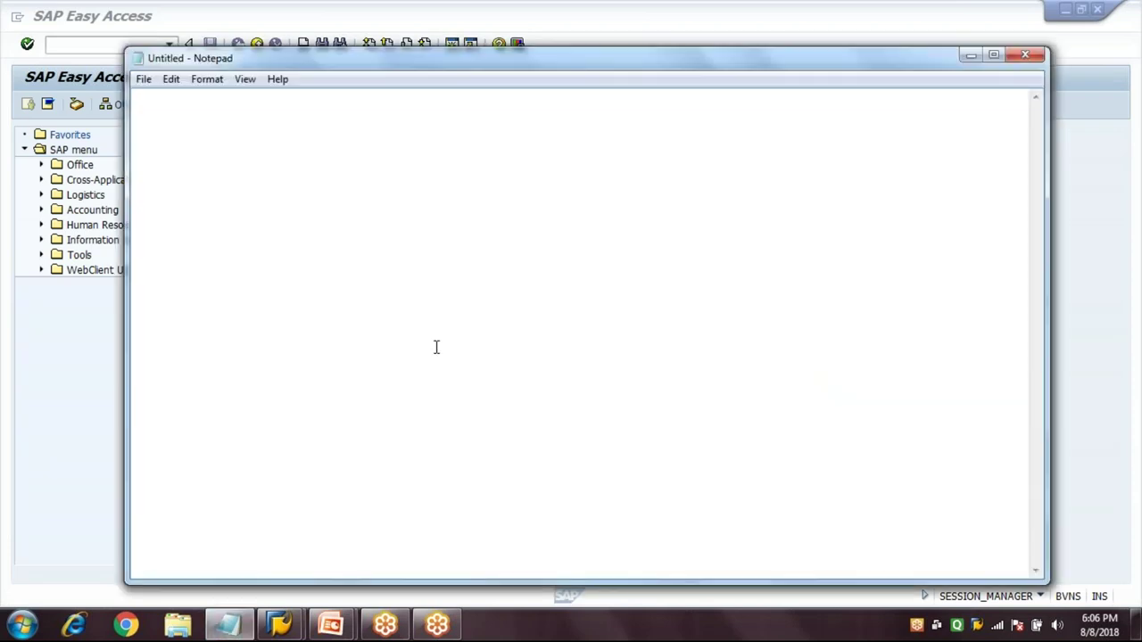
# Step: Write the heading "Consumption Based Planning - CBP" and underline it with a row of asterisks
pyautogui.write('Conc')
pyautogui.press('BackSpace')
pyautogui.write('sumpt')
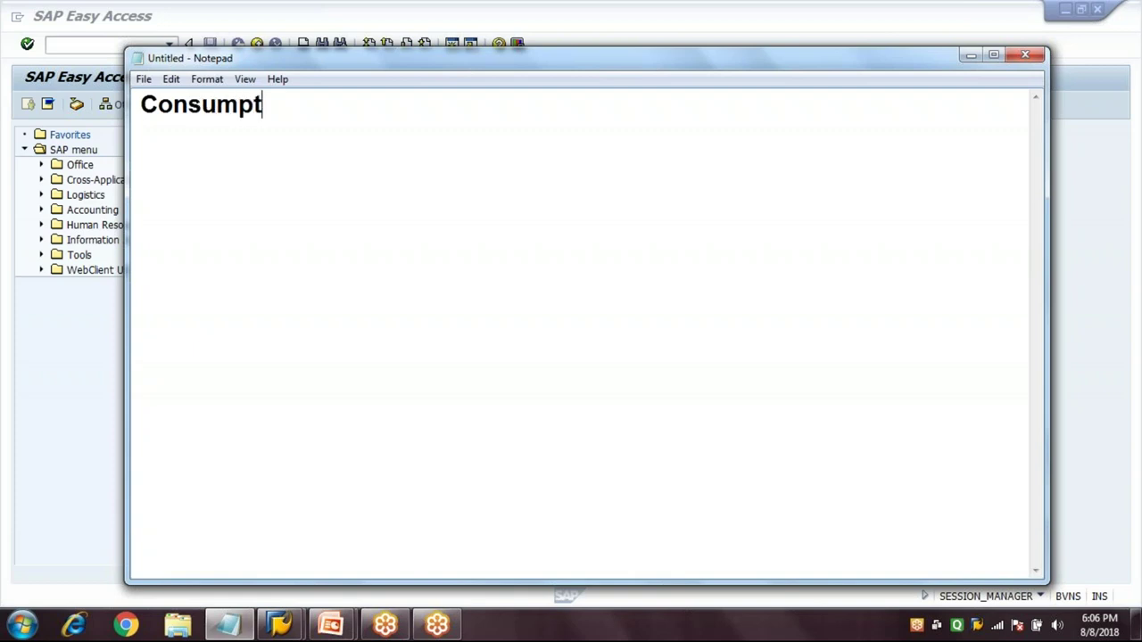
pyautogui.write('ion Based ')
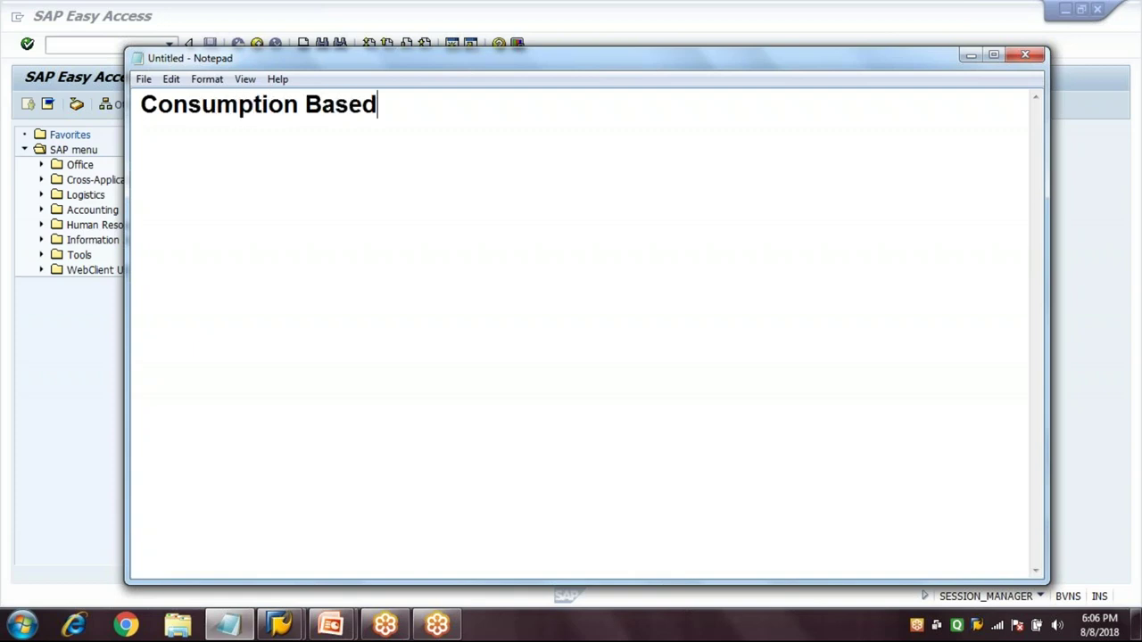
pyautogui.write('Planning ')
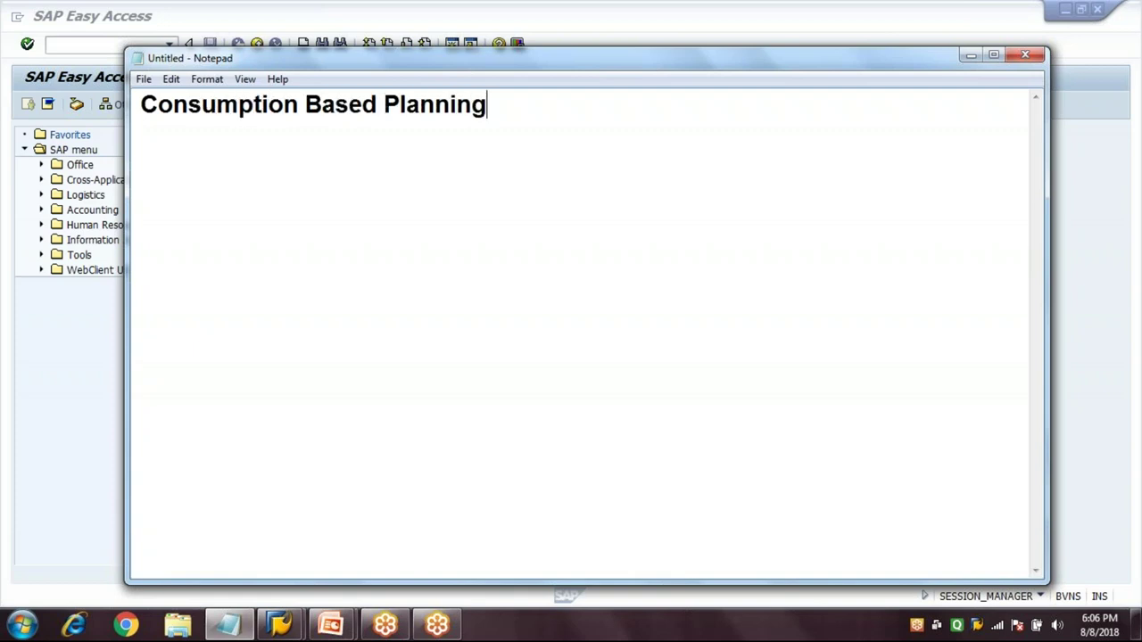
pyautogui.write('- CBP')
pyautogui.press('Return')
pyautogui.write('*************************************')
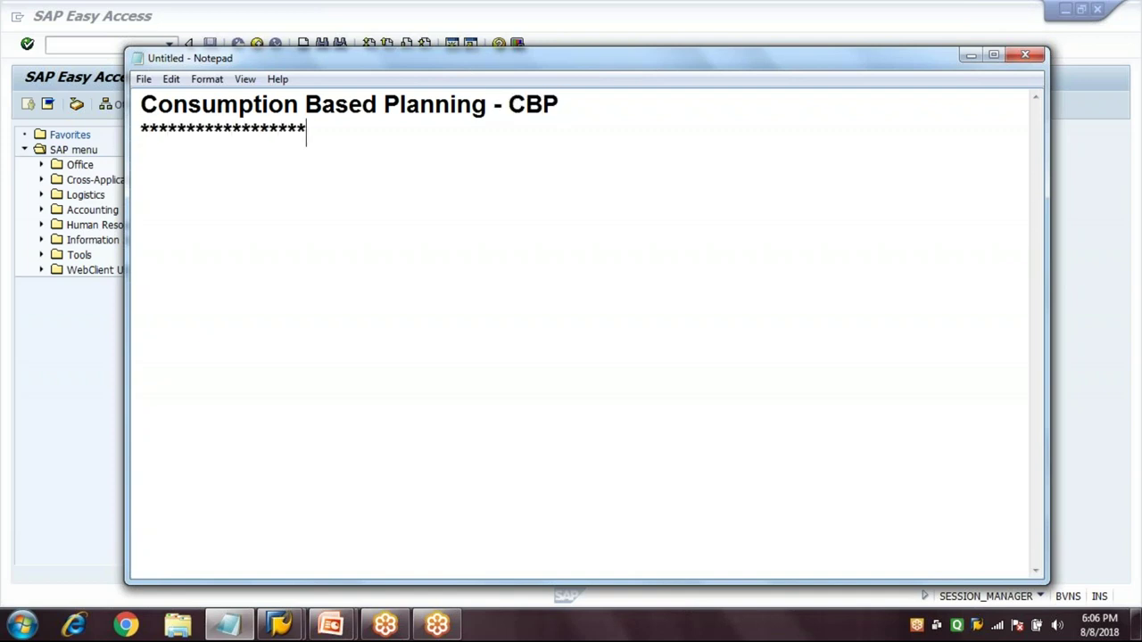
pyautogui.write('********')
pyautogui.press('Return')
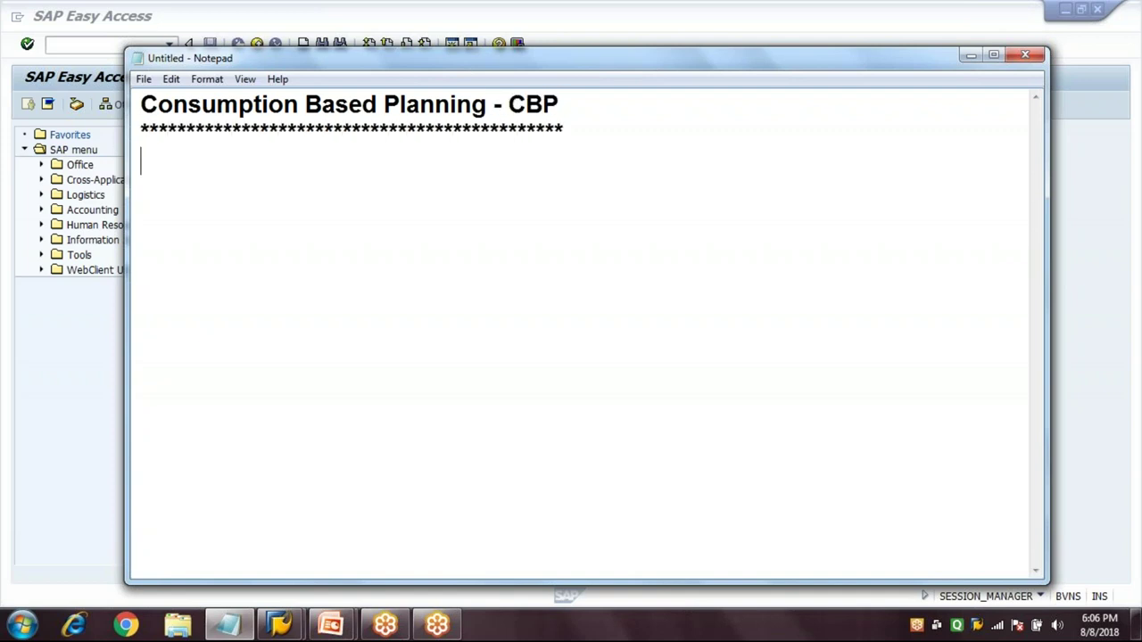
# Step: Add the first list item "1.Reorder Point Planning - Automatic ROP, Manual ROP" below the heading
pyautogui.write('Re')
pyautogui.press('BackSpace')
pyautogui.press('BackSpace')
pyautogui.write('1.Reorder')
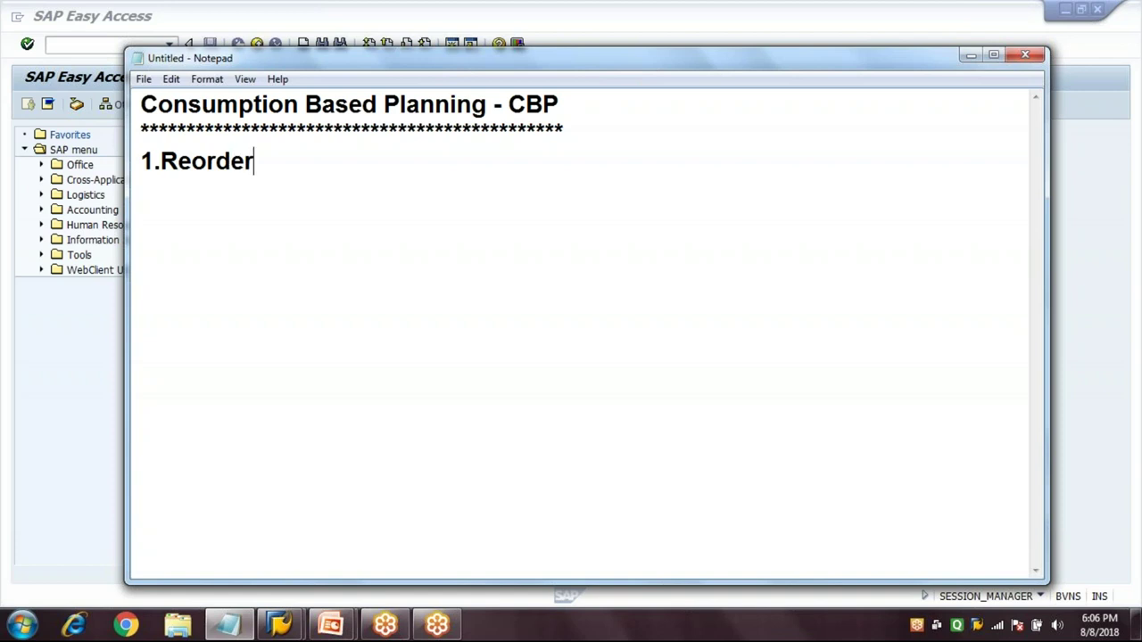
pyautogui.write(' Point ')
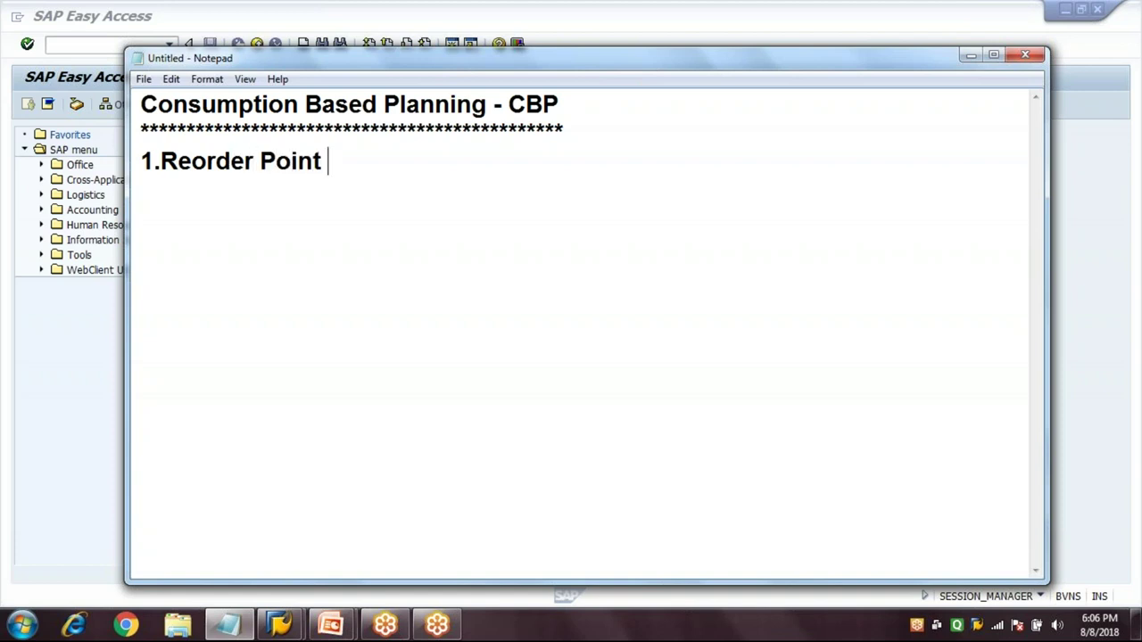
pyautogui.write('Plannint')
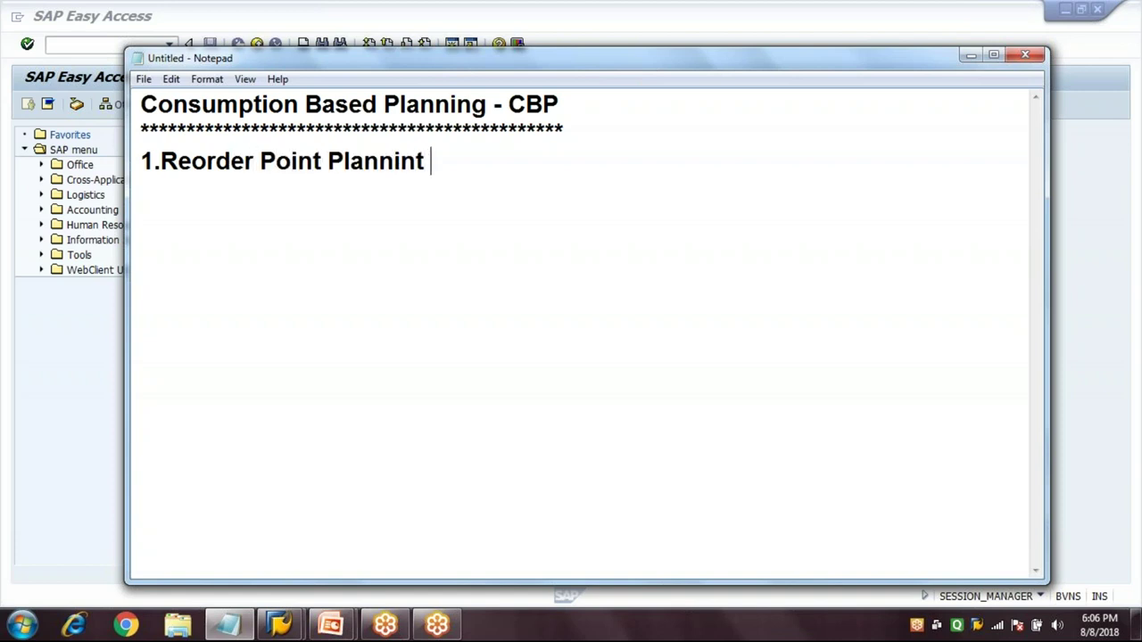
pyautogui.press('BackSpace')
pyautogui.write('g -M')
pyautogui.press('BackSpace')
pyautogui.write('Automatic ')
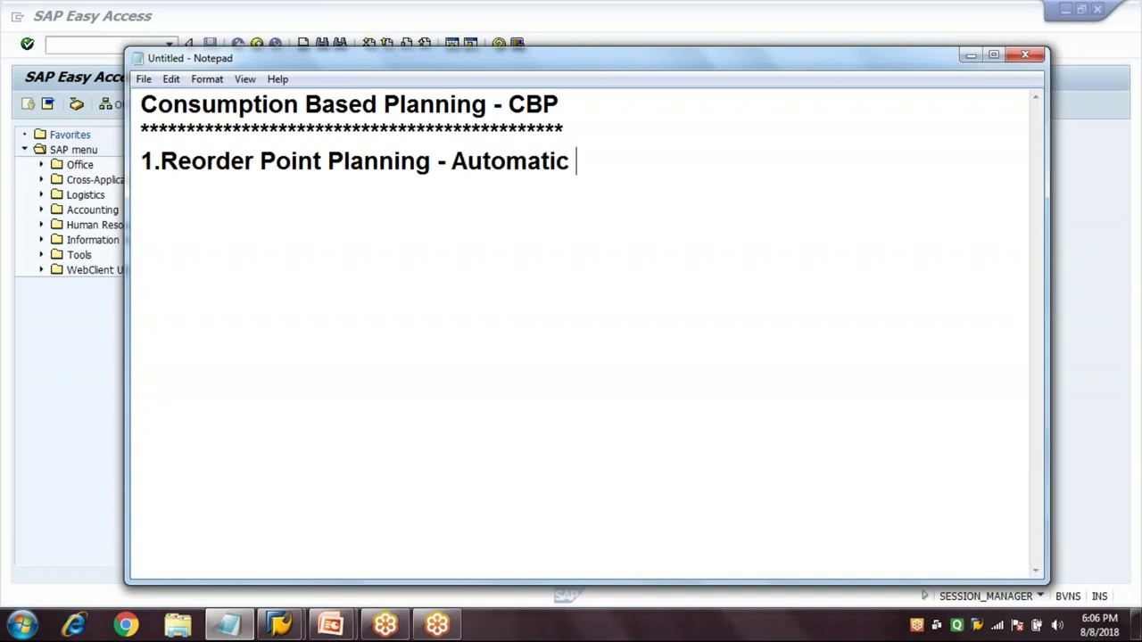
pyautogui.write('ROP, ')
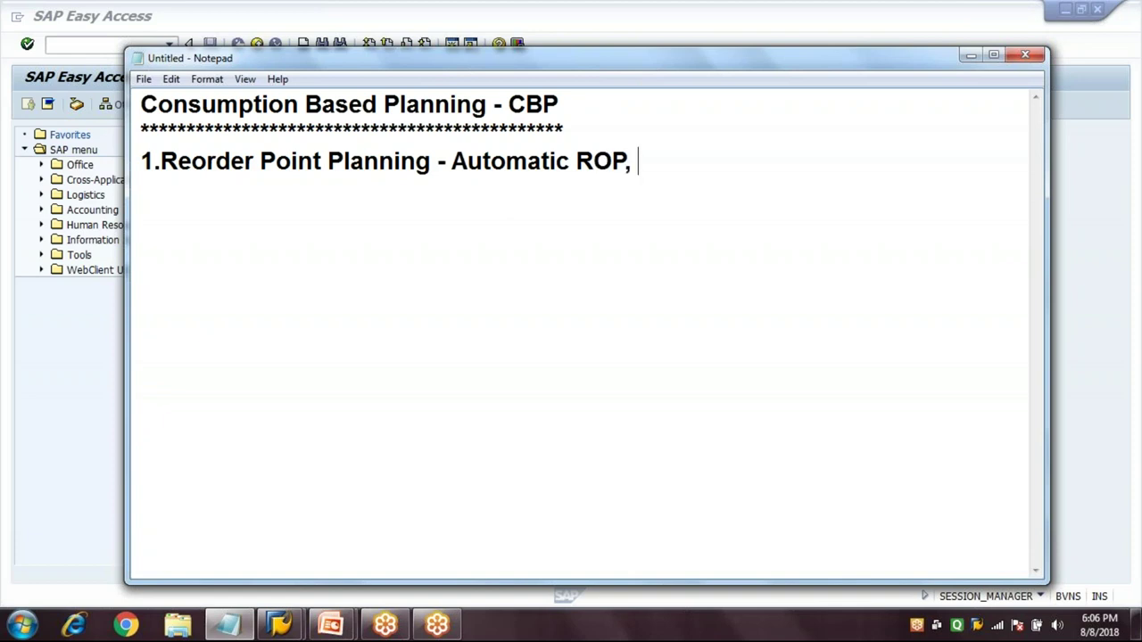
pyautogui.write('Manual ROP')
pyautogui.press('Return')
# Step: Add the list items "2.Forecast Based Planning" and "3.Time Phased Planning", followed by a blank line
pyautogui.write('2.F')
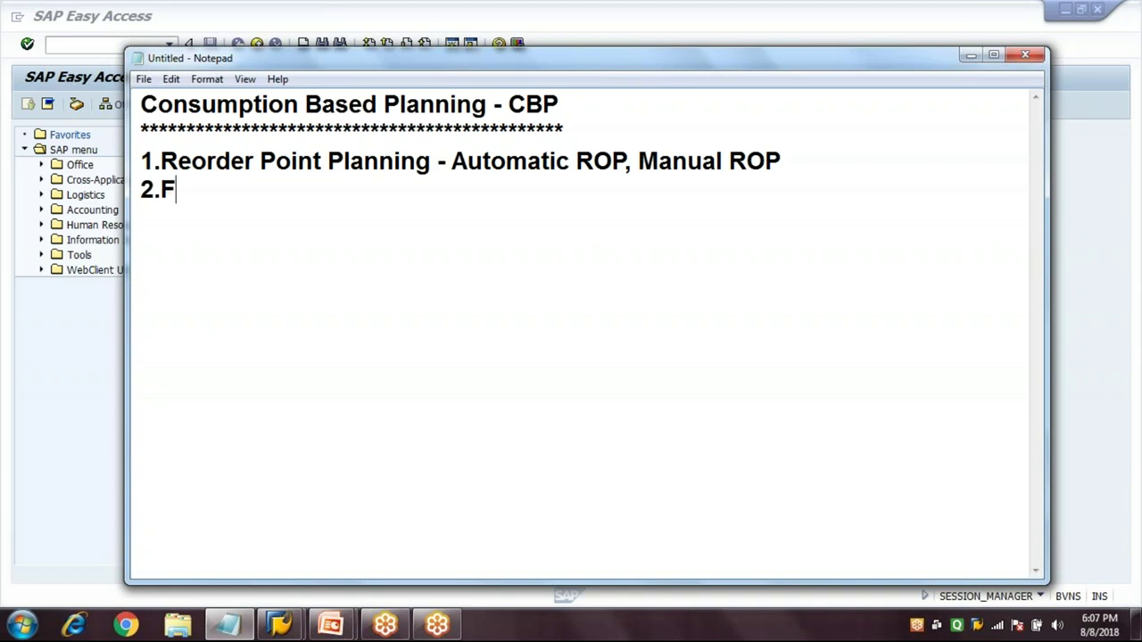
pyautogui.write('orecas')
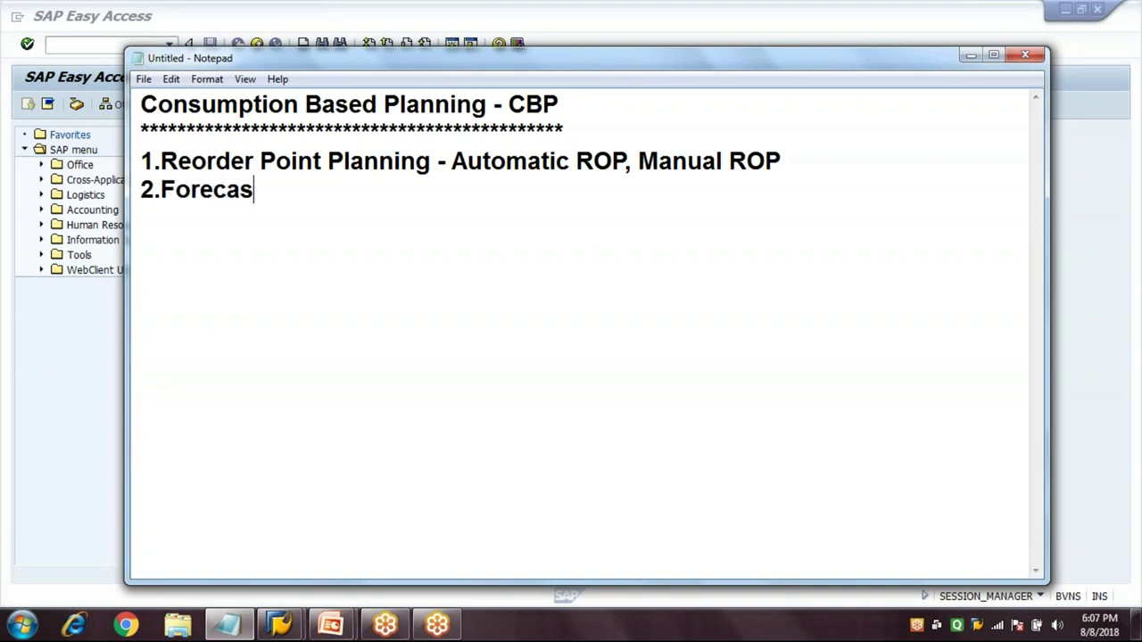
pyautogui.write('t Based Planning')
pyautogui.press('Return')
pyautogui.write('3.Time Phased Planning')
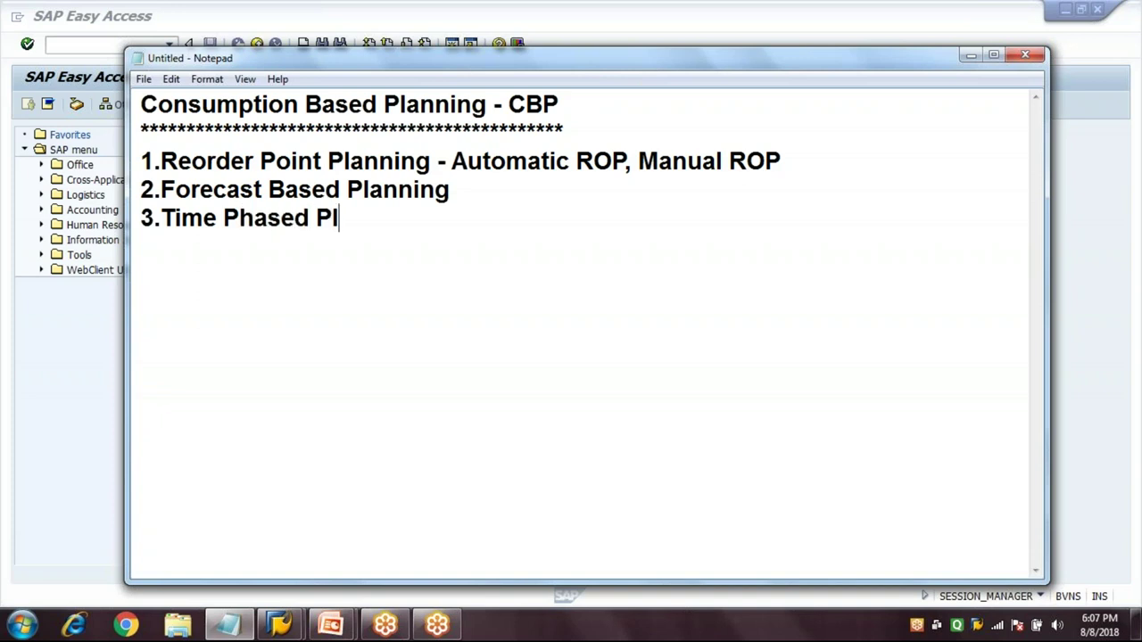
pyautogui.press('Return')
pyautogui.press('Return')
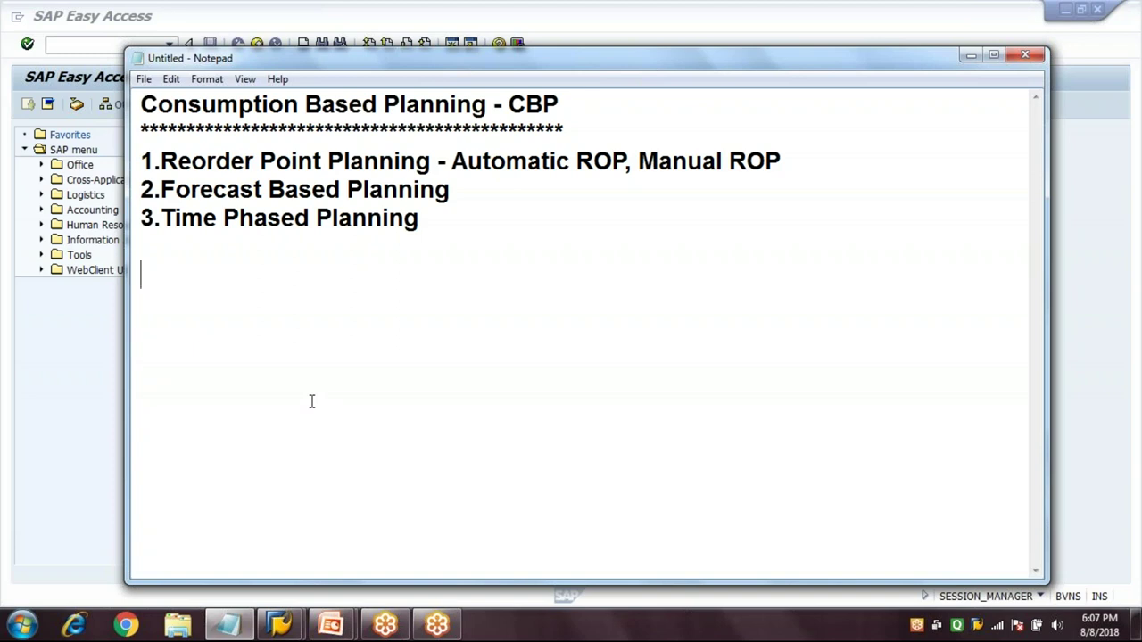
# Step: Write the second heading "Steps to perform Automatic ROP" and underline it with a row of asterisks
pyautogui.write('a')
pyautogui.press('BackSpace')
pyautogui.write('Steps')
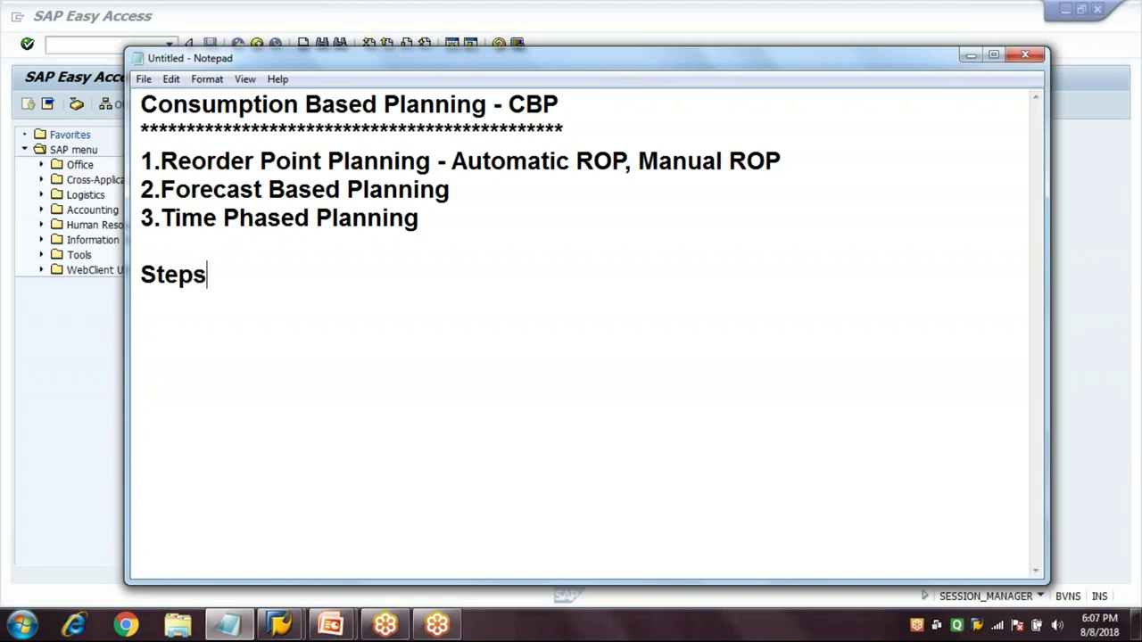
pyautogui.write(' to perfo')
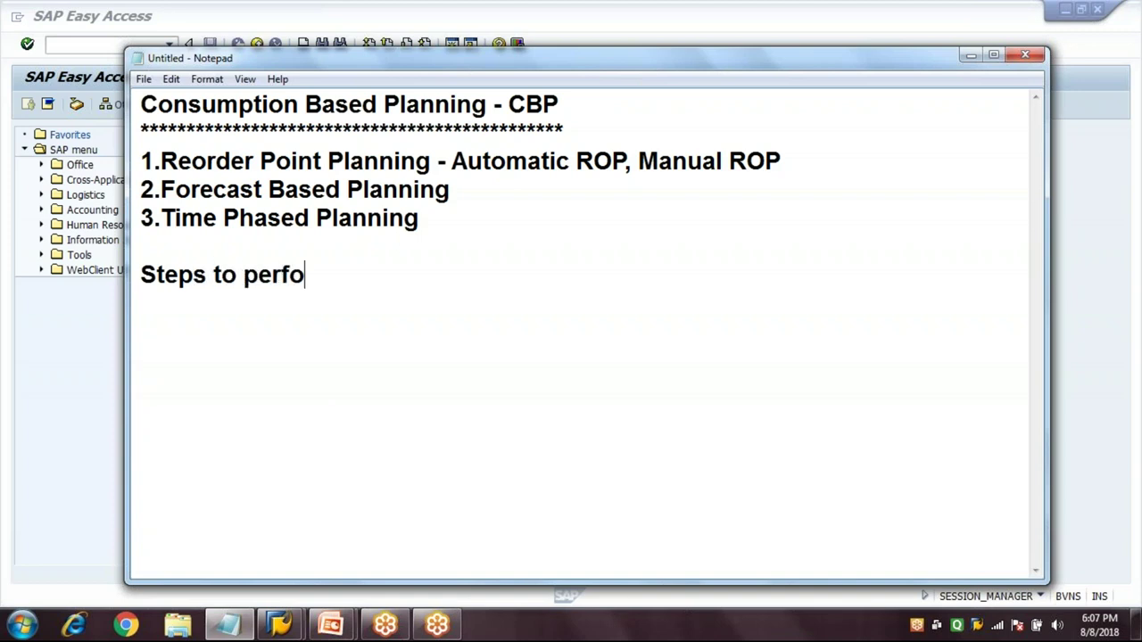
pyautogui.write('rm Automatic')
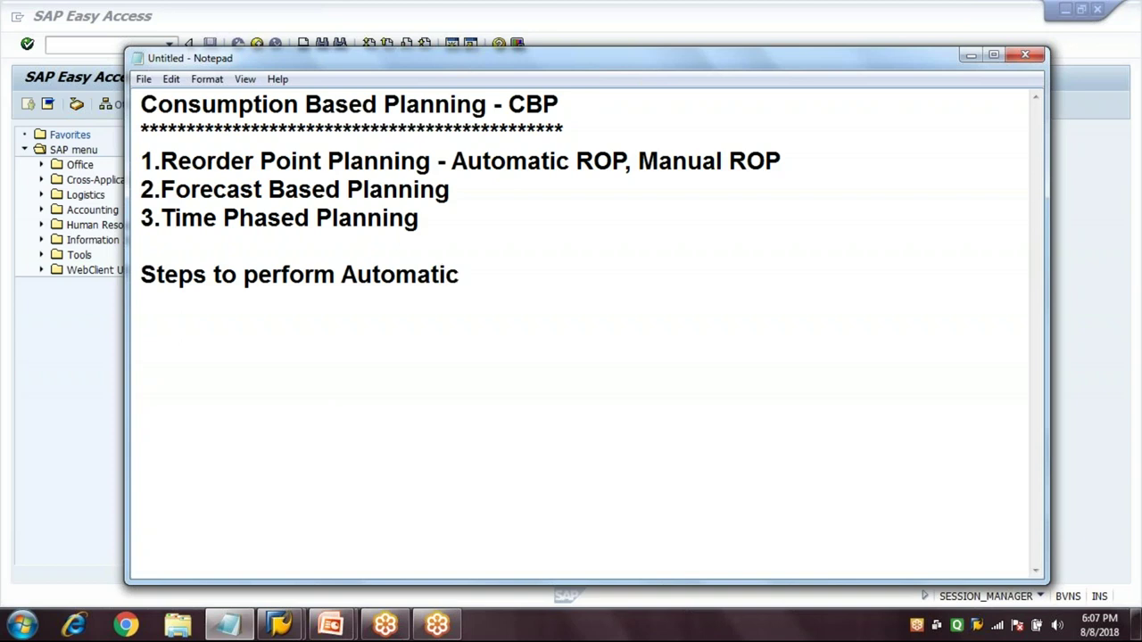
pyautogui.write(' ROP')
pyautogui.press('Return')
pyautogui.write('****************************************')
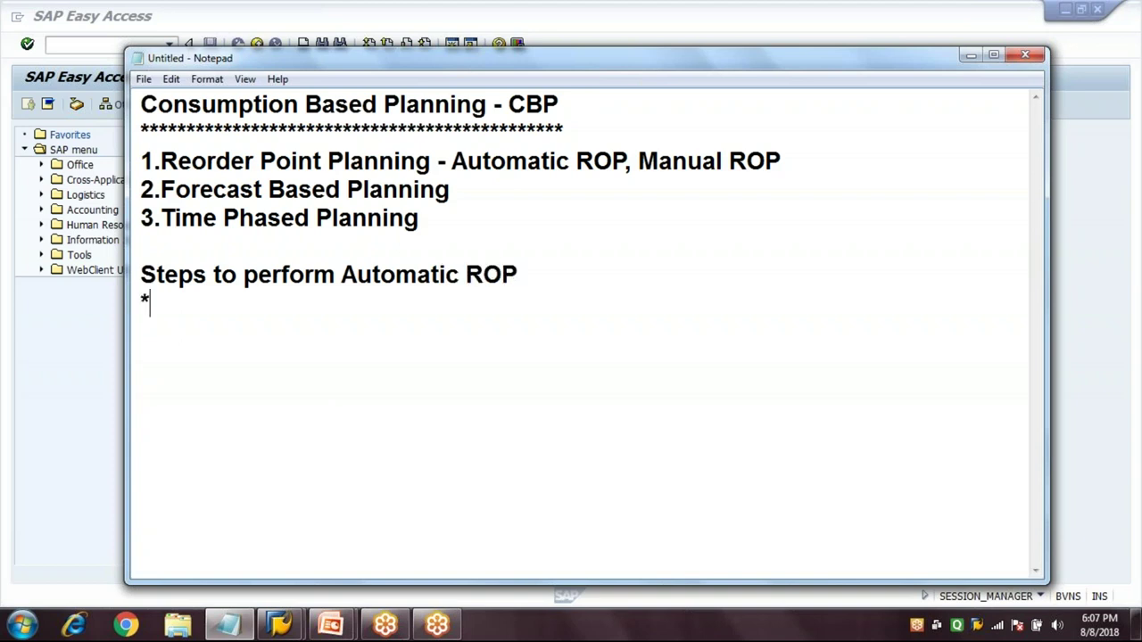
pyautogui.write('*')
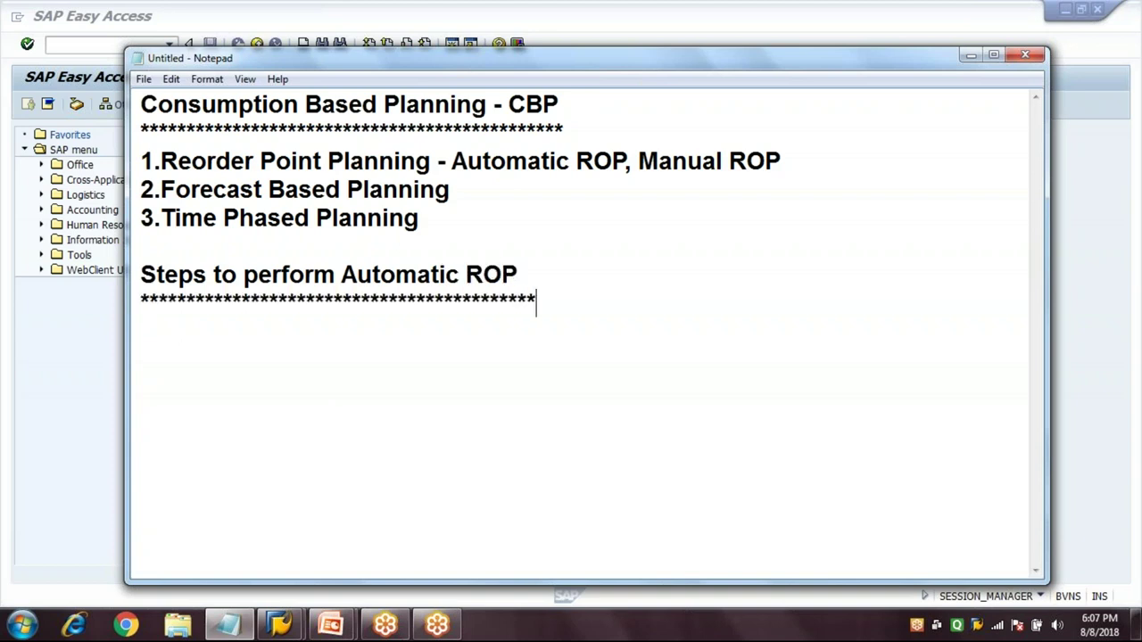
pyautogui.press('Return')
# Step: Add "1.Create a Material Master - MM01" as the first step under the Automatic ROP heading
pyautogui.write('1.Create a Ma')
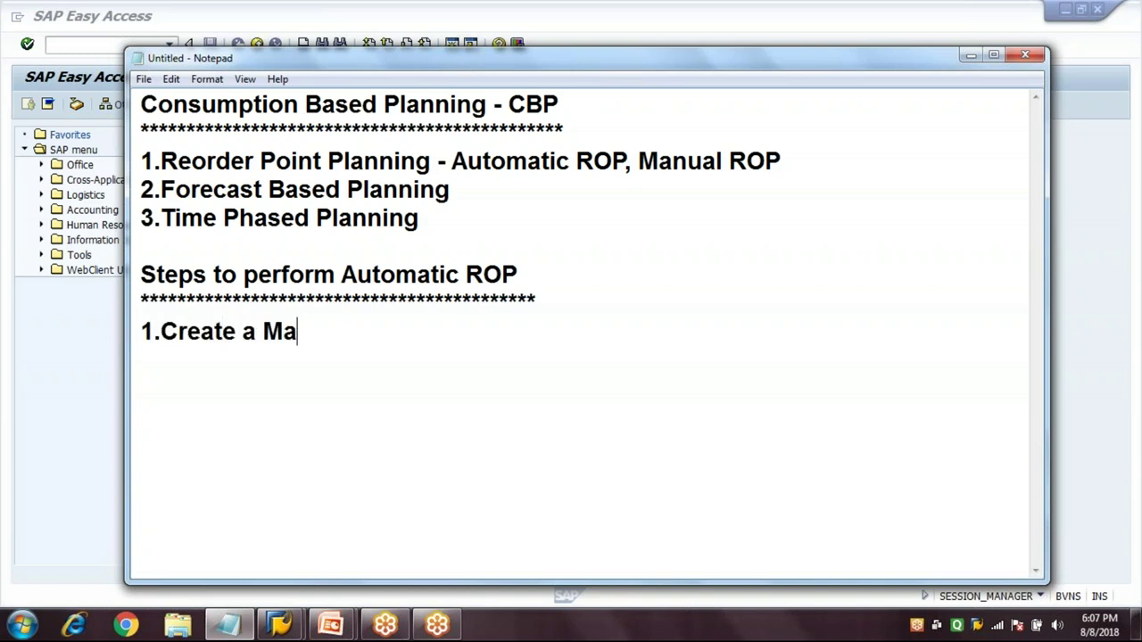
pyautogui.write('terial Ma')
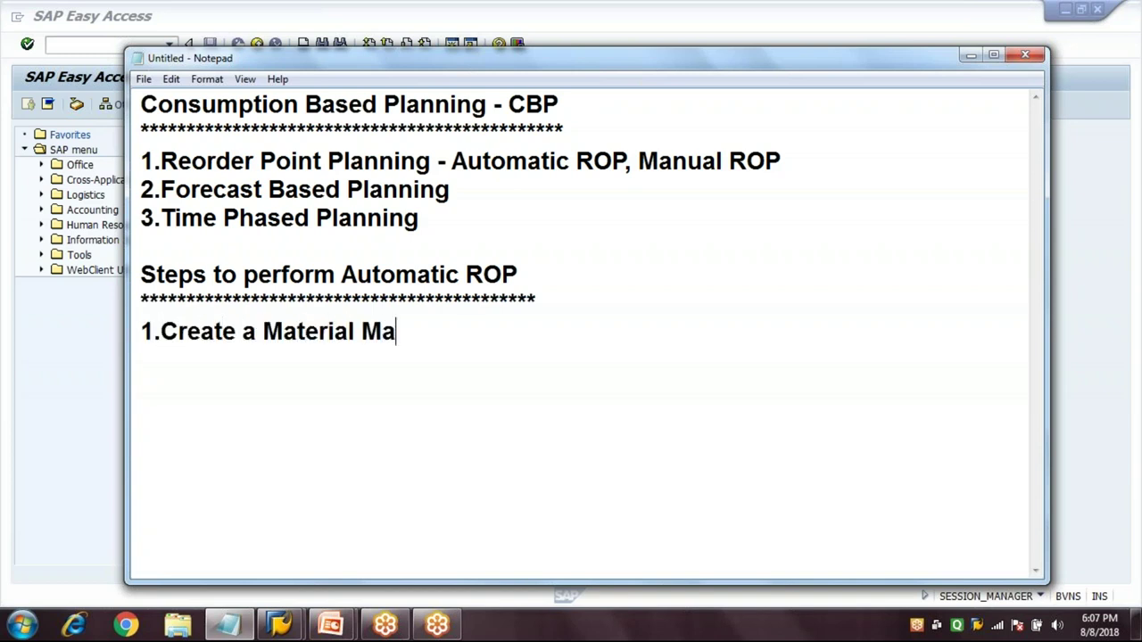
pyautogui.write('ster -')
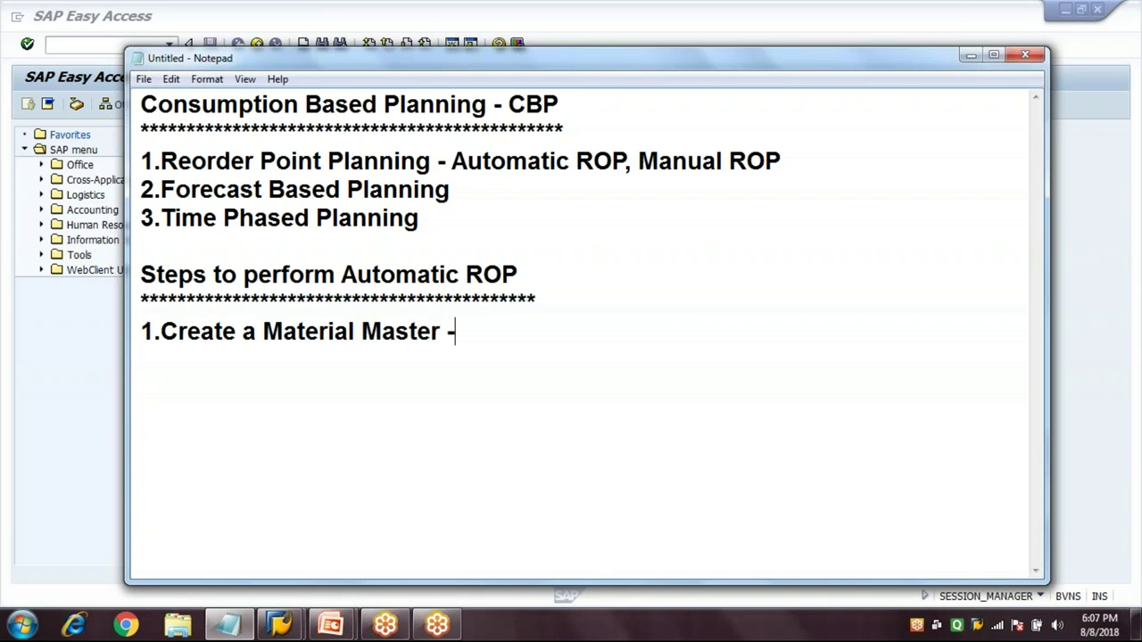
pyautogui.write(' MM01')
pyautogui.press('Return')
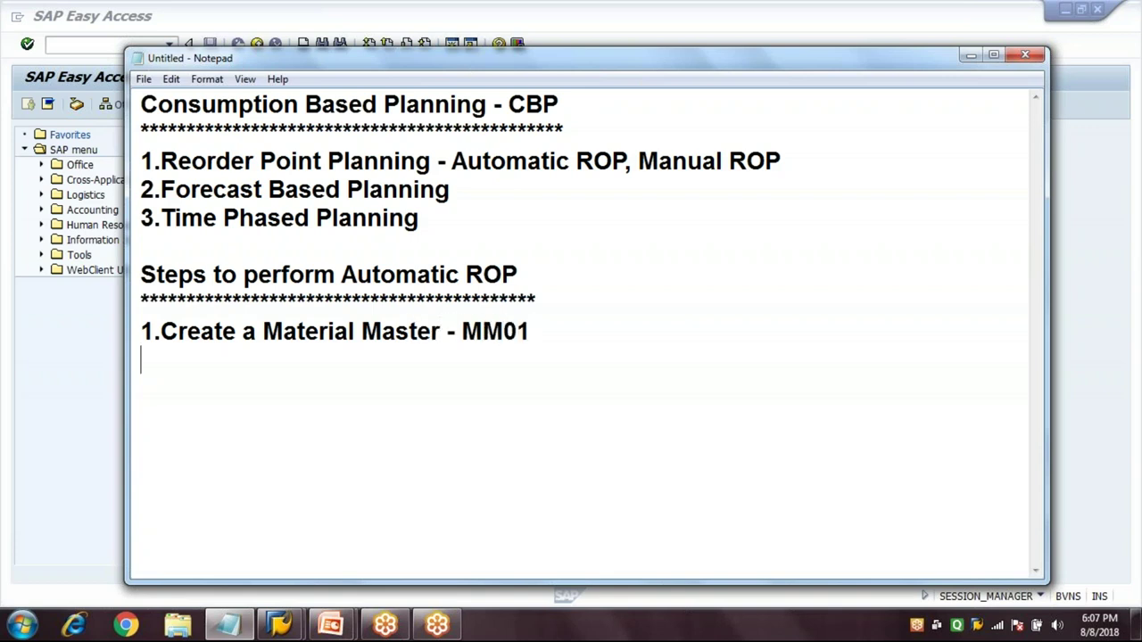
# Step: Switch to SAP Easy Access and run transaction MM01 for creating a material
pyautogui.click(64, 370)
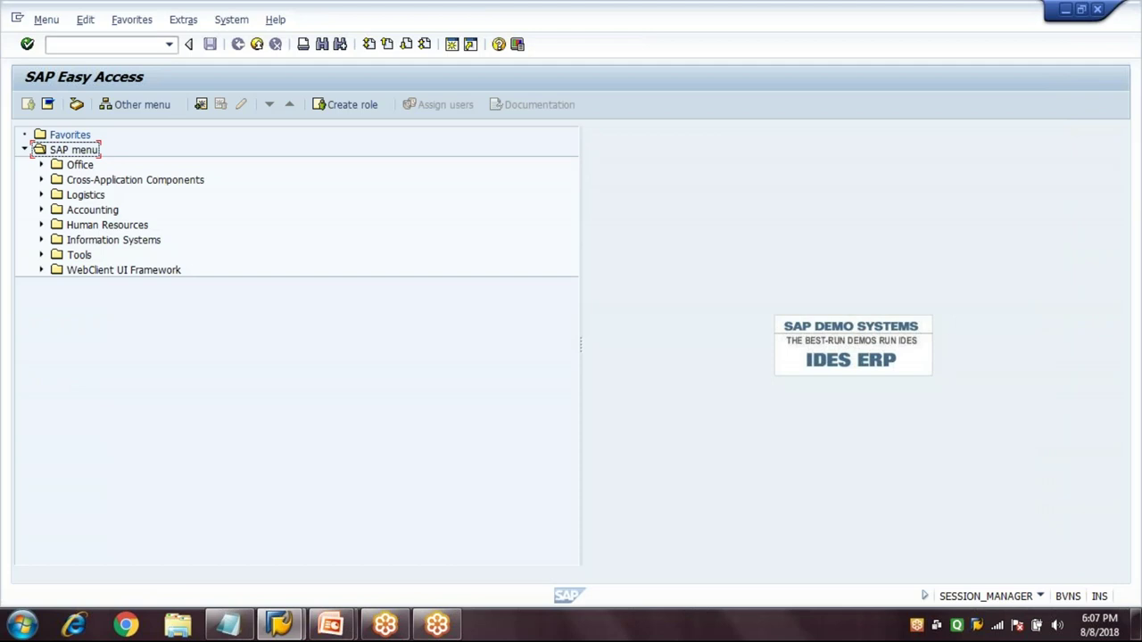
pyautogui.write('MM01')
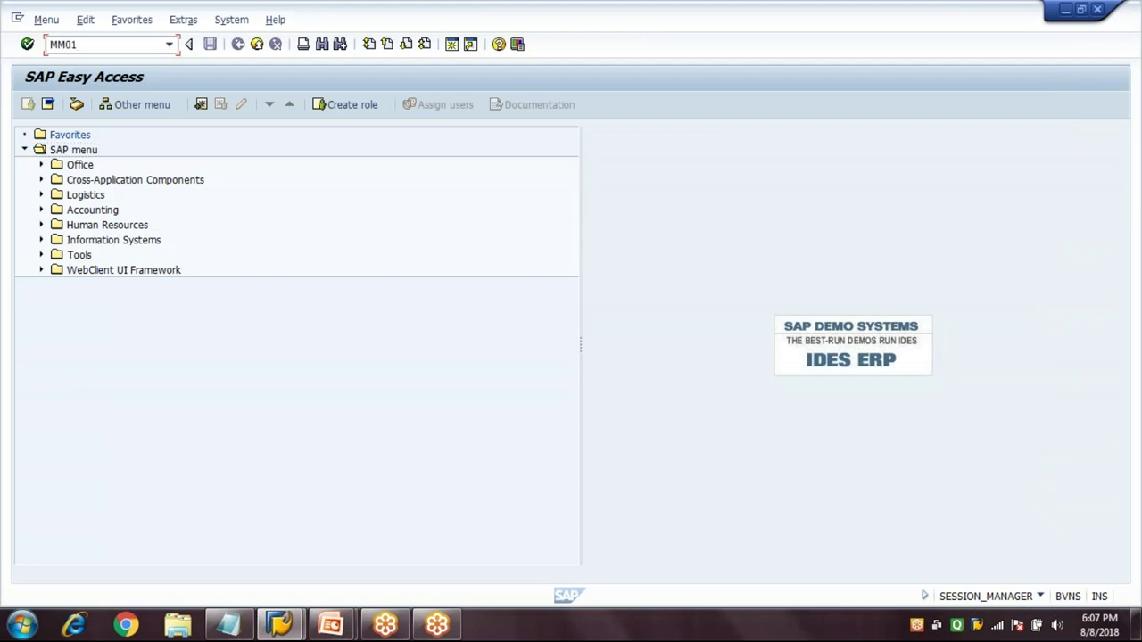
pyautogui.press('Return')
# Step: Set the material type to ROH (raw material) and clear the copy-from material
pyautogui.click(165, 171)
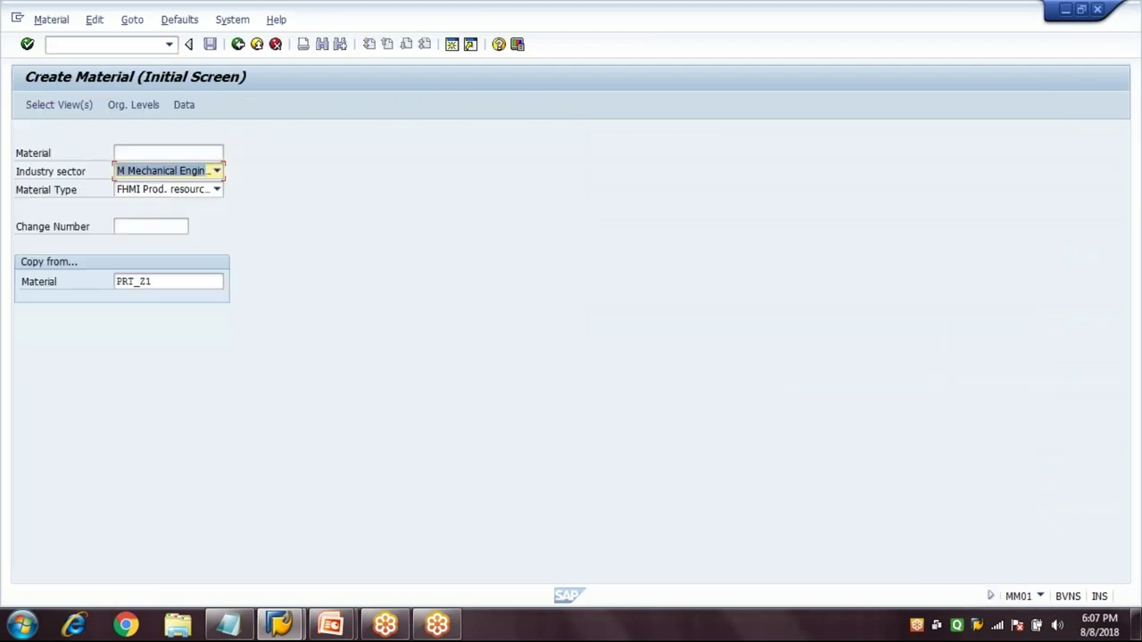
pyautogui.press('Tab')
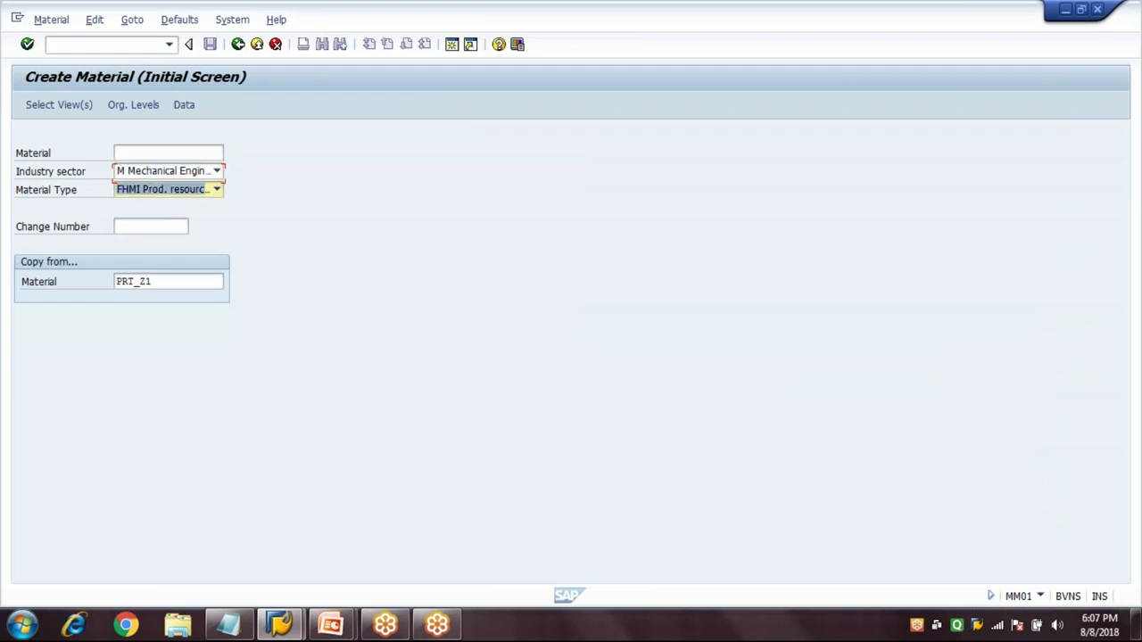
pyautogui.write('ROH')
pyautogui.press('Tab')
pyautogui.press('Tab')
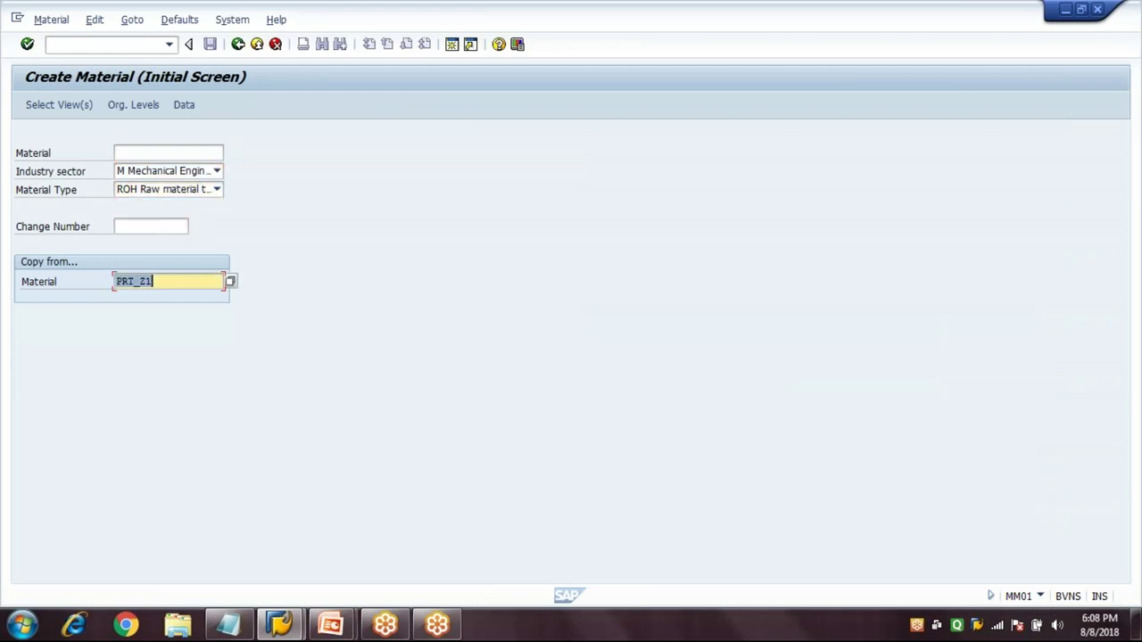
pyautogui.press('Delete')
pyautogui.press('Escape')
# Step: Select the views Basic Data 1, Purchasing, MRP 1 to MRP 3, Forecasting, General Plant Data / Storage 1 and 2, and Accounting 1
pyautogui.click(59, 104)
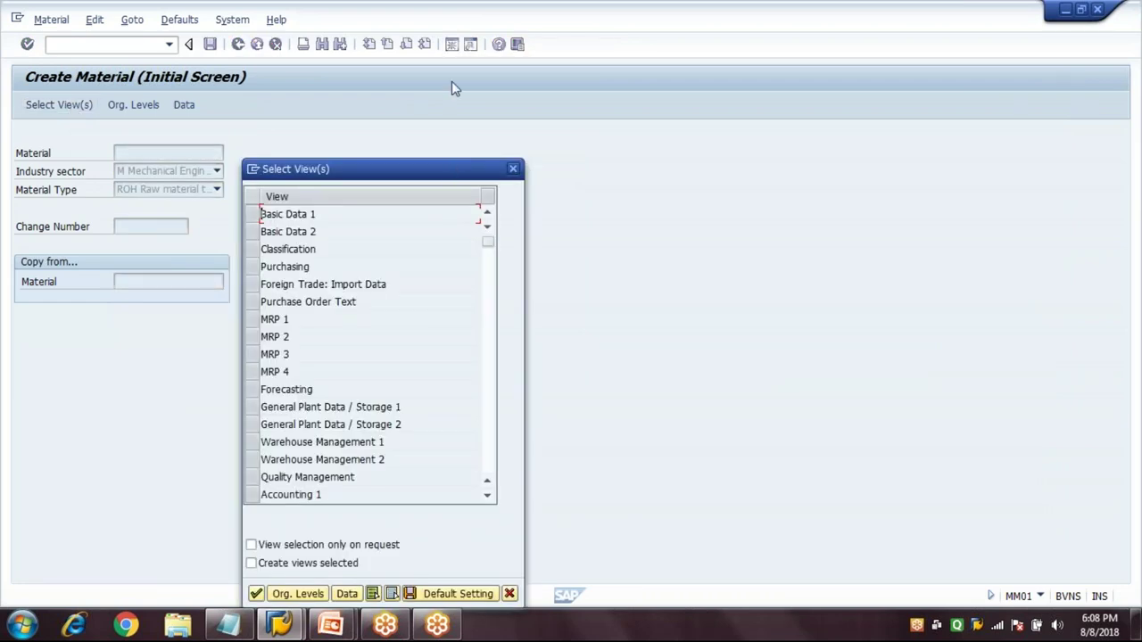
pyautogui.moveTo(451, 81); pyautogui.dragTo(451, 74)
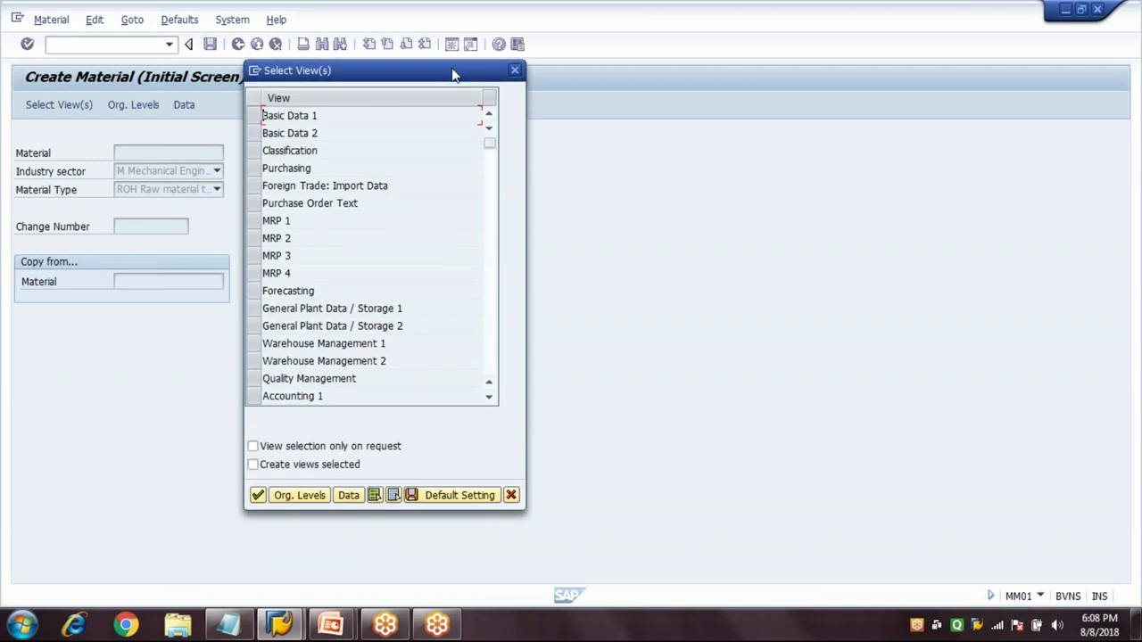
pyautogui.click(254, 115)
pyautogui.click(254, 167)
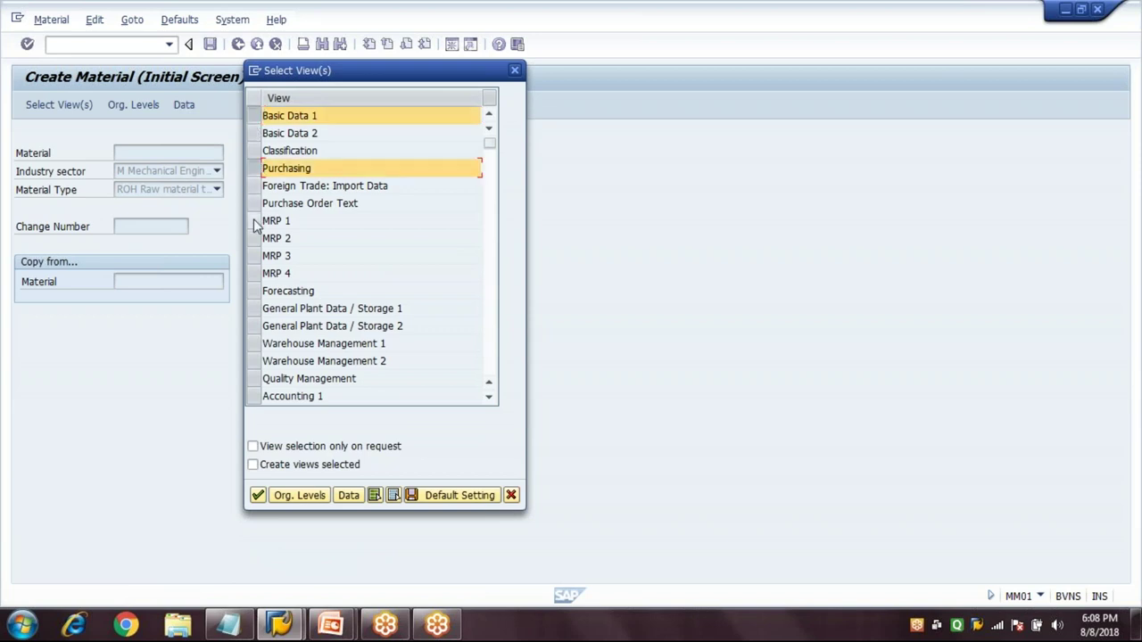
pyautogui.click(254, 221)
pyautogui.click(255, 238)
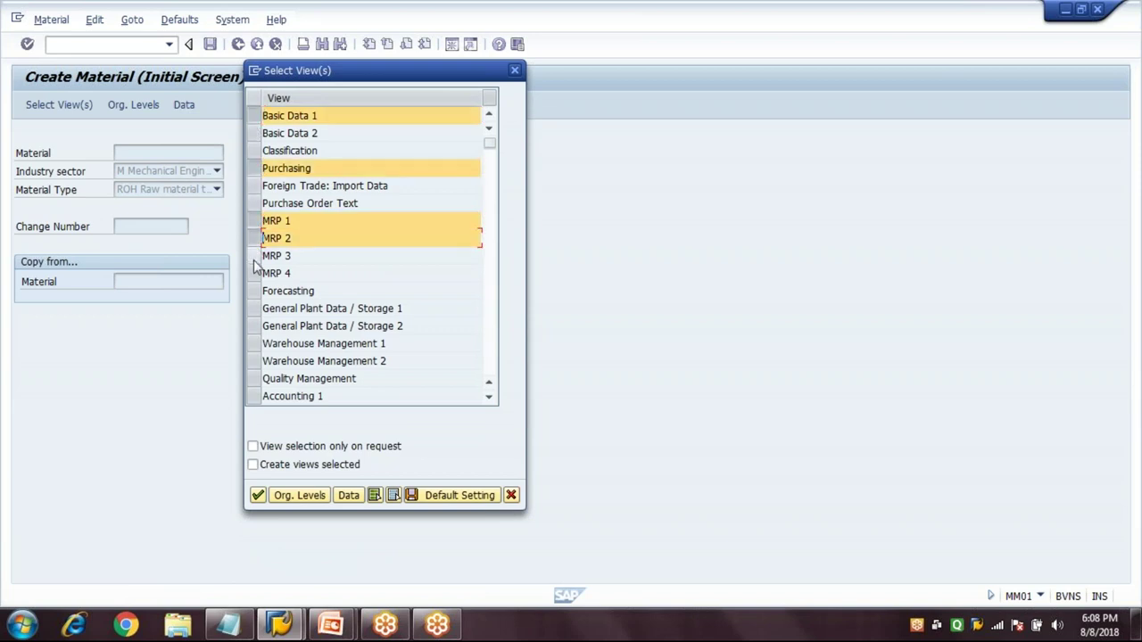
pyautogui.click(254, 256)
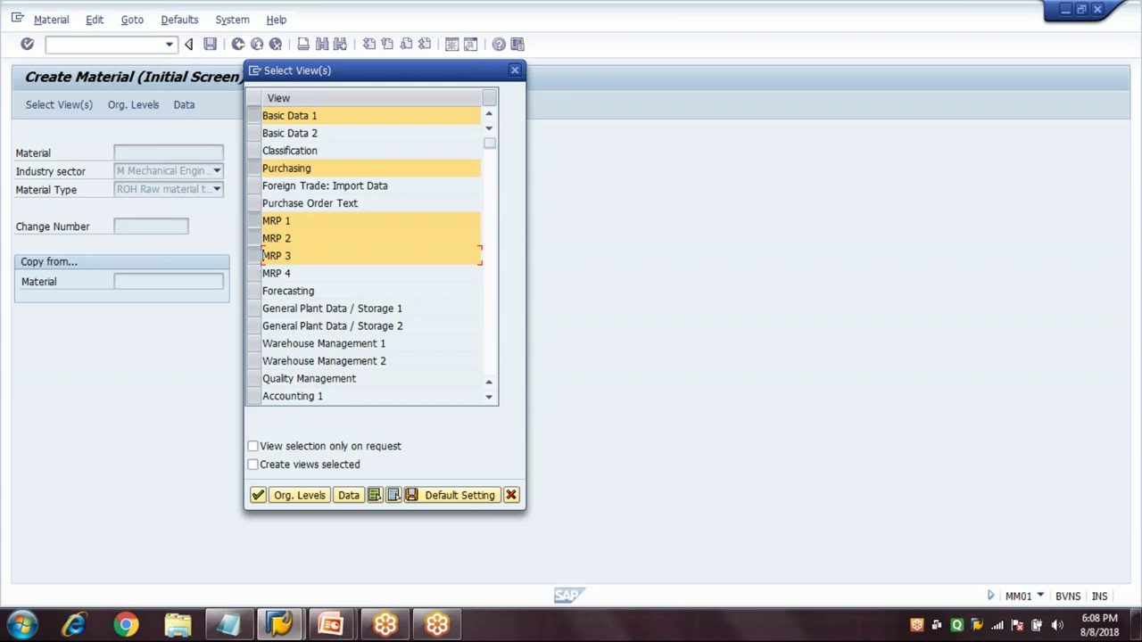
pyautogui.click(255, 291)
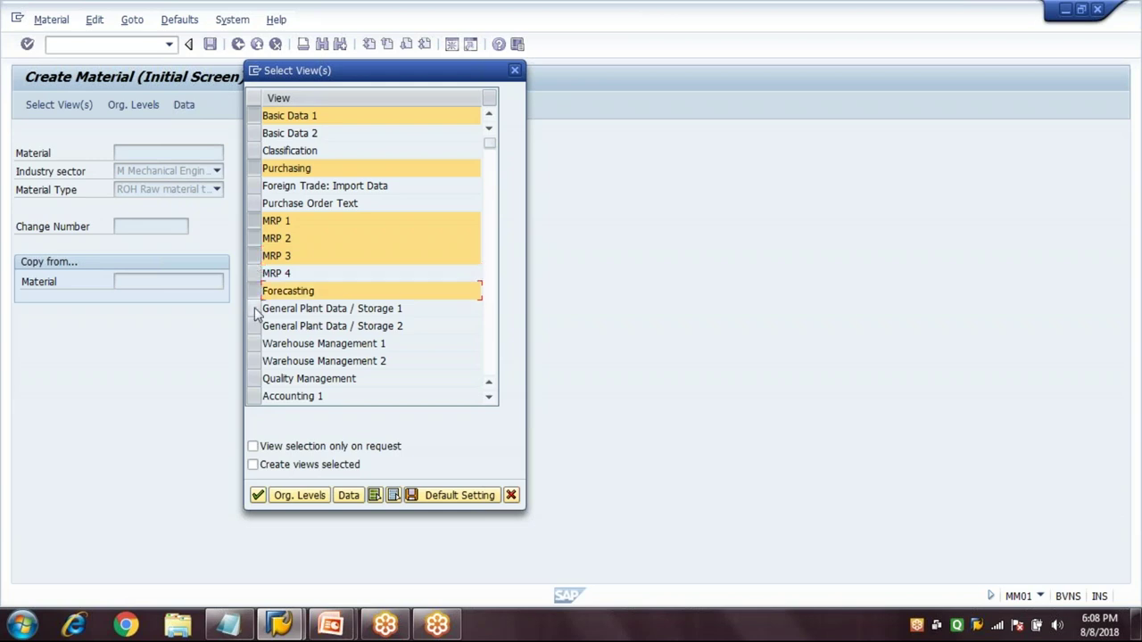
pyautogui.click(255, 309)
pyautogui.click(255, 326)
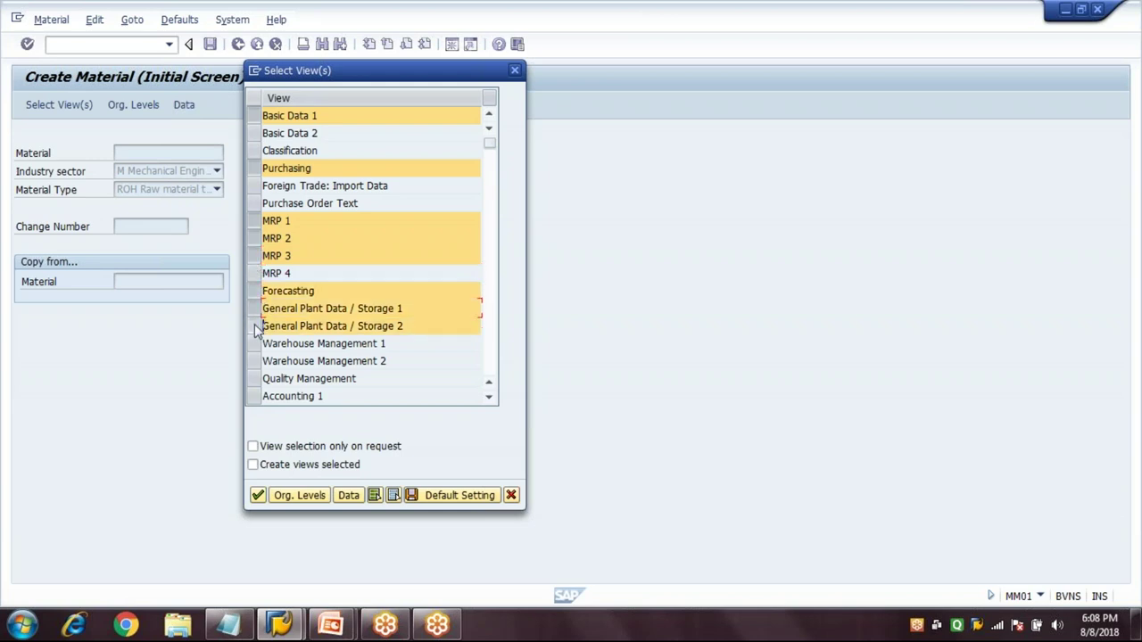
pyautogui.click(254, 396)
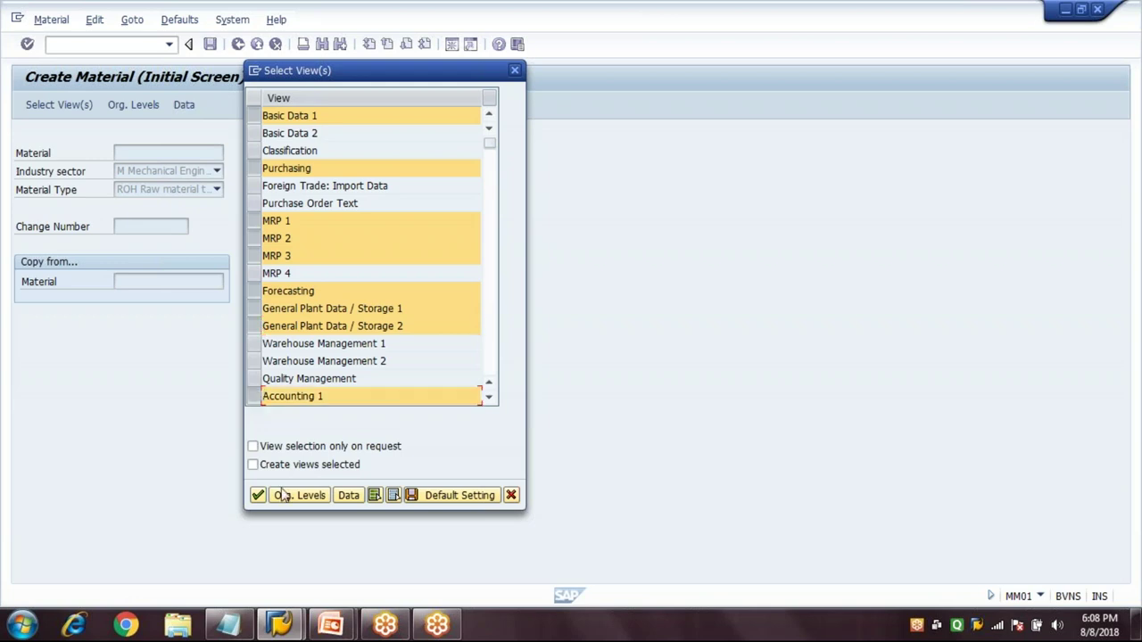
# Step: Set the organizational levels to plant 1000 and storage location 0001 and continue to the material data
pyautogui.click(289, 496)
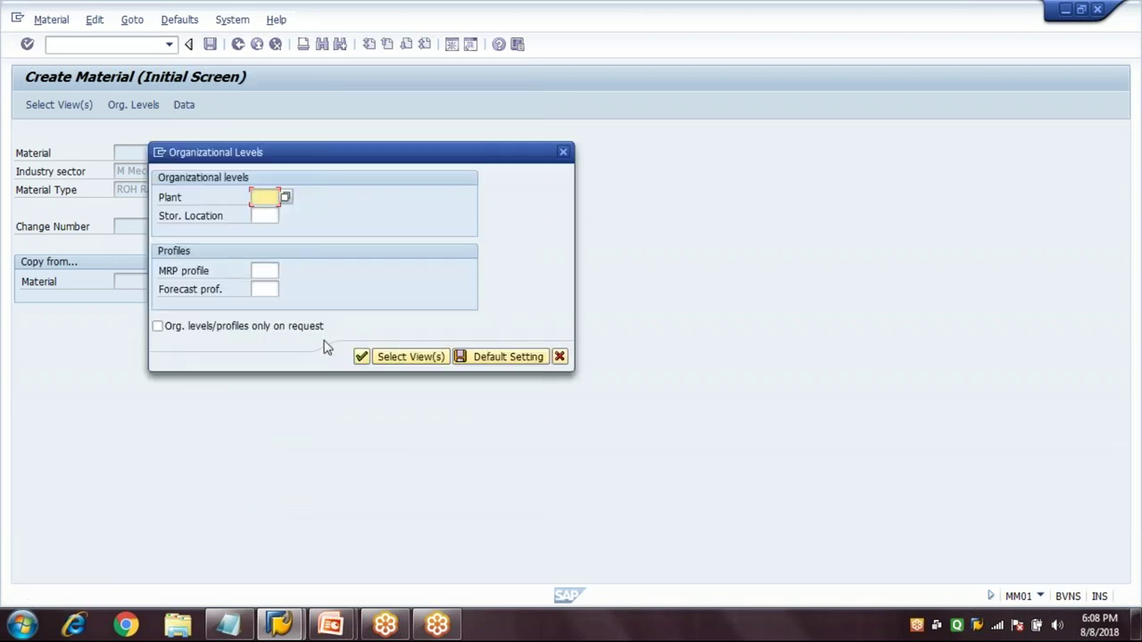
pyautogui.write('1000')
pyautogui.press('Tab')
pyautogui.write('0001')
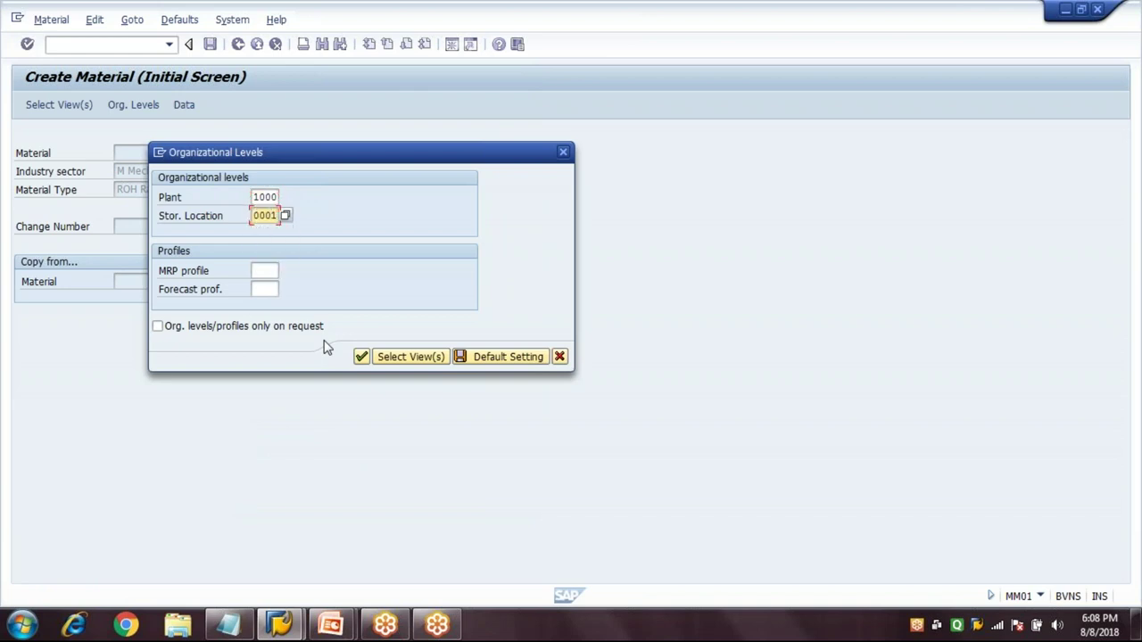
pyautogui.press('Return')
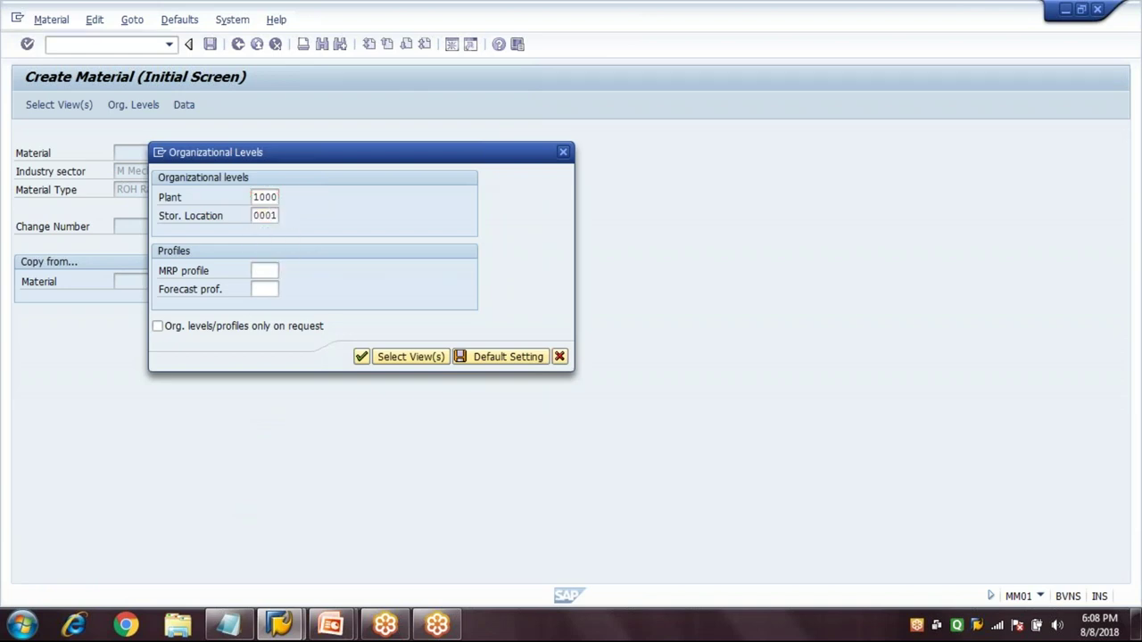
# Step: Fill in the basic data with description Steel 1841, base unit of measure TO and material group 00101
pyautogui.write('STEEL')
pyautogui.press('Down')
pyautogui.press('Return')
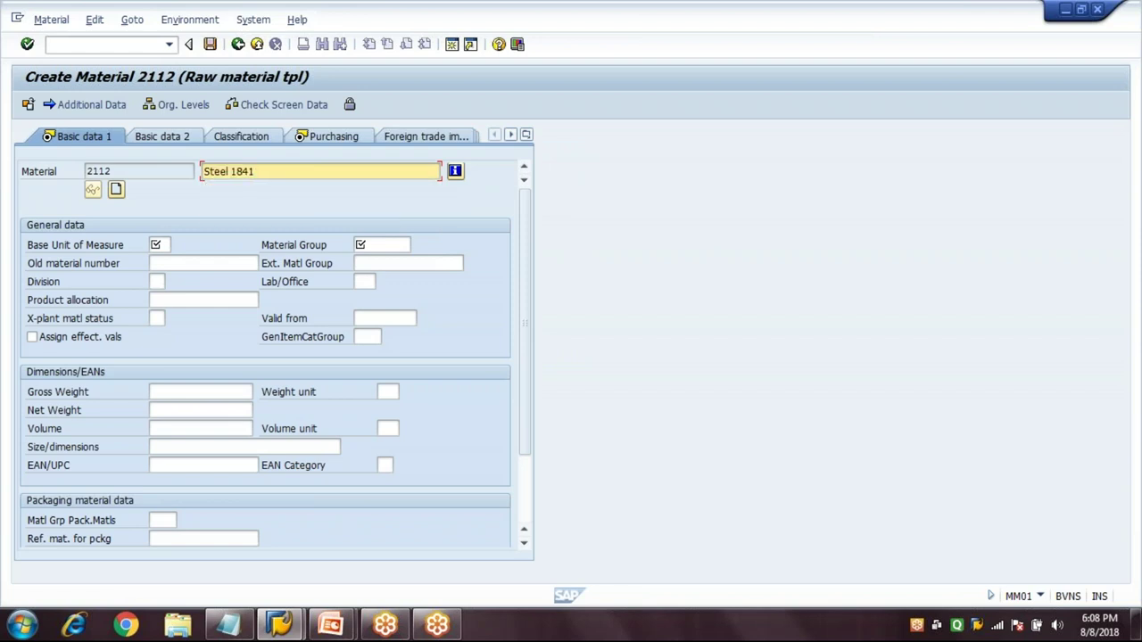
pyautogui.press('Tab')
pyautogui.write('TO')
pyautogui.press('Tab')
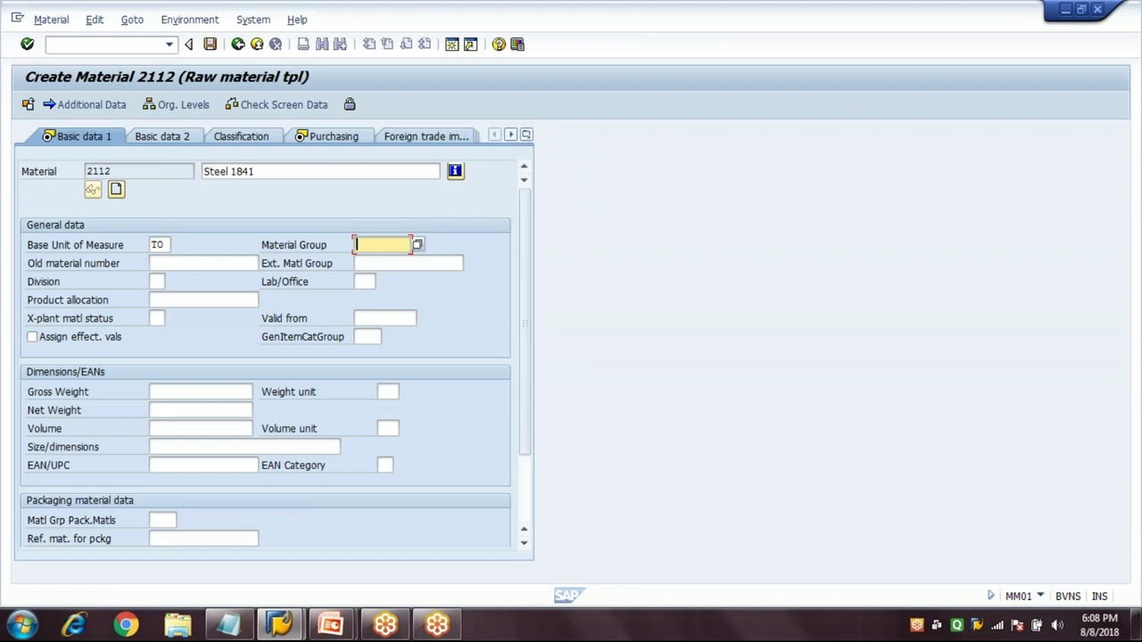
pyautogui.write('00101')
pyautogui.press('Return')
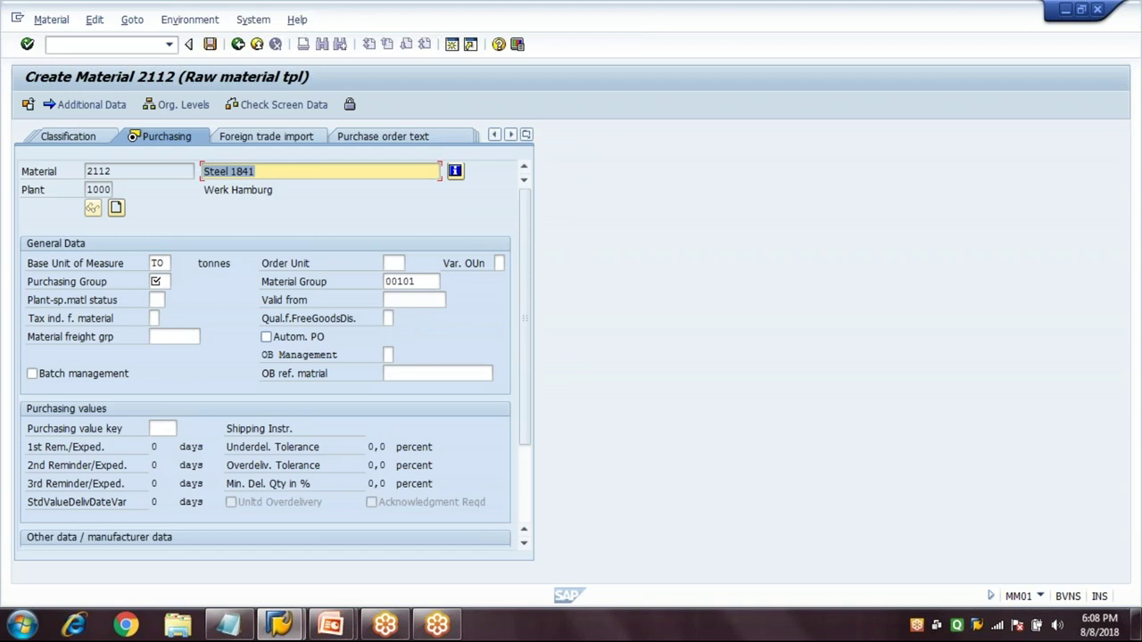
# Step: Set the purchasing group to 001 in the purchasing data and continue to the MRP 1 view
pyautogui.click(157, 282)
pyautogui.write('001')
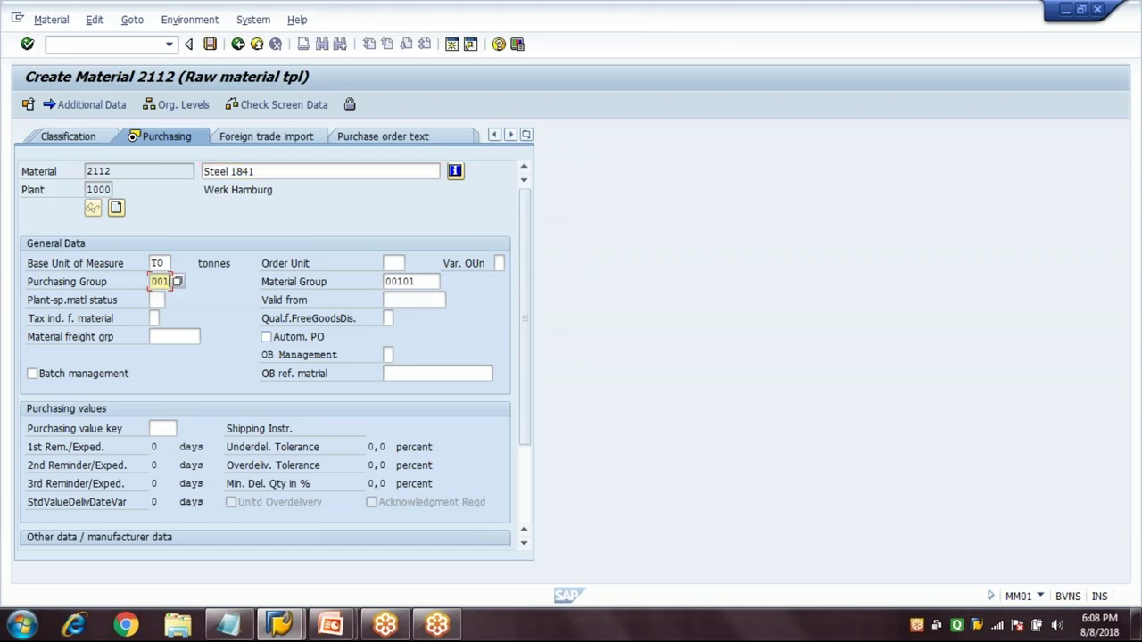
pyautogui.press('Return')
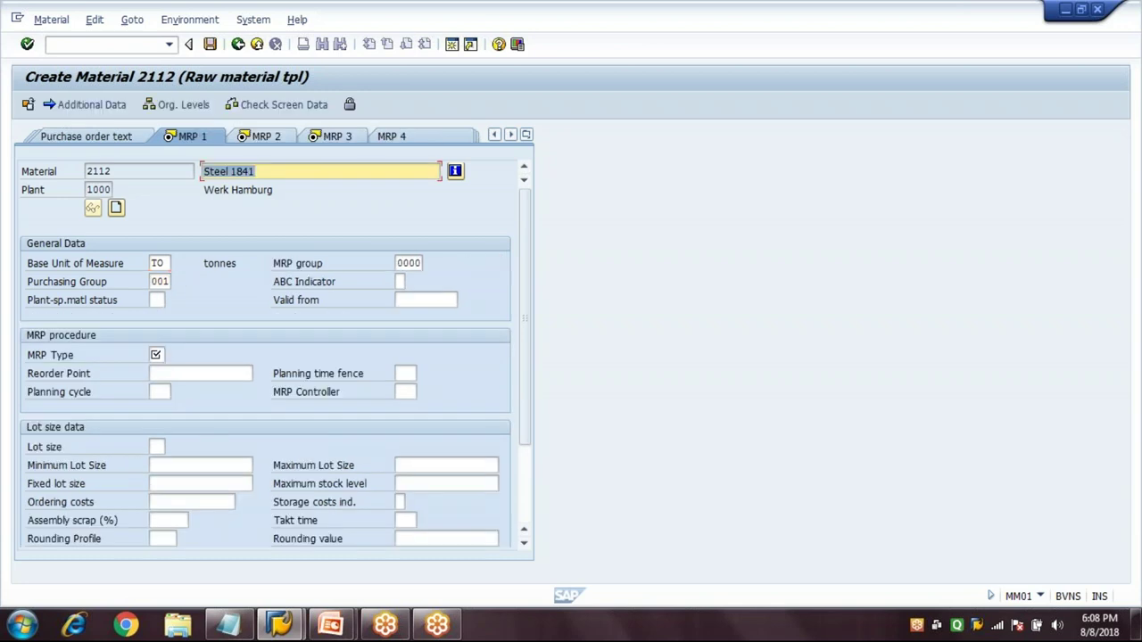
# Step: Set the MRP type to VM (automatic reorder point planning) and the MRP controller to 000
pyautogui.click(303, 173)
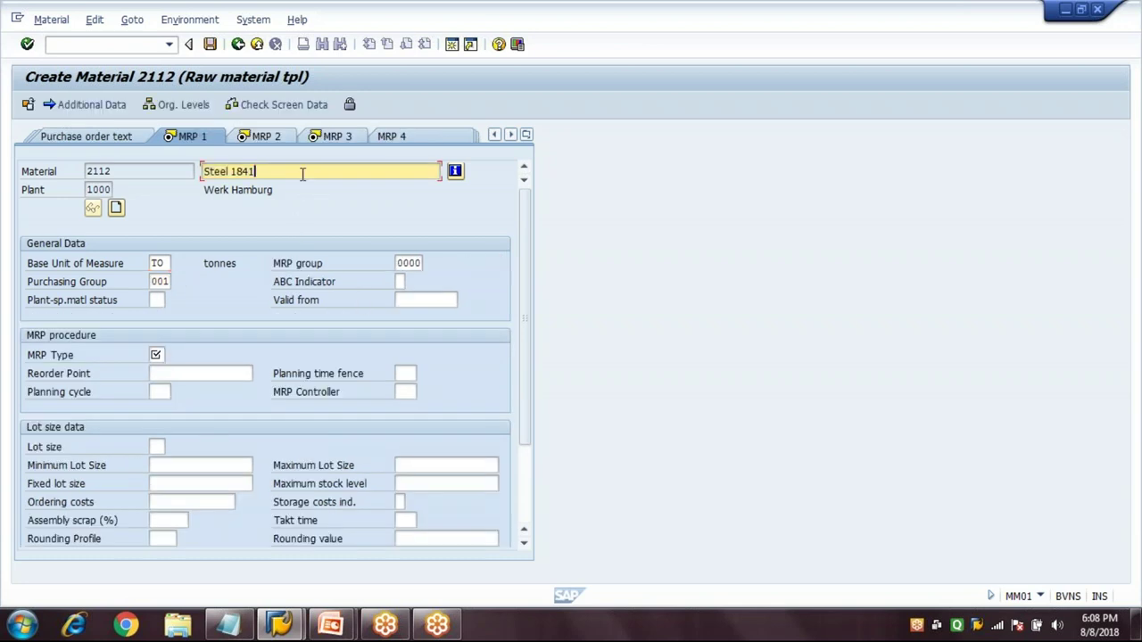
pyautogui.click(399, 264)
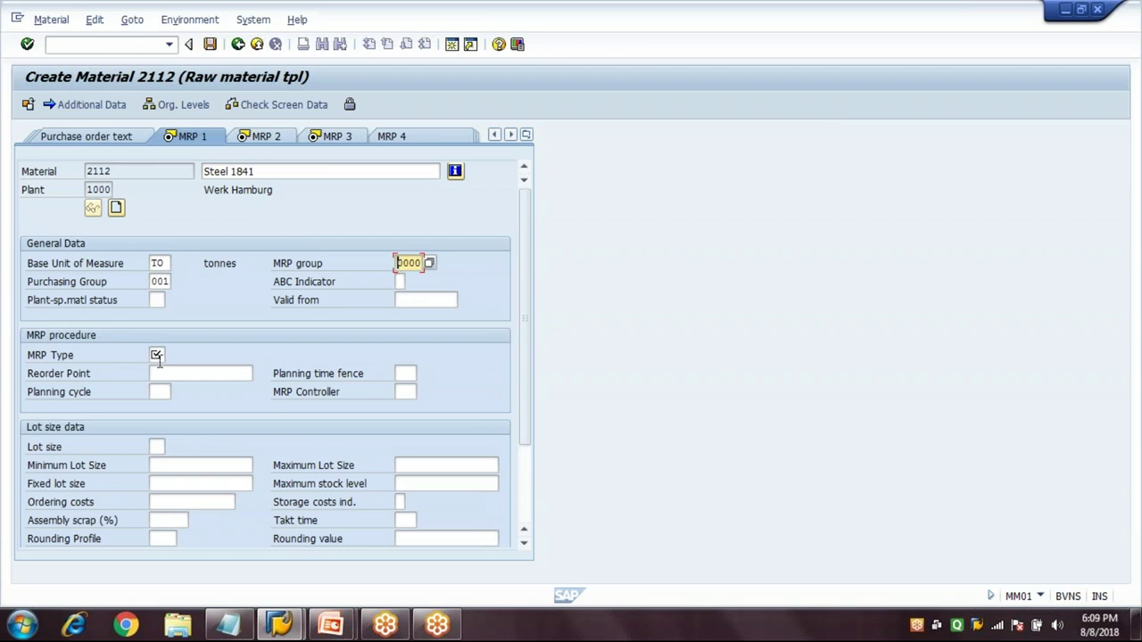
pyautogui.click(158, 355)
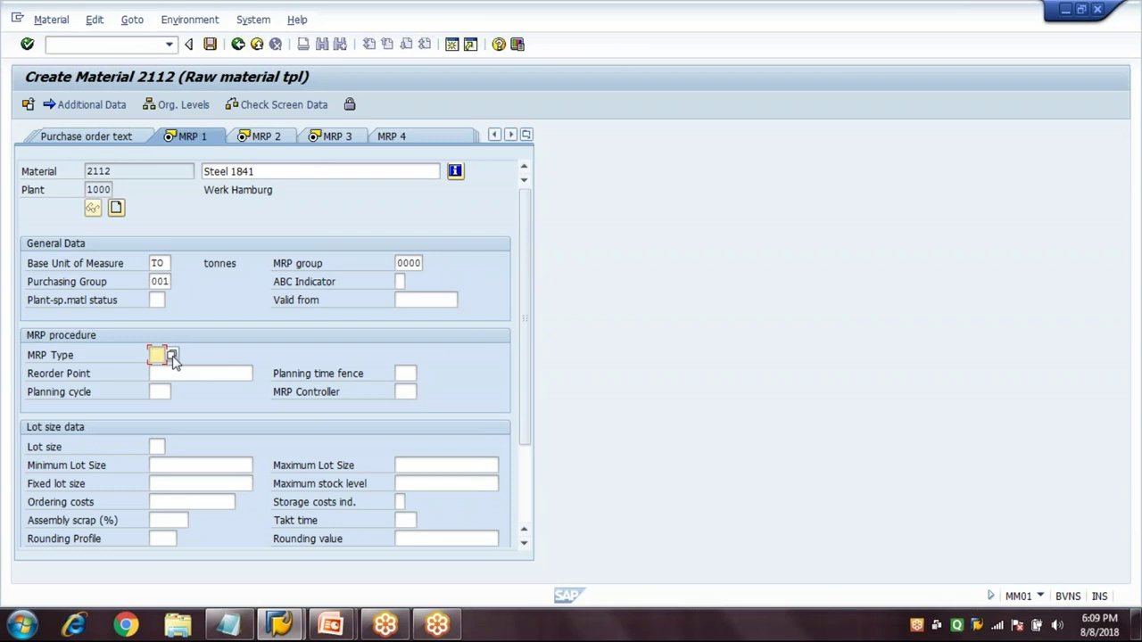
pyautogui.click(172, 355)
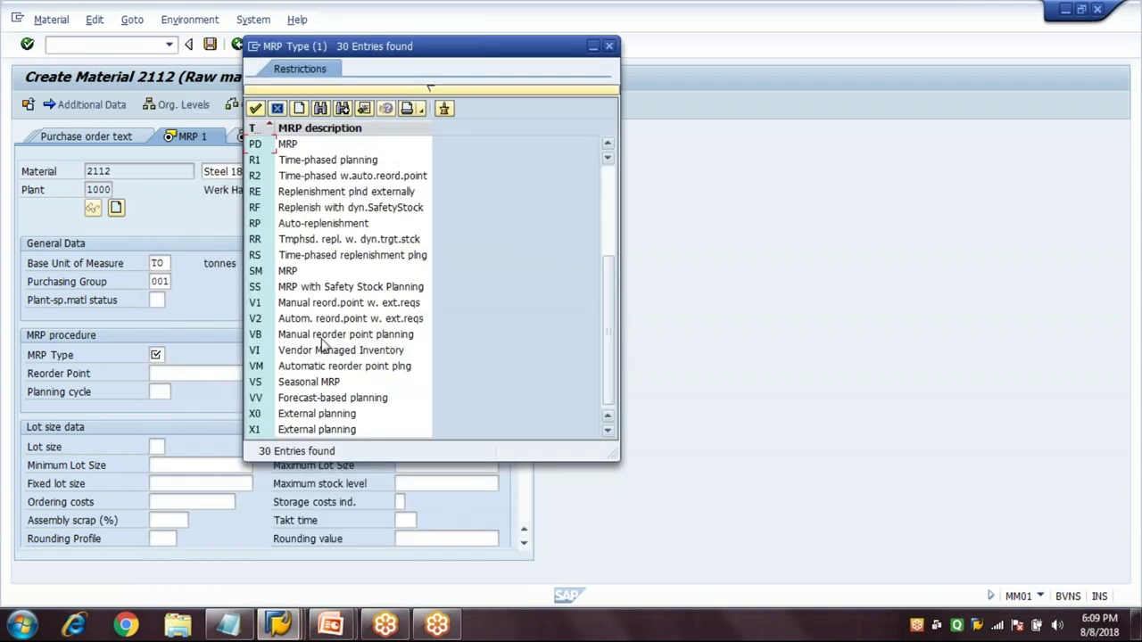
pyautogui.click(259, 370)
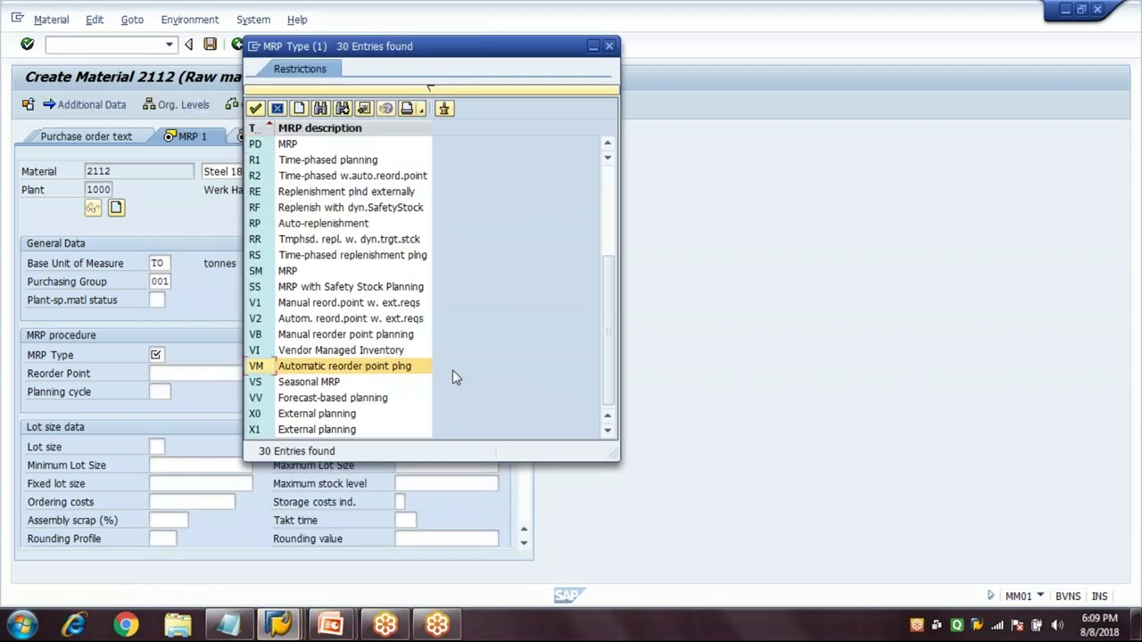
pyautogui.press('Return')
pyautogui.click(235, 373)
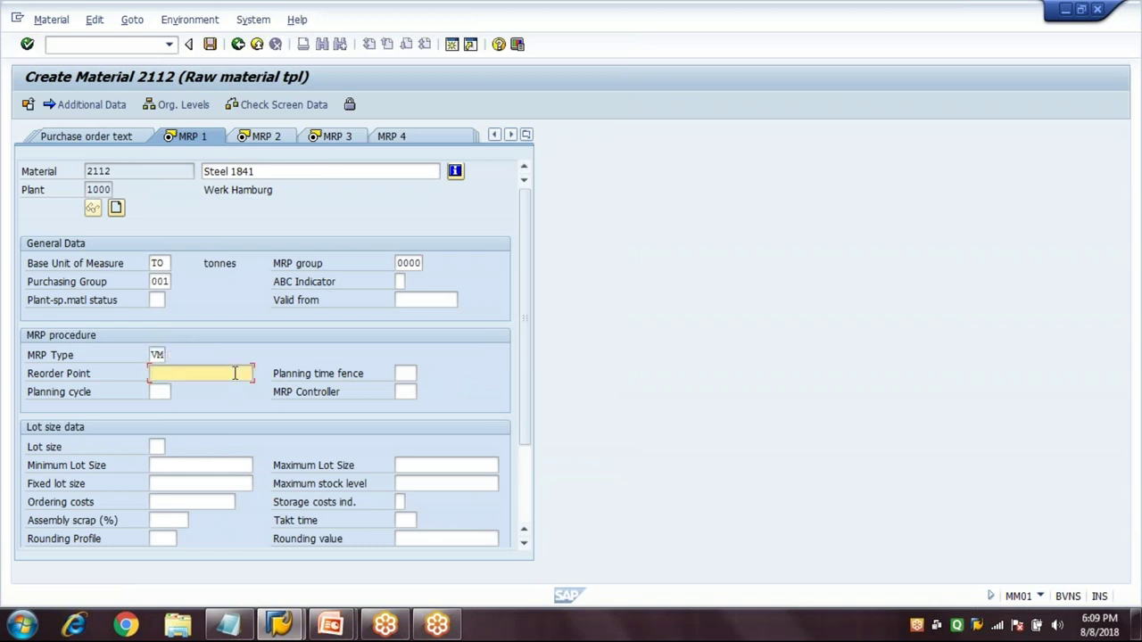
pyautogui.click(406, 392)
pyautogui.write('000')
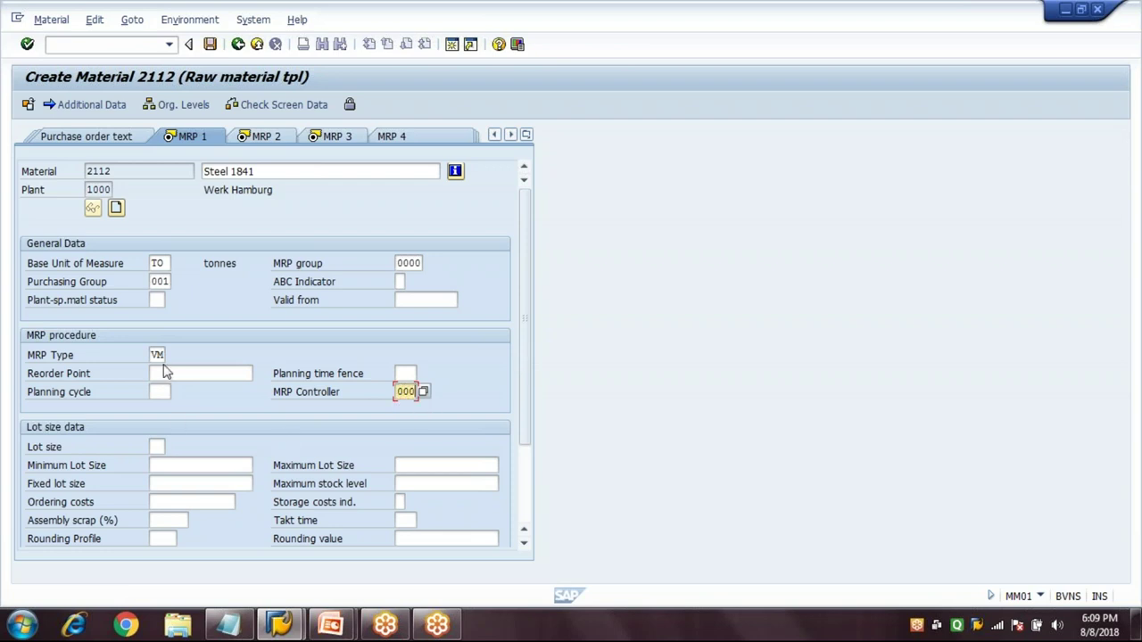
pyautogui.click(157, 355)
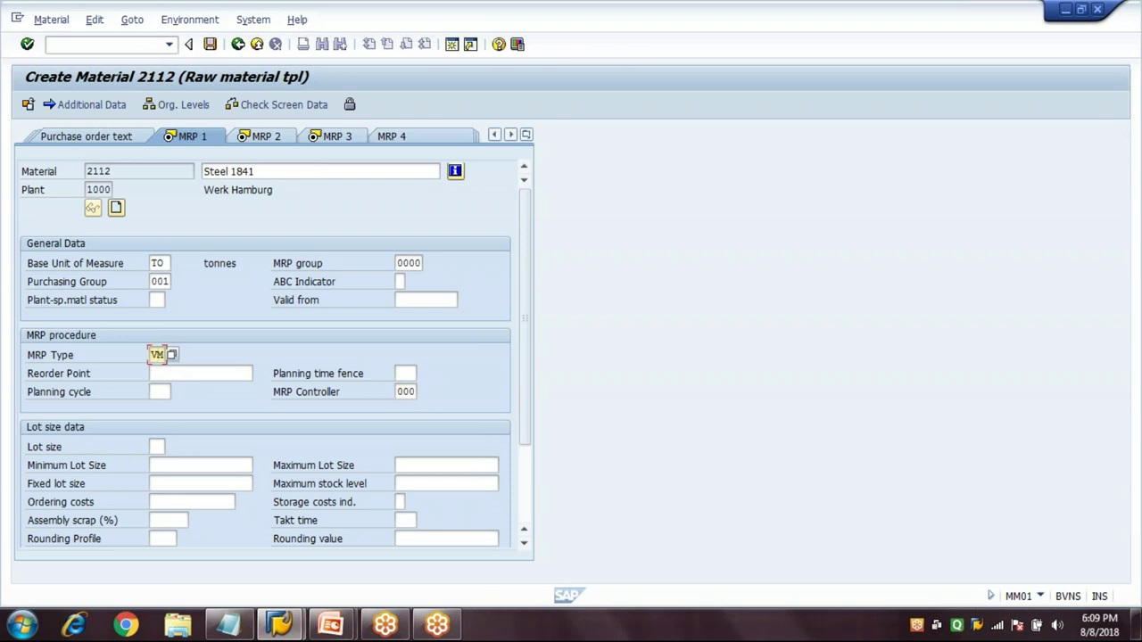
# Step: Choose lot size FX (fixed order quantity) and set the fixed lot size to 1000
pyautogui.click(157, 447)
pyautogui.click(172, 447)
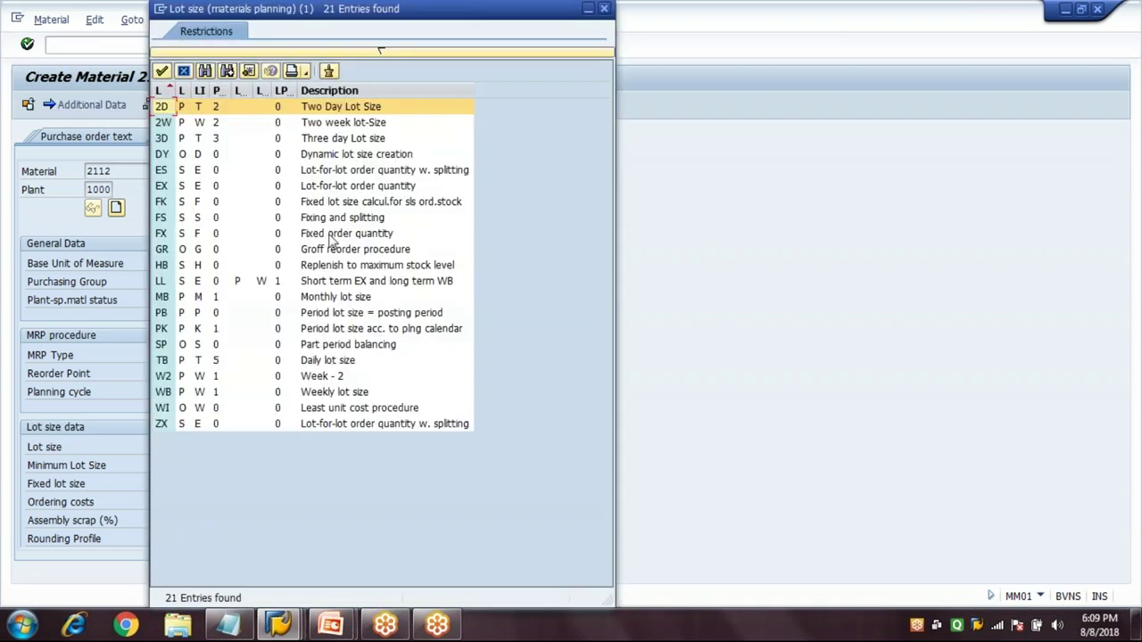
pyautogui.doubleClick(329, 234)
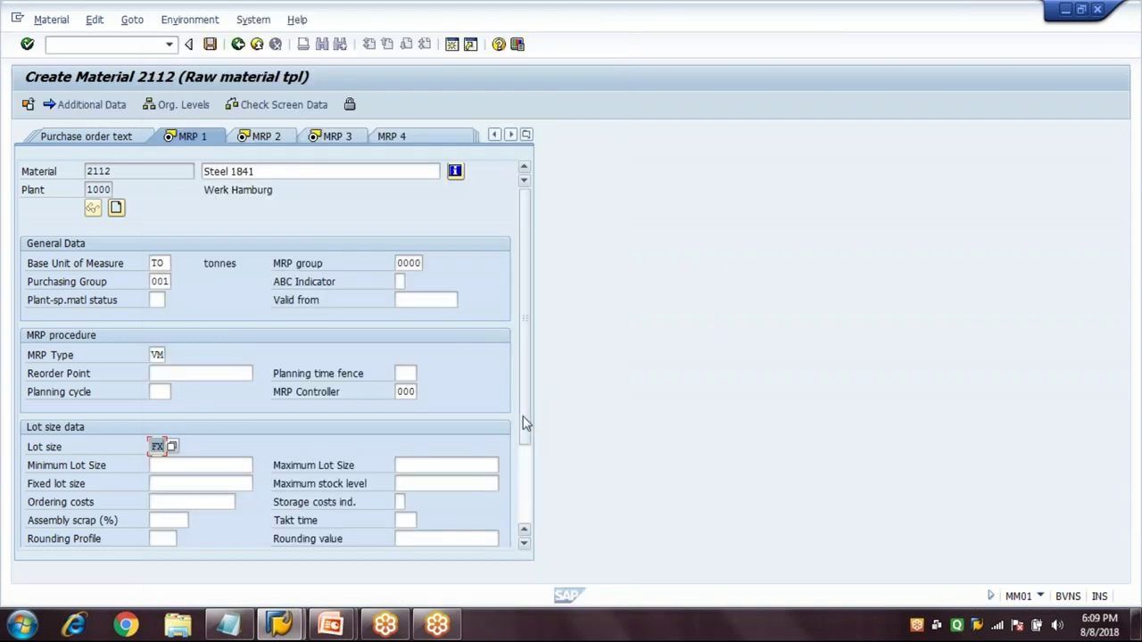
pyautogui.moveTo(525, 424); pyautogui.dragTo(523, 471)
pyautogui.press('Return')
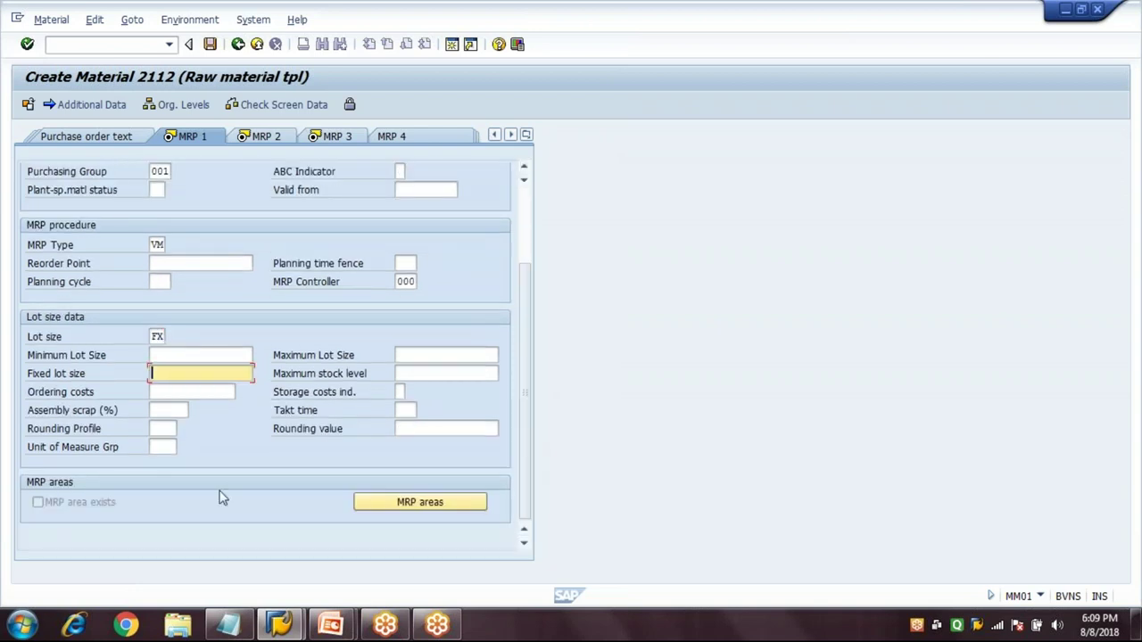
pyautogui.write('1000')
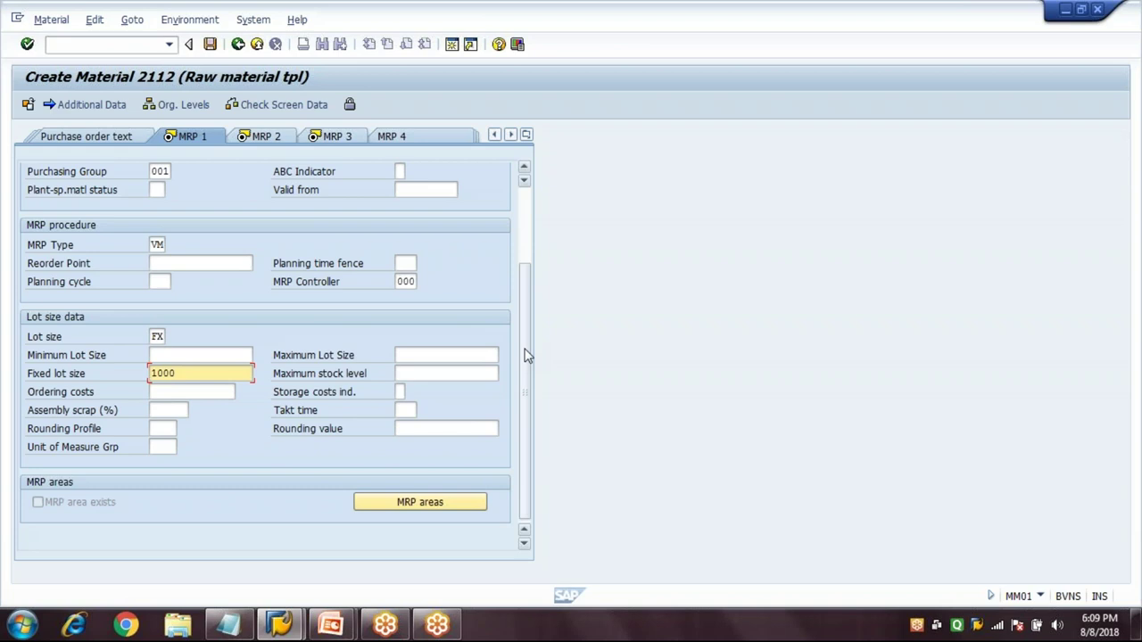
pyautogui.scroll(3, 527, 351)
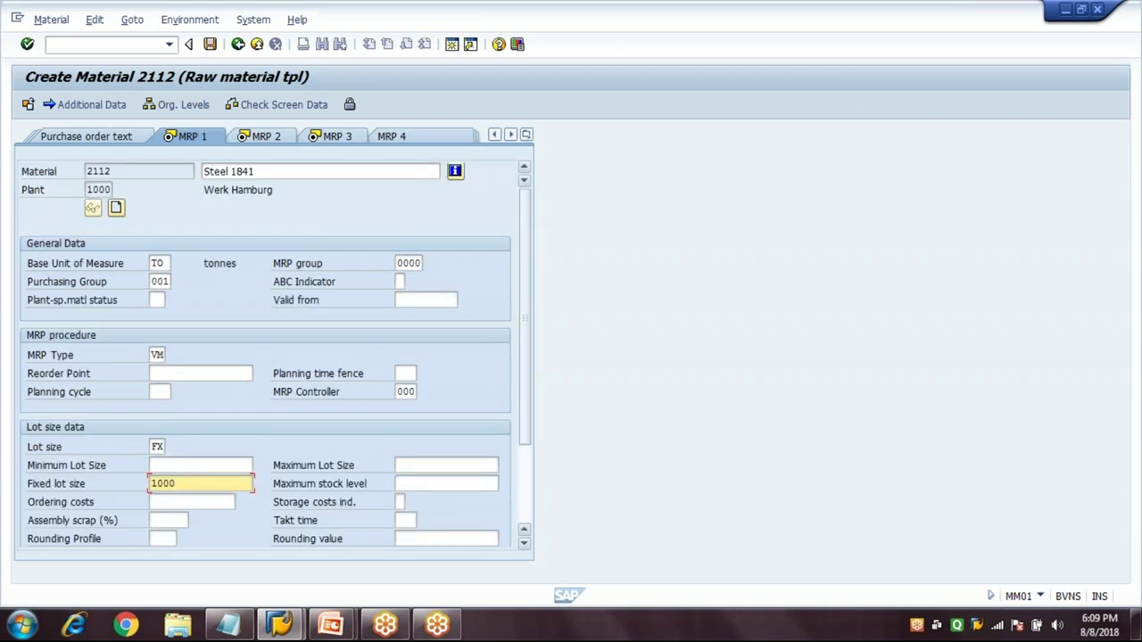
# Step: Leave the reorder point blank and confirm the MRP 1 entries
pyautogui.click(286, 166)
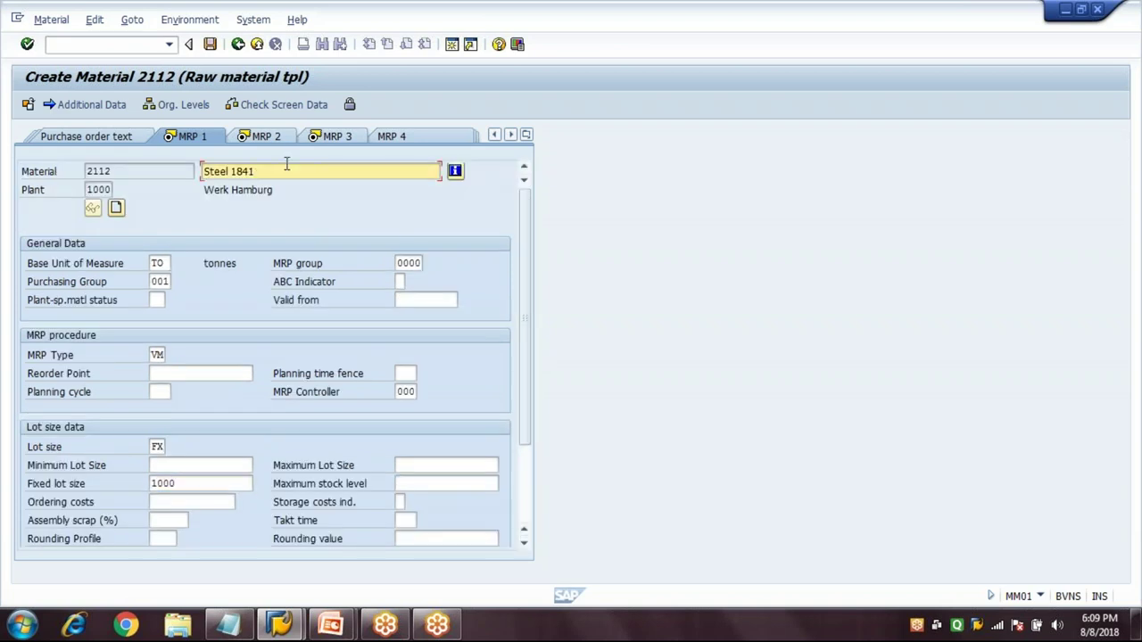
pyautogui.click(198, 373)
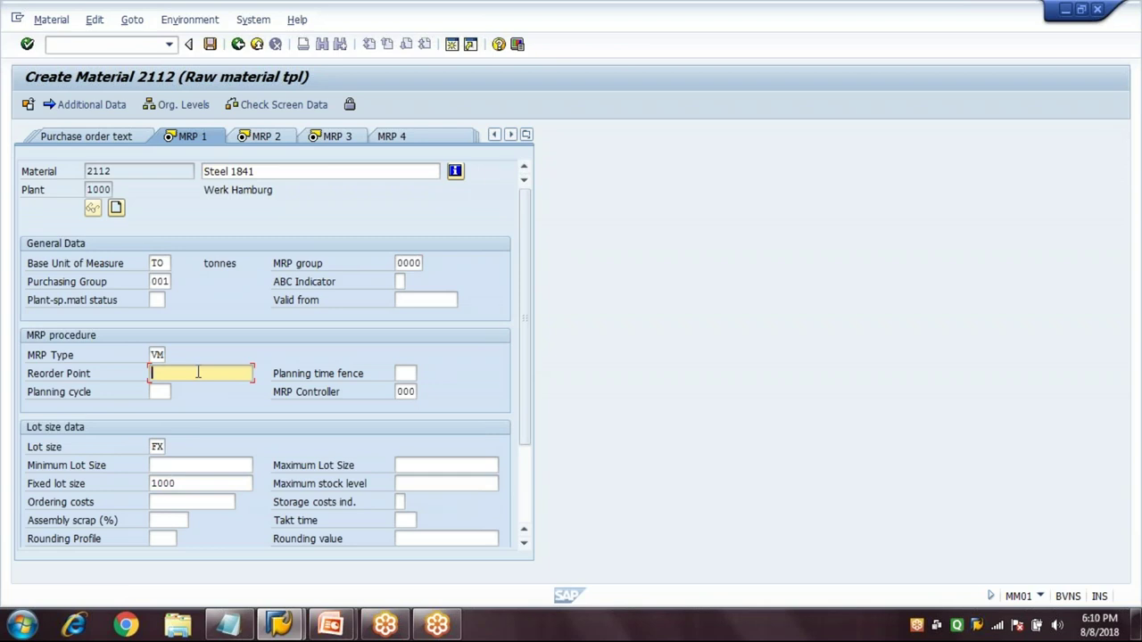
pyautogui.click(186, 484)
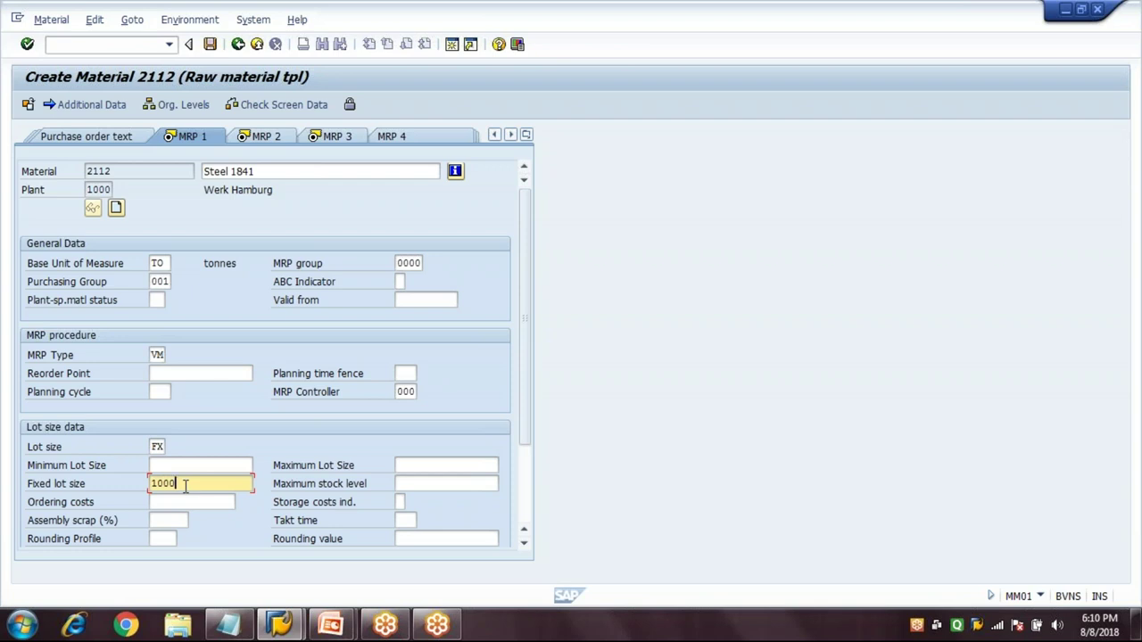
pyautogui.click(182, 373)
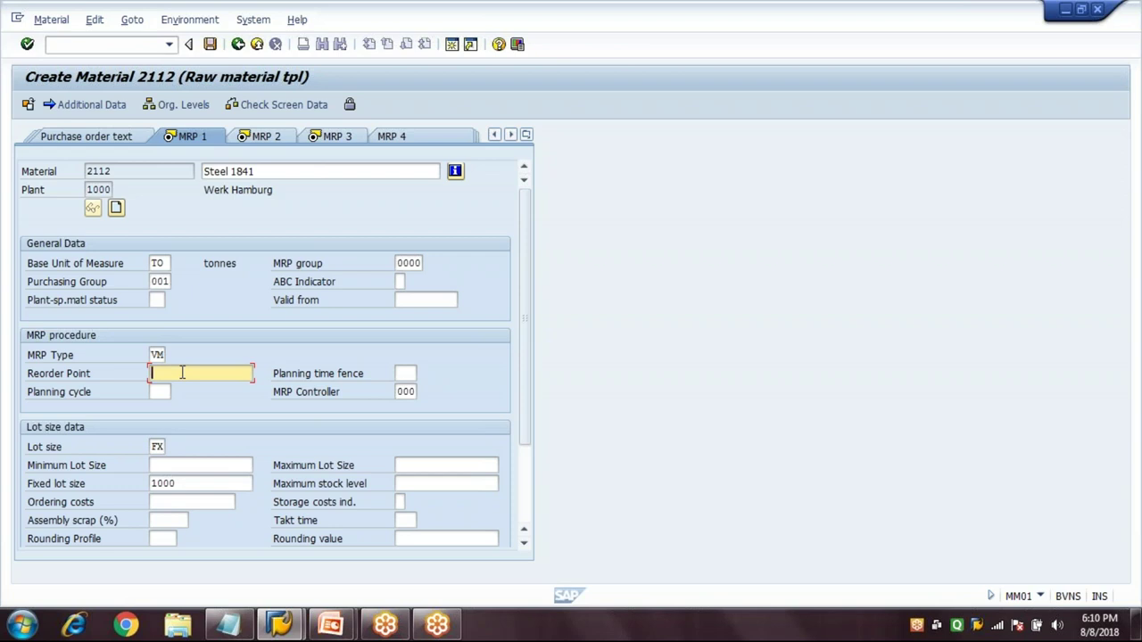
pyautogui.click(254, 171)
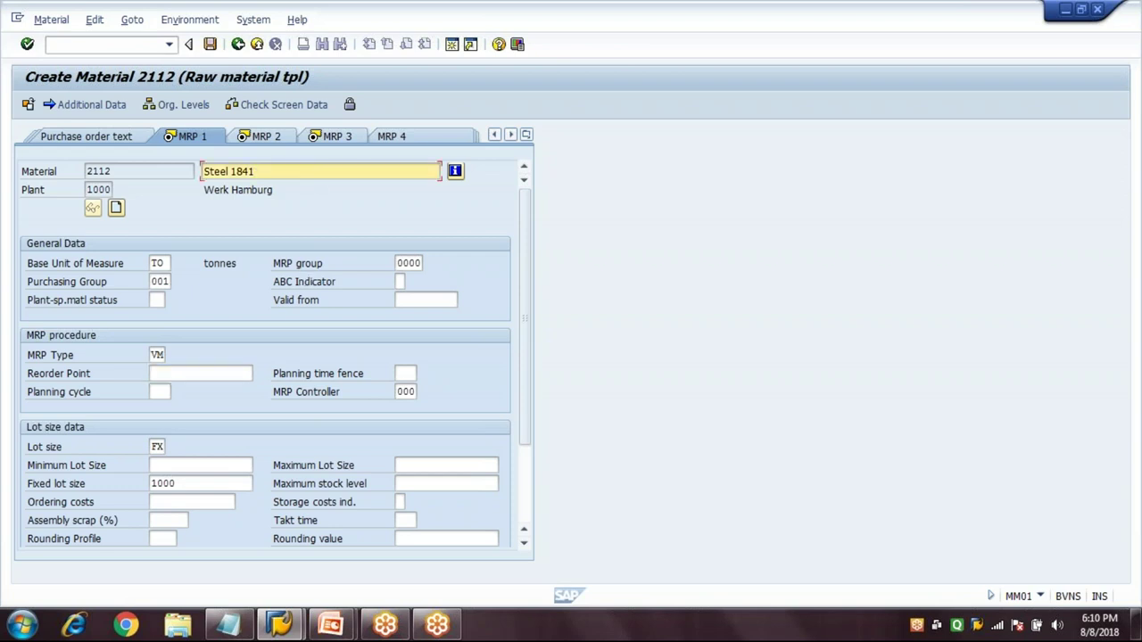
pyautogui.press('Return')
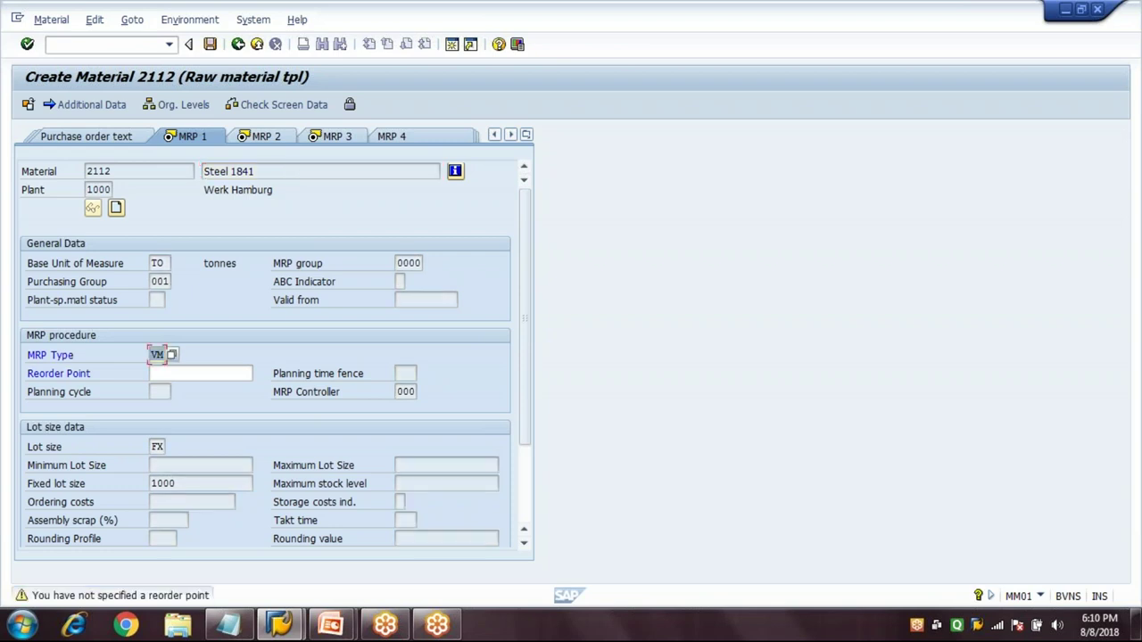
# Step: Continue to MRP 2 and set planned delivery time to 10 days, GR processing time to 3 days and scheduling margin key to 000
pyautogui.press('Return')
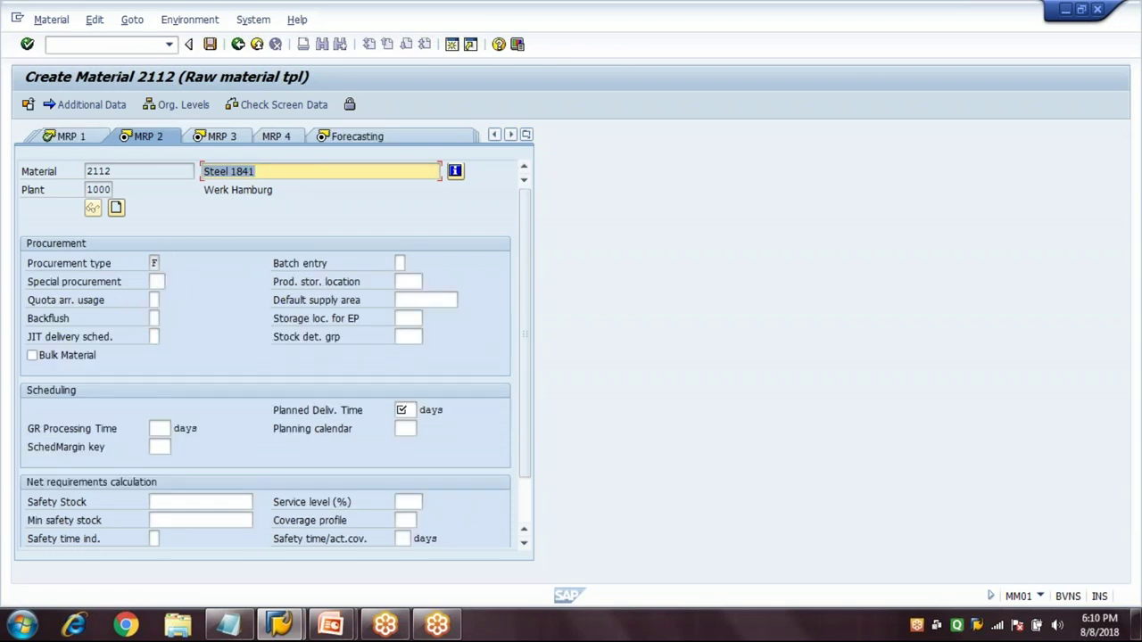
pyautogui.click(155, 263)
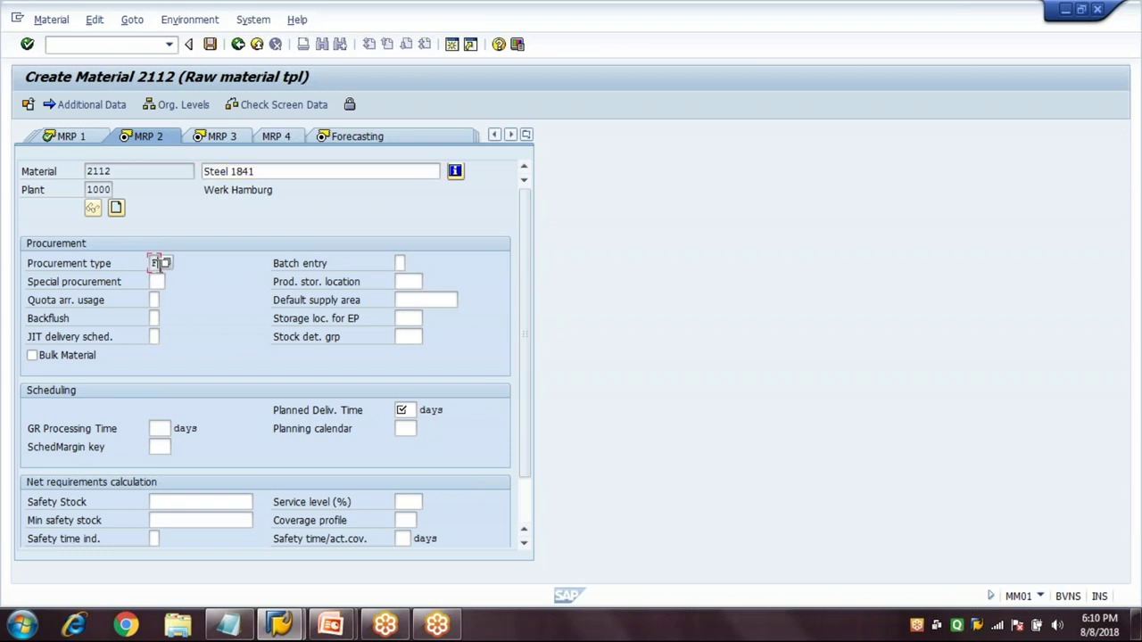
pyautogui.click(407, 409)
pyautogui.write('10')
pyautogui.press('Tab')
pyautogui.write('3')
pyautogui.press('Tab')
pyautogui.write('000')
pyautogui.press('Return')
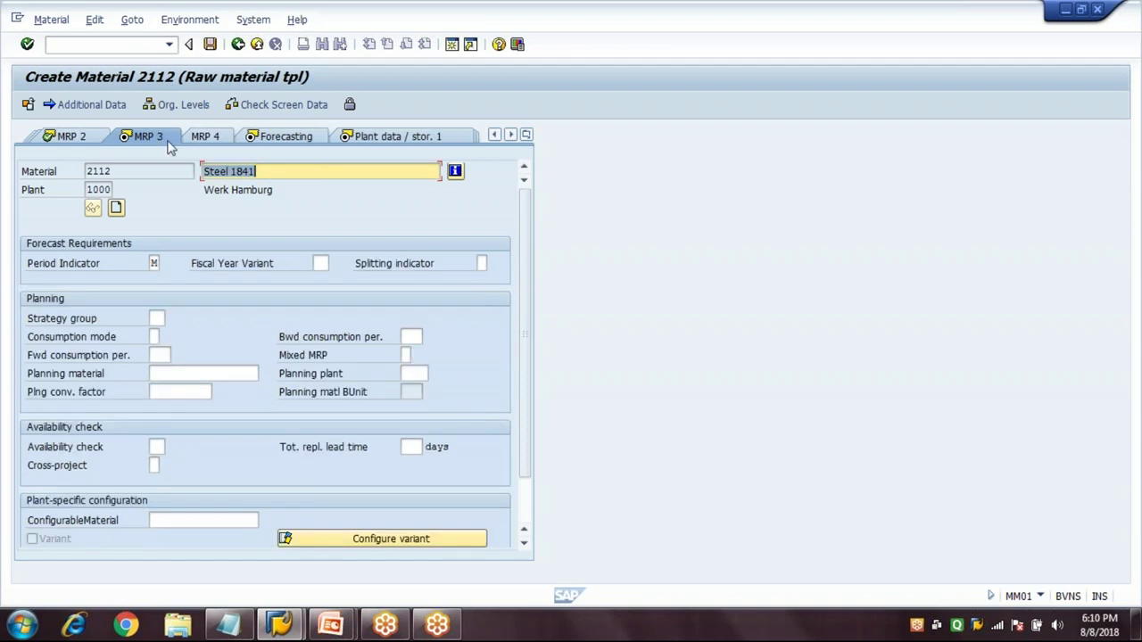
# Step: Choose period indicator M (Monthly) and availability check 01 in MRP 3, and continue to the Forecasting view
pyautogui.click(158, 263)
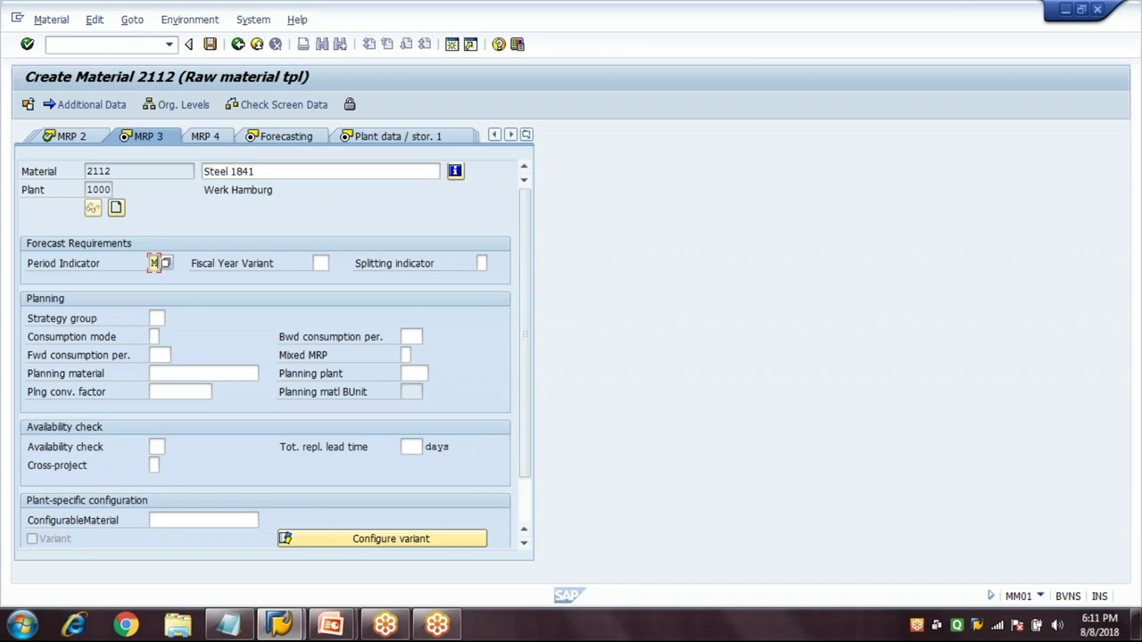
pyautogui.press('Return')
pyautogui.press('F4')
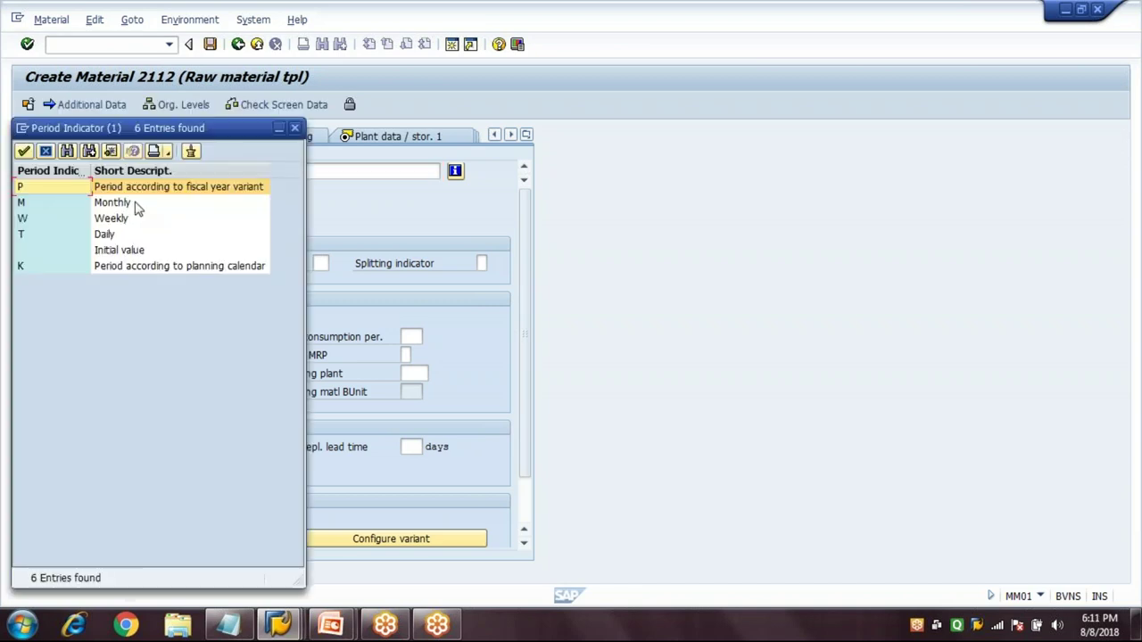
pyautogui.doubleClick(135, 204)
pyautogui.click(156, 446)
pyautogui.write('01')
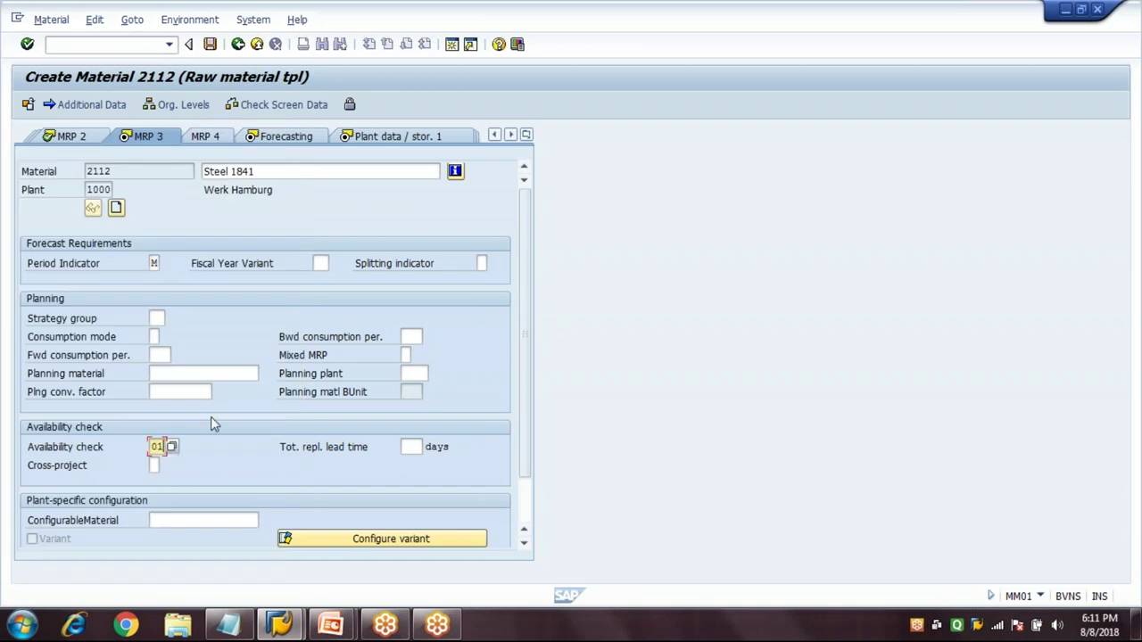
pyautogui.press('Return')
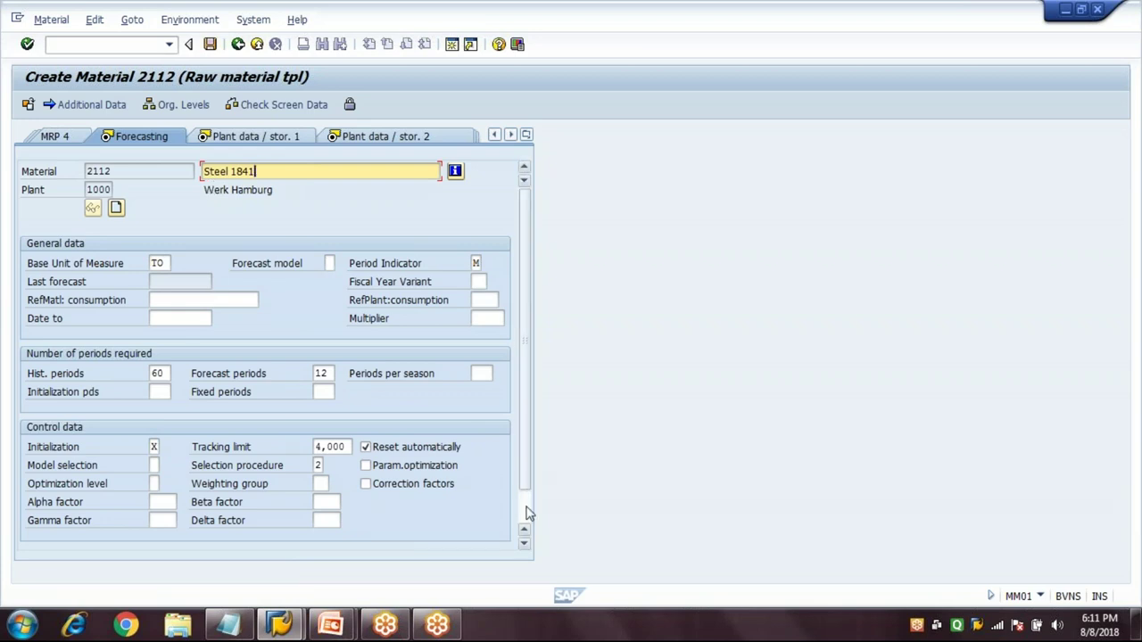
# Step: Open the consumption values and enter total consumption of 100, 120, 140 and 140 for periods 07.2018 back to 04.2018
pyautogui.scroll(-2, 526, 513)
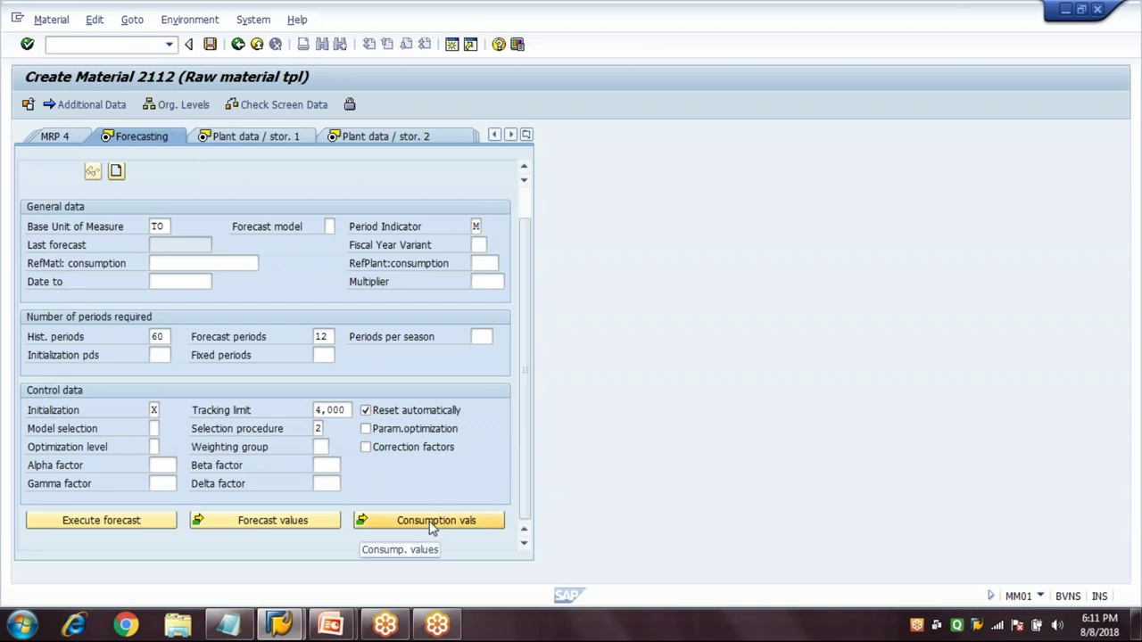
pyautogui.click(431, 524)
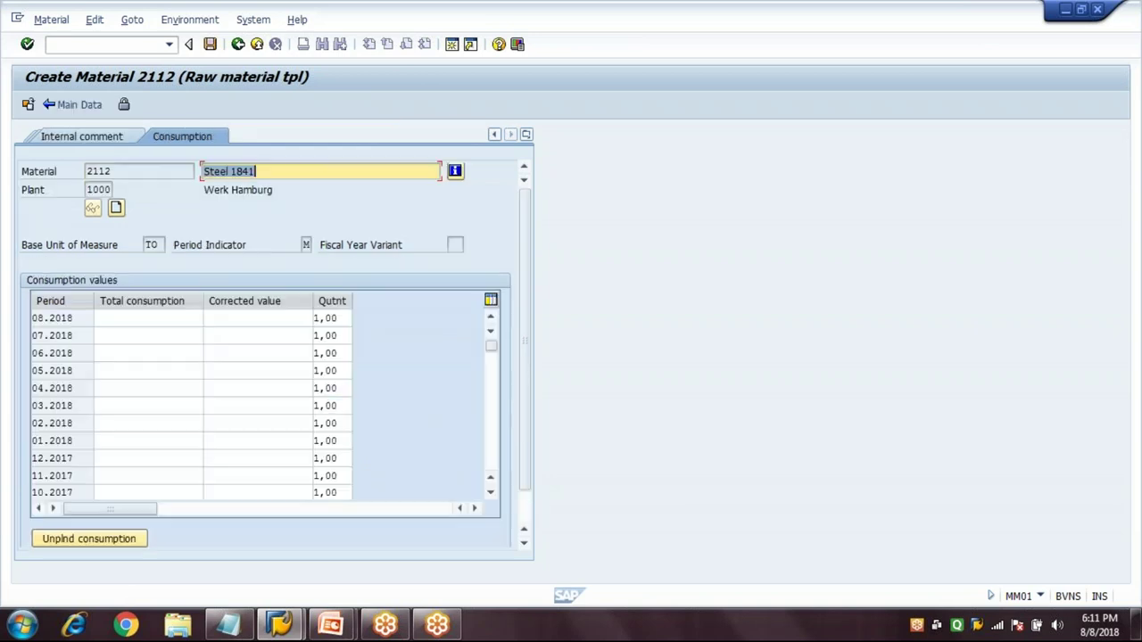
pyautogui.click(134, 336)
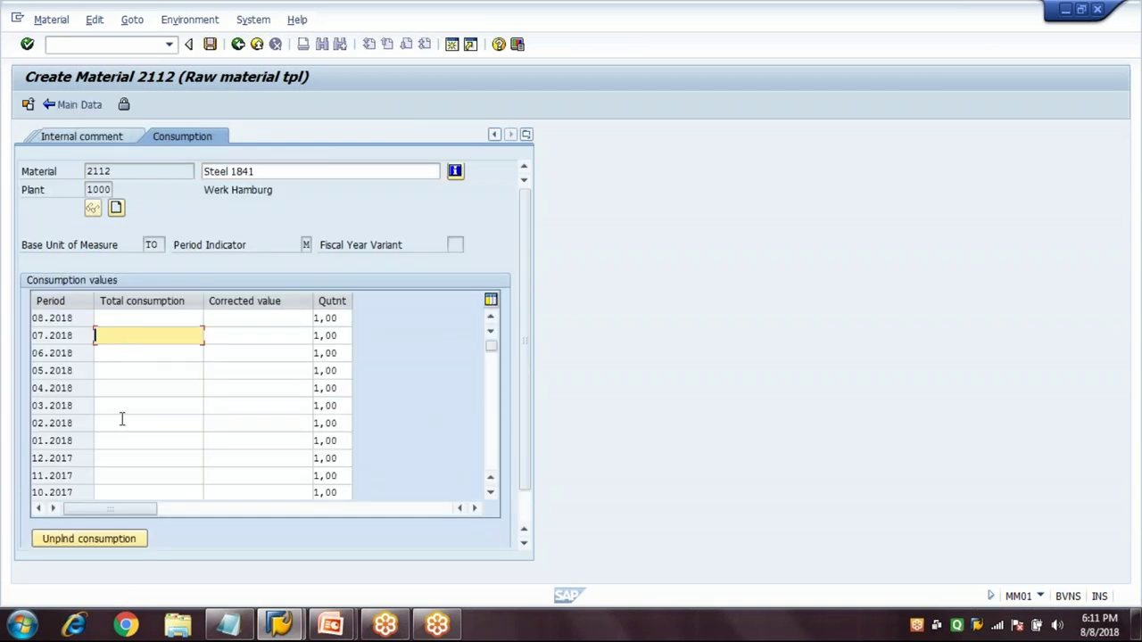
pyautogui.write('100')
pyautogui.press('Down')
pyautogui.write('120')
pyautogui.press('Down')
pyautogui.write('140')
pyautogui.press('Down')
pyautogui.write('1')
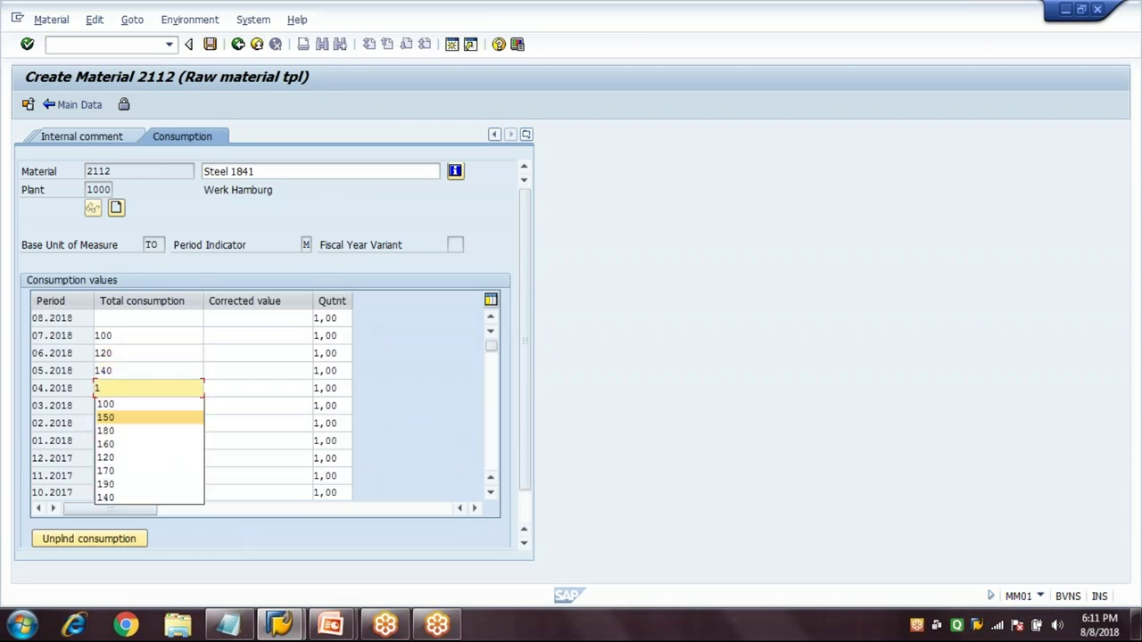
pyautogui.write('40')
pyautogui.press('Down')
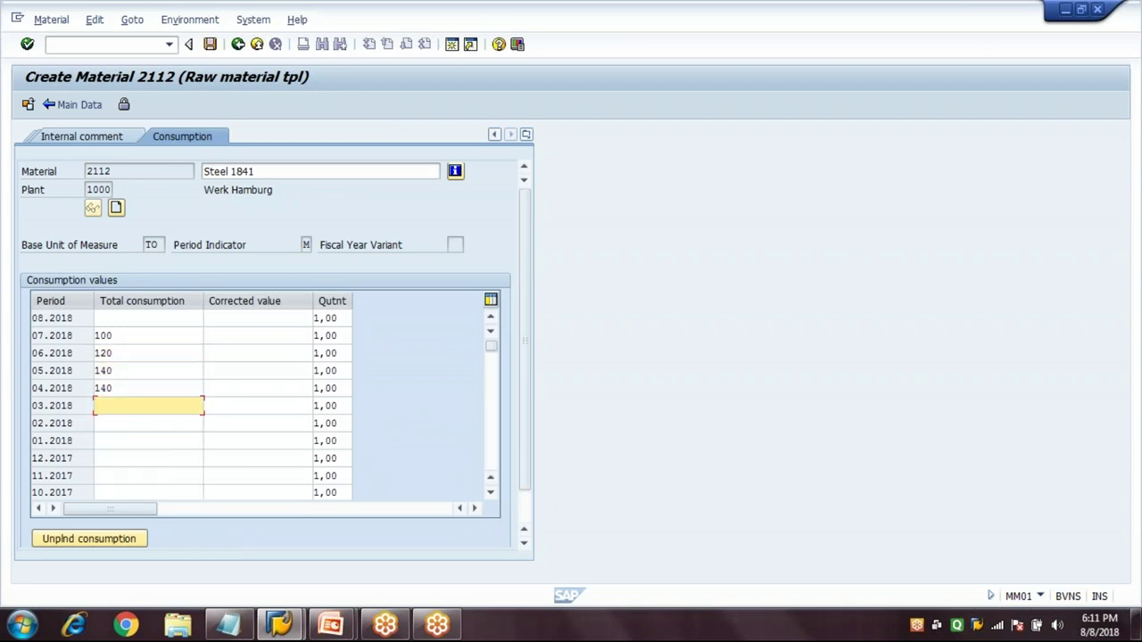
# Step: Enter total consumption of 190, 180, 150, 140, 130 and 110 for periods 03.2018 back to 10.2017 and confirm the values
pyautogui.write('190')
pyautogui.press('Down')
pyautogui.write('180')
pyautogui.press('Down')
pyautogui.write('150')
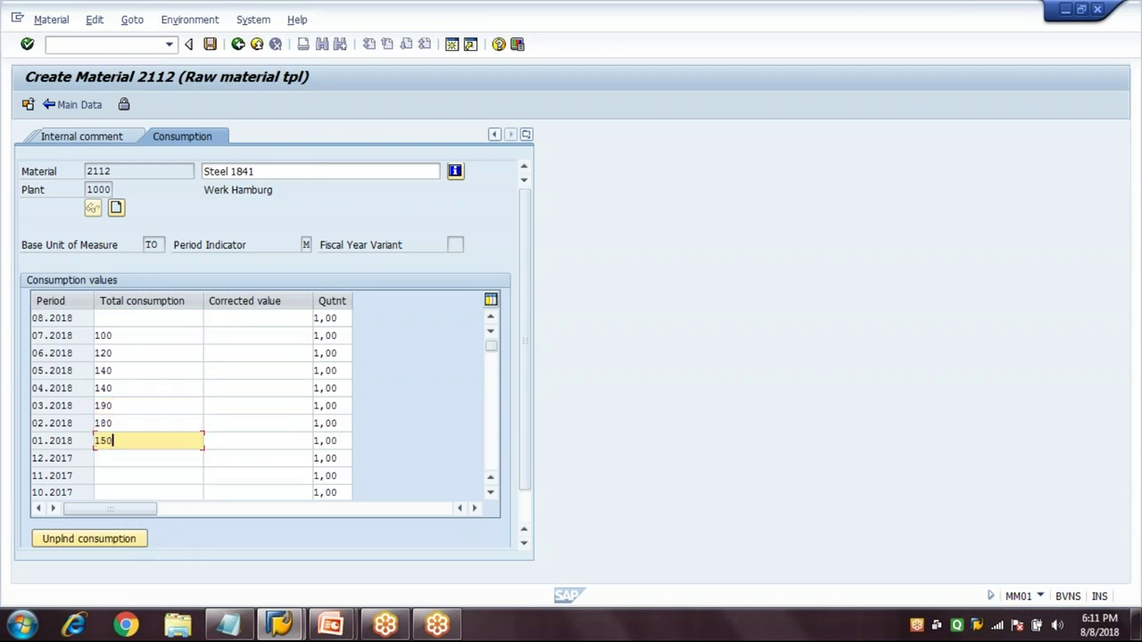
pyautogui.press('Down')
pyautogui.write('140')
pyautogui.press('Down')
pyautogui.write('130')
pyautogui.press('Down')
pyautogui.write('110')
pyautogui.press('Return')
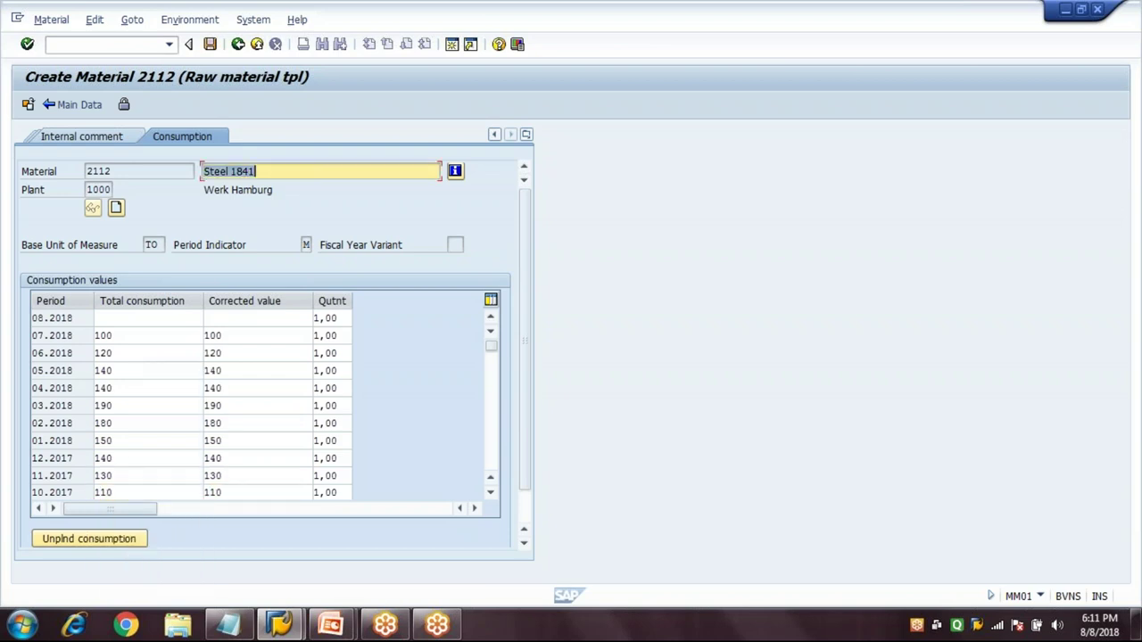
# Step: Review the total consumption values entered for periods 07.2018 back to 10.2017
pyautogui.click(130, 334)
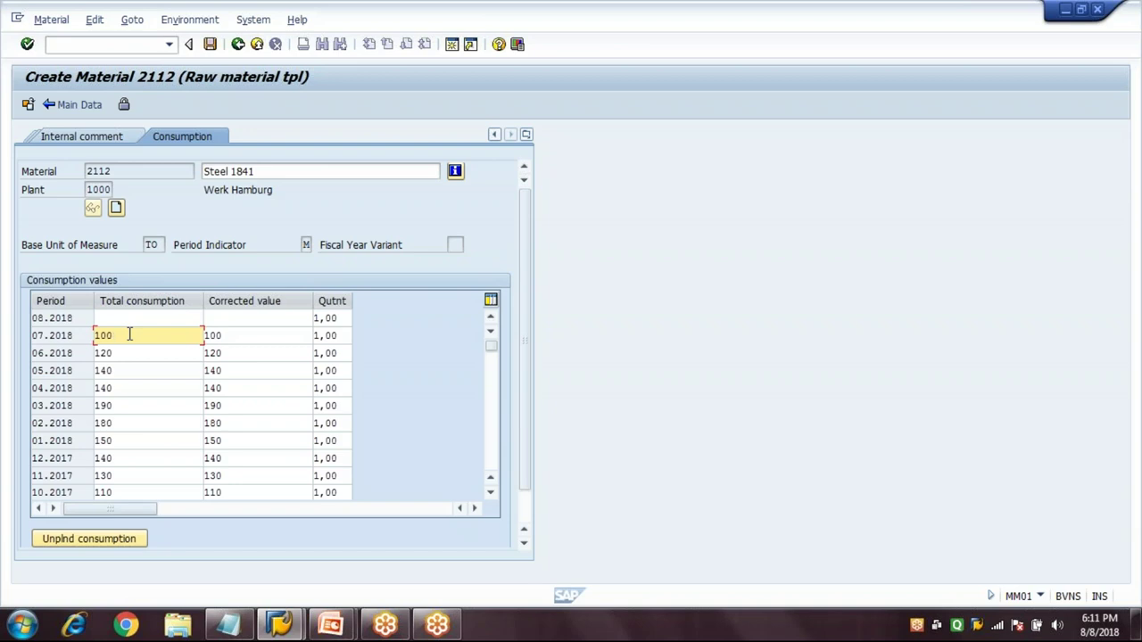
pyautogui.click(127, 463)
pyautogui.click(133, 335)
pyautogui.press('Down')
pyautogui.press('Down')
pyautogui.press('Down')
pyautogui.press('Down')
pyautogui.press('Down')
pyautogui.press('Down')
pyautogui.press('Down')
pyautogui.press('Down')
pyautogui.press('Down')
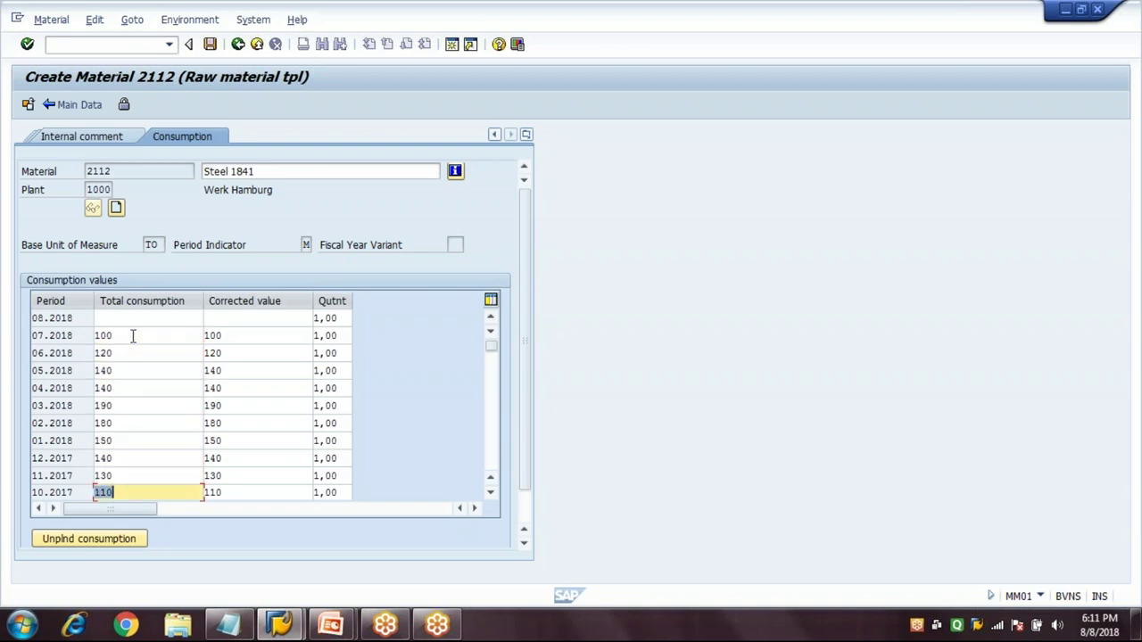
pyautogui.click(133, 335)
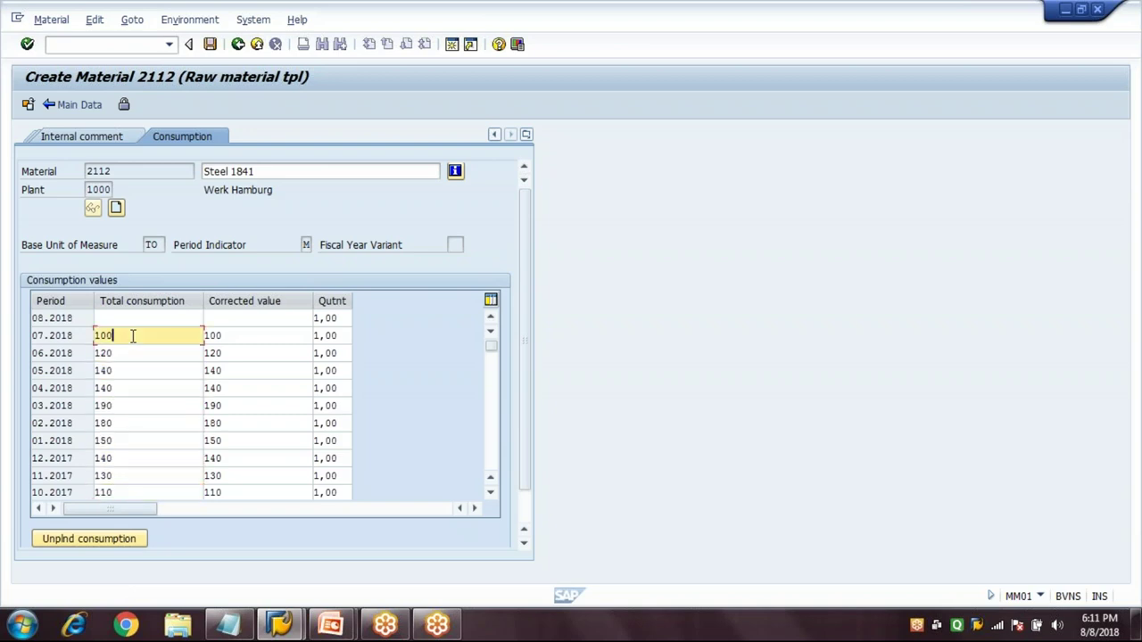
# Step: Return to the main data and execute the forecast for 08.2018 using the constant model with first-order exponential smoothing
pyautogui.click(71, 107)
pyautogui.click(73, 107)
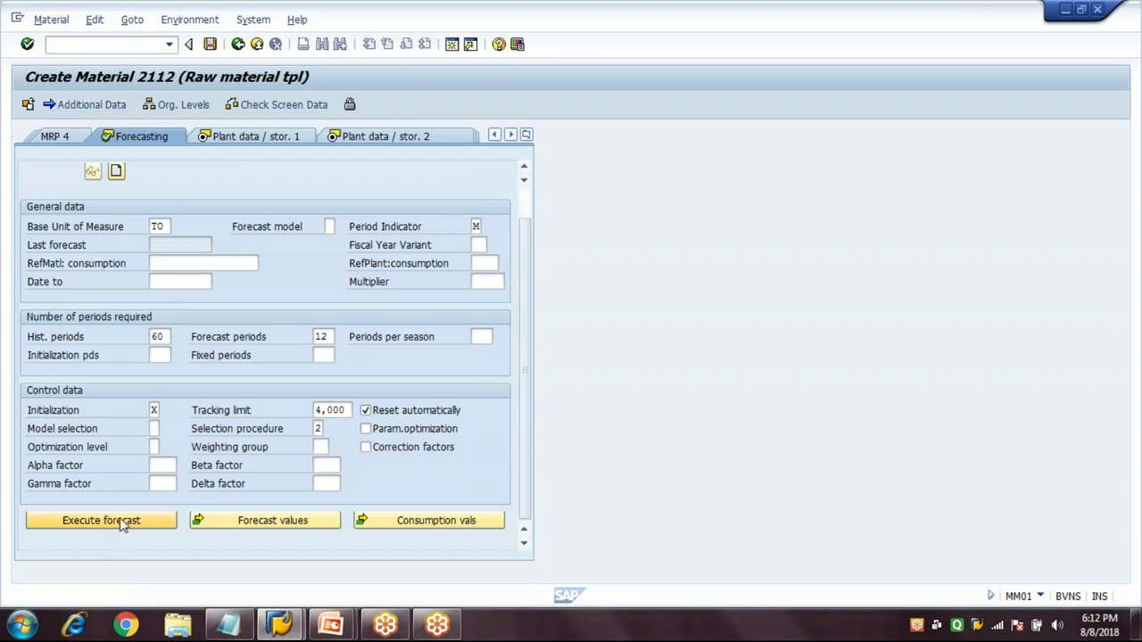
pyautogui.click(94, 520)
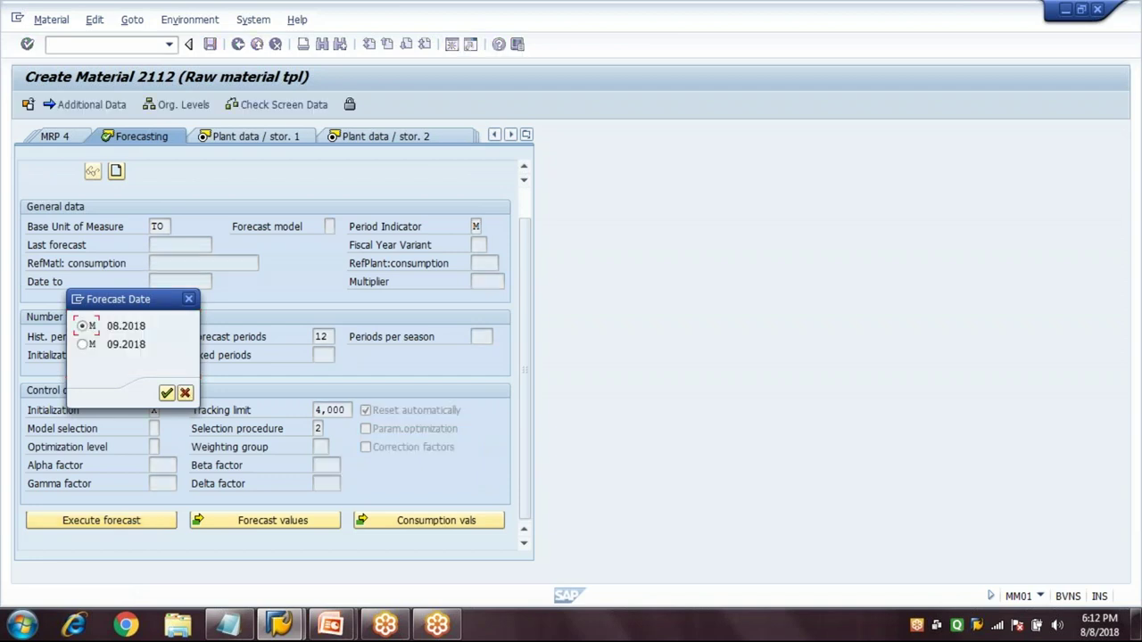
pyautogui.click(166, 394)
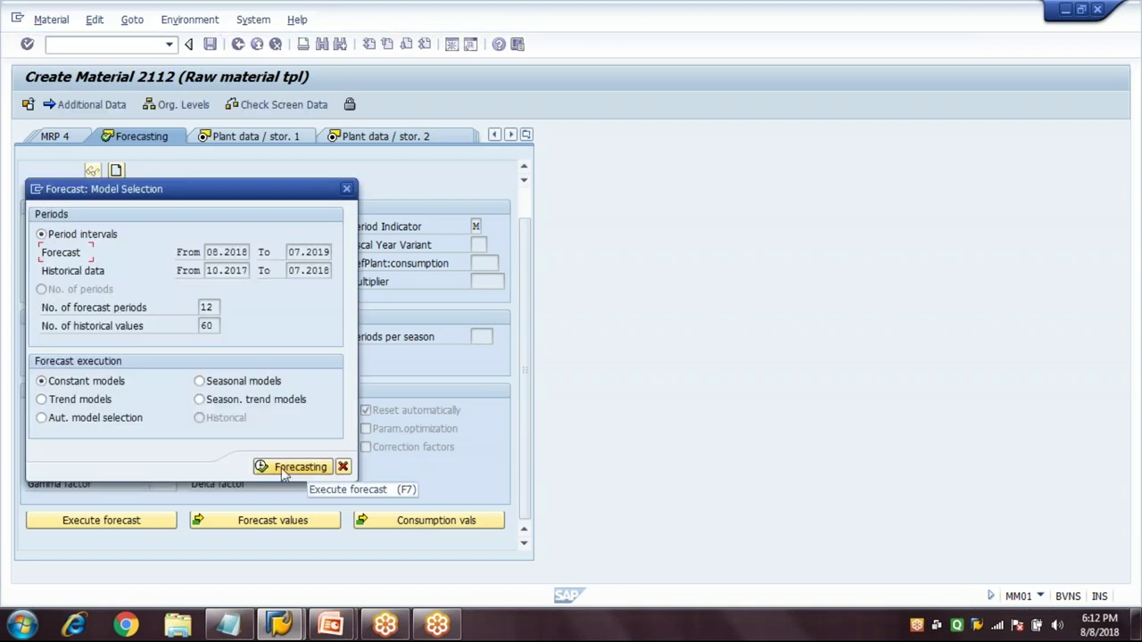
pyautogui.click(285, 469)
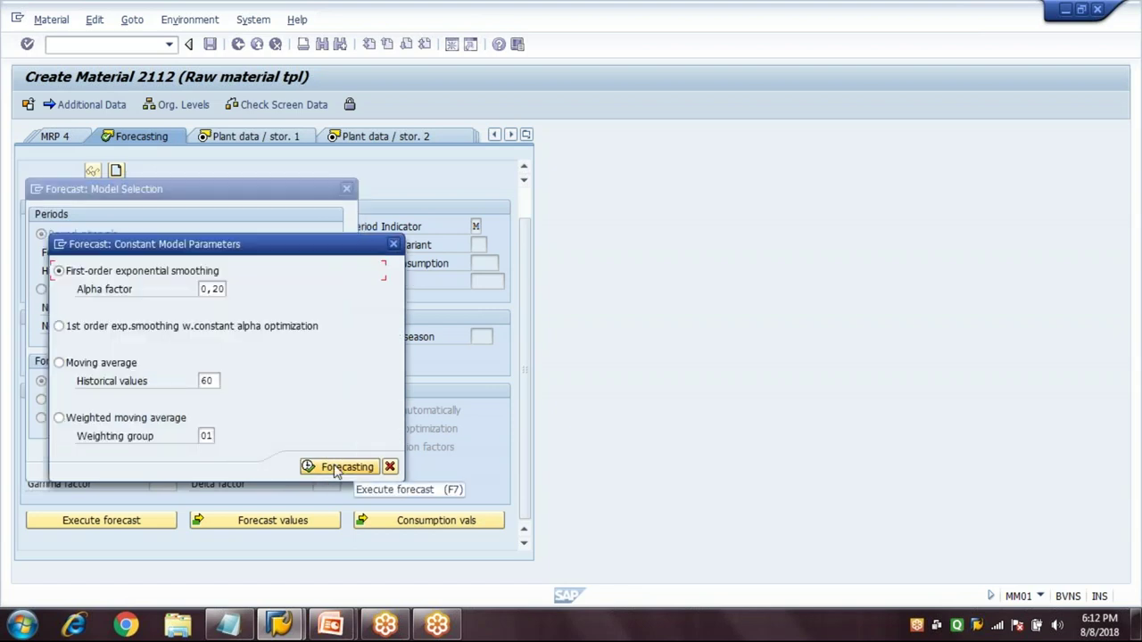
pyautogui.click(339, 468)
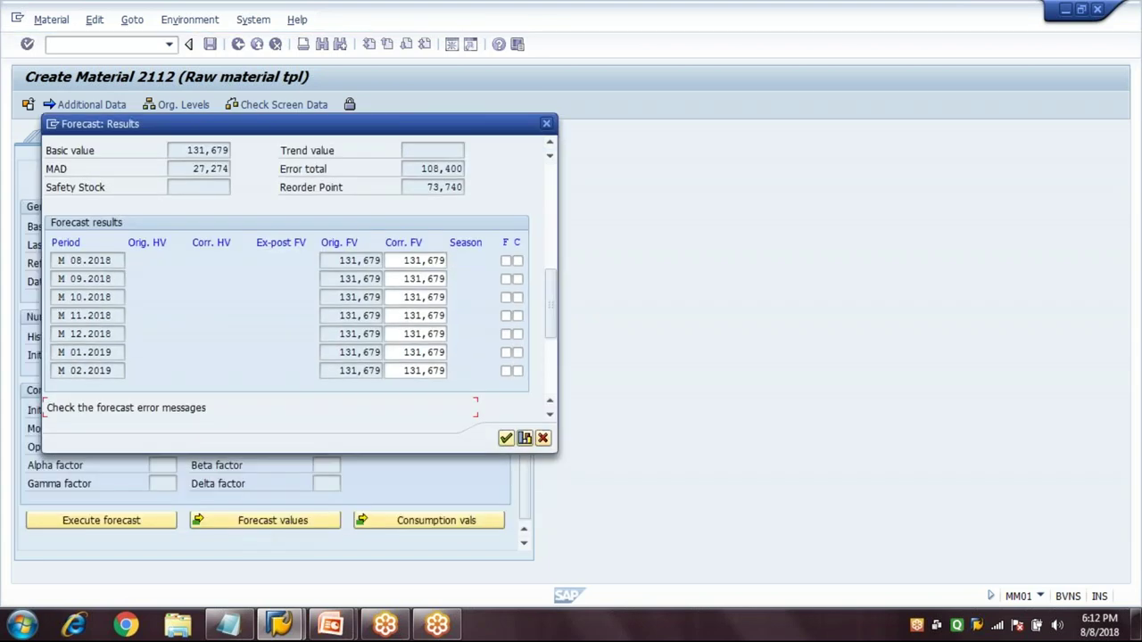
# Step: Check the calculated reorder point in the forecast results and accept the forecast
pyautogui.moveTo(417, 188); pyautogui.dragTo(483, 196)
pyautogui.click(419, 187)
pyautogui.doubleClick(464, 191)
pyautogui.click(507, 439)
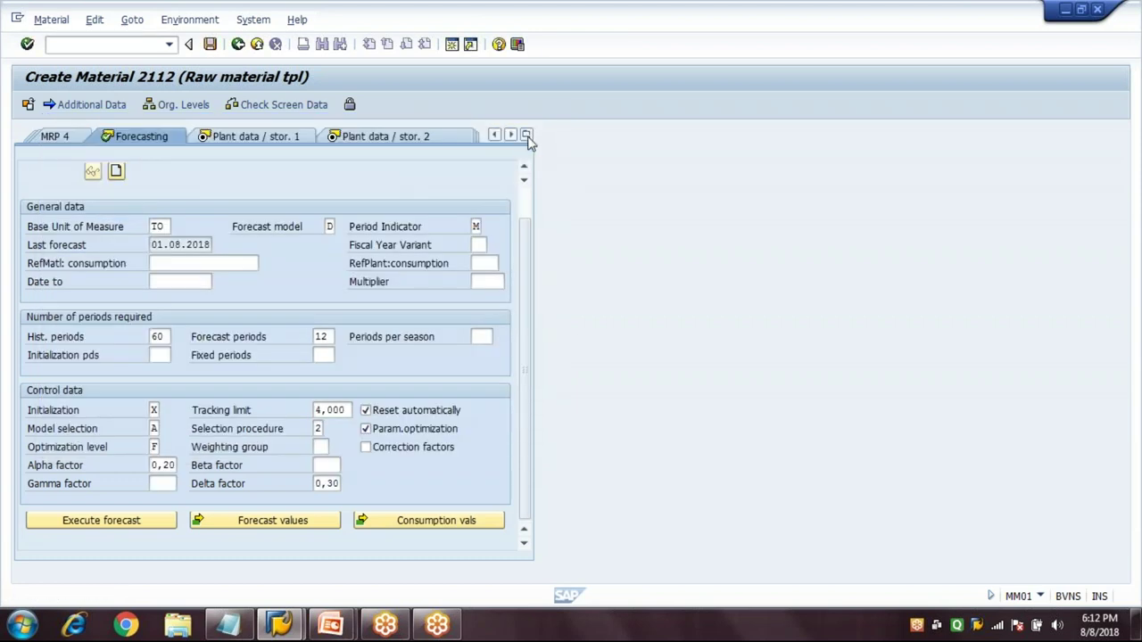
# Step: Go back to the MRP 1 view and examine the automatically filled reorder point and the fixed lot size
pyautogui.click(525, 136)
pyautogui.click(561, 272)
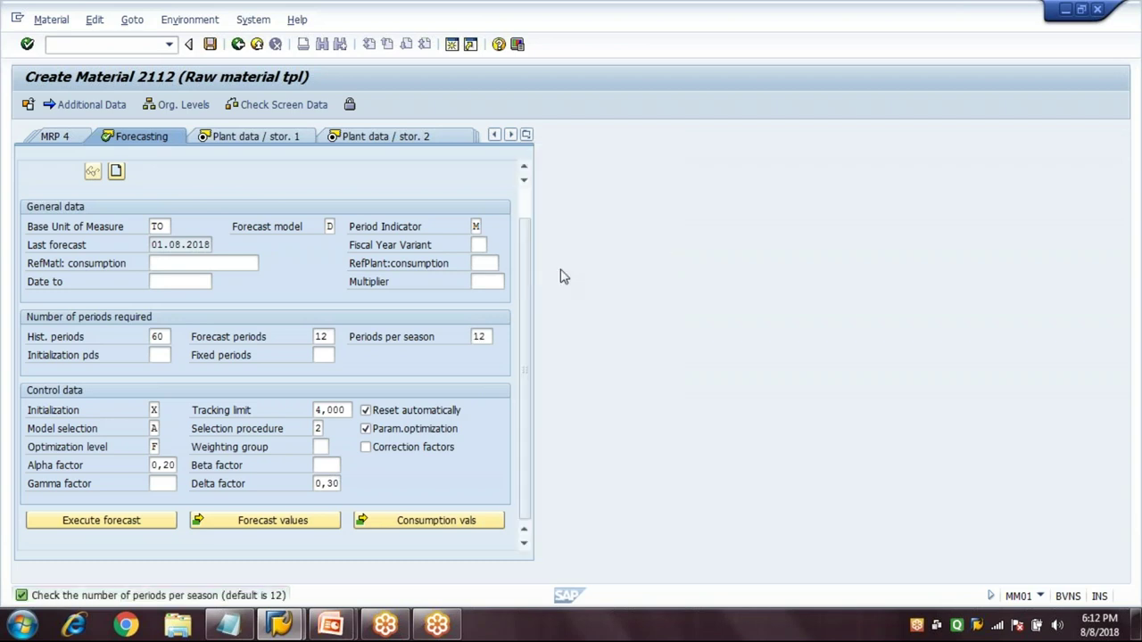
pyautogui.click(201, 373)
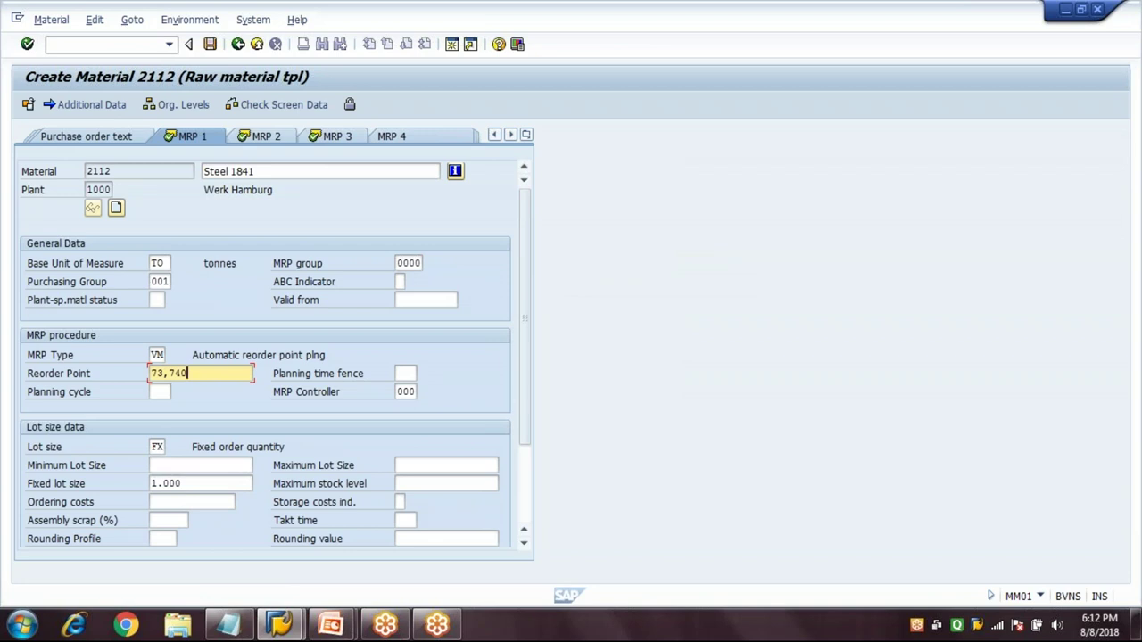
pyautogui.moveTo(152, 375); pyautogui.dragTo(194, 377)
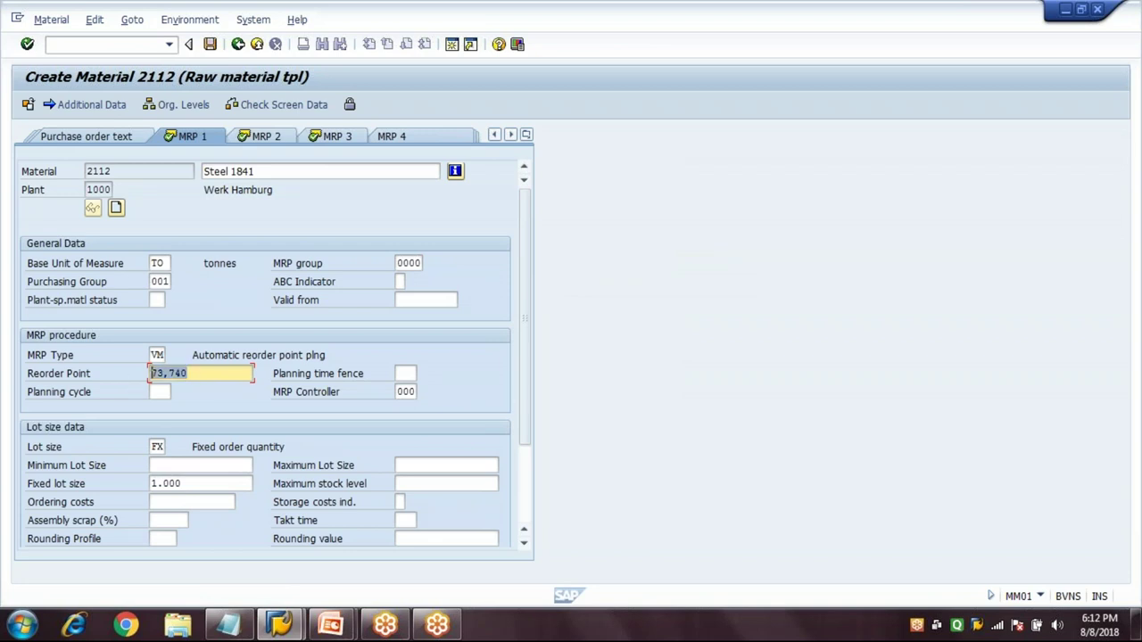
pyautogui.click(194, 378)
pyautogui.click(205, 486)
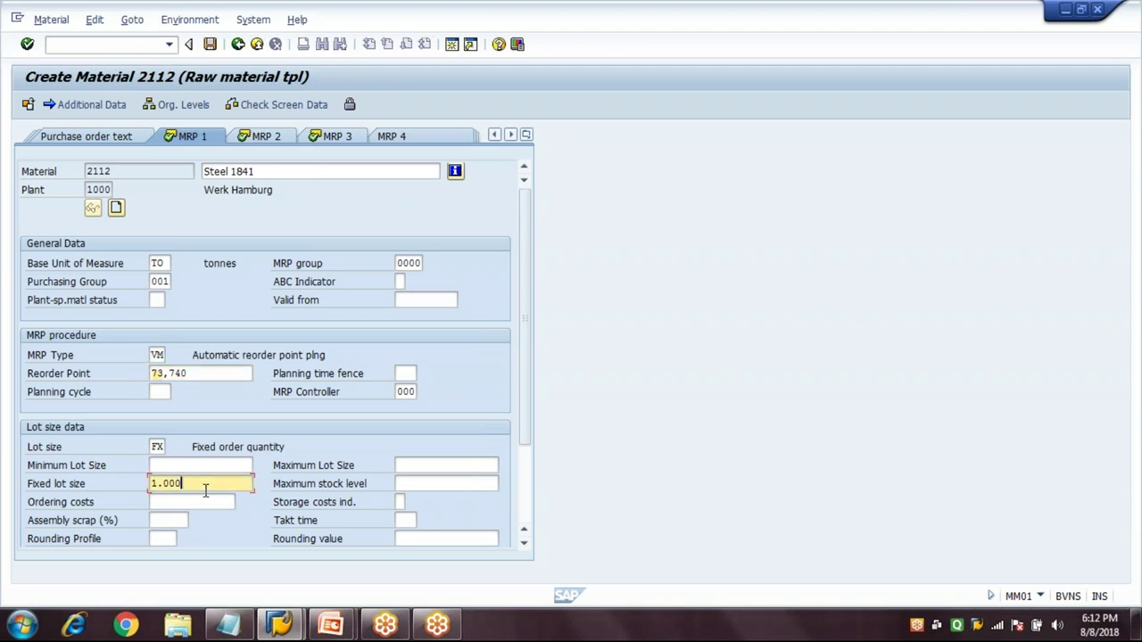
pyautogui.hotkey('shift', 'Home')
pyautogui.click(187, 374)
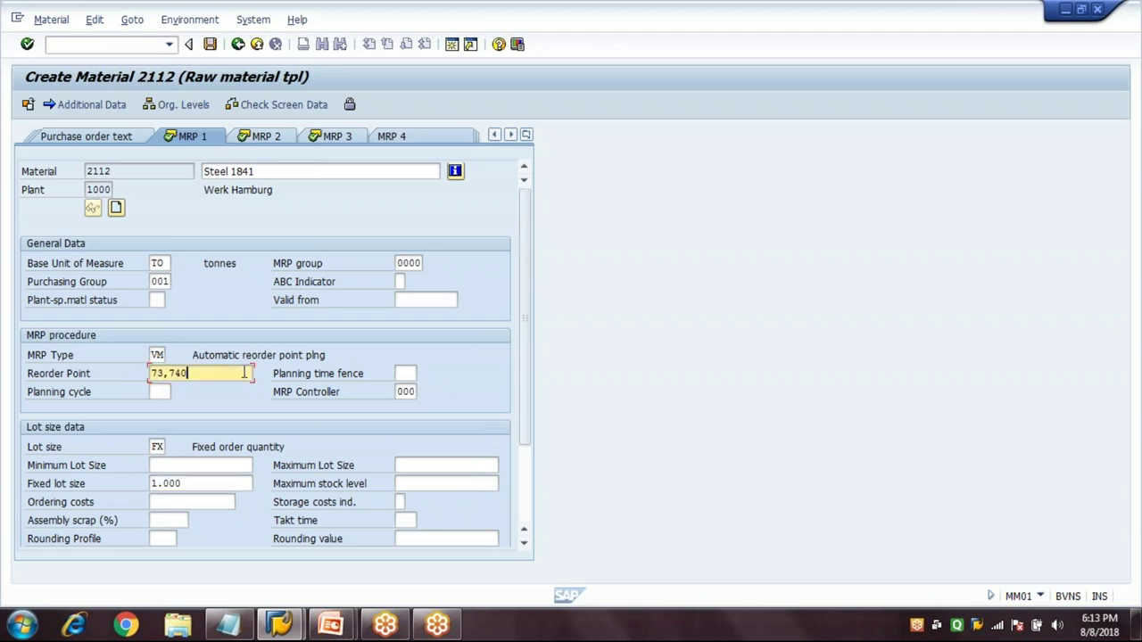
# Step: Continue through the remaining MRP, Forecasting and plant data/storage views to the Accounting 1 view
pyautogui.press('Return')
pyautogui.press('Return')
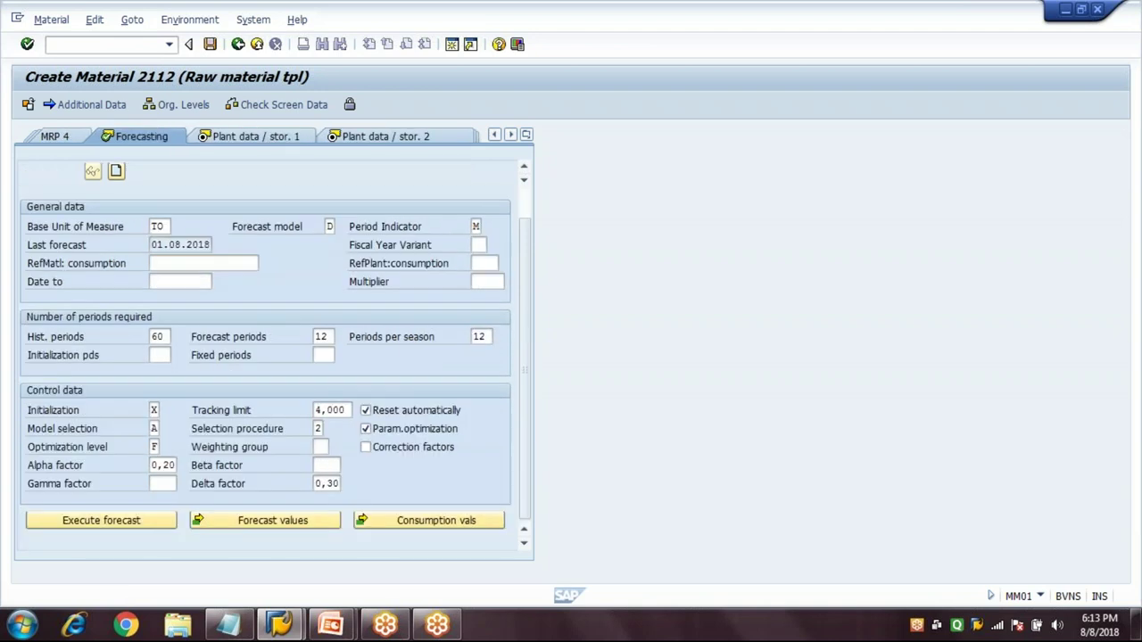
pyautogui.press('Return')
pyautogui.press('Return')
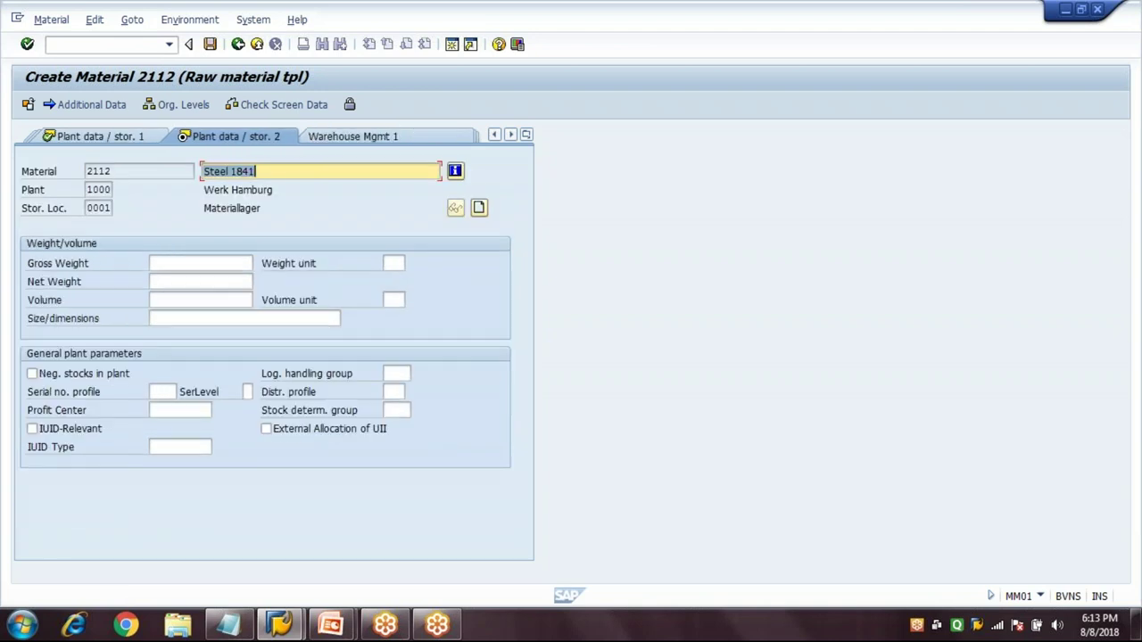
pyautogui.press('Return')
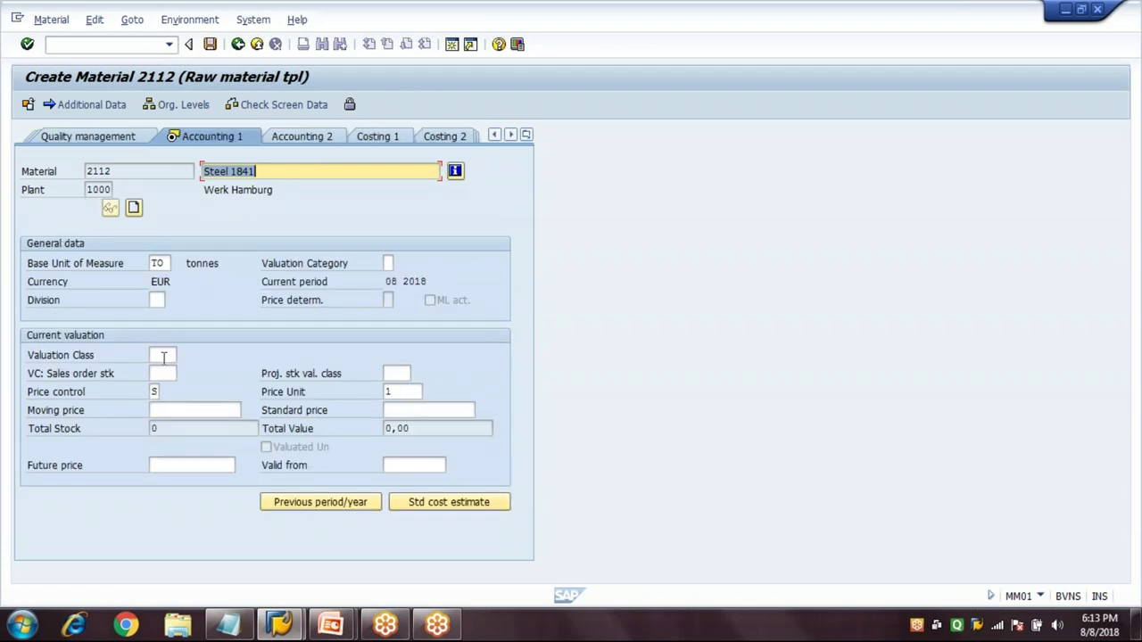
# Step: Set valuation class 3000, price control V and moving price 10 in Accounting 1, and confirm to finish the data screens
pyautogui.write('3000')
pyautogui.press('Tab')
pyautogui.press('Tab')
pyautogui.press('Tab')
pyautogui.write('V')
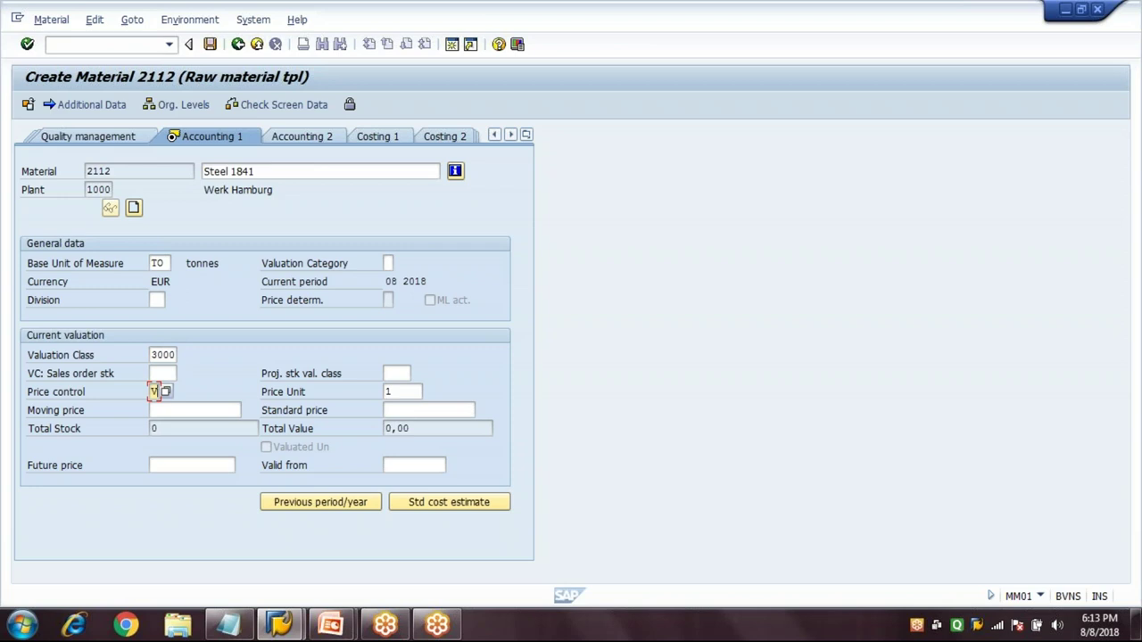
pyautogui.press('Tab')
pyautogui.press('Tab')
pyautogui.write('10')
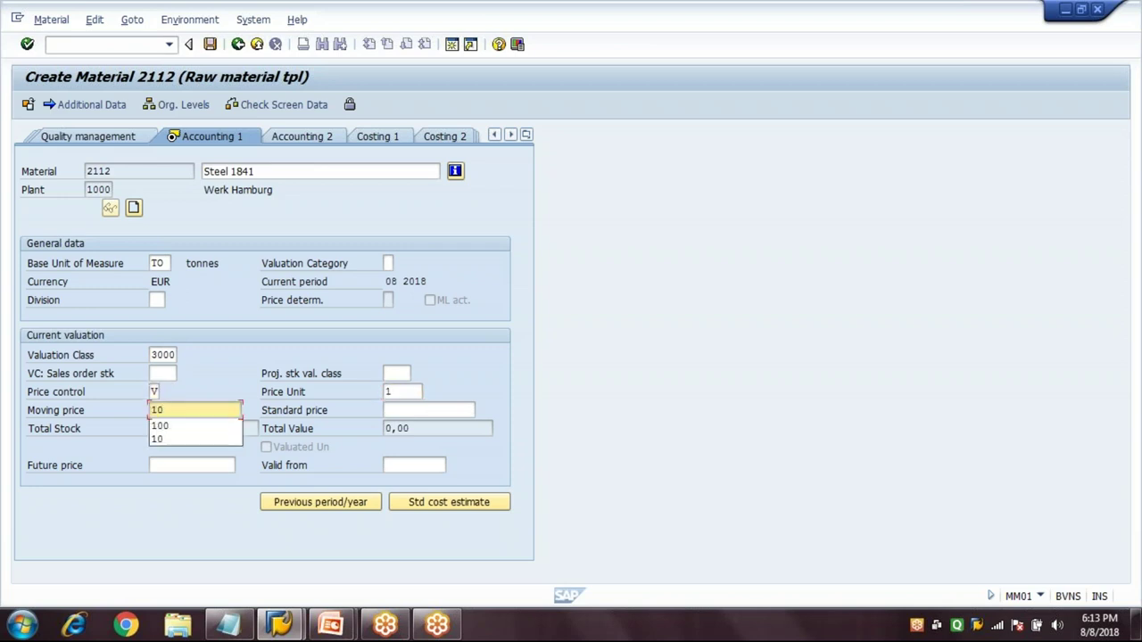
pyautogui.press('Down')
pyautogui.press('Down')
pyautogui.press('Return')
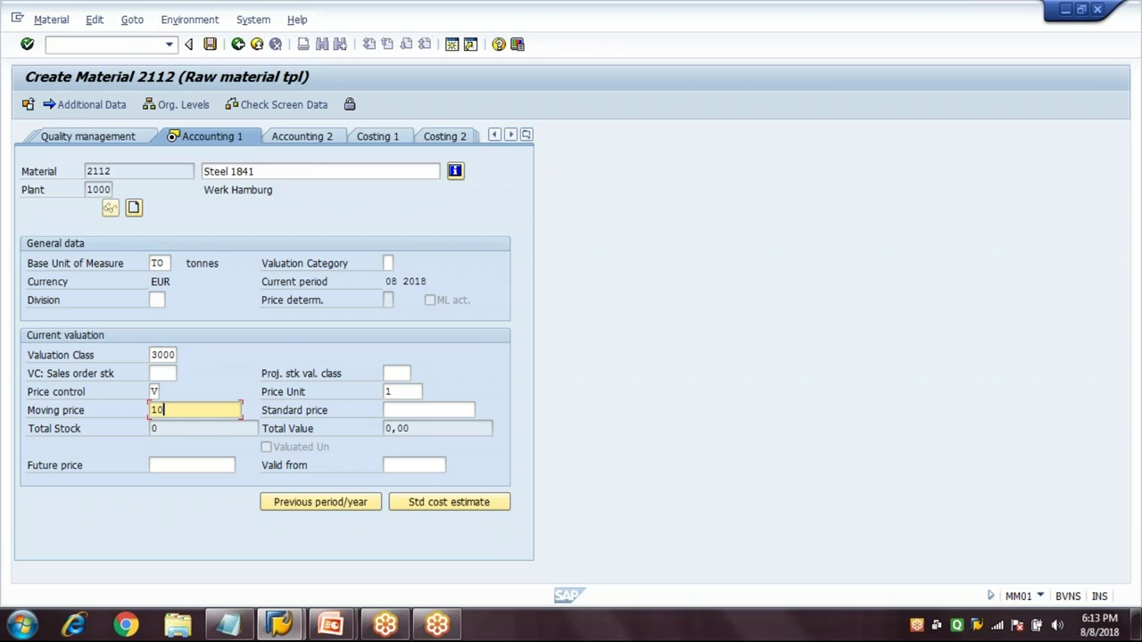
pyautogui.press('Return')
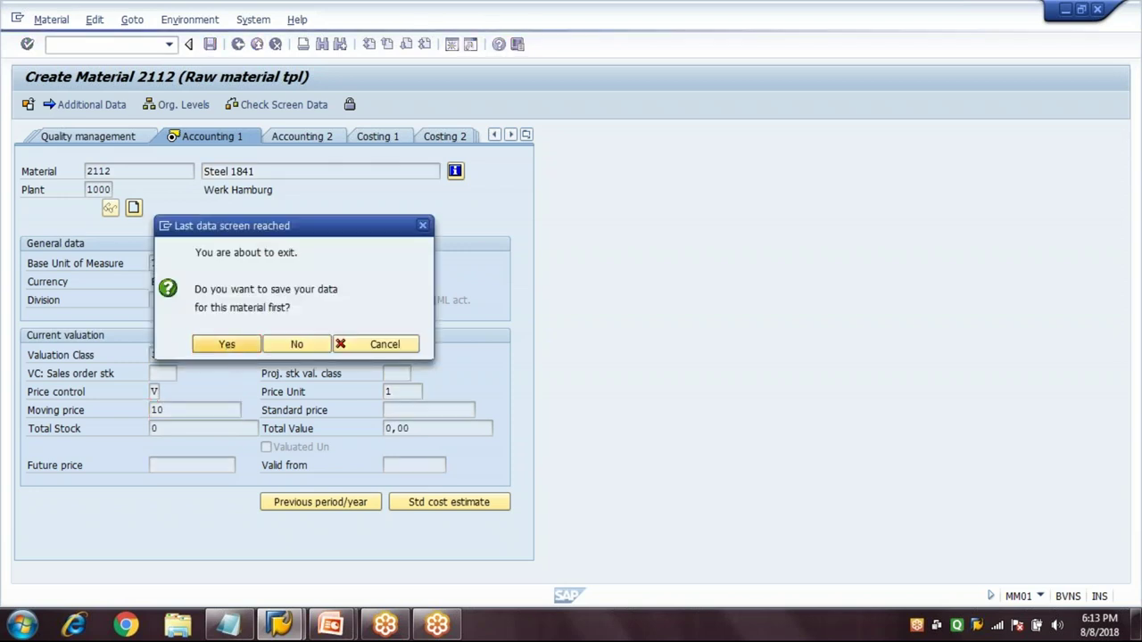
# Step: Save the data entered for the new raw material Steel 1841
pyautogui.press('Return')
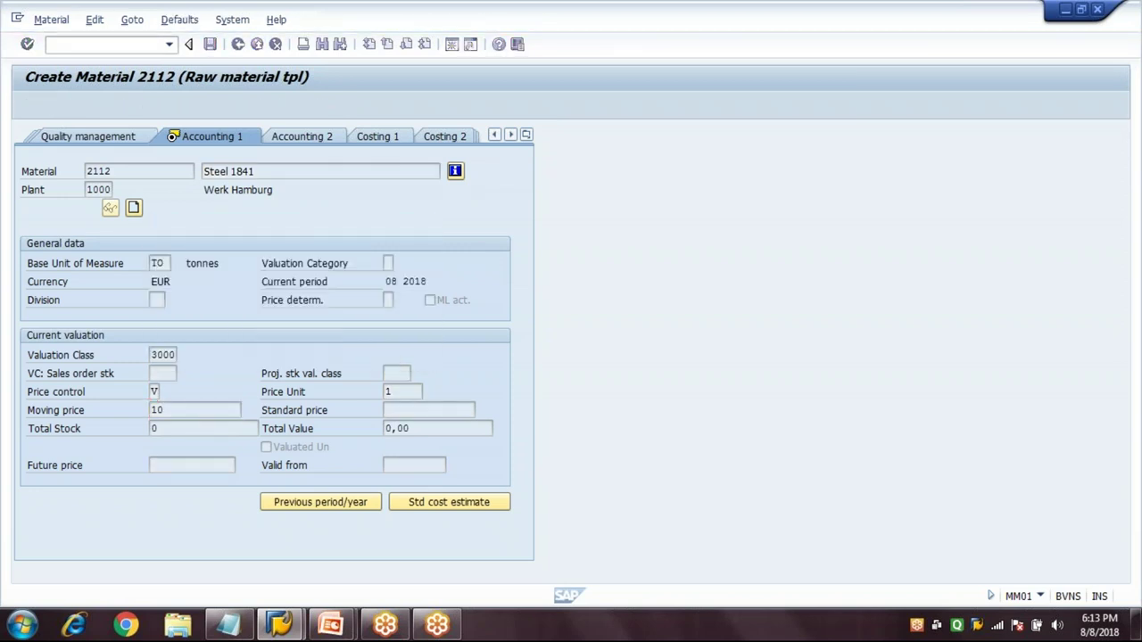
# Step: Switch to Notepad and add the line "2.Maintain the Stock for the Material by creating PO and GR - ME21N/MIGO"
pyautogui.click(240, 622)
pyautogui.write('Maintain the')
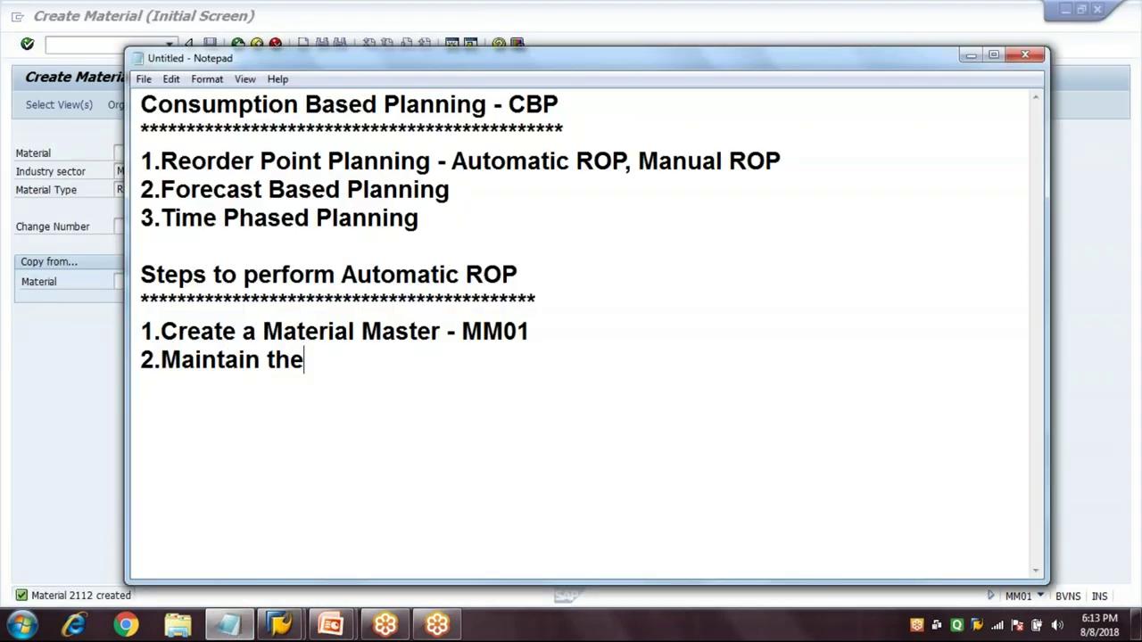
pyautogui.write(' Stock ')
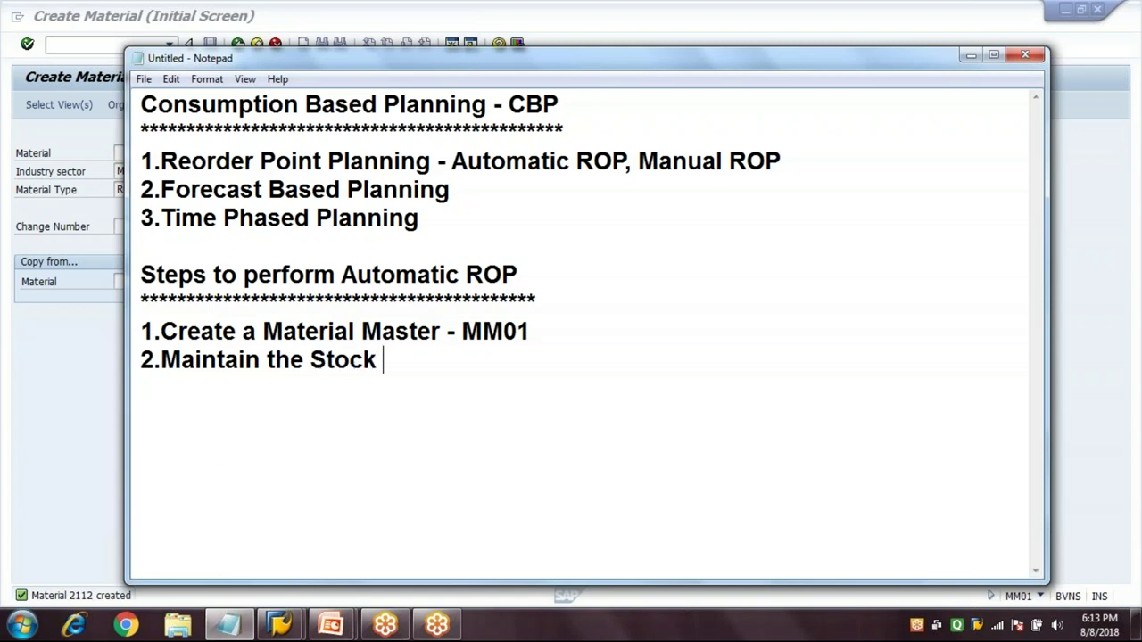
pyautogui.write('for the Ma')
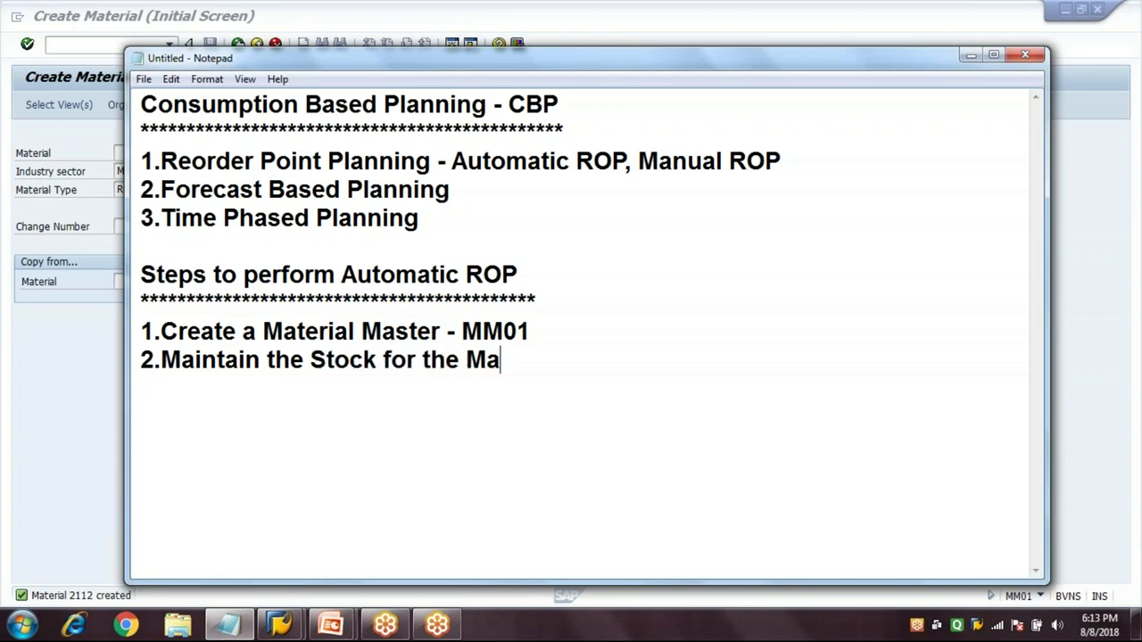
pyautogui.write('terial ')
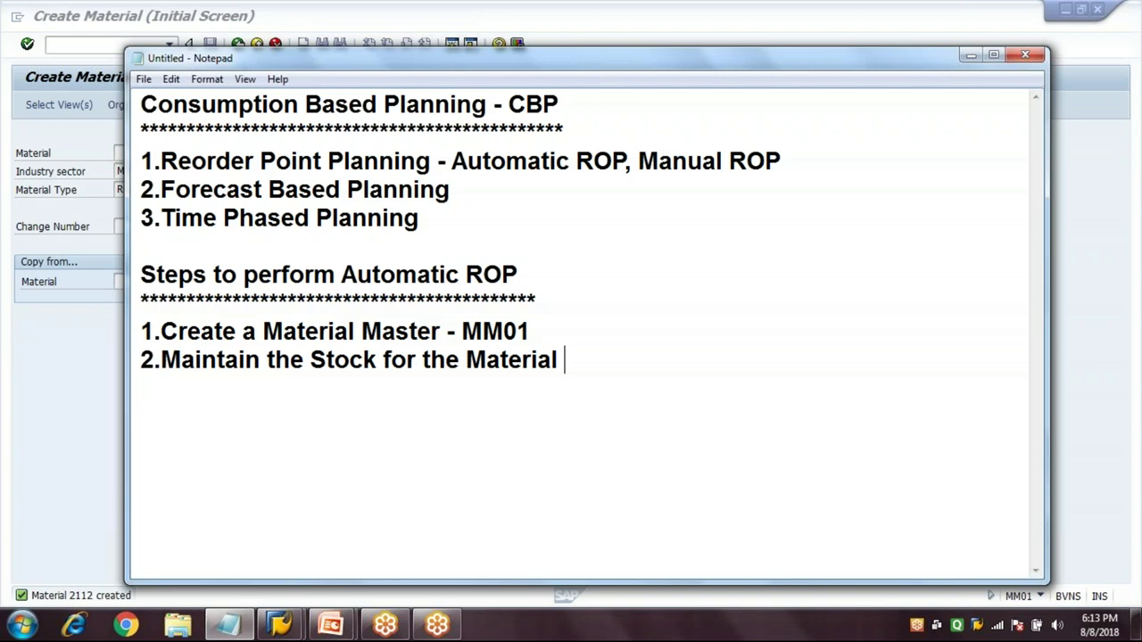
pyautogui.write('- to')
pyautogui.press('BackSpace')
pyautogui.press('BackSpace')
pyautogui.press('BackSpace')
pyautogui.press('BackSpace')
pyautogui.press('BackSpace')
pyautogui.write('by')
pyautogui.press('BackSpace')
pyautogui.press('BackSpace')
pyautogui.press('BackSpace')
pyautogui.write('by creating PO ')
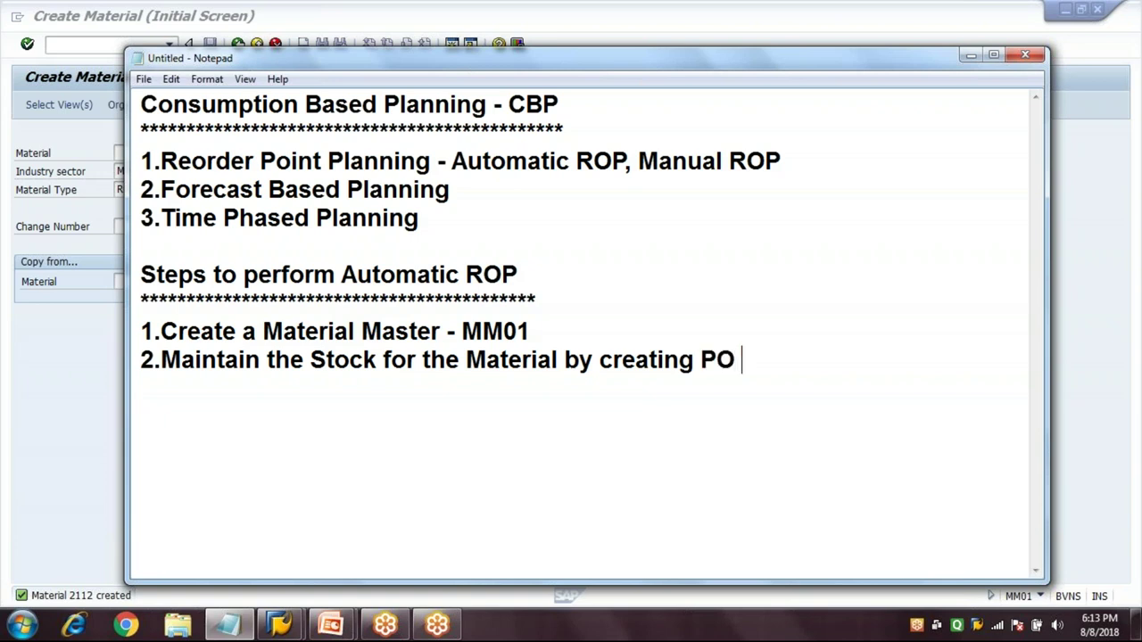
pyautogui.write('and GR - ME21N')
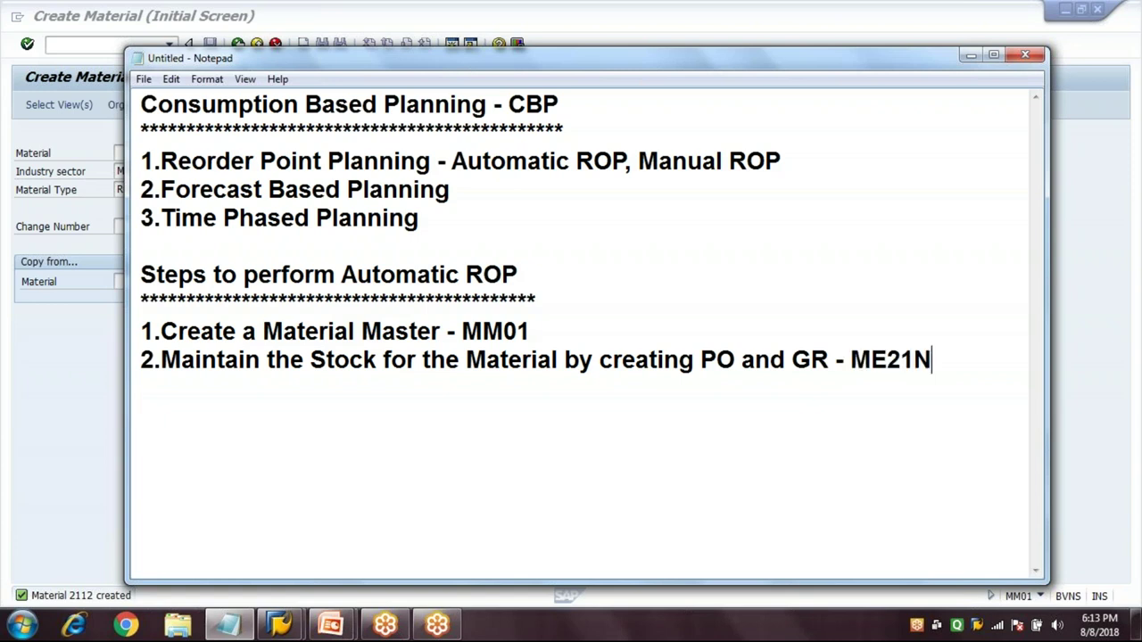
pyautogui.write('/MIG')
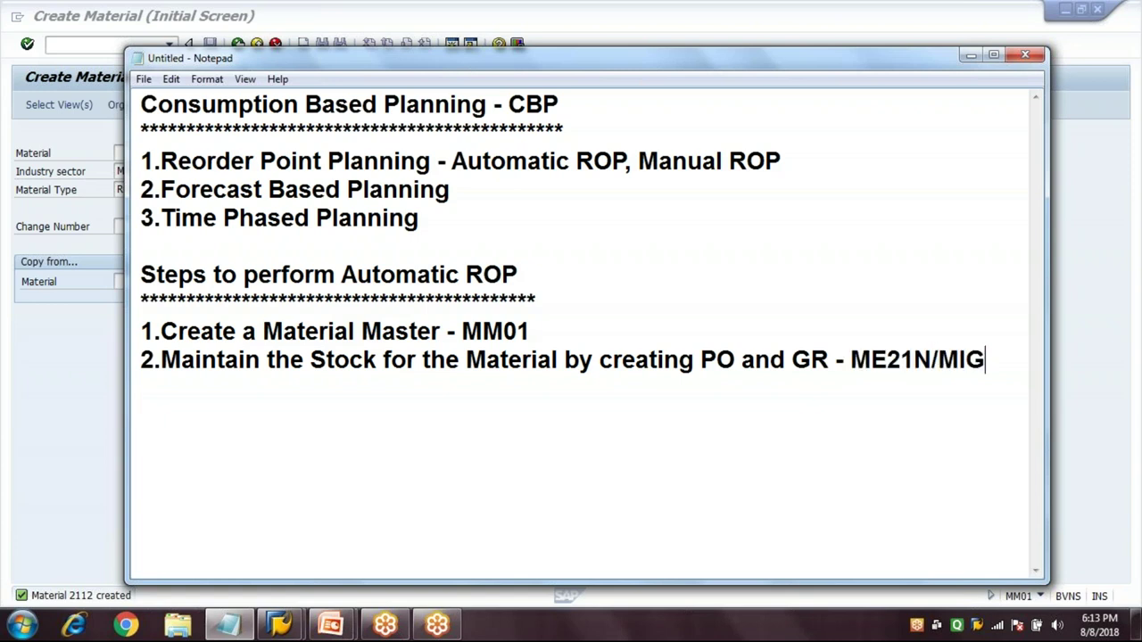
pyautogui.write('O')
# Step: Switch back to SAP, open transaction ME21N and enter vendor 1000 for a standard purchase order
pyautogui.click(49, 400)
pyautogui.click(107, 44)
pyautogui.write('/NME21N')
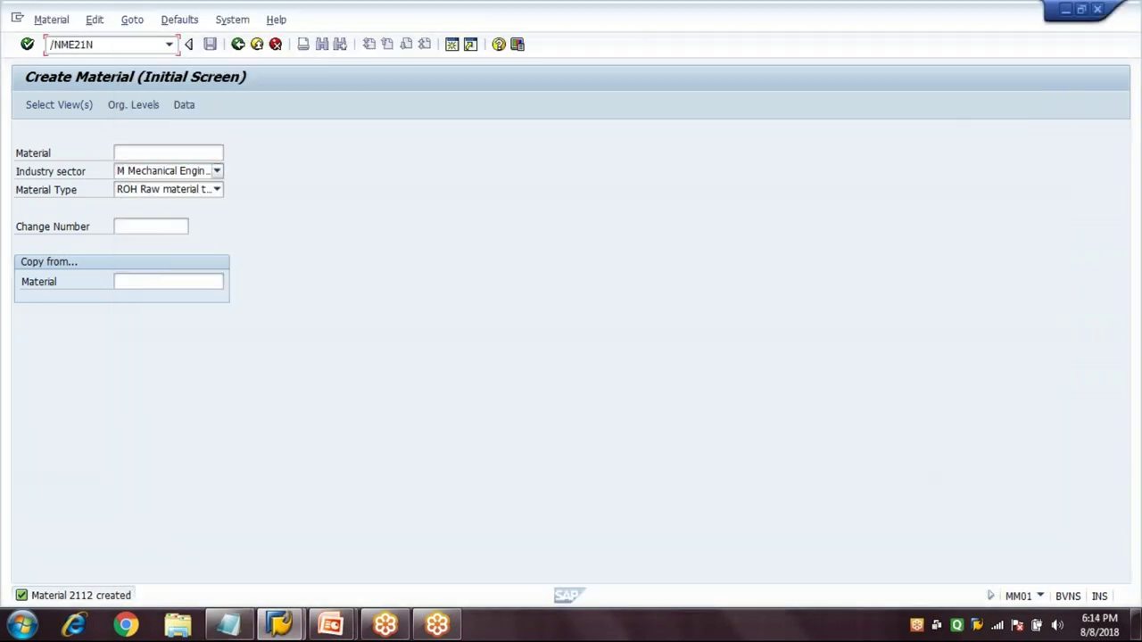
pyautogui.press('Return')
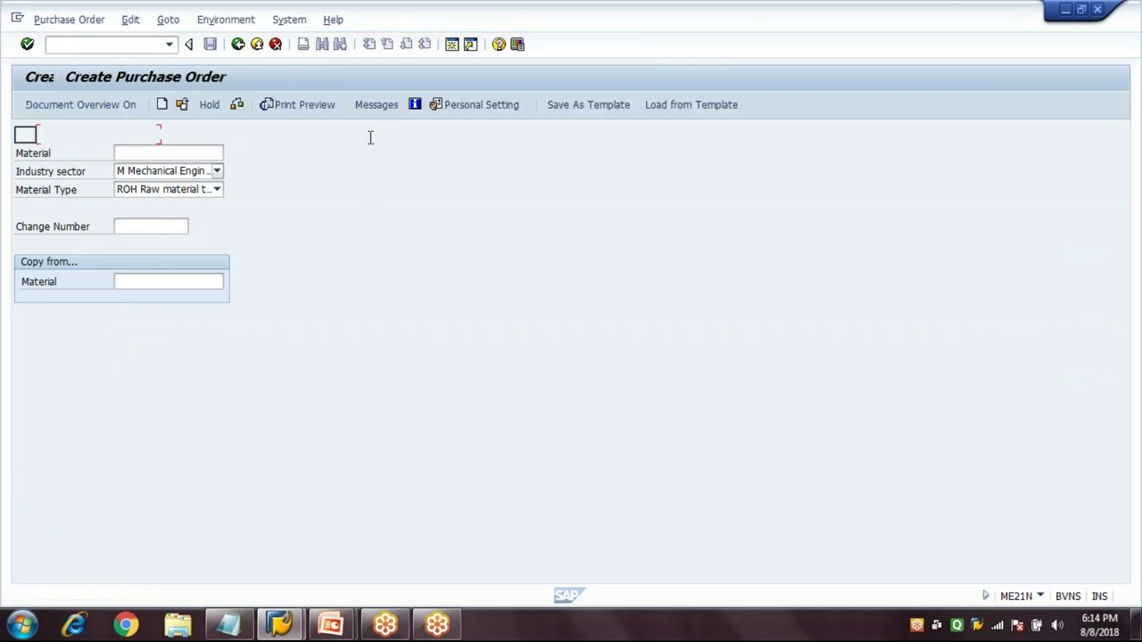
pyautogui.write('1000')
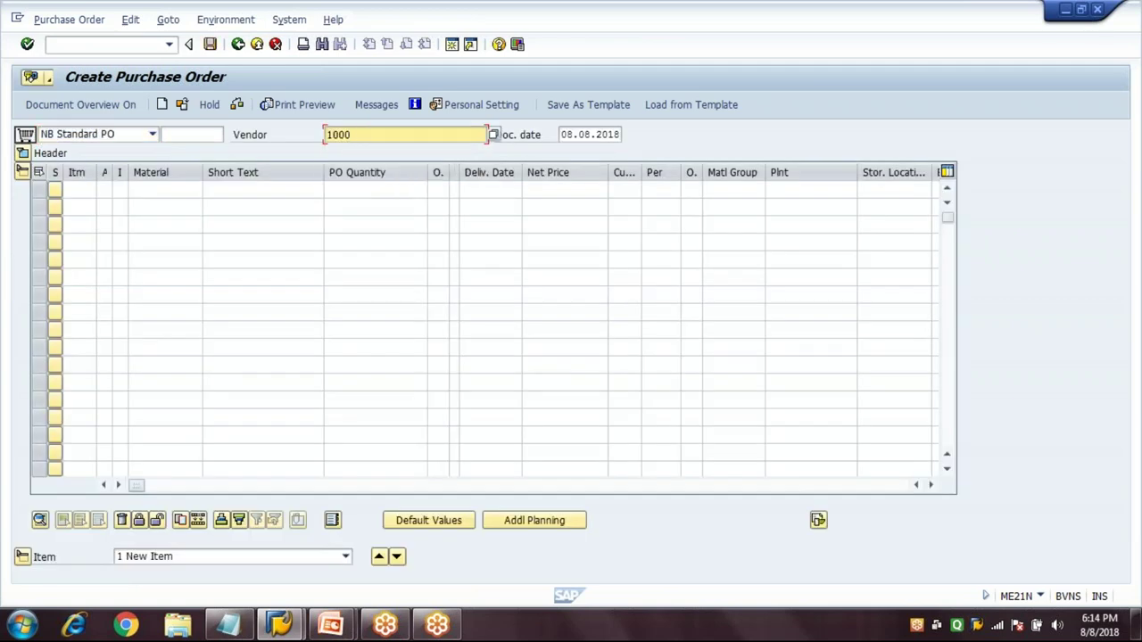
pyautogui.press('Return')
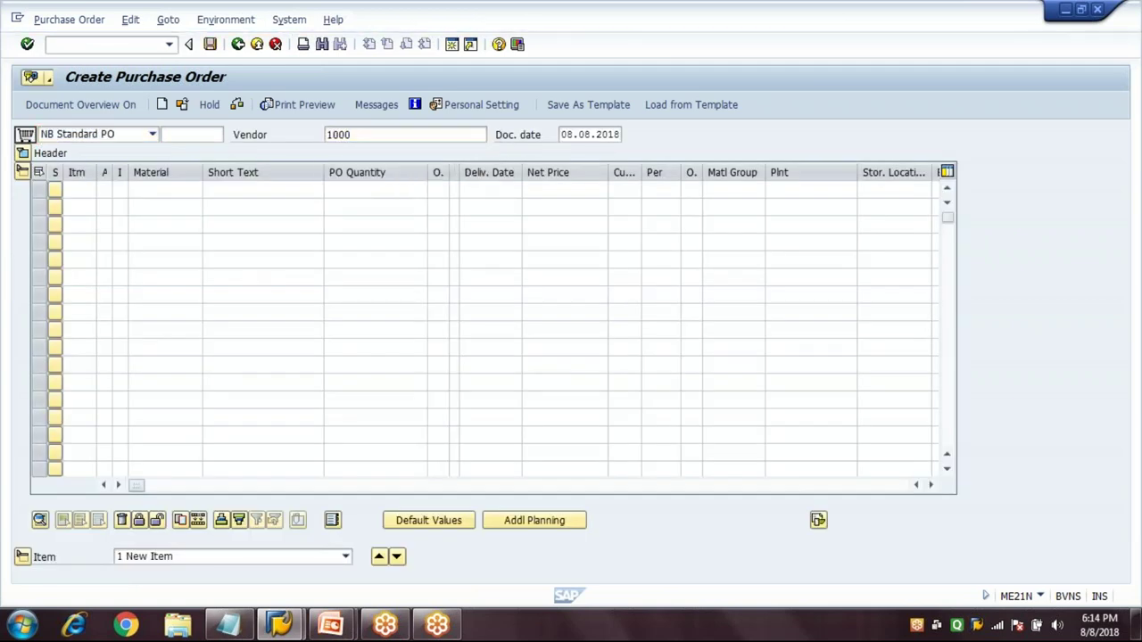
# Step: Set the purchase order's organizational data to purchasing organization 1000, purchasing group 001 and company code 1000
pyautogui.write('1000')
pyautogui.press('Tab')
pyautogui.write('001')
pyautogui.press('Tab')
pyautogui.write('1000')
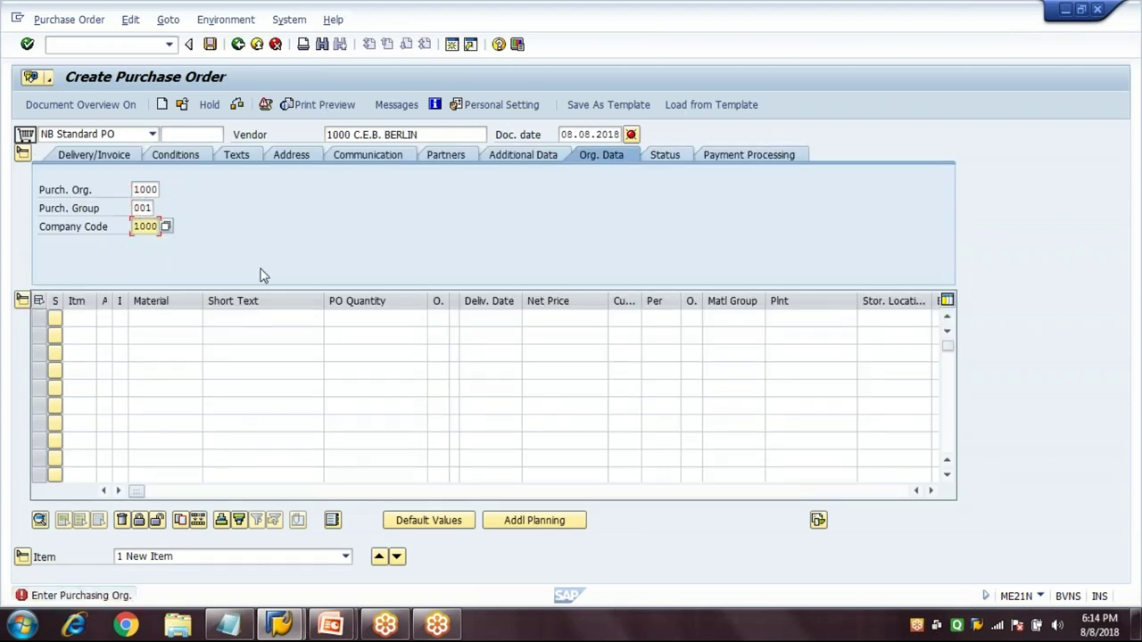
# Step: Enter material 2112 with a PO quantity of 100 in the first purchase order item
pyautogui.click(159, 323)
pyautogui.write('2112')
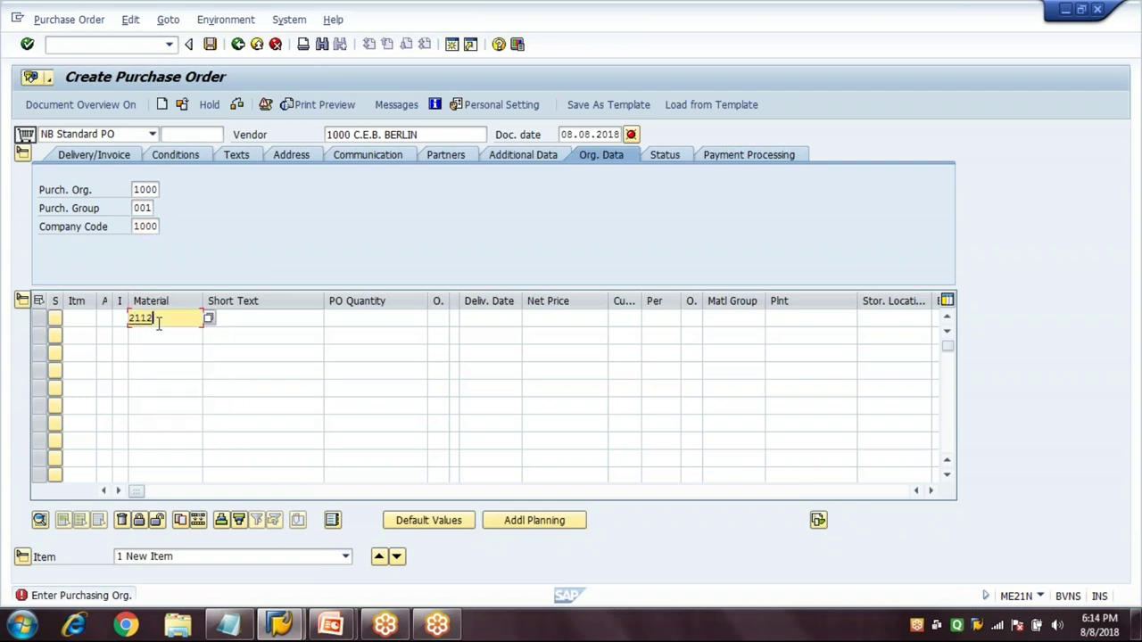
pyautogui.press('Tab')
pyautogui.press('Tab')
pyautogui.write('100')
pyautogui.press('Tab')
pyautogui.press('Tab')
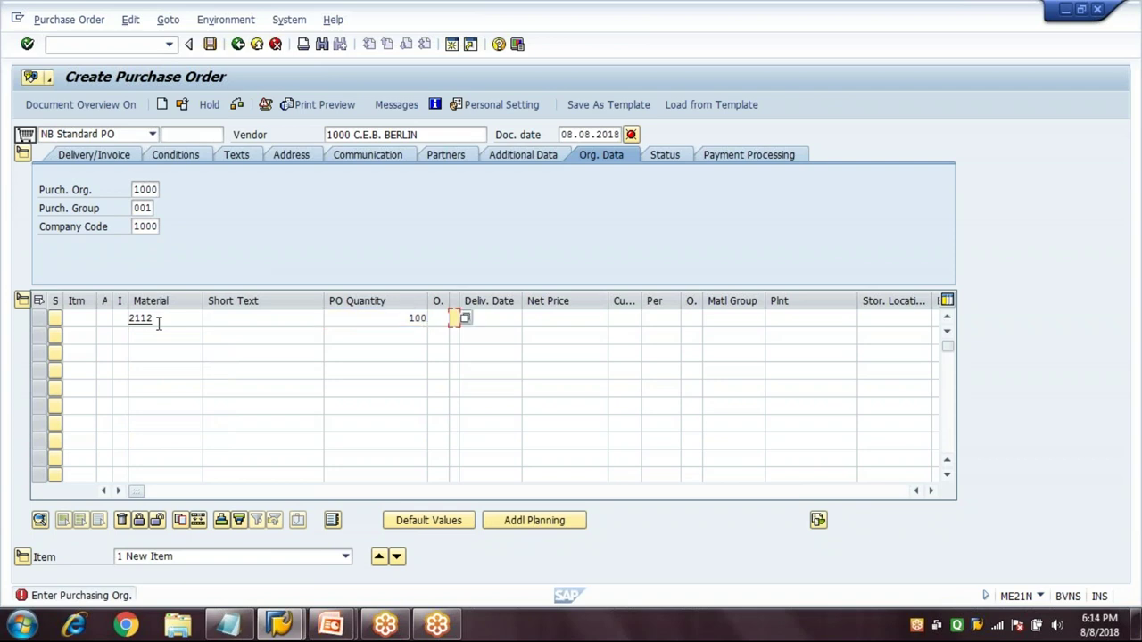
# Step: Complete the item with net price 100 EUR, plant 1000 and storage location 0001, and confirm the entries
pyautogui.write('100')
pyautogui.press('Tab')
pyautogui.write('EUR')
pyautogui.press('Tab')
pyautogui.press('Tab')
pyautogui.press('Tab')
pyautogui.press('Tab')
pyautogui.write('1000')
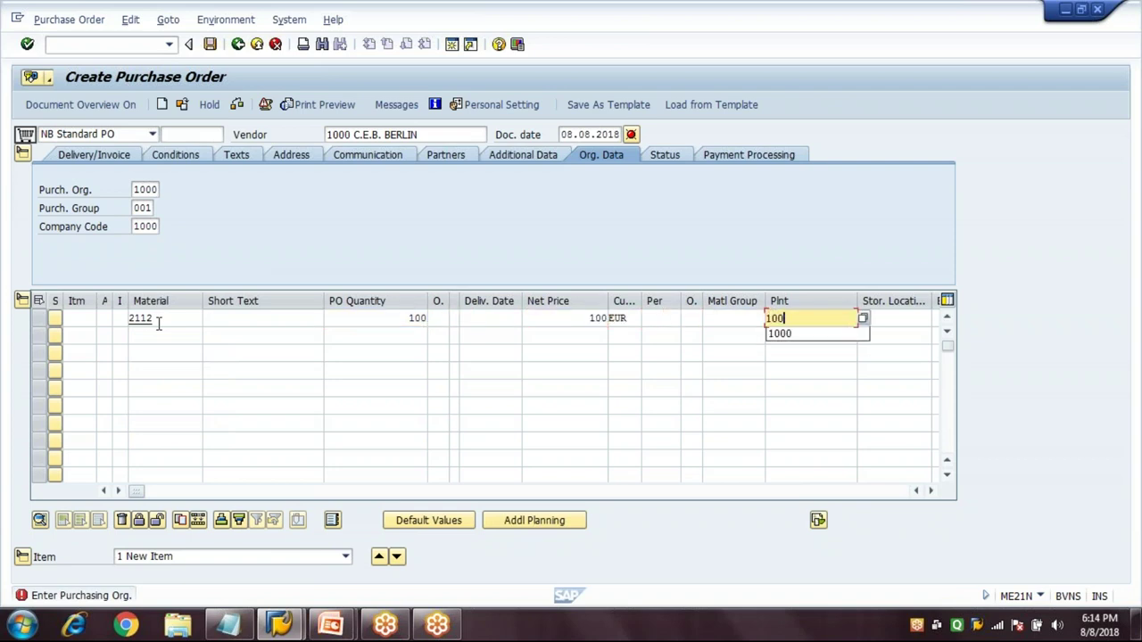
pyautogui.press('Tab')
pyautogui.write('0001')
pyautogui.press('Return')
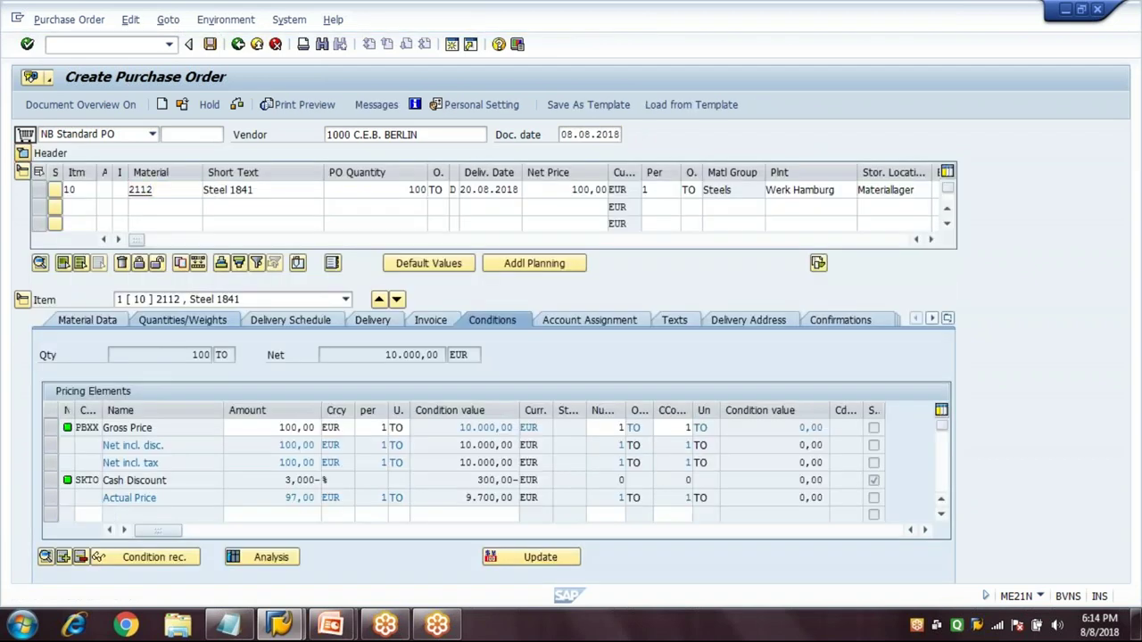
# Step: Check the purchase order's header status and save the order
pyautogui.hotkey('ctrl', 'F2')
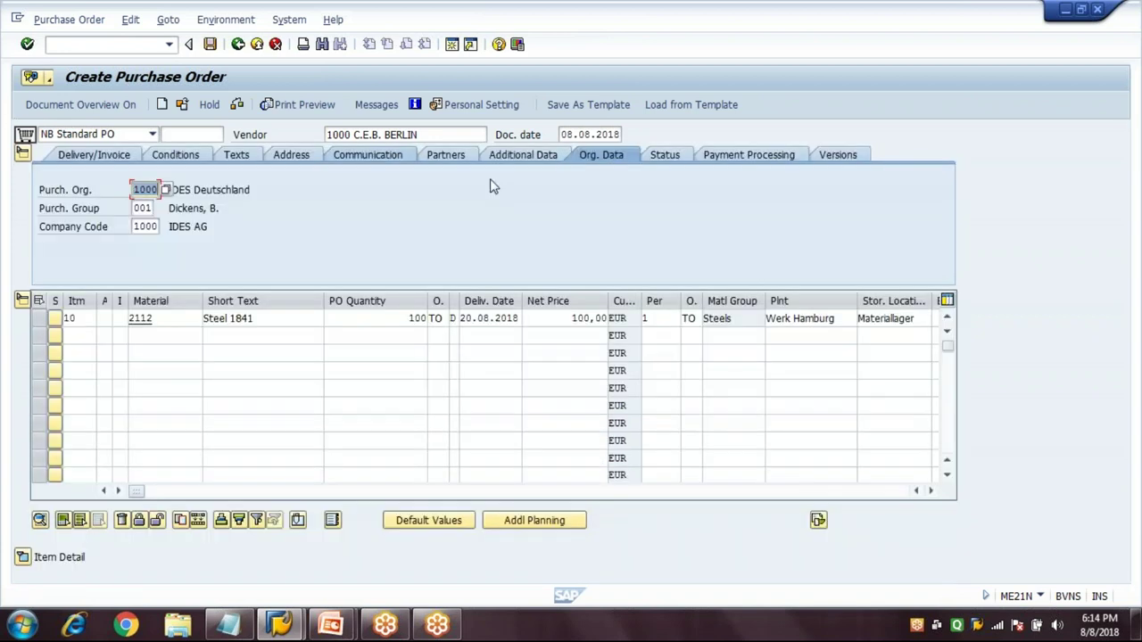
pyautogui.click(662, 157)
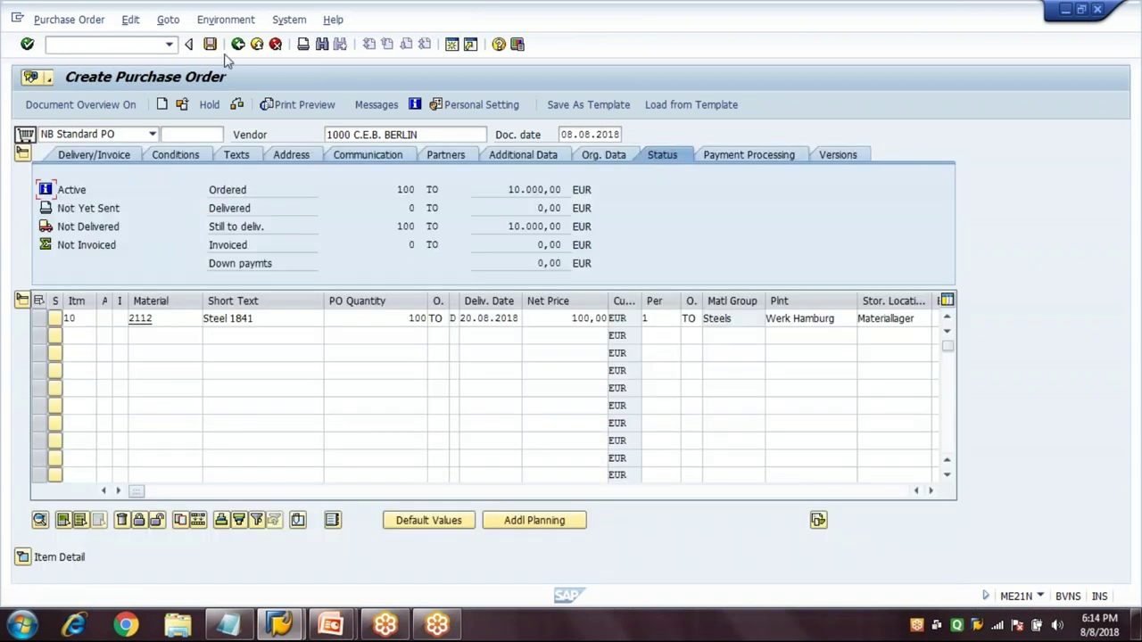
pyautogui.click(210, 45)
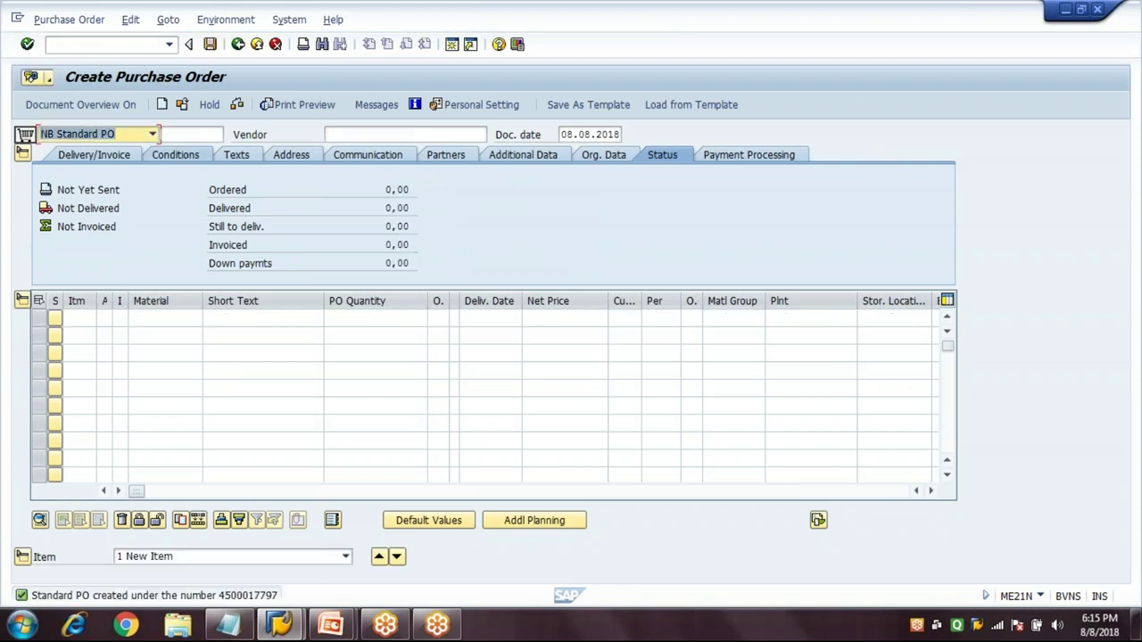
# Step: Post a goods receipt in transaction MIGO for the saved purchase order, marking the Steel 1841 item as OK
pyautogui.click(107, 44)
pyautogui.write('/nme21n')
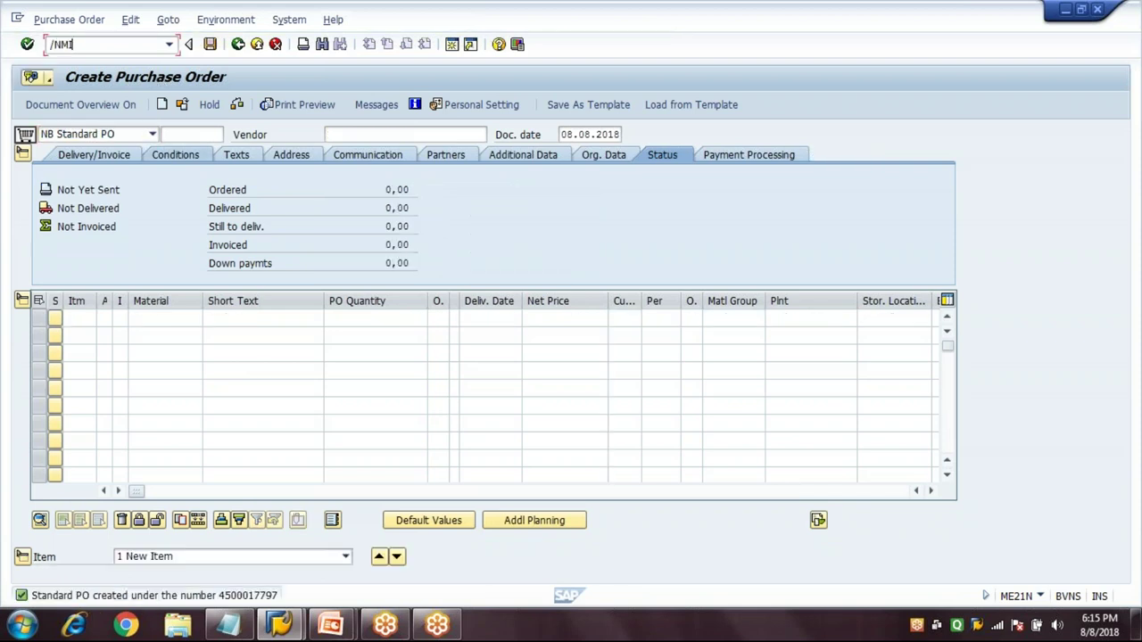
pyautogui.press('Return')
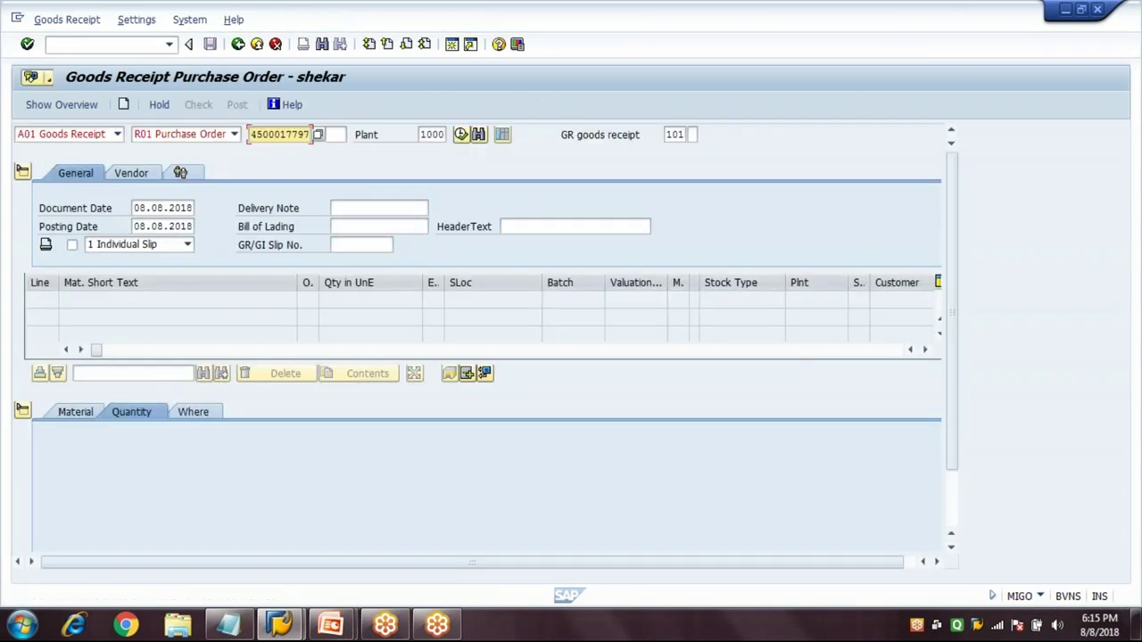
pyautogui.press('Return')
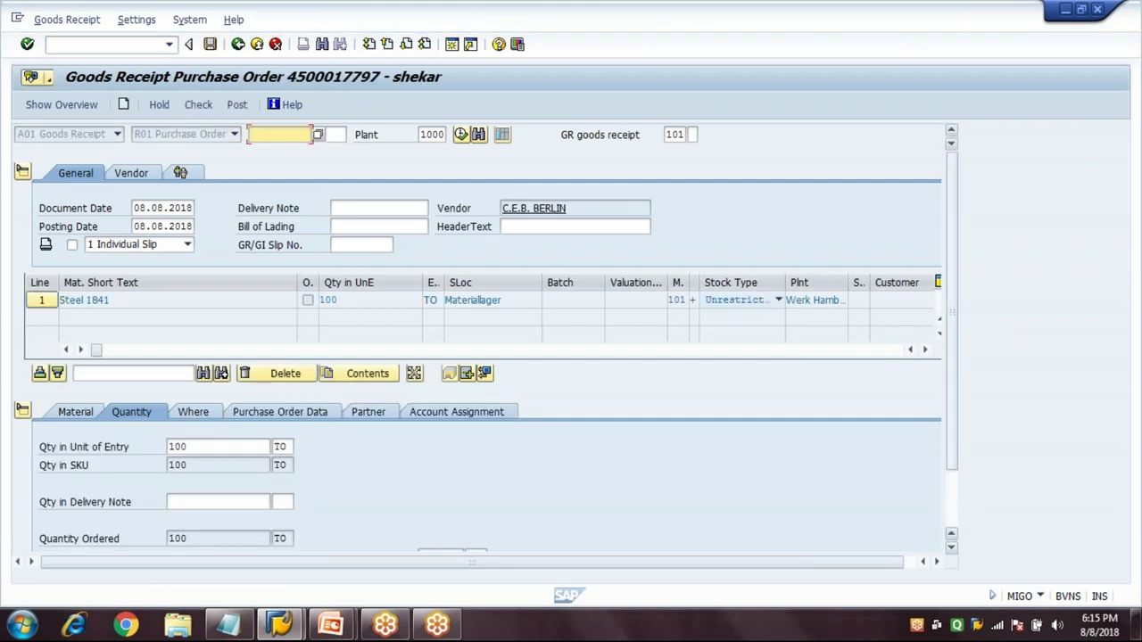
pyautogui.click(79, 540)
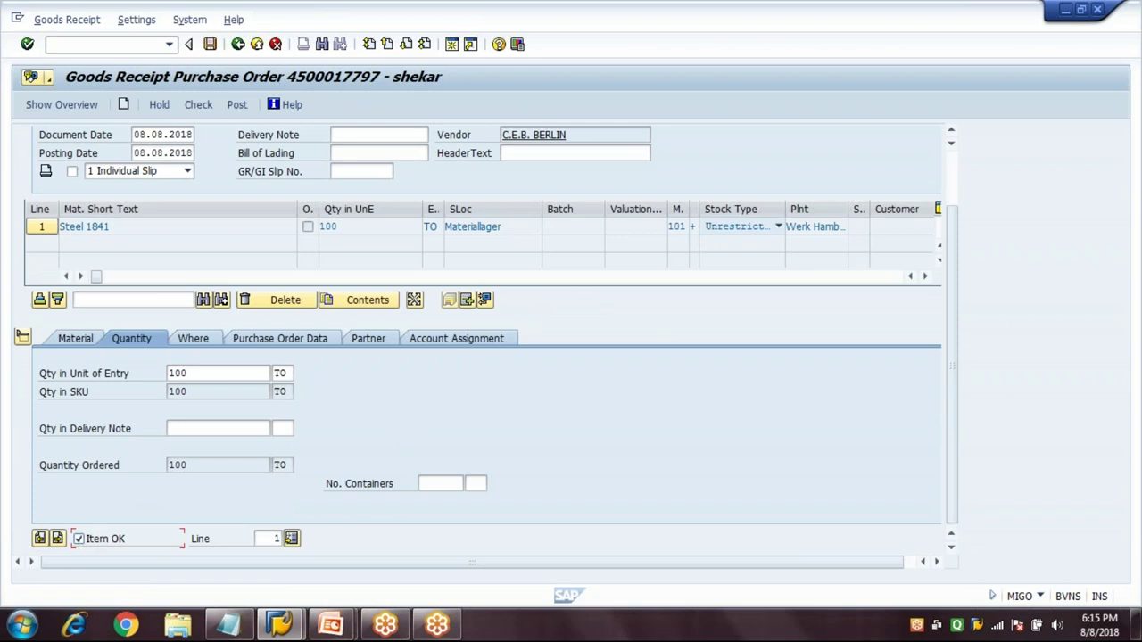
pyautogui.click(211, 45)
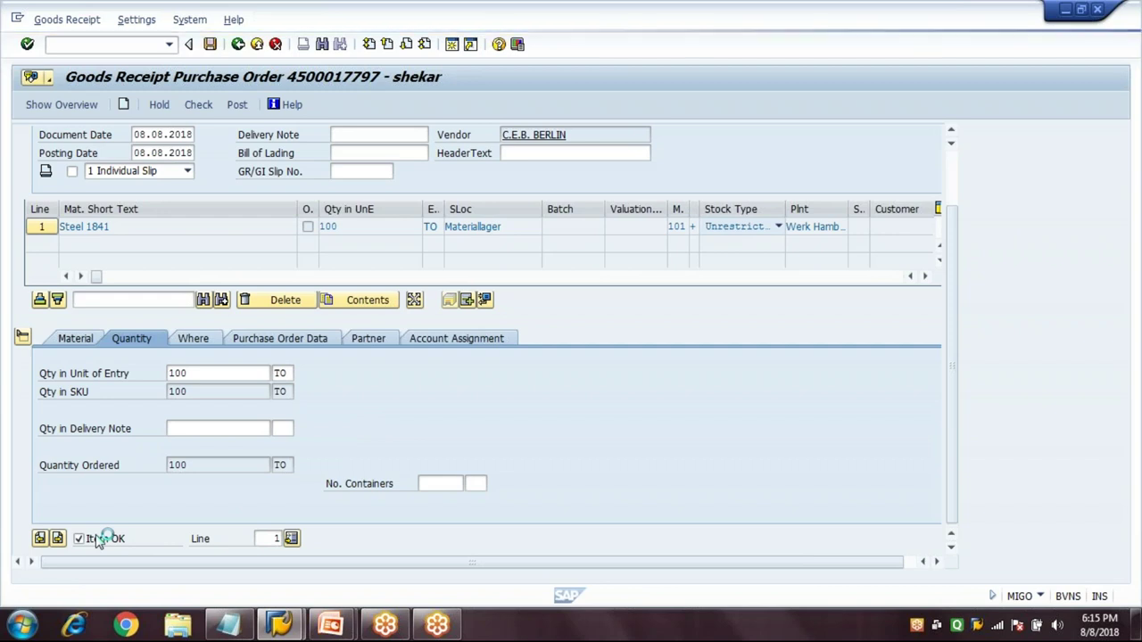
# Step: Switch to Notepad and add the line "3.Monitor Stock Overview - MMBE"
pyautogui.click(230, 629)
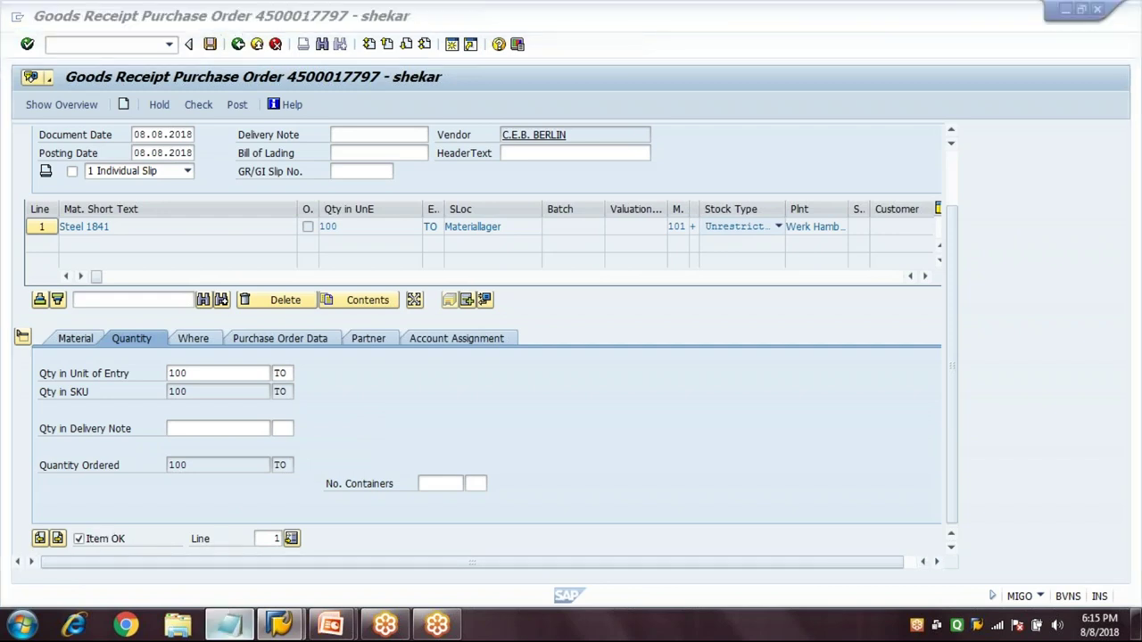
pyautogui.write('3.Monitor ')
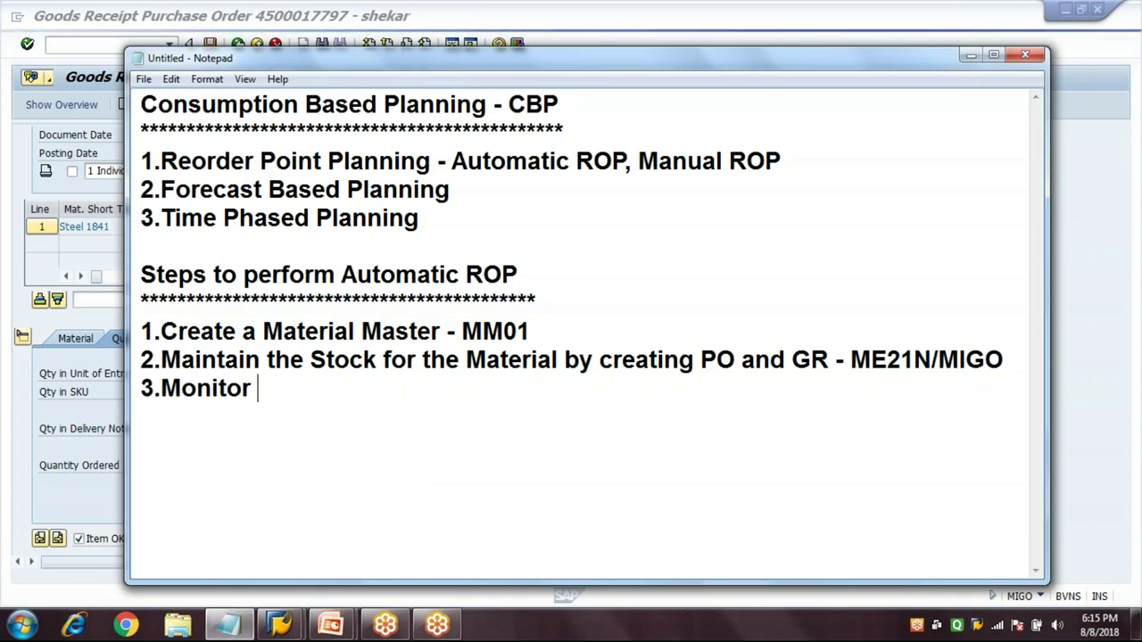
pyautogui.write('Stoc O')
pyautogui.press('BackSpace')
pyautogui.press('BackSpace')
pyautogui.write('k Overview - MMBE')
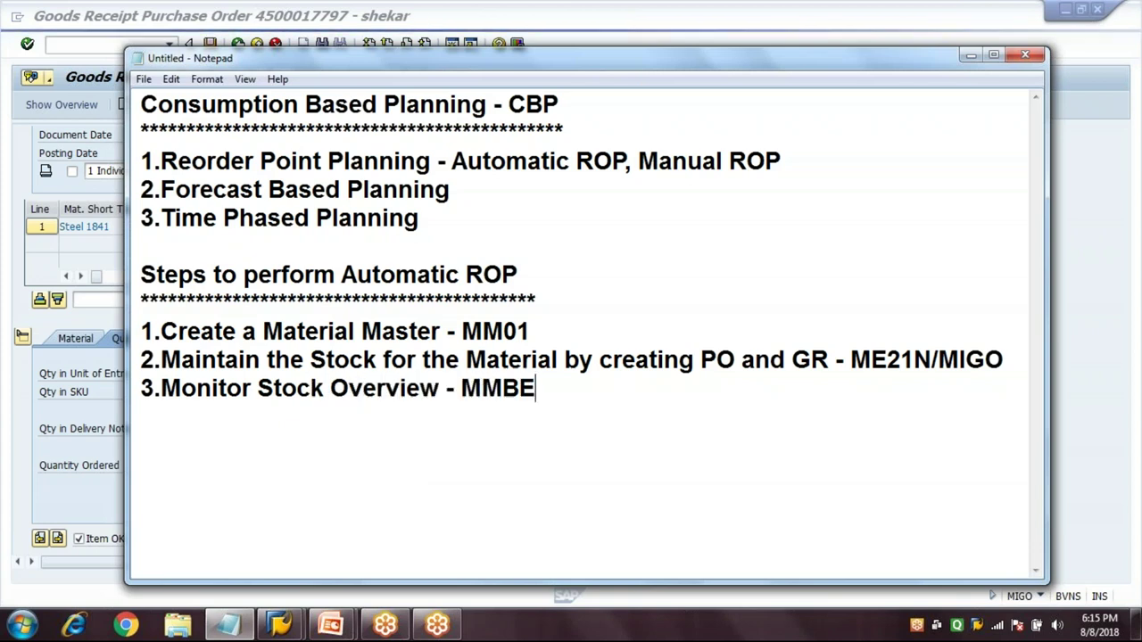
pyautogui.press('Return')
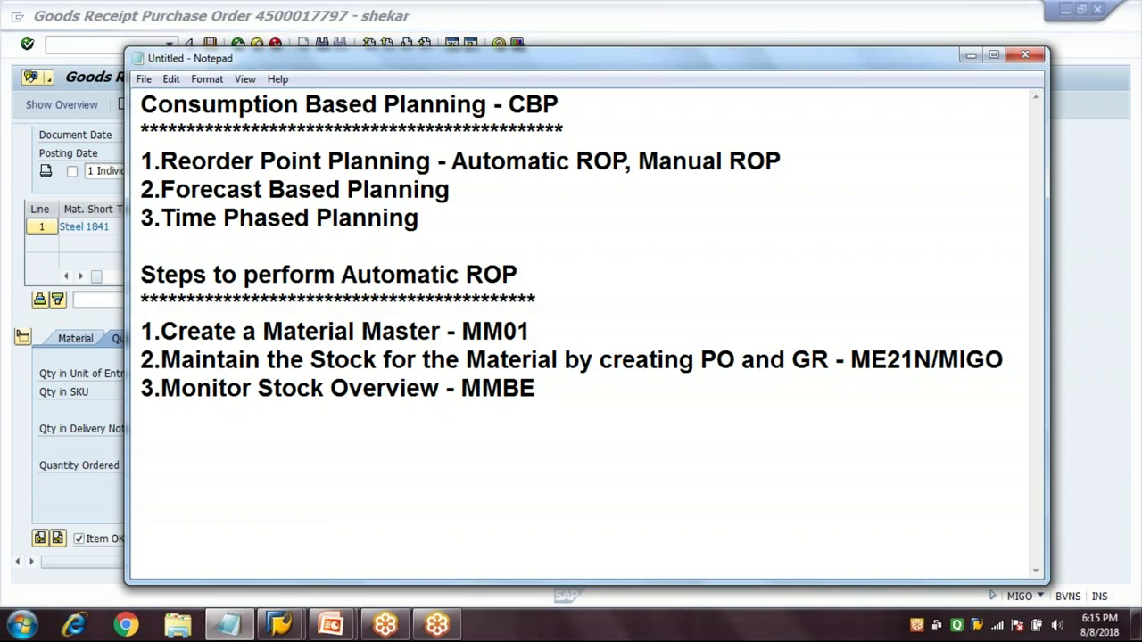
# Step: Switch back to SAP and display the MMBE stock overview for material 2112, plant 1000 and storage location 0001
pyautogui.hotkey('alt', 'Tab')
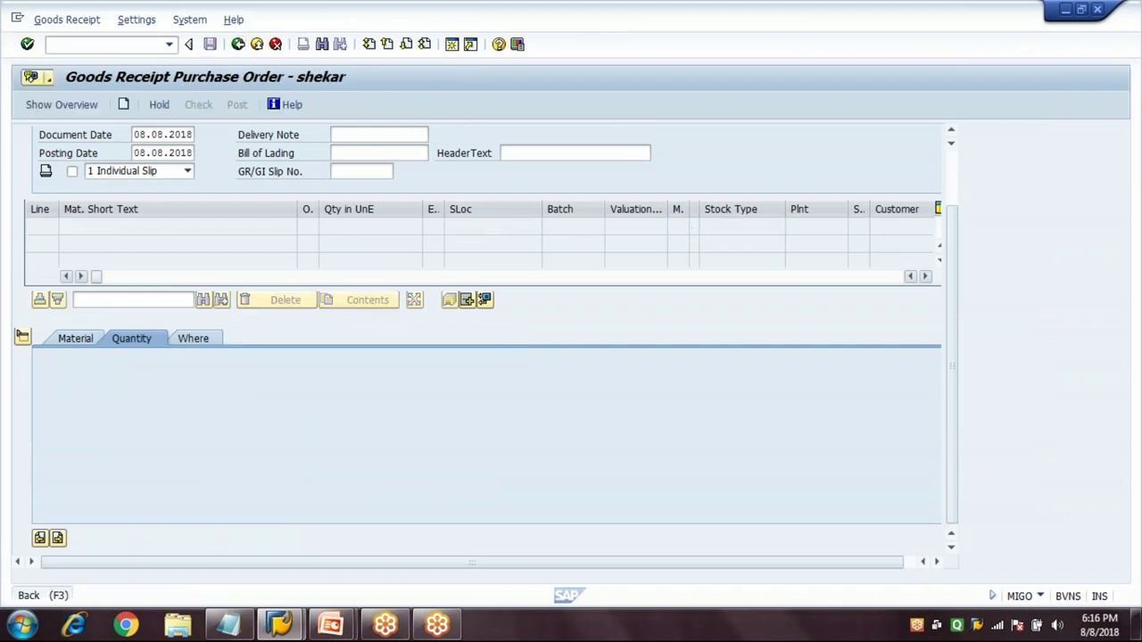
pyautogui.press('F3')
pyautogui.write('MMBE')
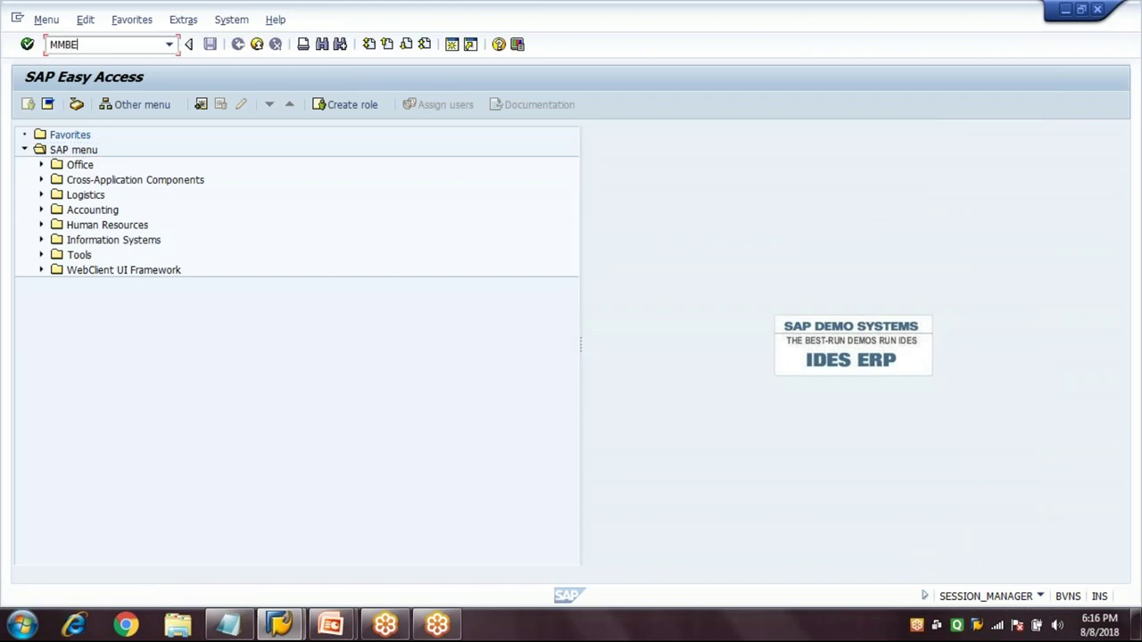
pyautogui.press('Return')
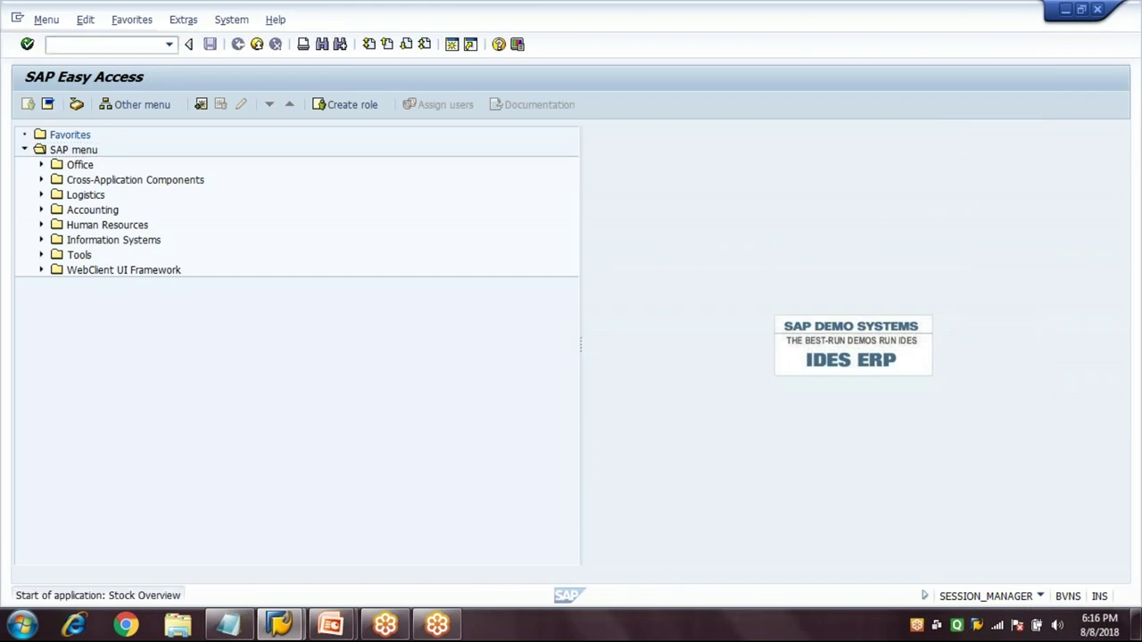
pyautogui.press('Tab')
pyautogui.press('Down')
pyautogui.press('Return')
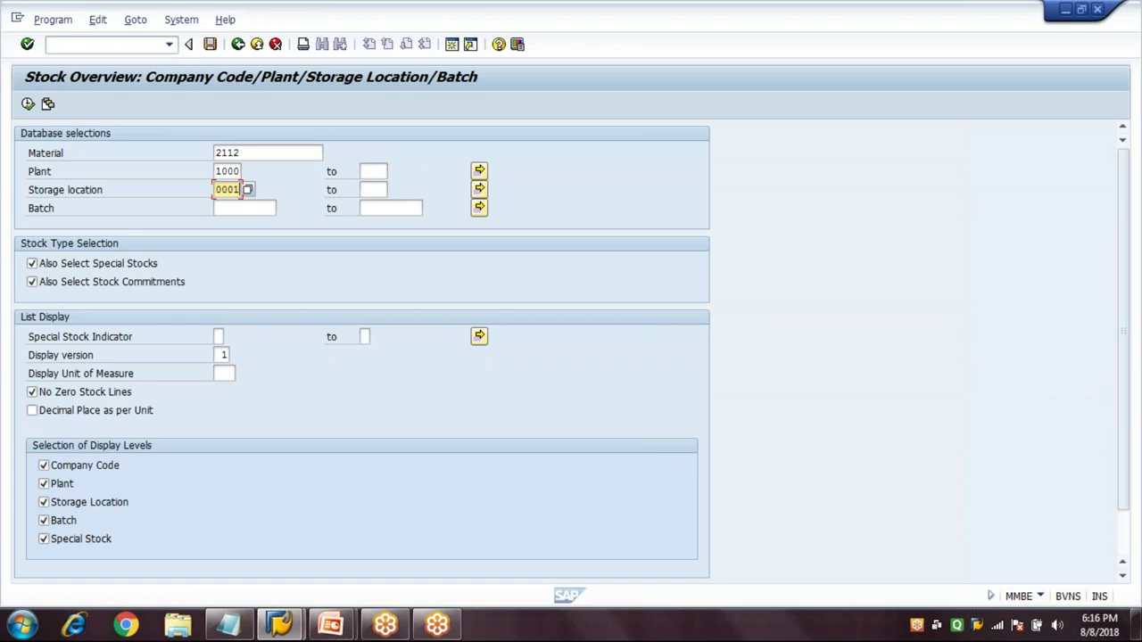
pyautogui.click(259, 153)
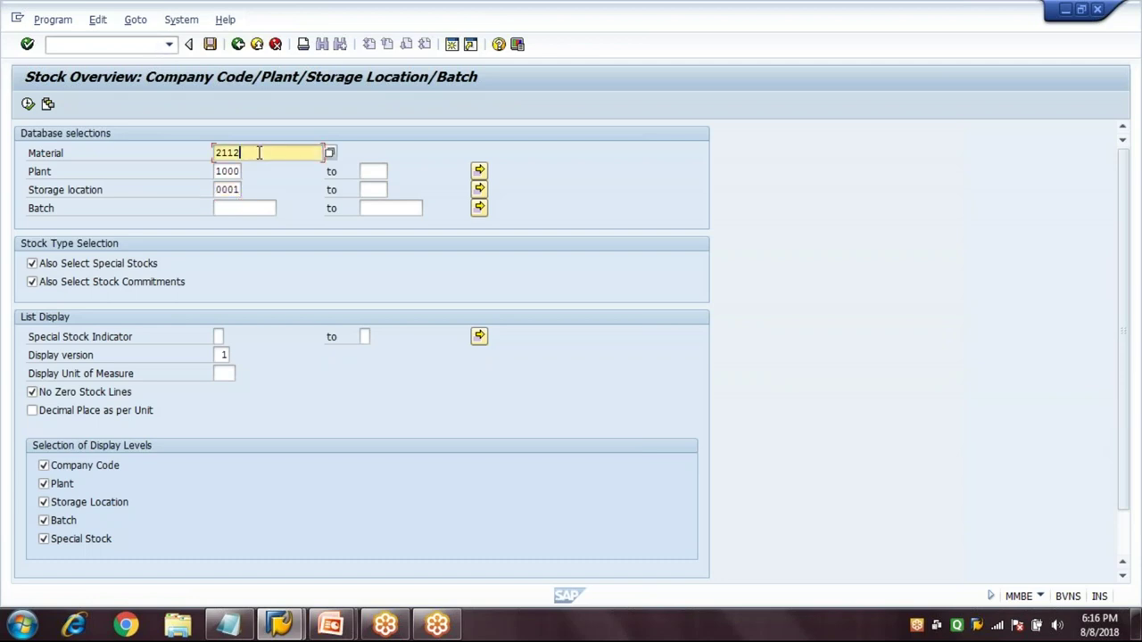
pyautogui.click(28, 104)
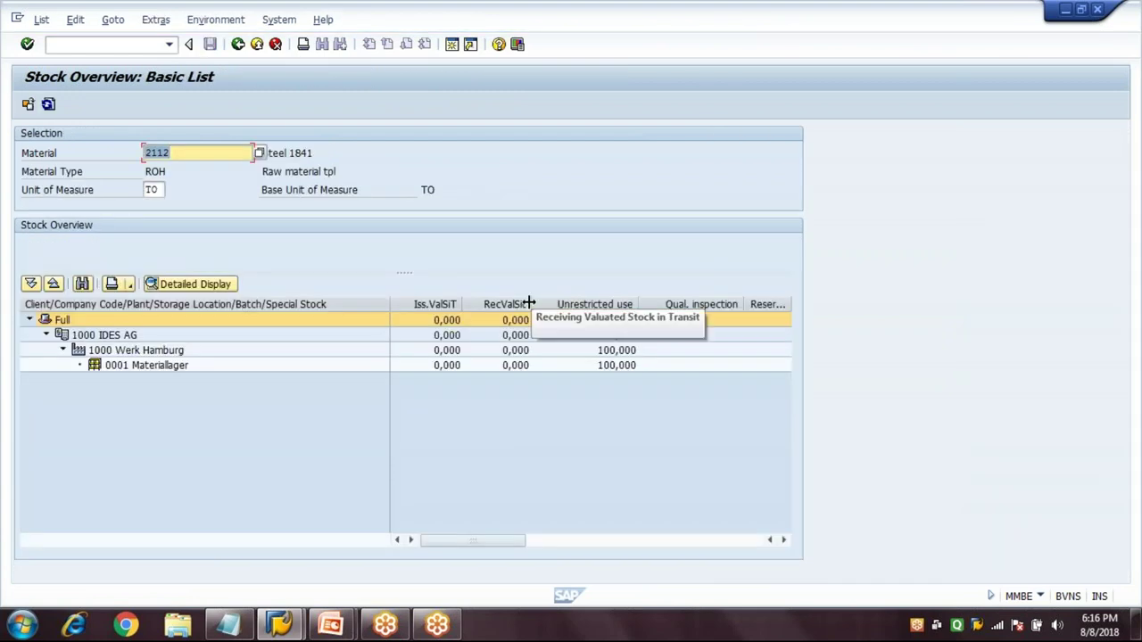
# Step: Bring the unrestricted-use column forward in the stock overview and check the stock of storage location 0001 Materiallager
pyautogui.moveTo(505, 307); pyautogui.dragTo(337, 308)
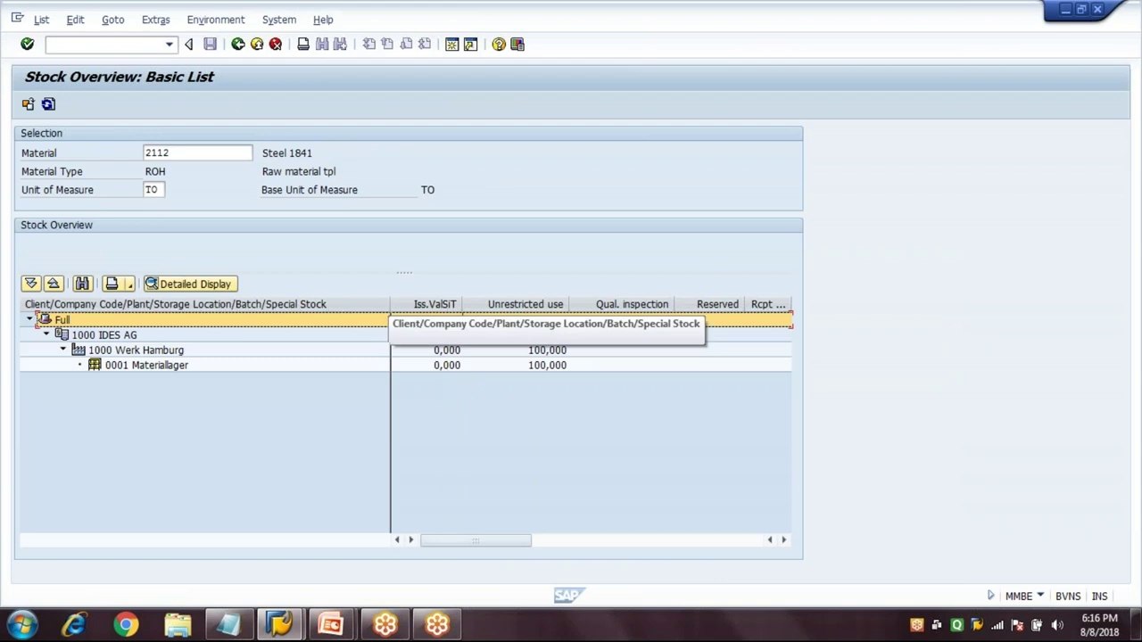
pyautogui.click(492, 305)
pyautogui.click(460, 406)
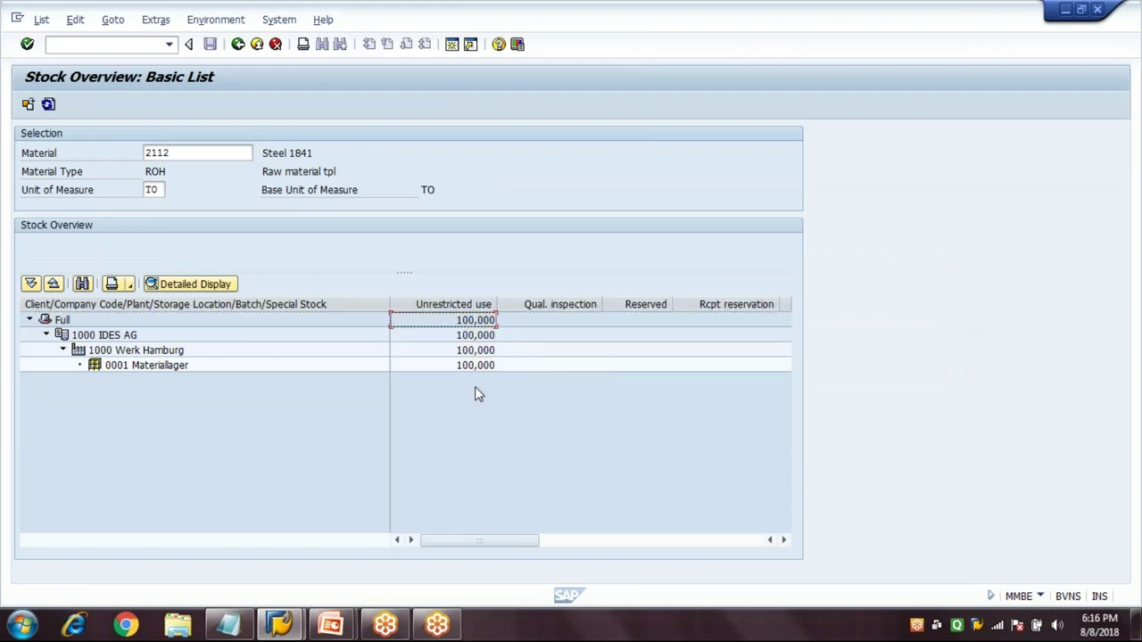
pyautogui.click(476, 367)
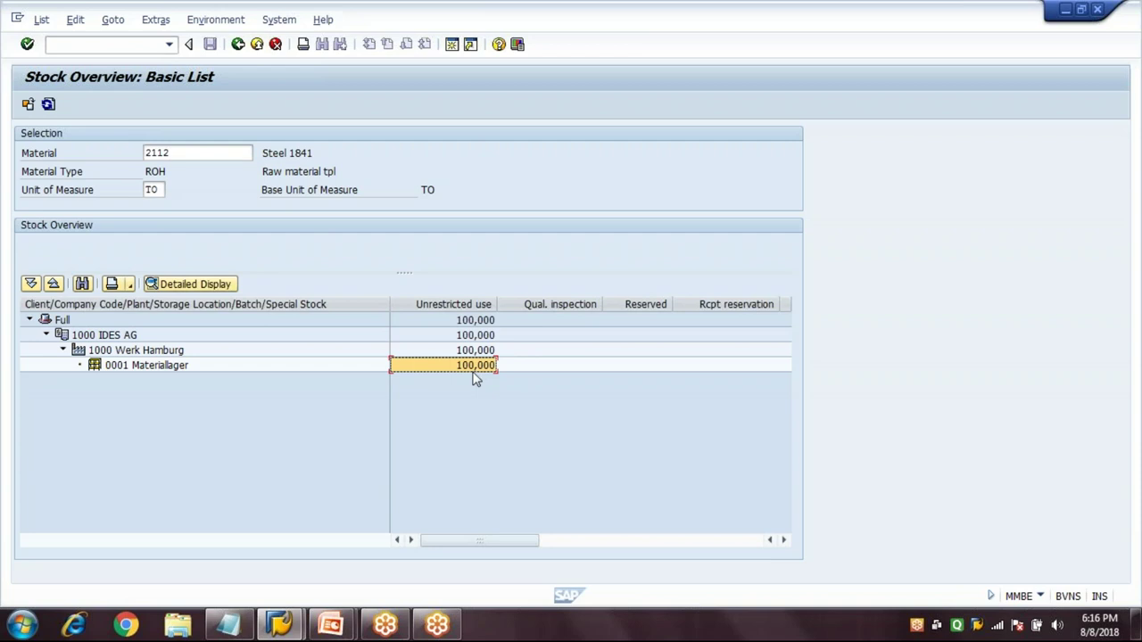
pyautogui.click(81, 356)
pyautogui.click(107, 368)
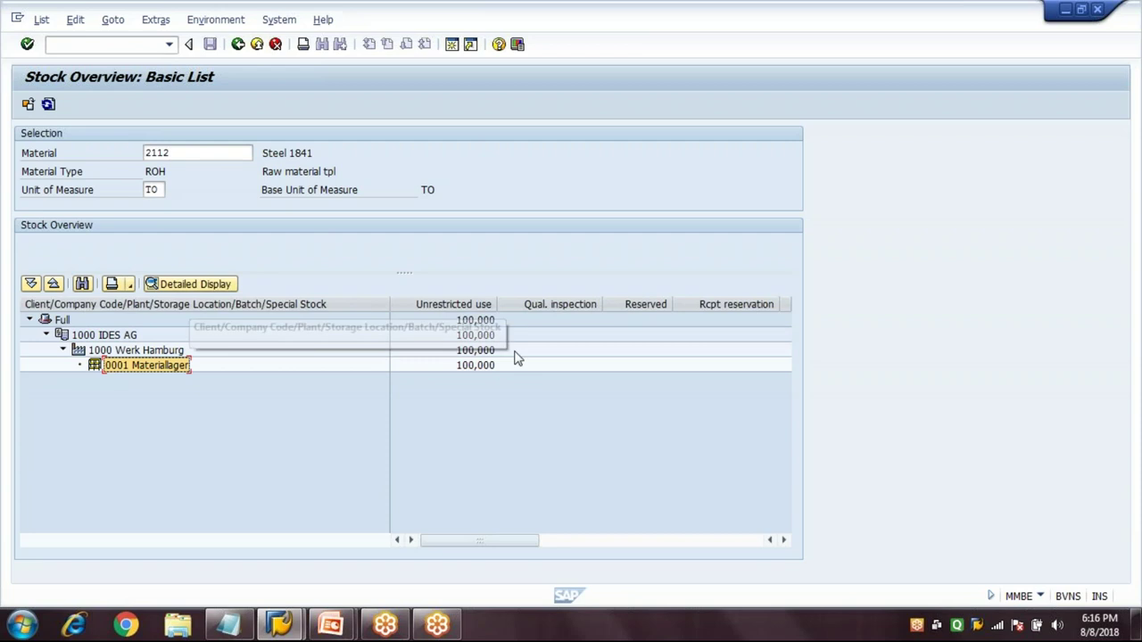
pyautogui.click(489, 367)
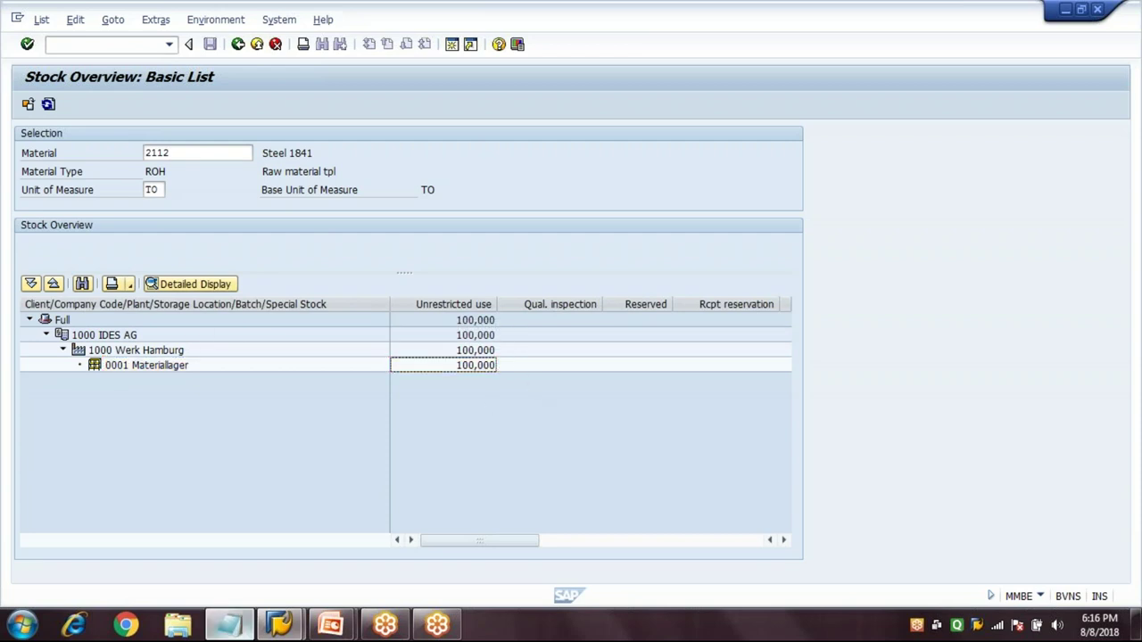
# Step: Switch to Notepad and add the line "4.Create GI to Production Order - MB1A/261"
pyautogui.click(228, 625)
pyautogui.write('4.')
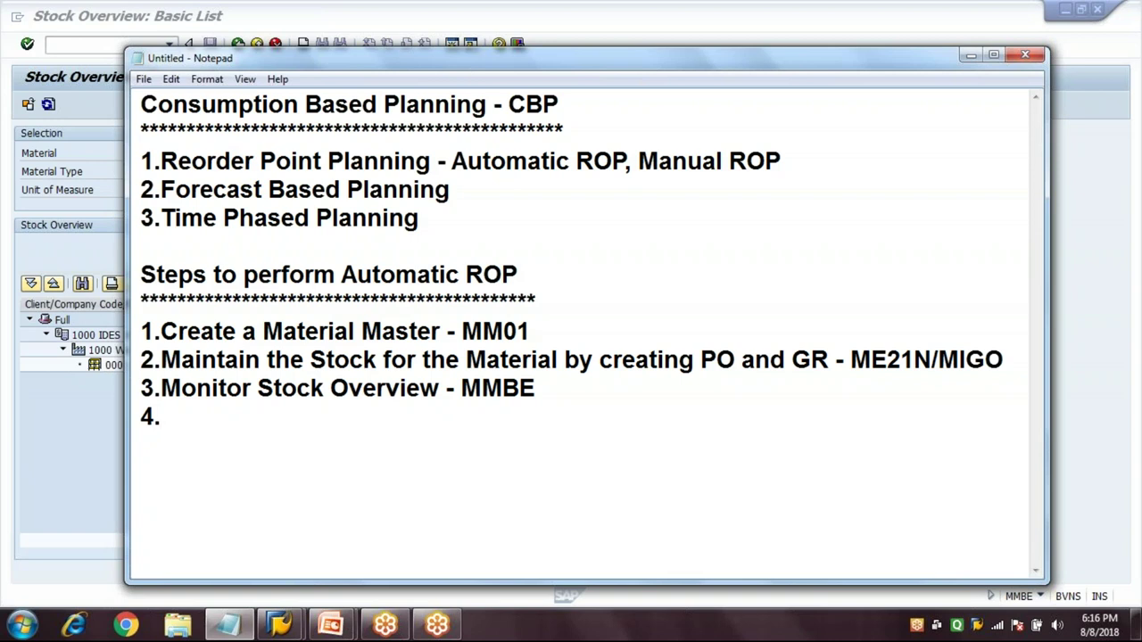
pyautogui.write('Create GI ')
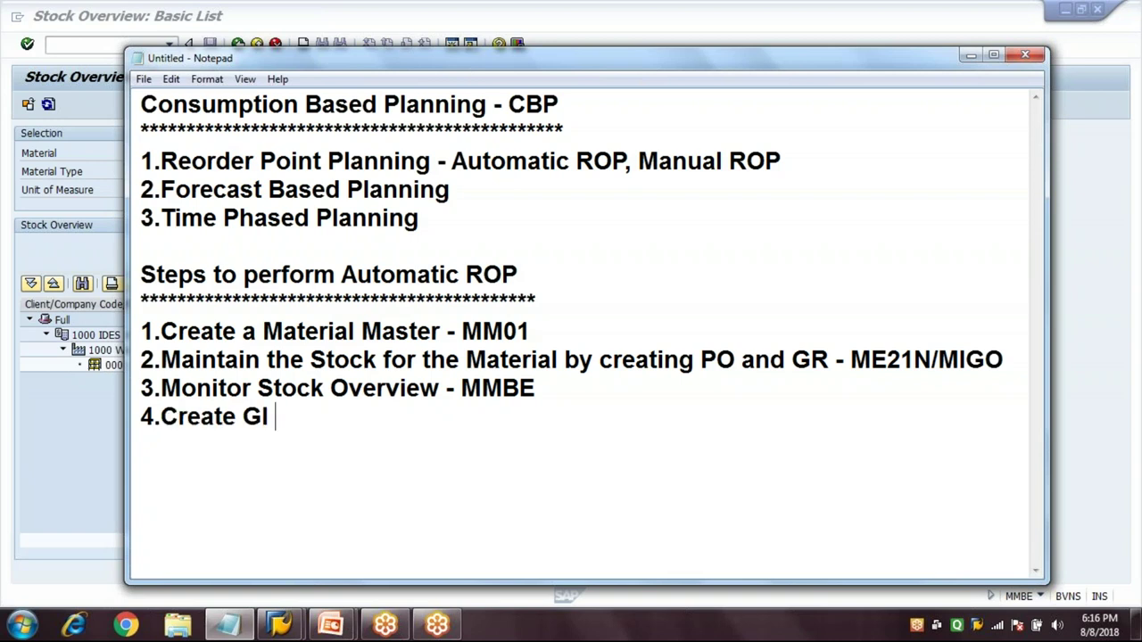
pyautogui.write('to Pro')
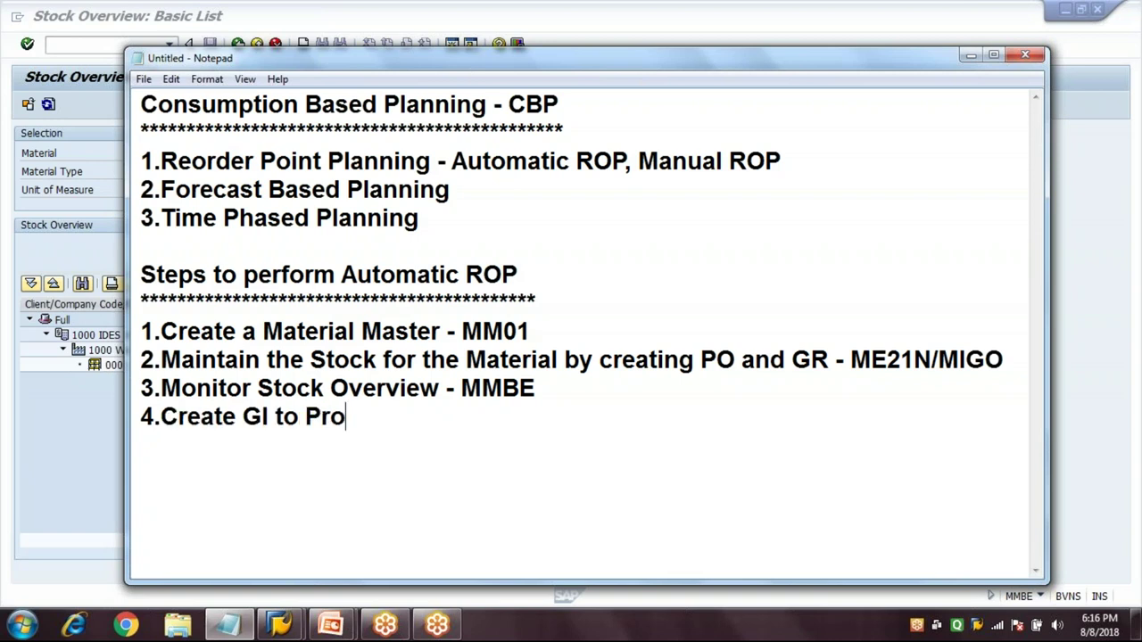
pyautogui.write('duction Order - MB1A/261')
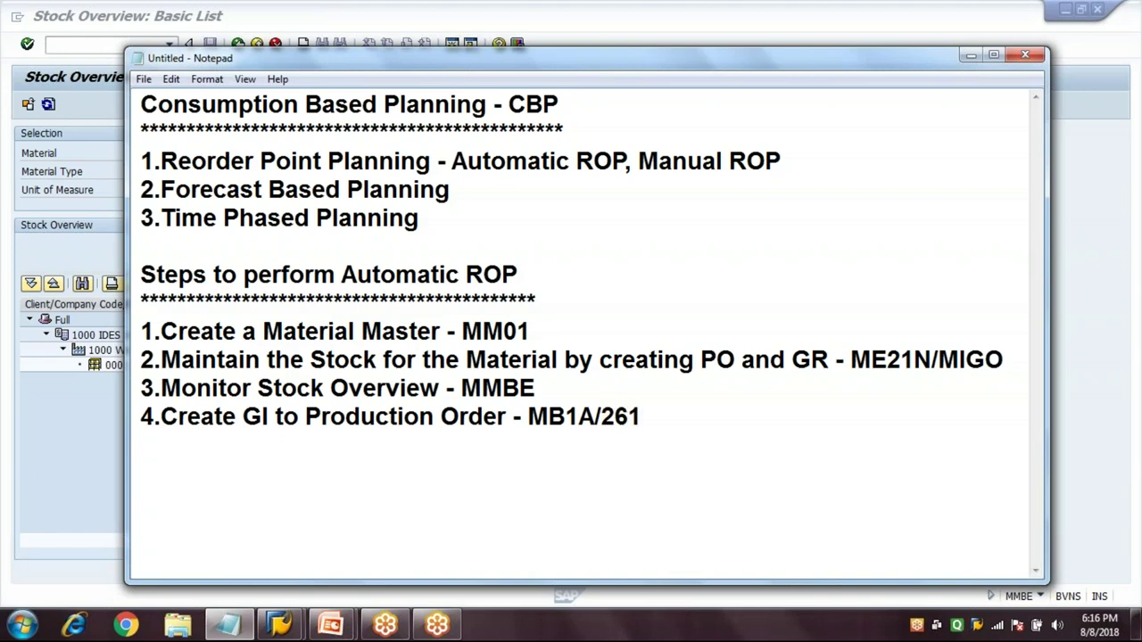
pyautogui.press('Return')
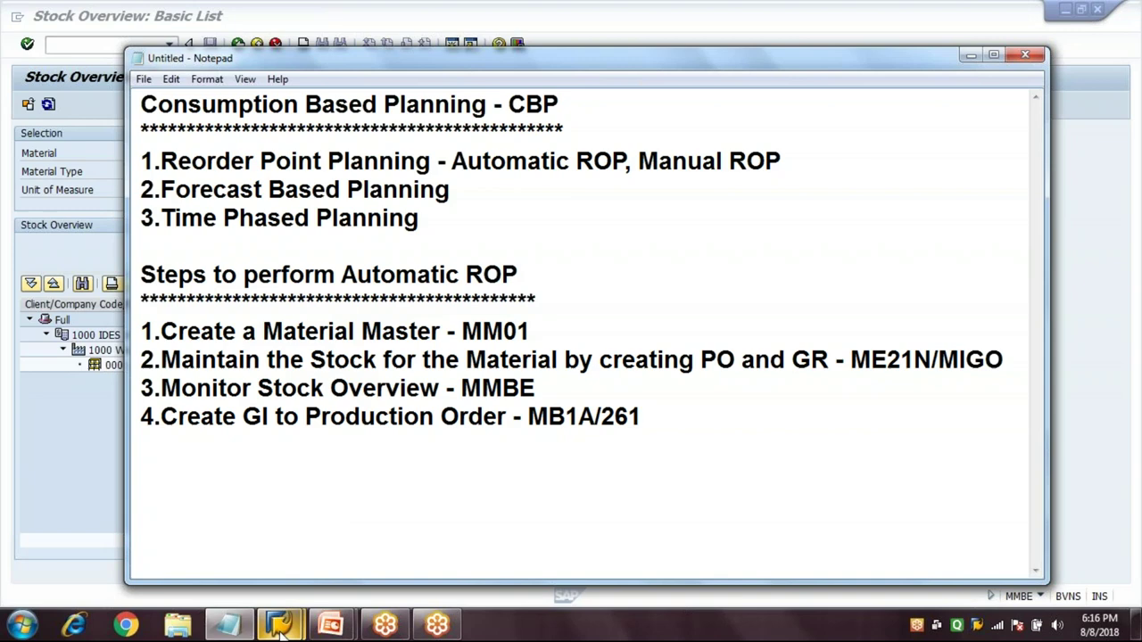
# Step: Switch to SAP and start an MB1A goods issue with movement type 261, plant 1000 and storage location 0001, entering the production order number
pyautogui.moveTo(281, 628)
pyautogui.click(385, 508)
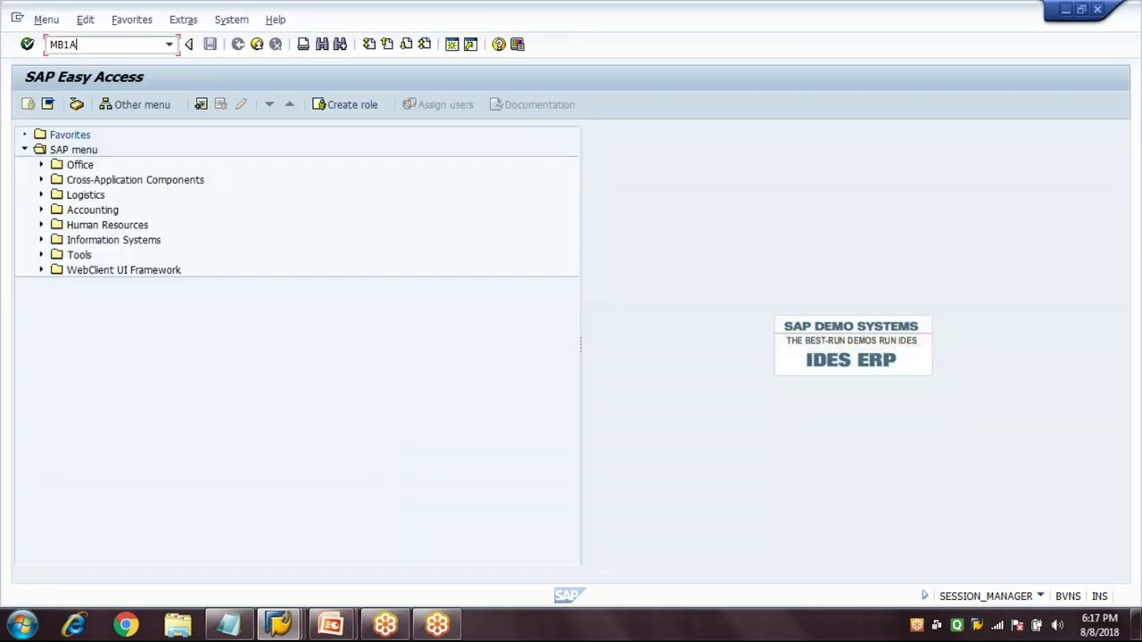
pyautogui.press('Return')
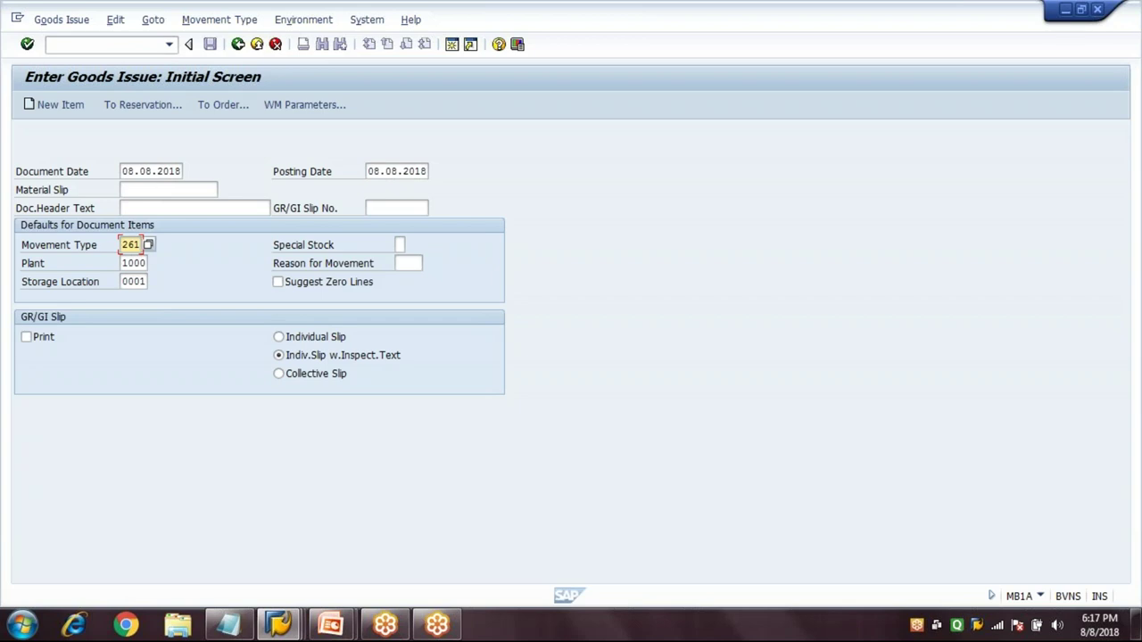
pyautogui.press('Return')
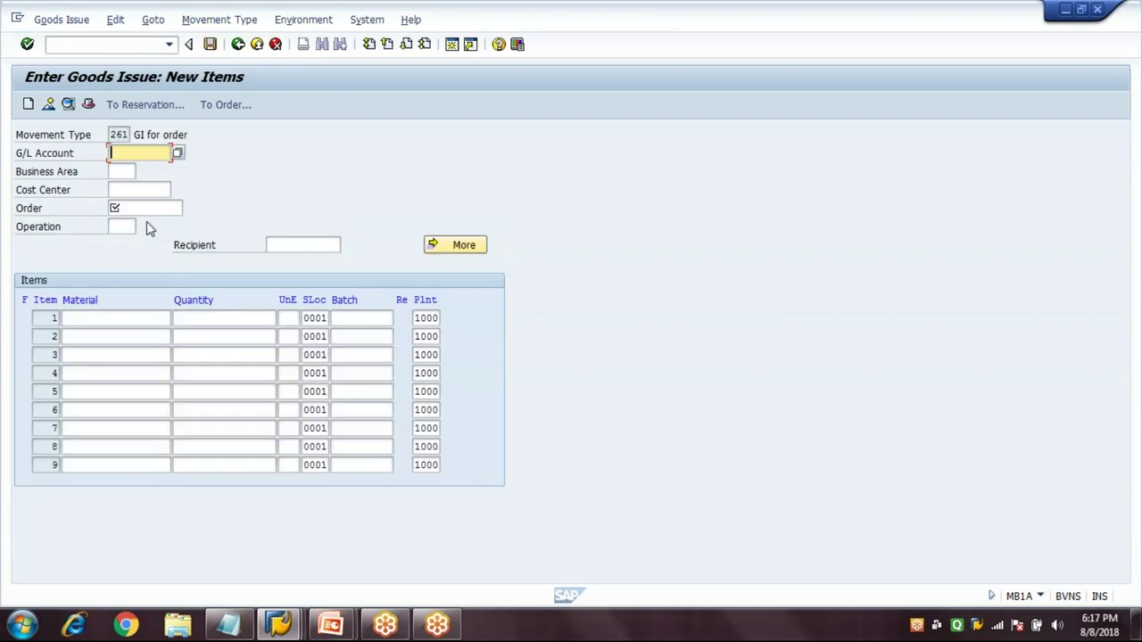
pyautogui.click(146, 208)
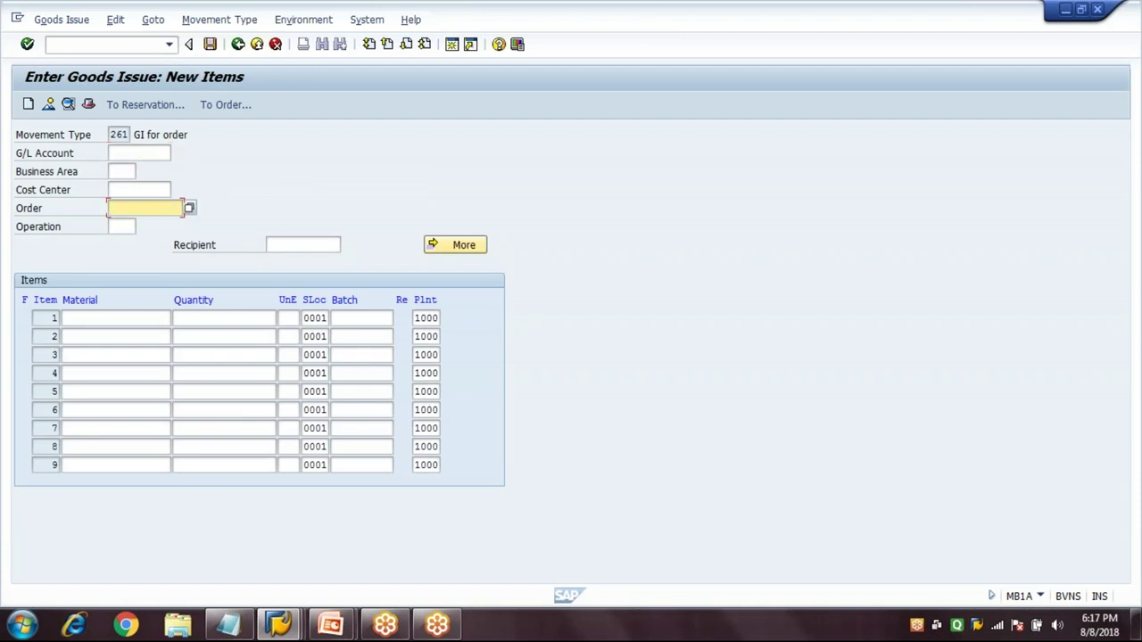
pyautogui.write('6')
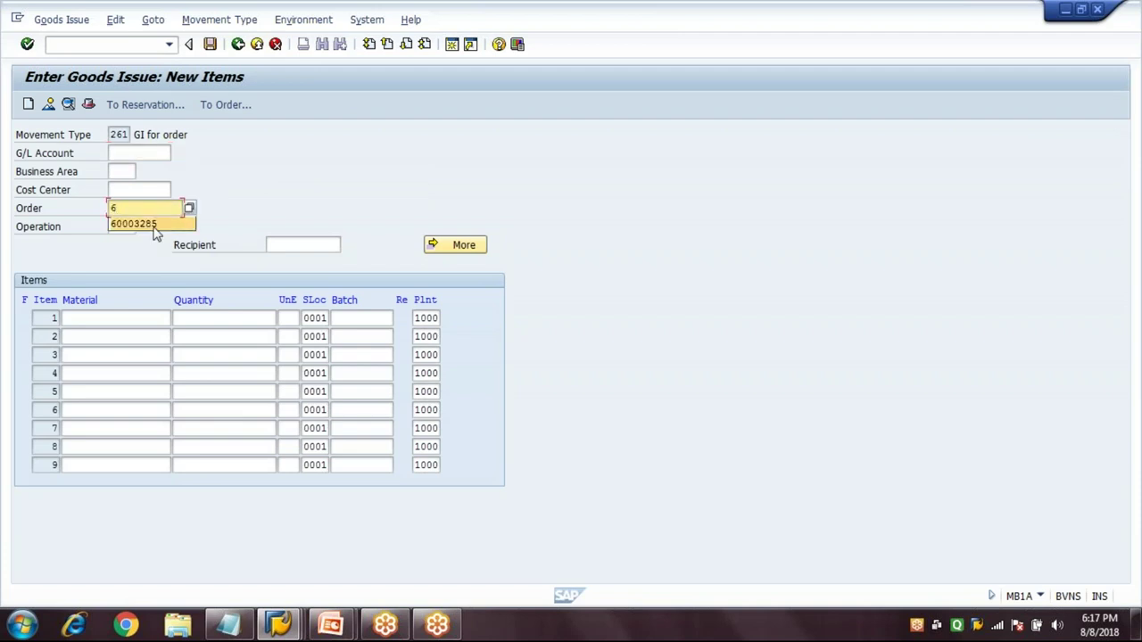
pyautogui.click(152, 224)
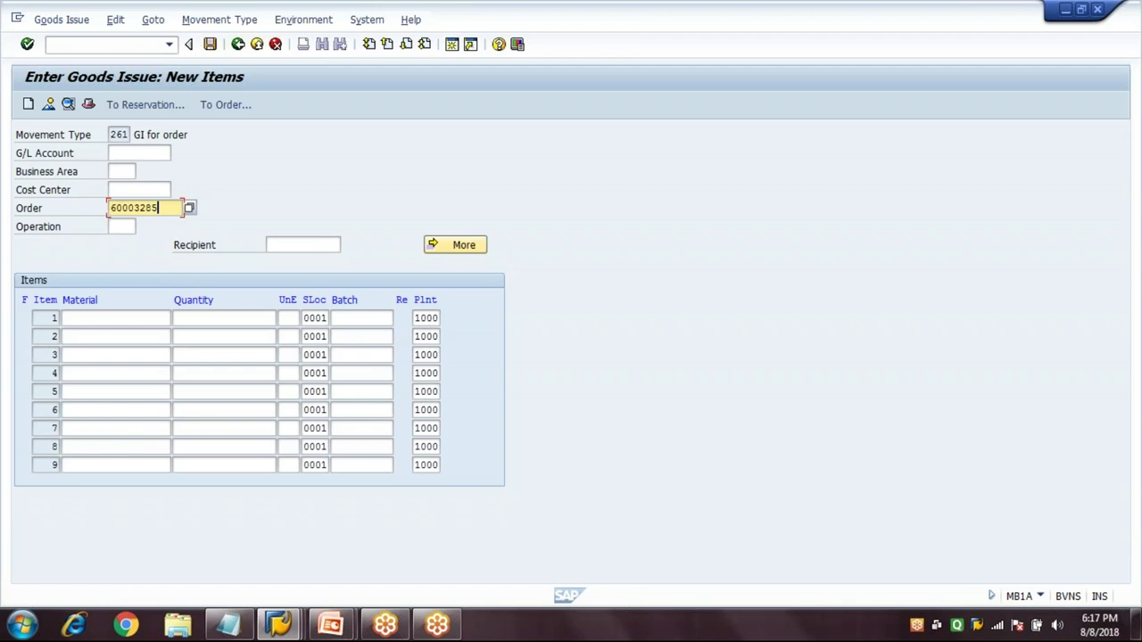
pyautogui.press('Return')
# Step: Enter material 2112 with quantity 30 as the first goods issue item, post the document and leave the transaction
pyautogui.write('2112')
pyautogui.press('Tab')
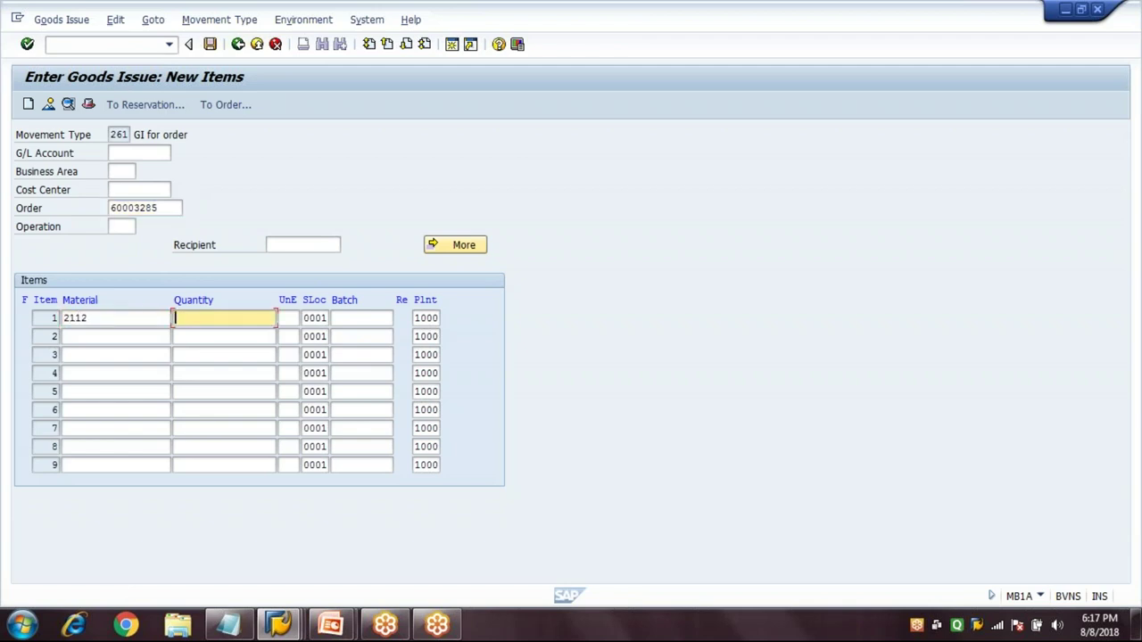
pyautogui.write('30')
pyautogui.press('Return')
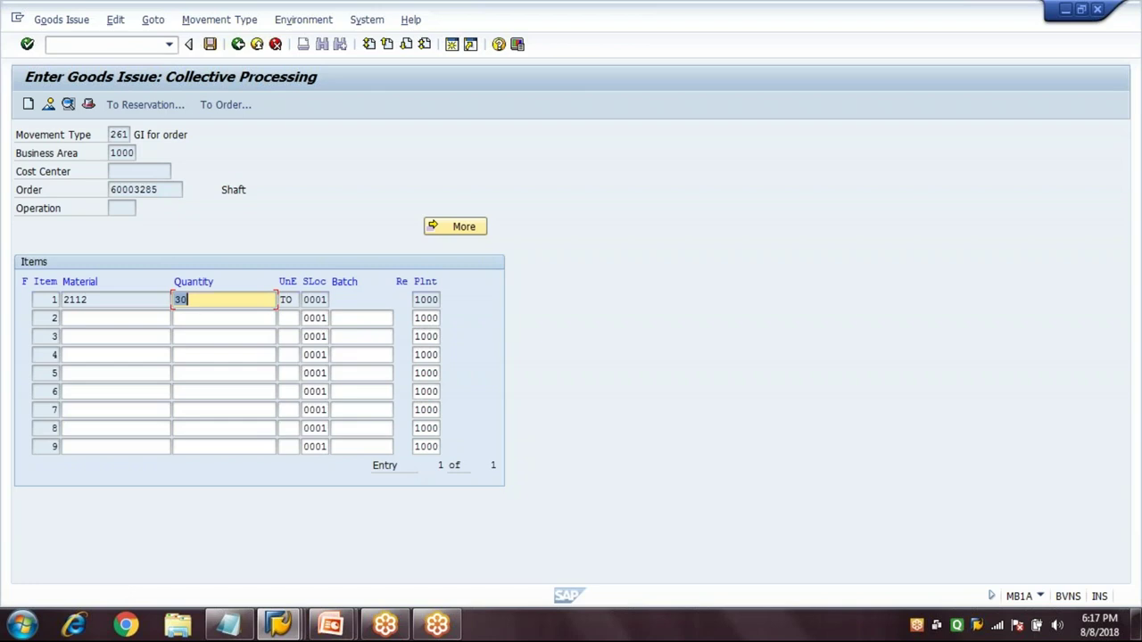
pyautogui.click(212, 44)
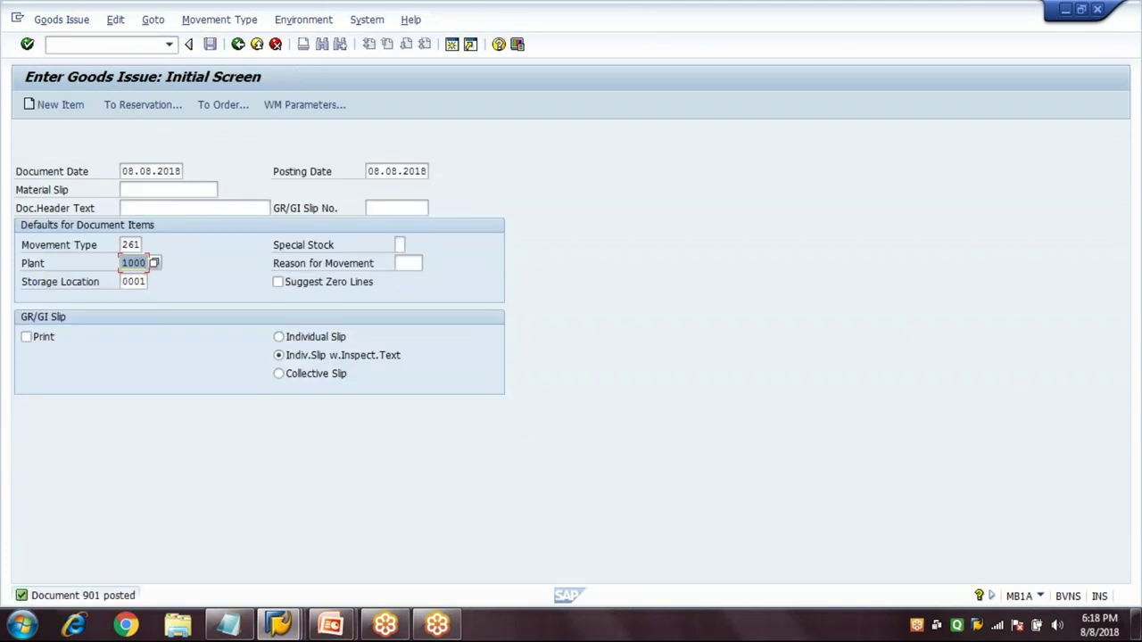
pyautogui.click(238, 45)
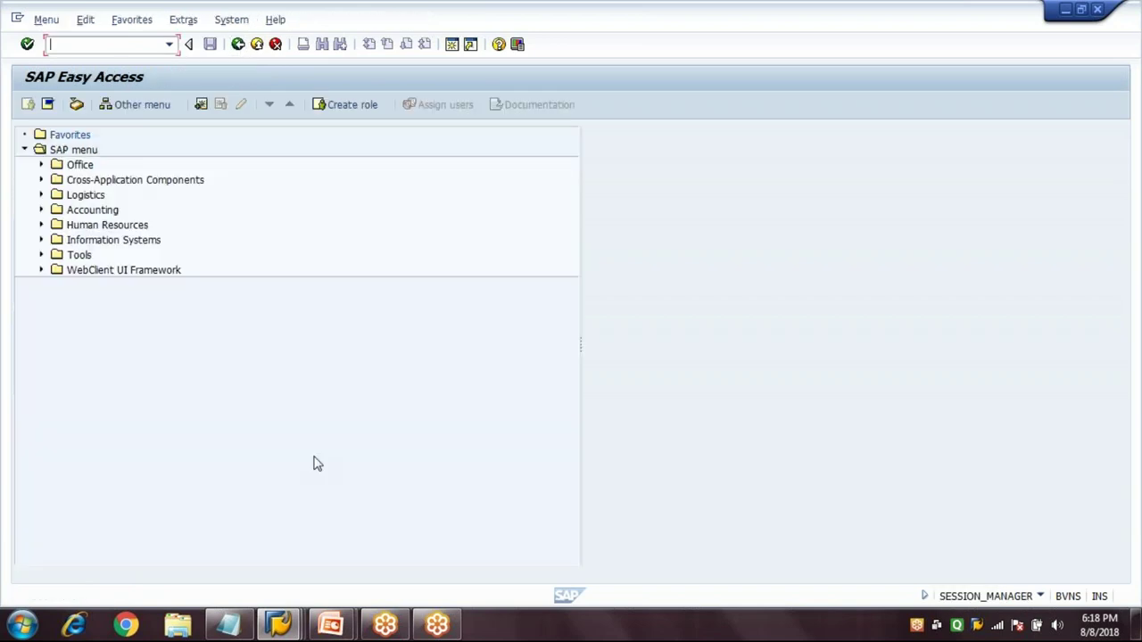
# Step: Return to the MMBE stock overview session and refresh it to check the unrestricted-use stock of material 2112
pyautogui.click(279, 624)
pyautogui.click(312, 541)
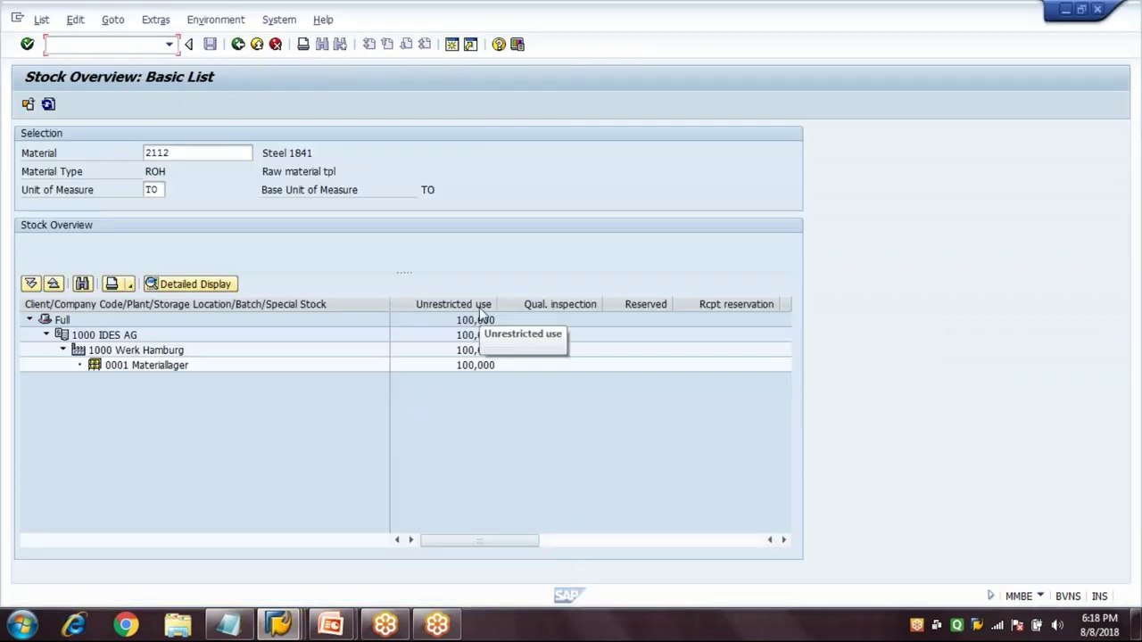
pyautogui.click(479, 312)
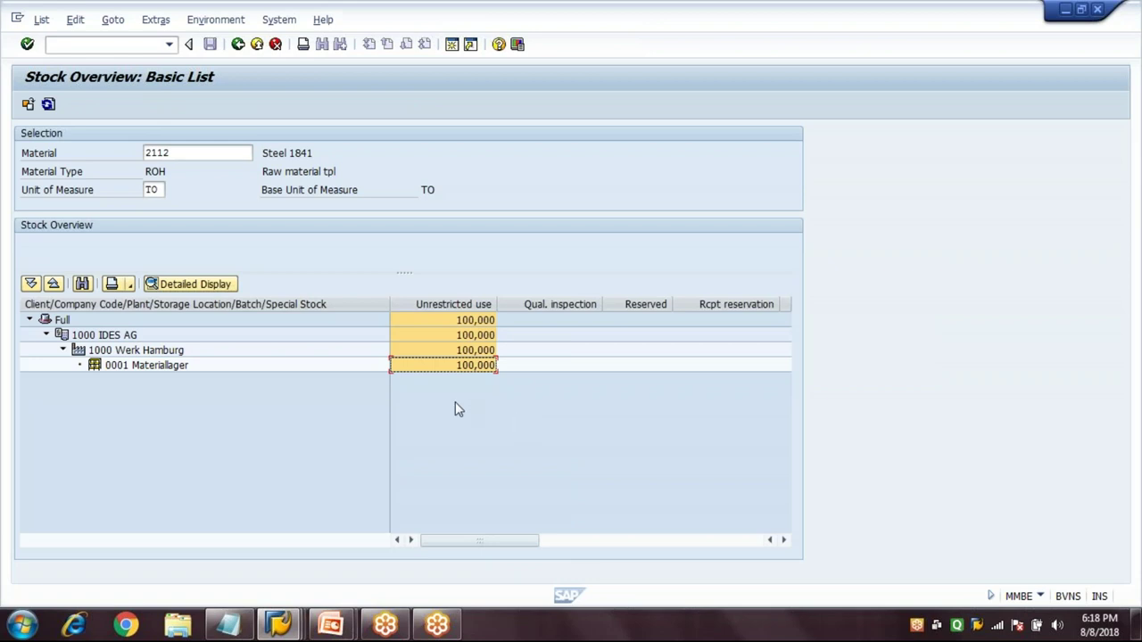
pyautogui.click(49, 105)
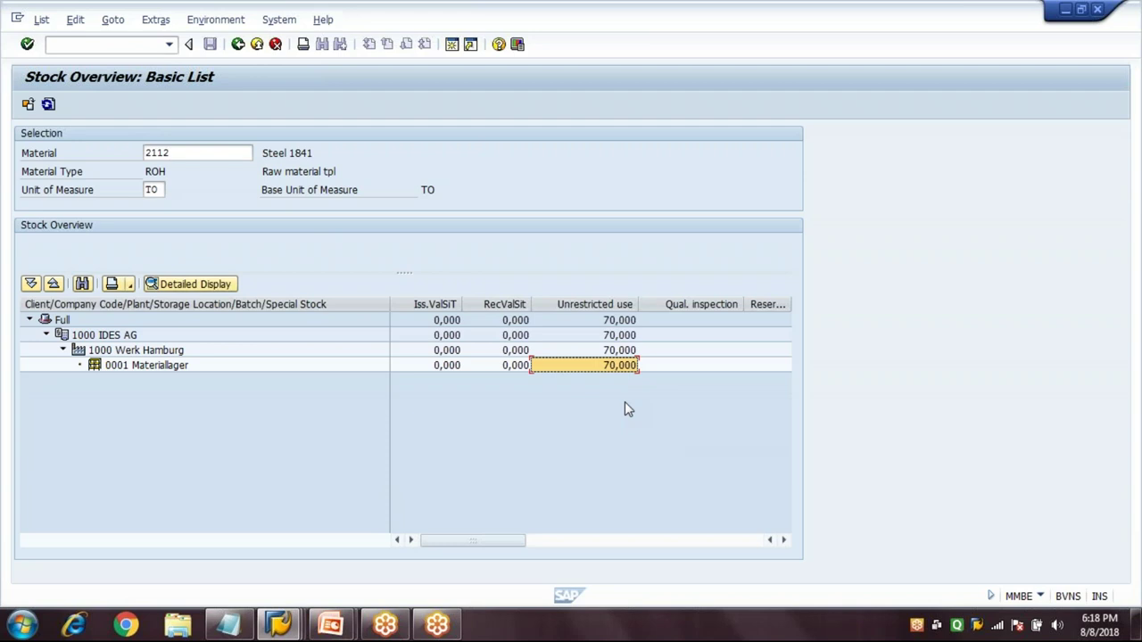
# Step: Switch to Notepad and reuse line 3 for a new line "5.Monitor Stock Overview - MMBE - Available stock is less than the ROP"
pyautogui.click(237, 624)
pyautogui.click(670, 424)
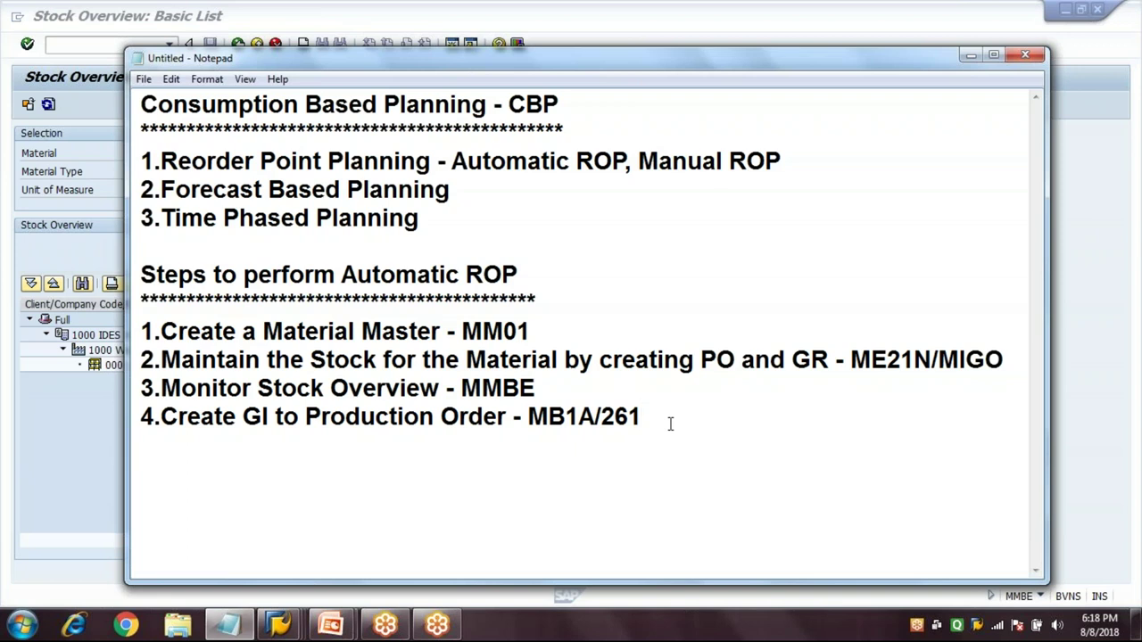
pyautogui.moveTo(535, 389); pyautogui.dragTo(136, 389)
pyautogui.hotkey('ctrl', 'c')
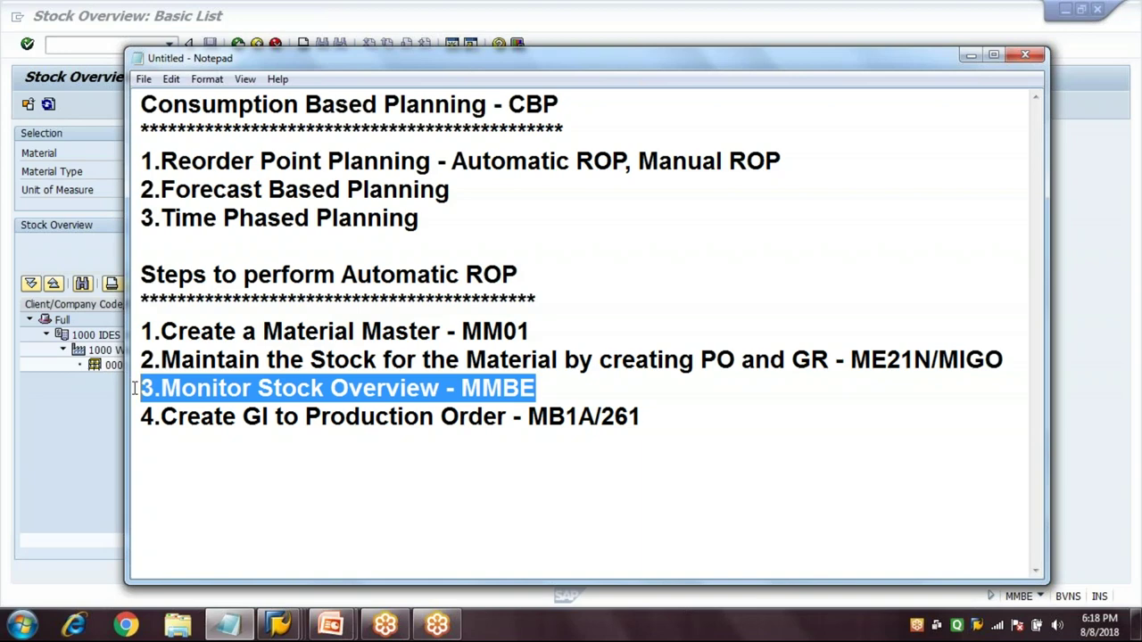
pyautogui.click(184, 442)
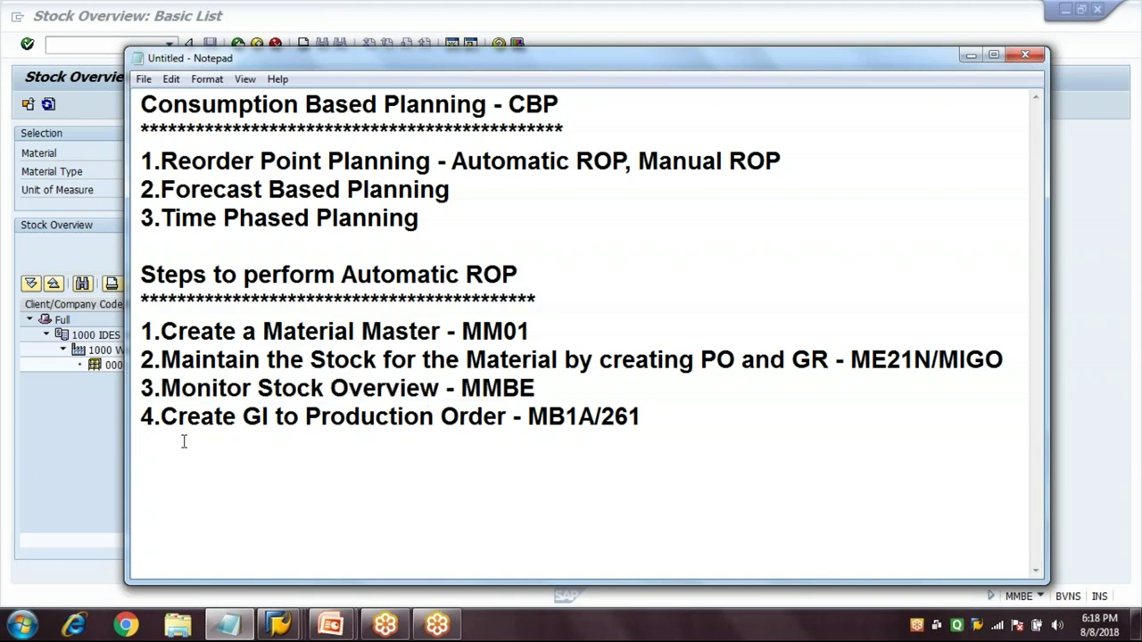
pyautogui.hotkey('ctrl', 'v')
pyautogui.press('BackSpace')
pyautogui.write('5')
pyautogui.click(552, 443)
pyautogui.write('- Available stock is less than the ROP')
# Step: Add the line "6.Run MRP - MD02" to the list of automatic ROP steps
pyautogui.press('Return')
pyautogui.write('6.Ru')
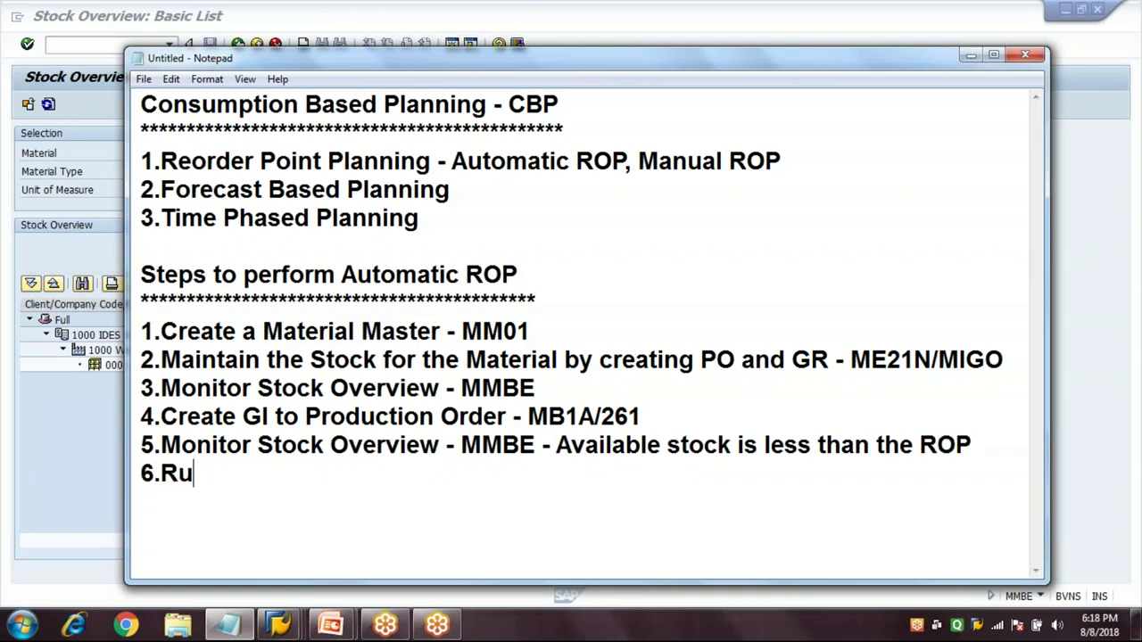
pyautogui.write('n MRP ')
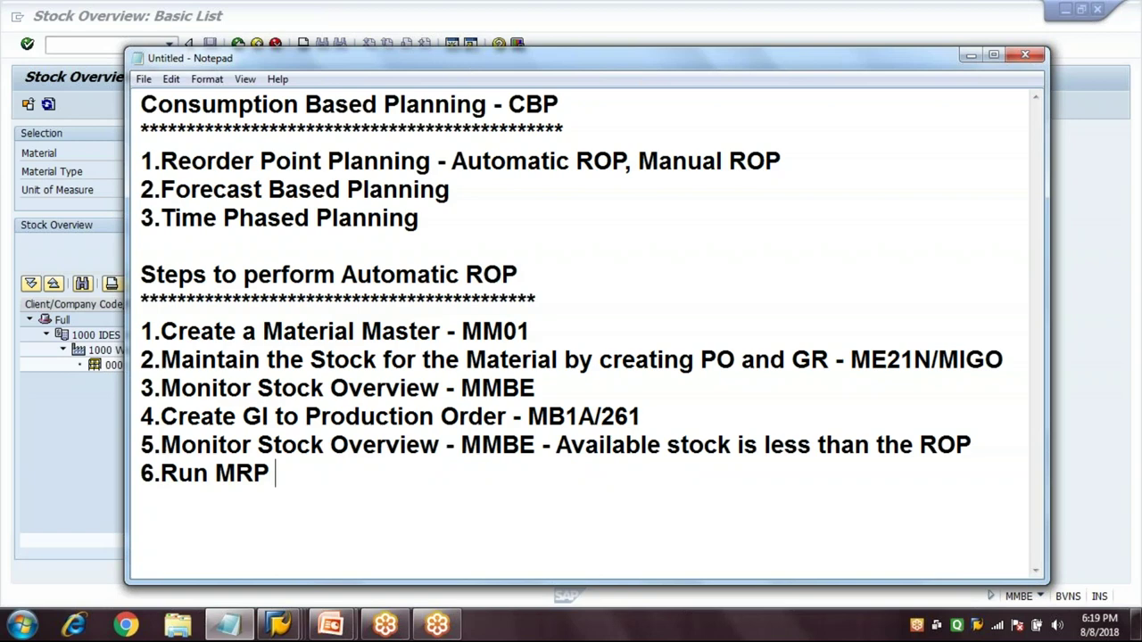
pyautogui.write('- MD02')
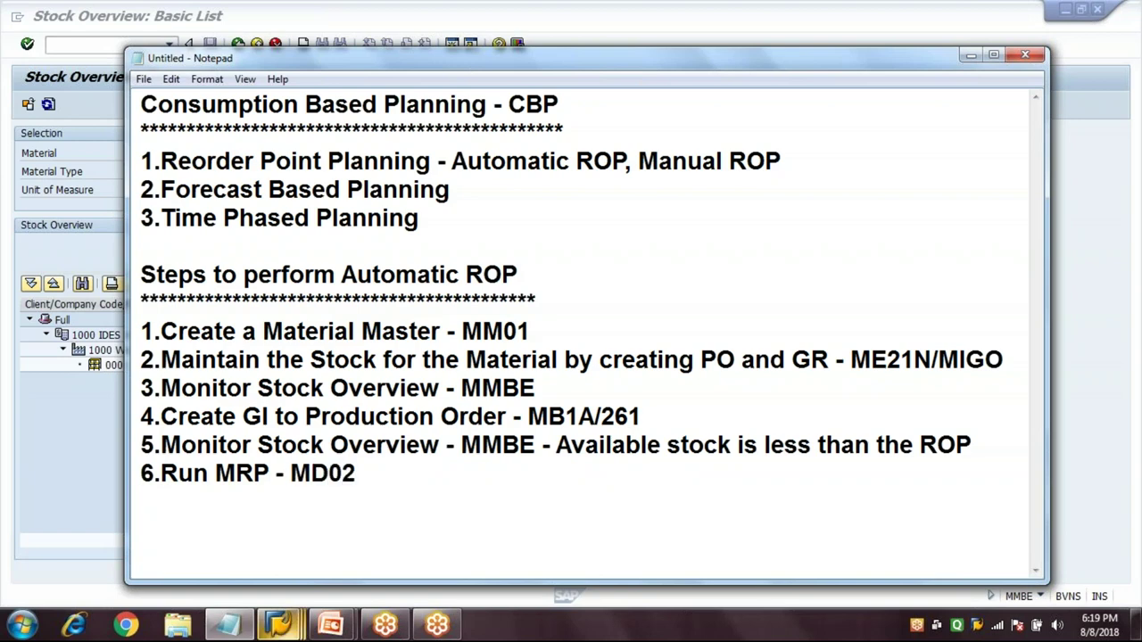
# Step: Switch to SAP and start transaction MD02 for material 2112 with MRP area 1000 and plant 1000
pyautogui.click(278, 625)
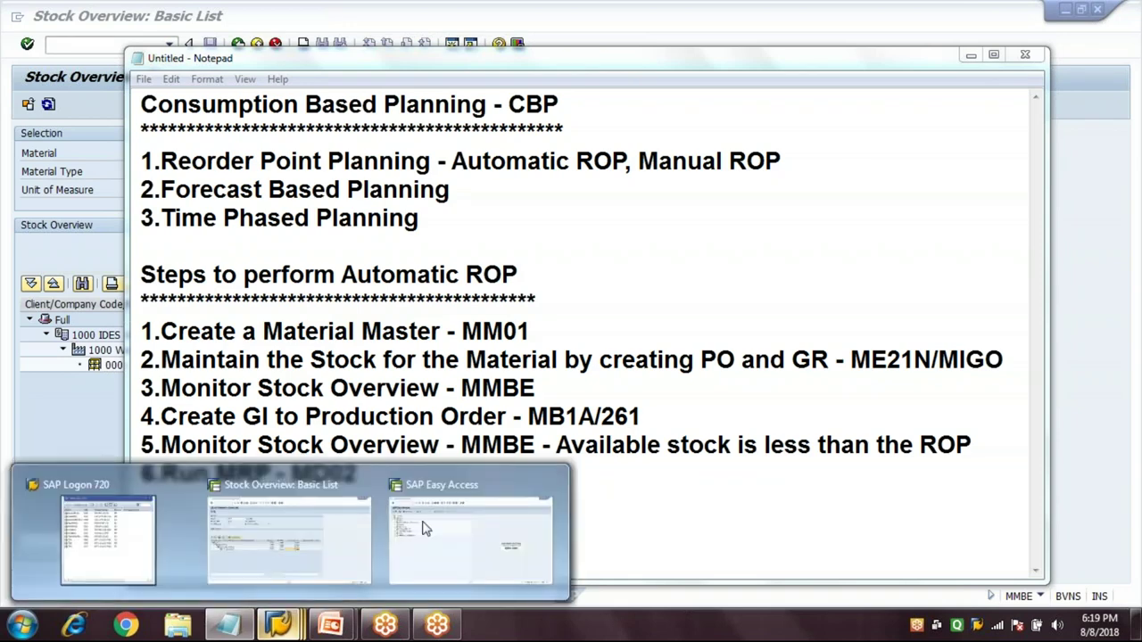
pyautogui.click(423, 528)
pyautogui.write('MD02')
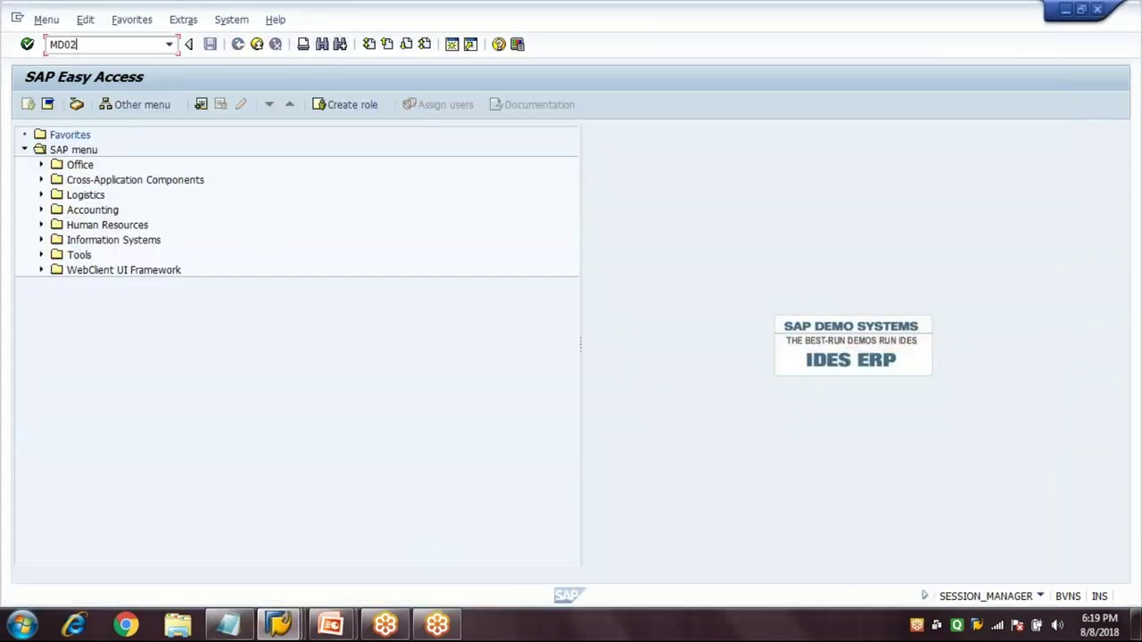
pyautogui.press('Return')
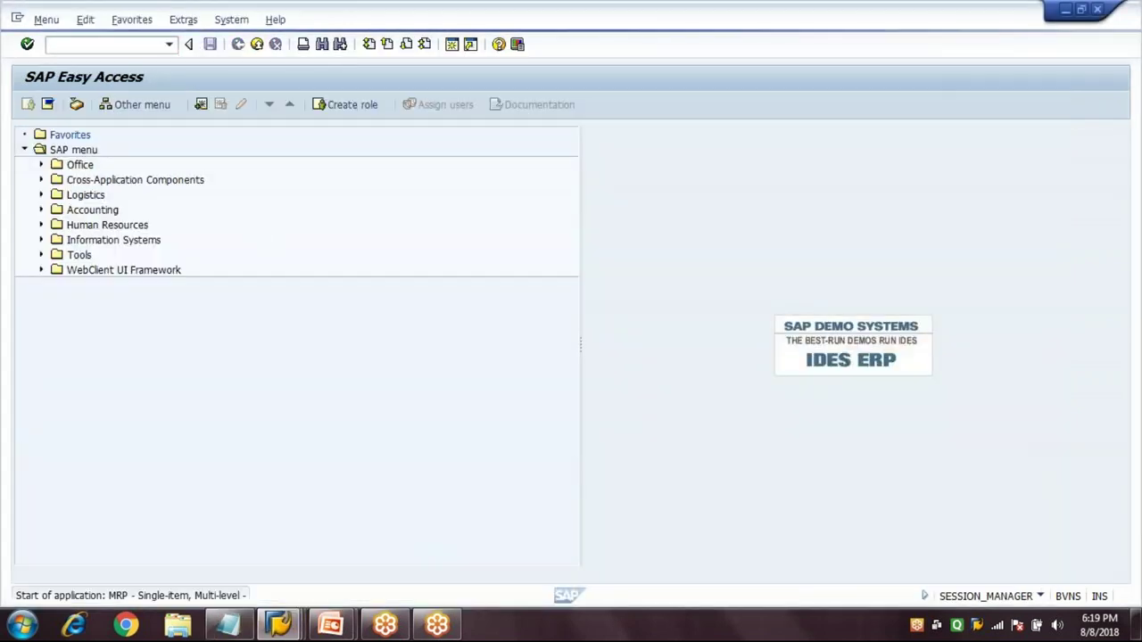
pyautogui.write('2112')
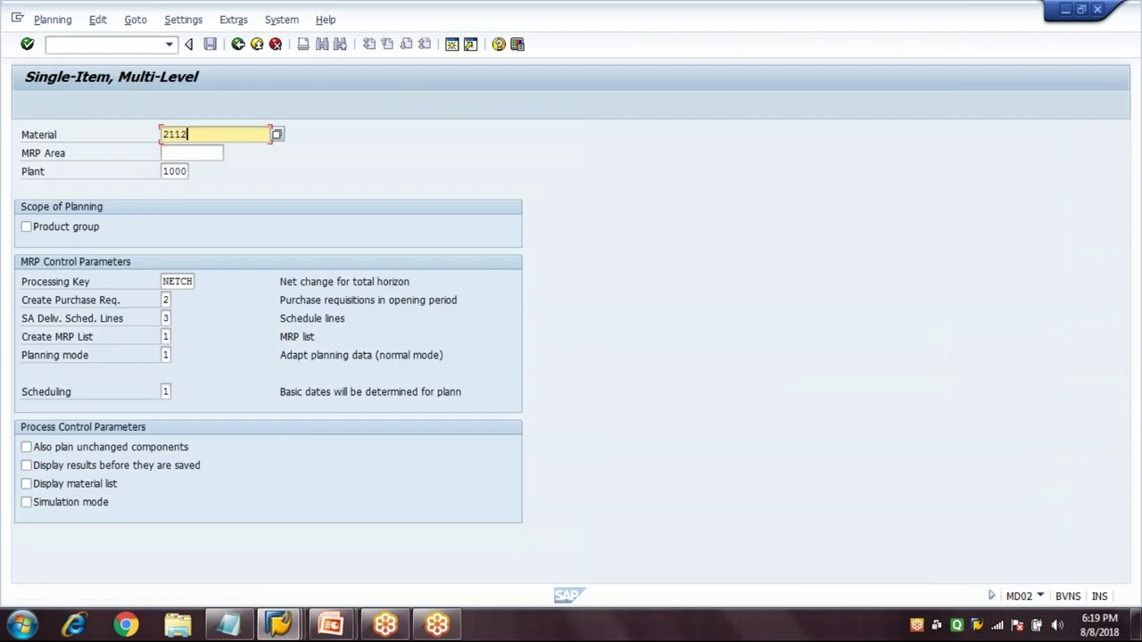
pyautogui.click(191, 153)
pyautogui.write('1000')
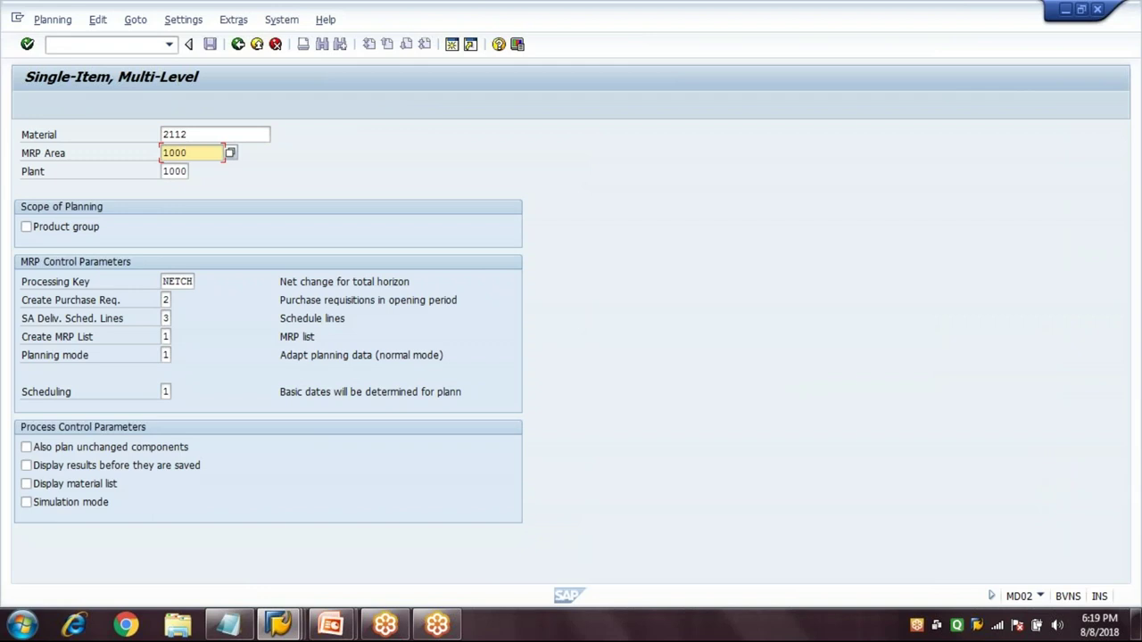
pyautogui.press('Tab')
pyautogui.press('Tab')
pyautogui.press('Tab')
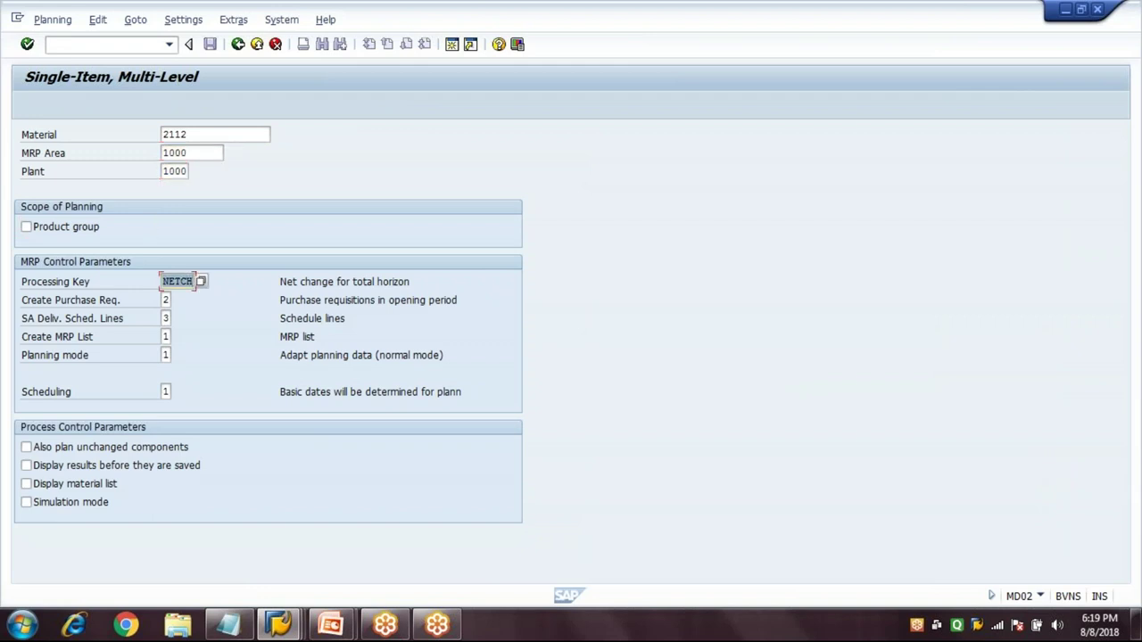
# Step: Keep NETCH as the processing key and set Create Purchase Req. to 3, Planned orders
pyautogui.click(201, 282)
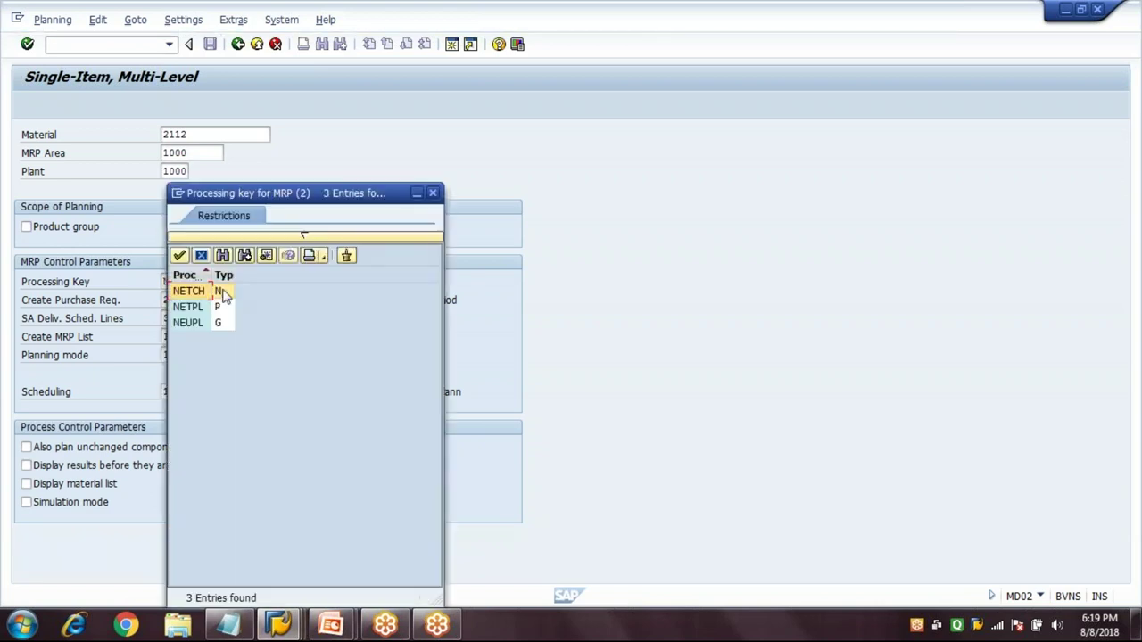
pyautogui.click(222, 297)
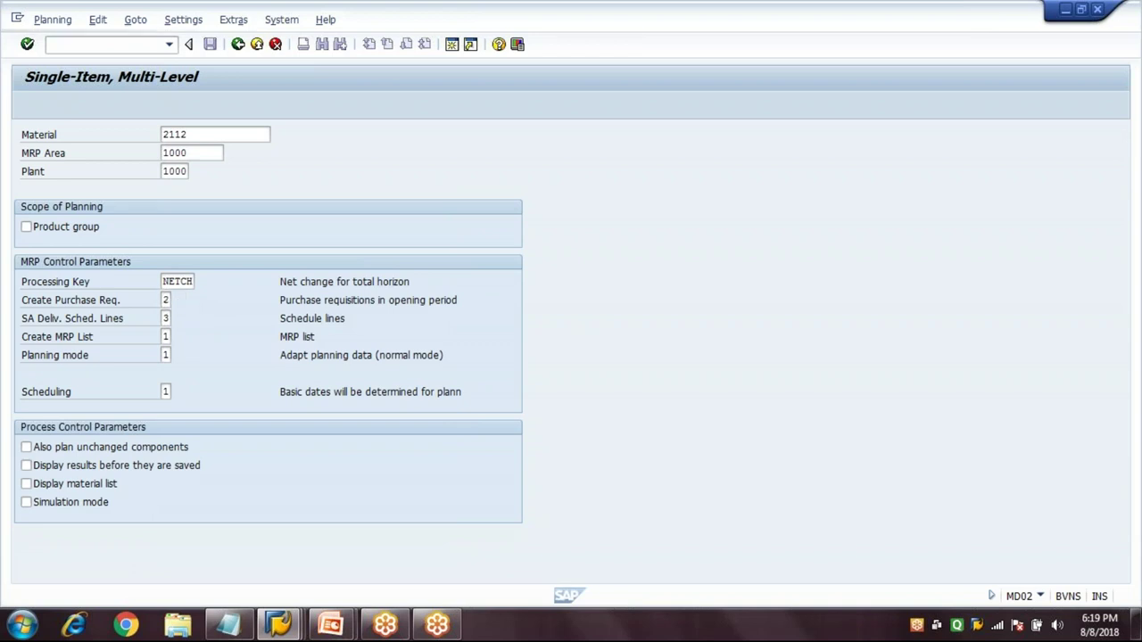
pyautogui.press('F4')
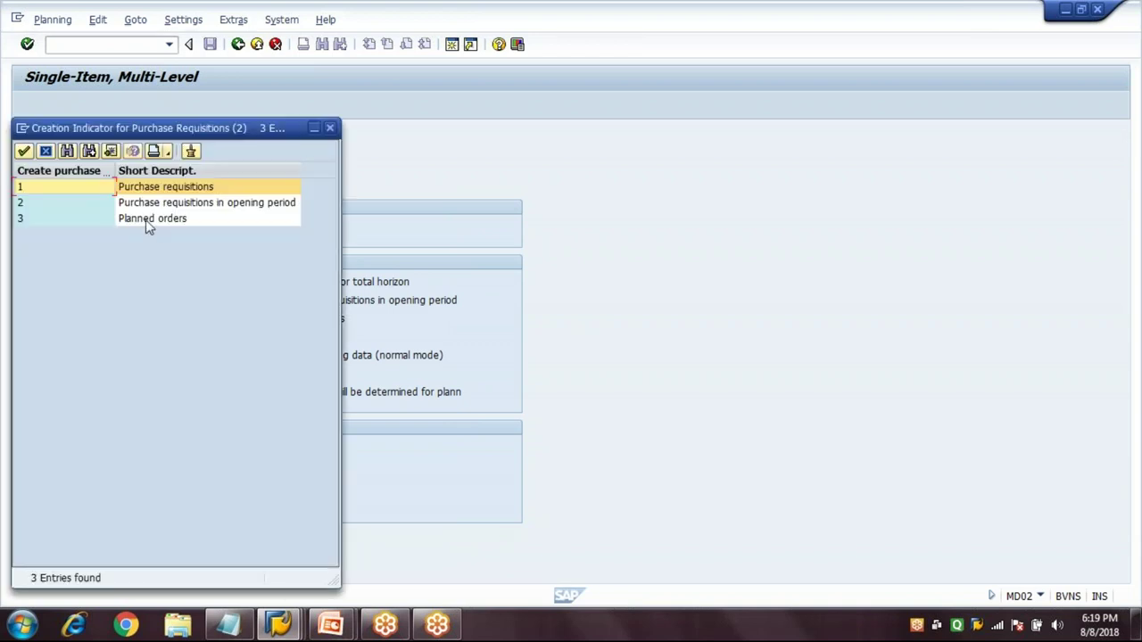
pyautogui.doubleClick(146, 219)
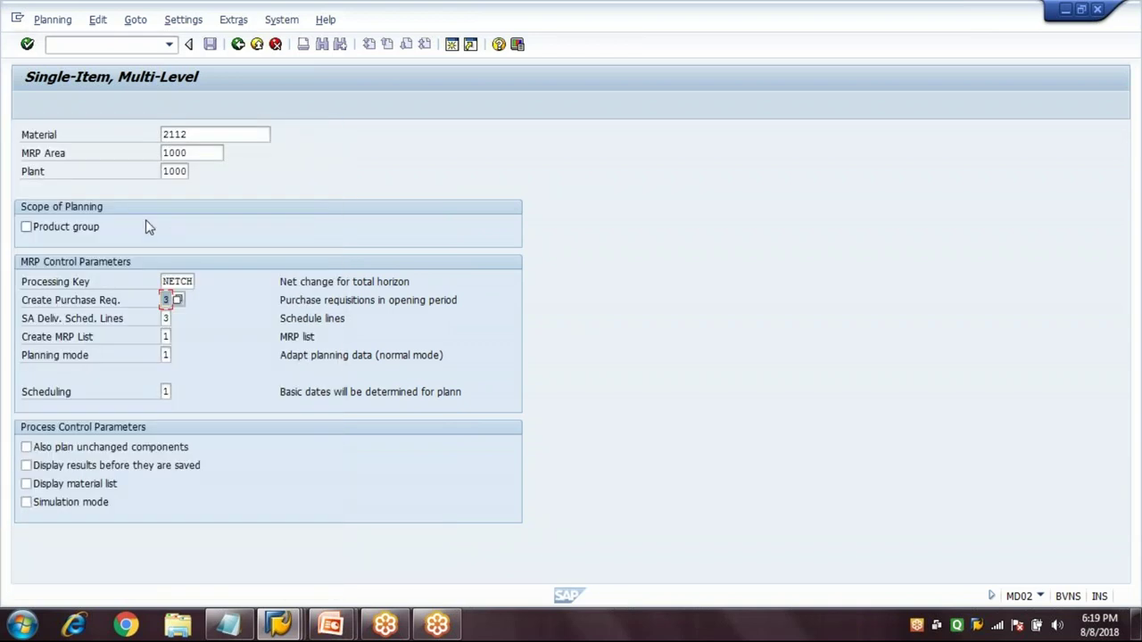
# Step: Review the remaining MRP control parameters and enable Display material list
pyautogui.click(150, 326)
pyautogui.click(166, 319)
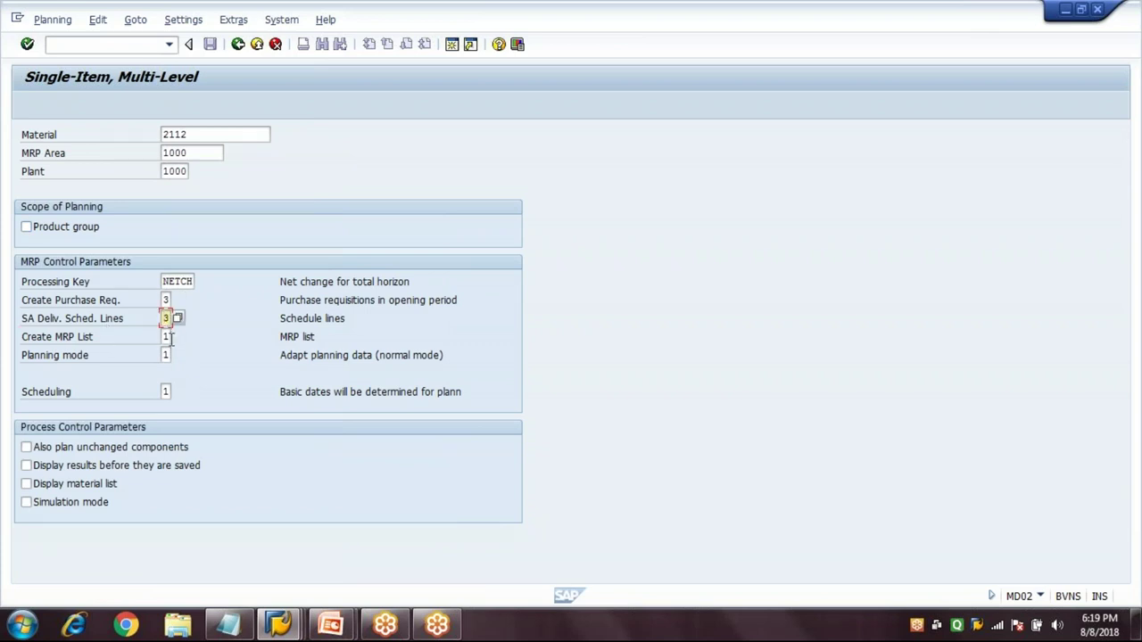
pyautogui.click(168, 337)
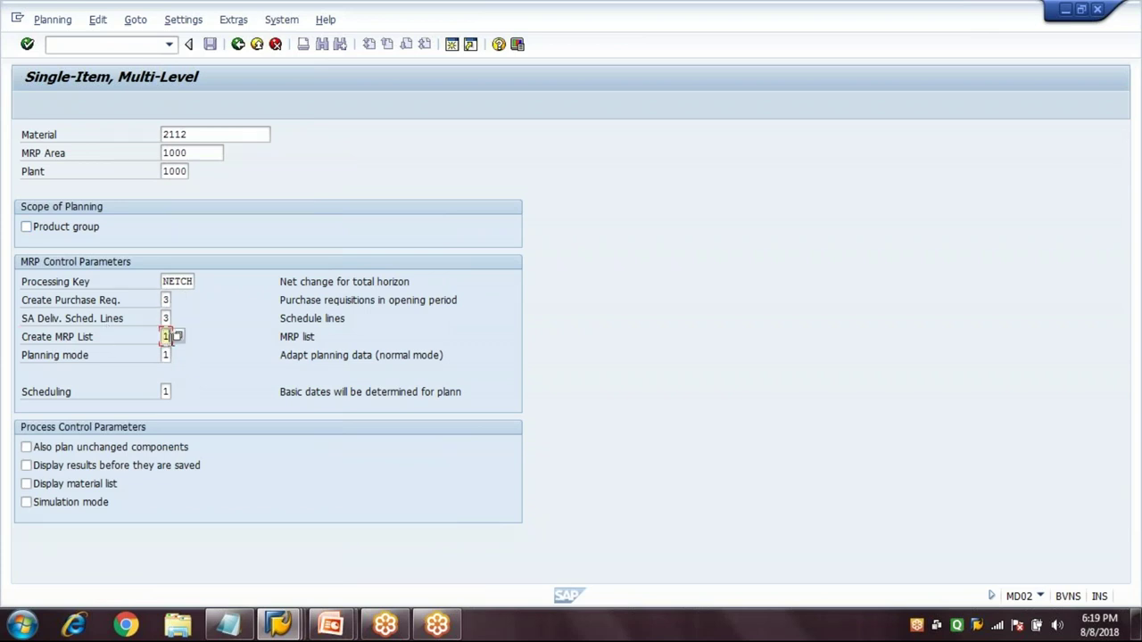
pyautogui.click(171, 356)
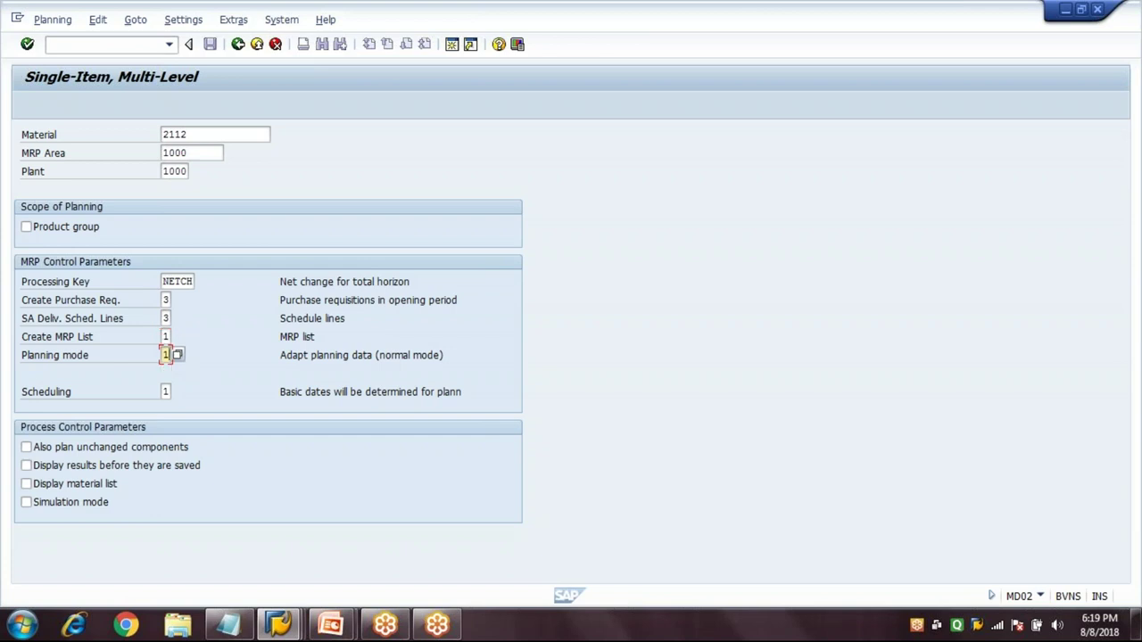
pyautogui.click(167, 393)
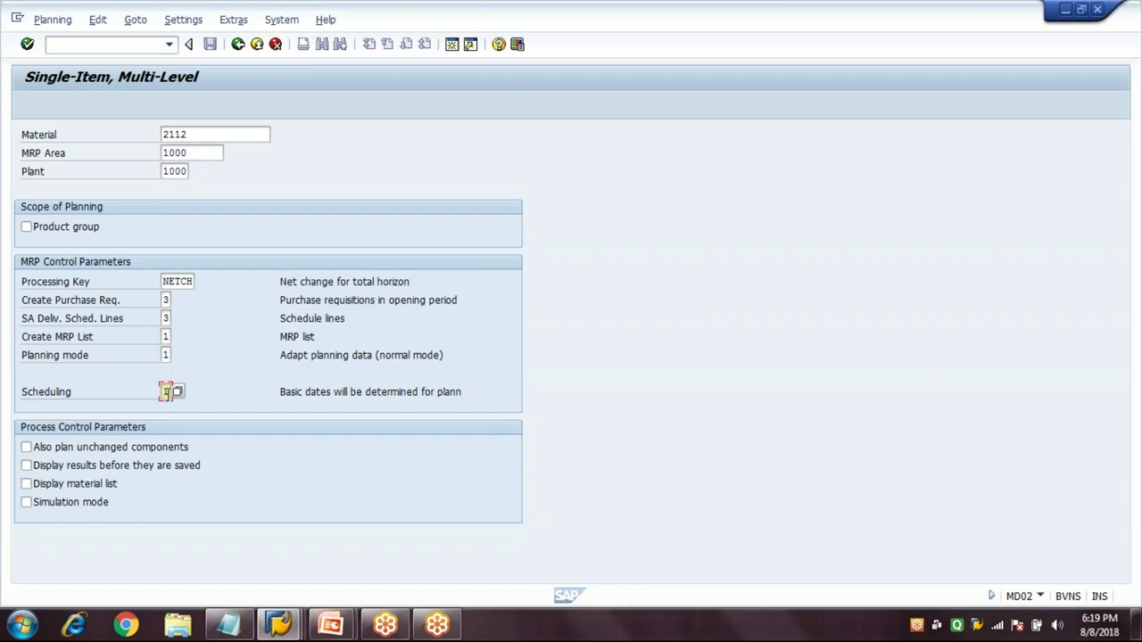
pyautogui.click(79, 489)
pyautogui.click(164, 284)
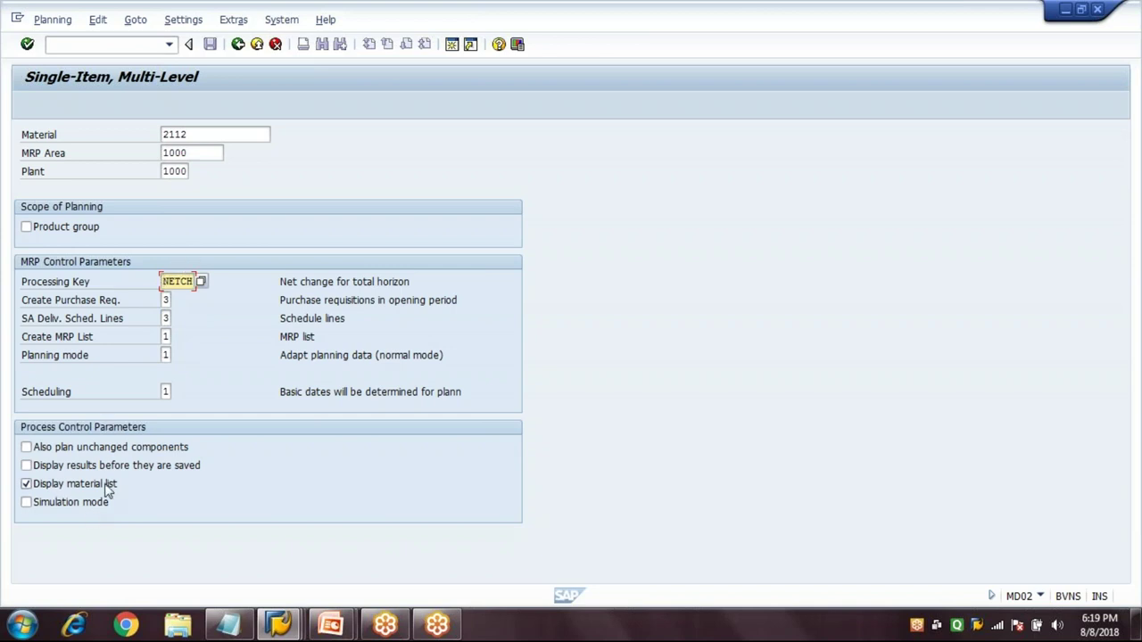
# Step: Confirm the entries and run single-item, multi-level MRP for material 2112 in plant 1000
pyautogui.click(192, 134)
pyautogui.press('Return')
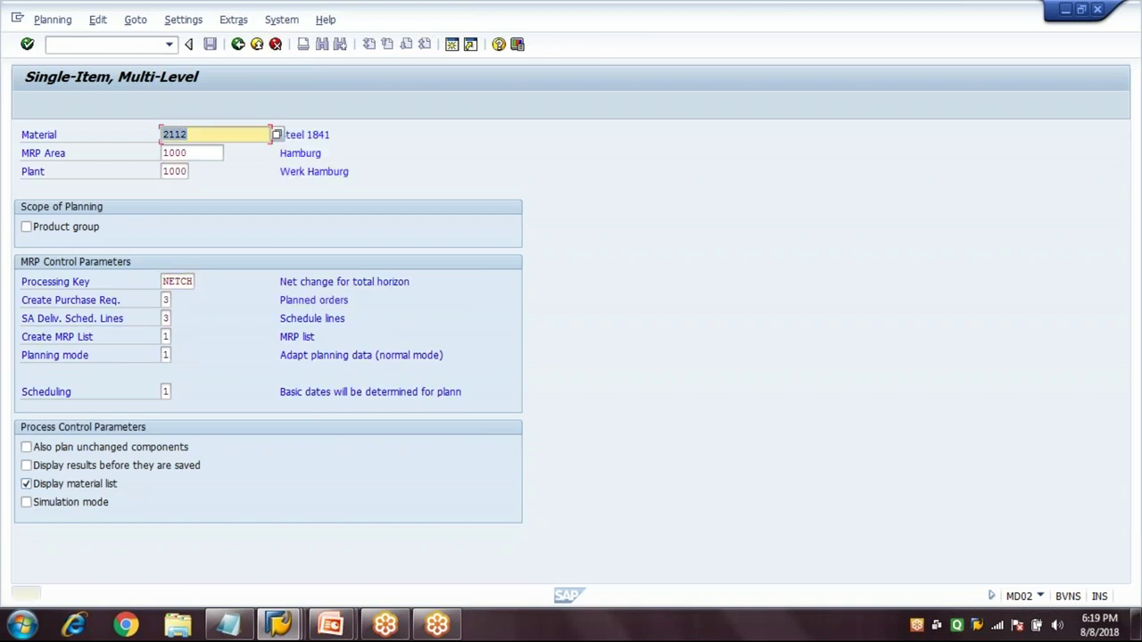
pyautogui.press('Return')
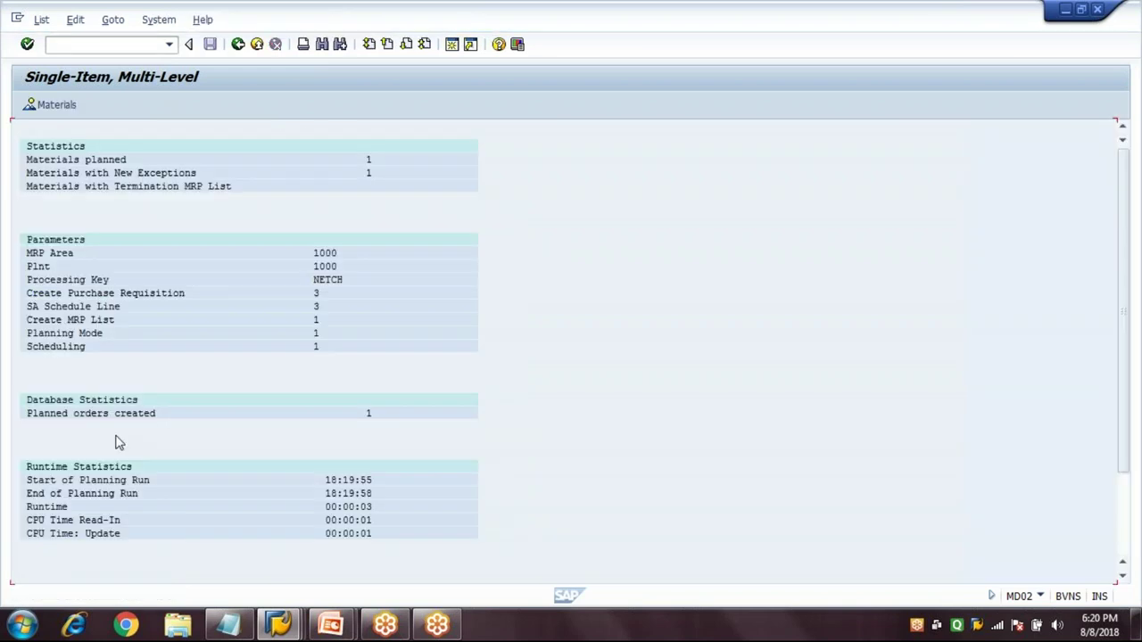
# Step: Examine the planned orders created figure in the planning run statistics and return to SAP Easy Access
pyautogui.click(100, 416)
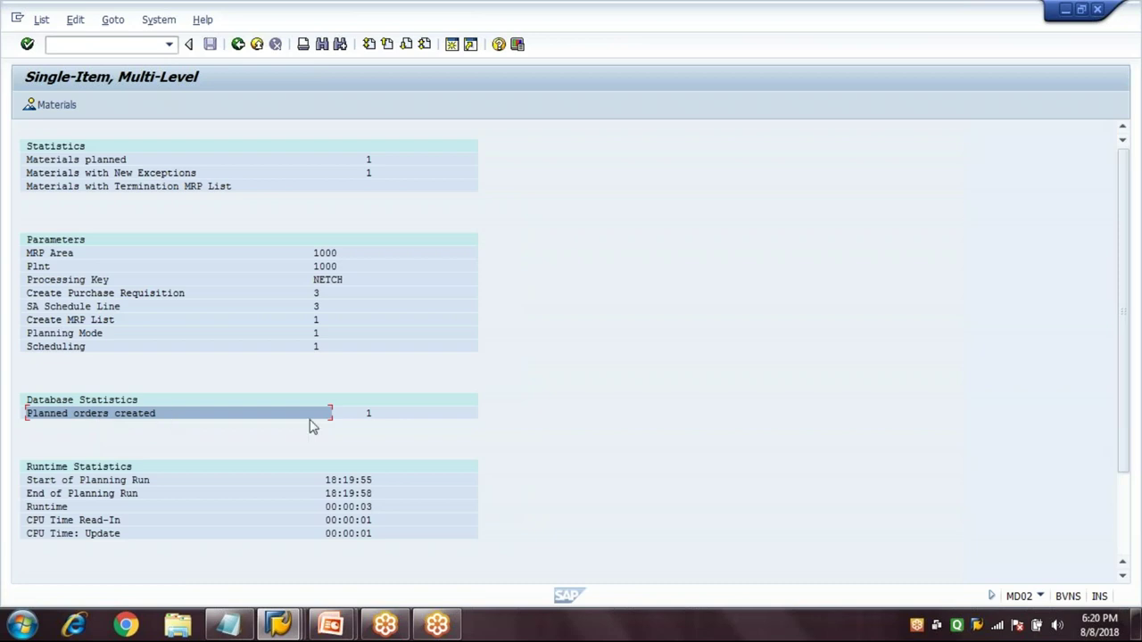
pyautogui.click(371, 420)
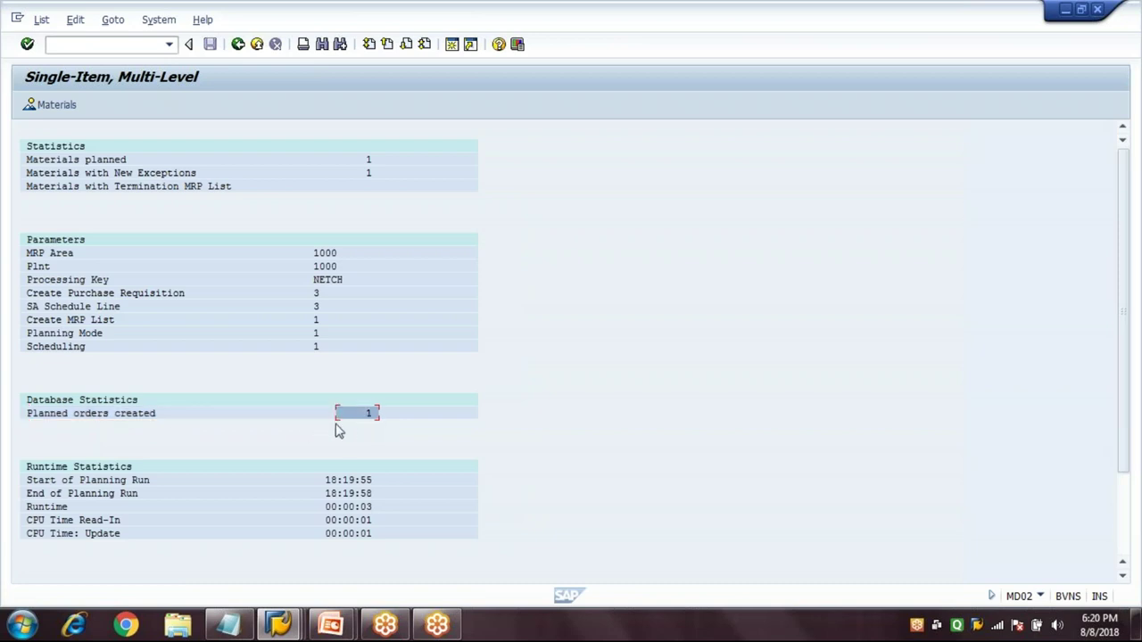
pyautogui.click(140, 420)
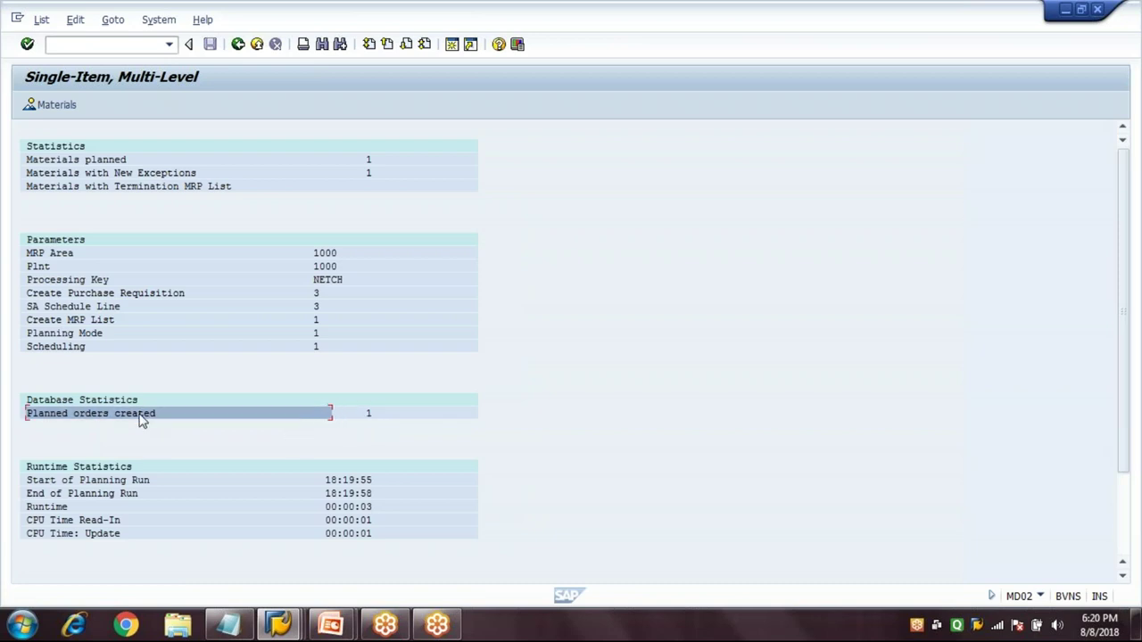
pyautogui.click(371, 419)
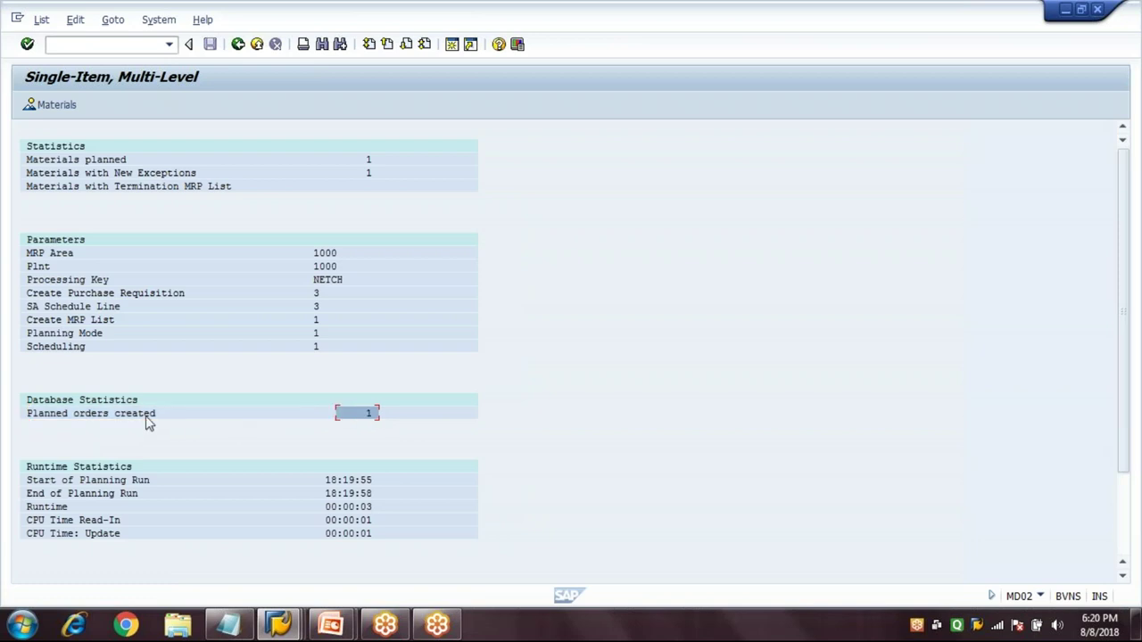
pyautogui.click(148, 421)
pyautogui.click(372, 420)
pyautogui.click(238, 46)
pyautogui.click(237, 47)
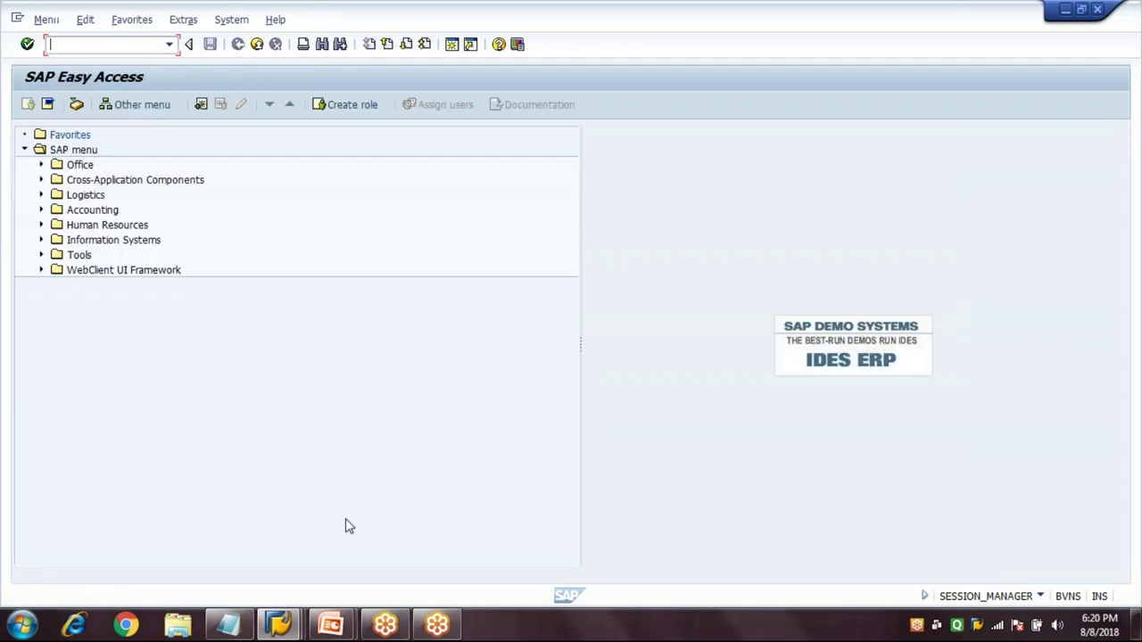
# Step: Switch to Notepad, append "- Planned Order is created" to line 6 and add "7.Planned Order is converted into PR - MD04"
pyautogui.click(230, 627)
pyautogui.write('lanned Order is created')
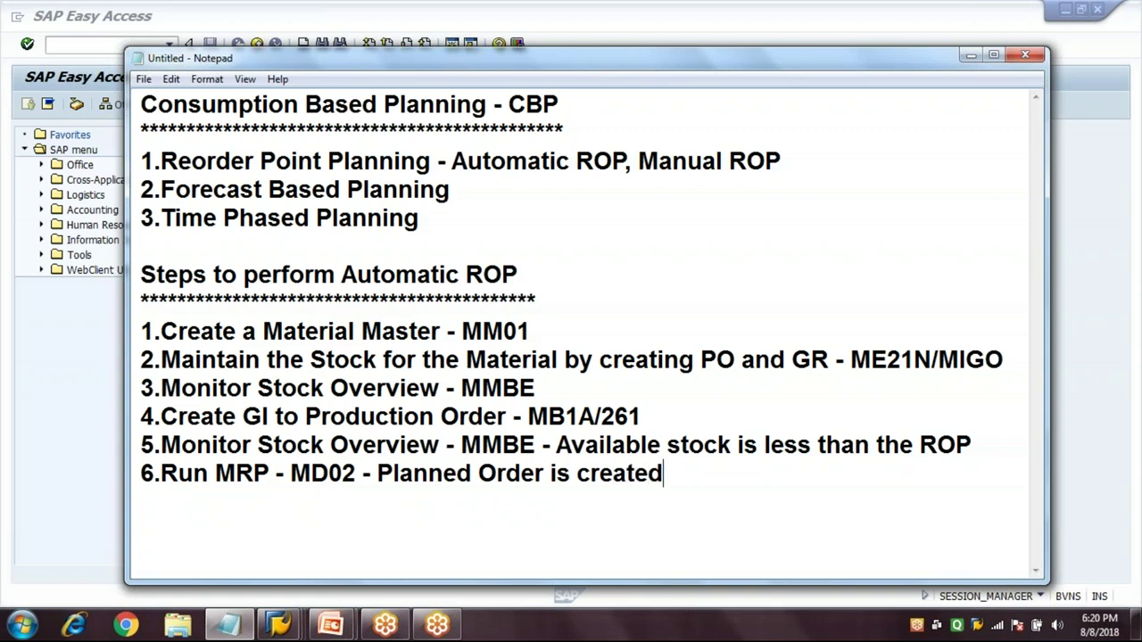
pyautogui.press('Return')
pyautogui.write('7.')
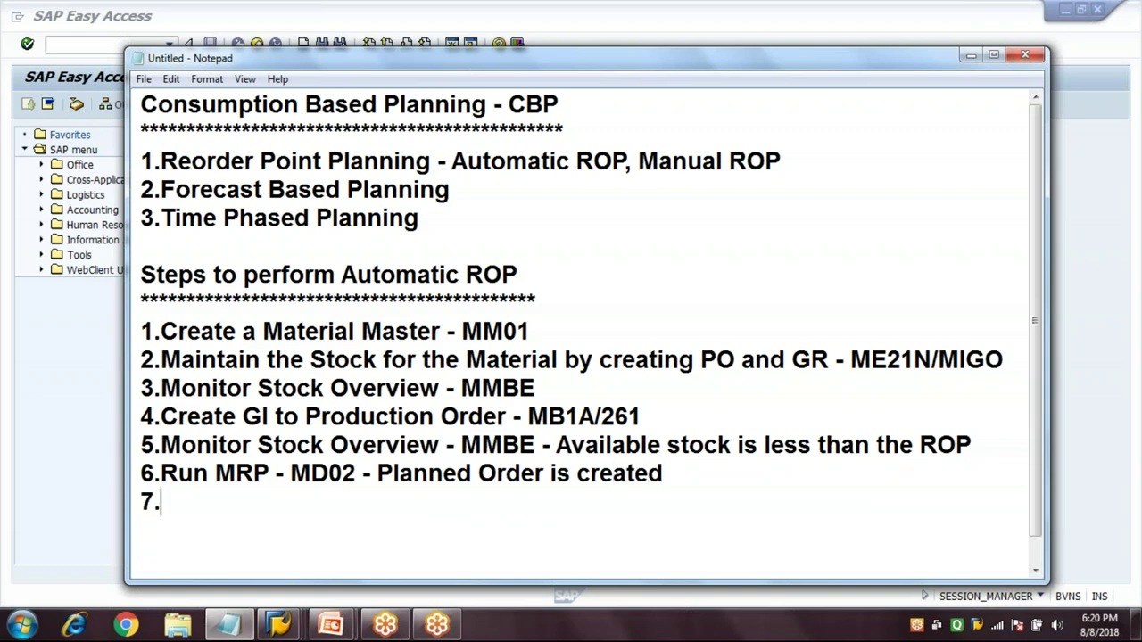
pyautogui.write('Planned Or')
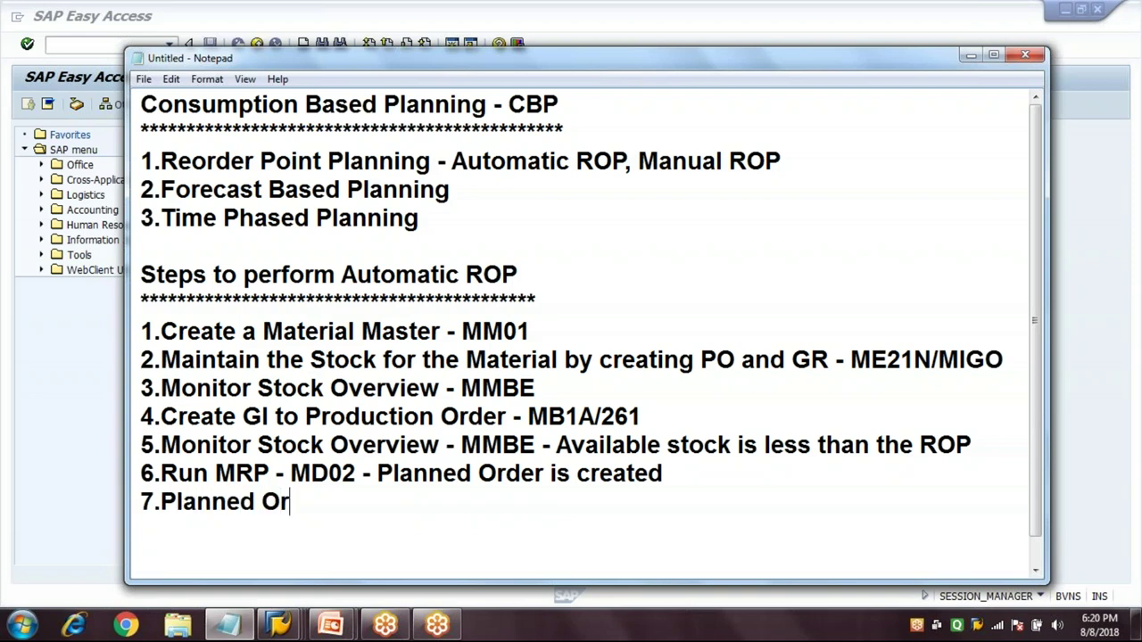
pyautogui.write('der is ')
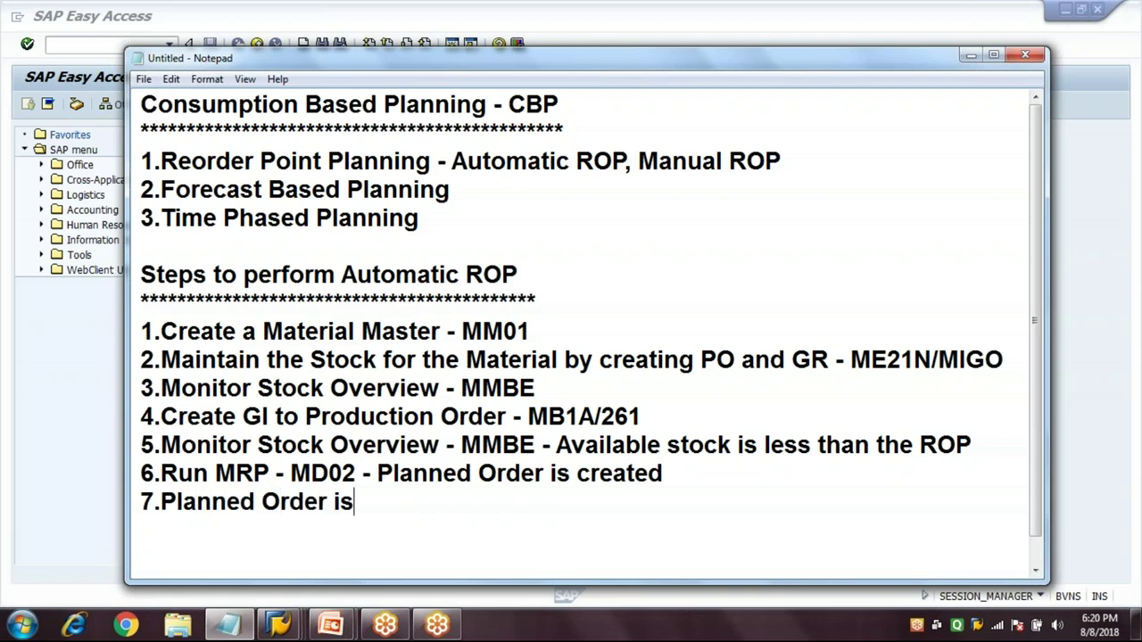
pyautogui.write('converted int')
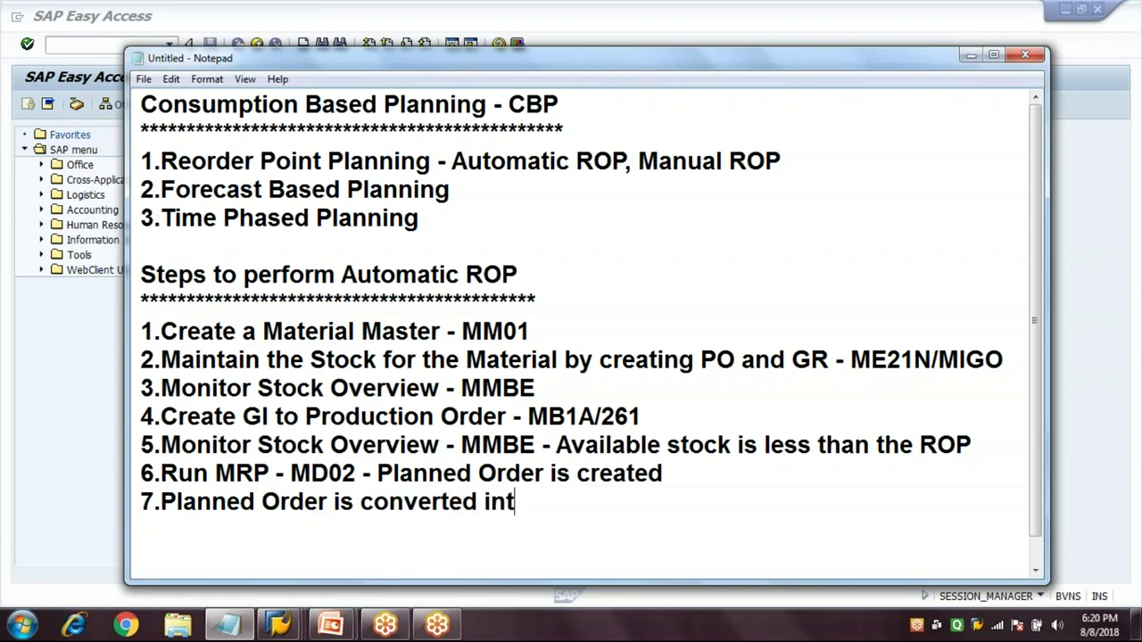
pyautogui.write('o PR - MD04')
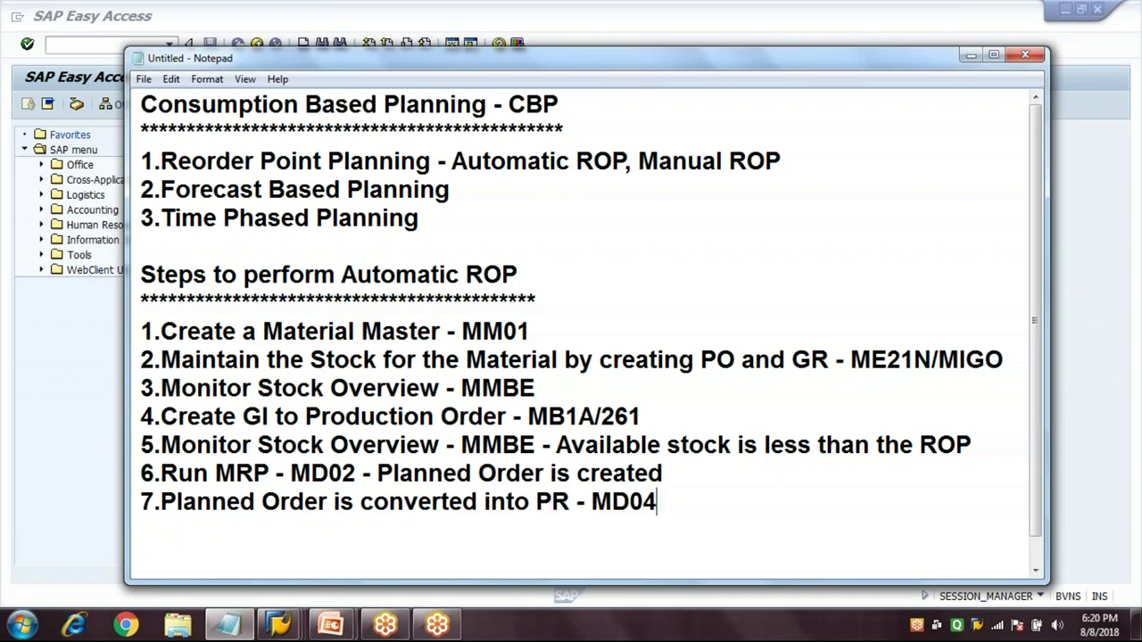
pyautogui.press('Return')
pyautogui.press('Return')
pyautogui.press('Return')
pyautogui.press('Return')
# Step: Switch to SAP and display the MD04 stock/requirements list for material 2112, MRP area 1000, plant 1000
pyautogui.click(138, 45)
pyautogui.write('MD04')
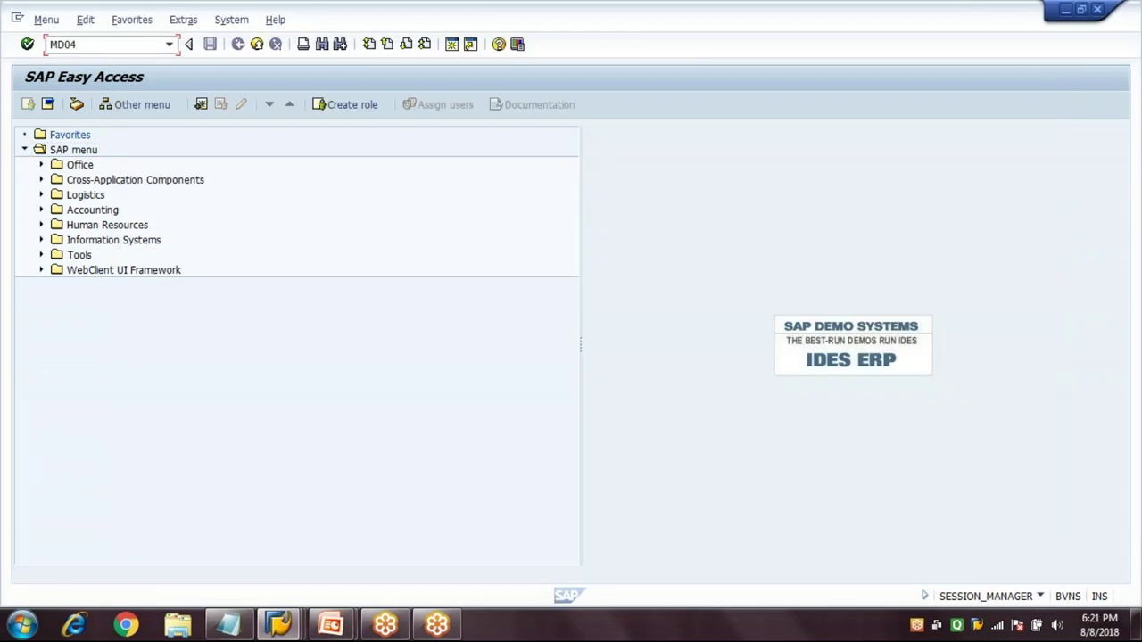
pyautogui.press('Return')
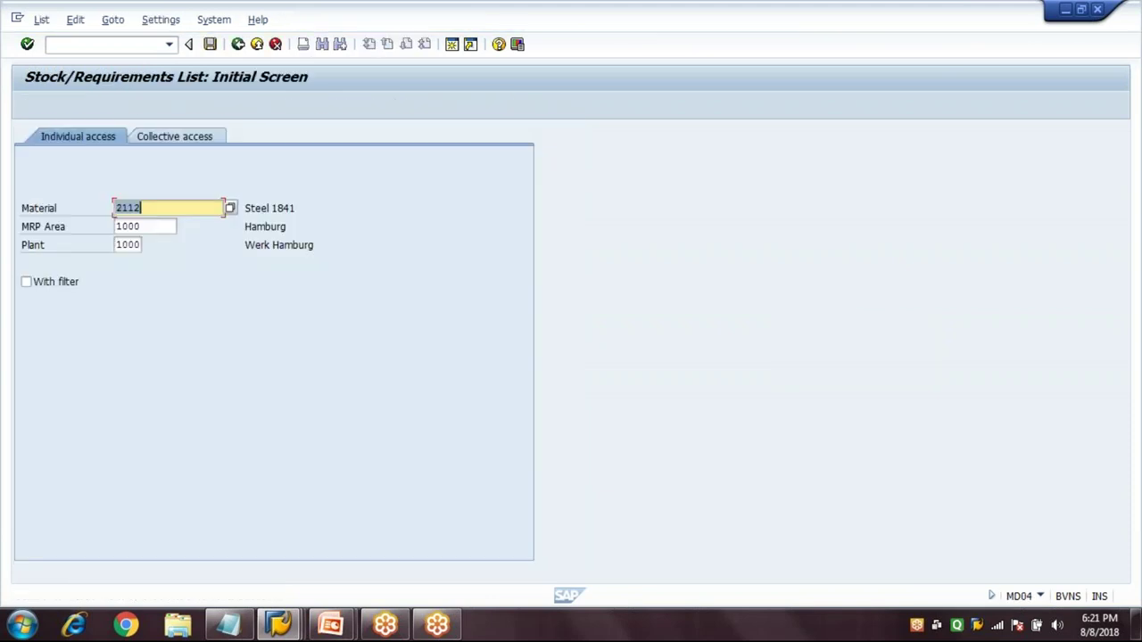
pyautogui.press('Tab')
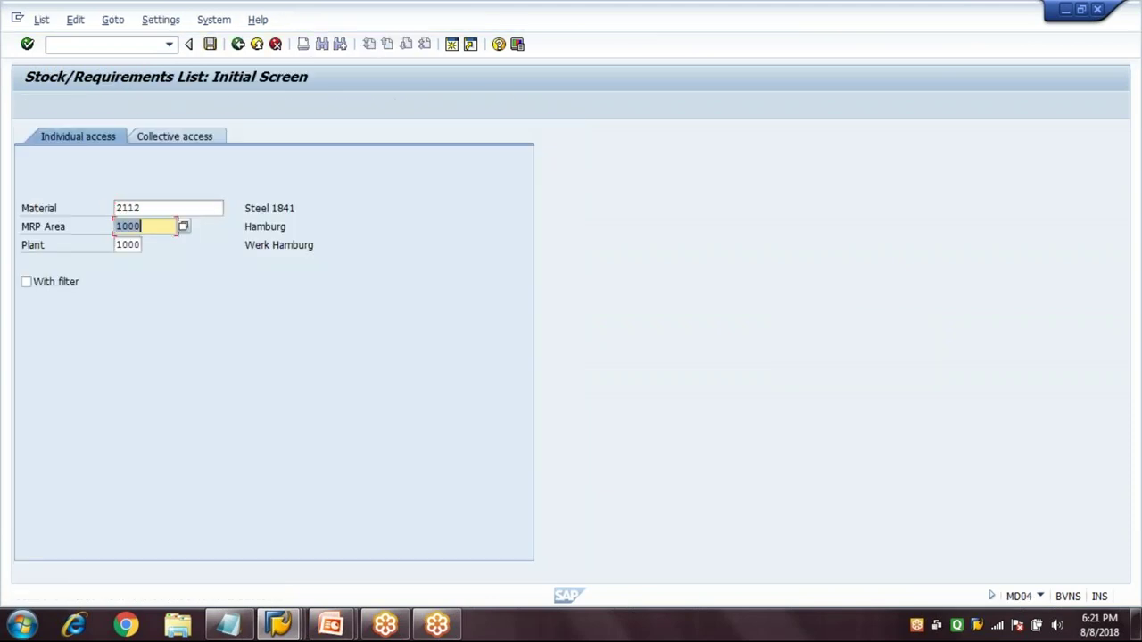
pyautogui.press('Tab')
pyautogui.hotkey('shift', 'Tab')
pyautogui.hotkey('shift', 'Tab')
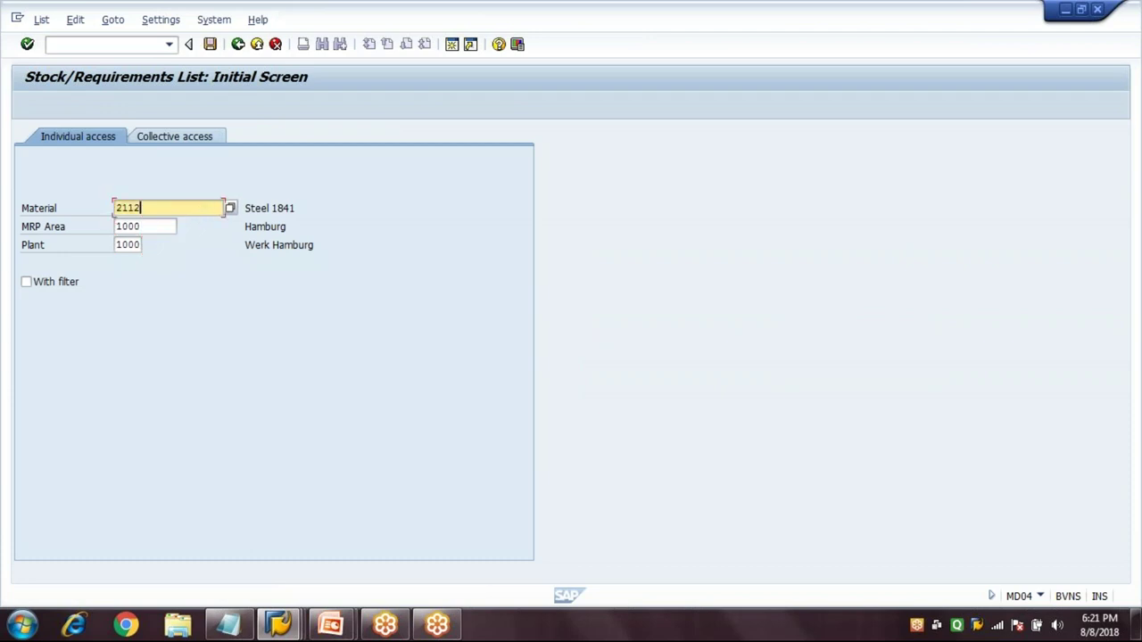
pyautogui.press('Return')
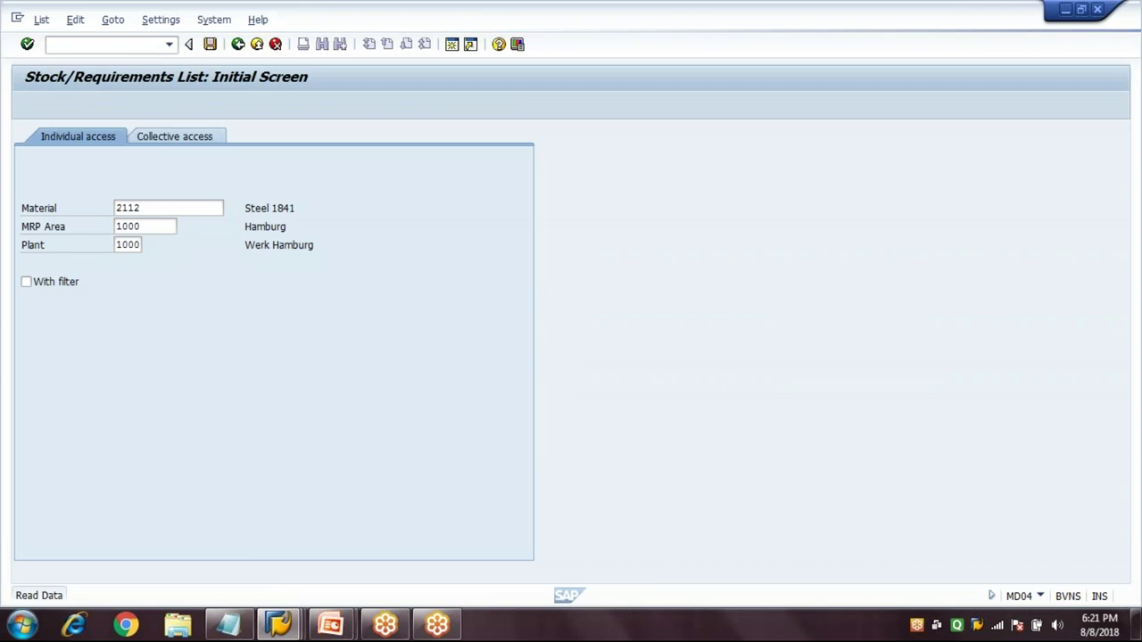
# Step: Expand the header details and compare the available stock quantity with the reorder point
pyautogui.click(186, 244)
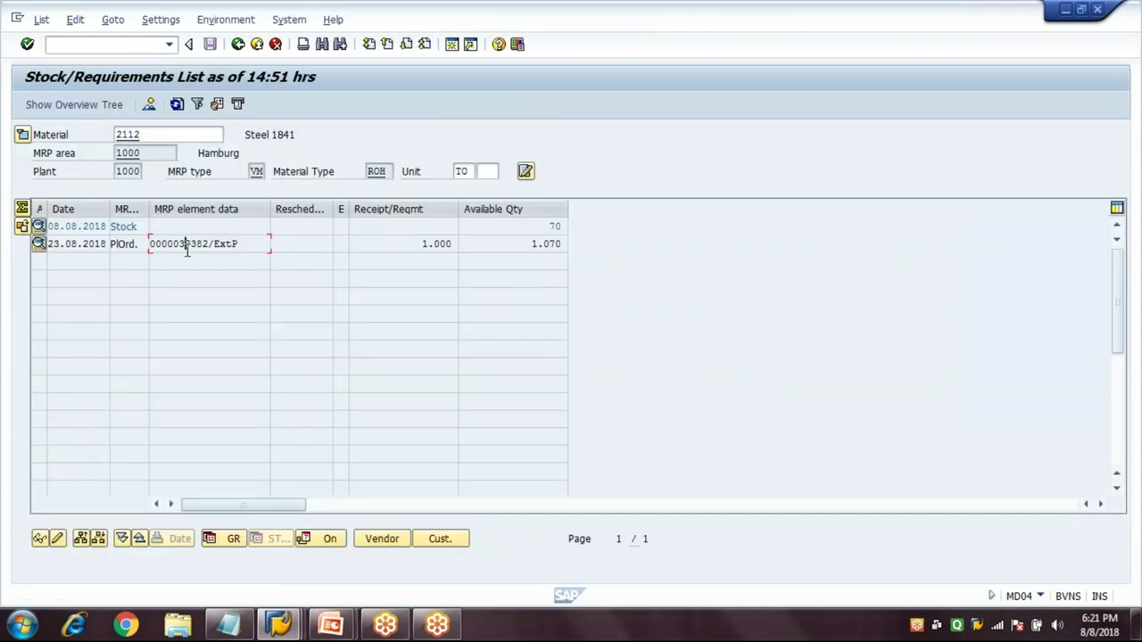
pyautogui.click(23, 136)
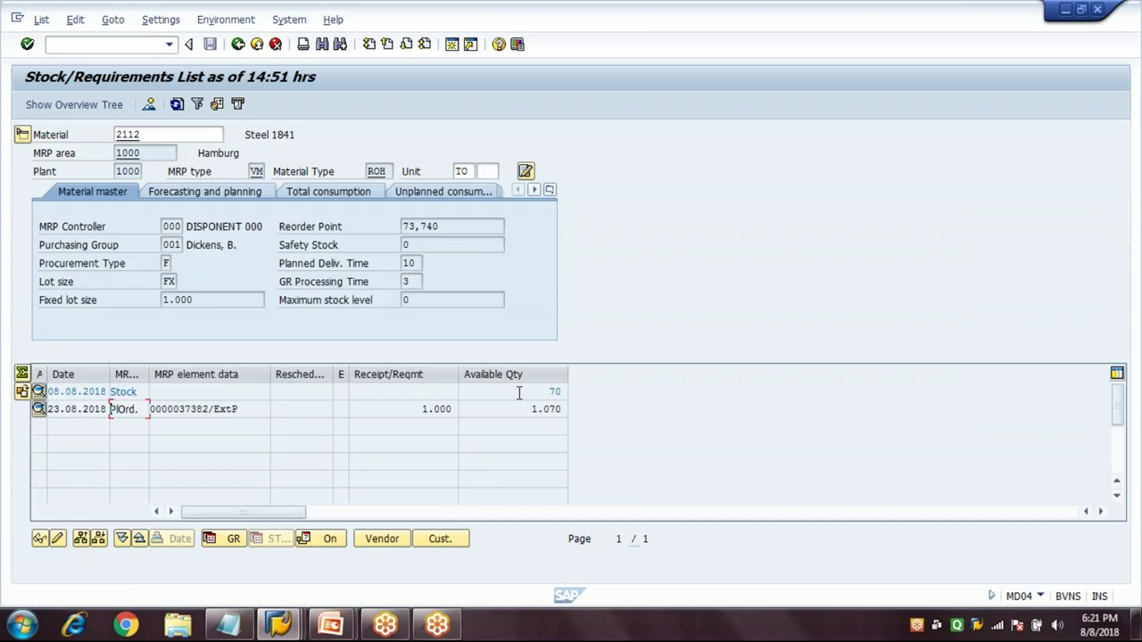
pyautogui.click(551, 392)
pyautogui.click(450, 226)
pyautogui.moveTo(439, 225); pyautogui.dragTo(404, 225)
# Step: Examine the planned order's MRP element data and its receipt quantity in the requirements list
pyautogui.click(194, 408)
pyautogui.press('Left')
pyautogui.press('Left')
pyautogui.press('Left')
pyautogui.press('Left')
pyautogui.press('Left')
pyautogui.press('Left')
pyautogui.press('Left')
pyautogui.press('Left')
pyautogui.press('Tab')
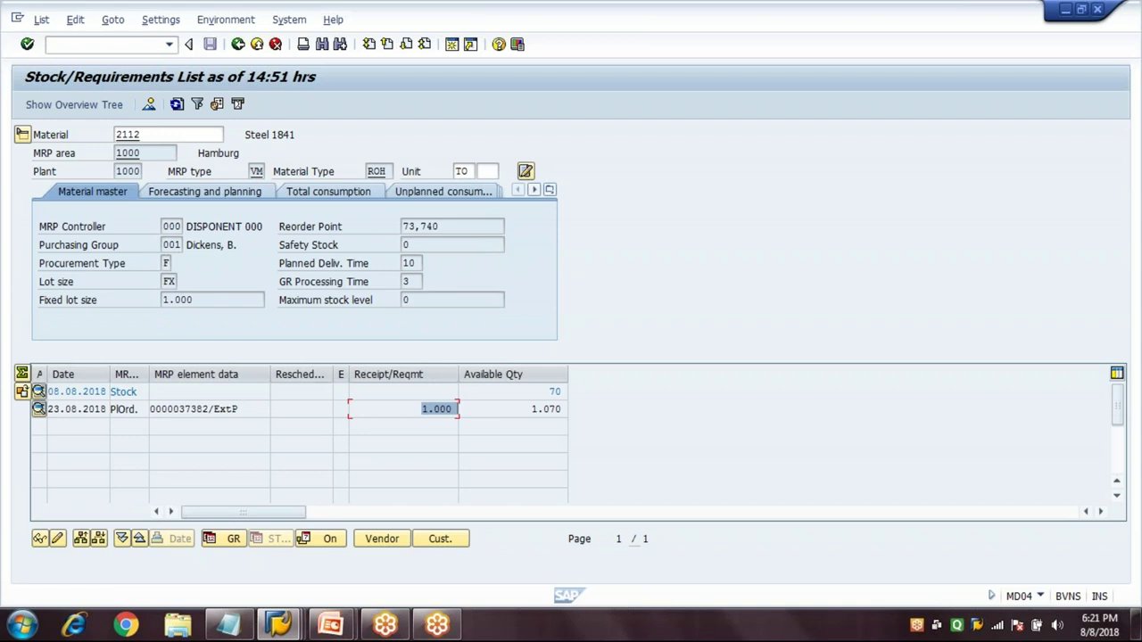
# Step: Check the fixed lot size in the material master data and collapse the header details
pyautogui.click(176, 300)
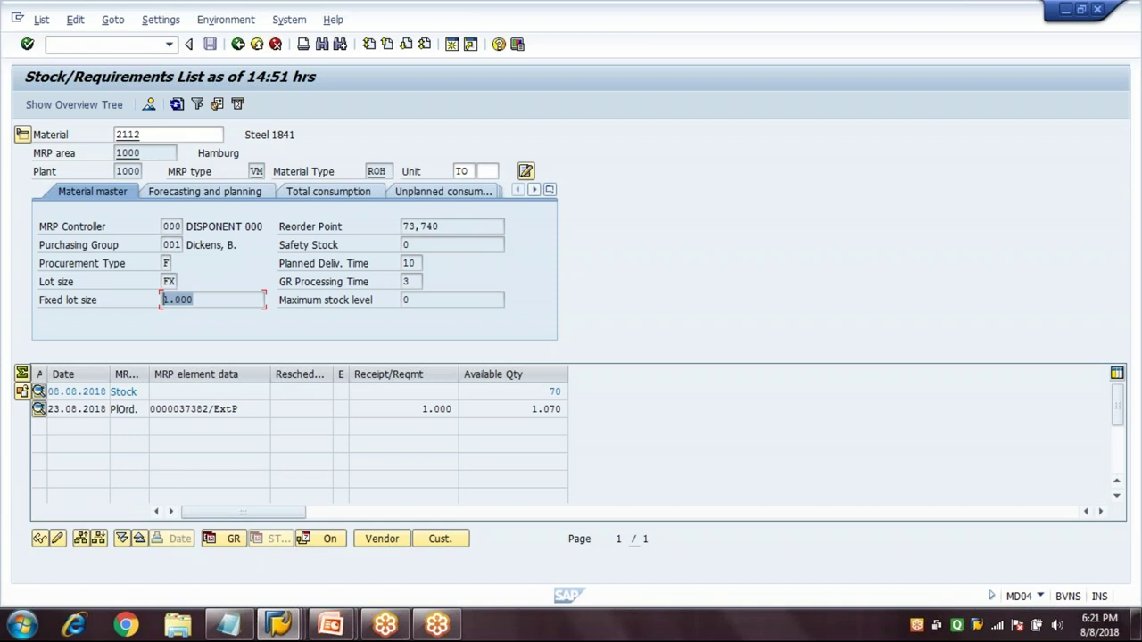
pyautogui.click(82, 303)
pyautogui.click(216, 302)
pyautogui.click(22, 135)
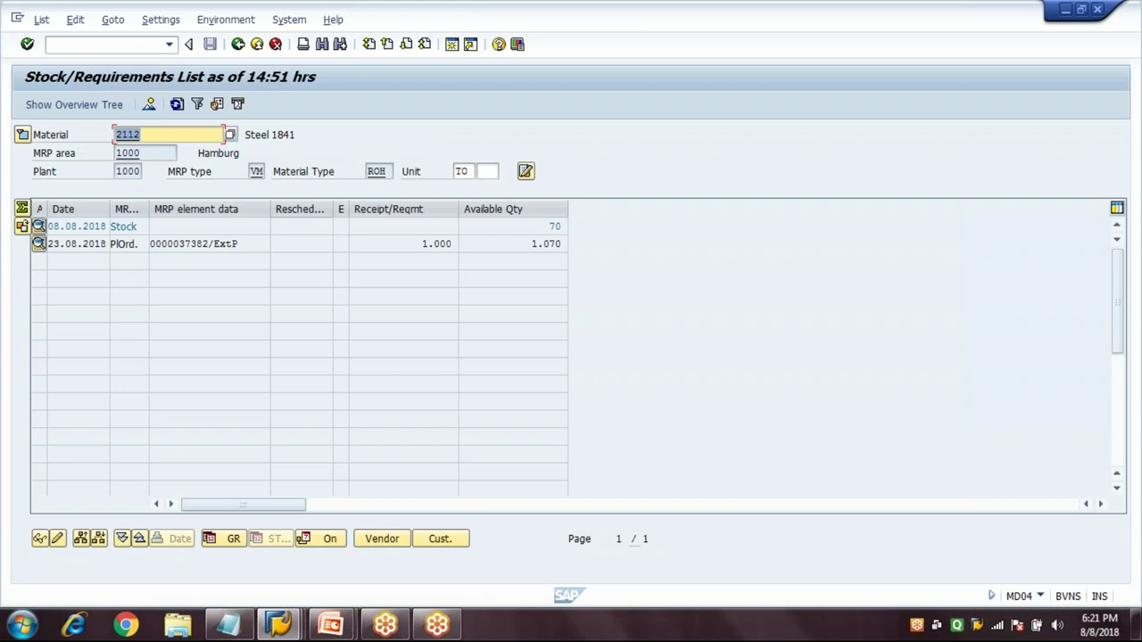
# Step: Open the additional data for the planned order, reposition the dialog and select the planned order number
pyautogui.click(188, 242)
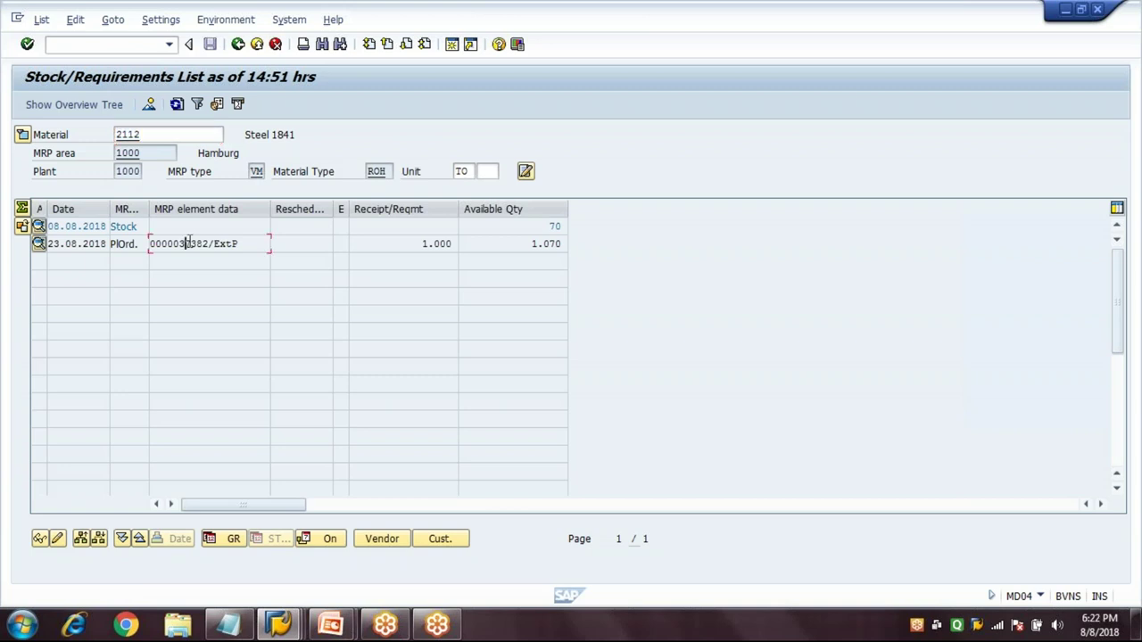
pyautogui.doubleClick(189, 243)
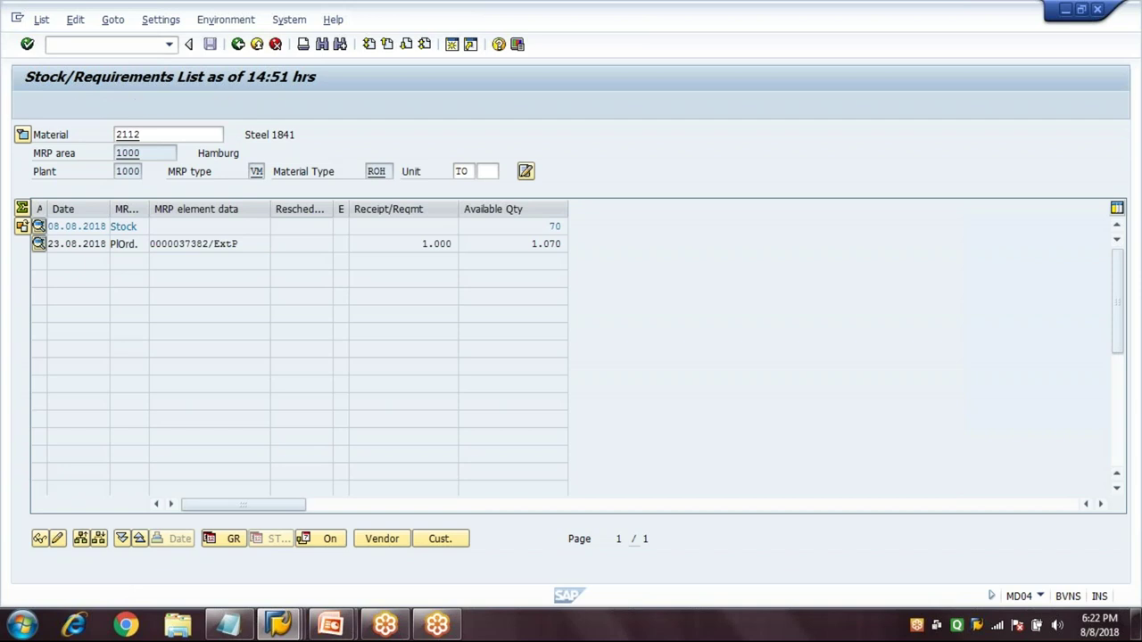
pyautogui.moveTo(230, 263); pyautogui.dragTo(286, 209)
pyautogui.moveTo(147, 237); pyautogui.dragTo(206, 236)
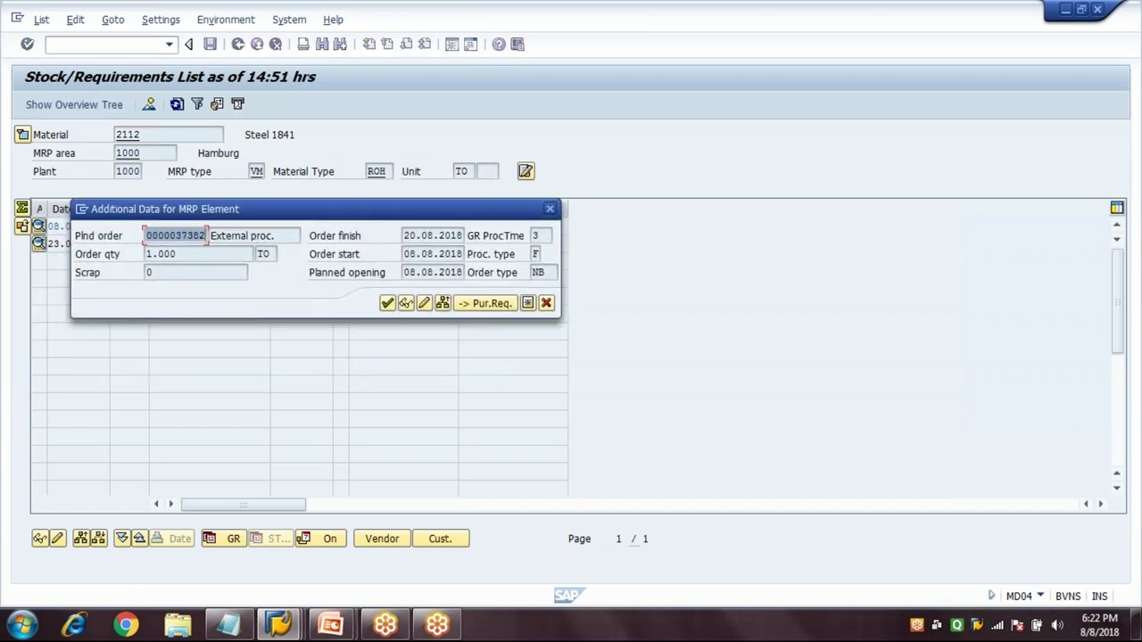
# Step: Convert the planned order into a purchase requisition with a converted quantity of 1.000 TO and save it
pyautogui.click(536, 254)
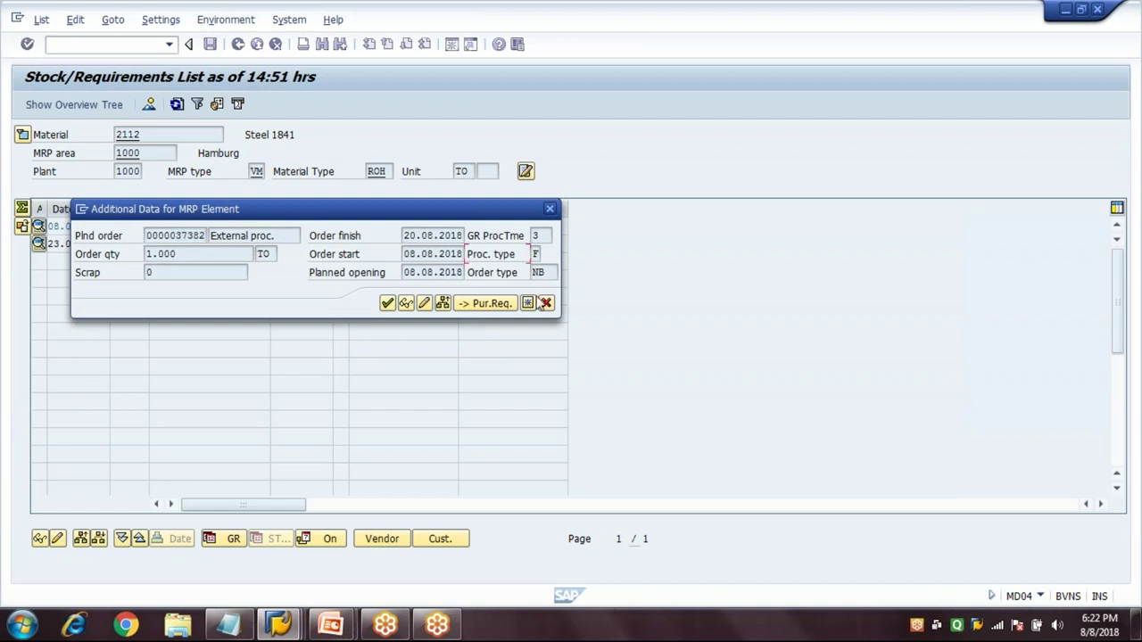
pyautogui.click(473, 306)
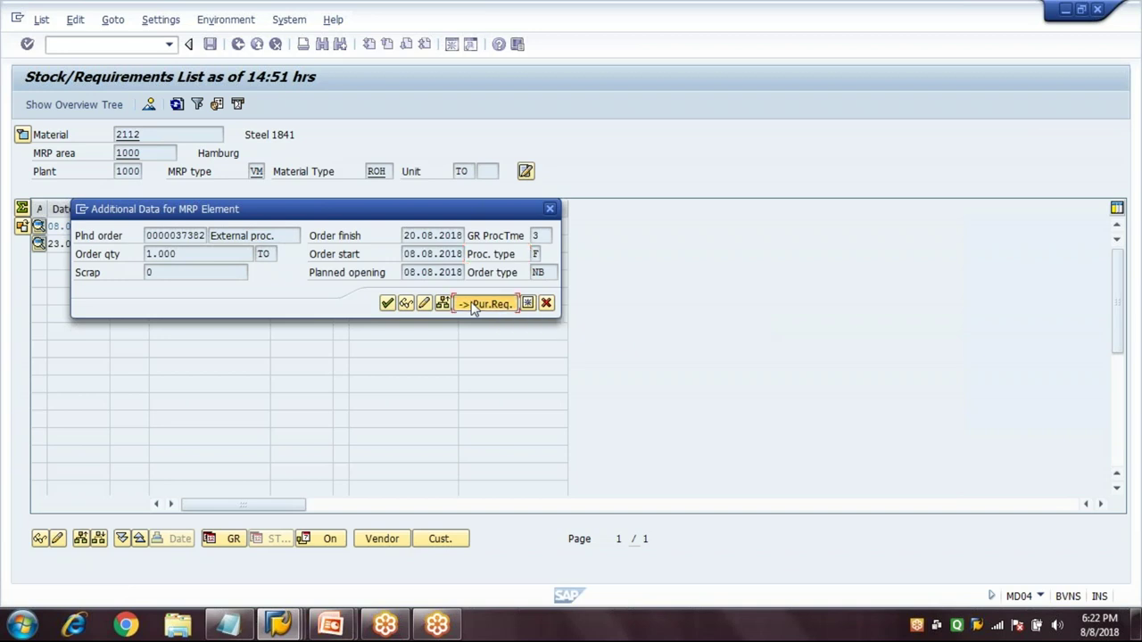
pyautogui.click(473, 306)
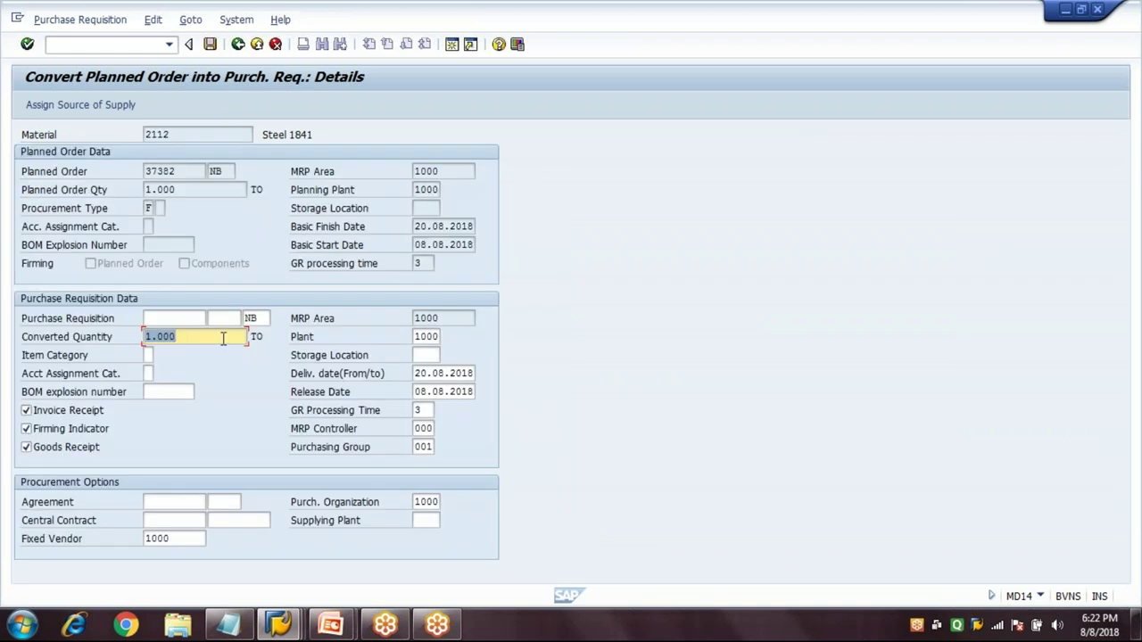
pyautogui.click(223, 338)
pyautogui.moveTo(192, 336); pyautogui.dragTo(146, 337)
pyautogui.click(204, 340)
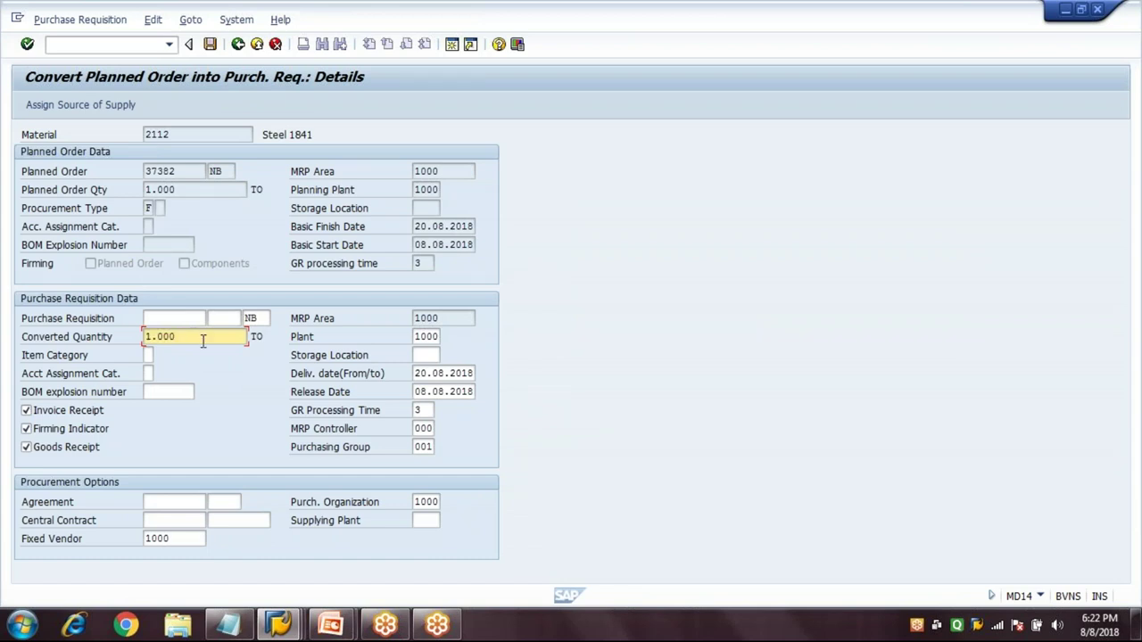
pyautogui.click(211, 45)
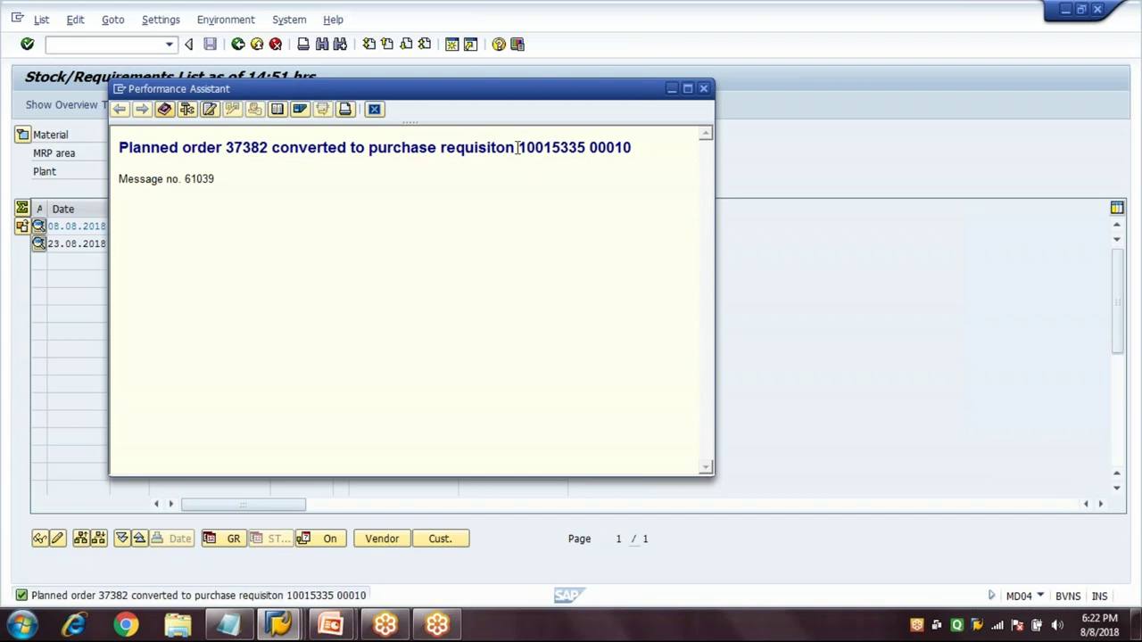
# Step: Check the requisition number in the conversion message, then refresh the stock/requirements list and examine the requisition's date and MRP element data
pyautogui.doubleClick(586, 156)
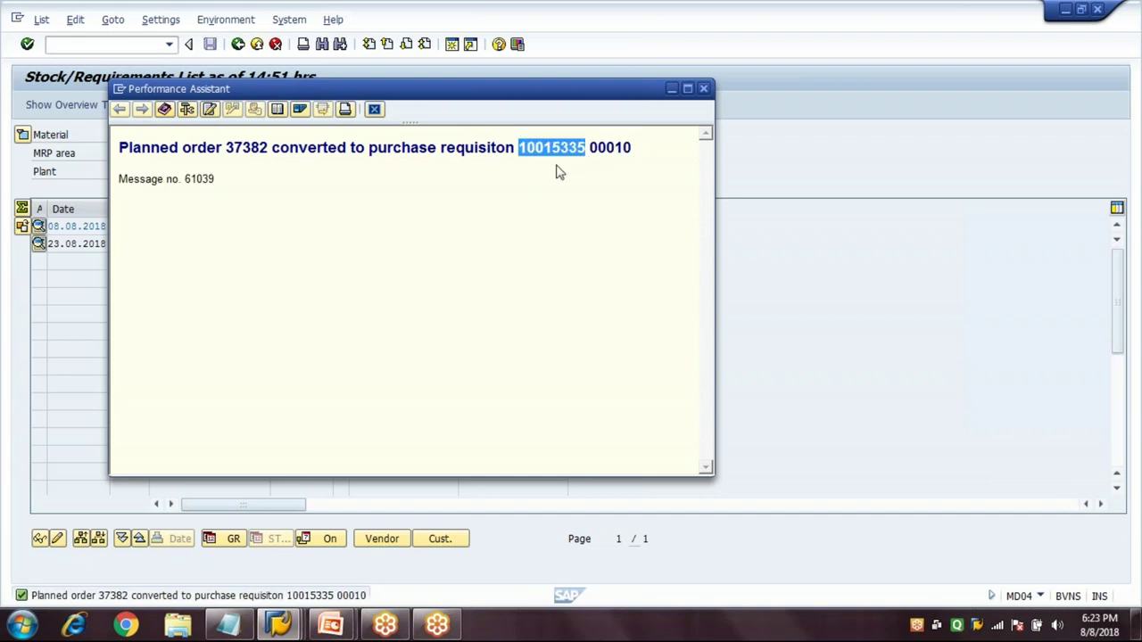
pyautogui.click(558, 171)
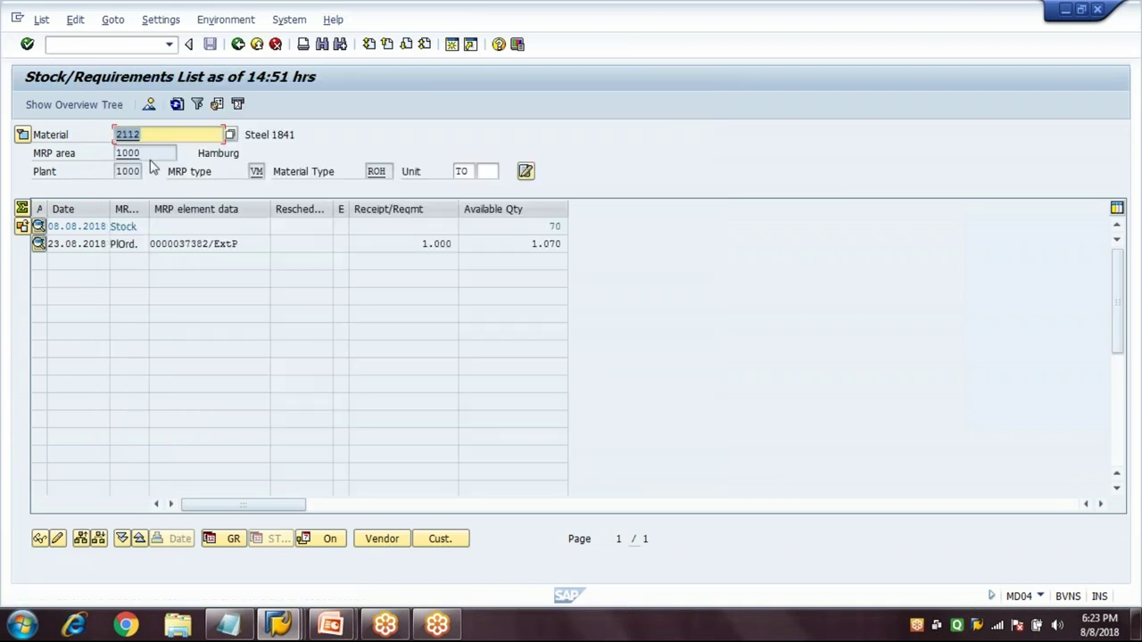
pyautogui.click(177, 104)
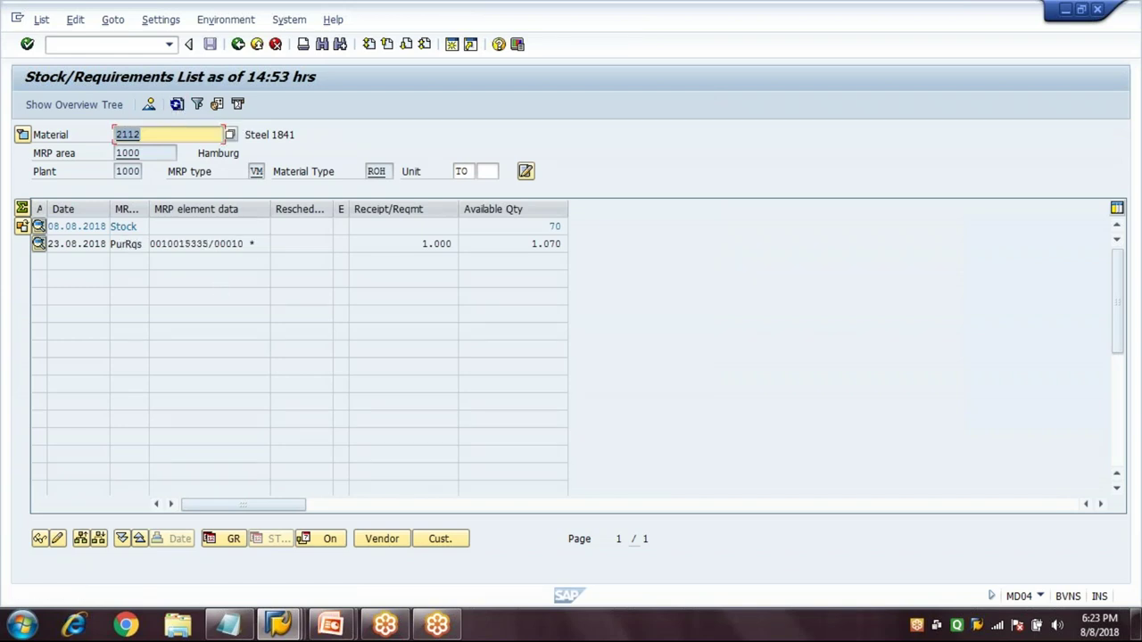
pyautogui.moveTo(259, 246); pyautogui.dragTo(99, 253)
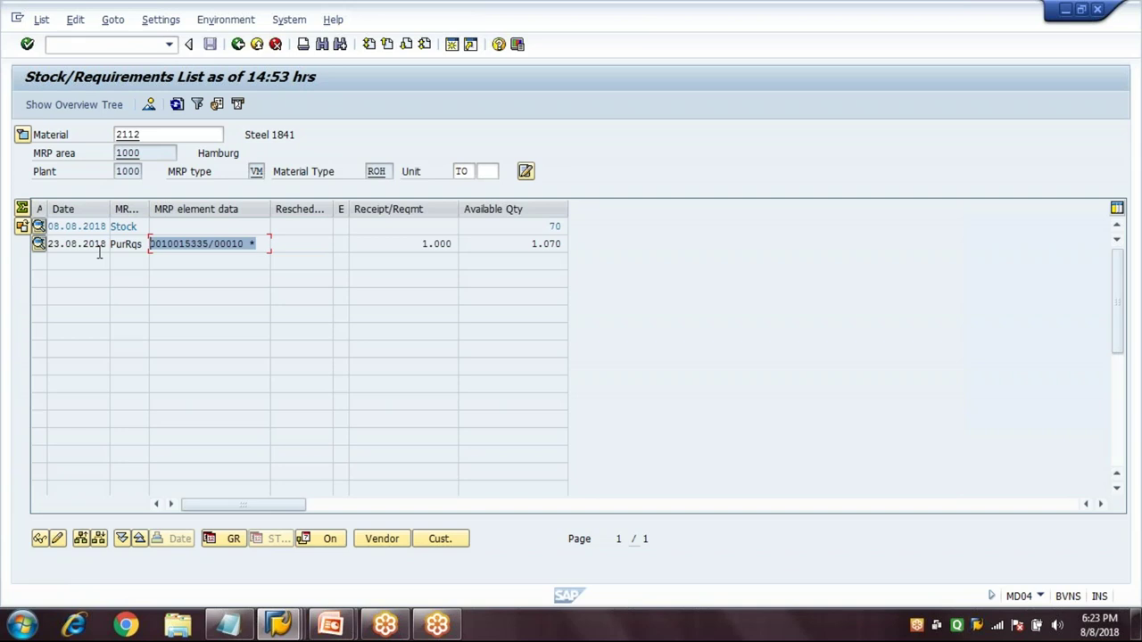
pyautogui.click(95, 244)
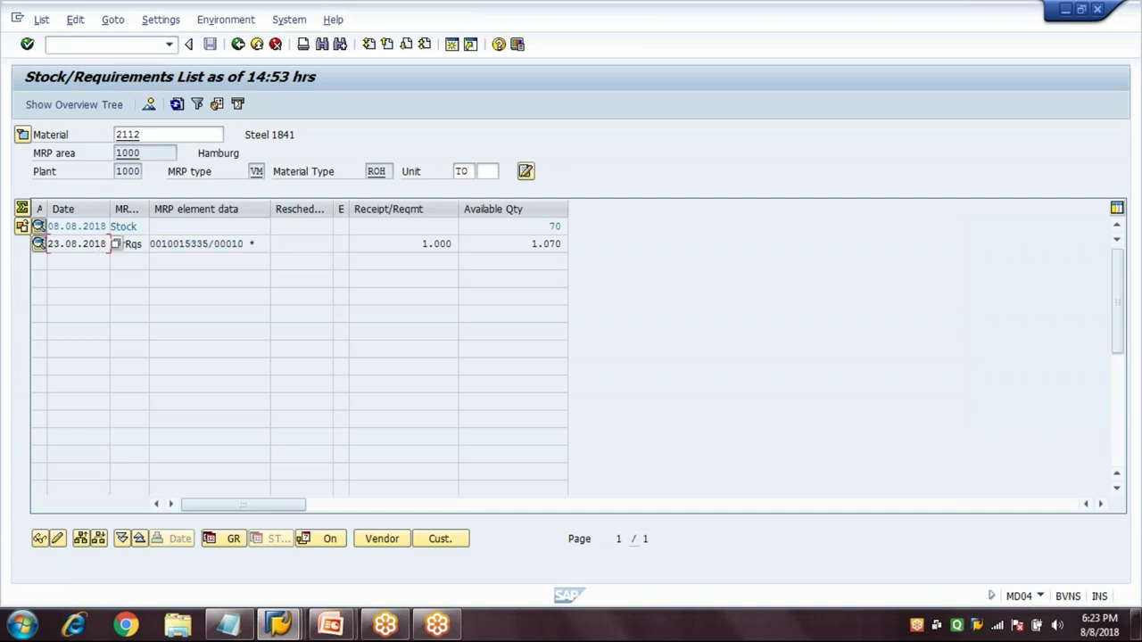
pyautogui.click(192, 243)
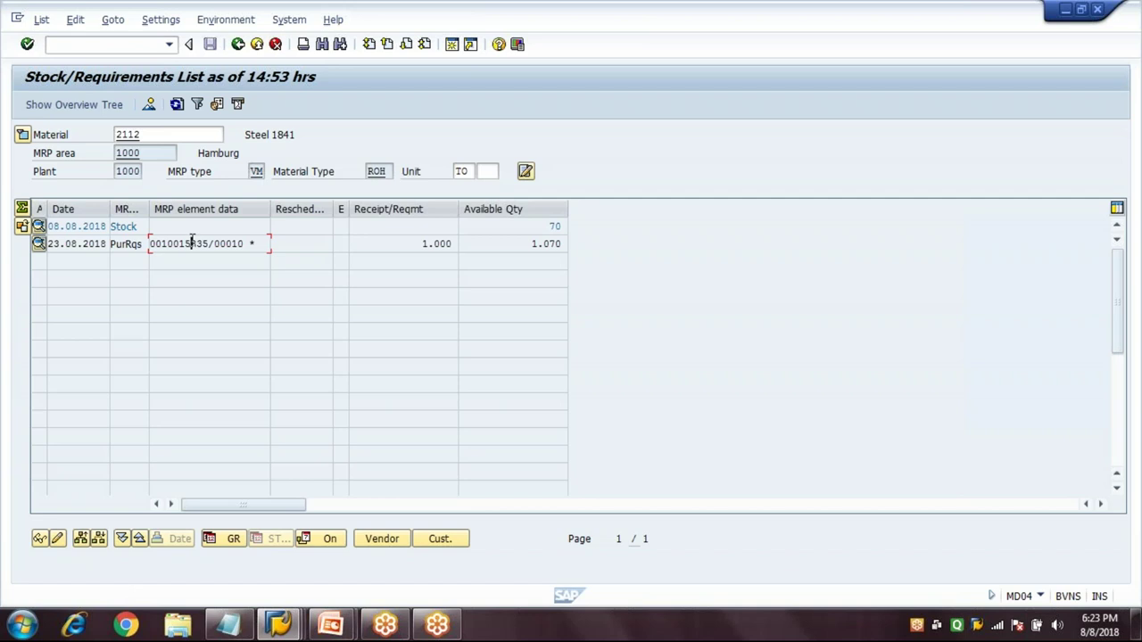
# Step: Switch to the Notepad step list and add the line "8.Create PO wref to PR - ME21N"
pyautogui.click(230, 626)
pyautogui.press('Return')
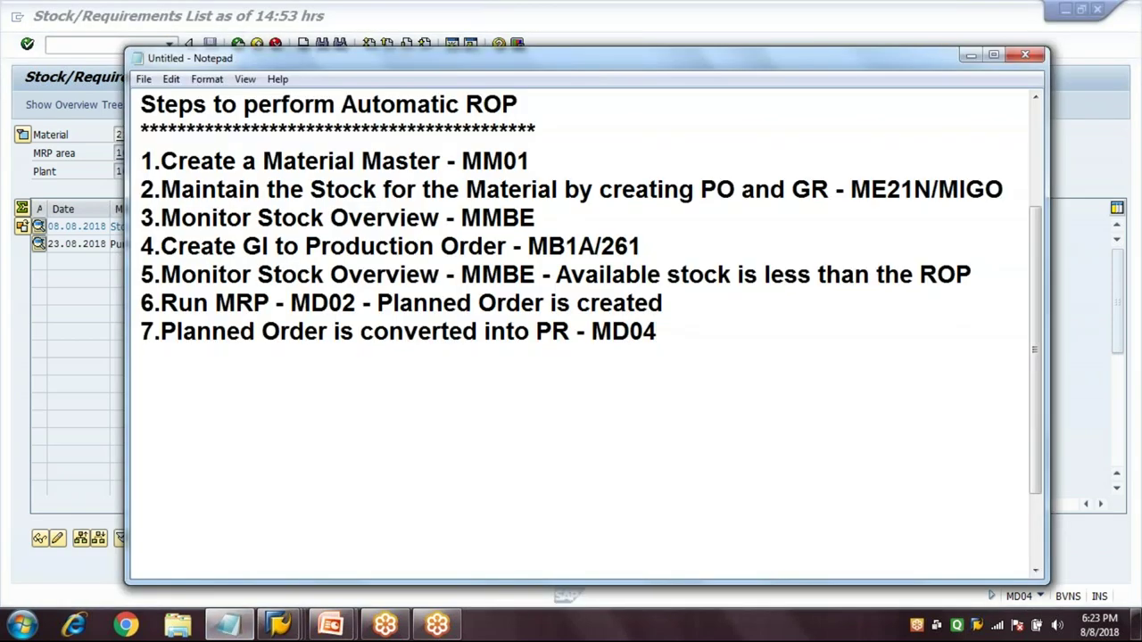
pyautogui.write('8.Create P')
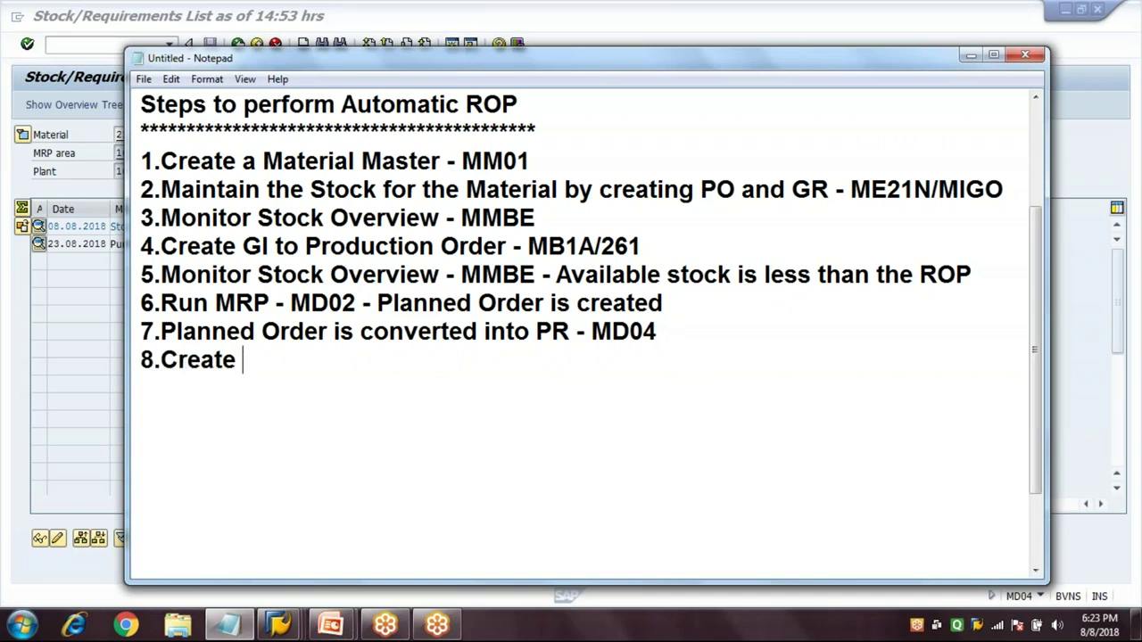
pyautogui.write('O wref to P')
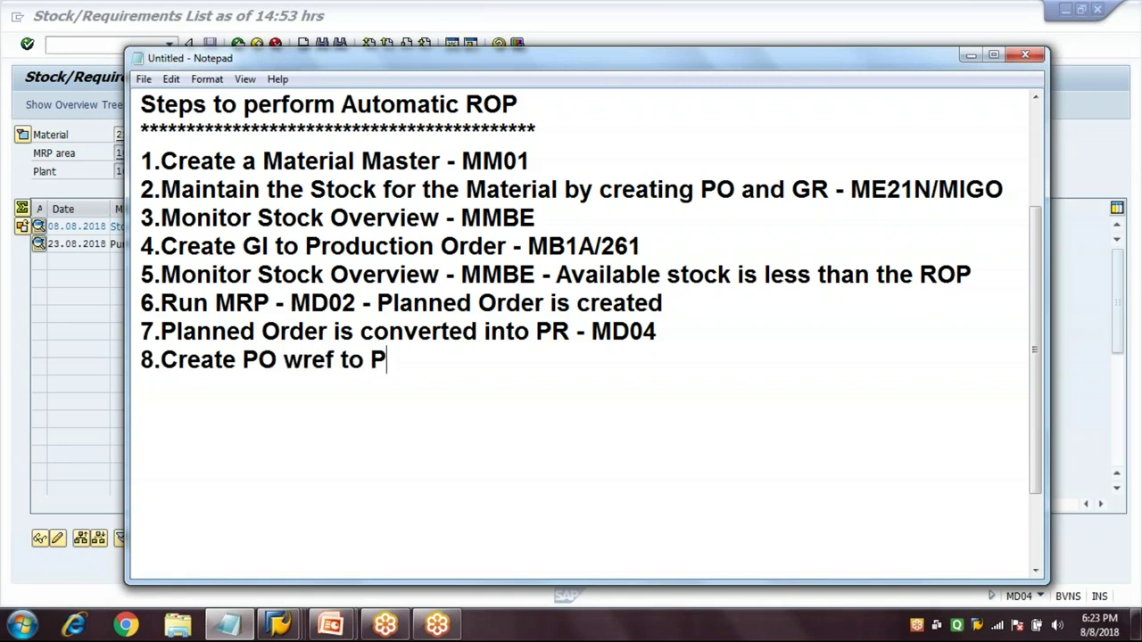
pyautogui.write('R - ME21N')
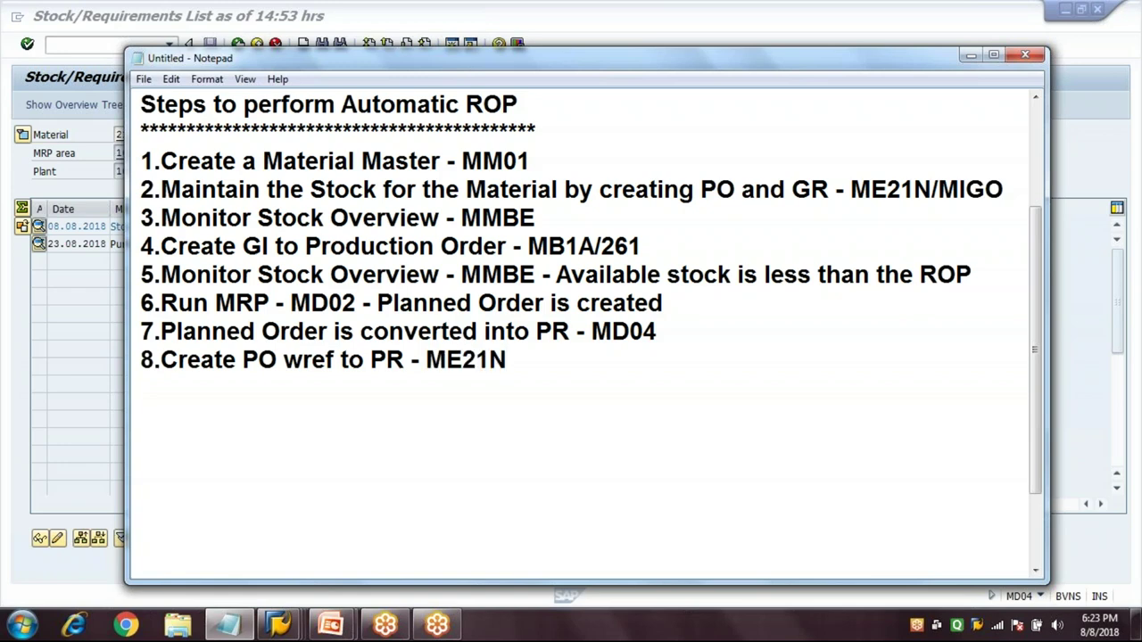
# Step: Return to SAP, start converting the purchase requisition into a purchase order and adopt the open requisition into it
pyautogui.click(85, 342)
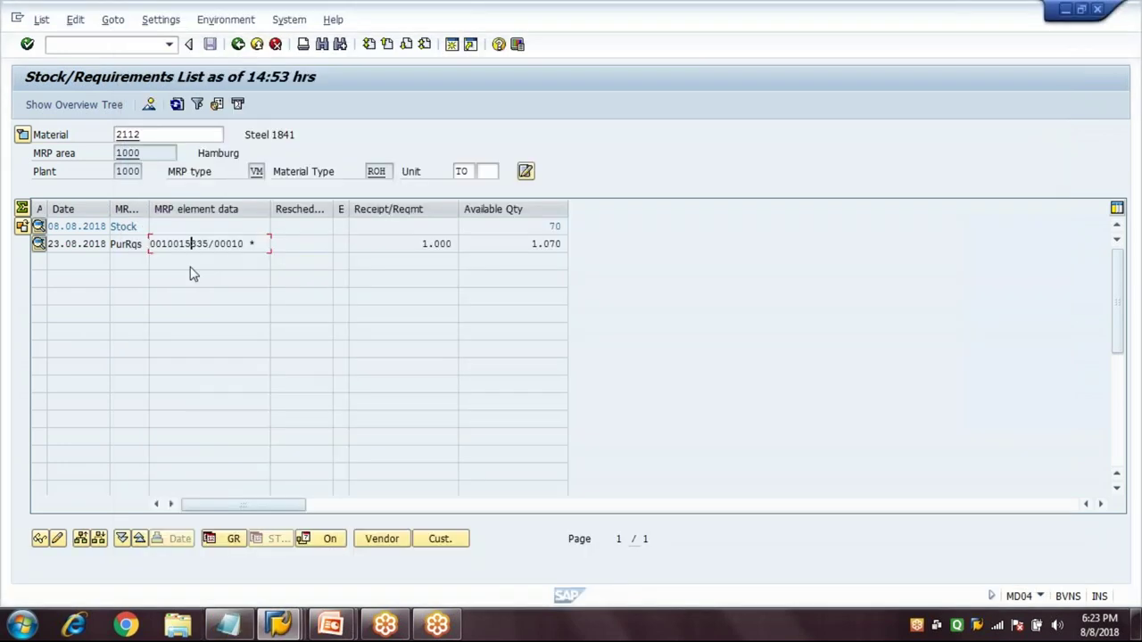
pyautogui.doubleClick(185, 242)
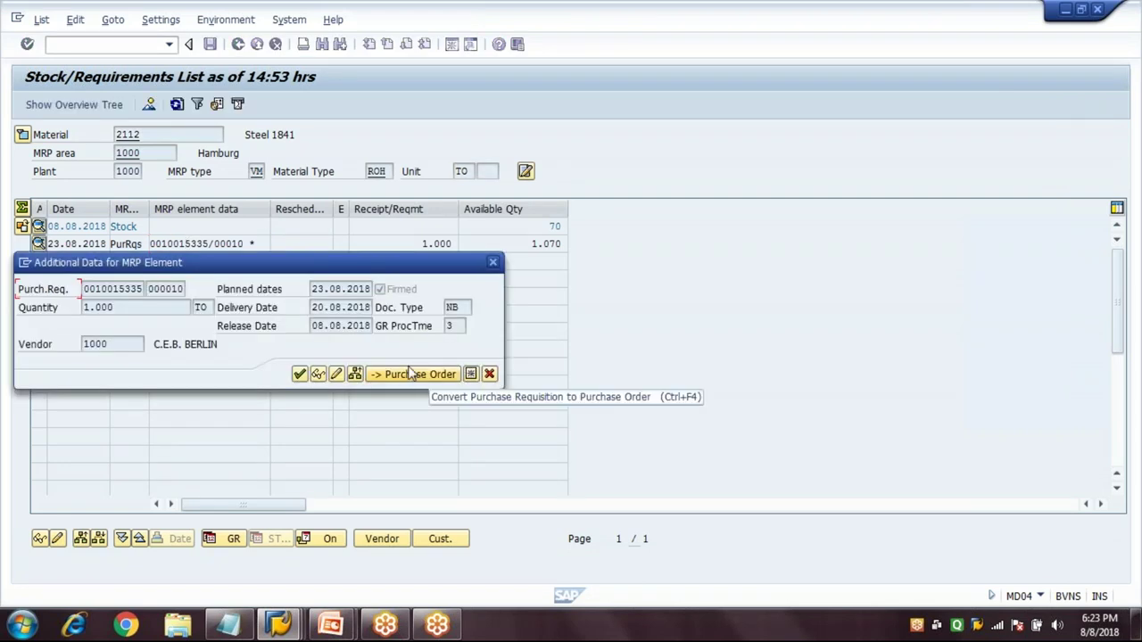
pyautogui.click(409, 375)
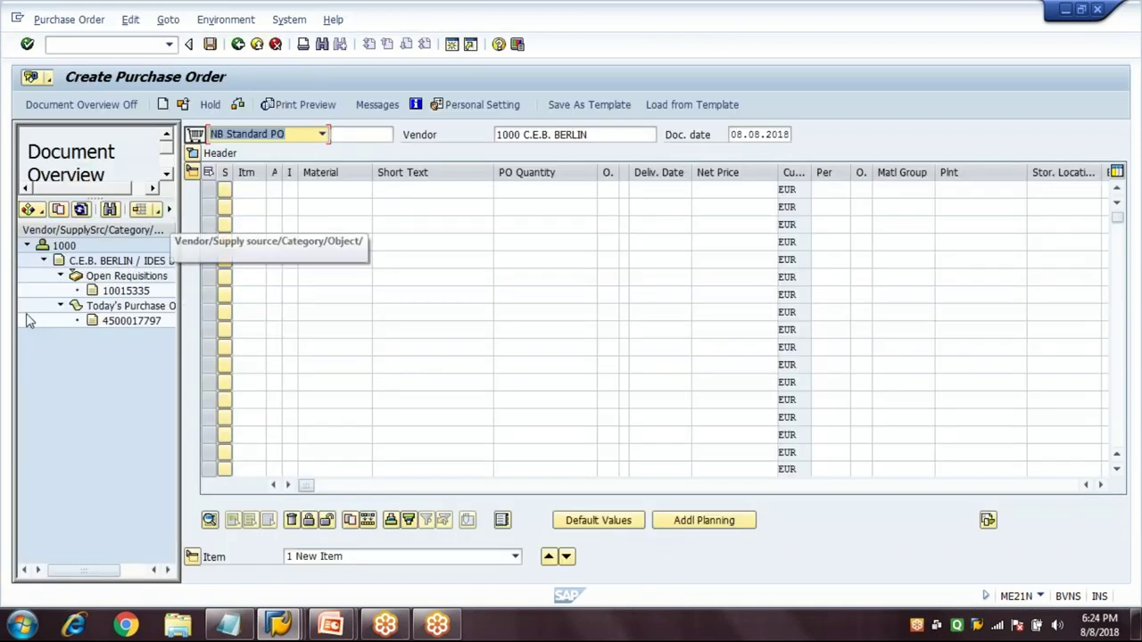
pyautogui.click(61, 308)
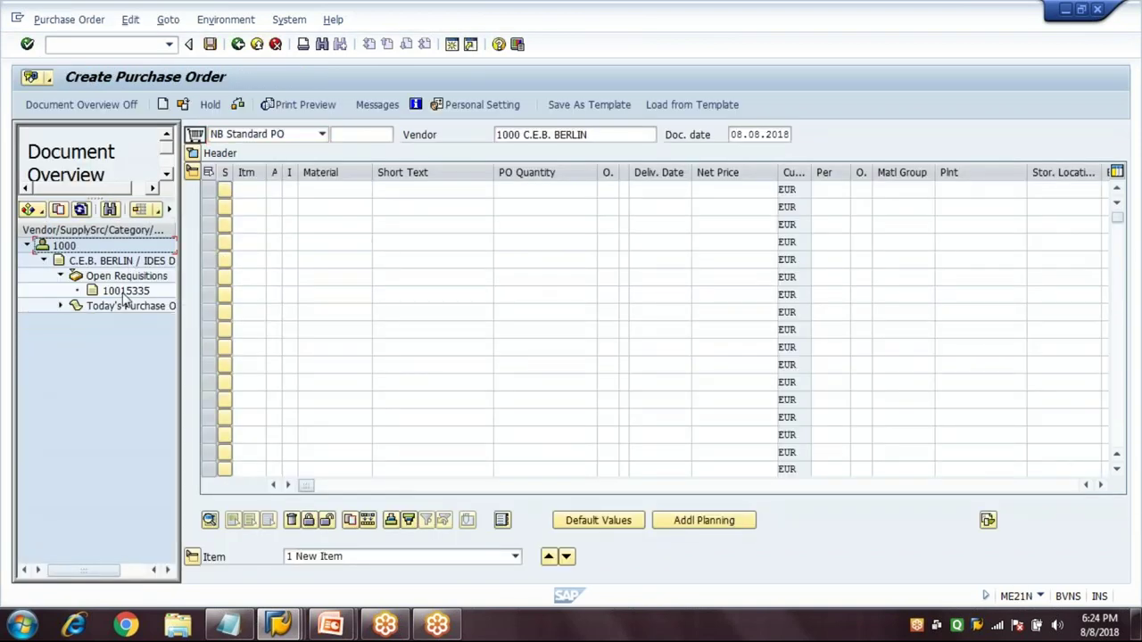
pyautogui.click(123, 291)
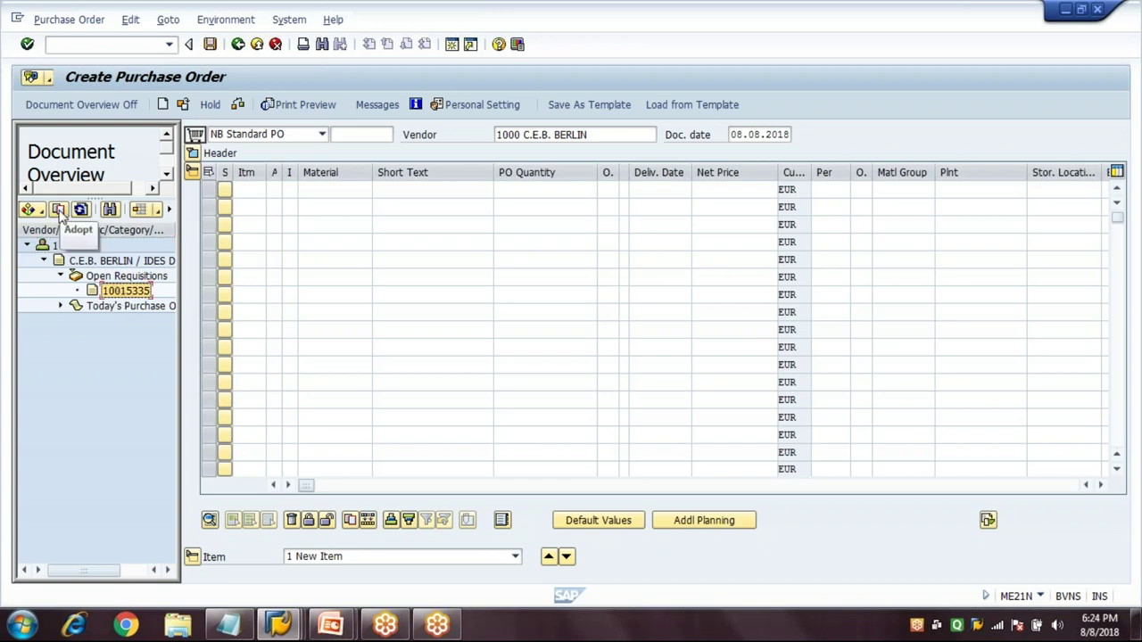
pyautogui.click(60, 217)
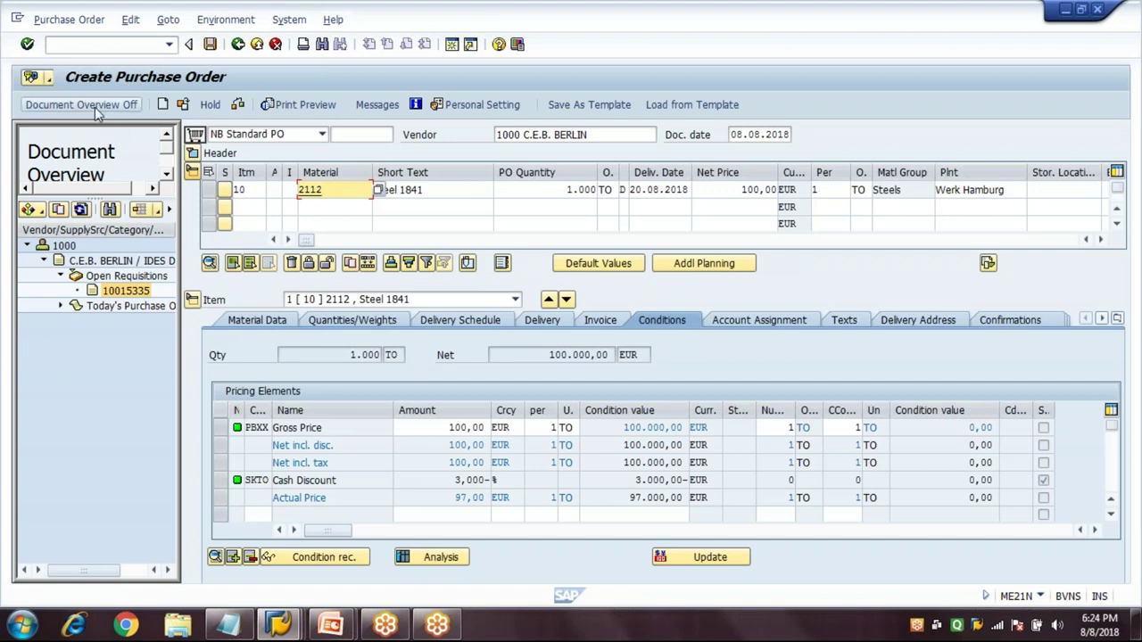
# Step: Hide the document overview, set the Steel 1841 item's storage location to 0001 and save the purchase order
pyautogui.click(82, 104)
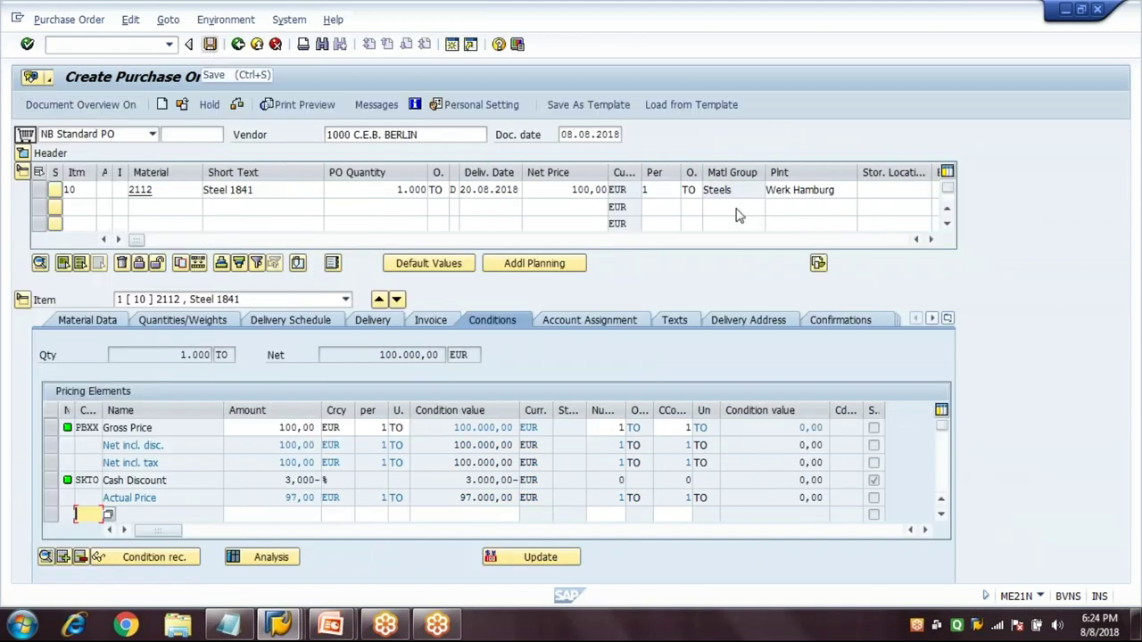
pyautogui.click(881, 190)
pyautogui.write('0001')
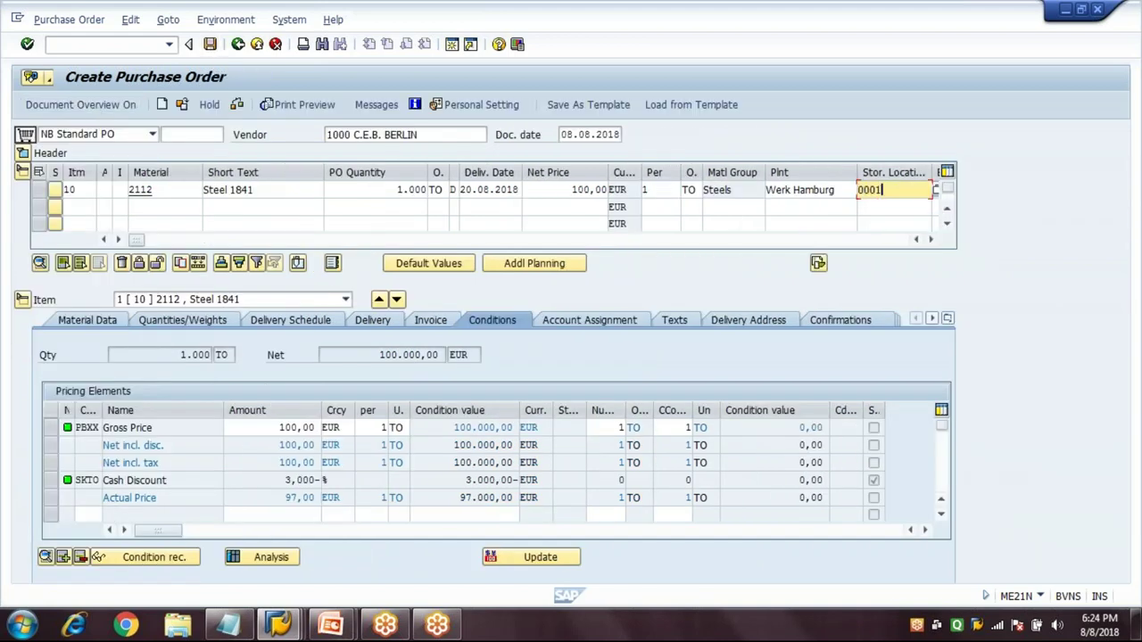
pyautogui.click(211, 47)
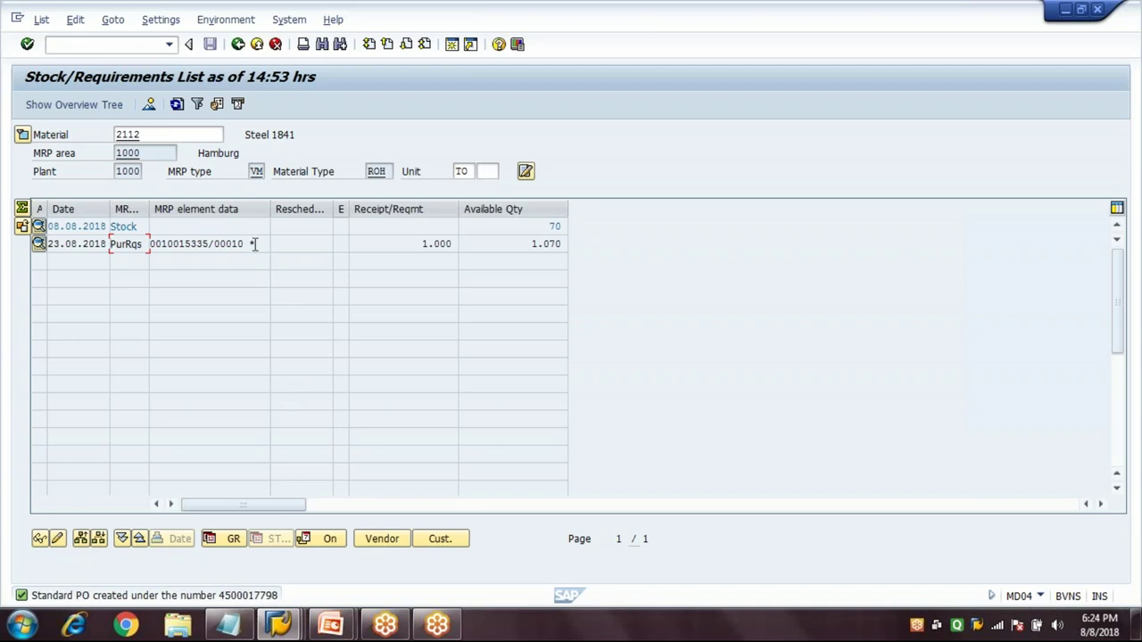
# Step: Refresh the stock/requirements list and examine the MRP element data that replaces the purchase requisition
pyautogui.moveTo(254, 244); pyautogui.dragTo(150, 243)
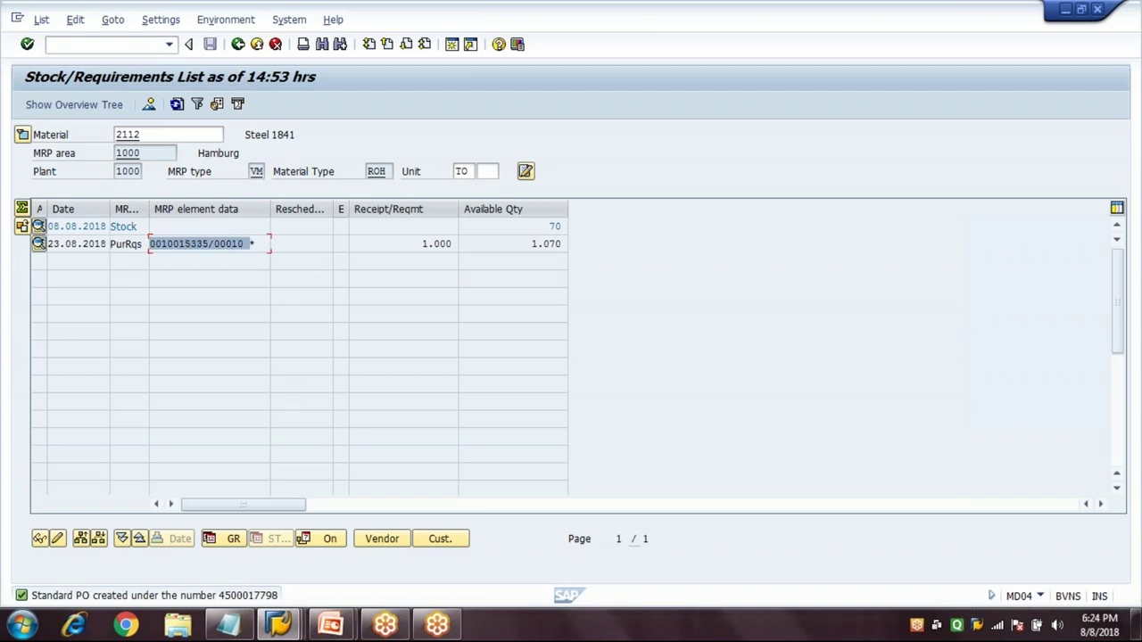
pyautogui.click(178, 104)
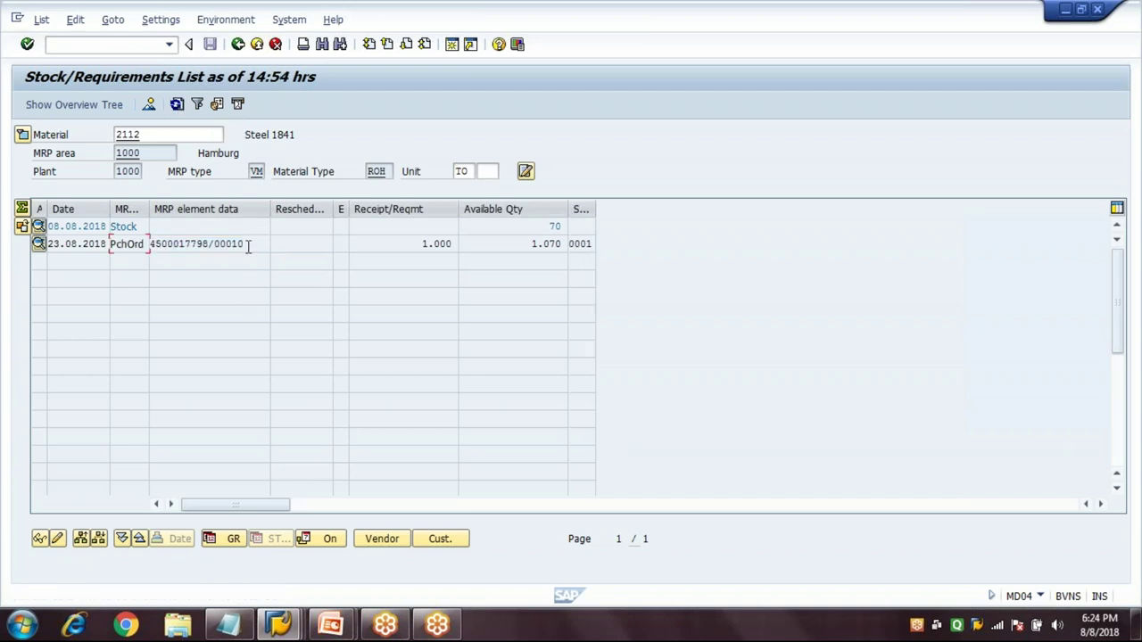
pyautogui.doubleClick(250, 245)
pyautogui.click(258, 245)
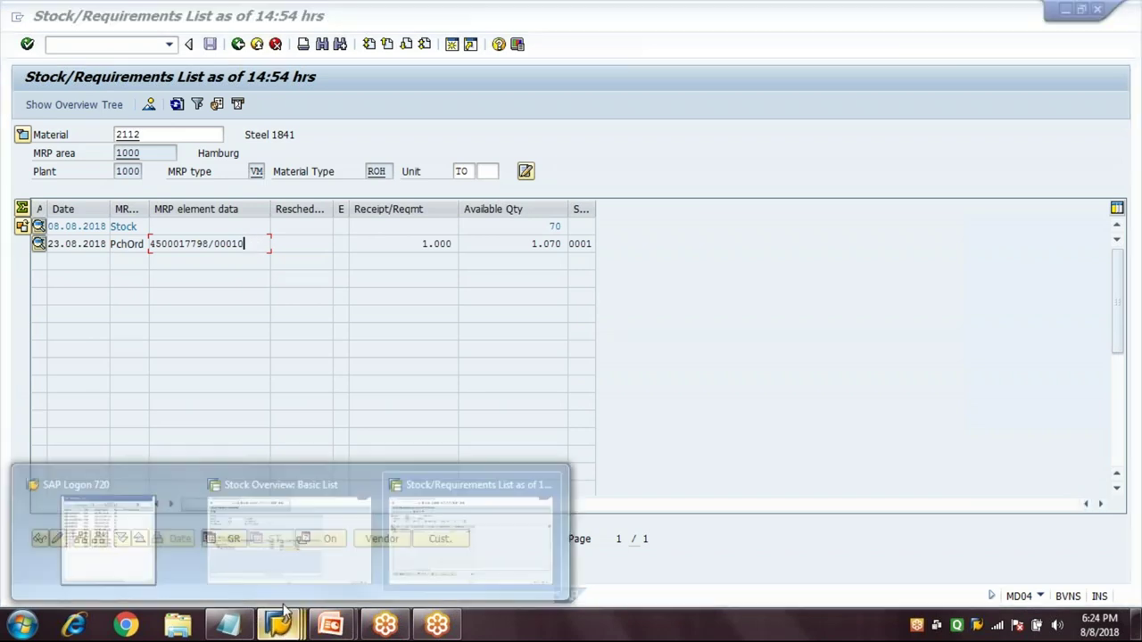
# Step: Open MIGO in a new session and load the new purchase order for goods receipt by entering its number
pyautogui.click(451, 49)
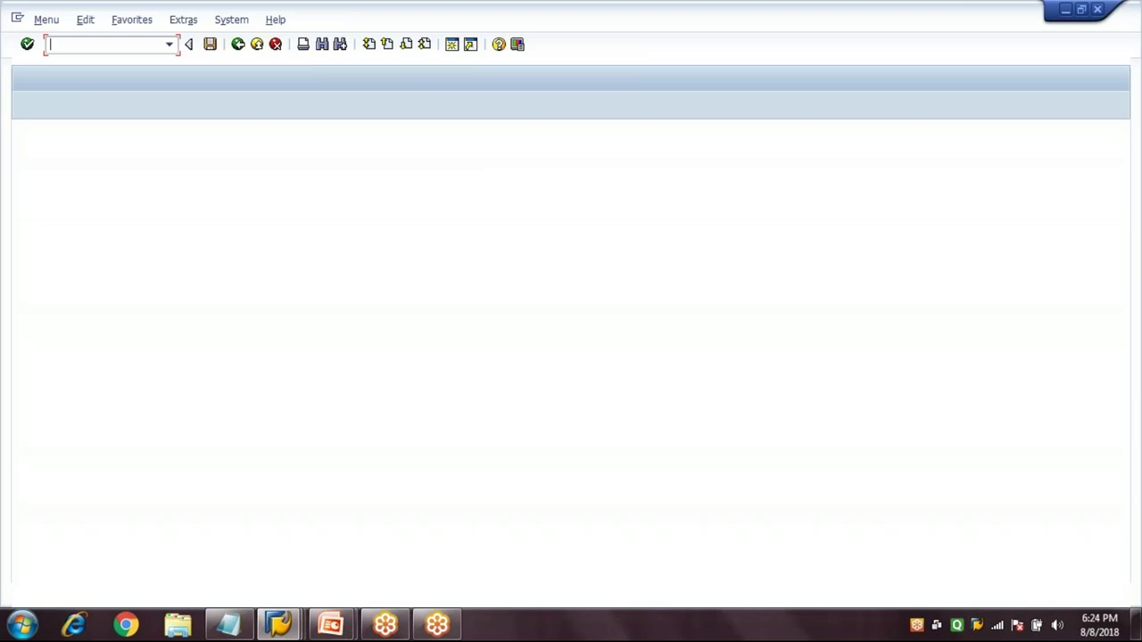
pyautogui.write('MIGO')
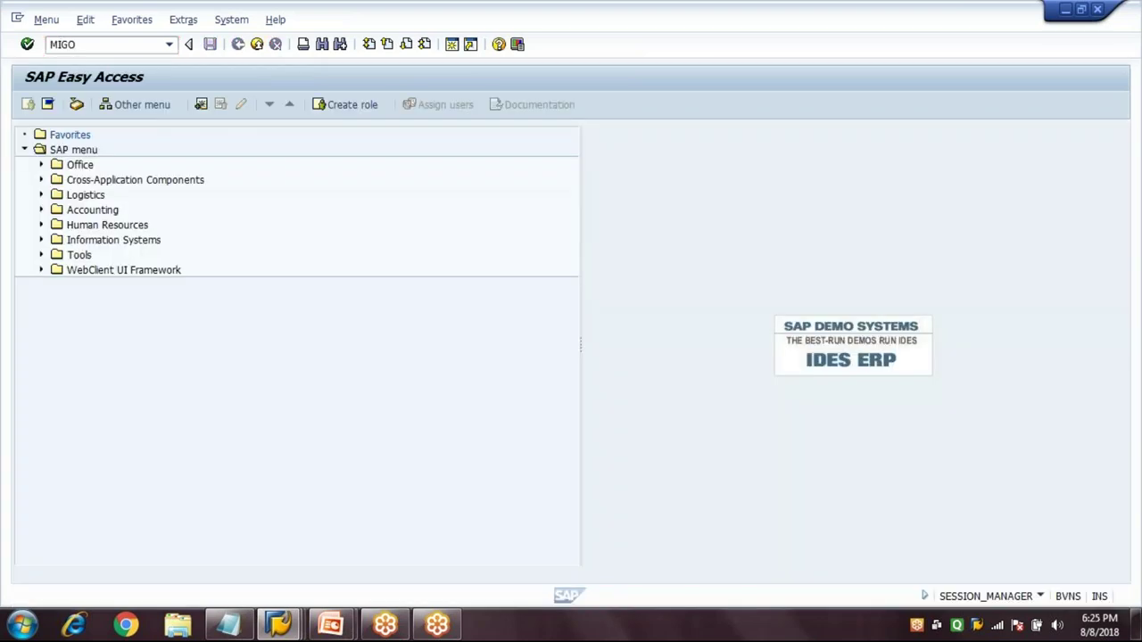
pyautogui.press('Return')
pyautogui.write('4500017798')
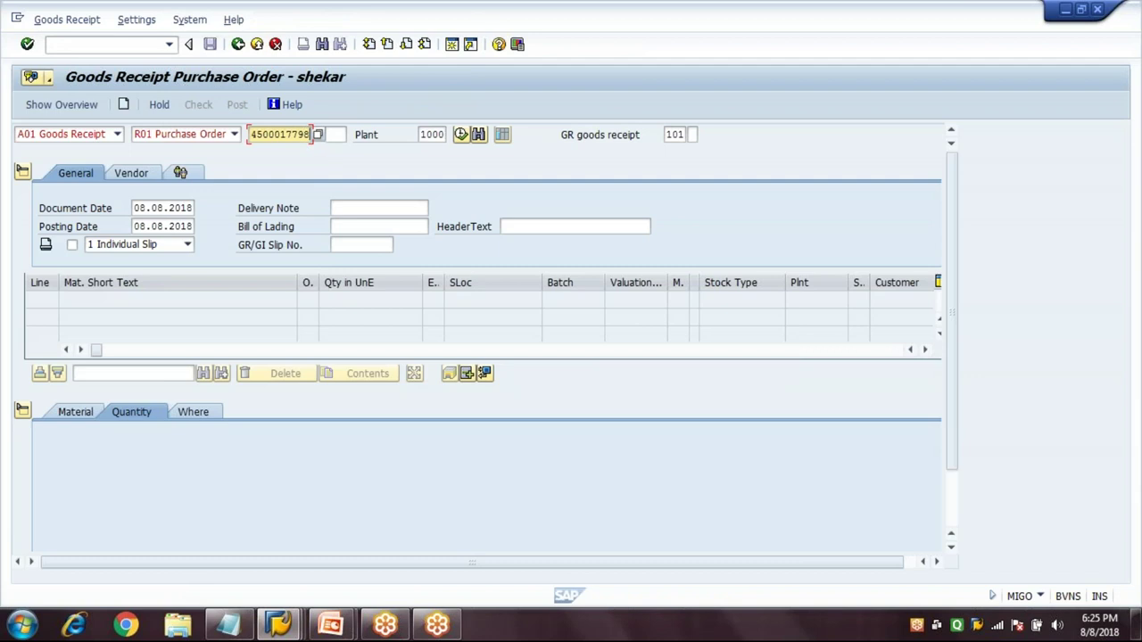
pyautogui.press('Return')
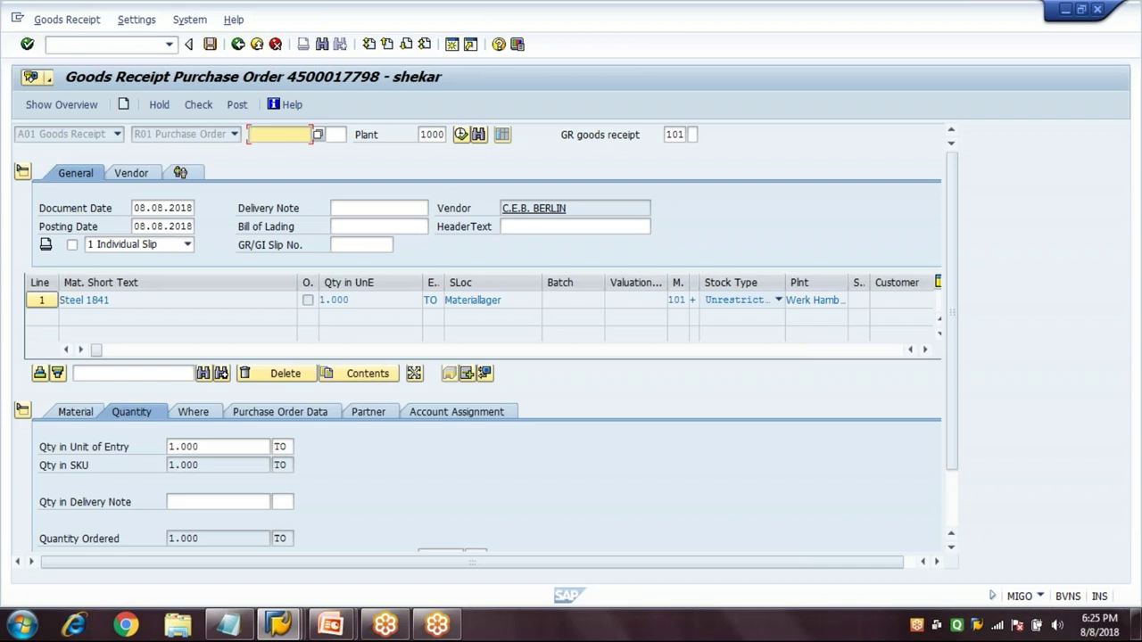
# Step: Check the plant and movement type 101, mark the Steel 1841 line as Item OK and post the goods receipt
pyautogui.click(428, 133)
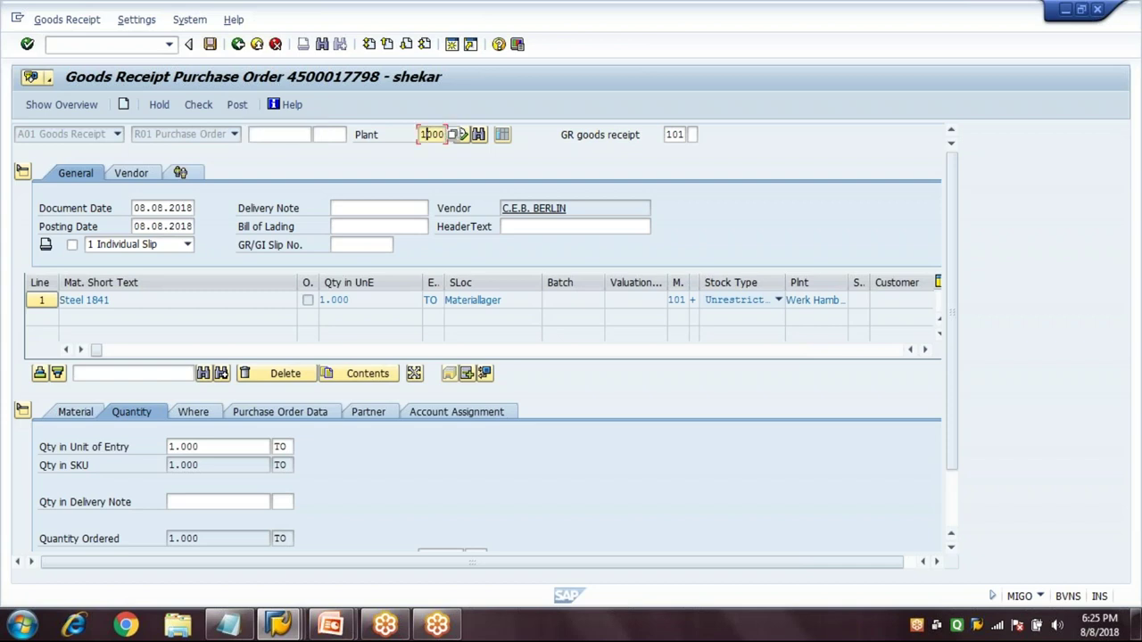
pyautogui.click(675, 133)
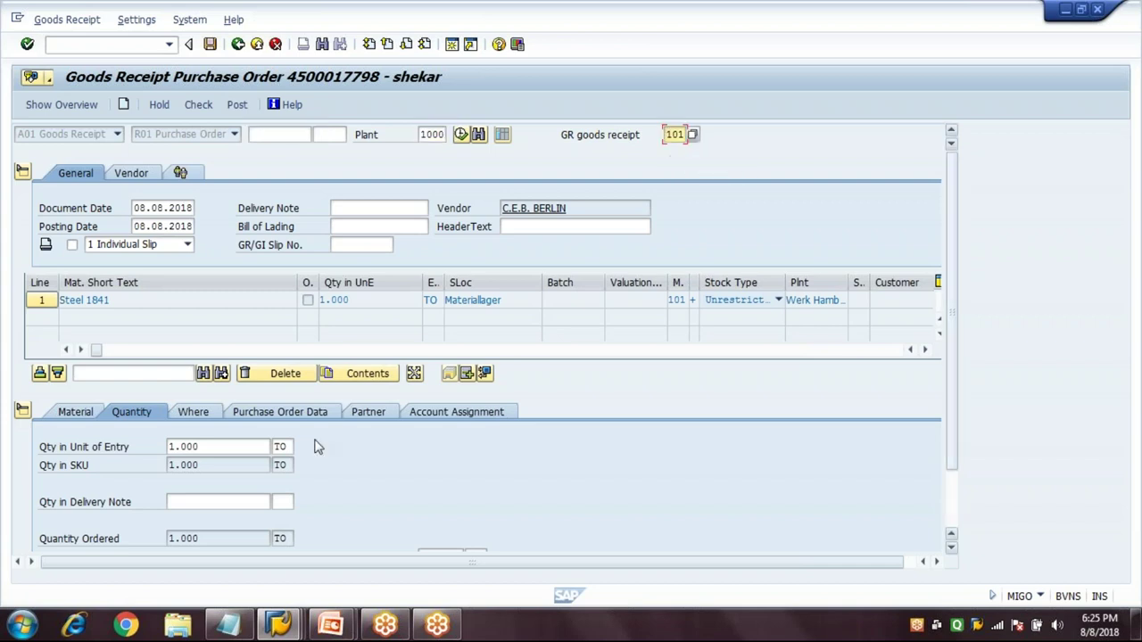
pyautogui.scroll(-2, 318, 446)
pyautogui.click(79, 539)
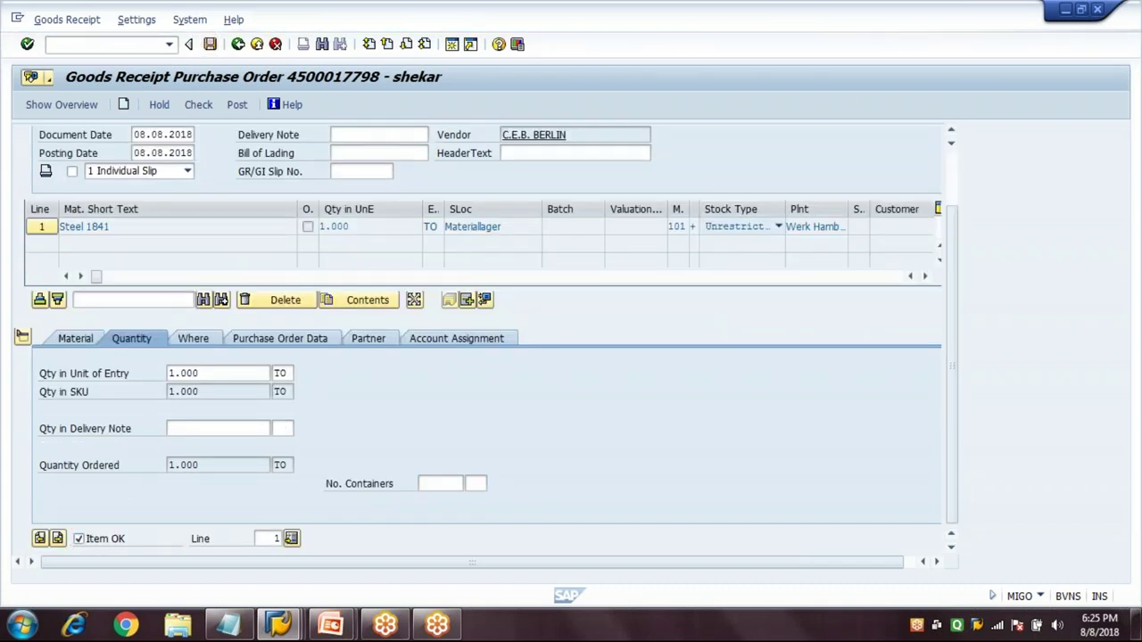
pyautogui.hotkey('ctrl', 's')
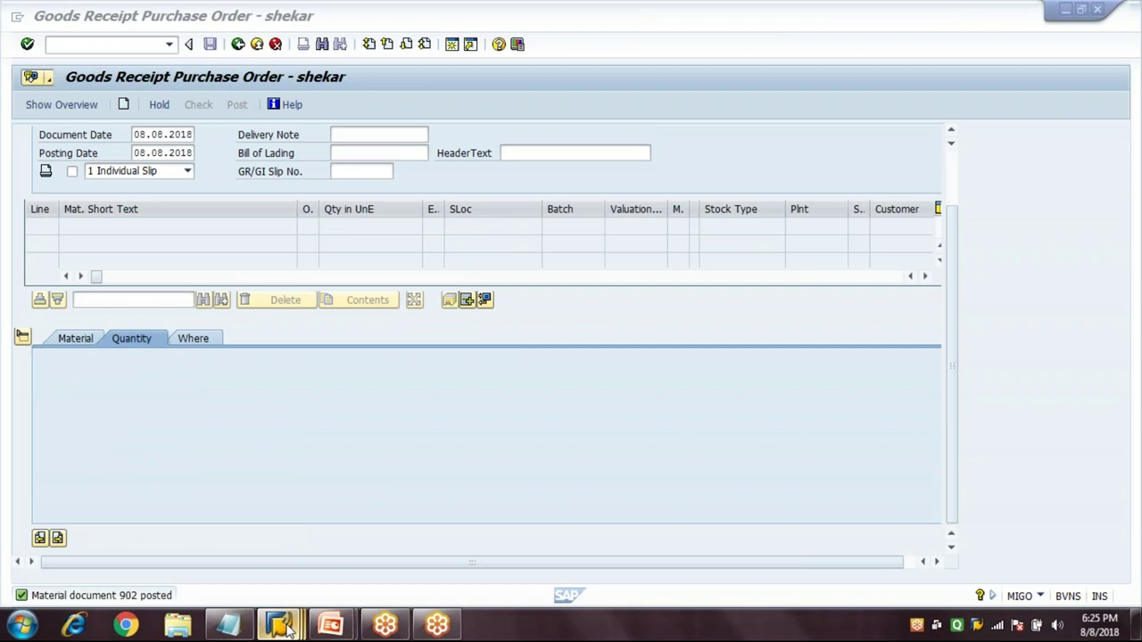
# Step: Switch to the stock/requirements list for Steel 1841, refresh it and examine the available stock quantity after the goods receipt
pyautogui.moveTo(286, 629)
pyautogui.click(428, 536)
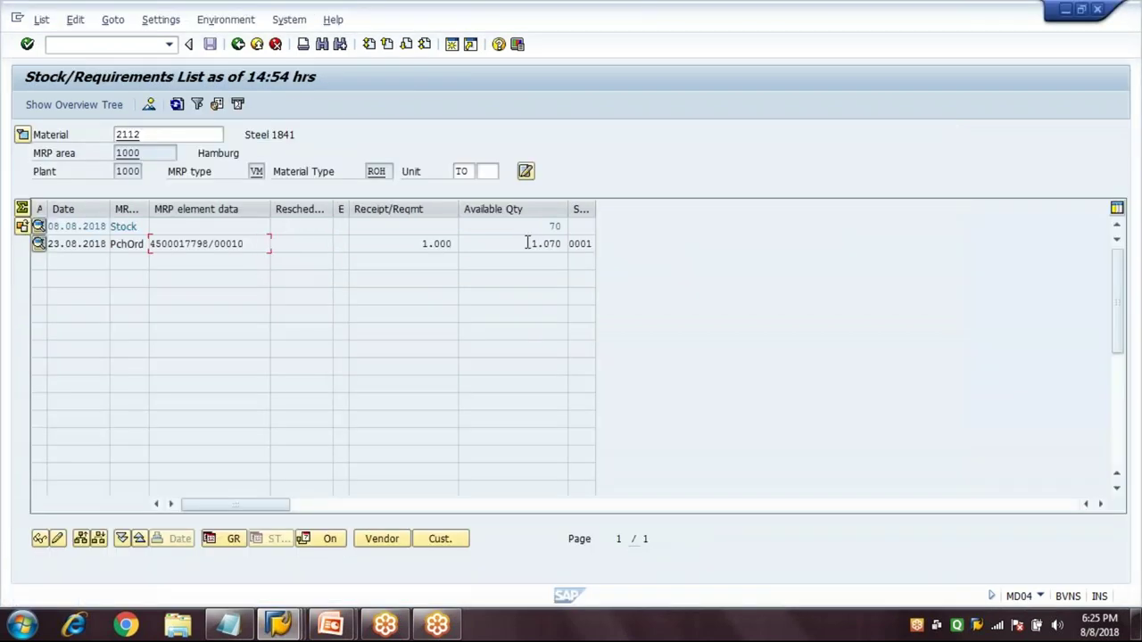
pyautogui.click(551, 226)
pyautogui.moveTo(423, 243); pyautogui.dragTo(490, 239)
pyautogui.doubleClick(554, 227)
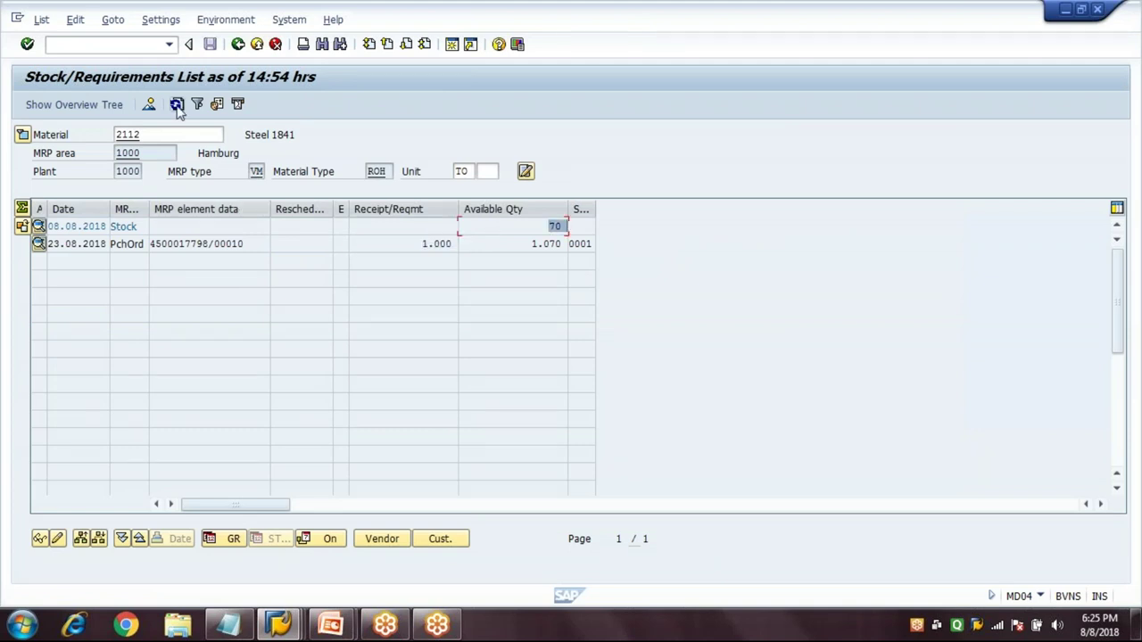
pyautogui.click(176, 104)
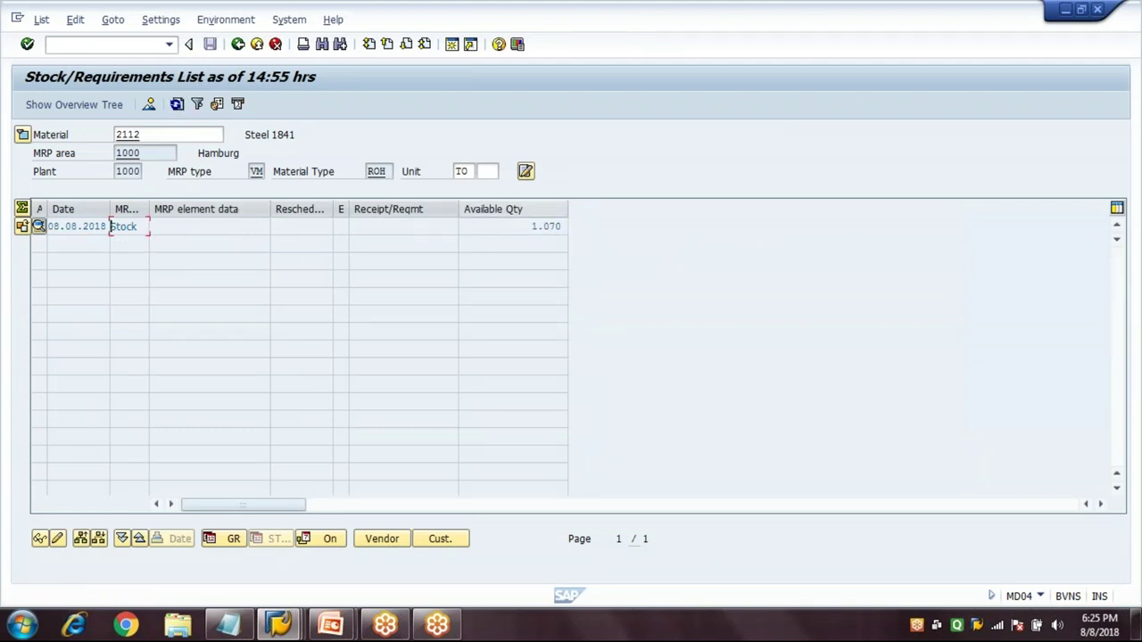
pyautogui.doubleClick(549, 227)
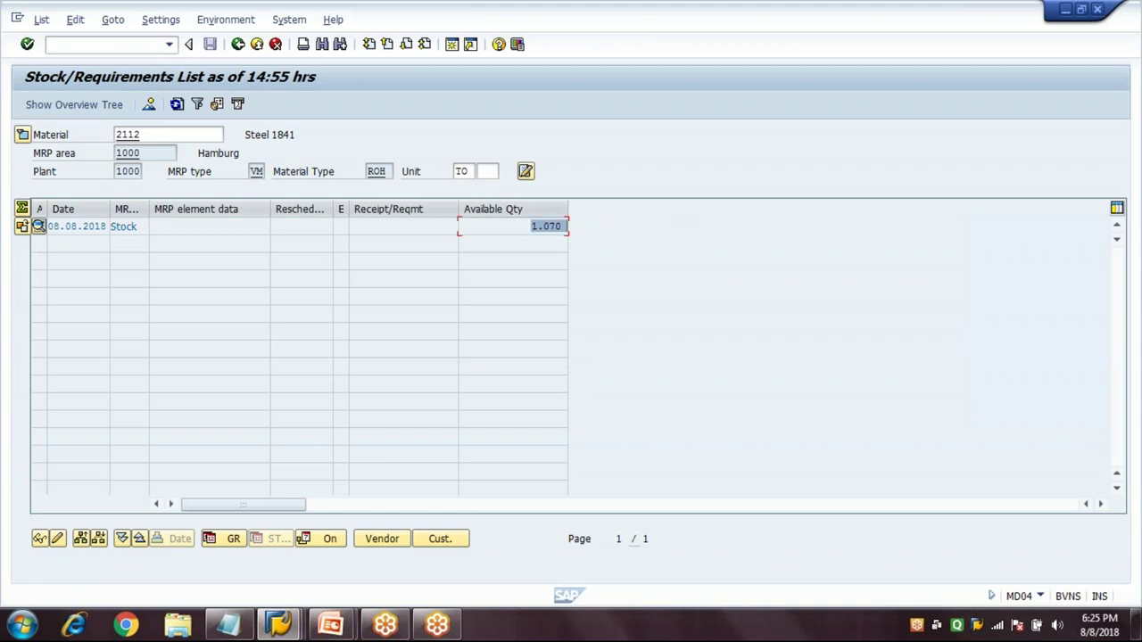
# Step: Switch to the Steel 1841 stock overview, refresh it and examine the unrestricted-use stock per plant and storage location
pyautogui.click(279, 625)
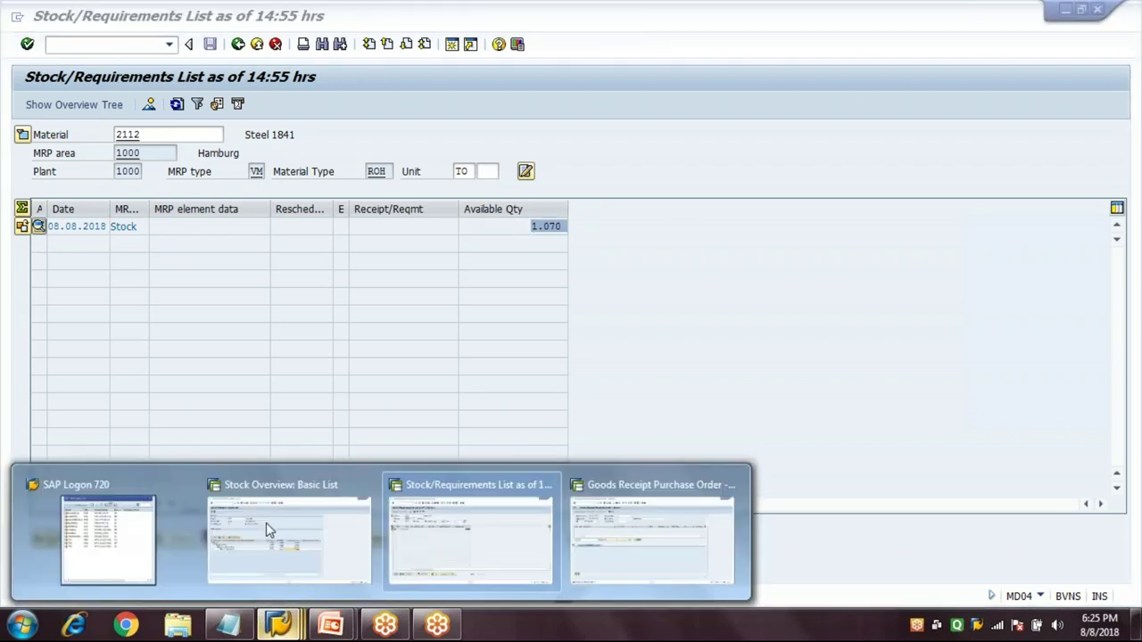
pyautogui.click(266, 523)
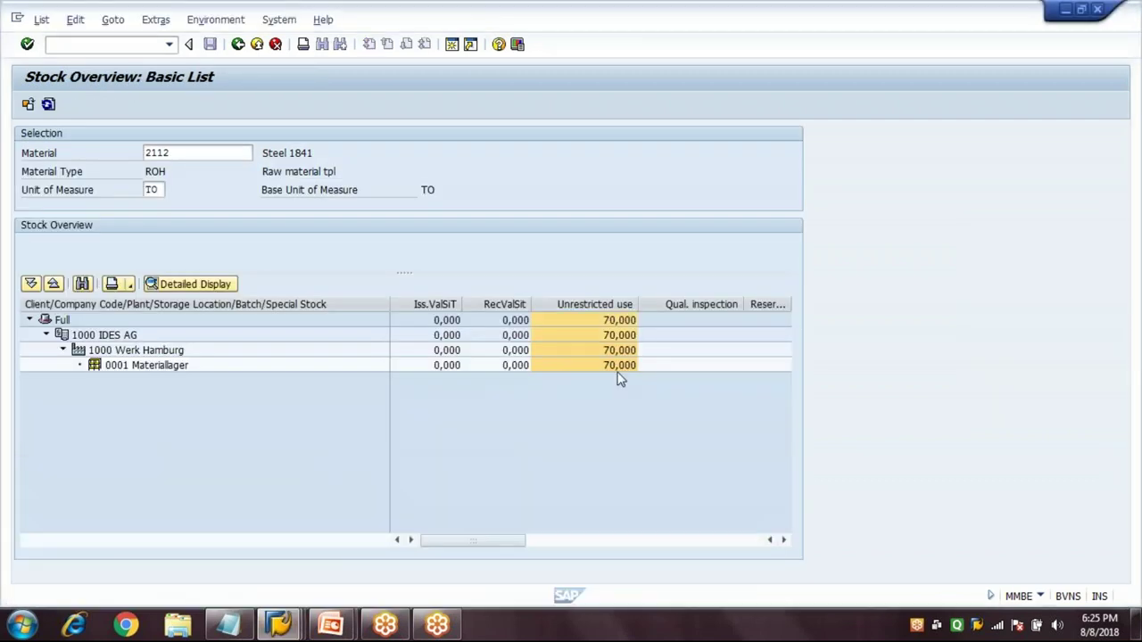
pyautogui.click(49, 105)
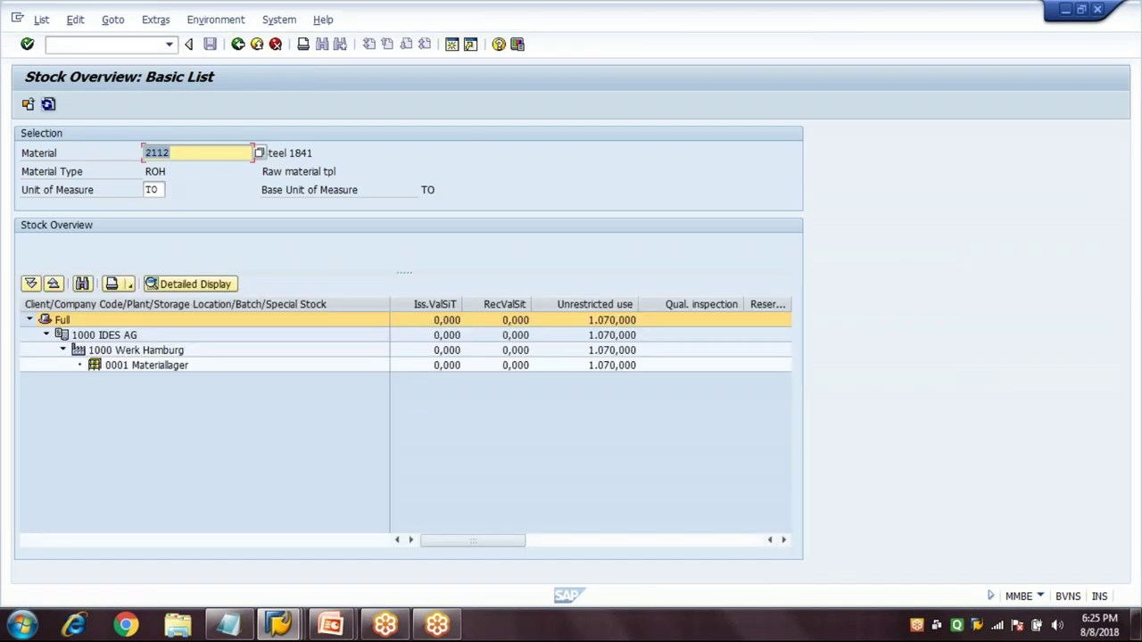
pyautogui.click(514, 414)
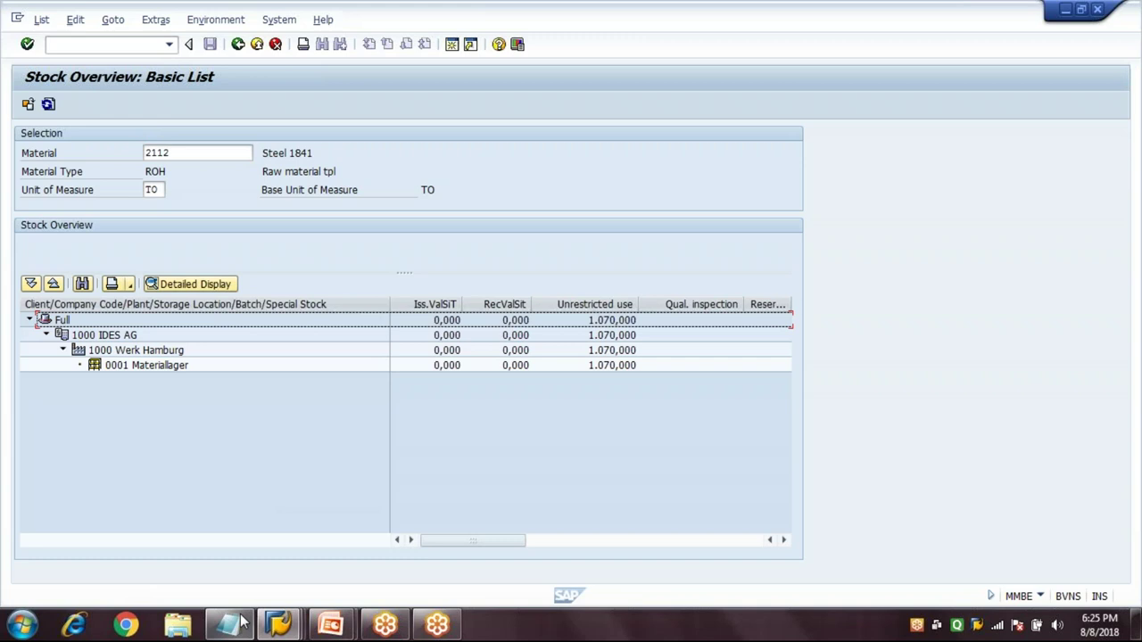
# Step: Switch to the Notepad list of automatic ROP steps and add the line "9.Create GR - MIGO/101"
pyautogui.click(241, 622)
pyautogui.write('9.Crea')
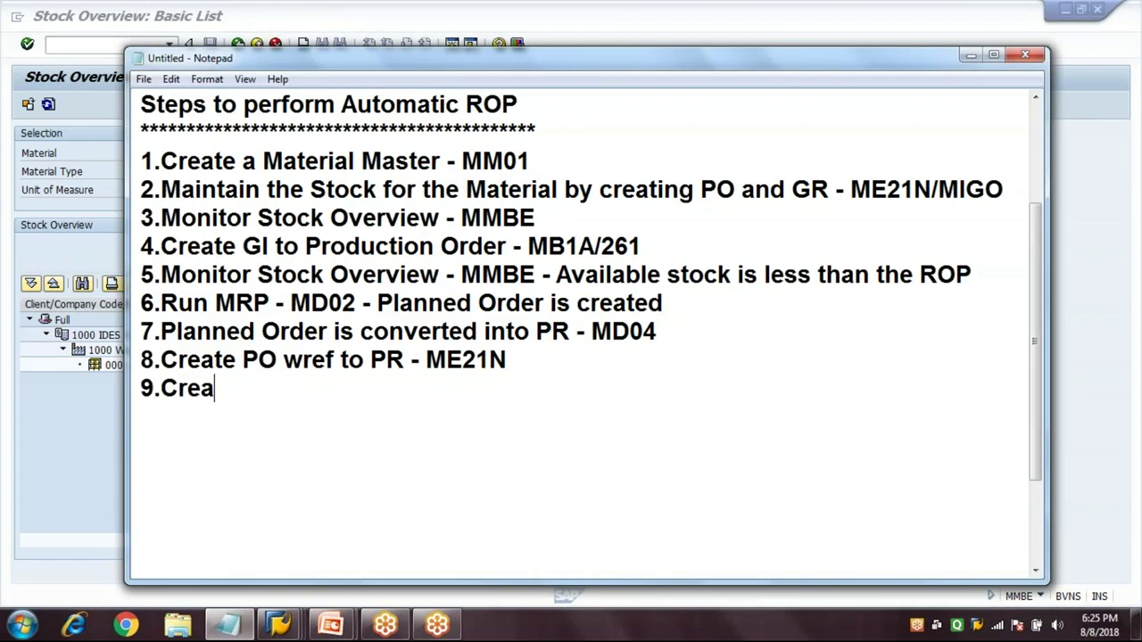
pyautogui.write('te GR -')
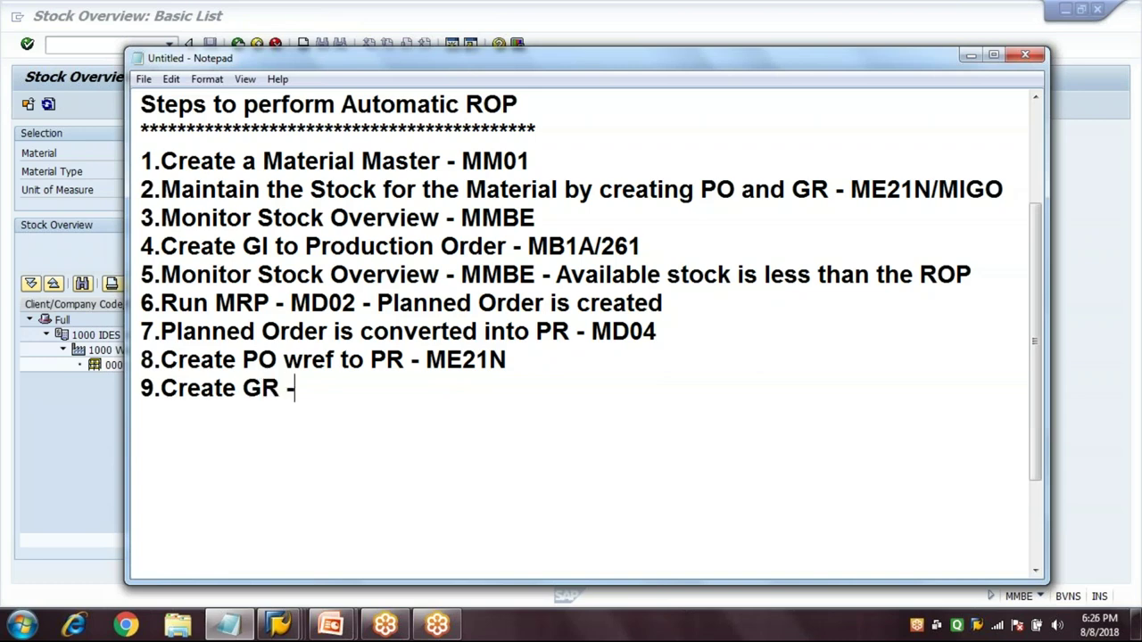
pyautogui.write(' MIGO/101')
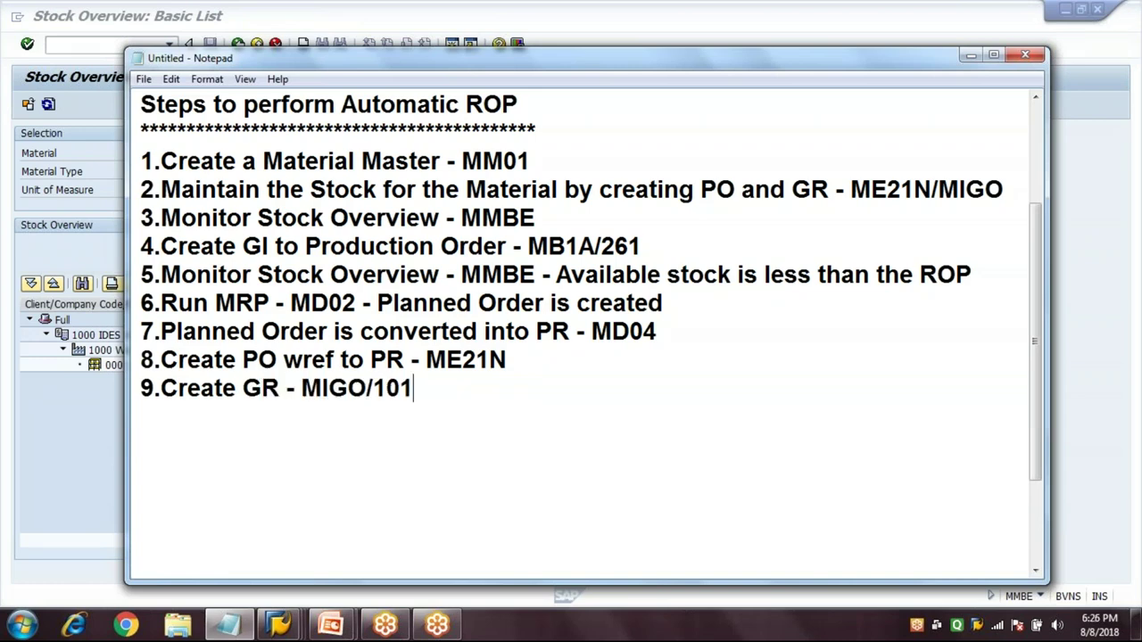
# Step: Add the line "10.Monitor Stock Overview - MMBE" to the notes and review the complete step list
pyautogui.press('Return')
pyautogui.write('10')
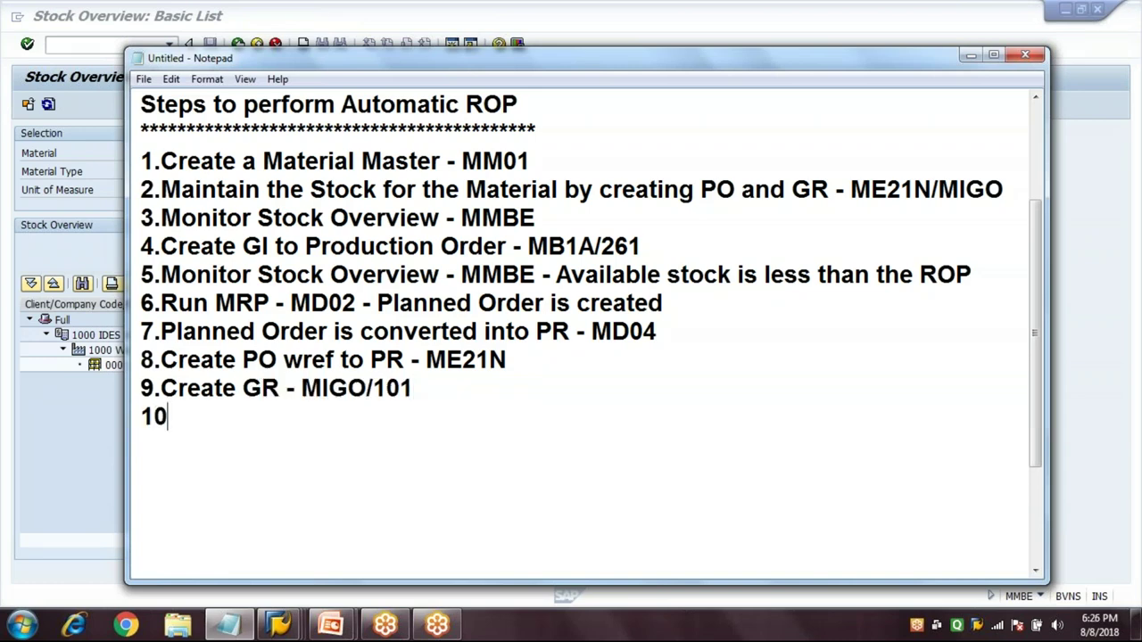
pyautogui.write('.Monitor St')
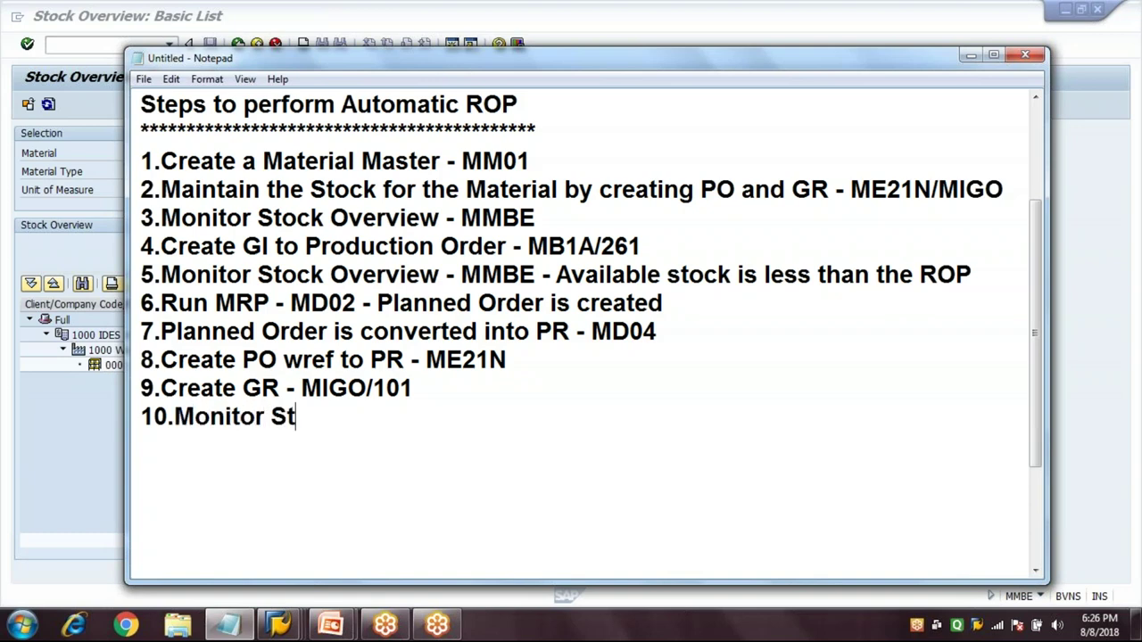
pyautogui.write('ock O')
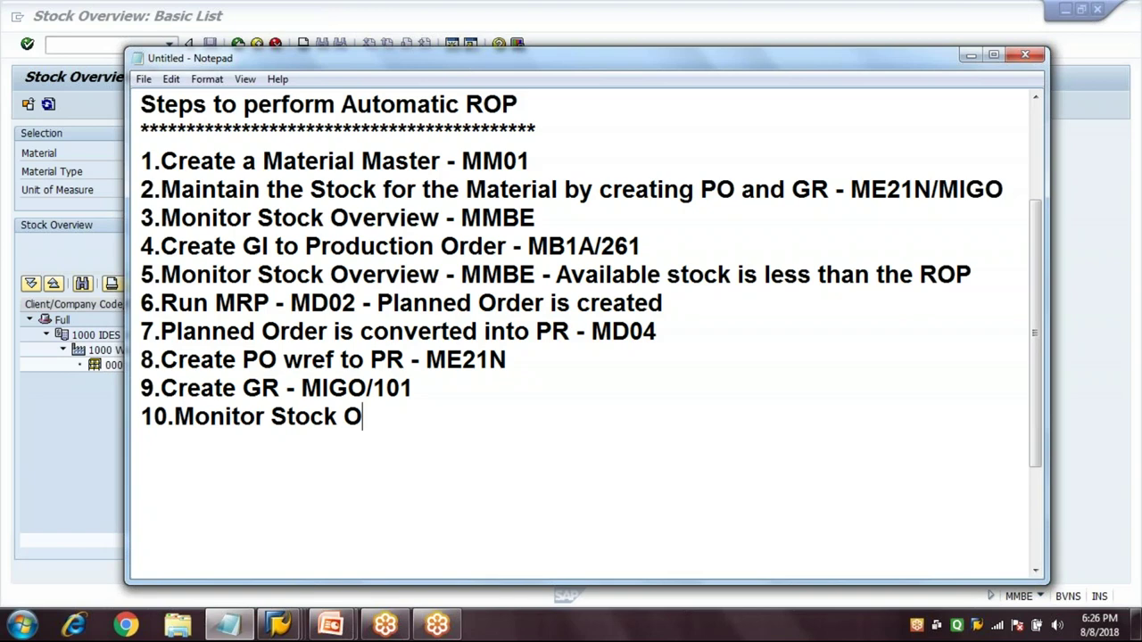
pyautogui.write('verview ')
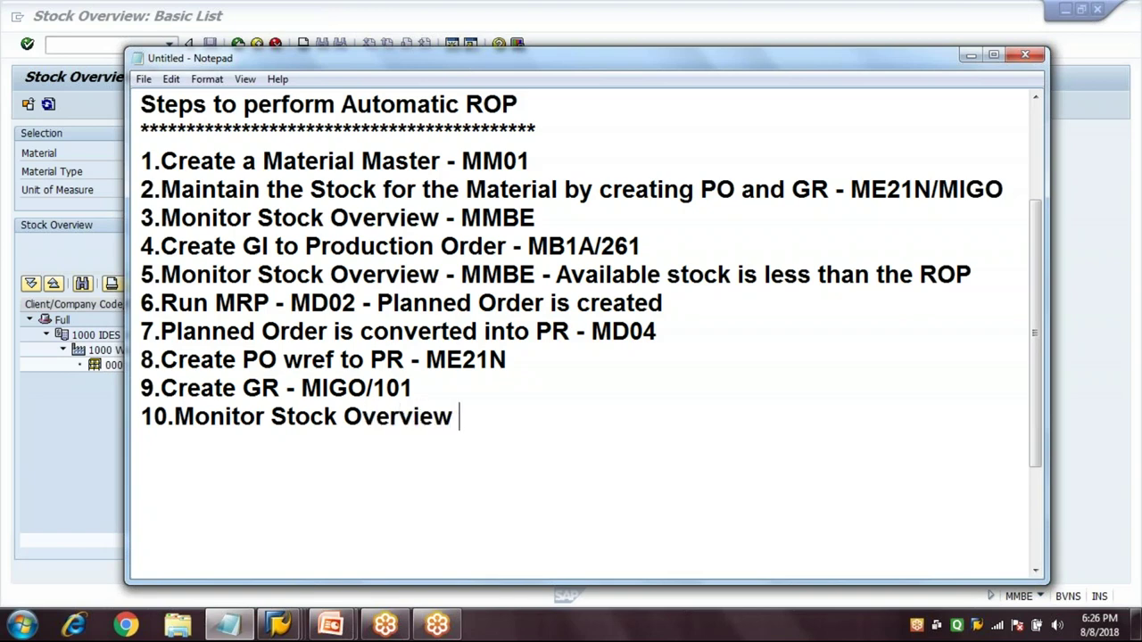
pyautogui.write('- MMBE')
pyautogui.press('Return')
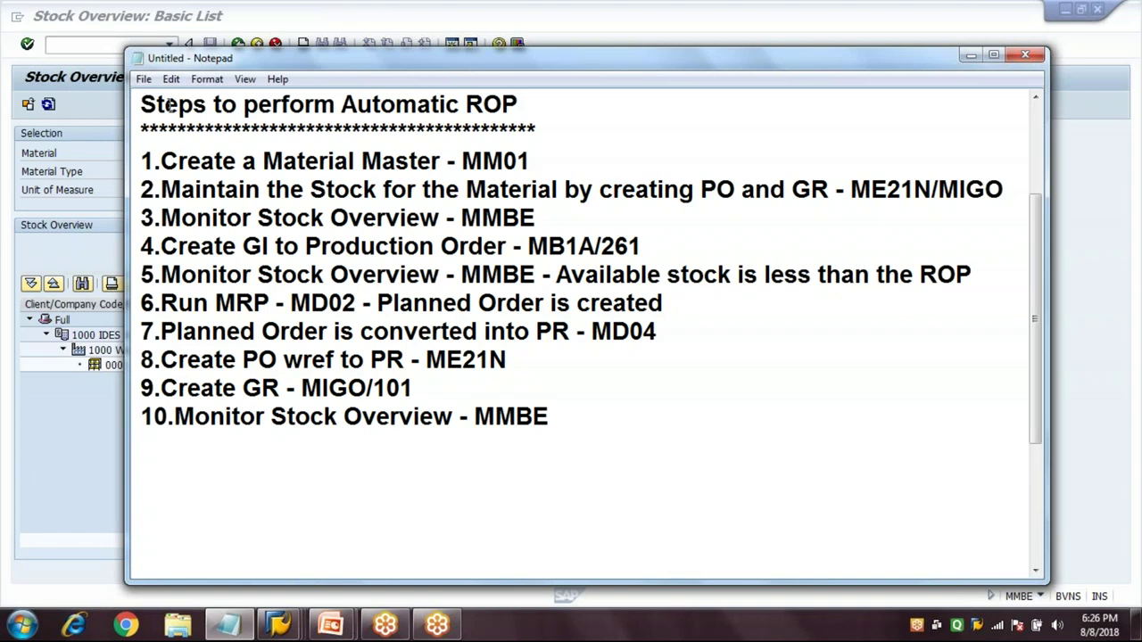
pyautogui.click(143, 104)
pyautogui.moveTo(143, 104); pyautogui.dragTo(567, 410)
pyautogui.click(574, 420)
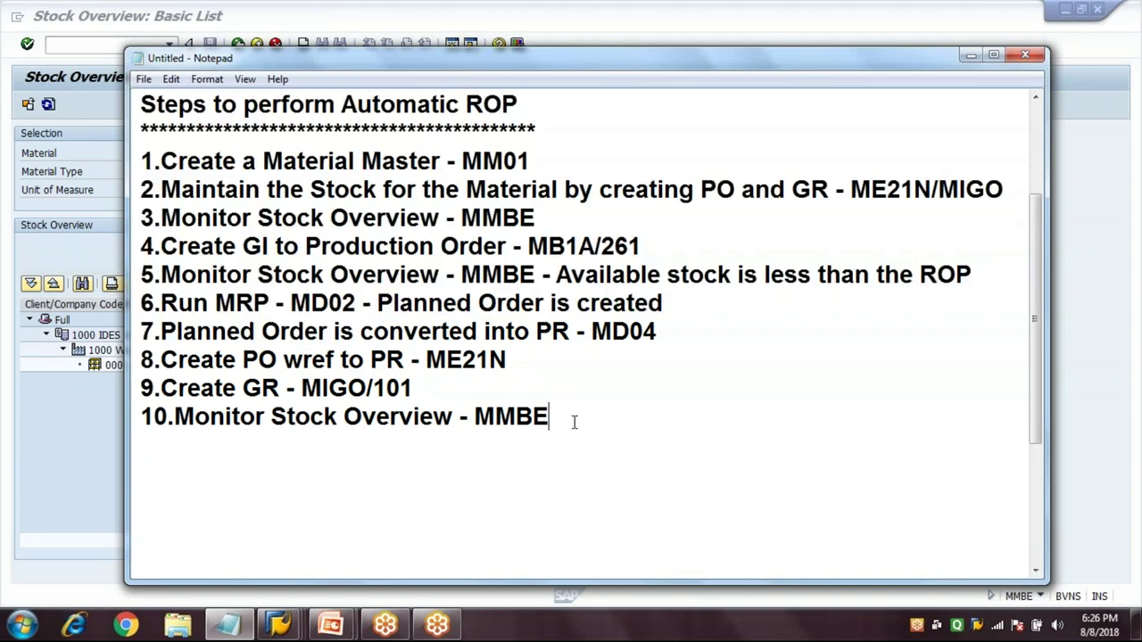
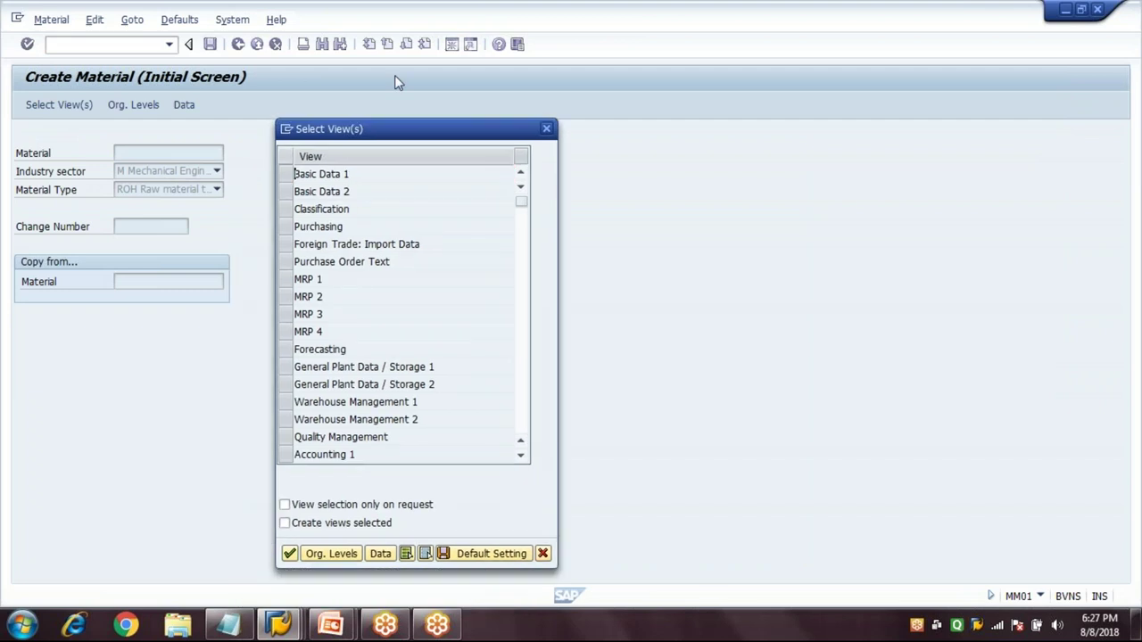
# Step: Select the views Basic Data 1, Purchasing, MRP 1 to MRP 3, General Plant Data / Storage 1 and 2, and Accounting 1 for the new material
pyautogui.press('space')
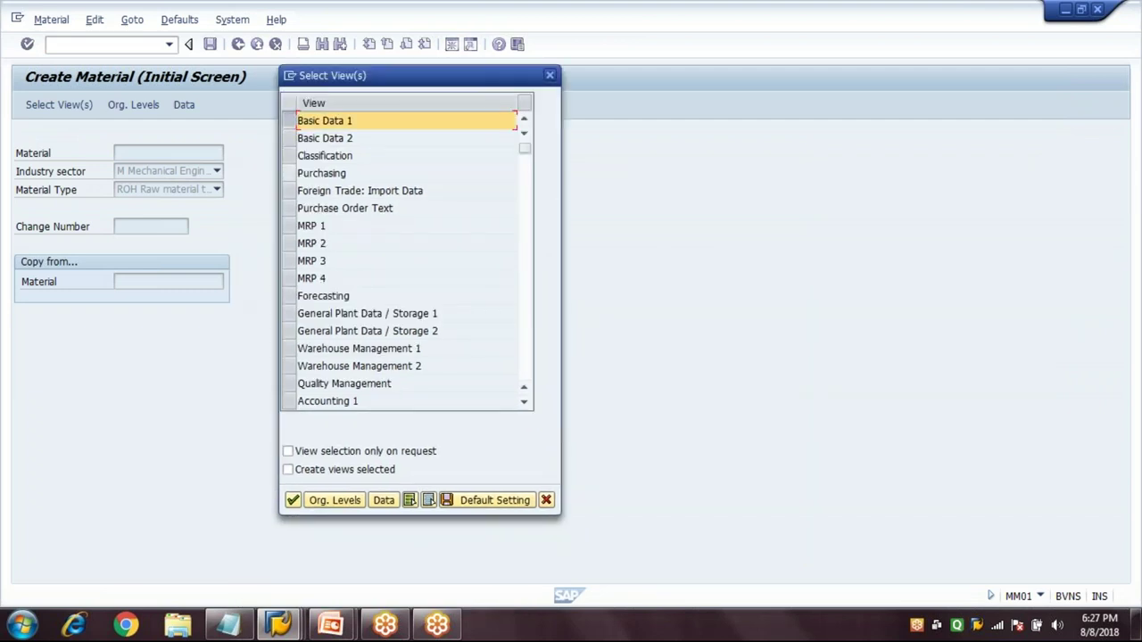
pyautogui.press('Down')
pyautogui.press('Down')
pyautogui.press('Down')
pyautogui.press('space')
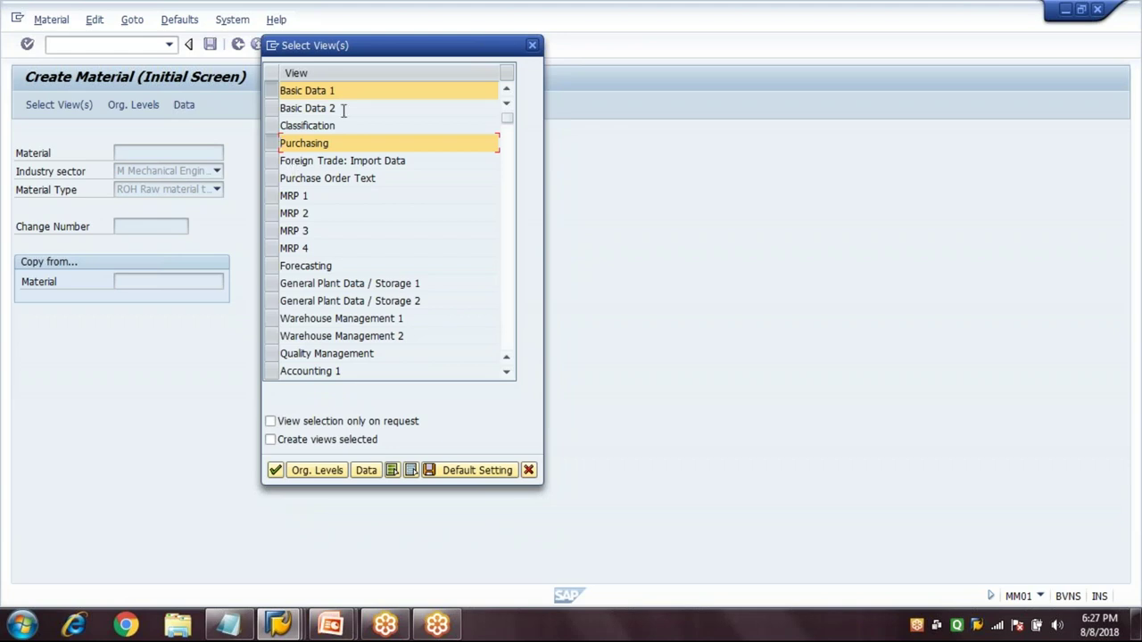
pyautogui.click(330, 144)
pyautogui.click(275, 198)
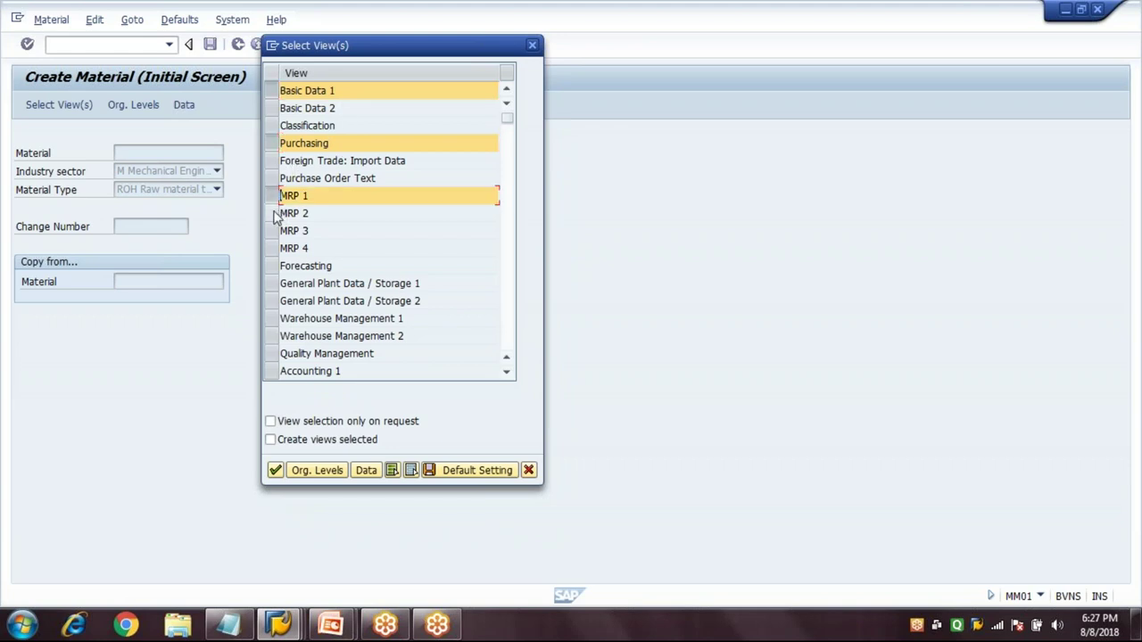
pyautogui.click(279, 223)
pyautogui.click(276, 231)
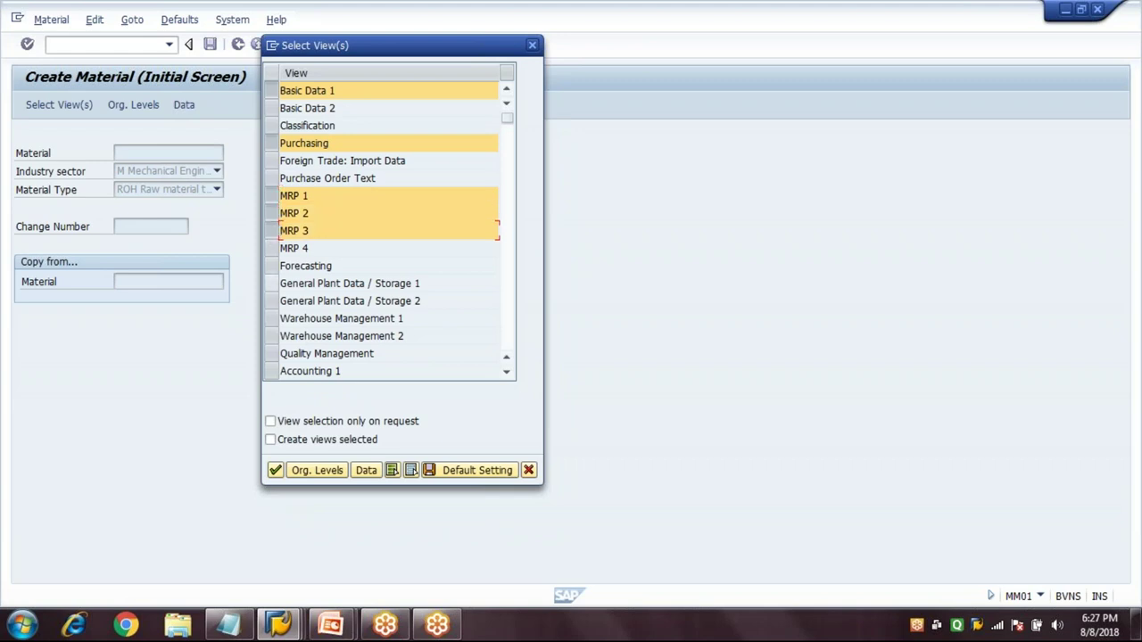
pyautogui.click(275, 286)
pyautogui.click(275, 303)
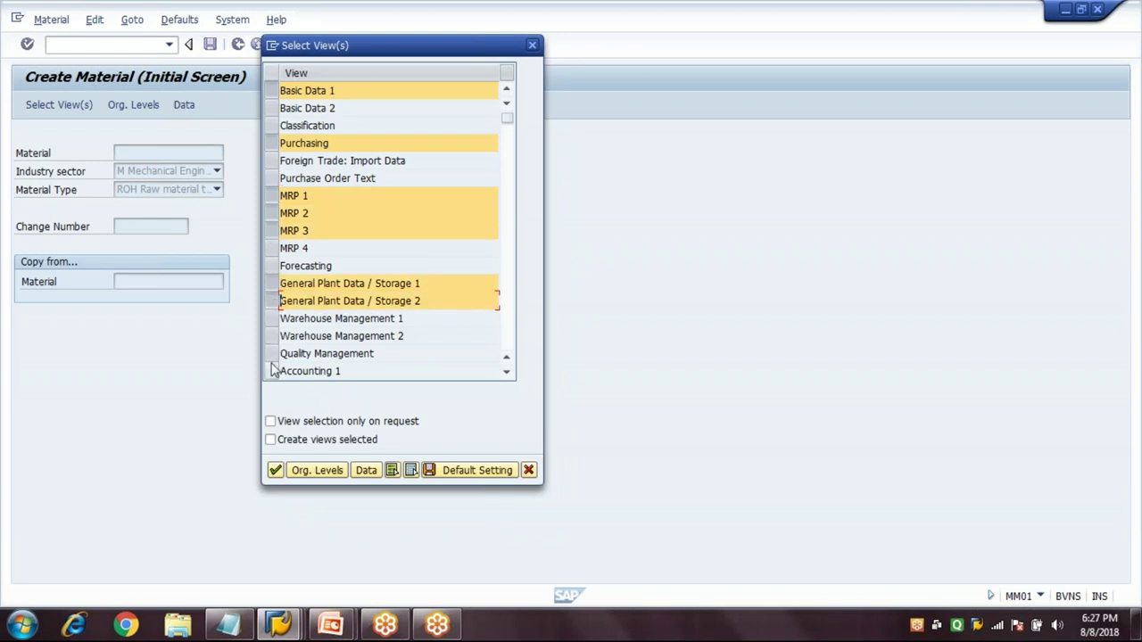
pyautogui.click(273, 373)
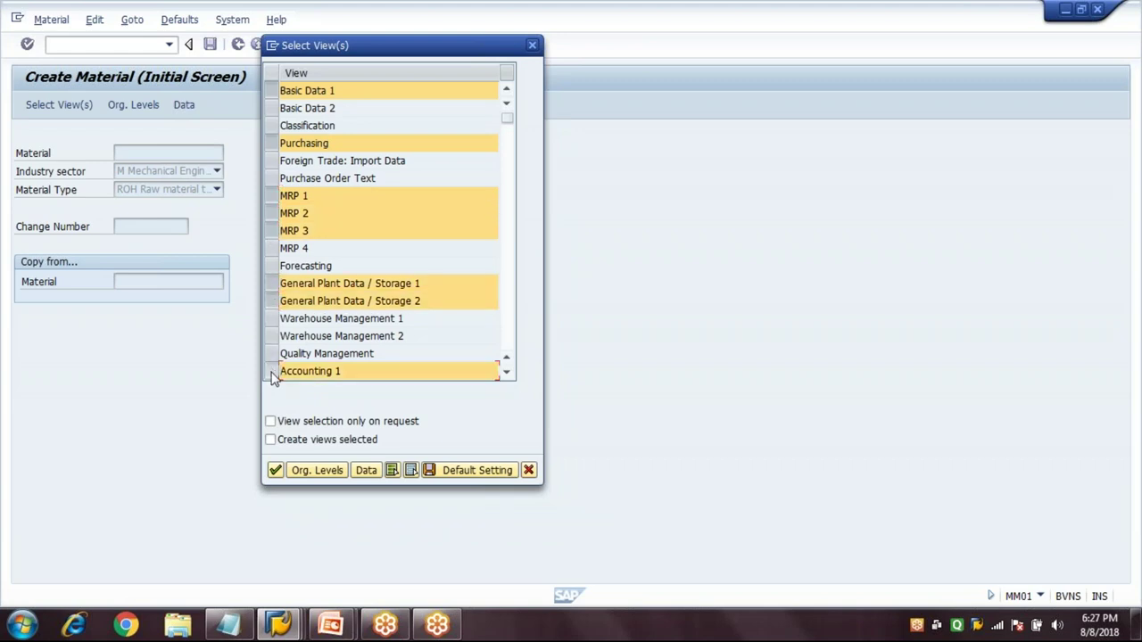
# Step: Set the new material's organizational levels to plant 1000 and storage location 0001 and continue to its basic data
pyautogui.click(317, 470)
pyautogui.write('1000')
pyautogui.press('Tab')
pyautogui.write('0001')
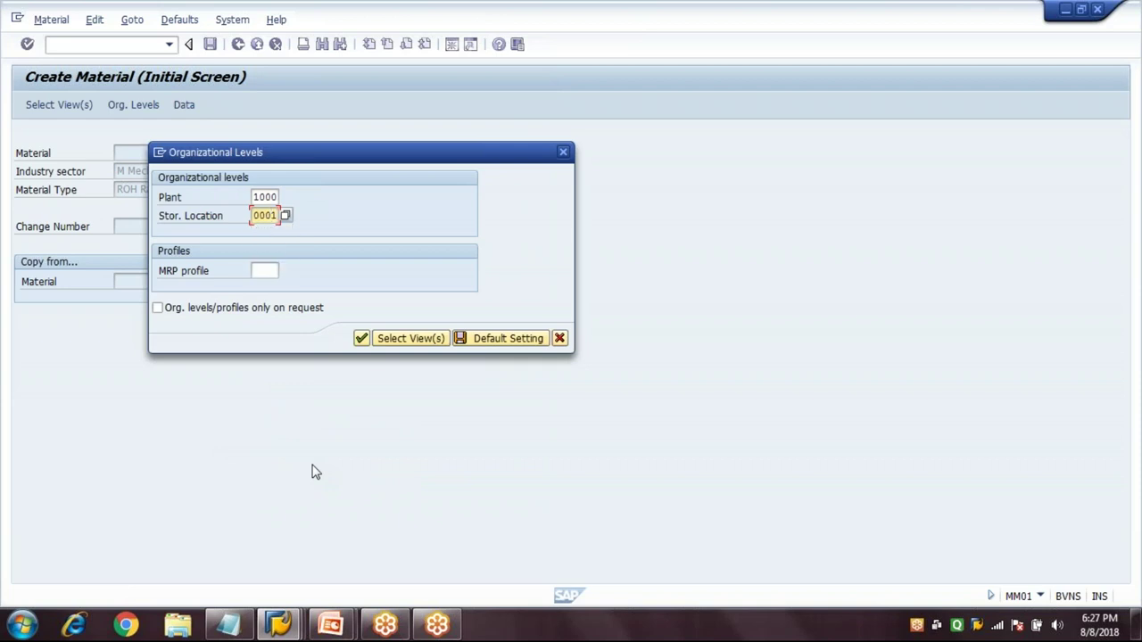
pyautogui.press('Return')
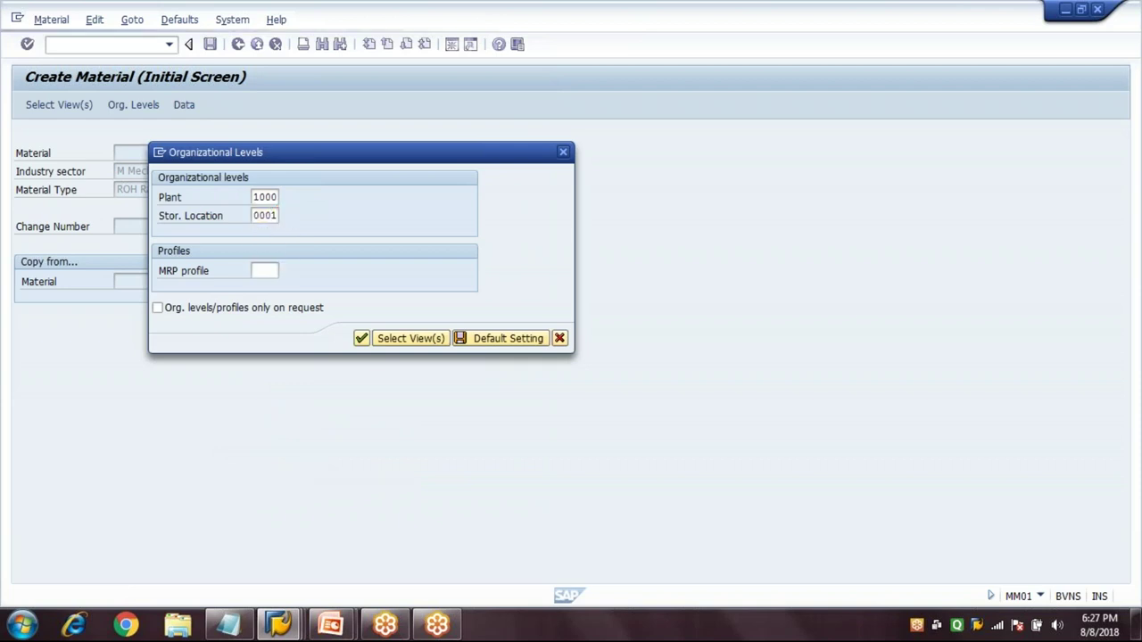
# Step: Describe the material as Steel 1841 with base unit of measure TO and material group 00101, and continue to the purchasing data
pyautogui.write('Steel 1841')
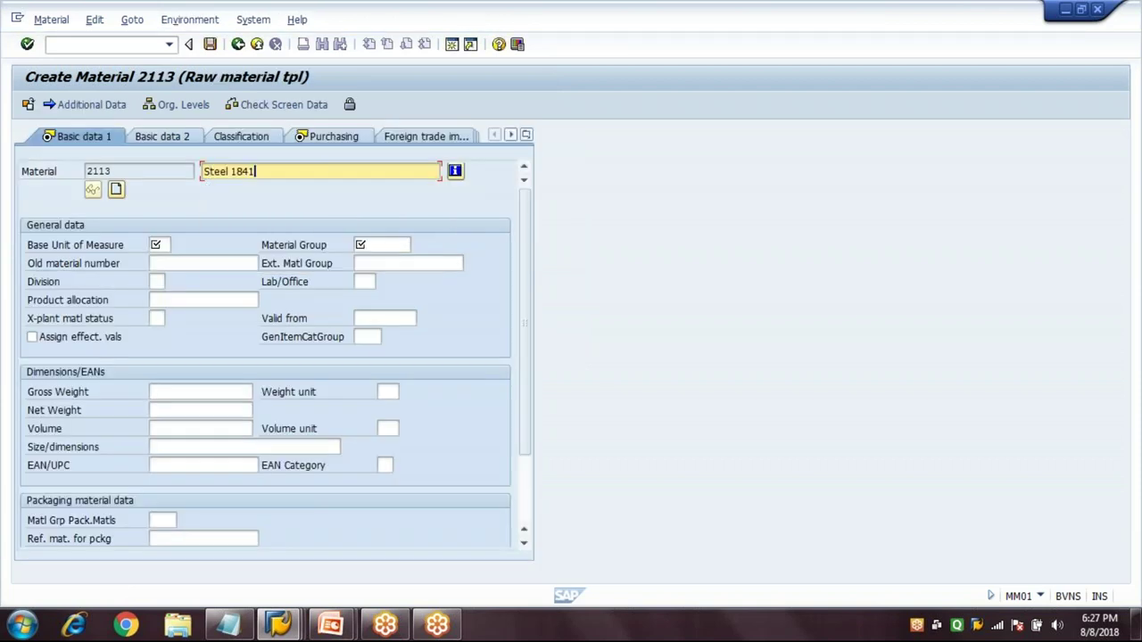
pyautogui.press('Tab')
pyautogui.write('TO')
pyautogui.press('Tab')
pyautogui.write('00101')
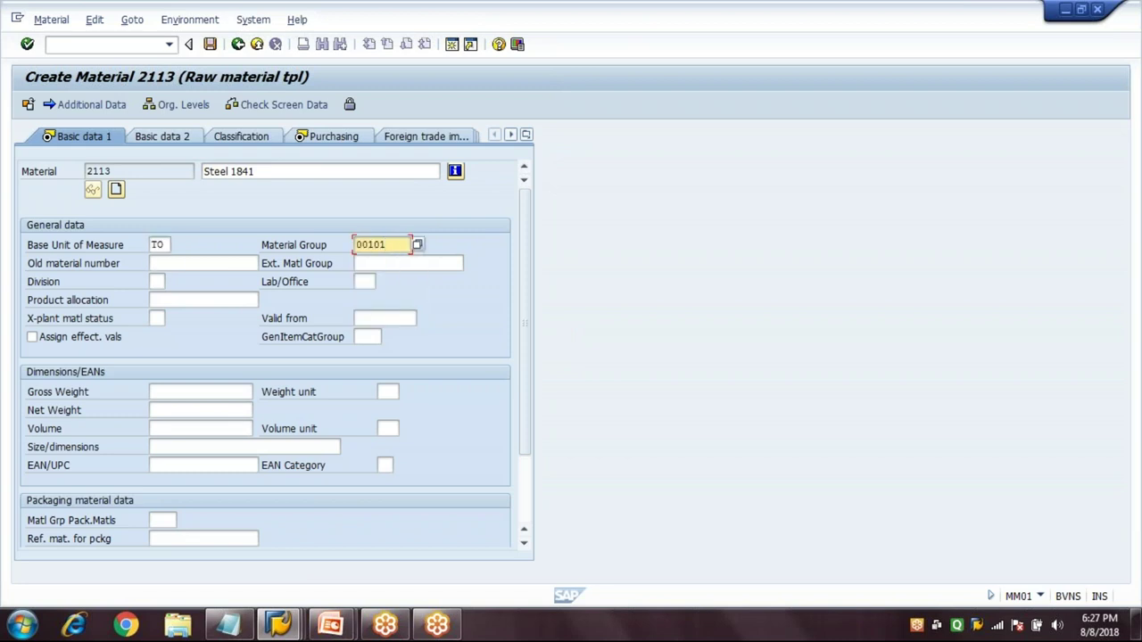
pyautogui.press('Return')
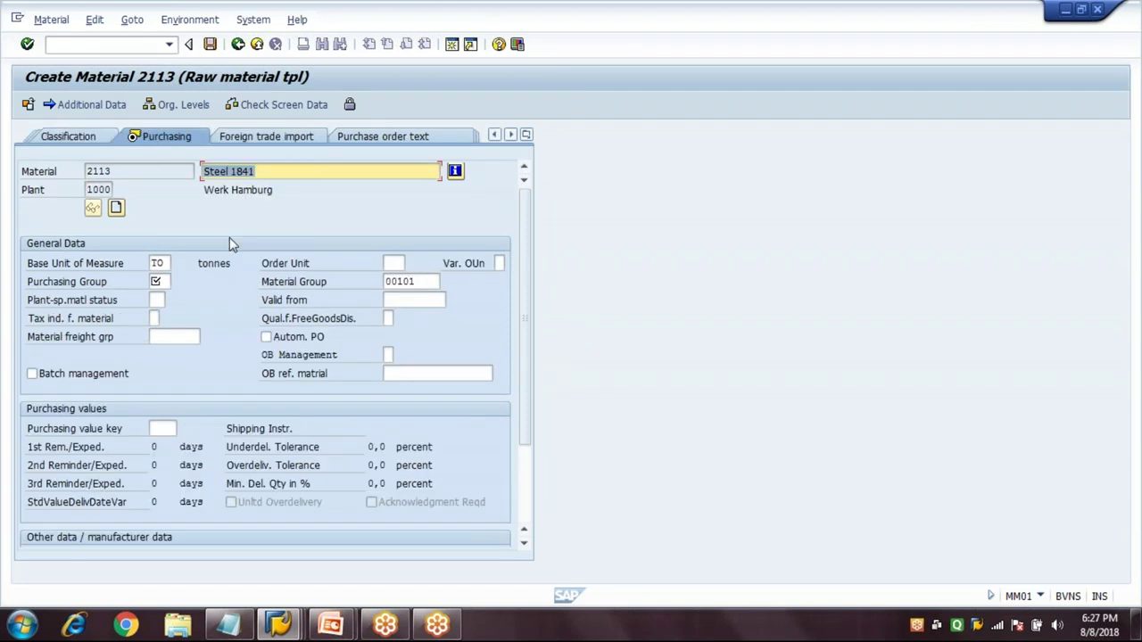
# Step: Assign purchasing group 001 to the material and continue to its MRP 1 data
pyautogui.click(160, 282)
pyautogui.write('001')
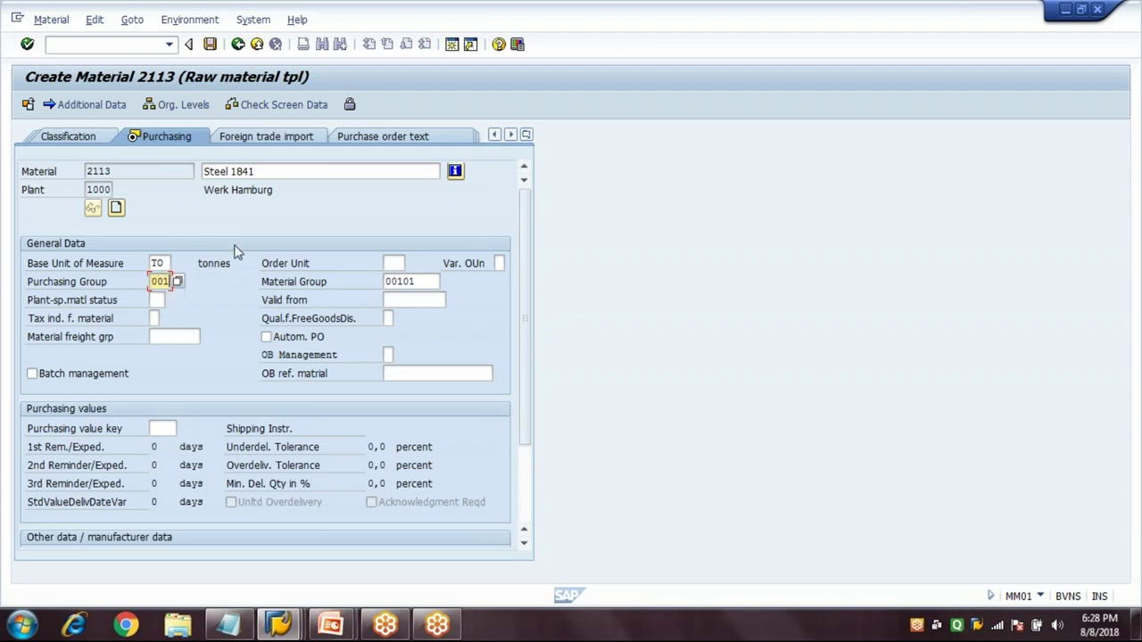
pyautogui.press('Return')
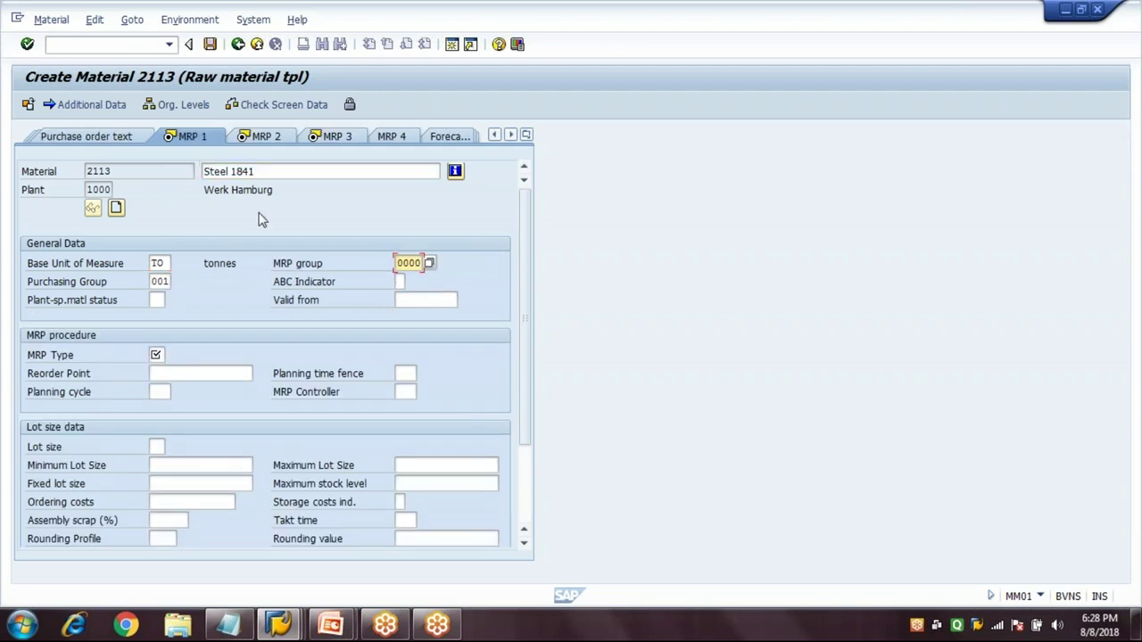
# Step: Set the MRP type to VB, Manual reorder point planning, from the list of possible entries
pyautogui.click(157, 355)
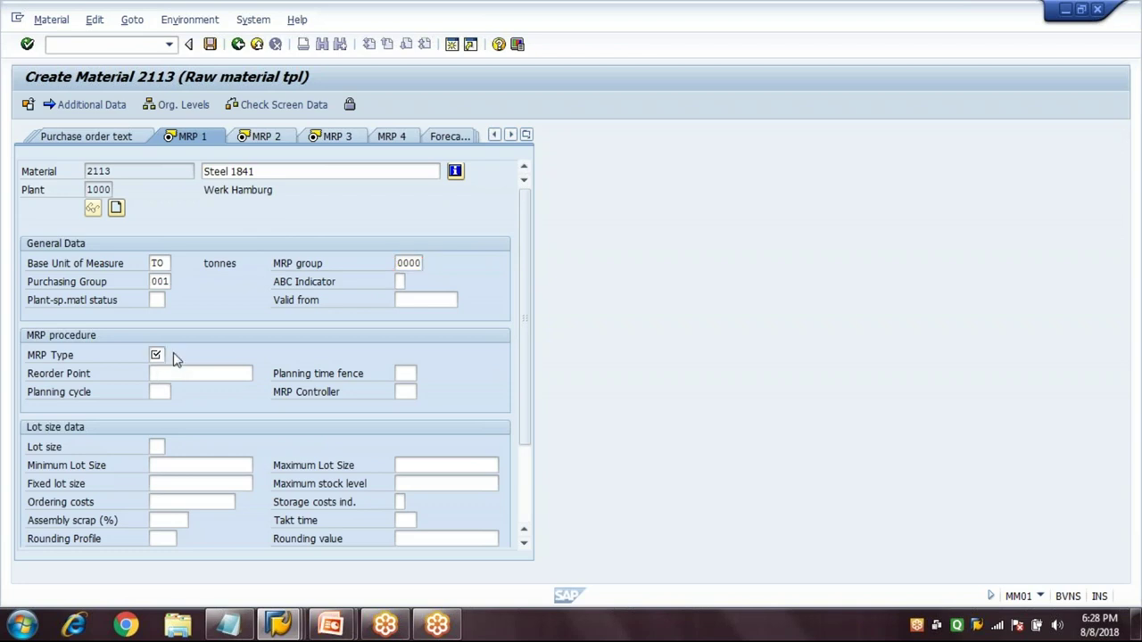
pyautogui.press('F4')
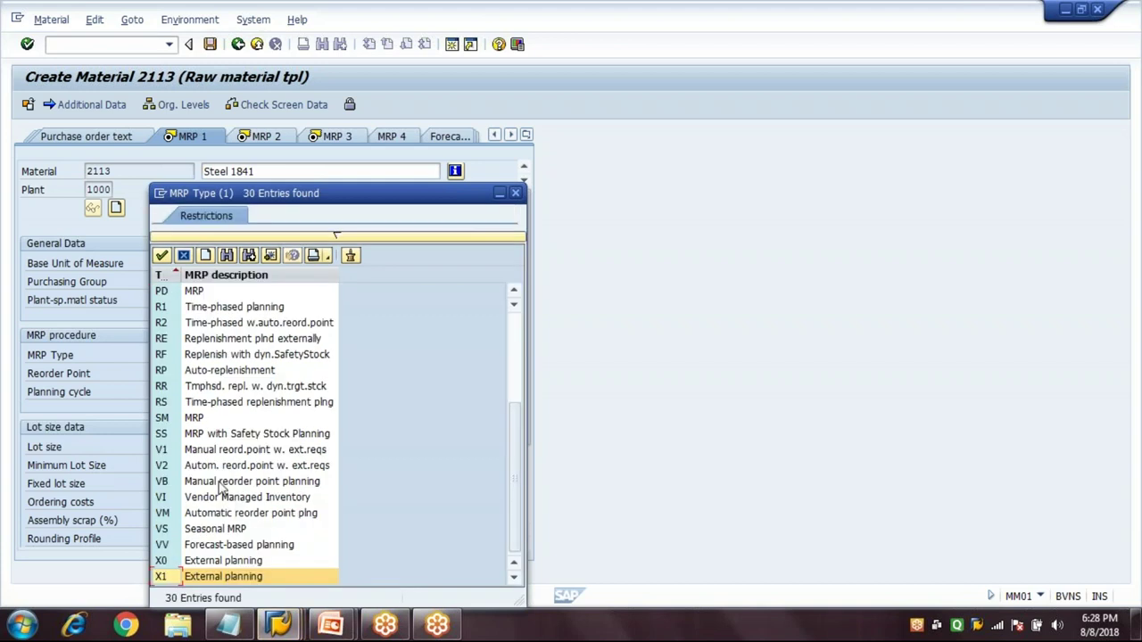
pyautogui.click(221, 484)
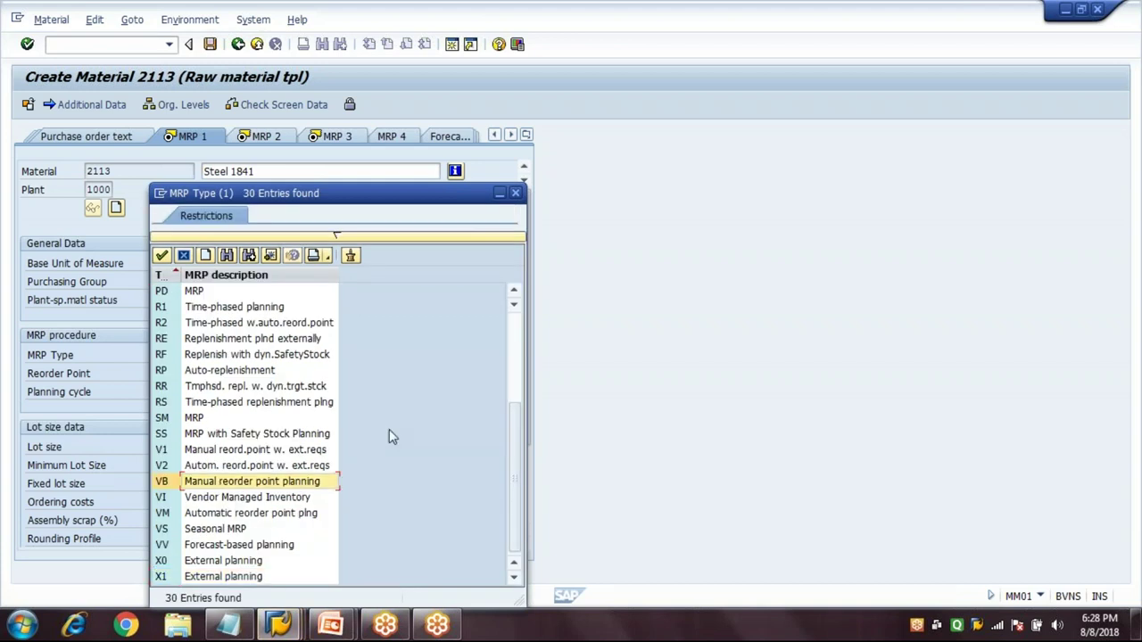
pyautogui.press('Return')
pyautogui.press('Tab')
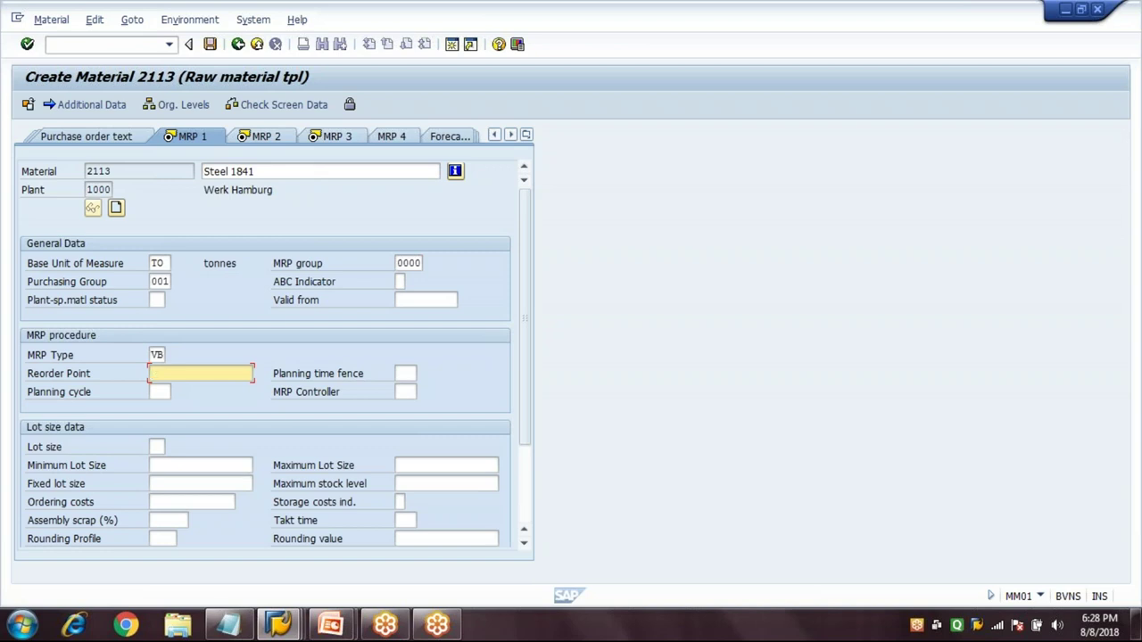
# Step: Set the material's reorder point to 90 and its MRP controller to 000
pyautogui.write('90')
pyautogui.press('Tab')
pyautogui.click(405, 392)
pyautogui.write('000')
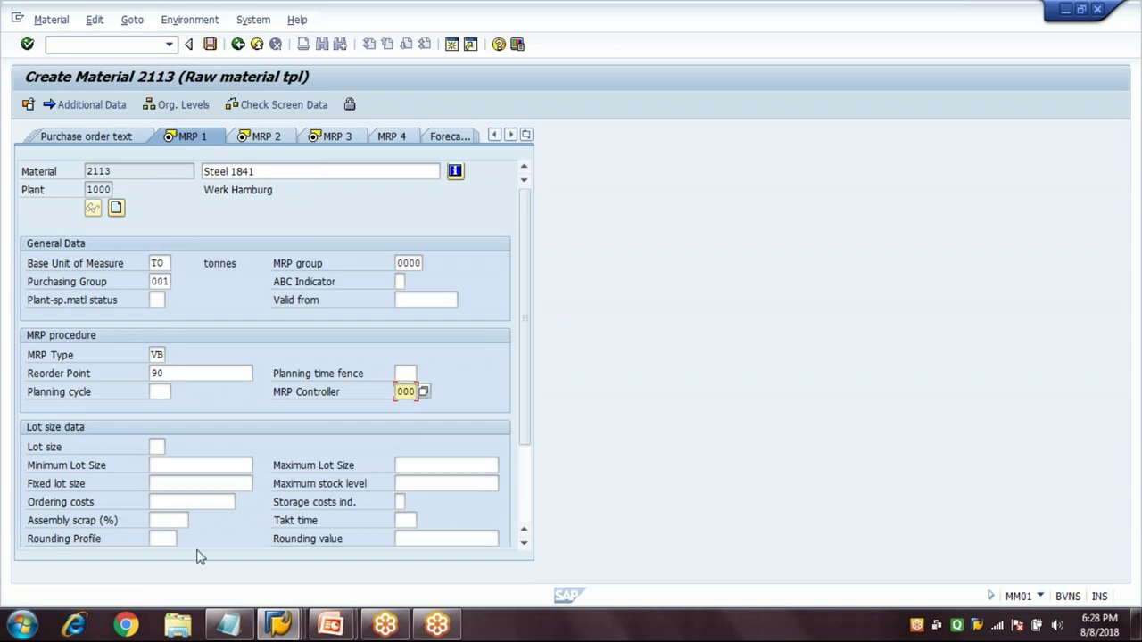
# Step: Choose lot size HB, Replenish to maximum stock level, set the maximum stock level to 1000, and continue to the MRP 2 data
pyautogui.click(157, 446)
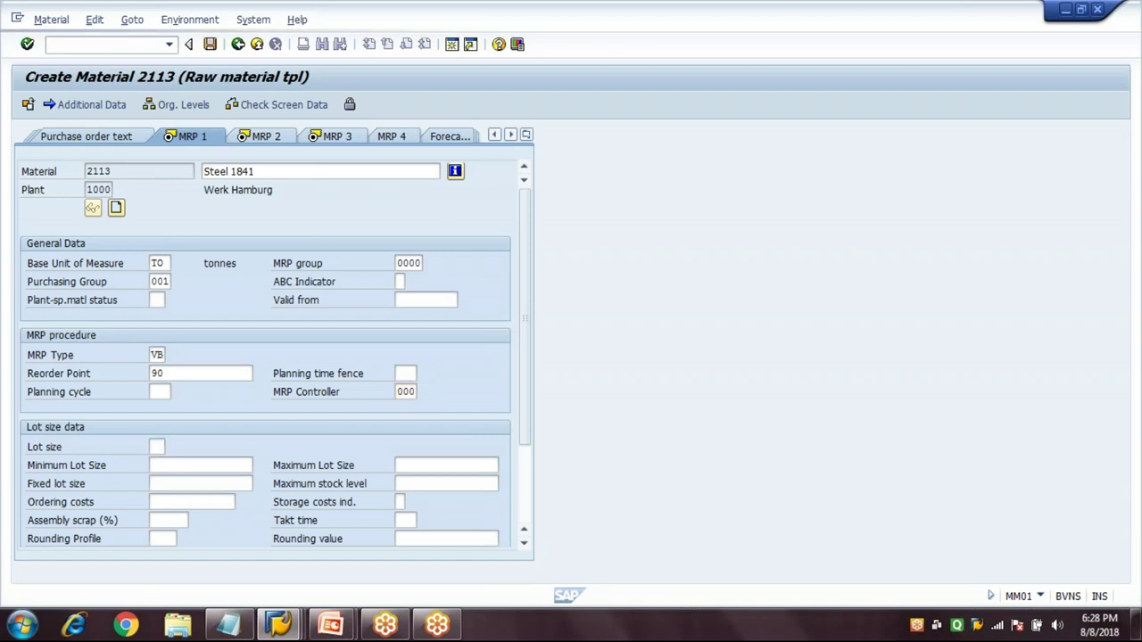
pyautogui.press('F4')
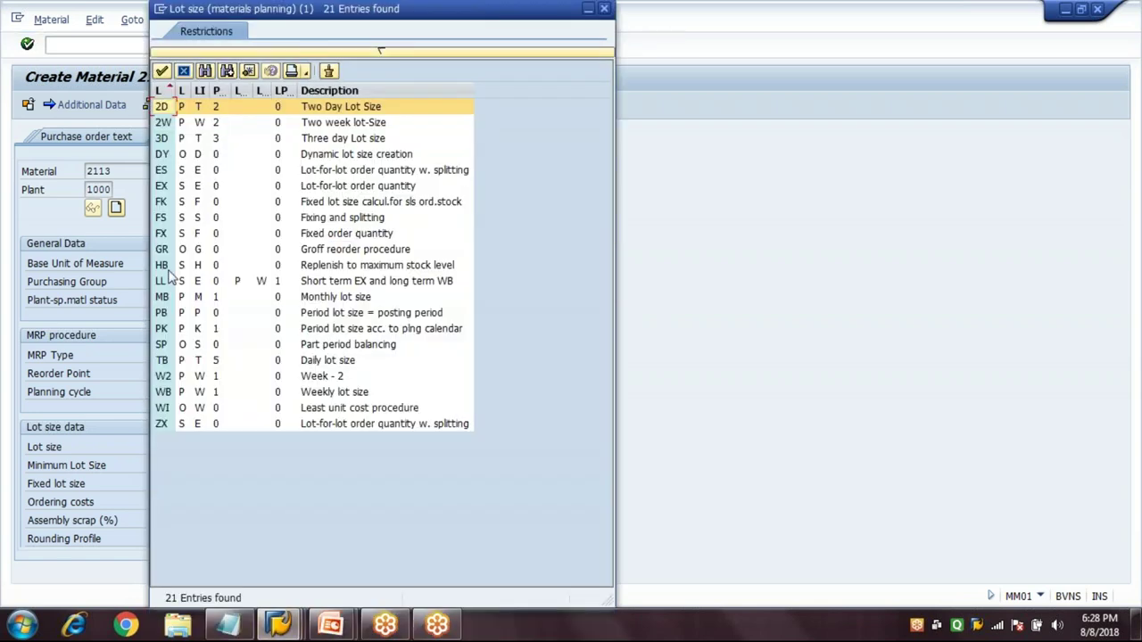
pyautogui.doubleClick(165, 265)
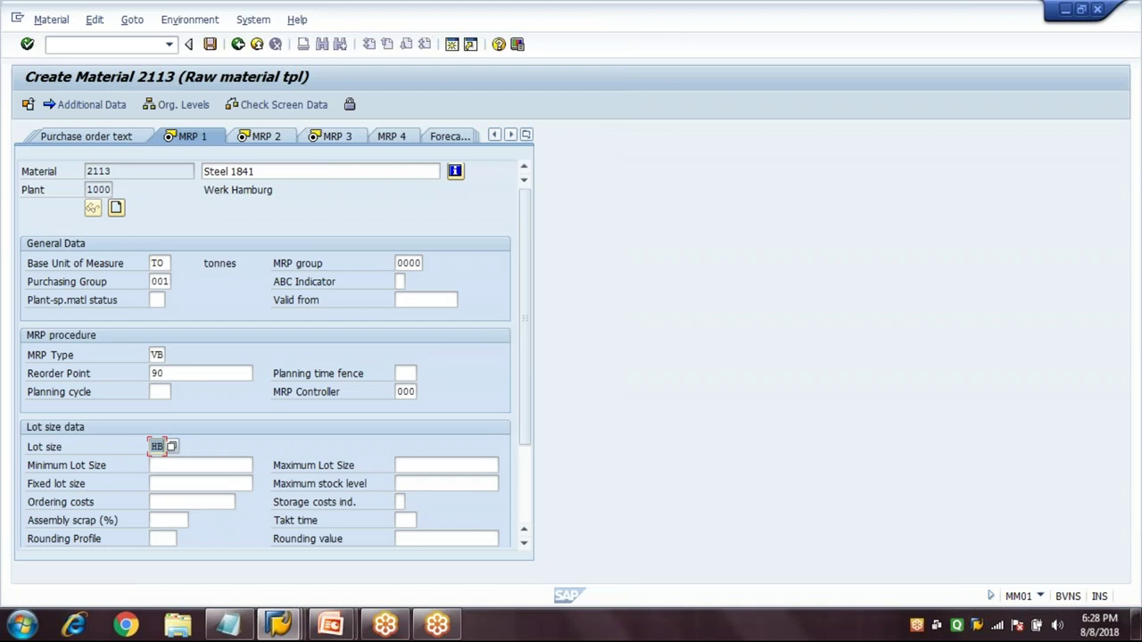
pyautogui.click(446, 483)
pyautogui.write('1000')
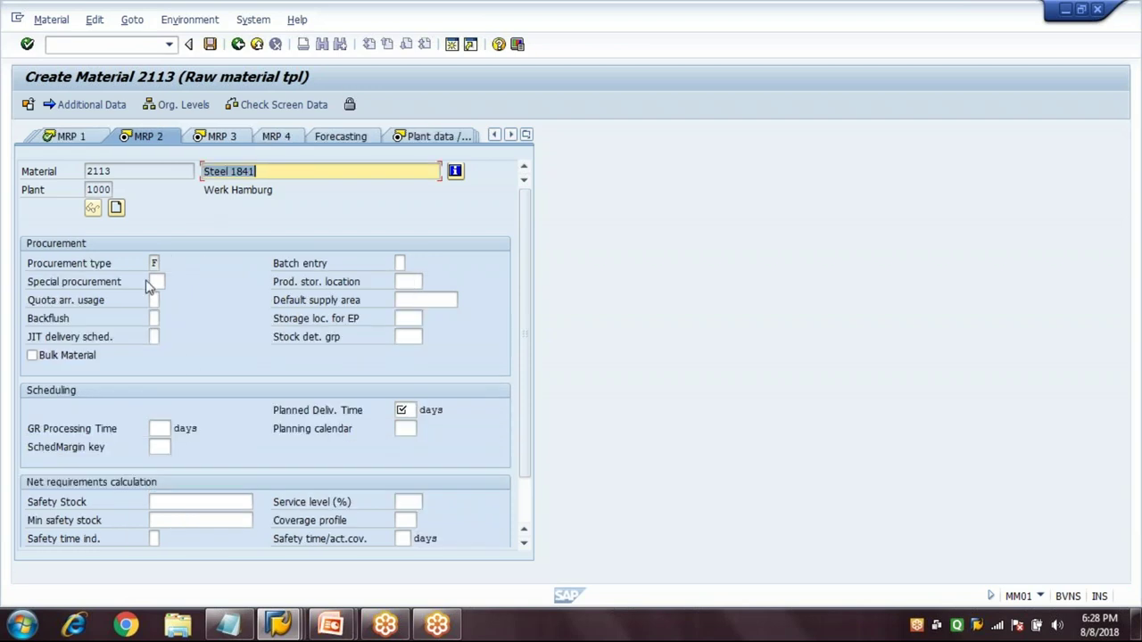
# Step: Enter procurement type F, planned delivery time 20 days, GR processing time 3 days and SchedMargin key 000, and continue to MRP 3
pyautogui.click(153, 263)
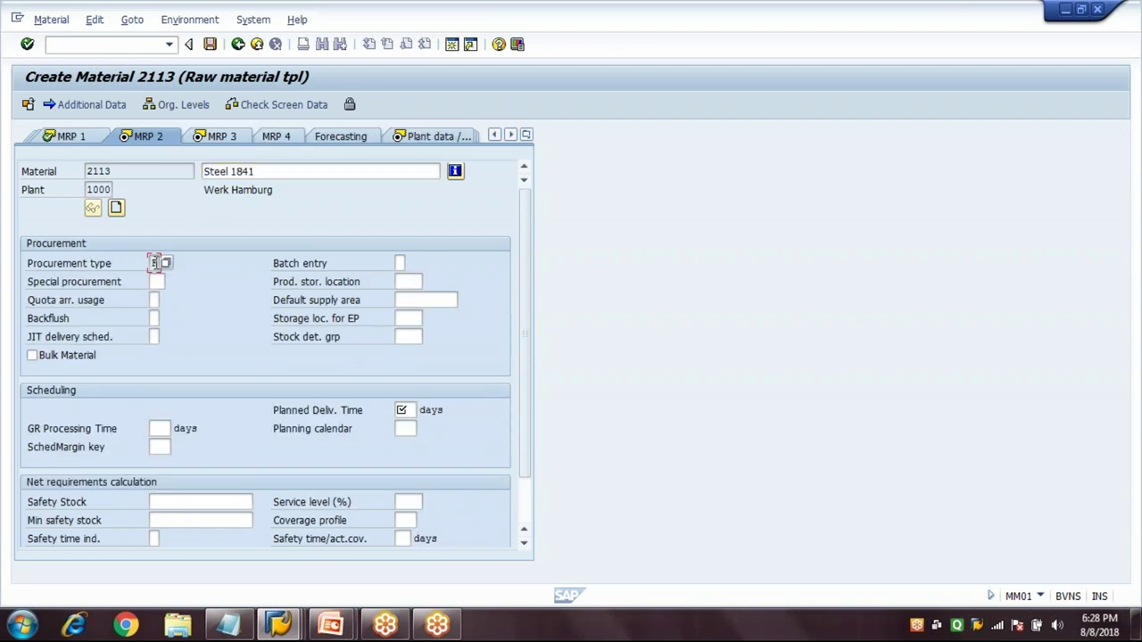
pyautogui.write('F')
pyautogui.click(403, 410)
pyautogui.write('20')
pyautogui.press('Tab')
pyautogui.write('3')
pyautogui.press('Tab')
pyautogui.press('Tab')
pyautogui.write('000')
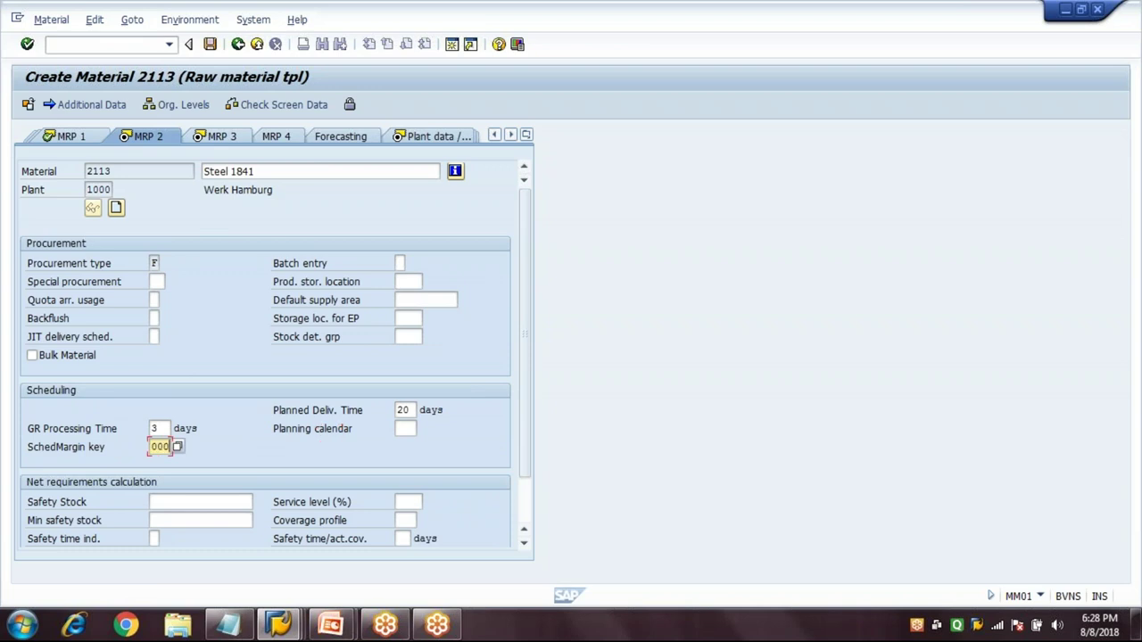
pyautogui.press('Return')
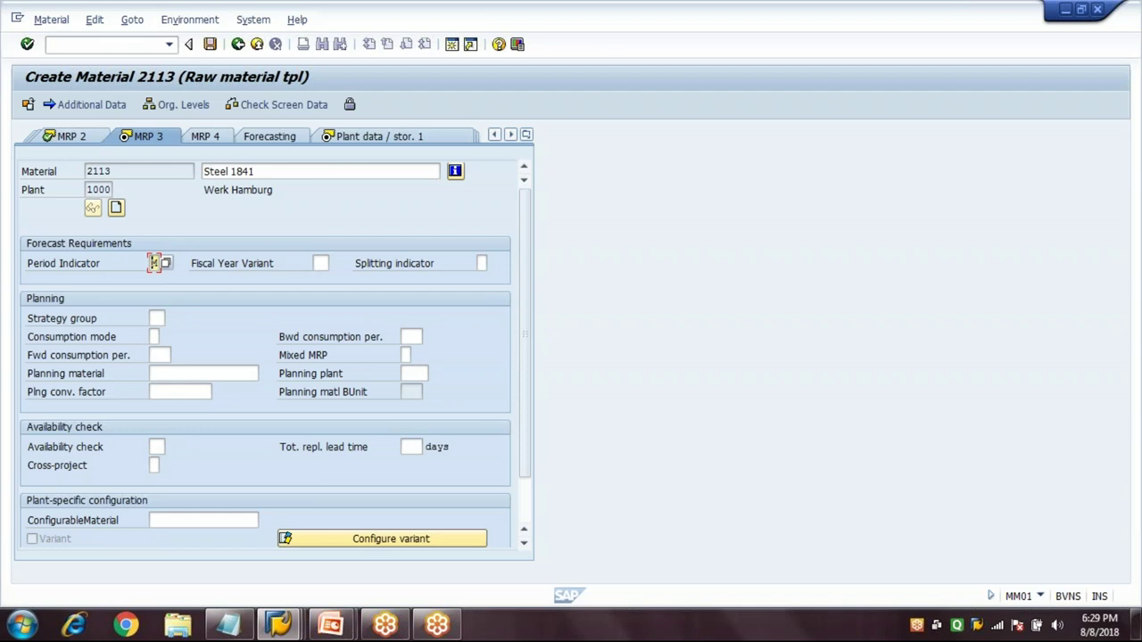
# Step: Set the availability check to 01 and continue past the storage views to the Accounting 1 data
pyautogui.click(157, 448)
pyautogui.write('01')
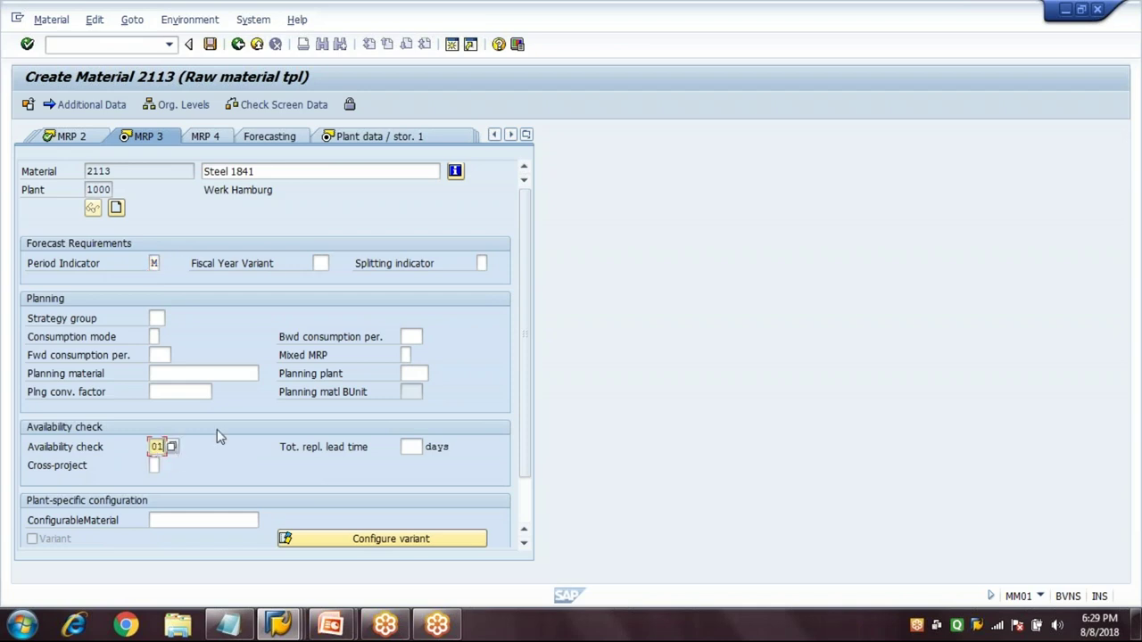
pyautogui.press('Return')
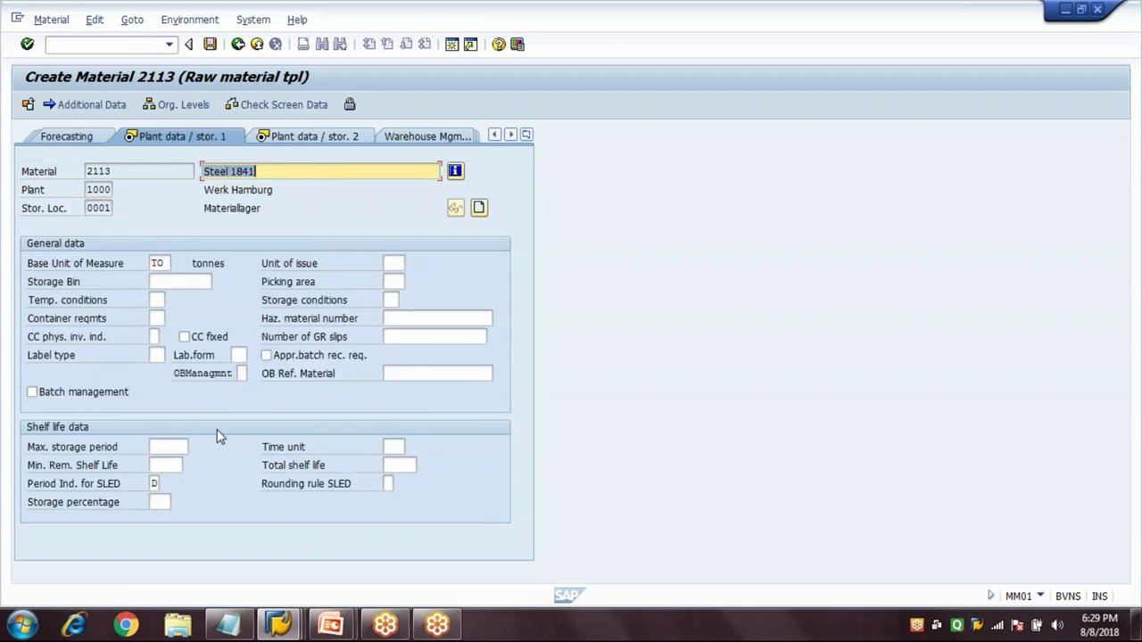
pyautogui.press('Return')
pyautogui.press('Return')
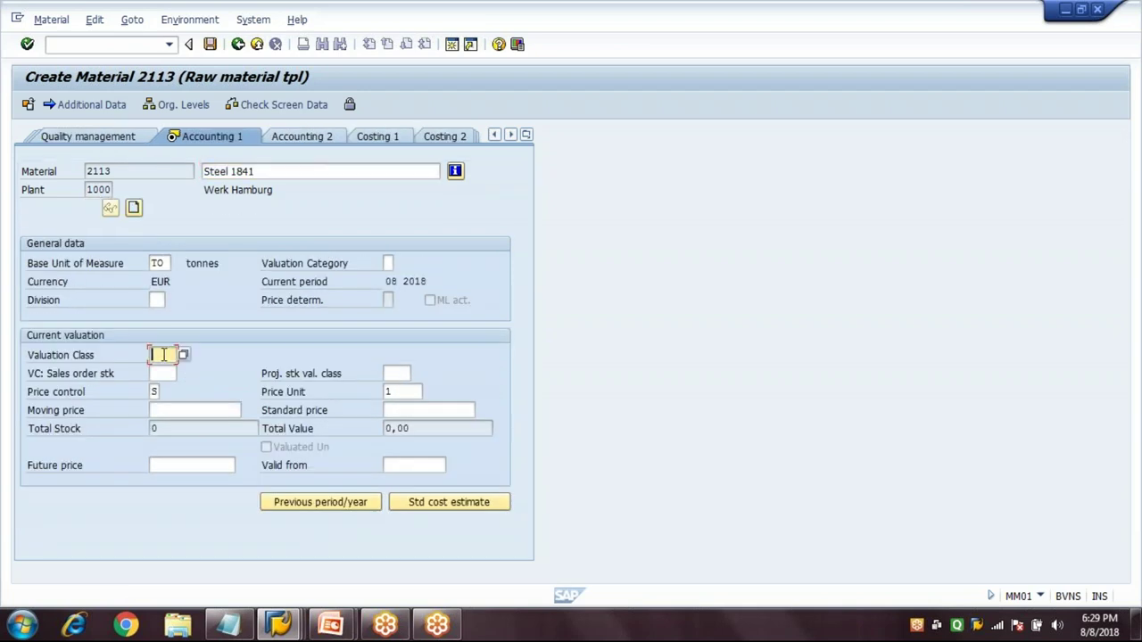
# Step: Enter valuation class 3000, price control V and moving price 10, and save the new material
pyautogui.write('3000')
pyautogui.press('Tab')
pyautogui.press('Tab')
pyautogui.write('V')
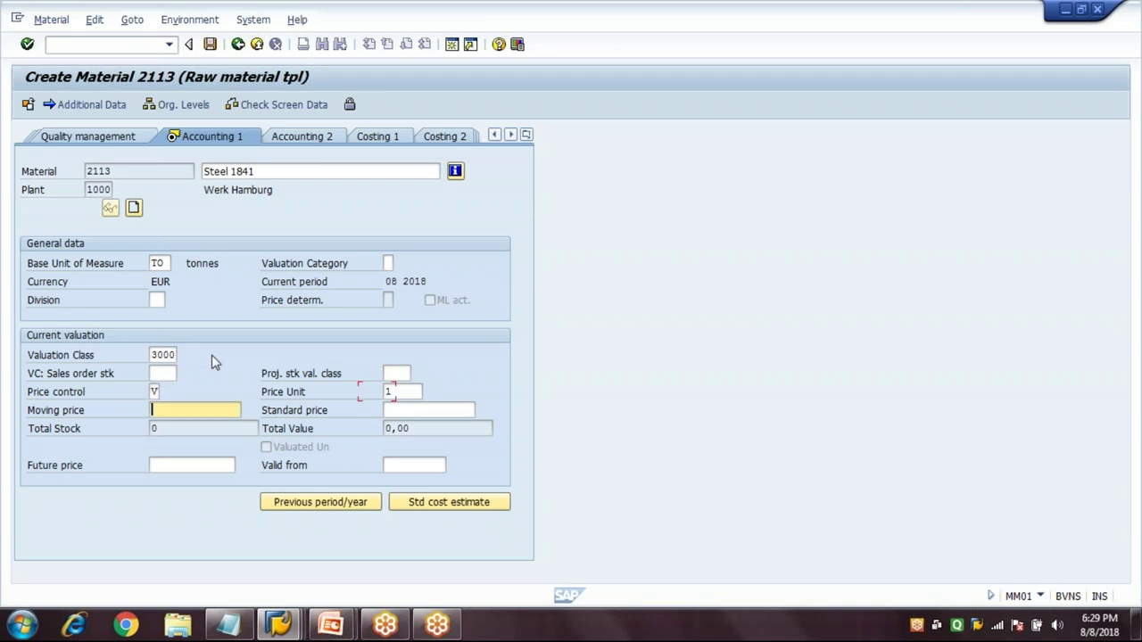
pyautogui.write('10')
pyautogui.press('Return')
pyautogui.press('Return')
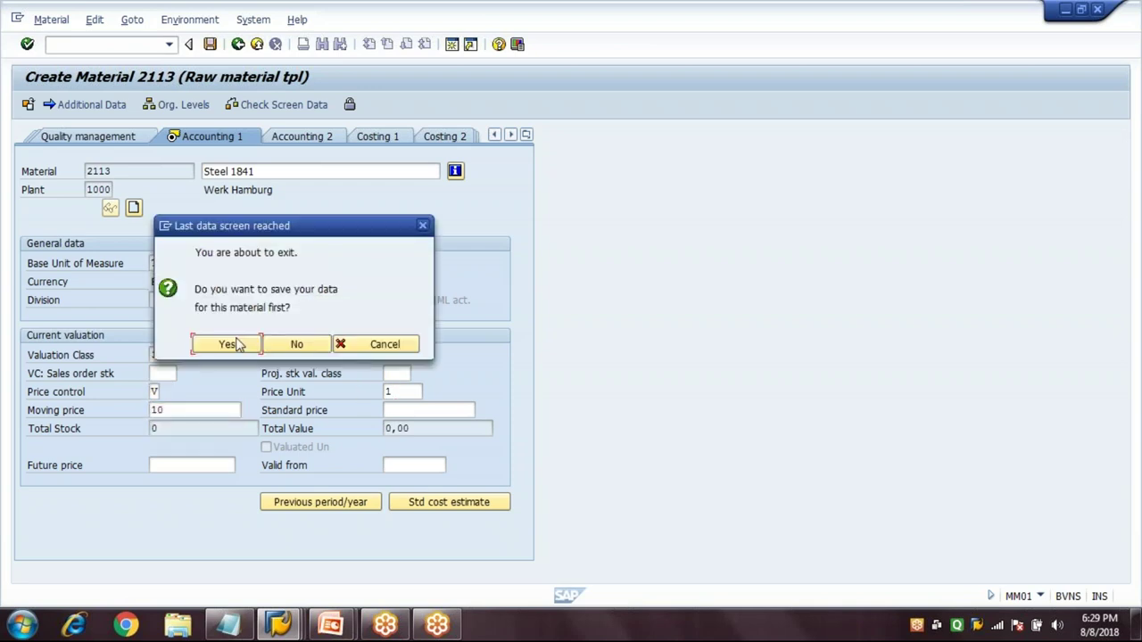
pyautogui.click(235, 344)
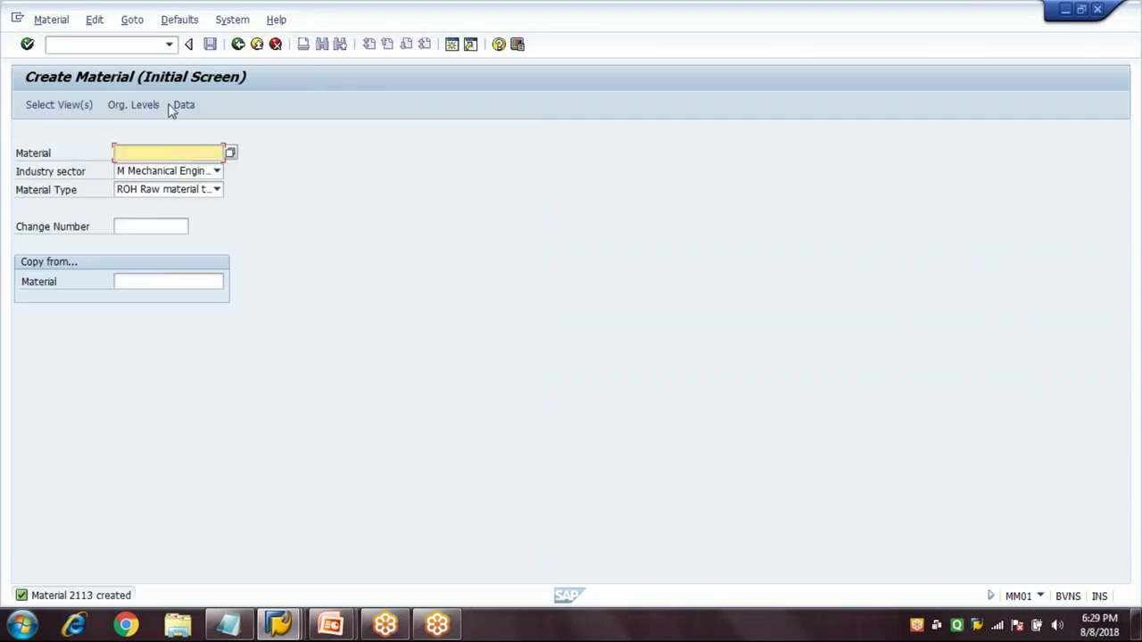
# Step: Start a purchase order with ME21N for vendor 1000, purchasing organization 1000, purchasing group 001 and company code 1000
pyautogui.click(134, 45)
pyautogui.write('/')
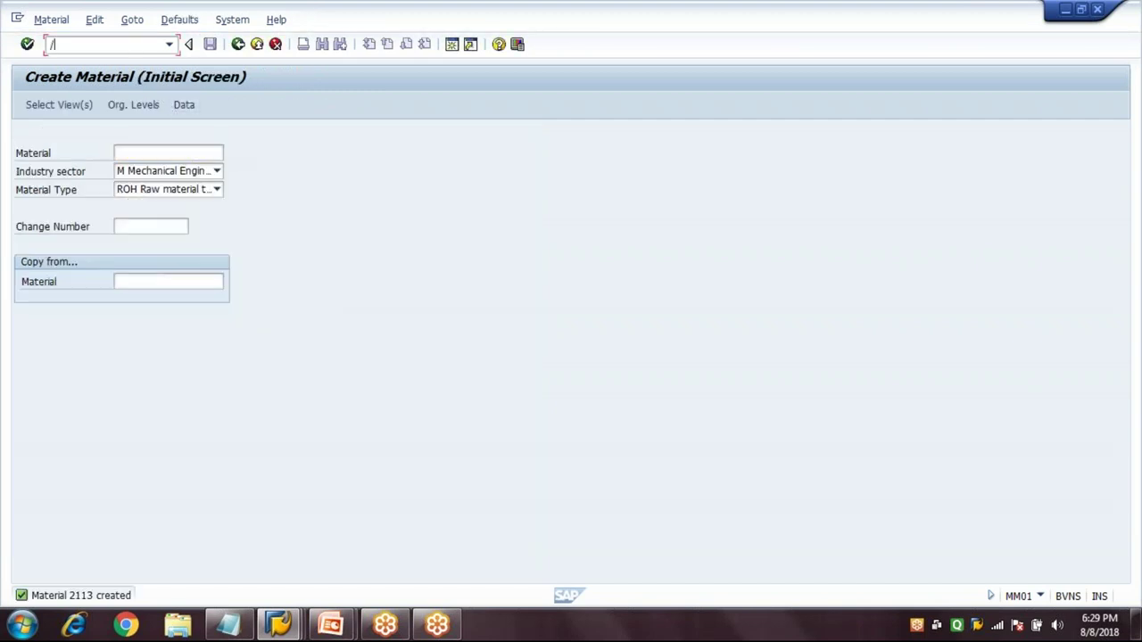
pyautogui.write('NME21N')
pyautogui.press('Return')
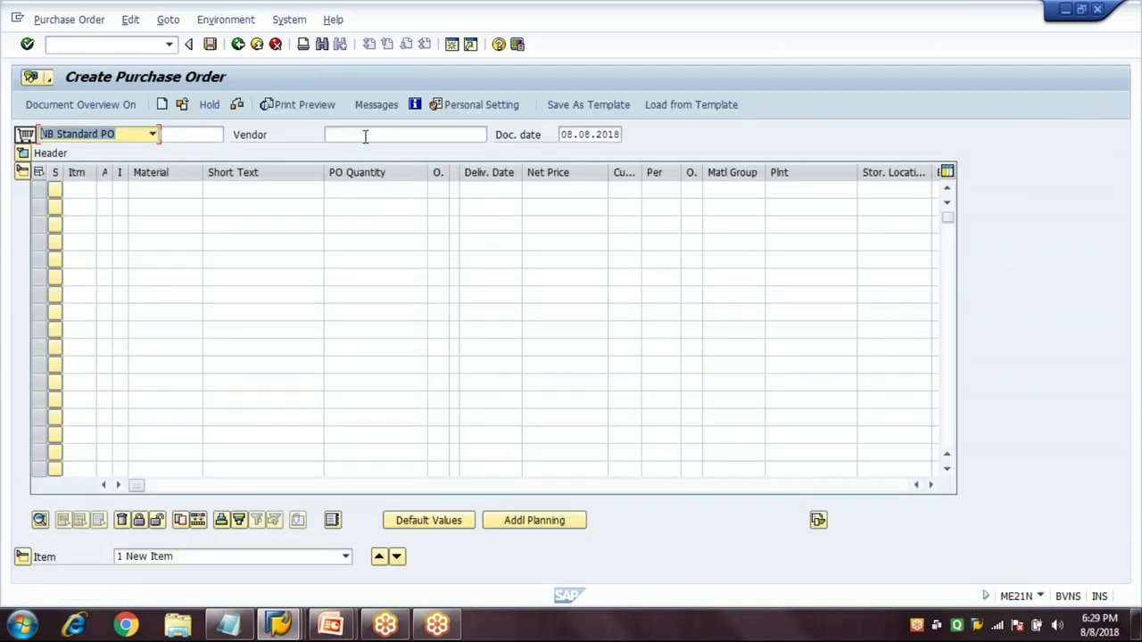
pyautogui.click(365, 135)
pyautogui.write('1000')
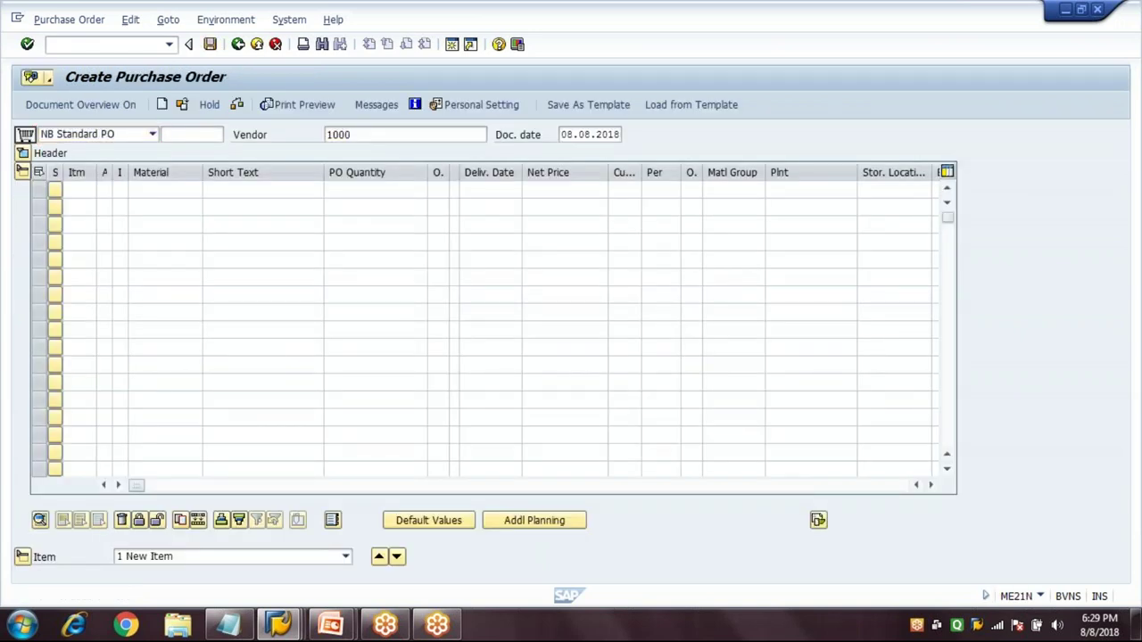
pyautogui.press('Return')
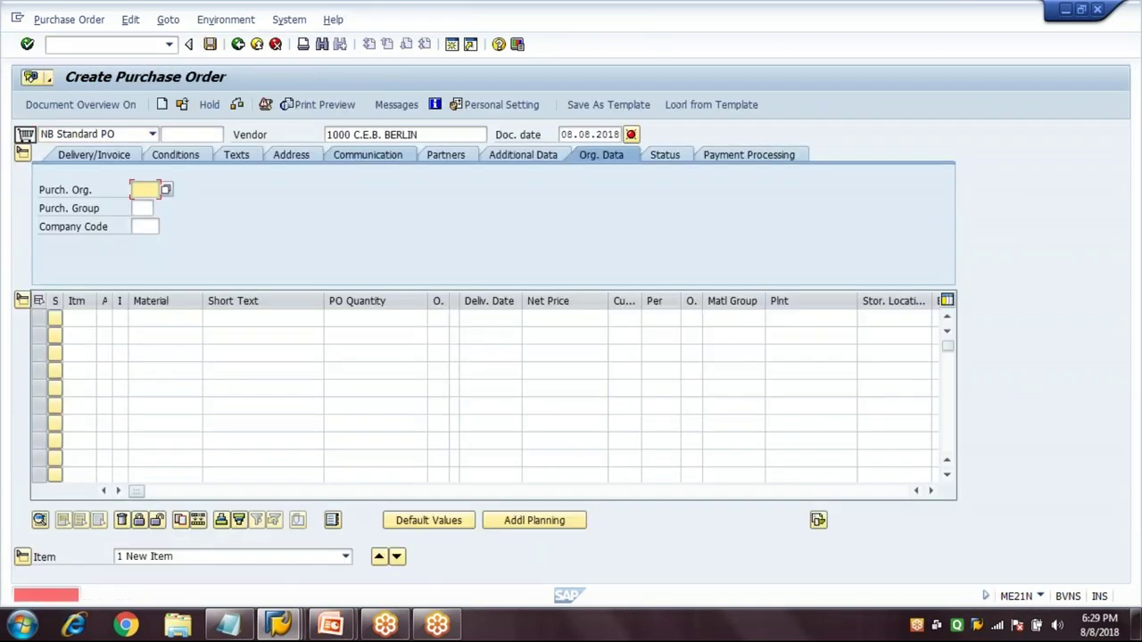
# Step: Add an order item for material 2113 with quantity 100 and net price 100 EUR
pyautogui.click(131, 318)
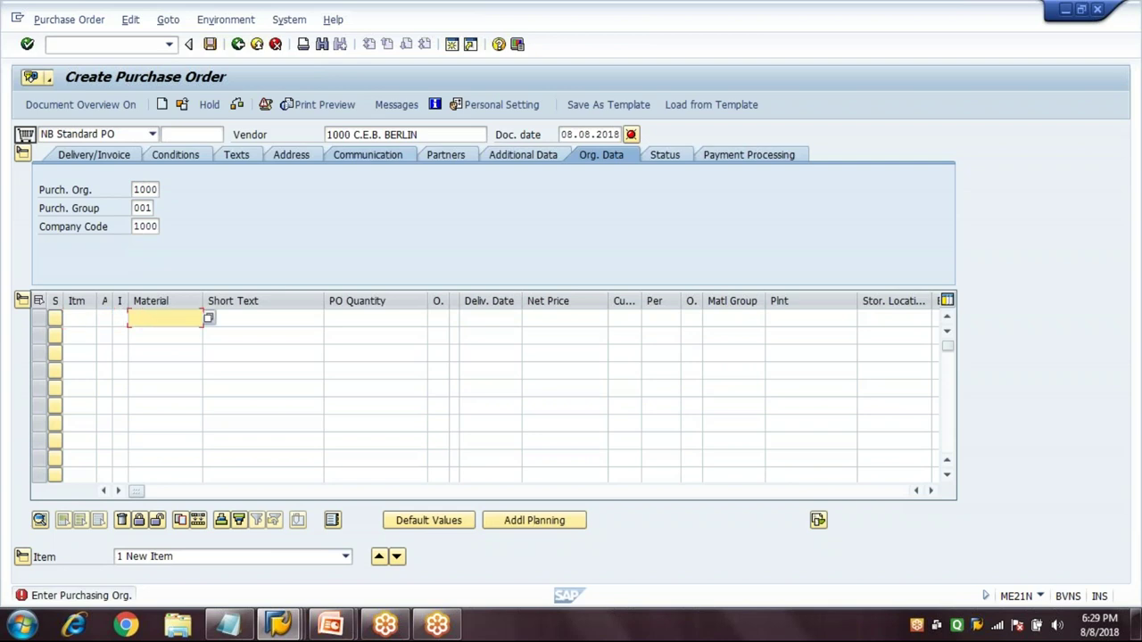
pyautogui.write('2113')
pyautogui.press('Tab')
pyautogui.write('100')
pyautogui.press('Tab')
pyautogui.press('Tab')
pyautogui.write('100')
pyautogui.press('Tab')
pyautogui.write('EUR')
# Step: Assign the order item to plant 1000 and storage location 0001, and save the purchase order
pyautogui.press('Tab')
pyautogui.press('Tab')
pyautogui.press('Tab')
pyautogui.press('Tab')
pyautogui.write('1000')
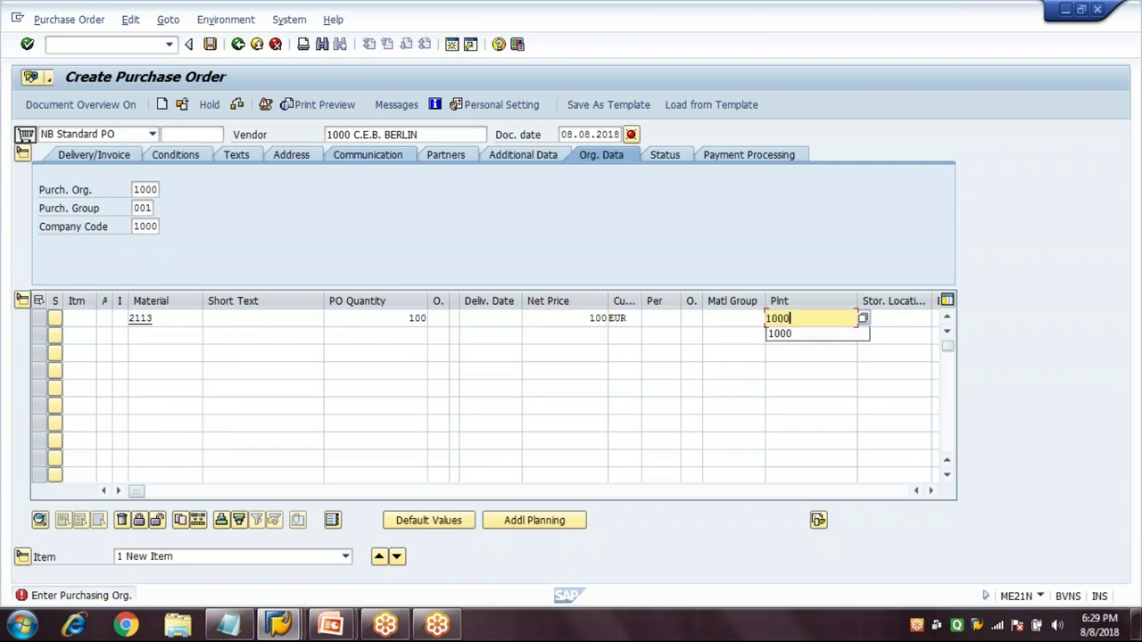
pyautogui.press('Tab')
pyautogui.write('0001')
pyautogui.press('Return')
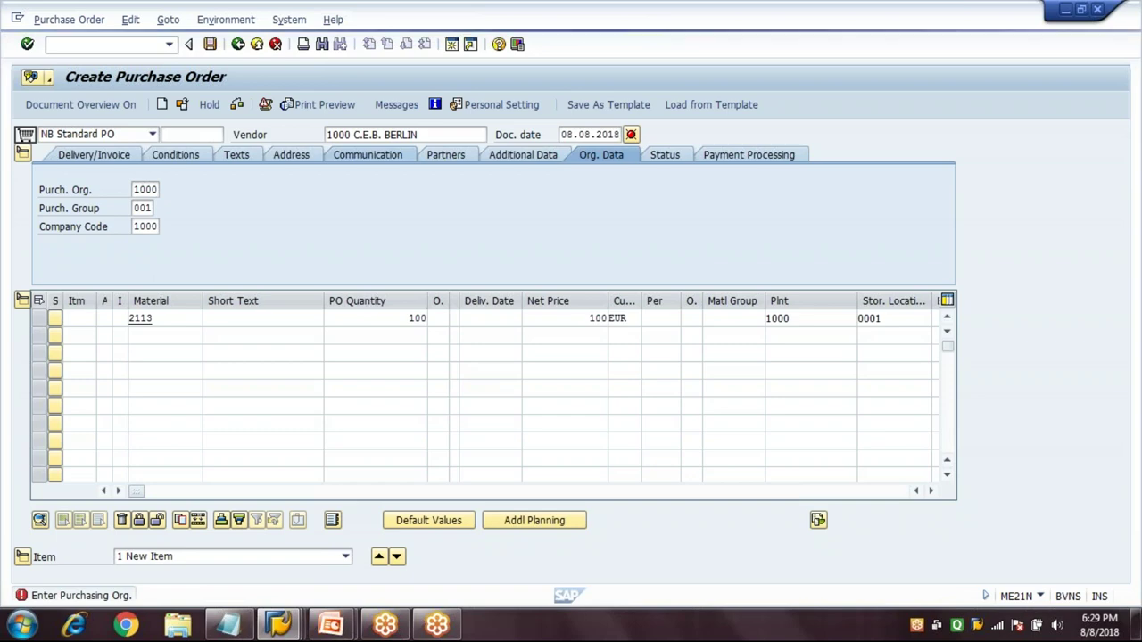
pyautogui.hotkey('ctrl', 's')
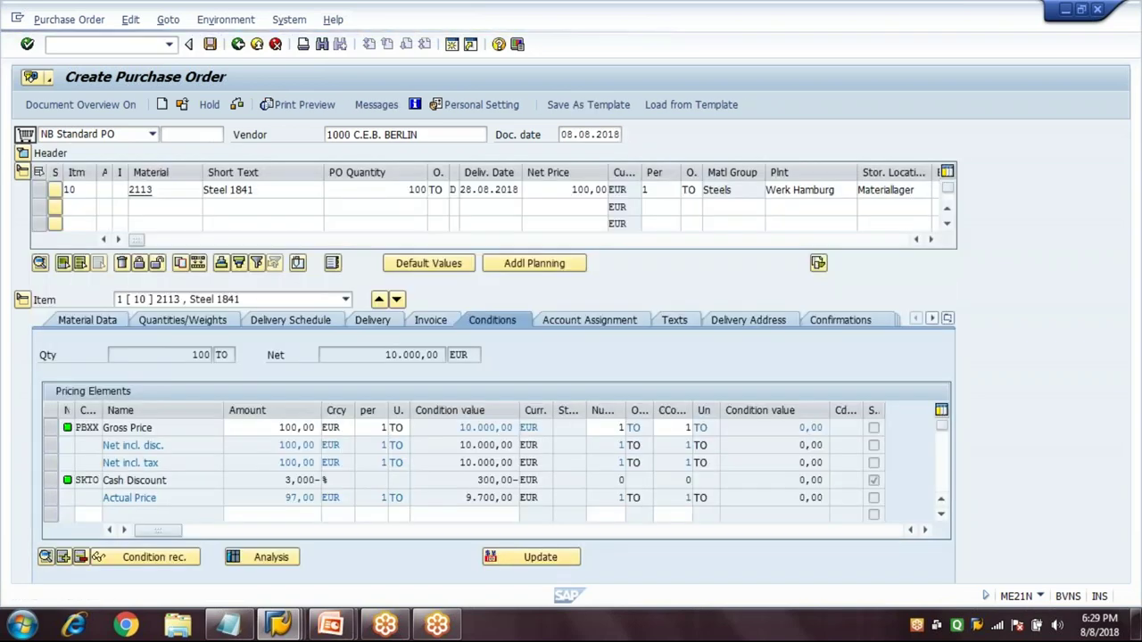
# Step: Open the goods receipt transaction MIGO and load the newly created purchase order
pyautogui.write('/NMIGO')
pyautogui.press('Return')
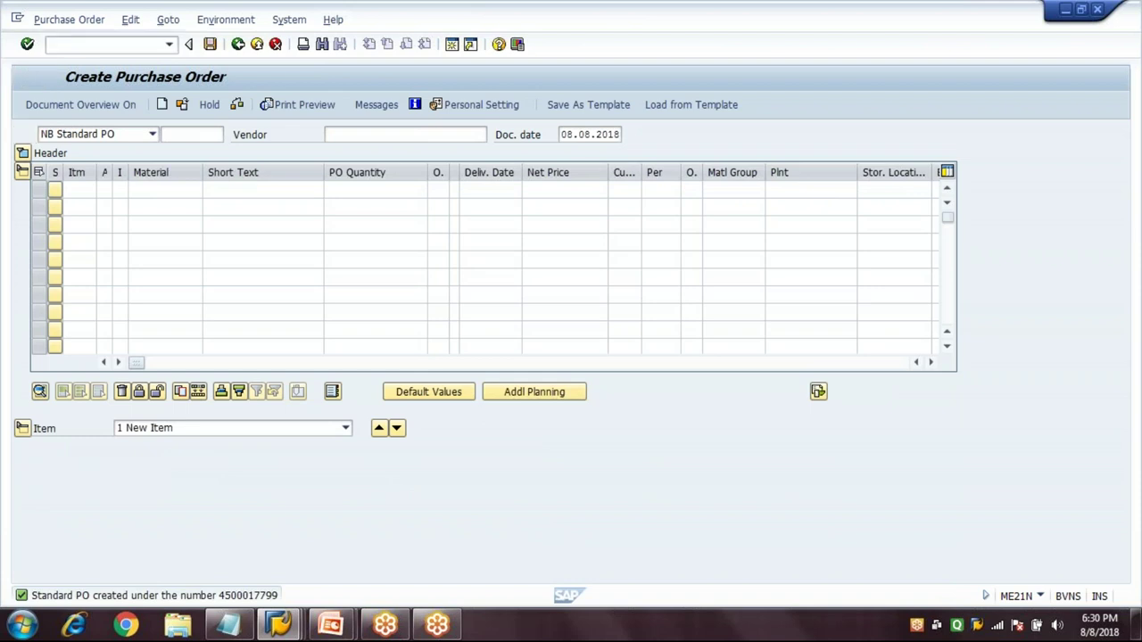
pyautogui.press('Down')
pyautogui.press('Return')
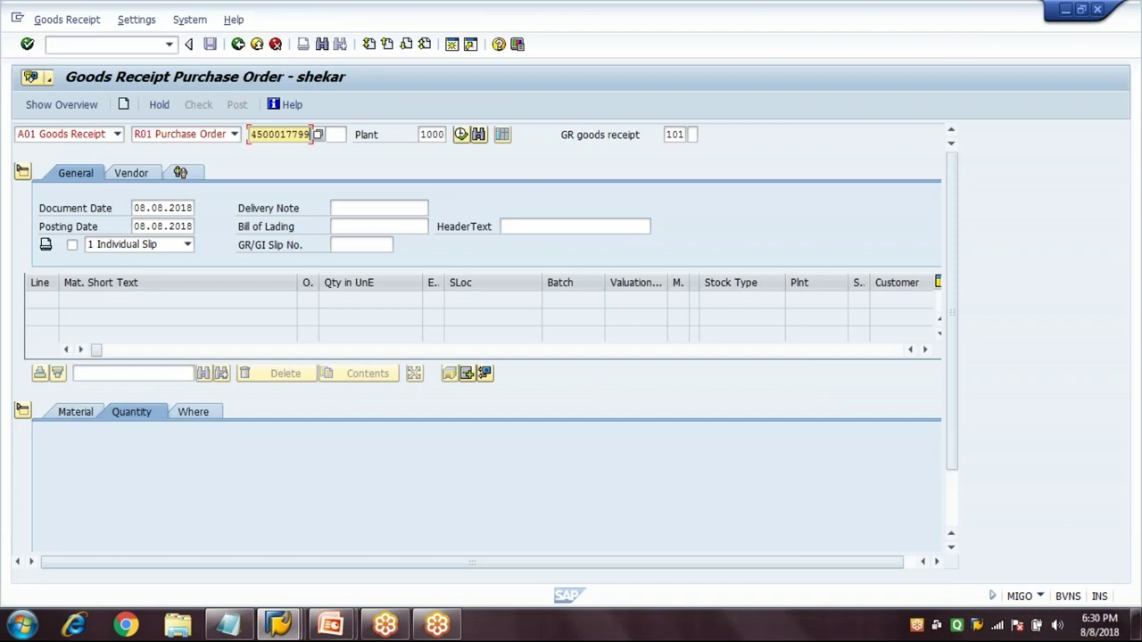
pyautogui.press('Return')
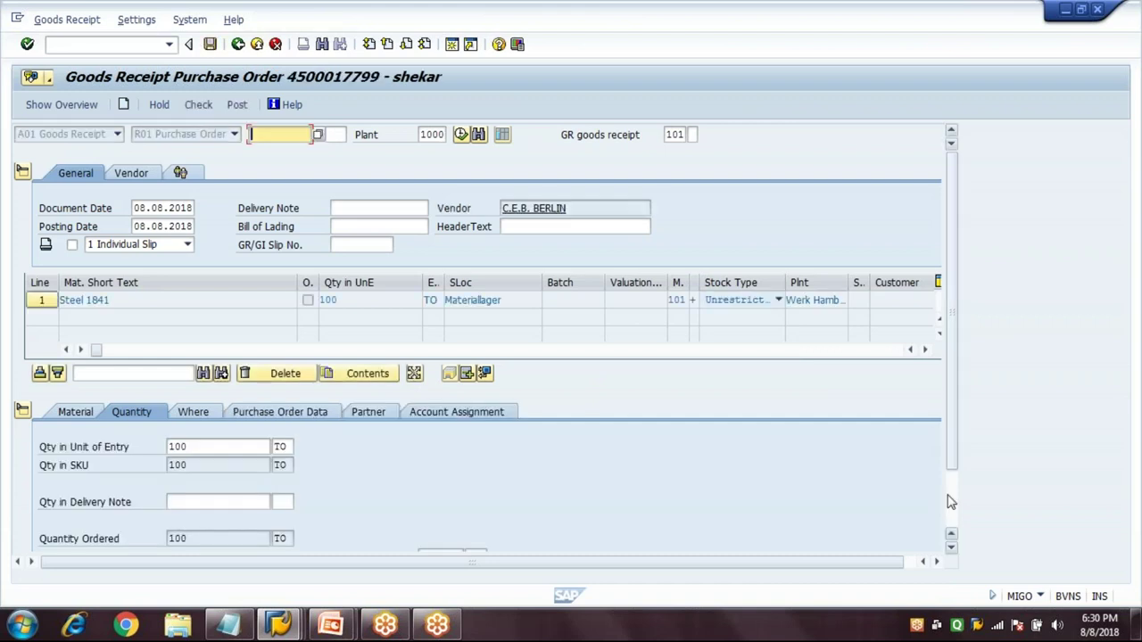
# Step: Mark the Steel 1841 receipt item as OK and post the goods receipt
pyautogui.click(952, 502)
pyautogui.click(78, 539)
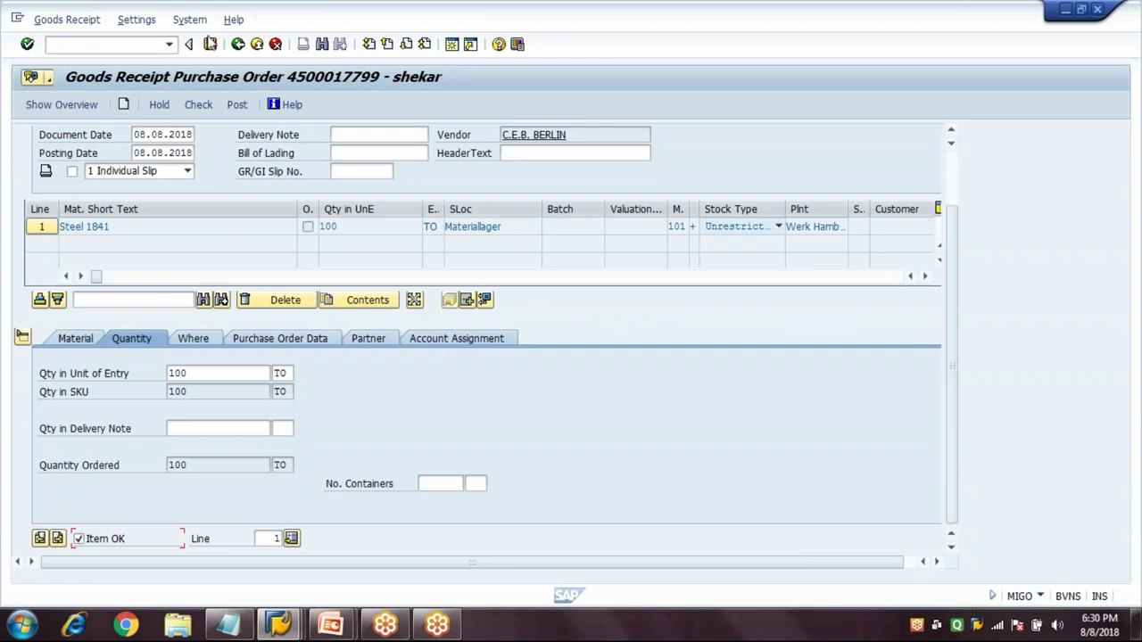
pyautogui.click(210, 45)
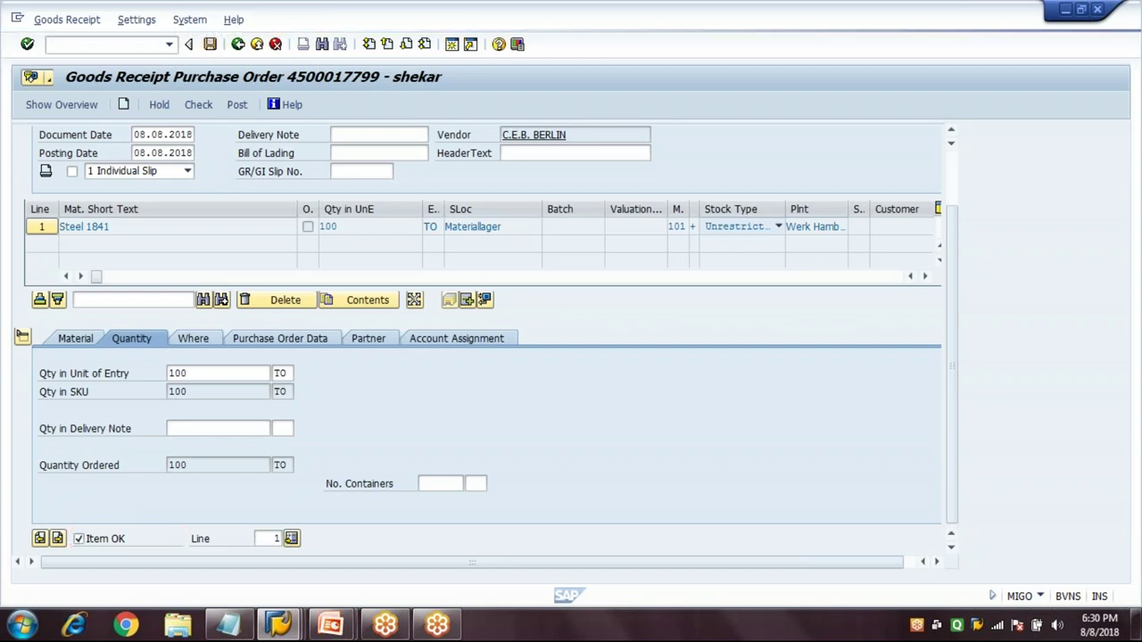
# Step: Display the MMBE stock overview for material 2113 in plant 1000, storage location 0001, and check the unrestricted-use stock
pyautogui.click(237, 46)
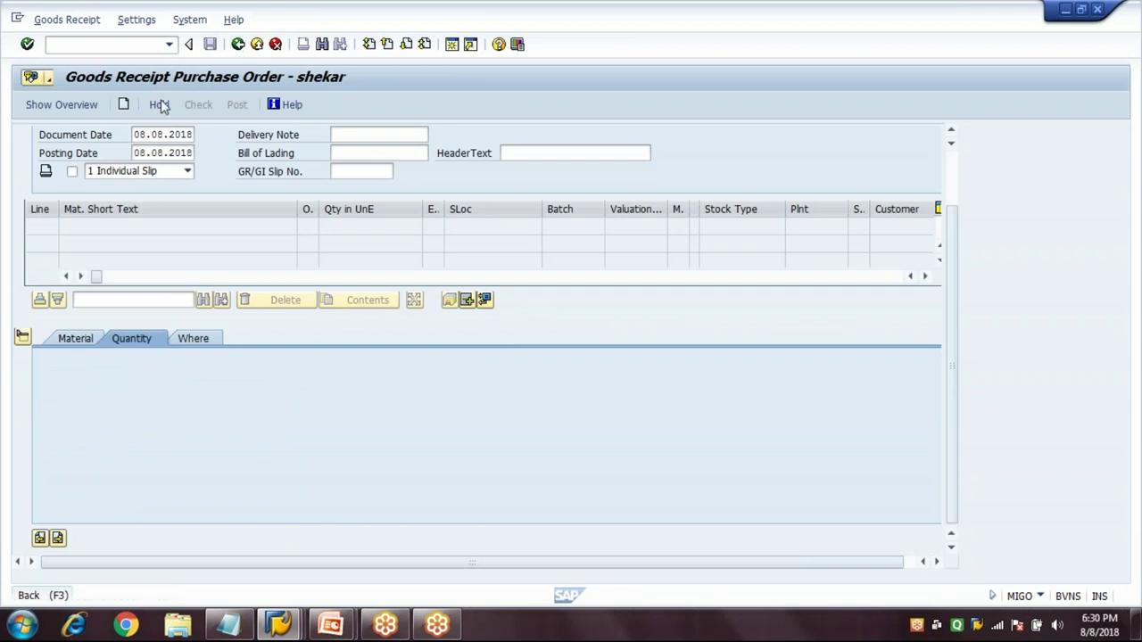
pyautogui.write('MMBE')
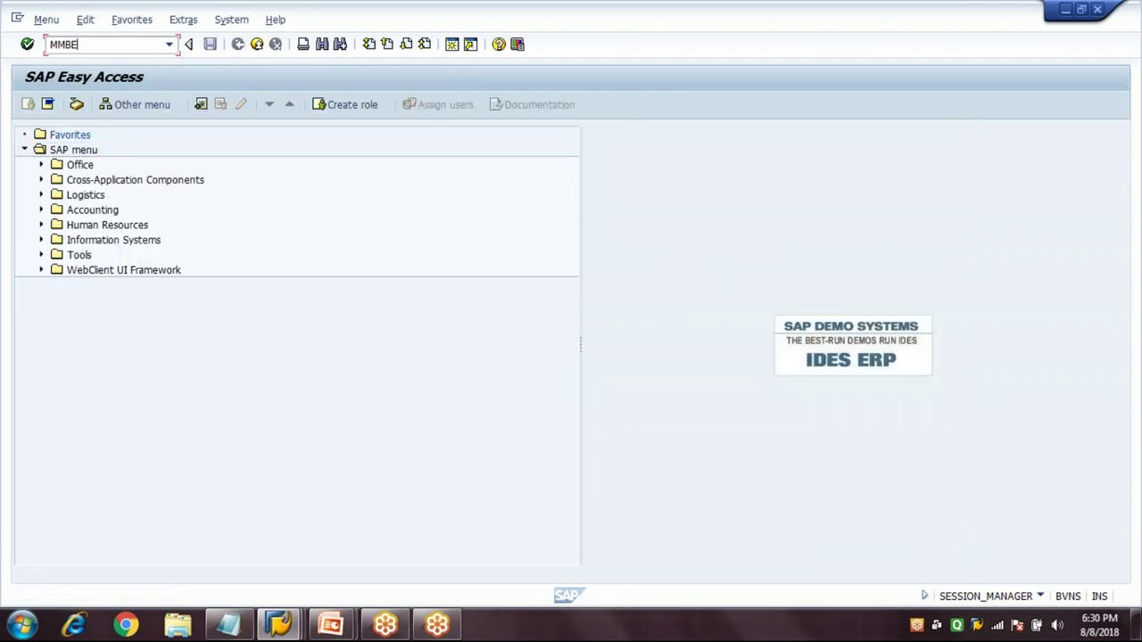
pyautogui.press('Return')
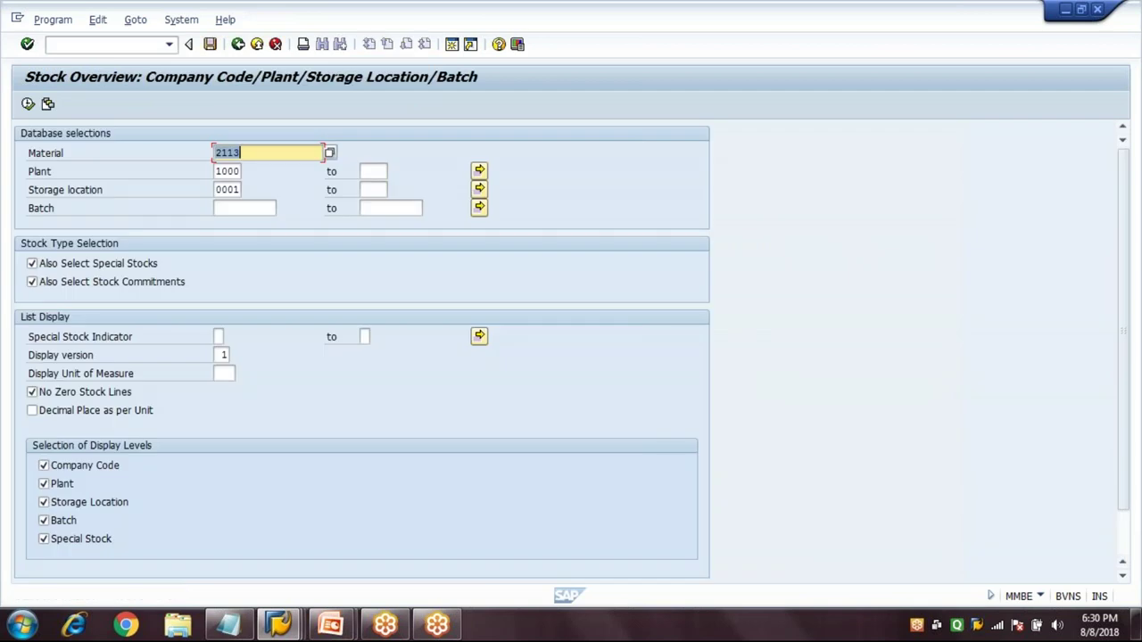
pyautogui.click(28, 103)
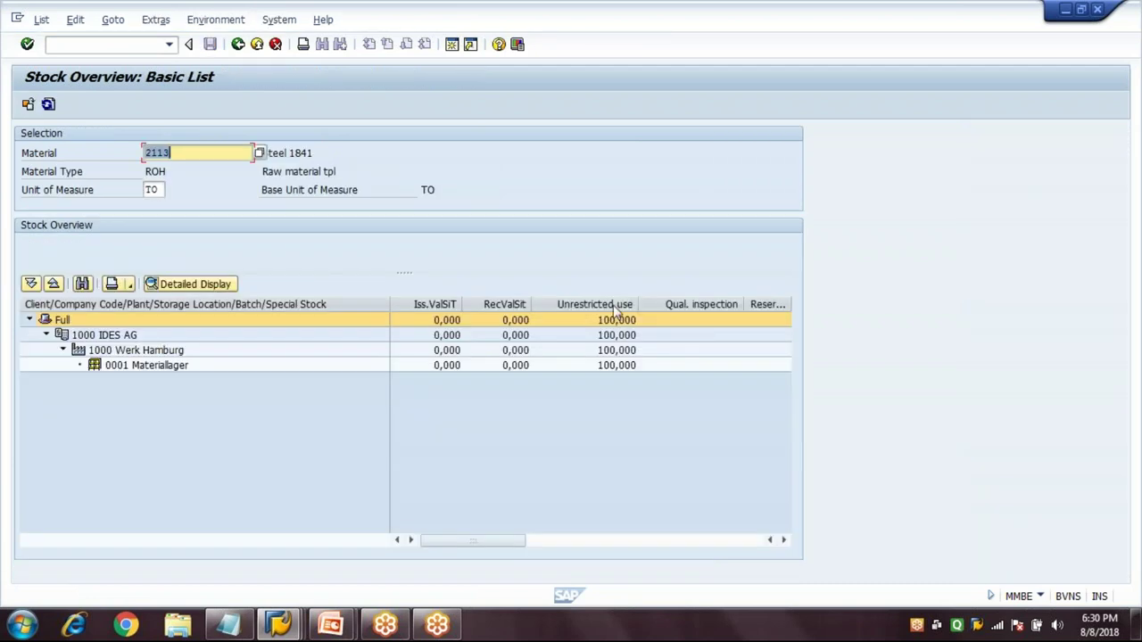
pyautogui.click(616, 305)
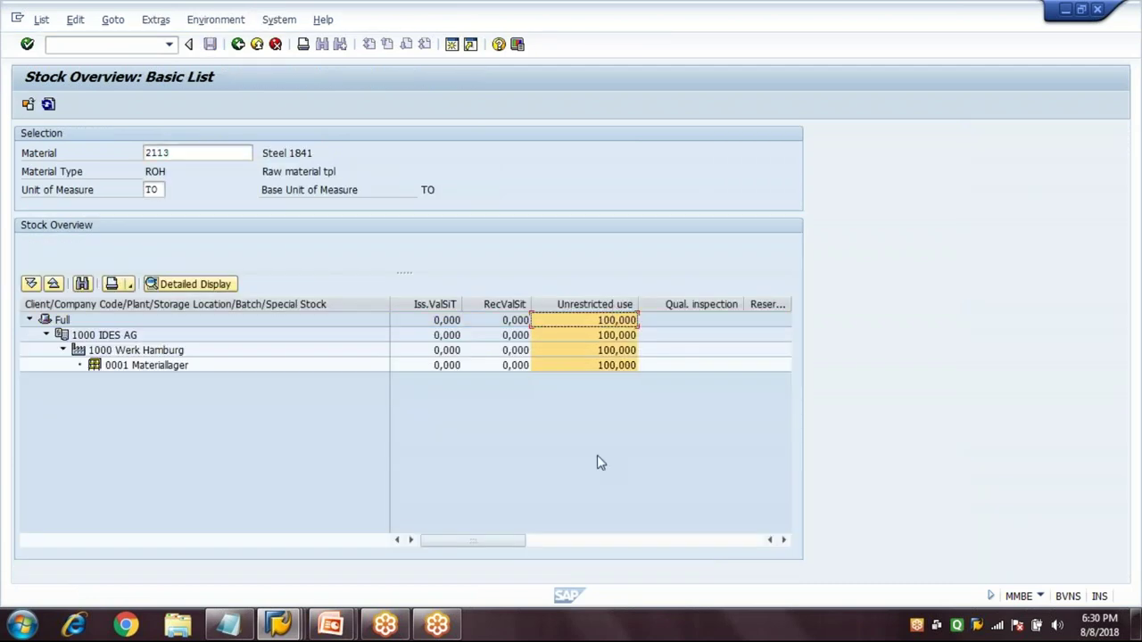
pyautogui.click(597, 456)
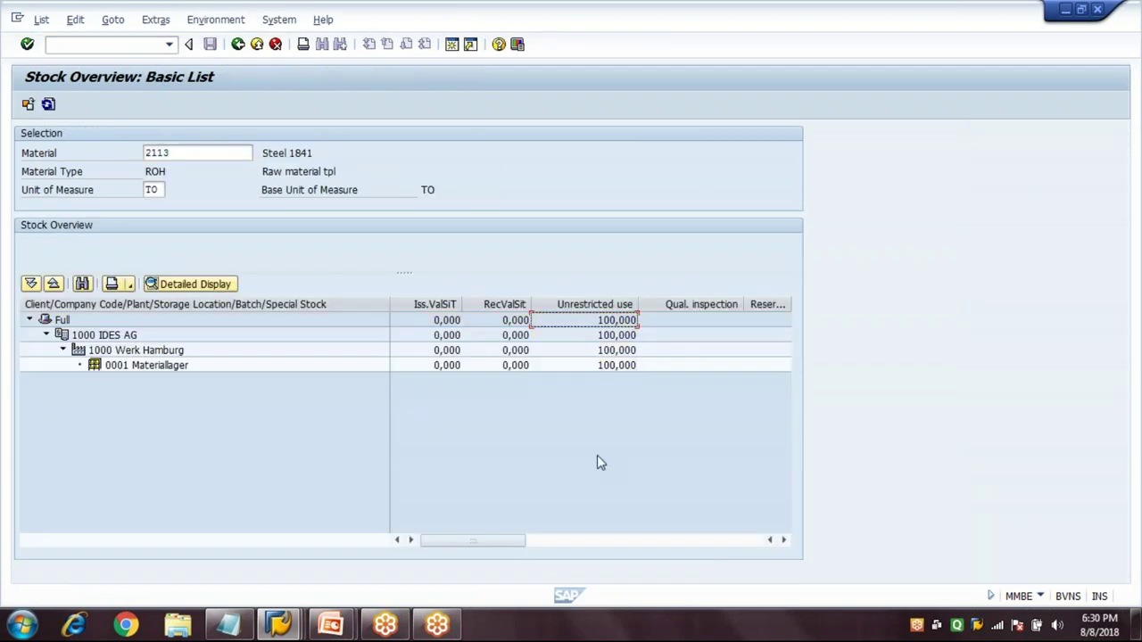
# Step: Open the goods issue transaction MB1A and continue to the items for movement type 261, plant 1000, storage location 0001
pyautogui.click(291, 636)
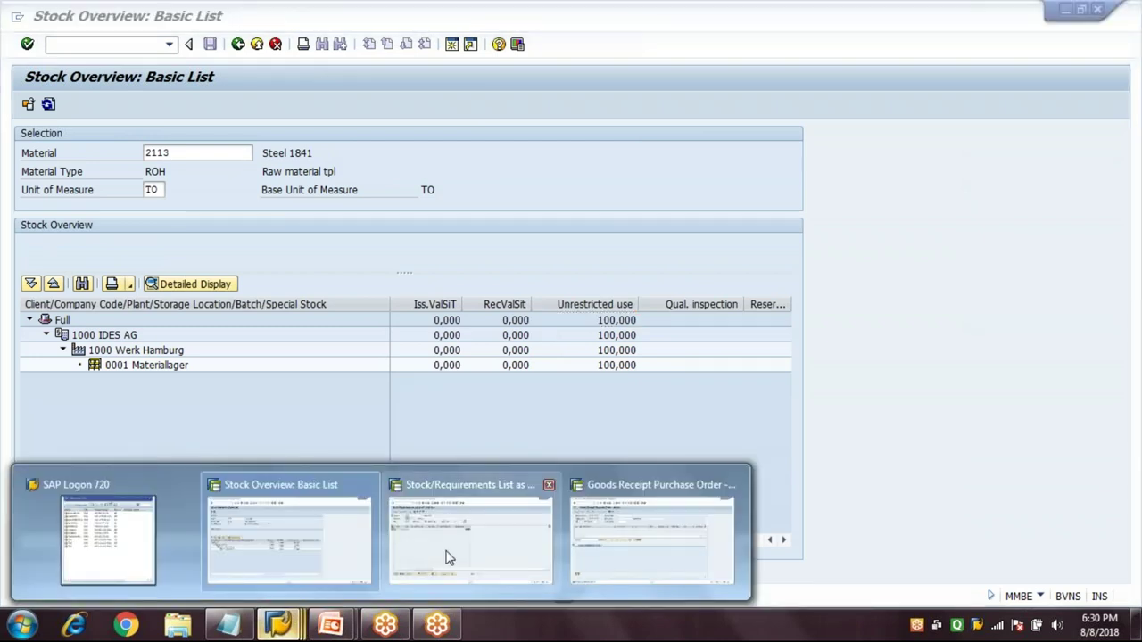
pyautogui.click(449, 557)
pyautogui.write('/nmb1a')
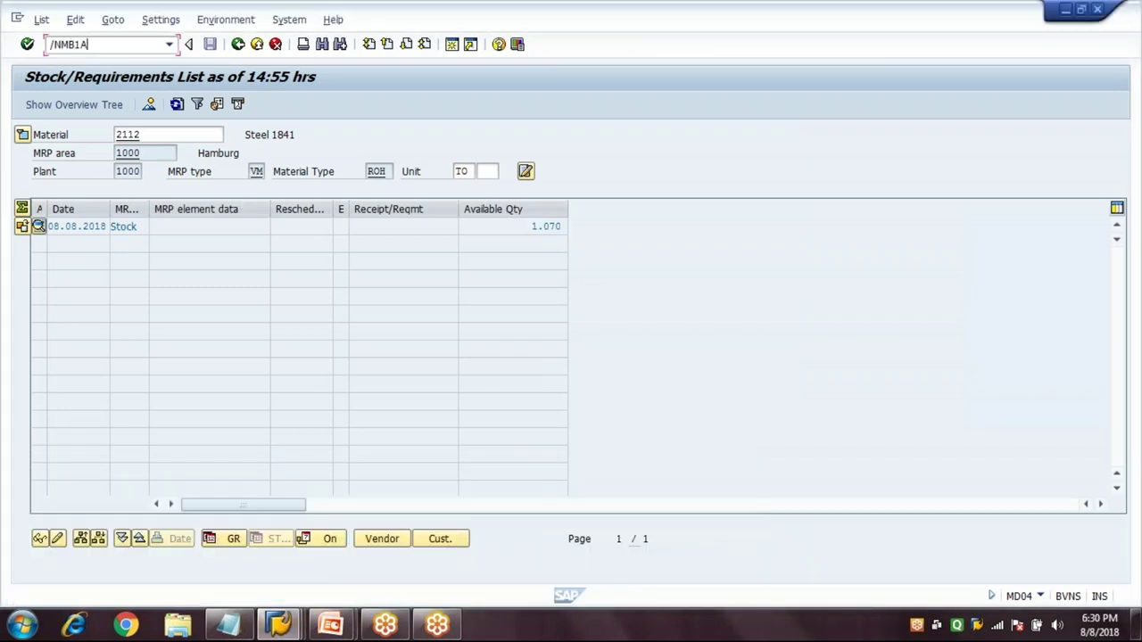
pyautogui.press('Return')
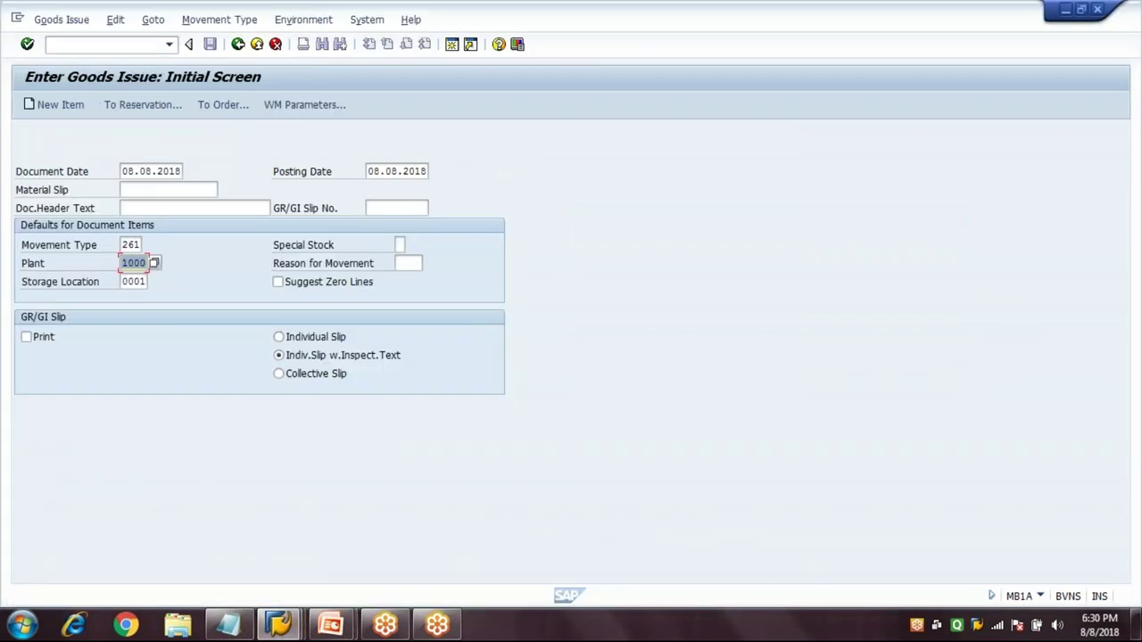
pyautogui.click(133, 263)
pyautogui.click(133, 281)
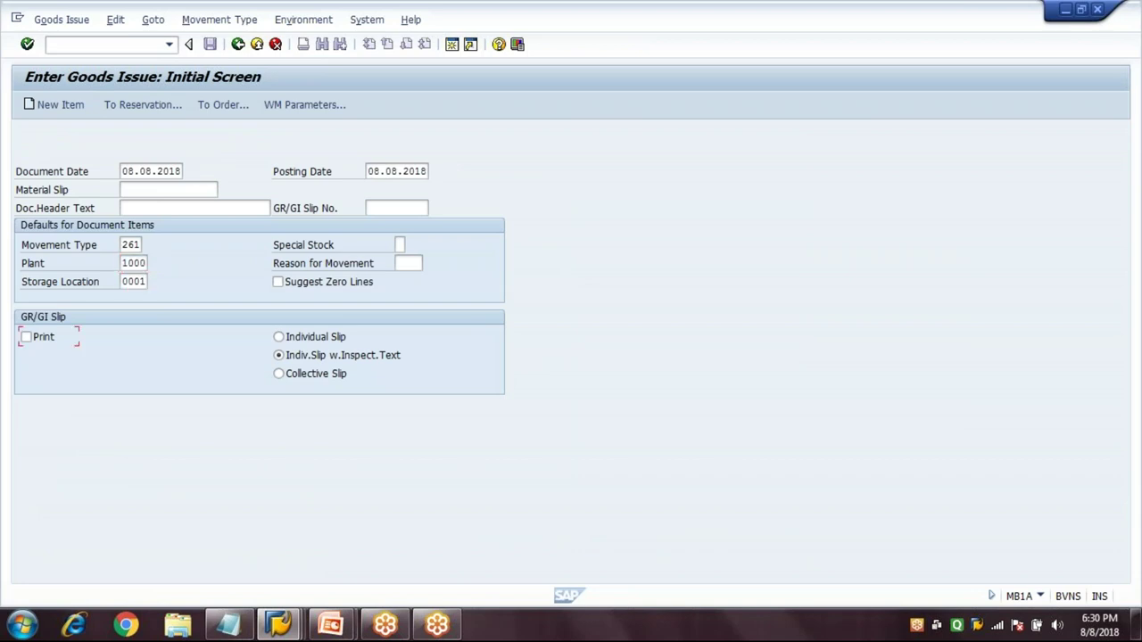
pyautogui.press('Return')
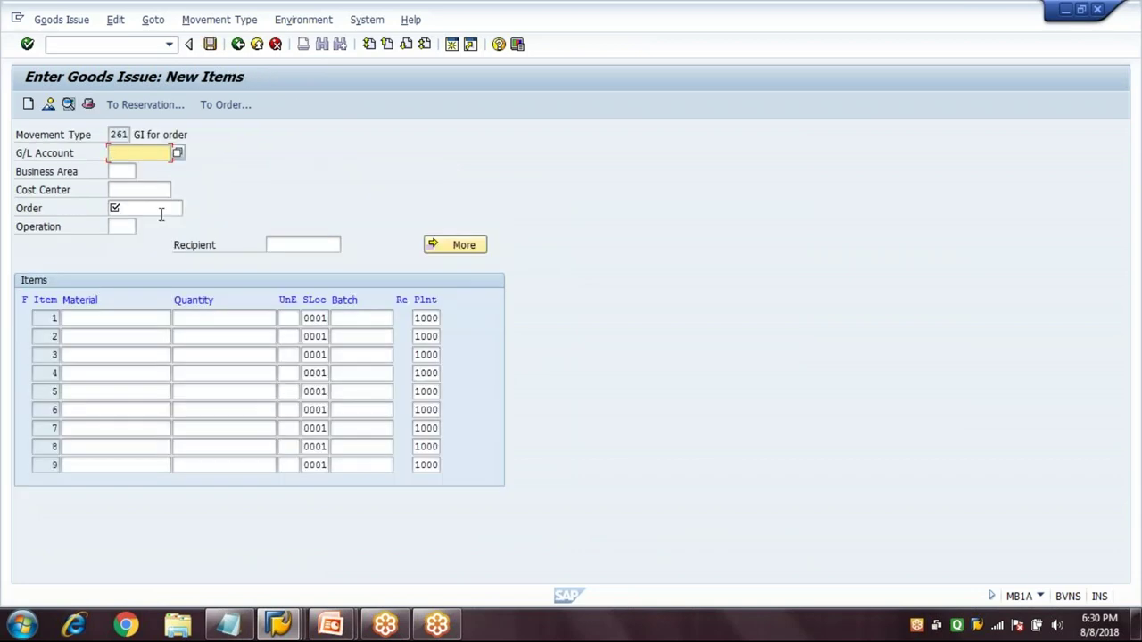
# Step: Enter the order number, post a goods issue of 50 TO of material 2113, and return to SAP Easy Access
pyautogui.click(159, 210)
pyautogui.write('6')
pyautogui.click(147, 223)
pyautogui.click(154, 320)
pyautogui.write('2113')
pyautogui.press('Tab')
pyautogui.write('50')
pyautogui.press('Return')
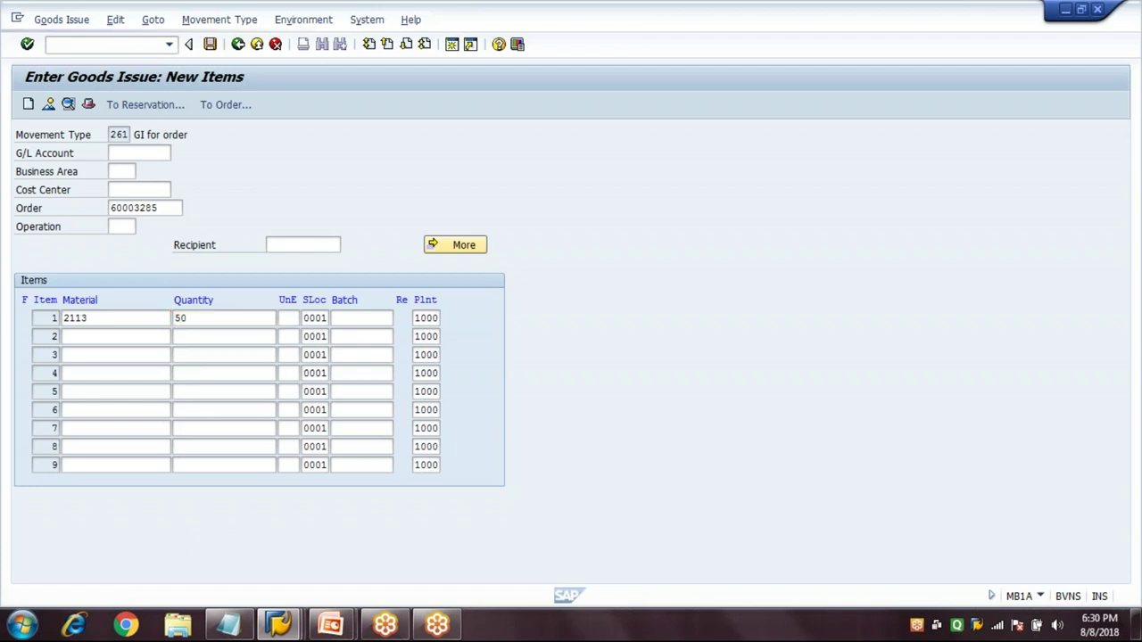
pyautogui.click(209, 43)
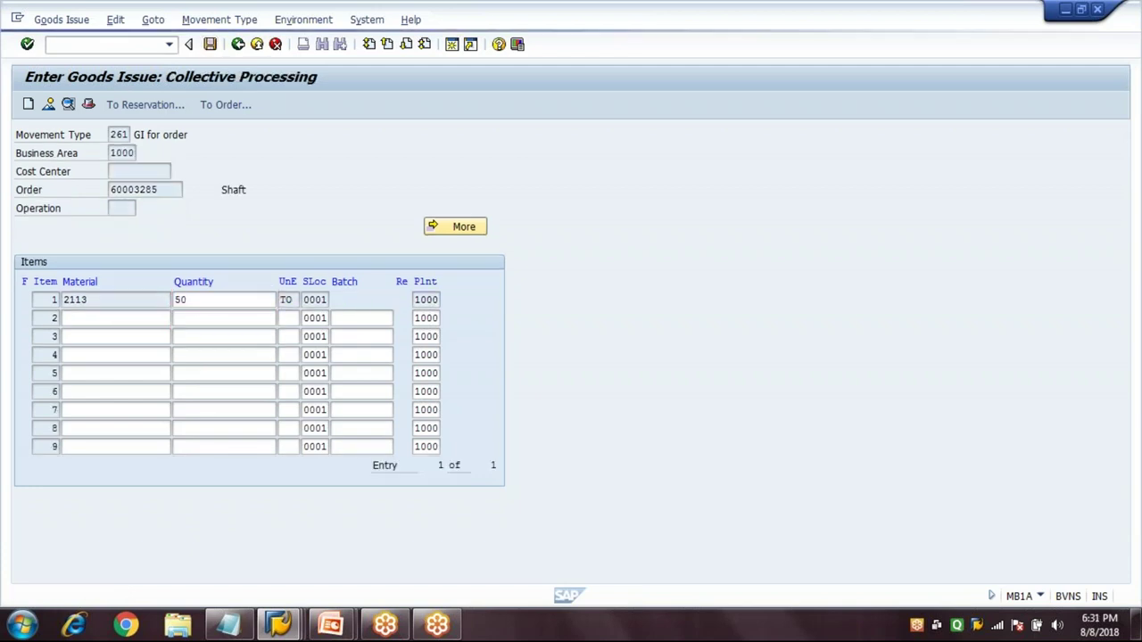
pyautogui.press('F3')
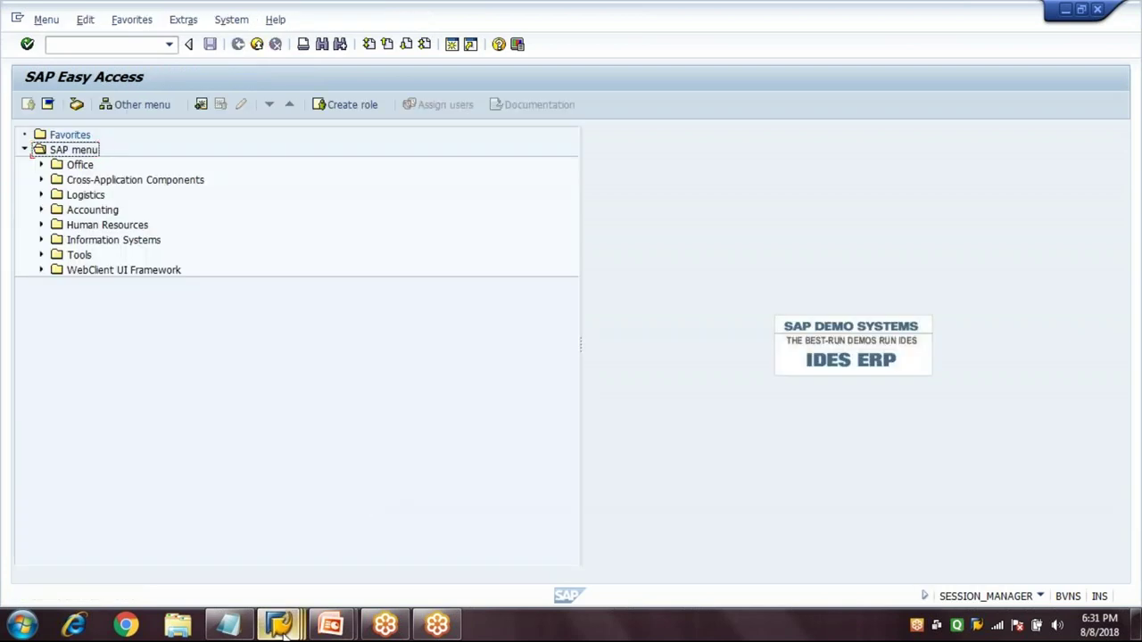
# Step: Return to the stock overview of material 2113 and refresh it to check the unrestricted-use stock
pyautogui.moveTo(282, 629)
pyautogui.click(253, 533)
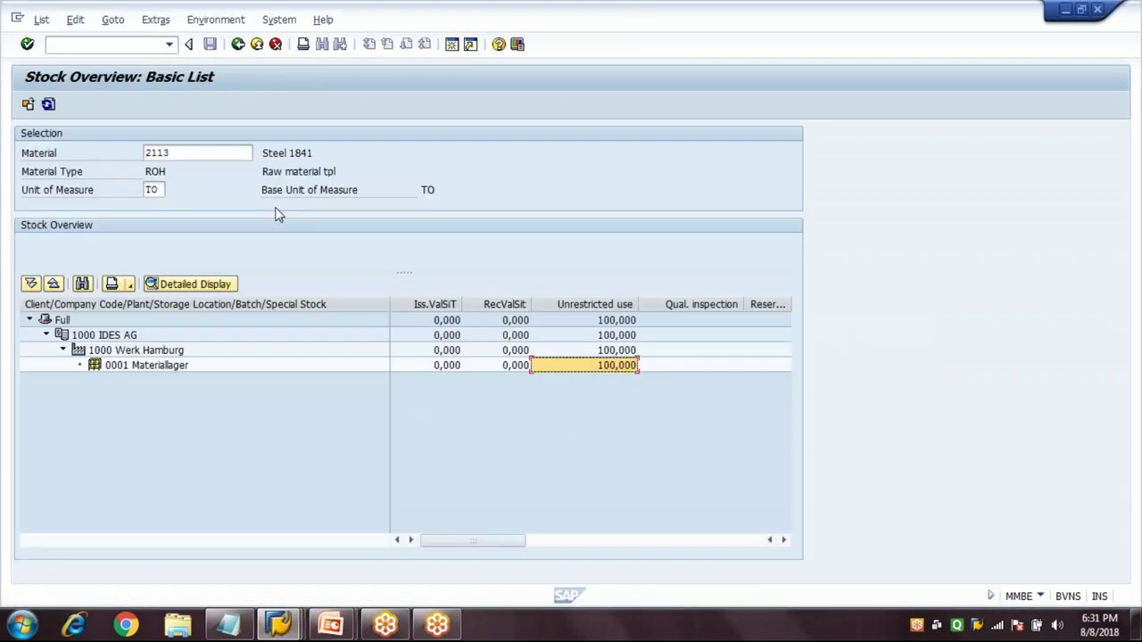
pyautogui.click(50, 106)
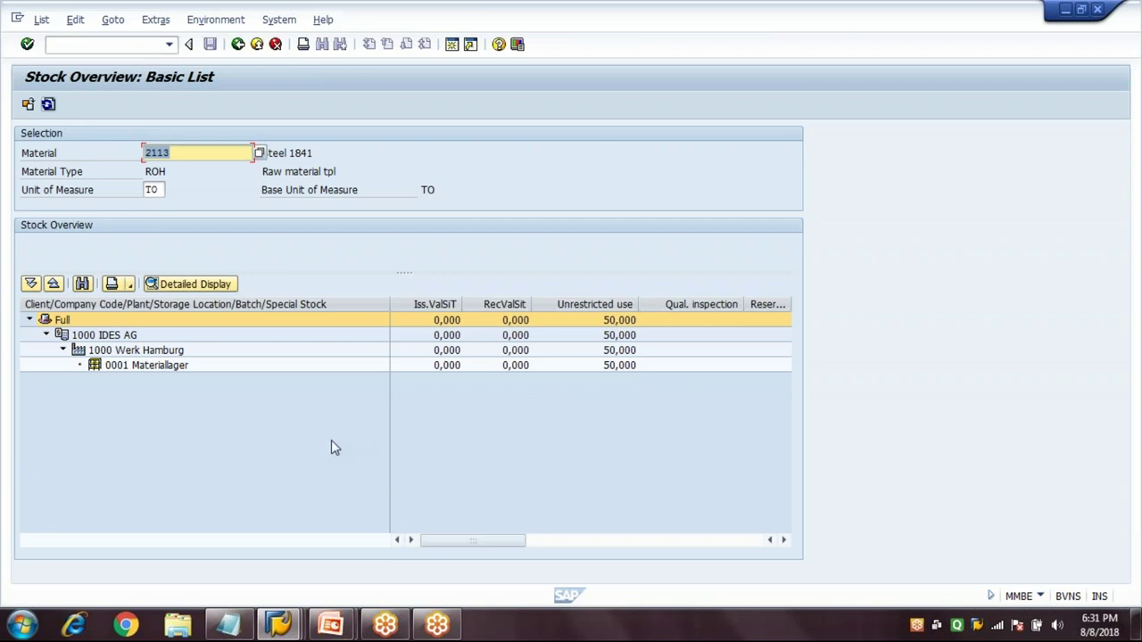
# Step: Start the single-item, multi-level planning transaction MD02 in the goods receipt session
pyautogui.click(294, 635)
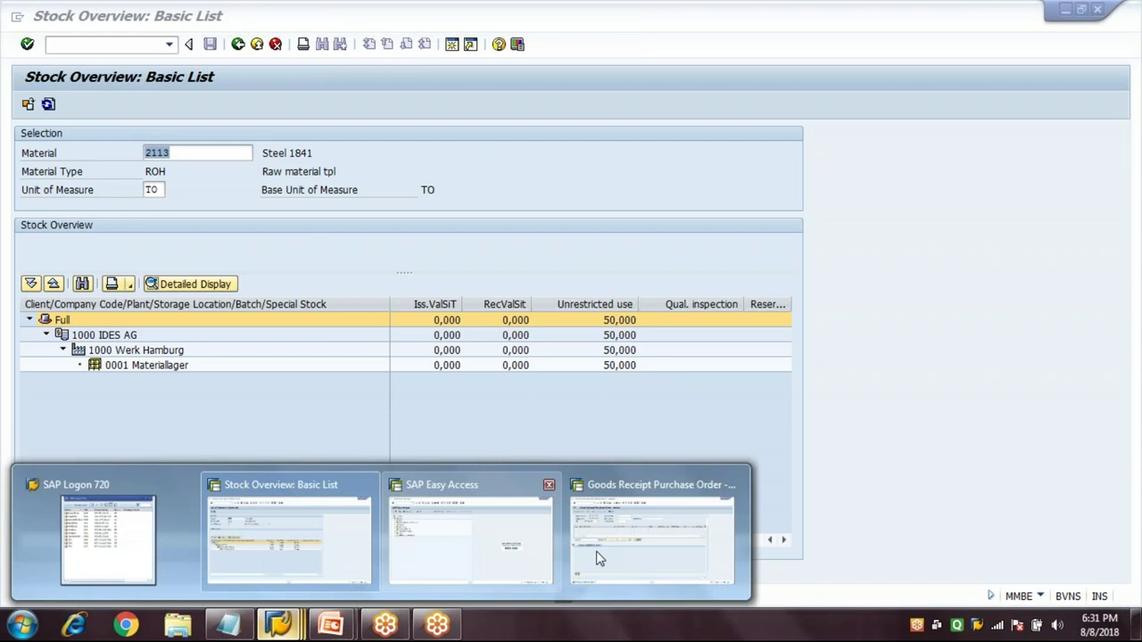
pyautogui.click(598, 558)
pyautogui.write('/NMD')
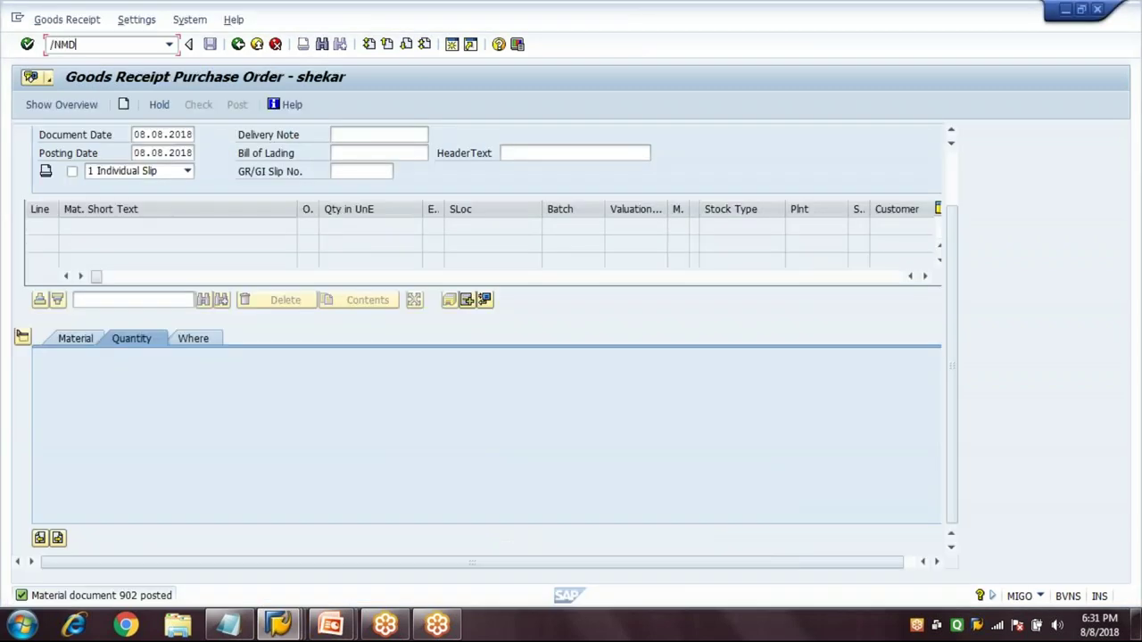
pyautogui.write('02')
pyautogui.press('Return')
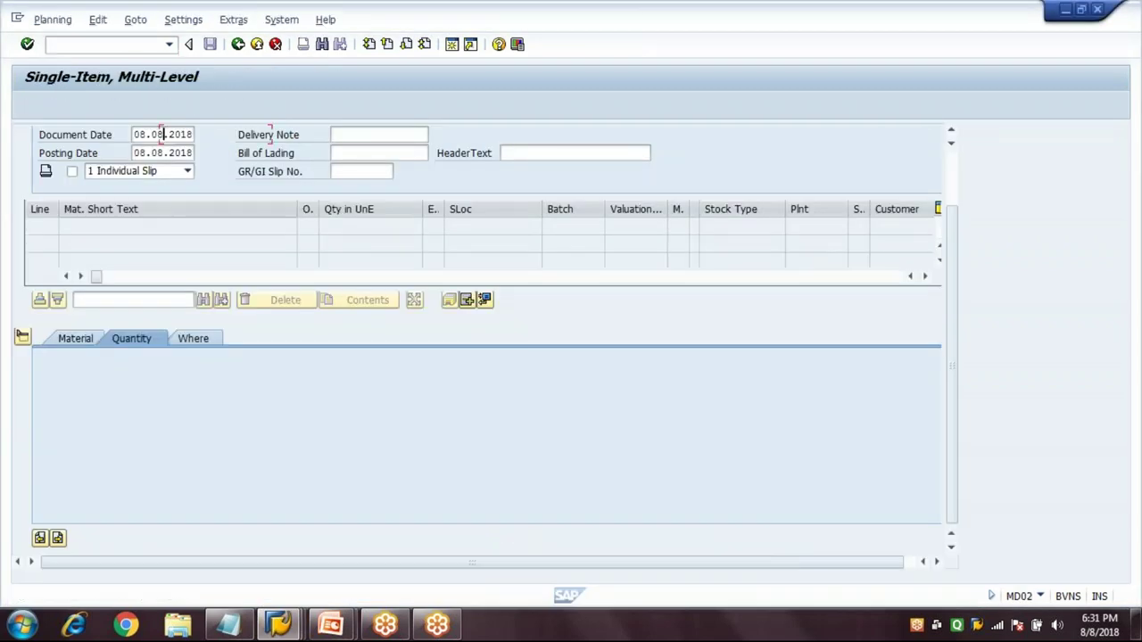
# Step: Run MRP for material 2113 in plant 1000 with Create Purchase Req. set to 3 and the material list displayed
pyautogui.write('2113')
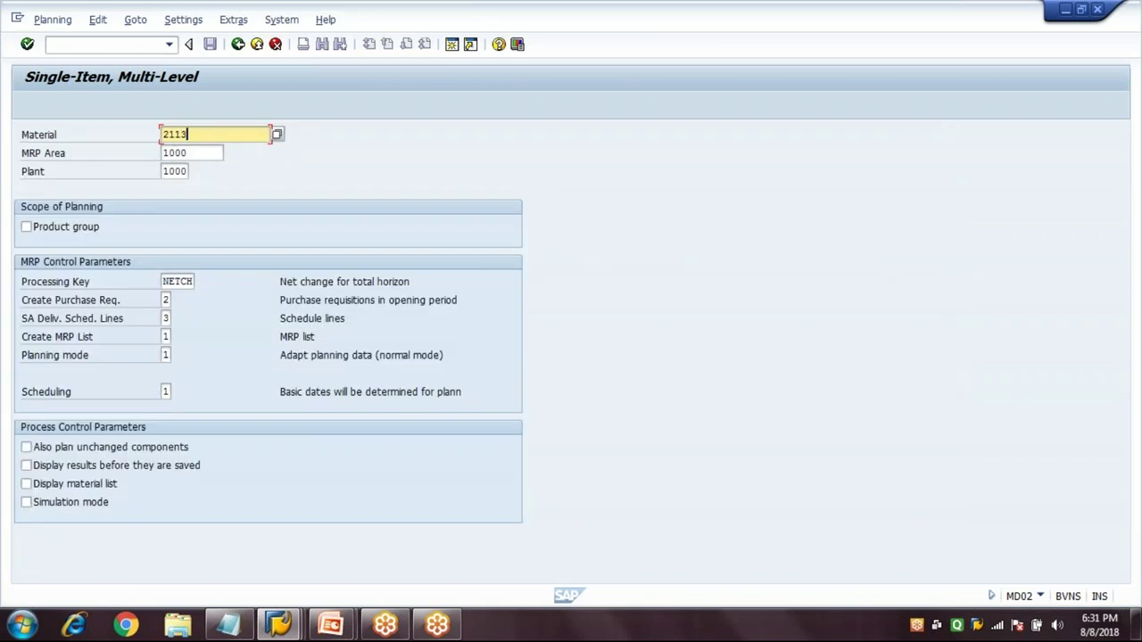
pyautogui.press('Tab')
pyautogui.click(165, 300)
pyautogui.write('3')
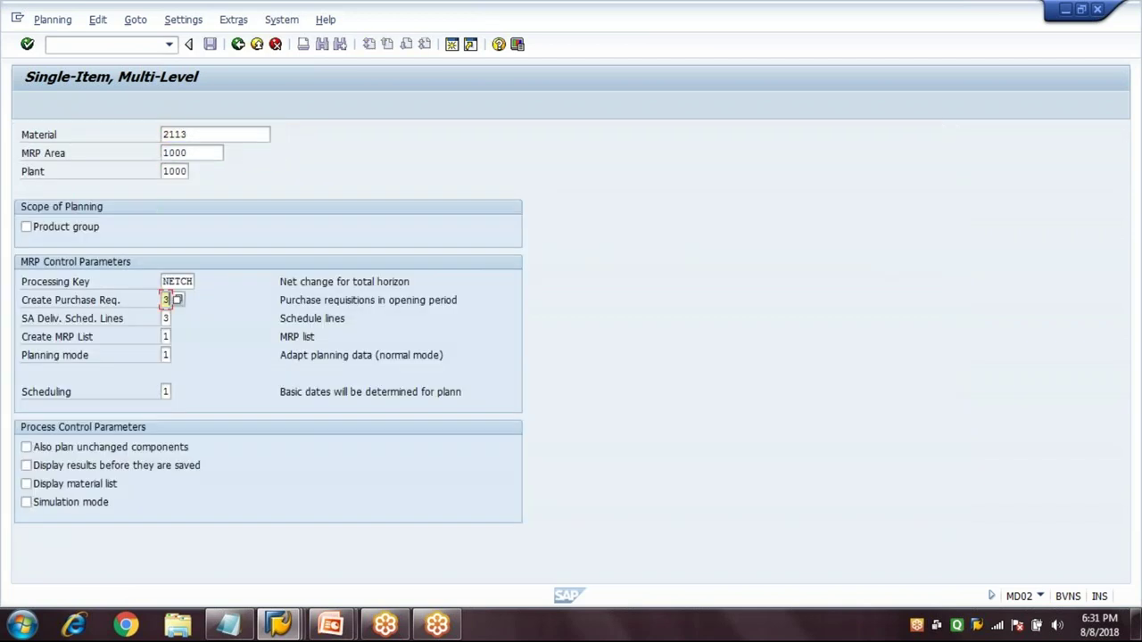
pyautogui.click(49, 483)
pyautogui.click(214, 134)
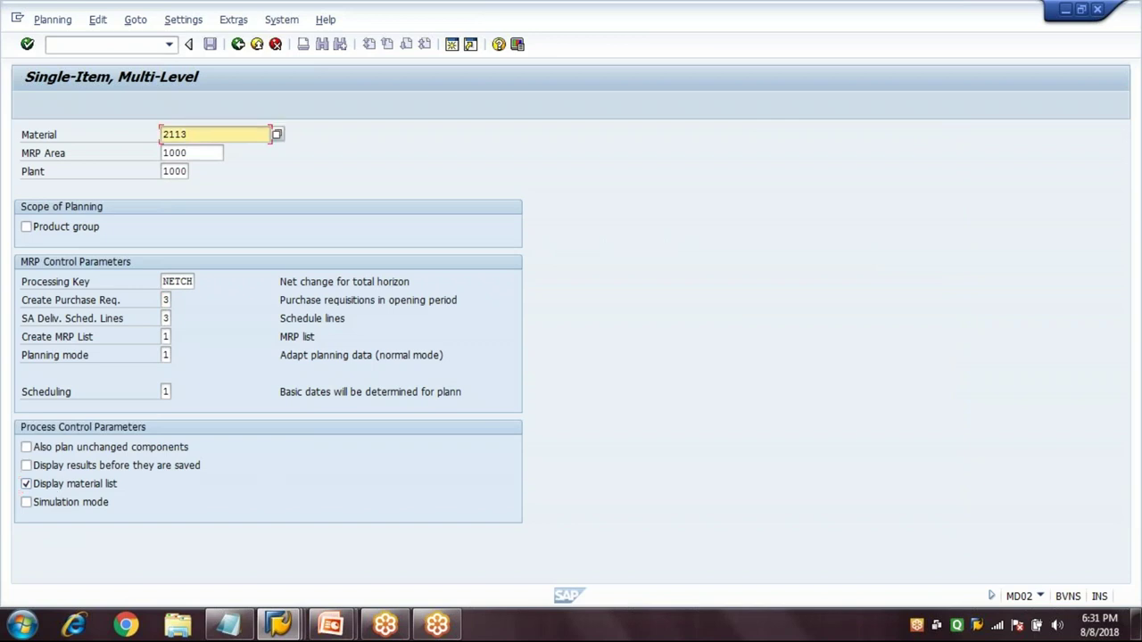
pyautogui.press('Return')
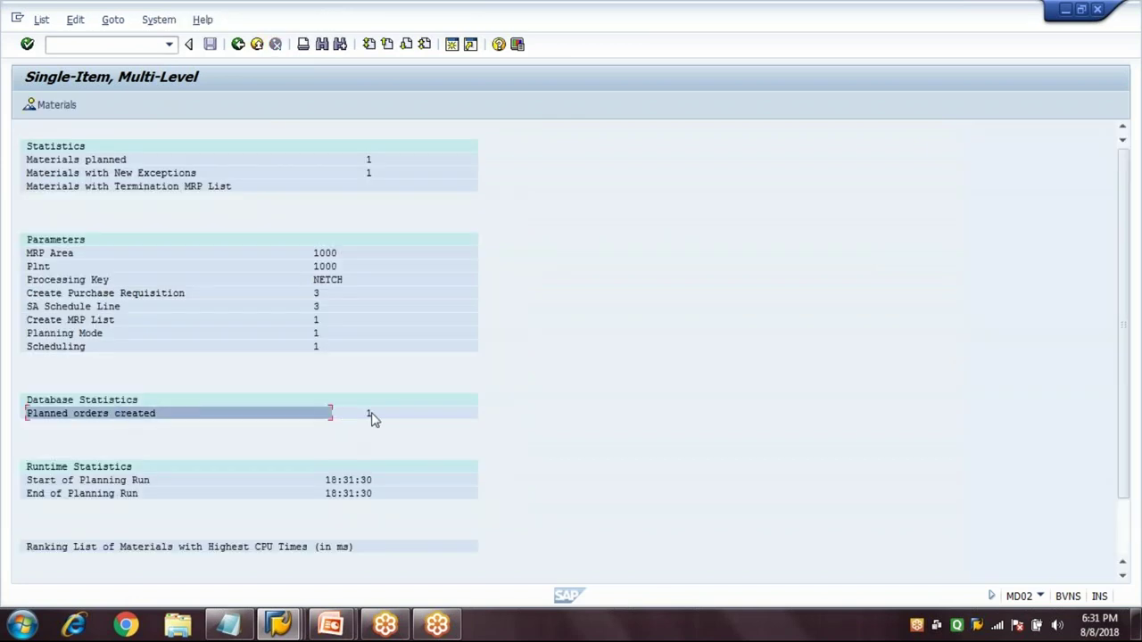
# Step: Check the number of planned orders created in the planning run statistics and return to SAP Easy Access
pyautogui.click(371, 414)
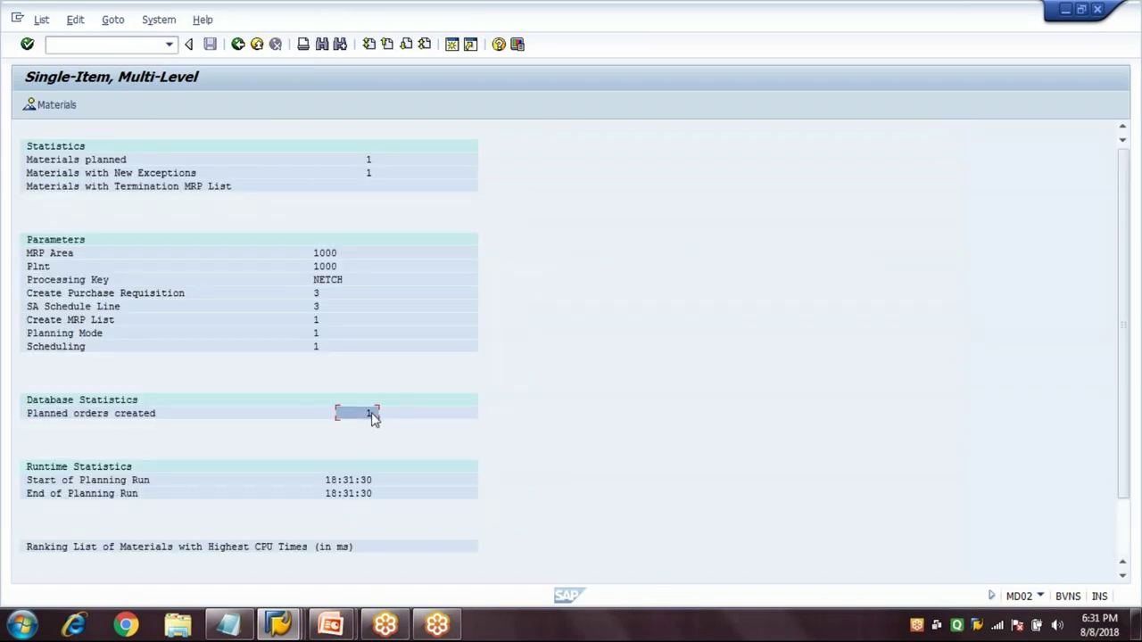
pyautogui.click(238, 44)
pyautogui.click(238, 45)
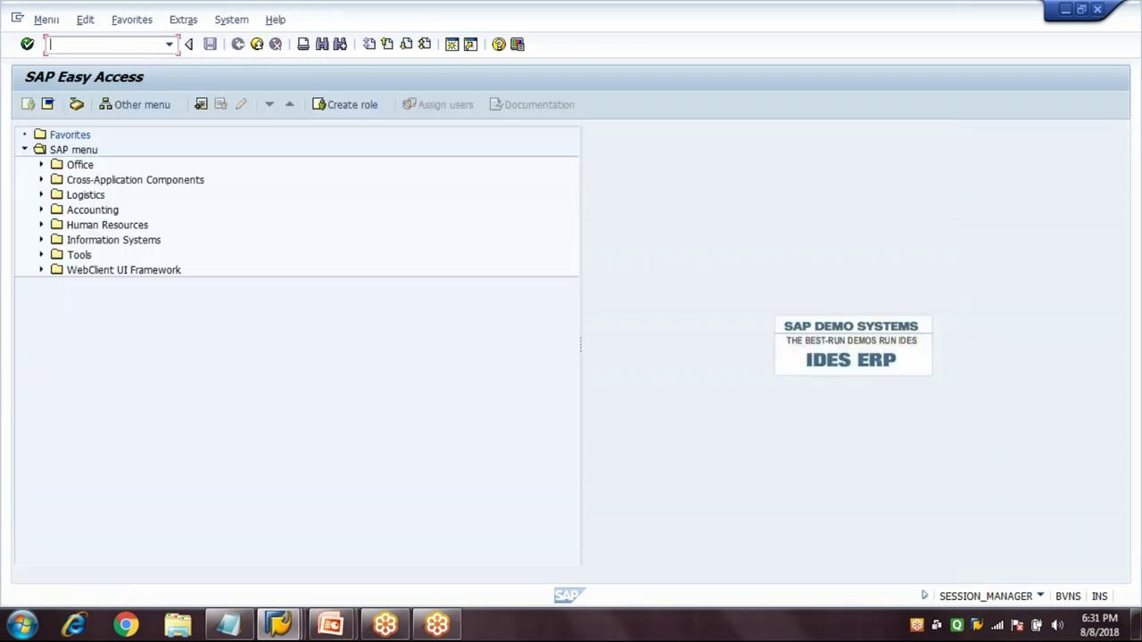
# Step: Open the stock/requirements list (MD04) for material 2113 in MRP area and plant 1000
pyautogui.write('MD04')
pyautogui.press('Return')
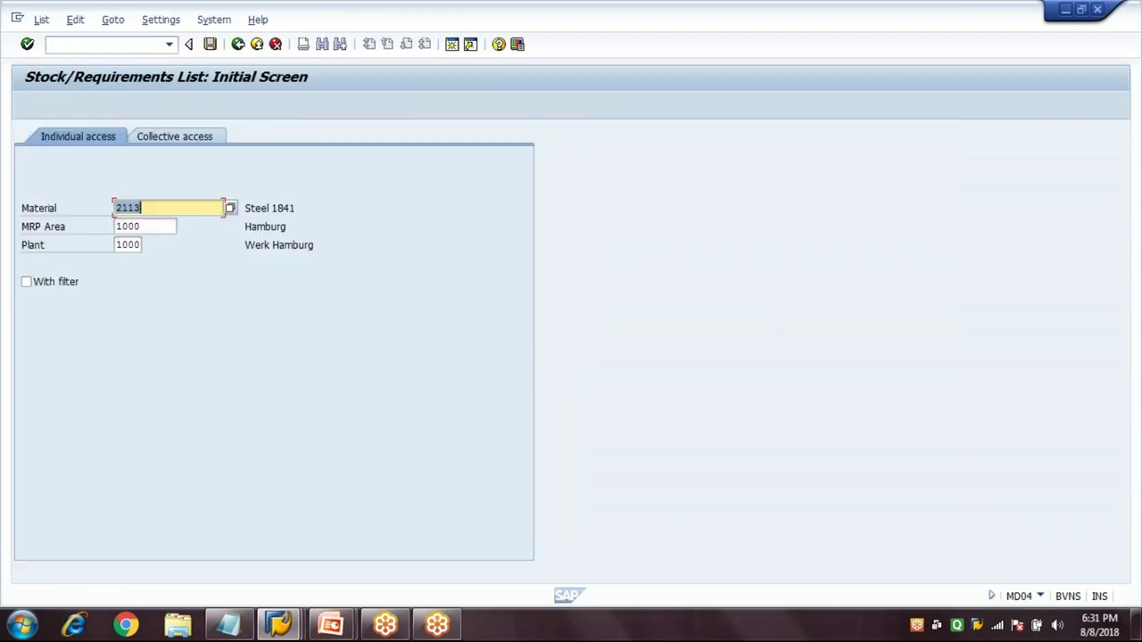
pyautogui.press('Tab')
pyautogui.press('Tab')
pyautogui.press('Return')
pyautogui.press('Return')
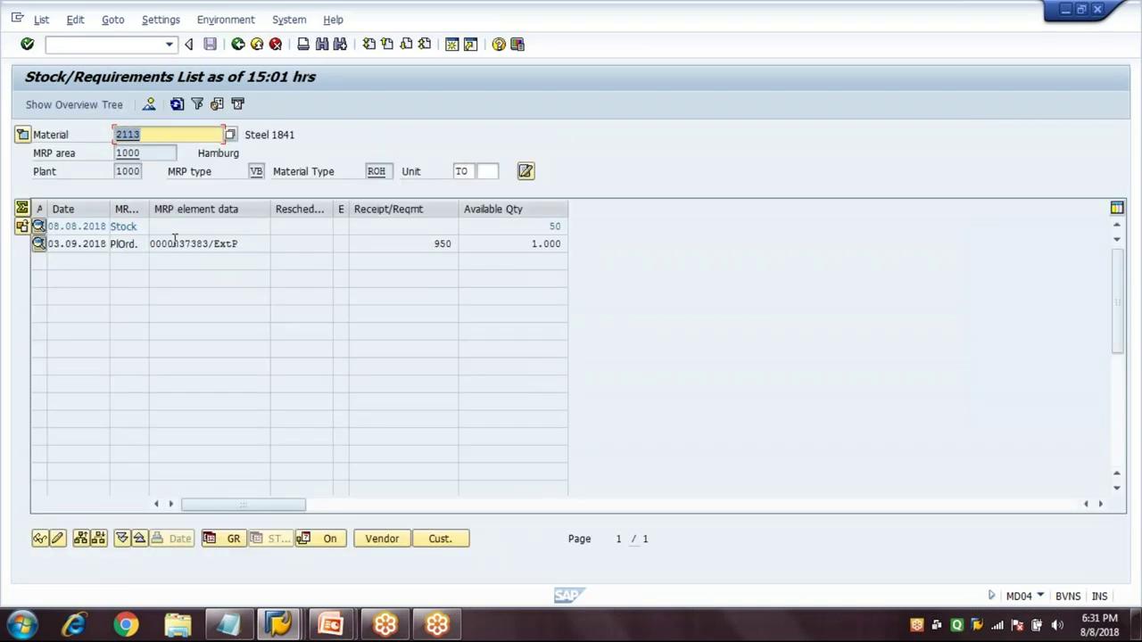
# Step: Expand the header details and compare the reorder point and maximum stock level with the current stock and planned order quantity, then collapse them
pyautogui.click(175, 243)
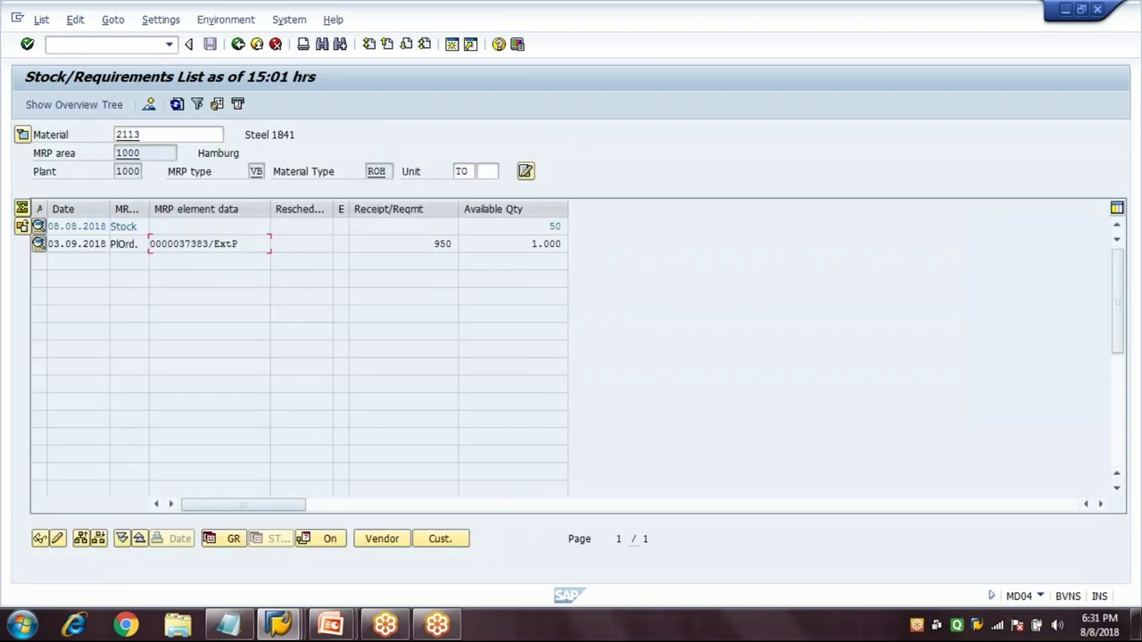
pyautogui.click(23, 136)
pyautogui.click(407, 227)
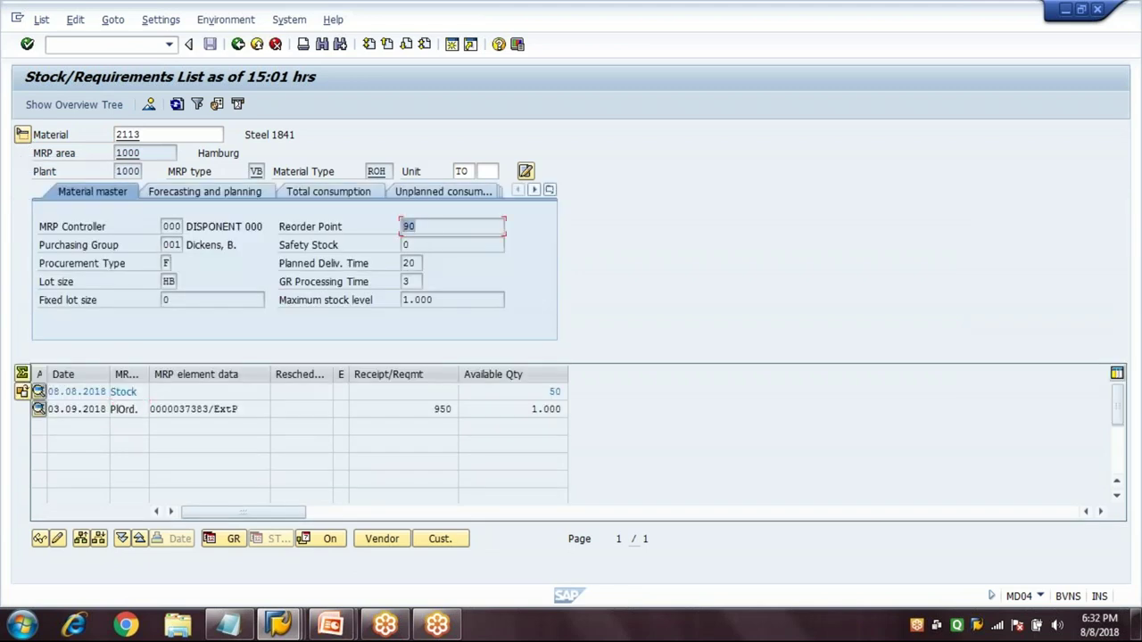
pyautogui.click(555, 391)
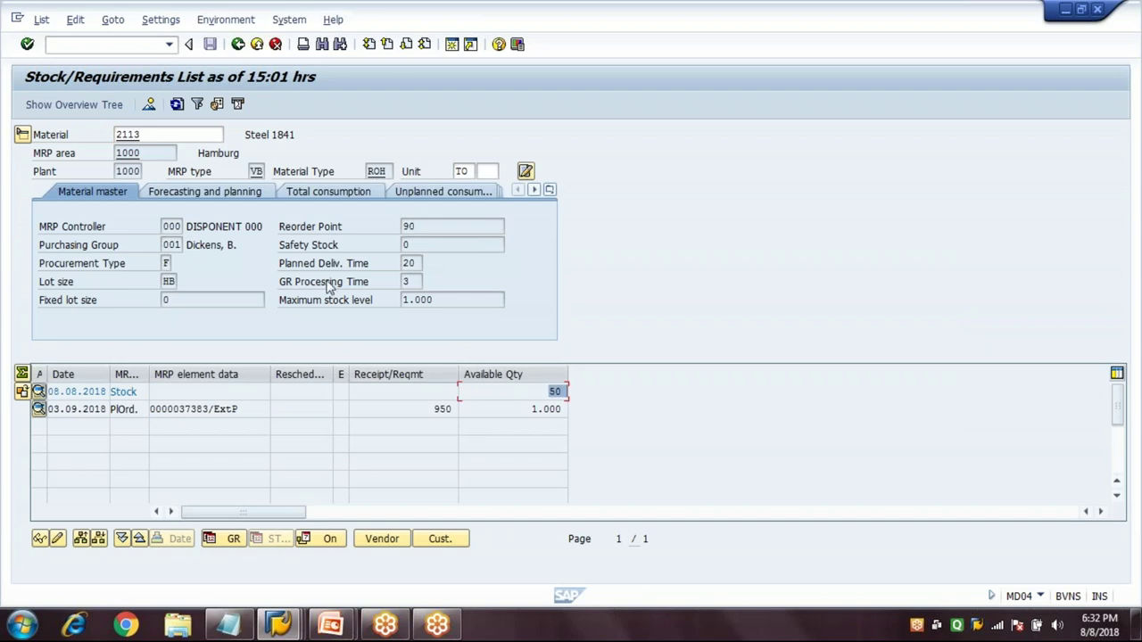
pyautogui.click(181, 408)
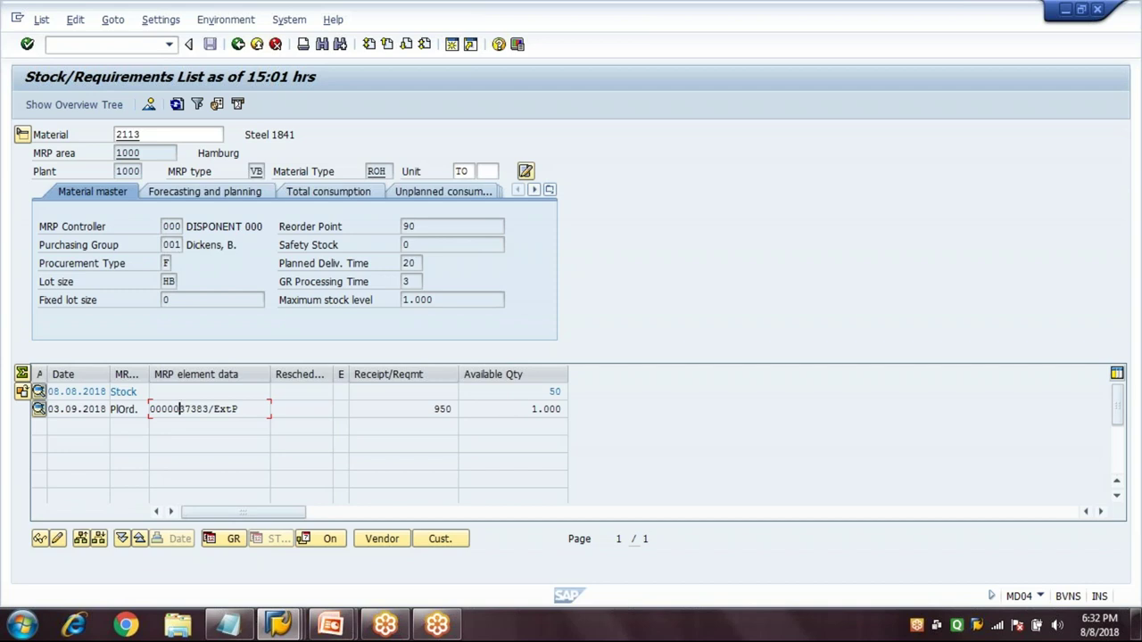
pyautogui.doubleClick(555, 390)
pyautogui.doubleClick(472, 302)
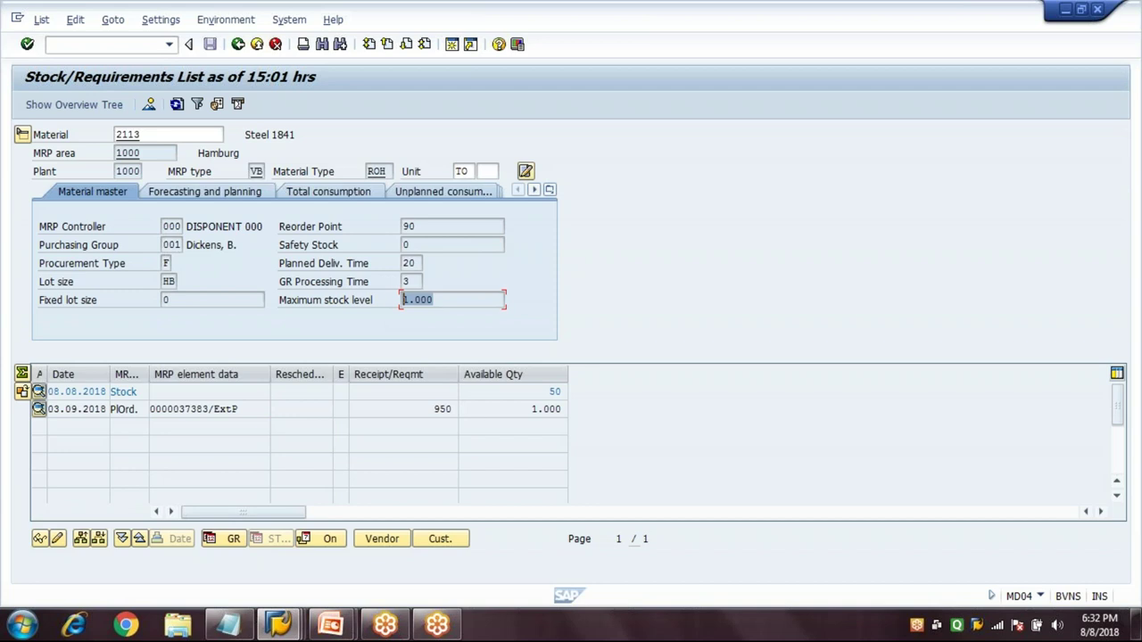
pyautogui.press('Tab')
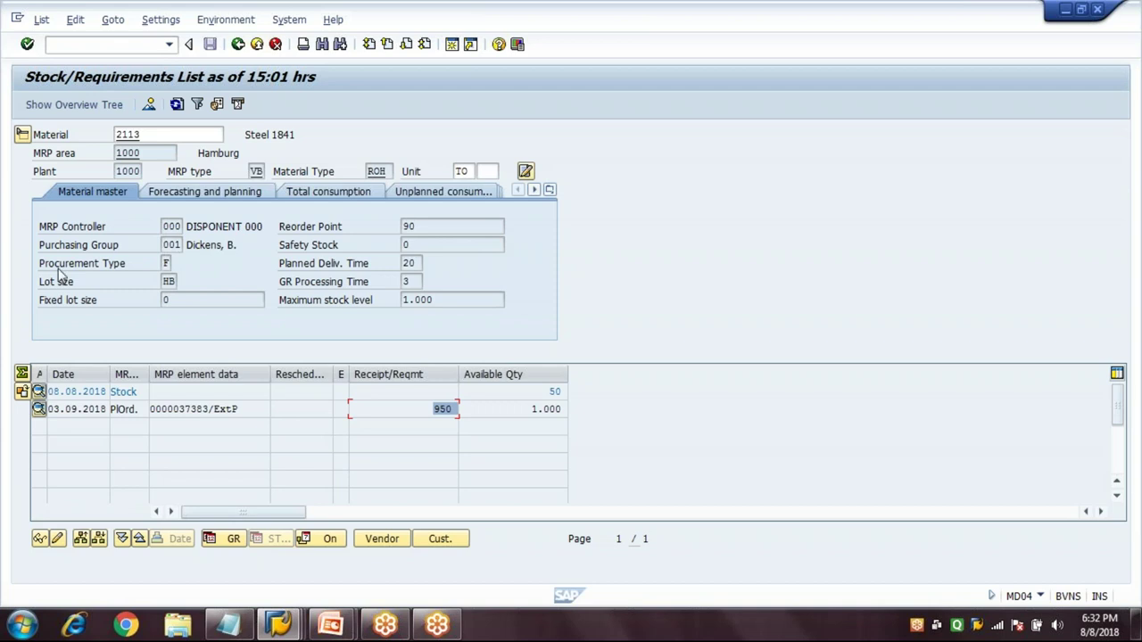
pyautogui.click(23, 137)
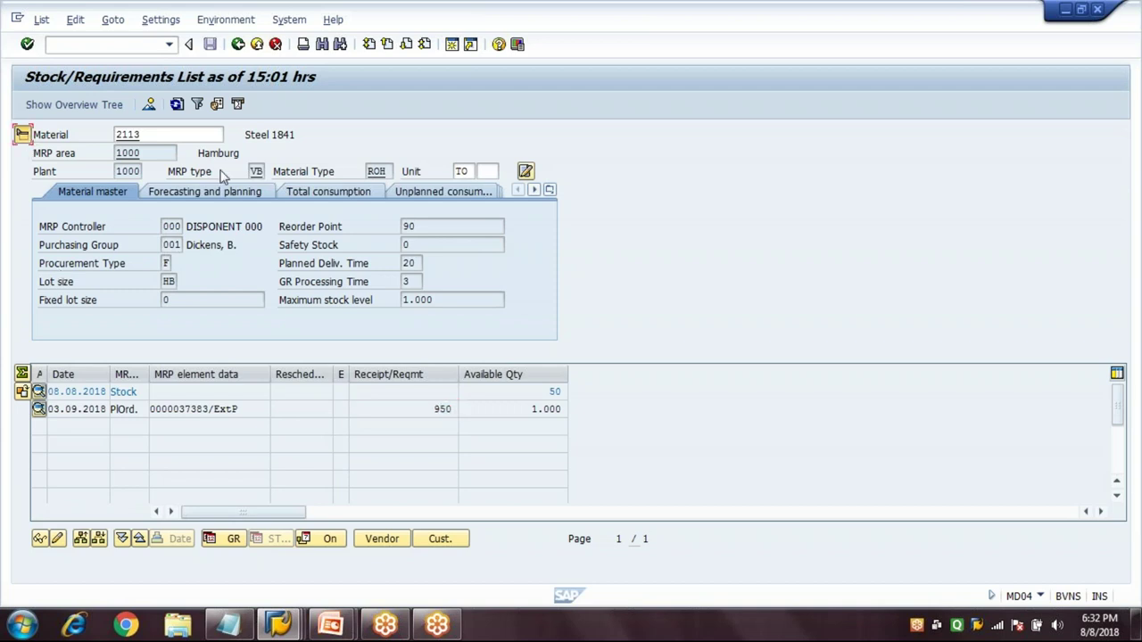
# Step: Convert the external planned order for material 2113 into a purchase requisition, save it and refresh the list
pyautogui.doubleClick(182, 247)
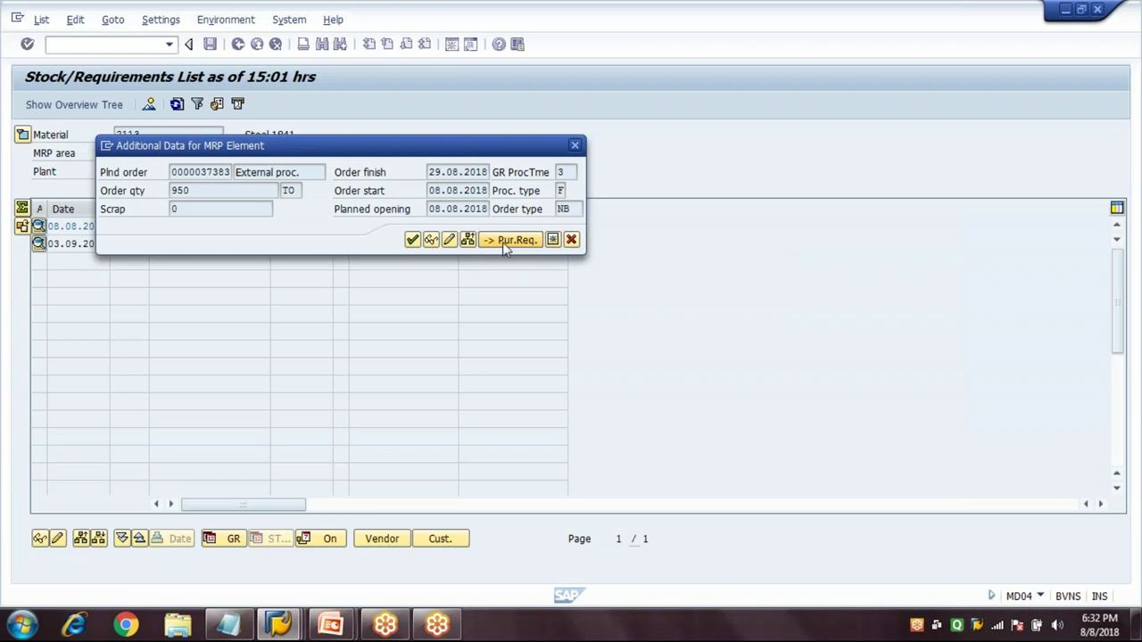
pyautogui.click(502, 242)
pyautogui.click(210, 44)
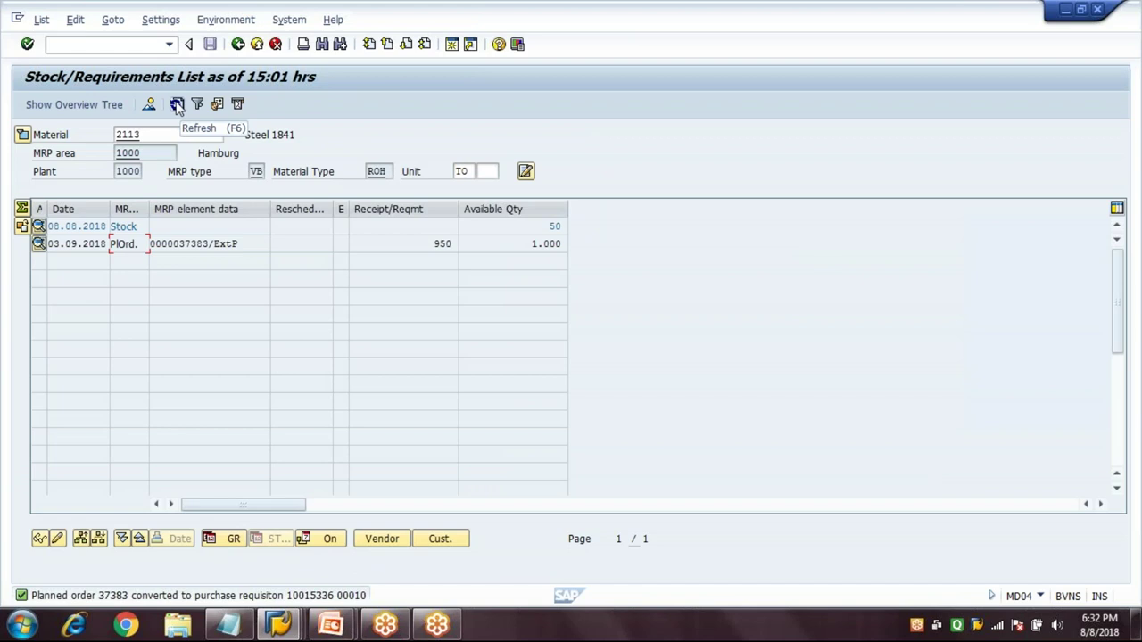
pyautogui.click(176, 104)
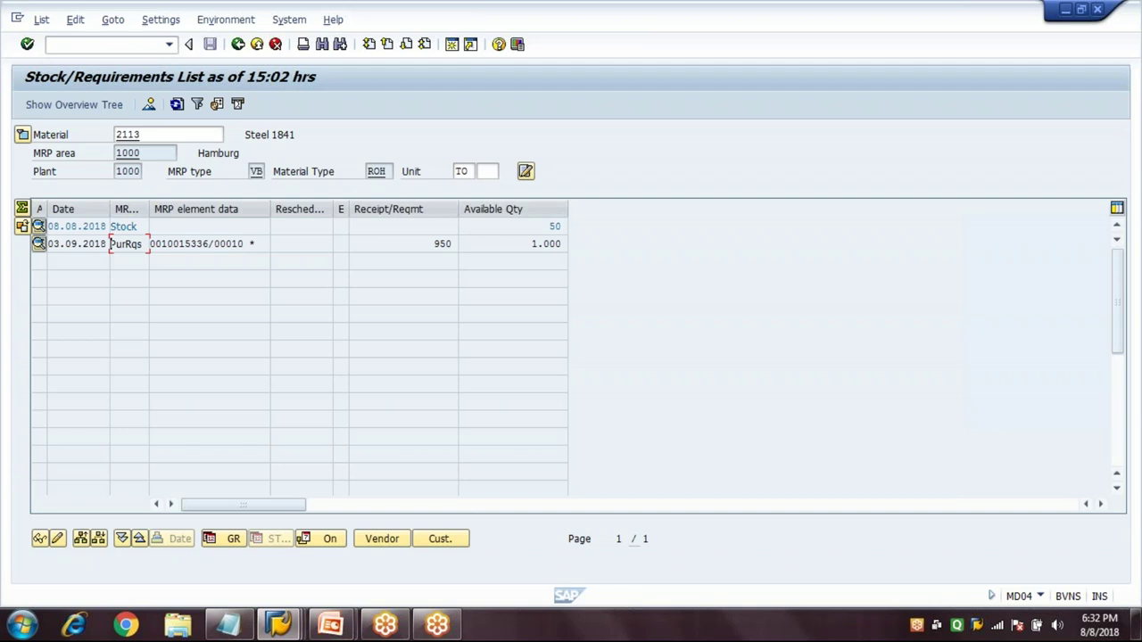
# Step: Start converting the purchase requisition into a purchase order from its additional MRP element data
pyautogui.press('F2')
pyautogui.moveTo(230, 272); pyautogui.dragTo(366, 140)
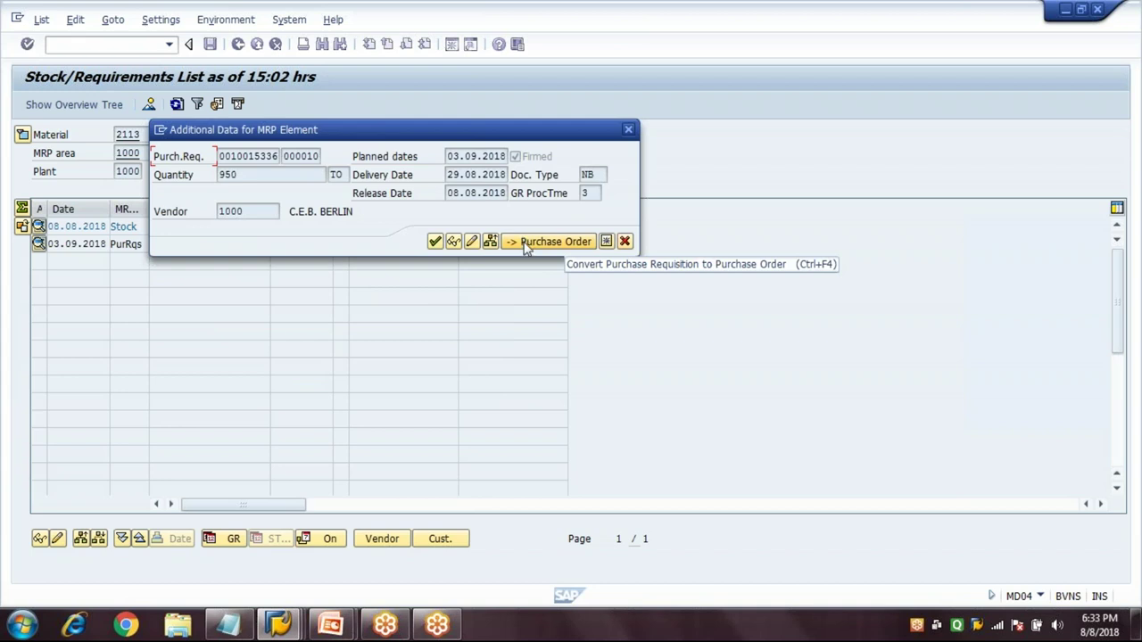
pyautogui.click(546, 242)
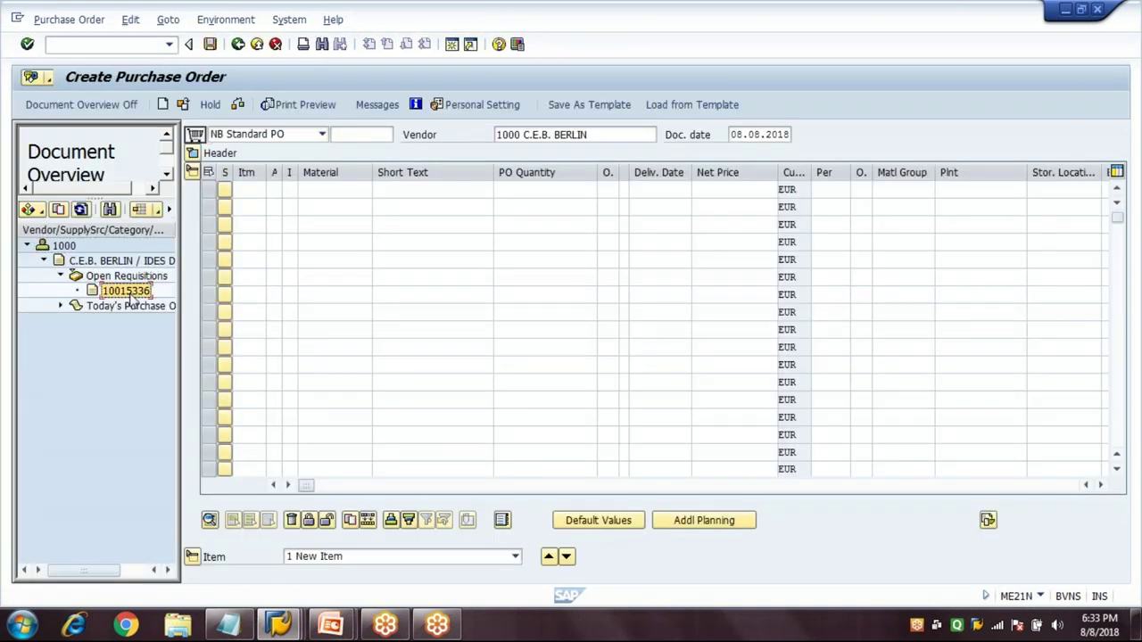
# Step: Adopt the open requisition into the standard purchase order for vendor C.E.B. BERLIN, save it and refresh the requirements list
pyautogui.click(59, 210)
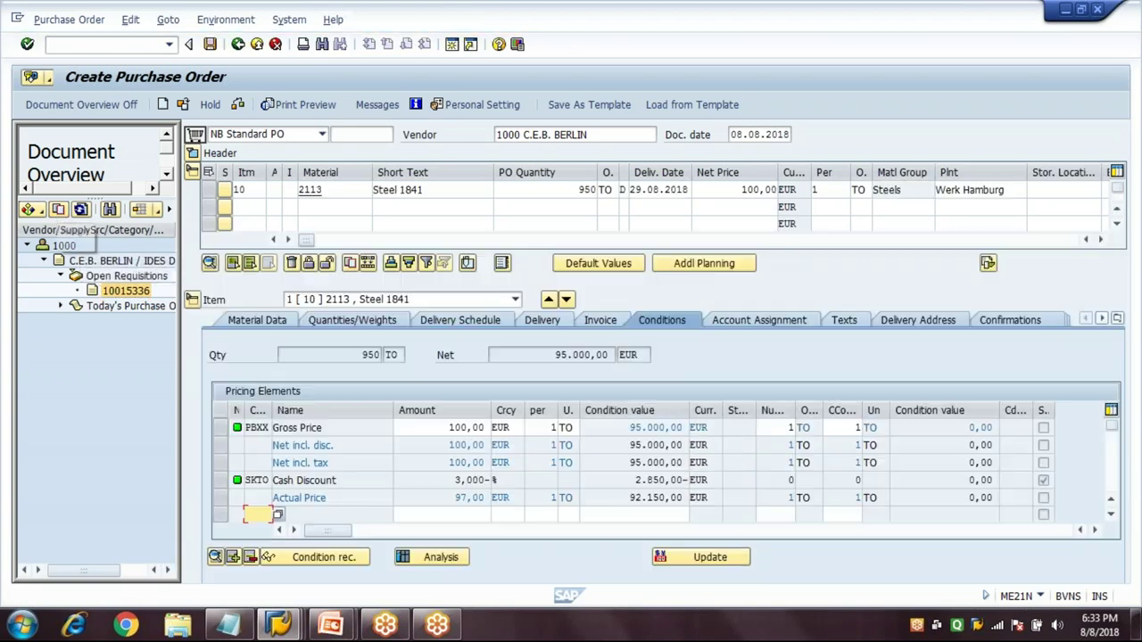
pyautogui.press('Return')
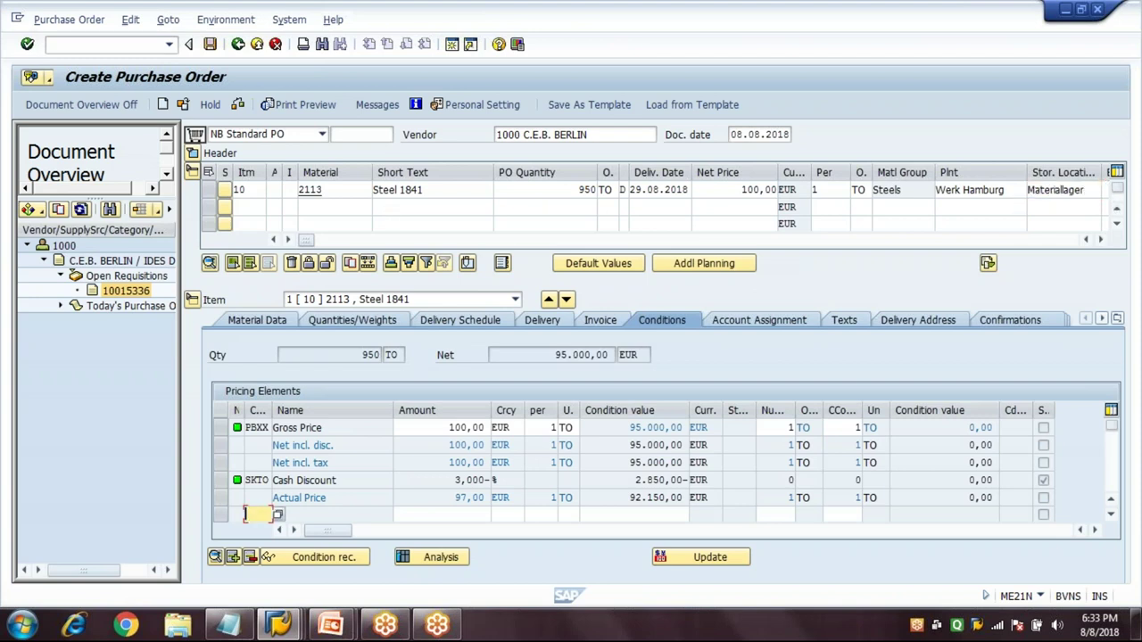
pyautogui.click(210, 45)
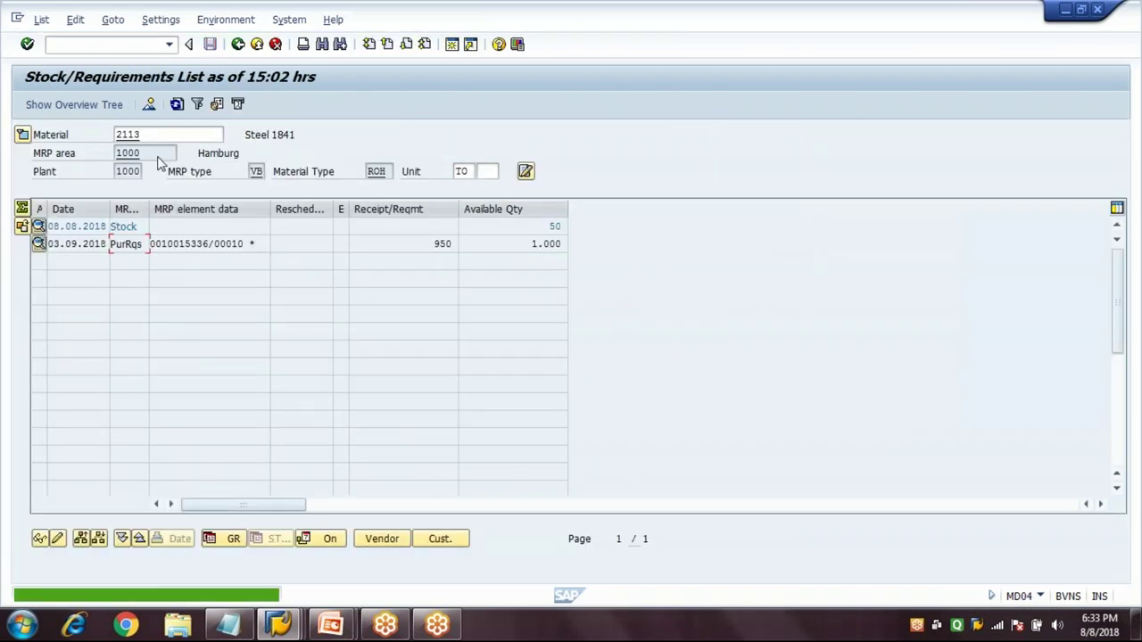
pyautogui.click(210, 243)
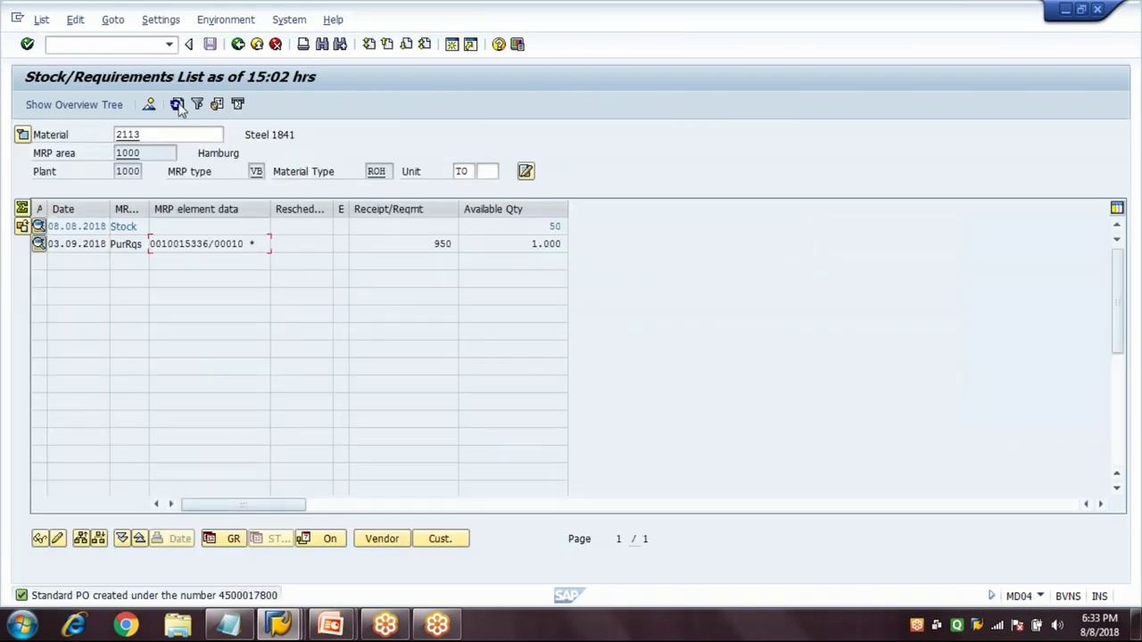
pyautogui.click(177, 104)
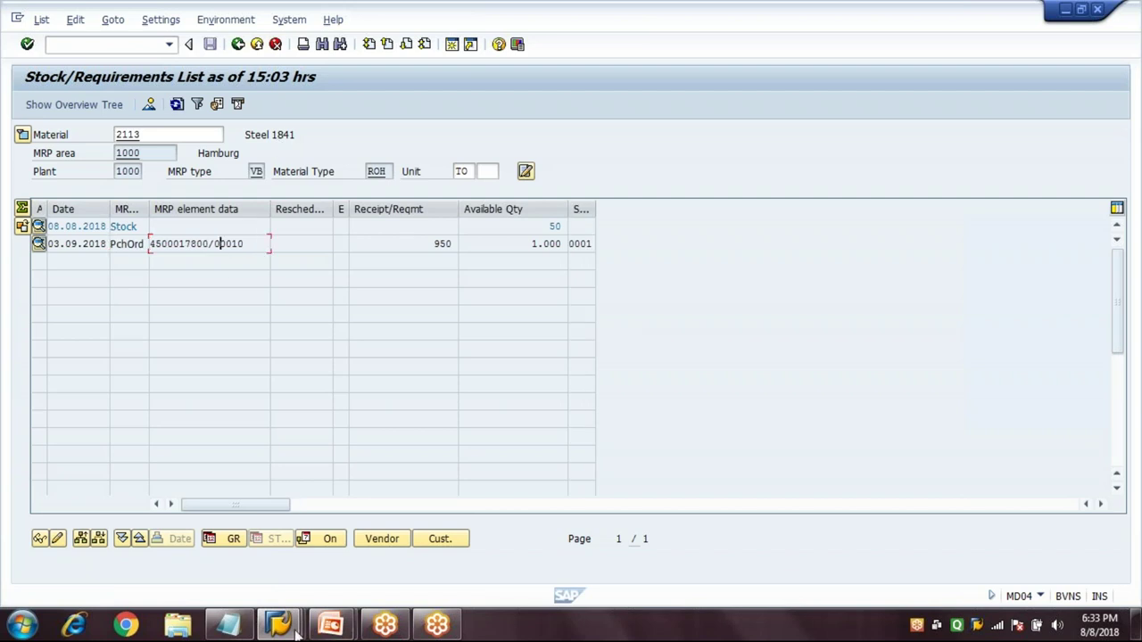
# Step: Start the goods movement transaction MIGO in the free SAP Easy Access session
pyautogui.moveTo(284, 626)
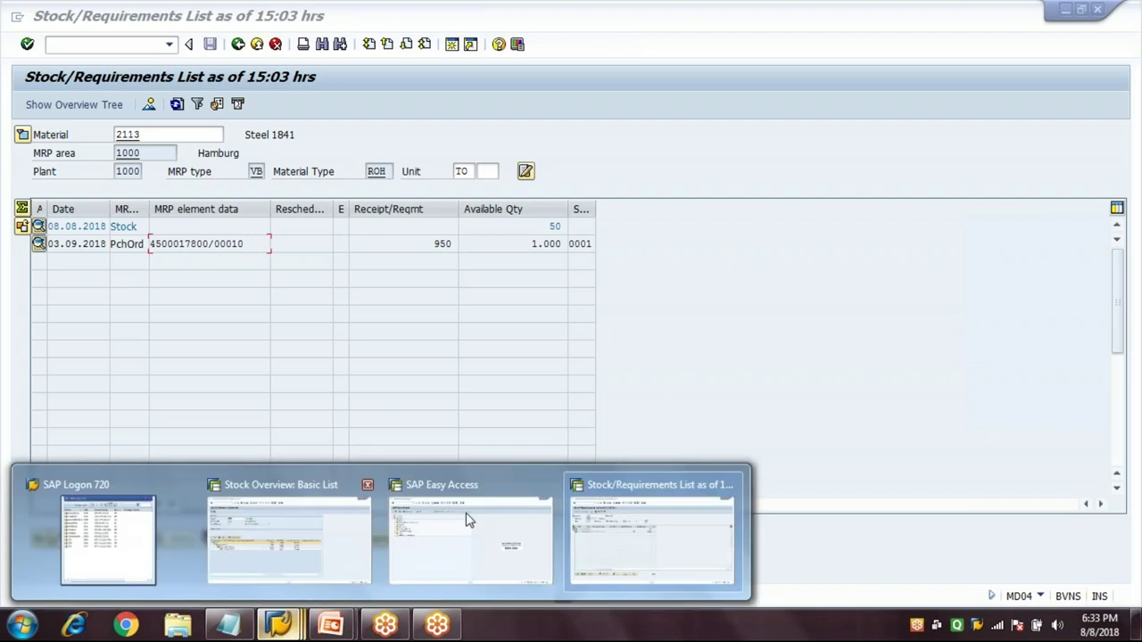
pyautogui.click(467, 517)
pyautogui.write('MIGO')
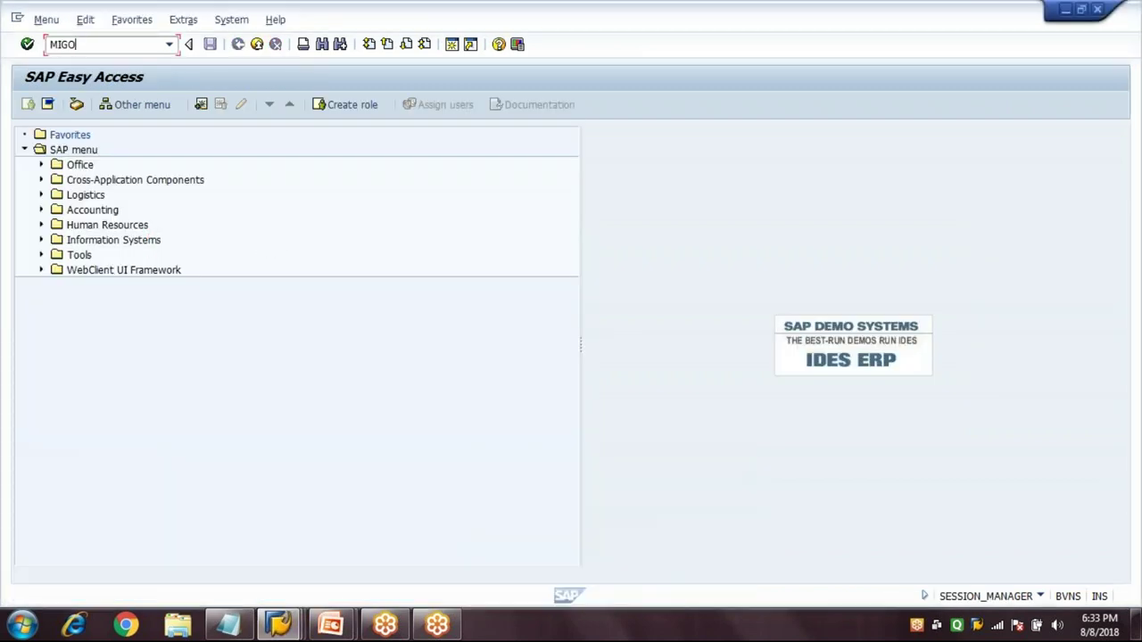
pyautogui.press('Return')
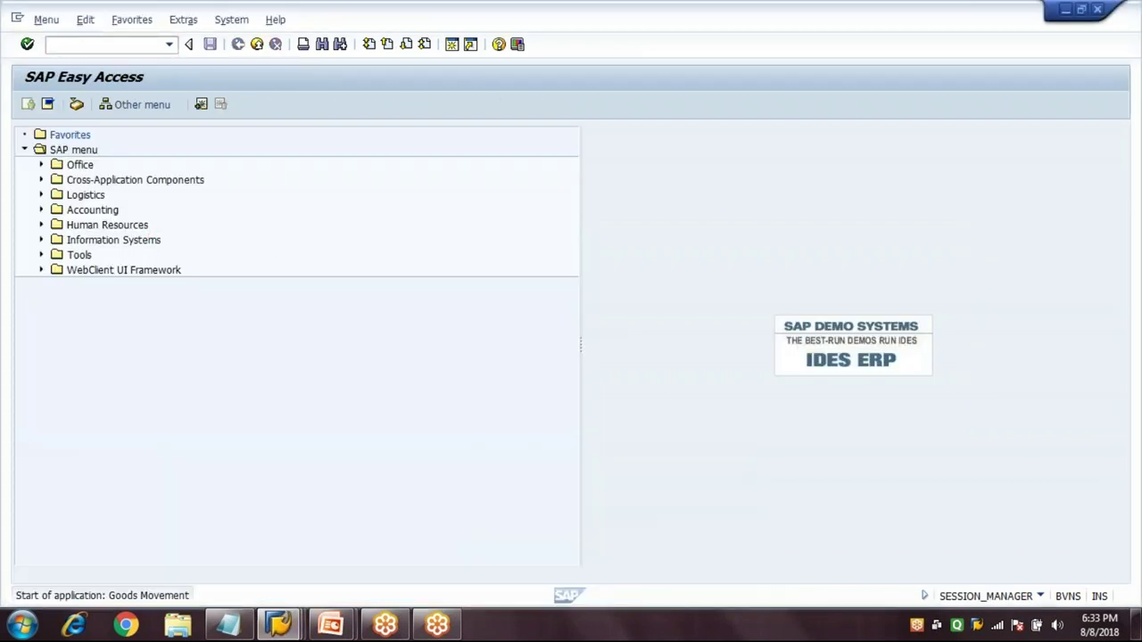
# Step: Load the new purchase order by its number, post its goods receipt for 950 TO and leave the transaction
pyautogui.press('BackSpace')
pyautogui.press('BackSpace')
pyautogui.press('BackSpace')
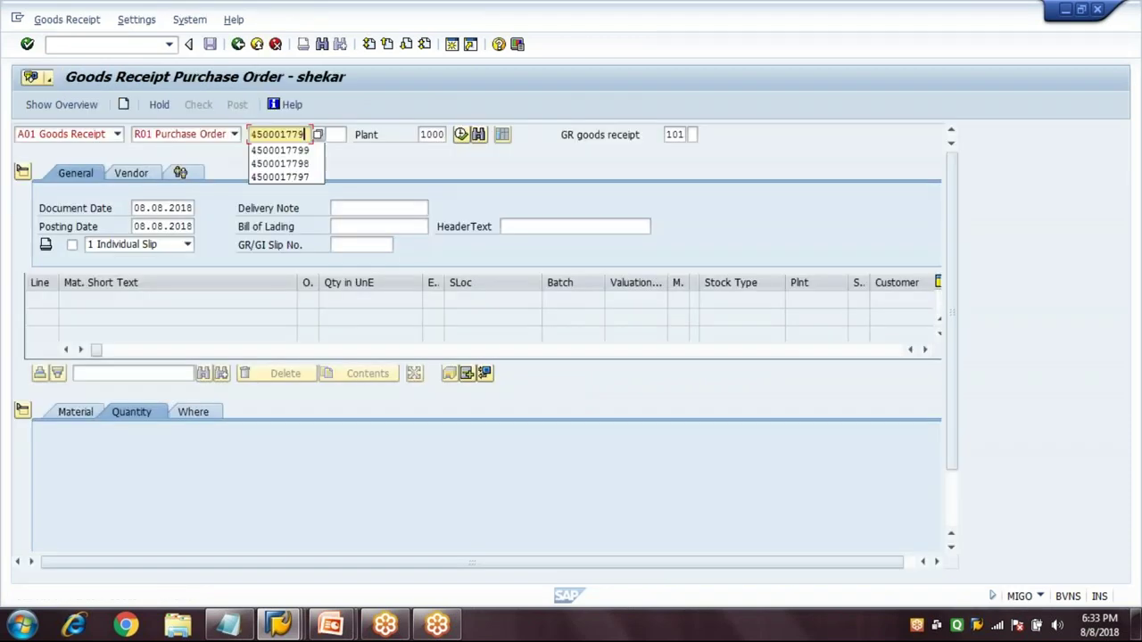
pyautogui.write('800')
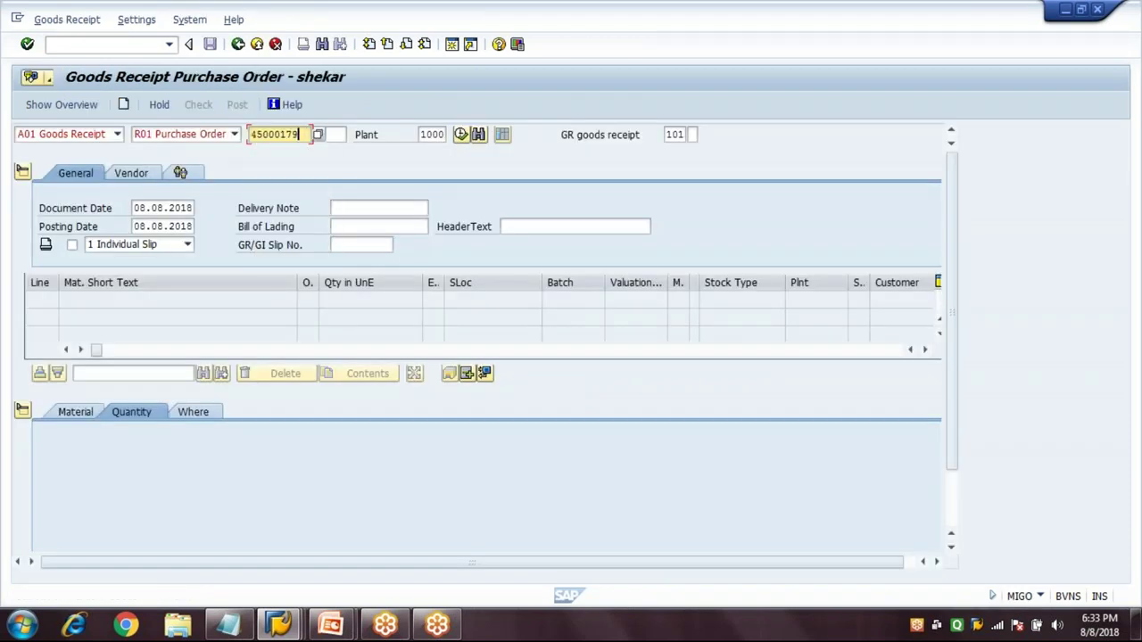
pyautogui.press('Return')
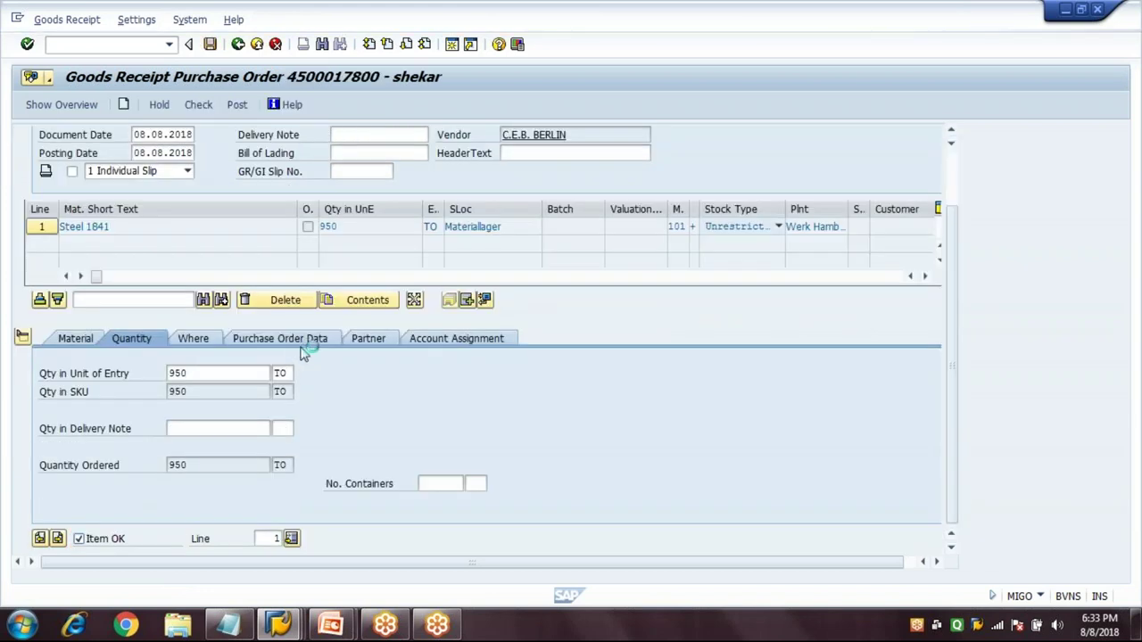
pyautogui.hotkey('ctrl', 's')
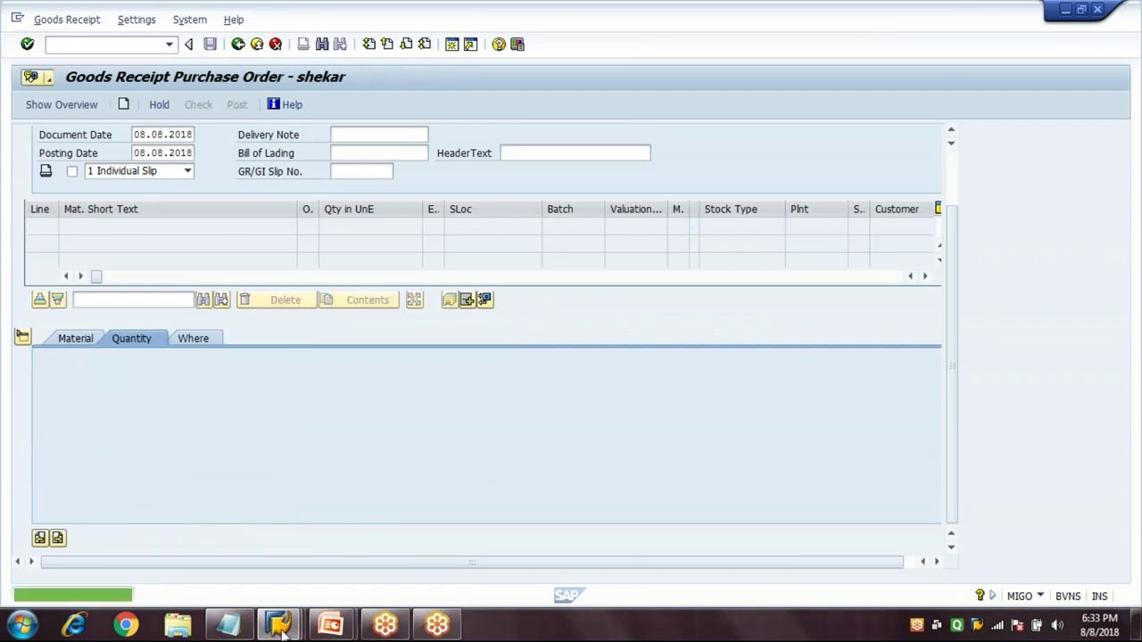
pyautogui.click(279, 627)
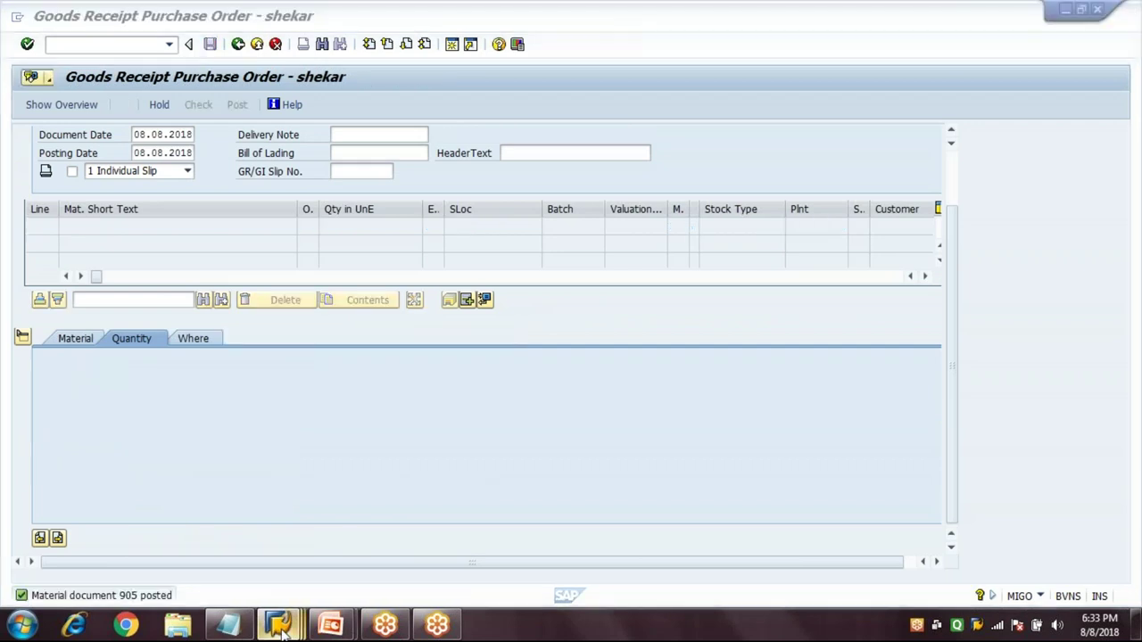
pyautogui.moveTo(280, 628)
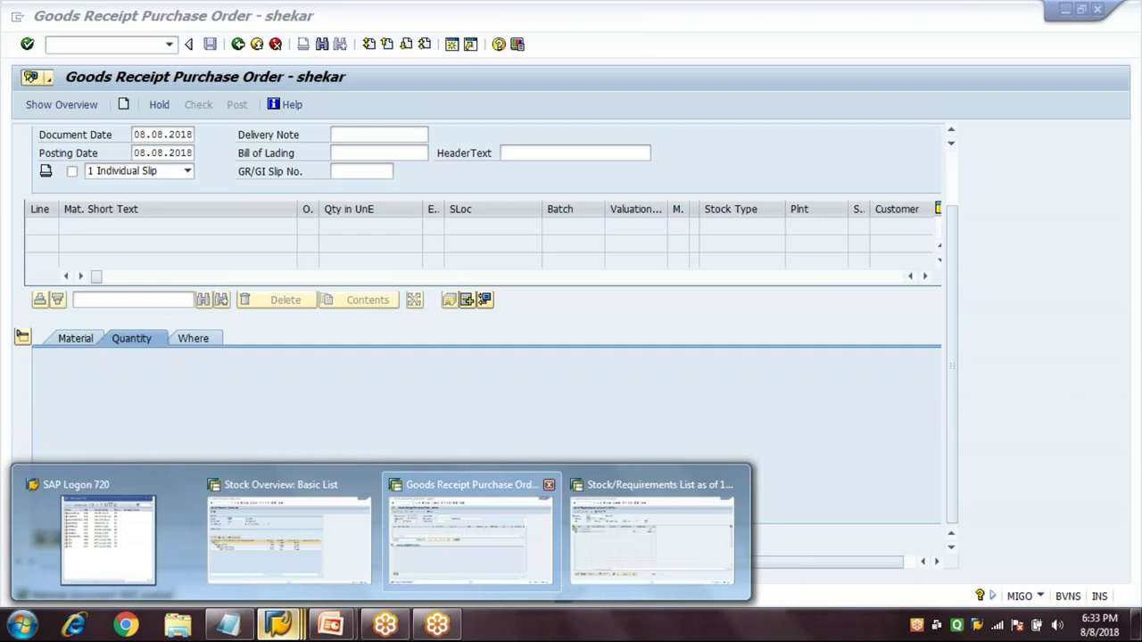
pyautogui.click(423, 564)
pyautogui.press('F3')
# Step: Return to the stock/requirements list session, refresh it and check the available quantity of material 2113
pyautogui.click(280, 627)
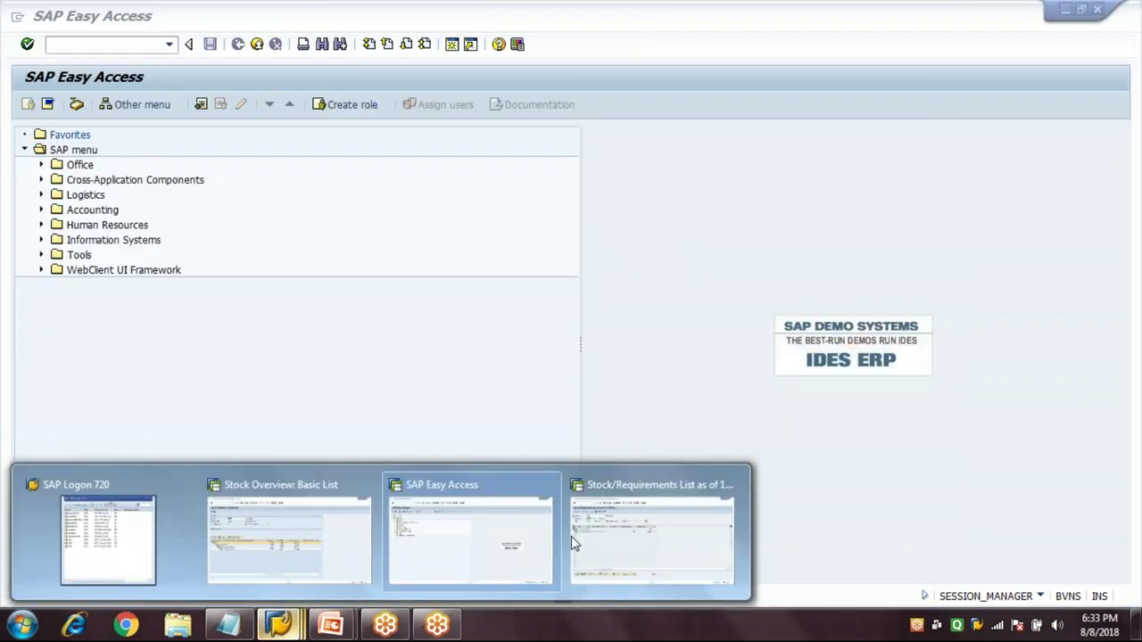
pyautogui.click(574, 544)
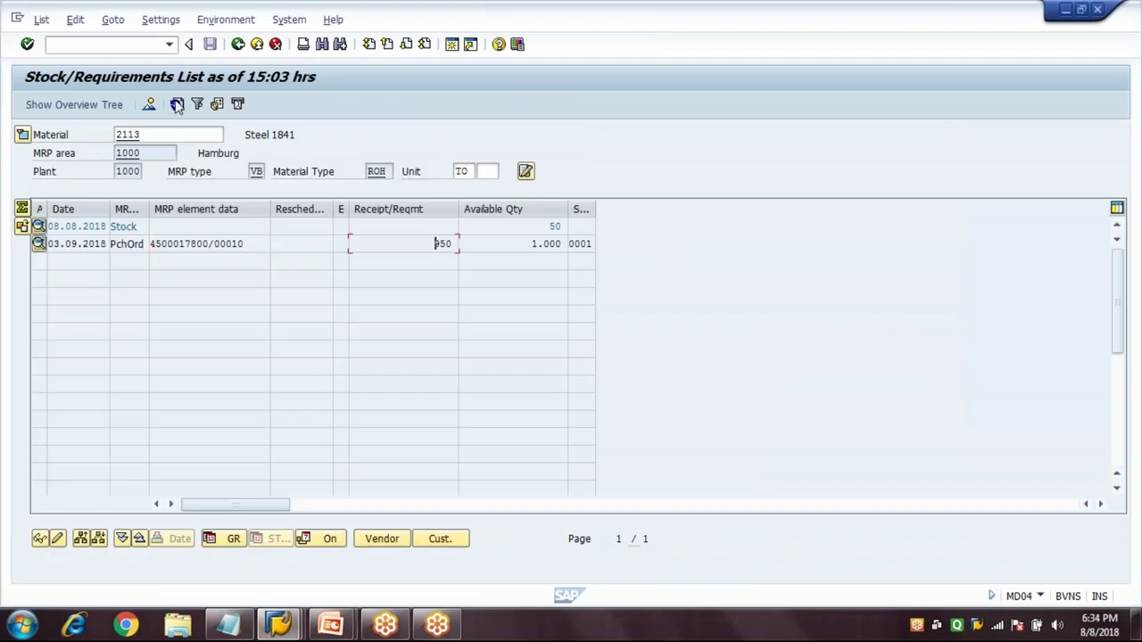
pyautogui.click(178, 105)
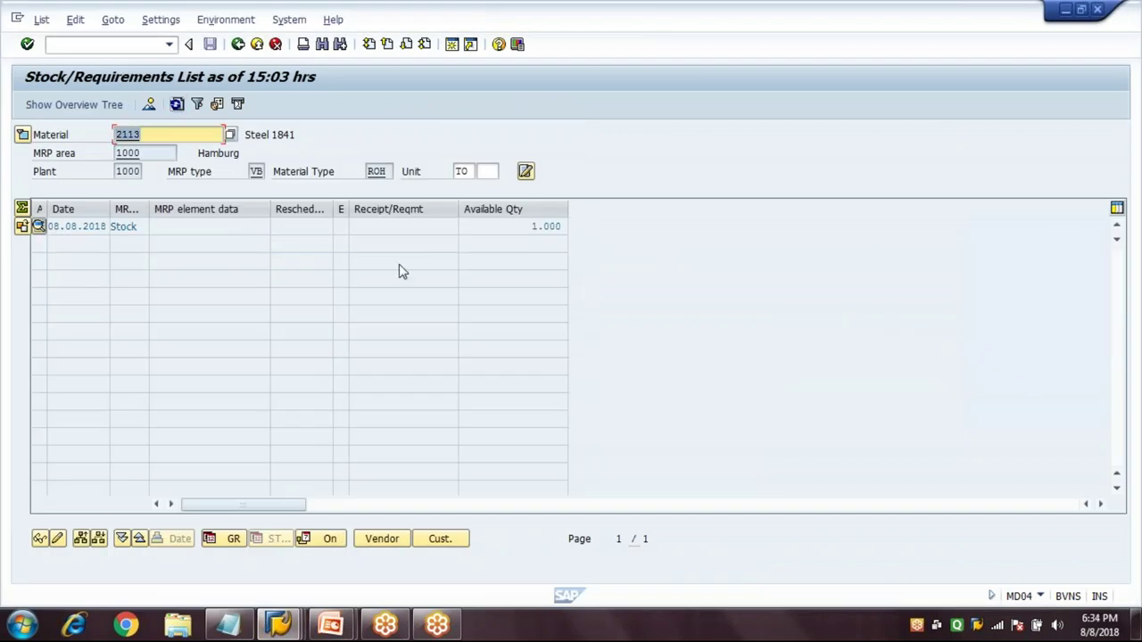
pyautogui.click(513, 227)
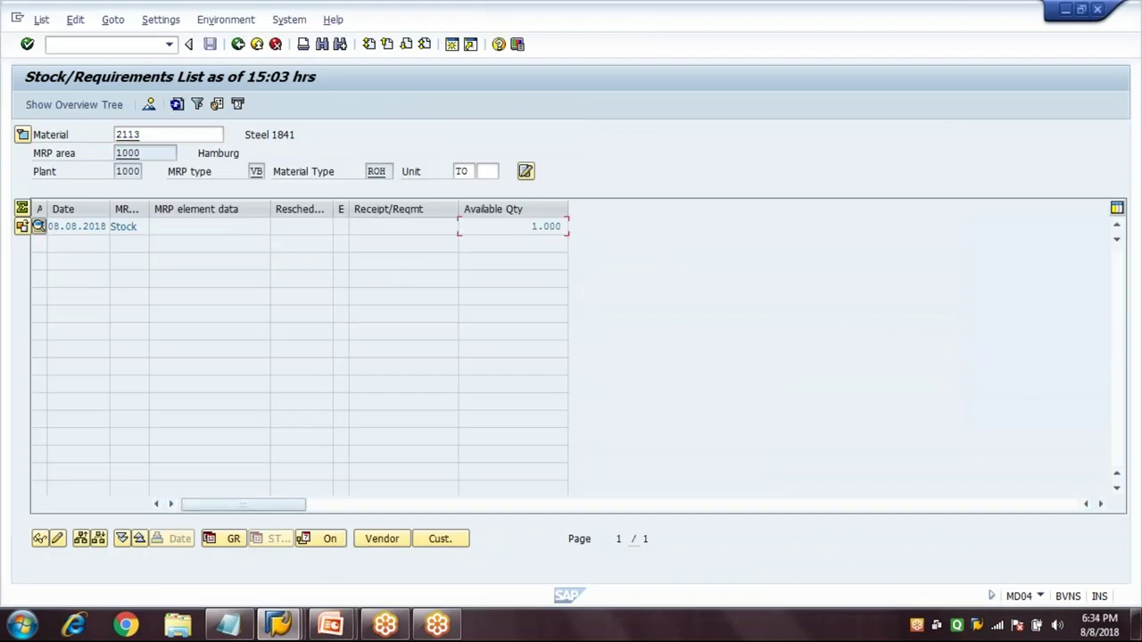
# Step: Switch to the Stock Overview session for material 2113 and refresh its stock figures
pyautogui.click(284, 625)
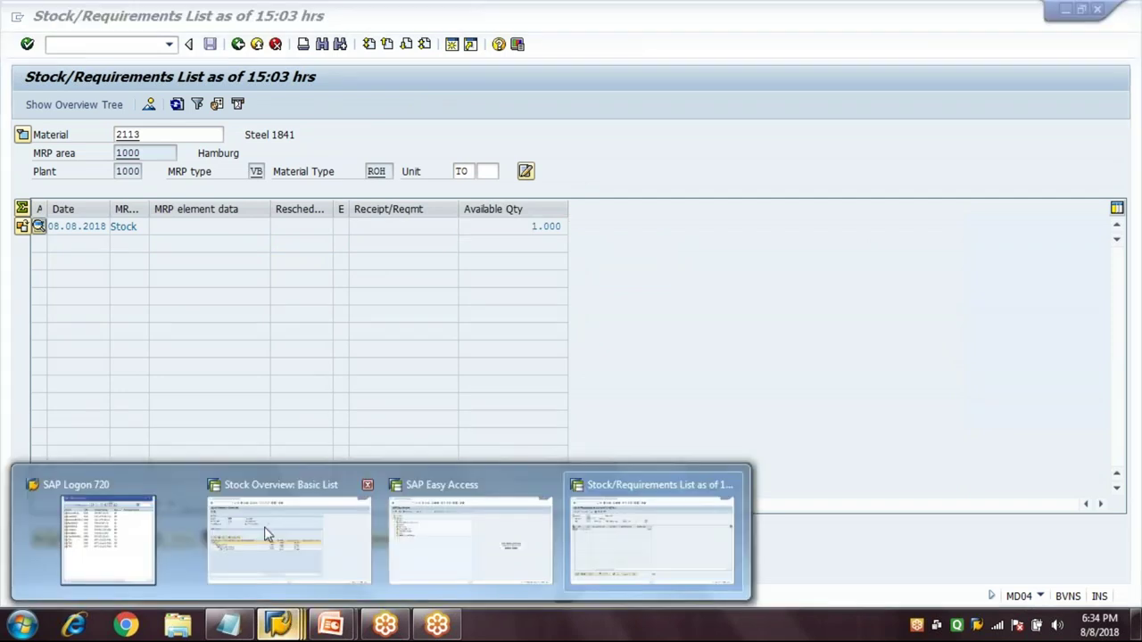
pyautogui.click(266, 534)
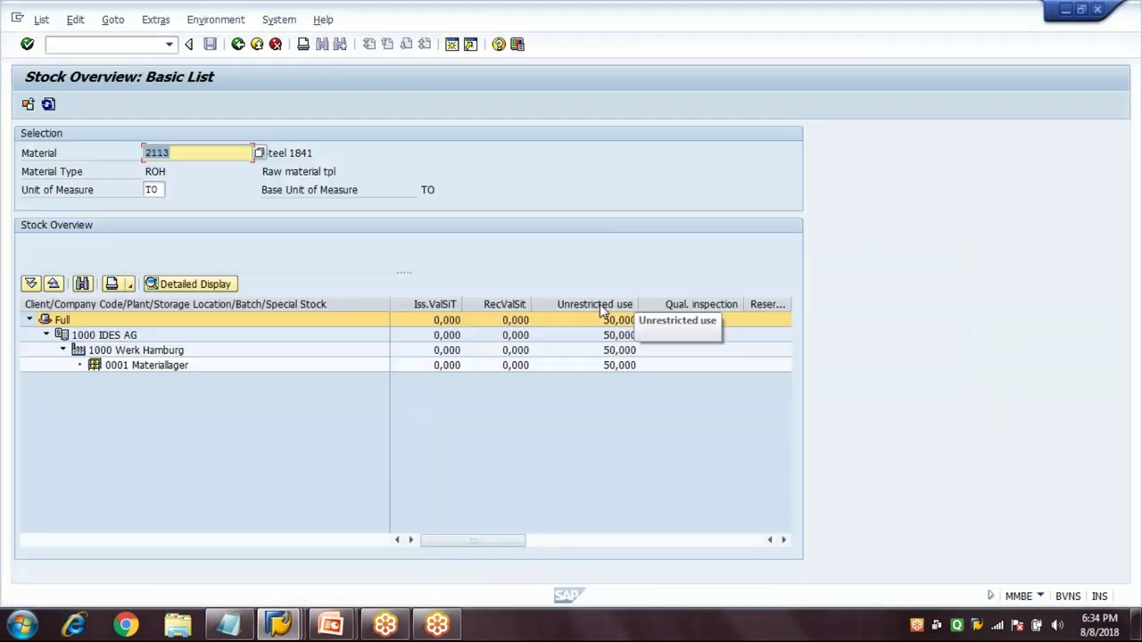
pyautogui.click(48, 105)
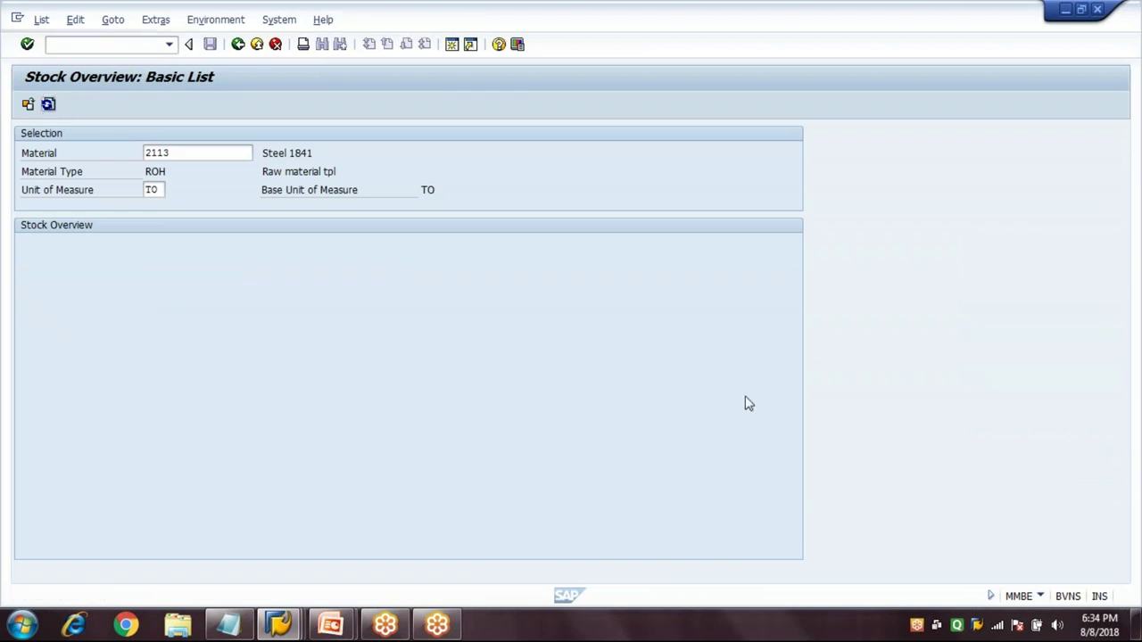
# Step: Check the unrestricted-use stock of material 2113, and switch to Notepad to highlight the ten automatic ROP steps
pyautogui.click(614, 309)
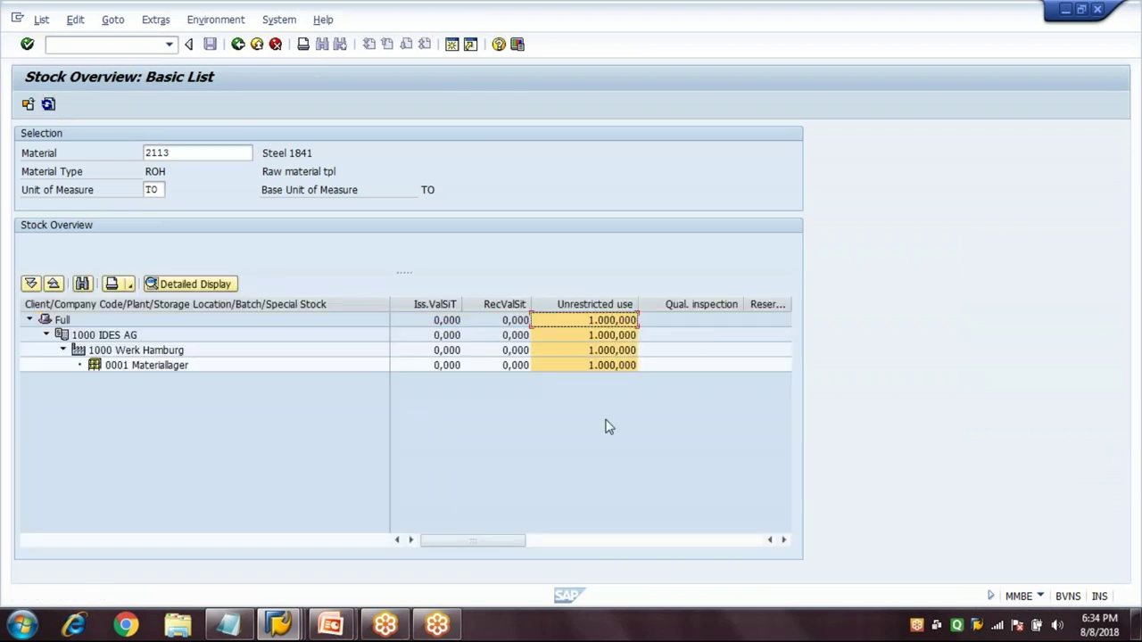
pyautogui.click(605, 427)
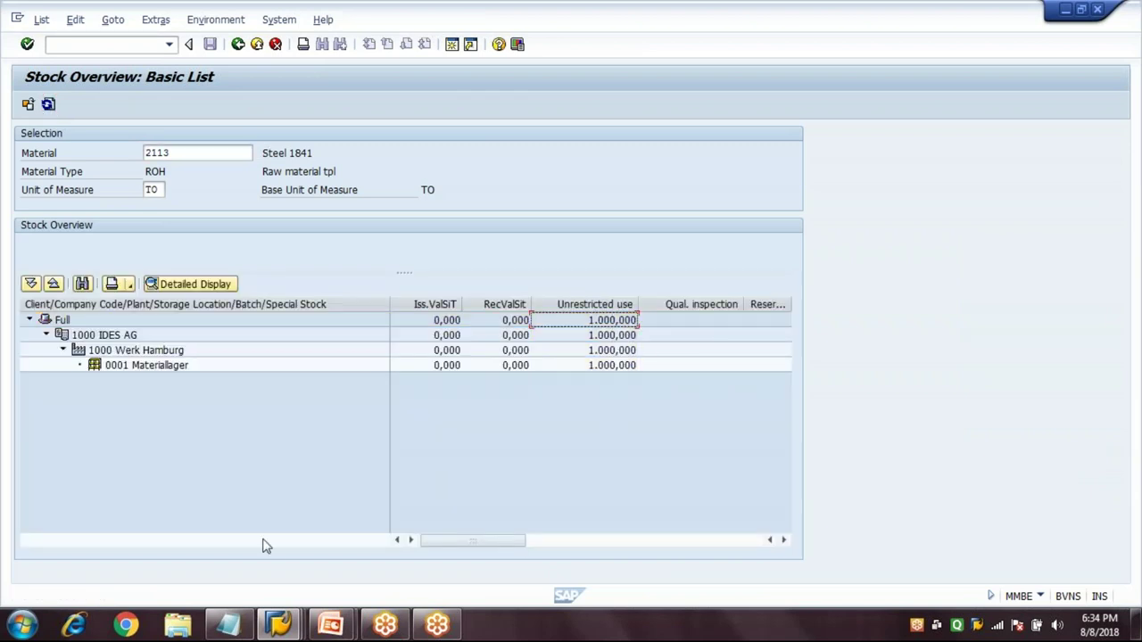
pyautogui.click(231, 626)
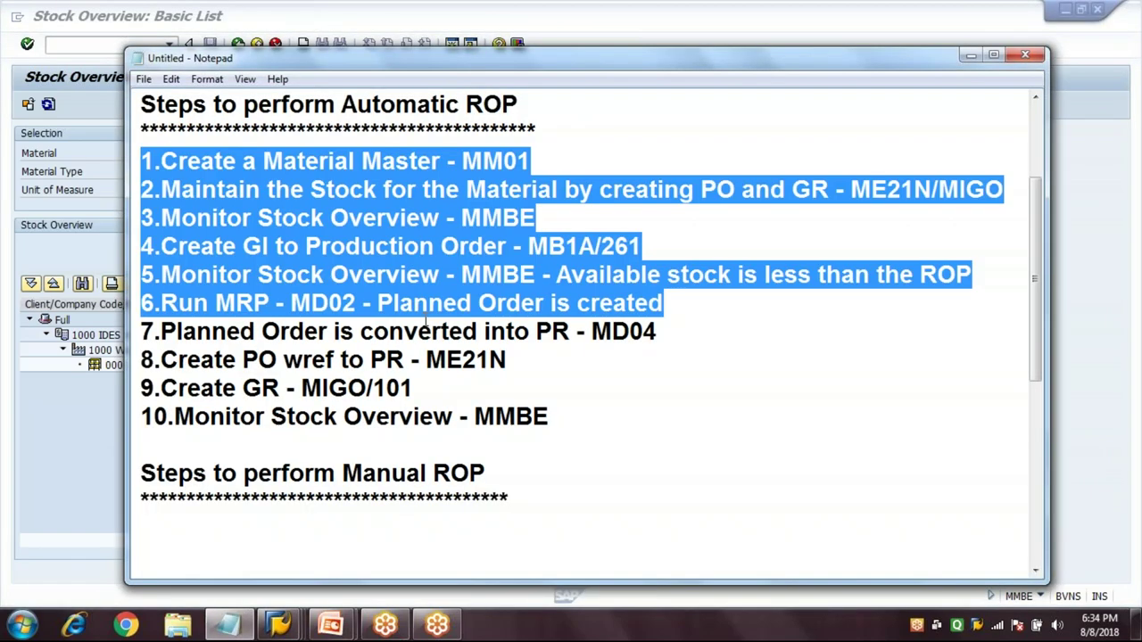
pyautogui.moveTo(427, 319); pyautogui.dragTo(571, 402)
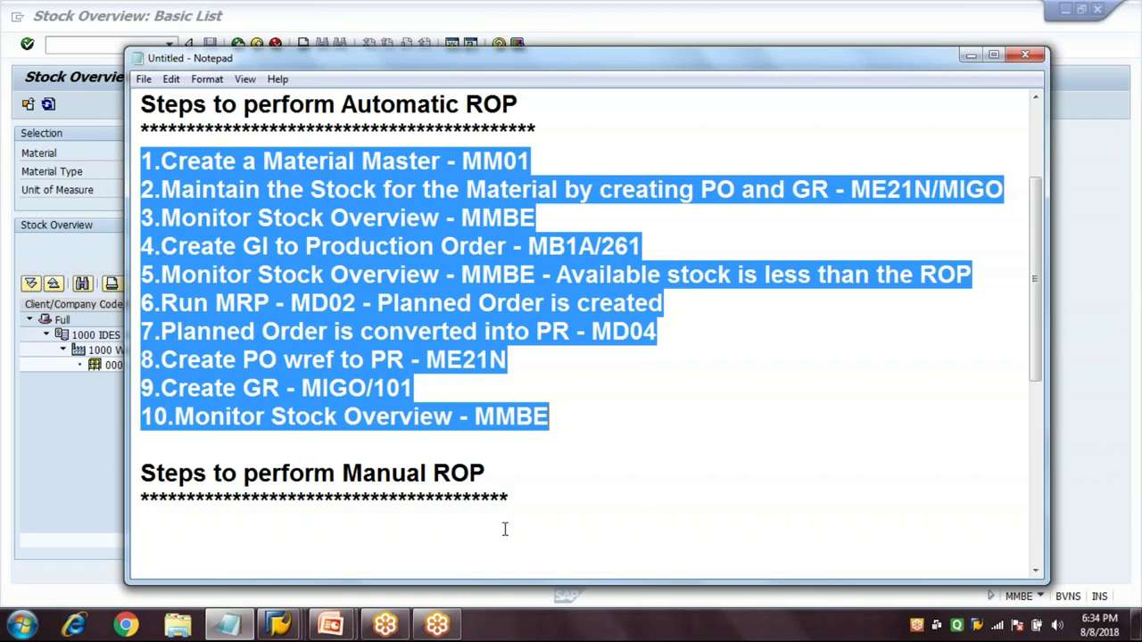
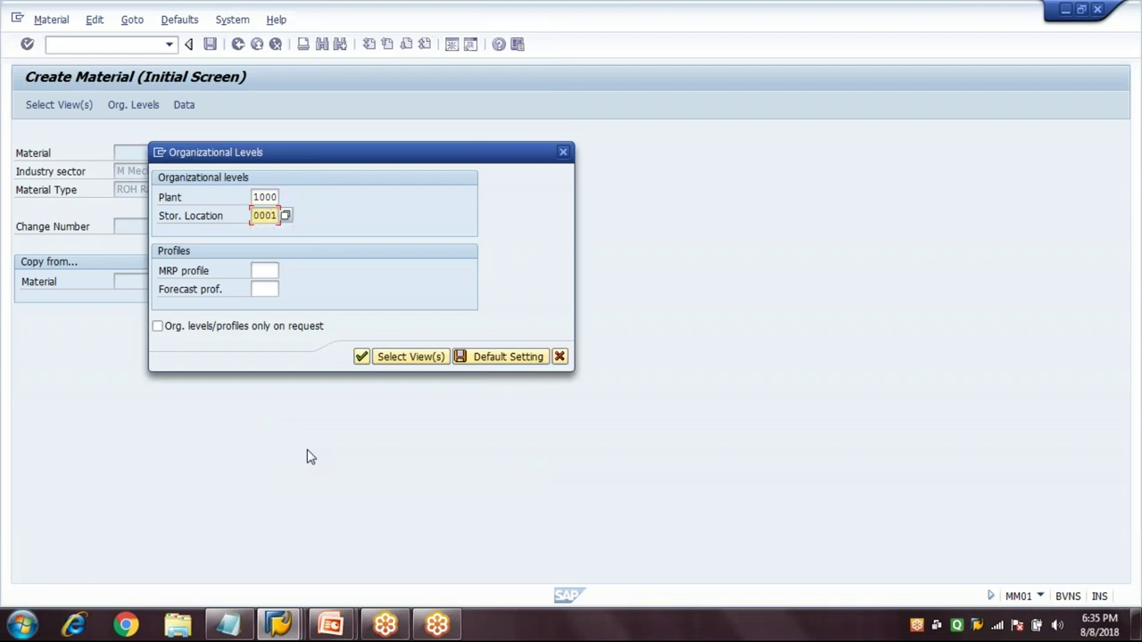
# Step: Confirm plant 1000 with storage location 0001 for the new raw material and give it the description STEEL
pyautogui.press('Return')
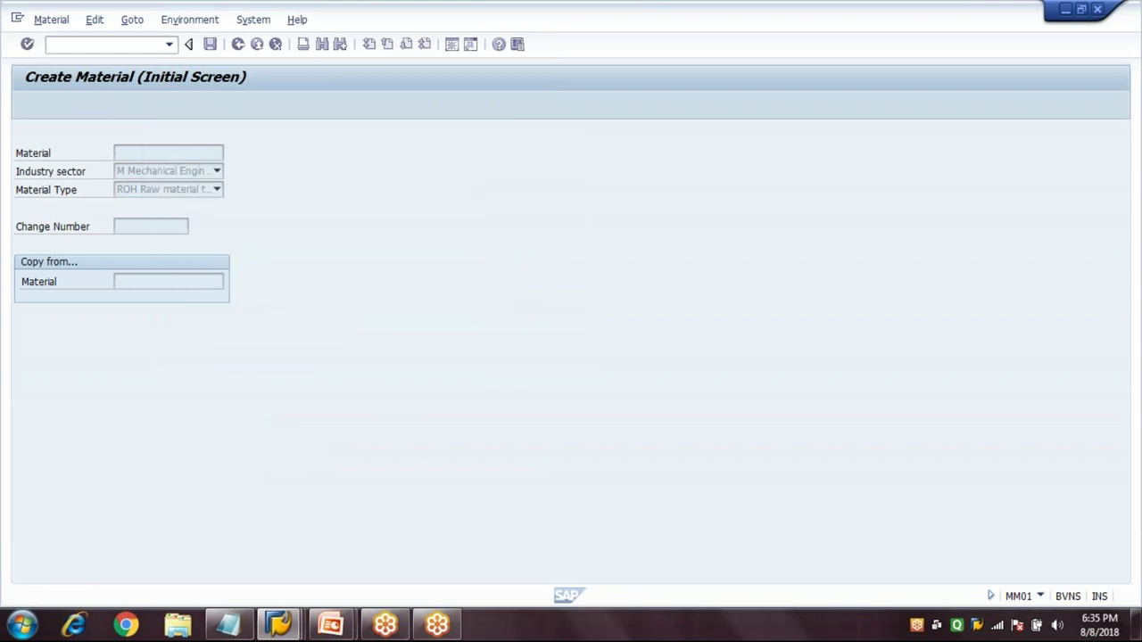
pyautogui.write('S')
pyautogui.press('Down')
pyautogui.press('Down')
pyautogui.press('Down')
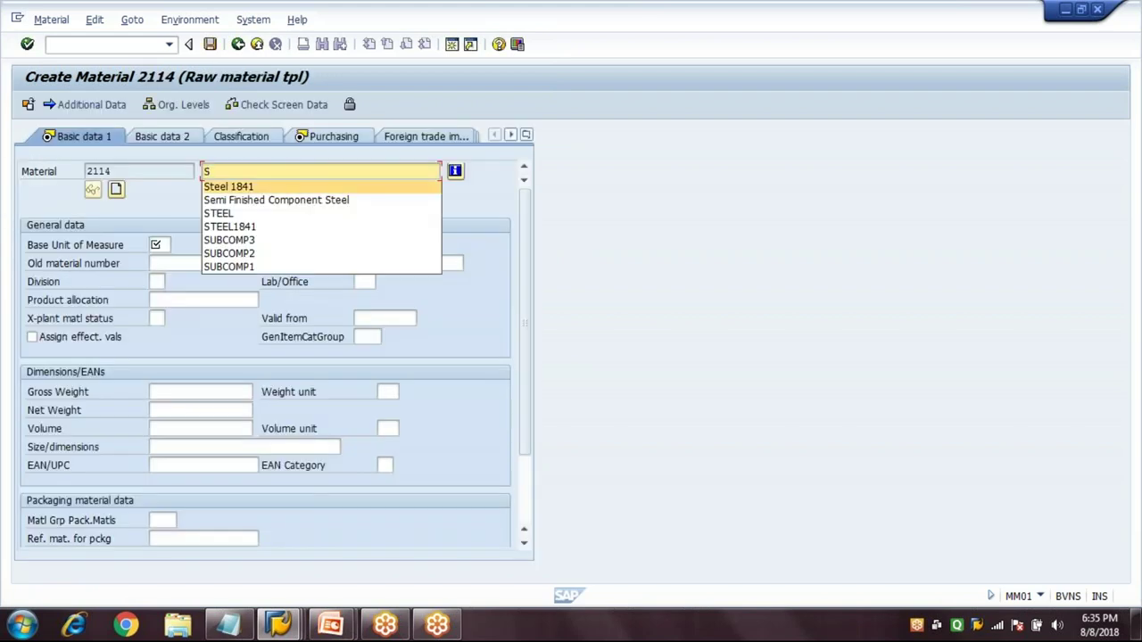
pyautogui.press('Return')
# Step: Enter base unit of measure TO, material group 00101 and purchasing group 001, and continue to the MRP 1 view
pyautogui.press('Tab')
pyautogui.write('TO')
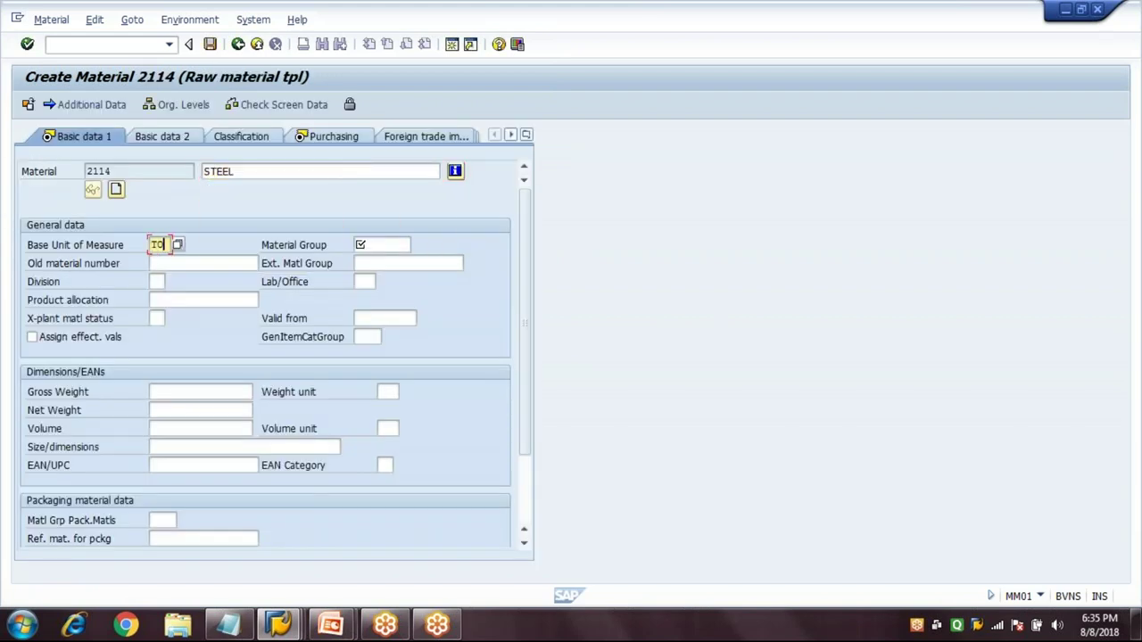
pyautogui.press('Tab')
pyautogui.write('0010')
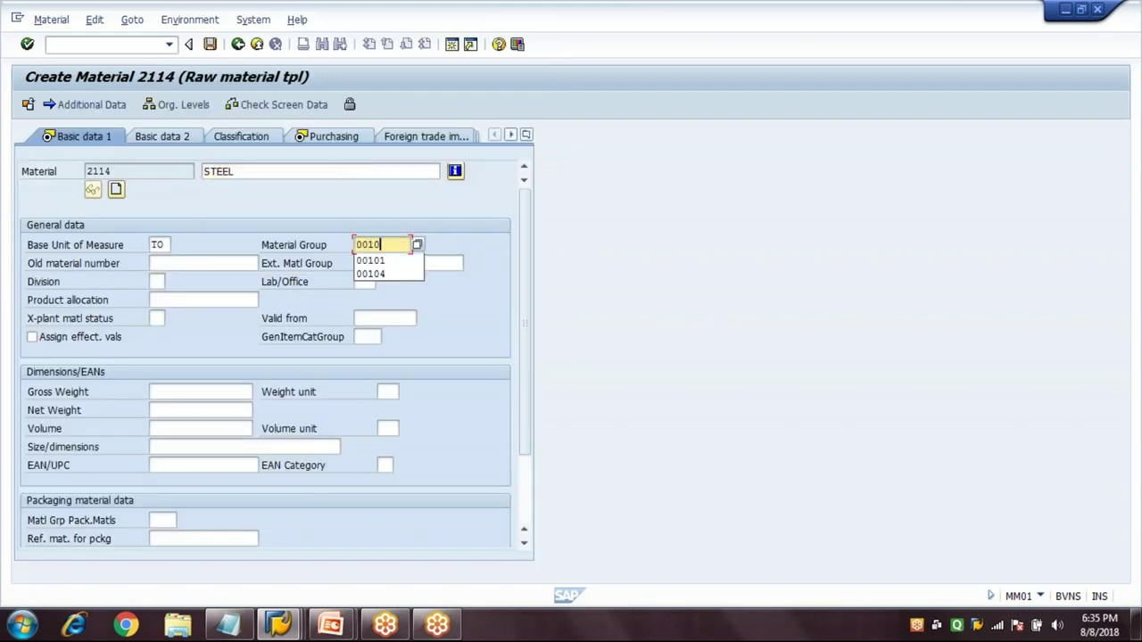
pyautogui.write('1')
pyautogui.press('Return')
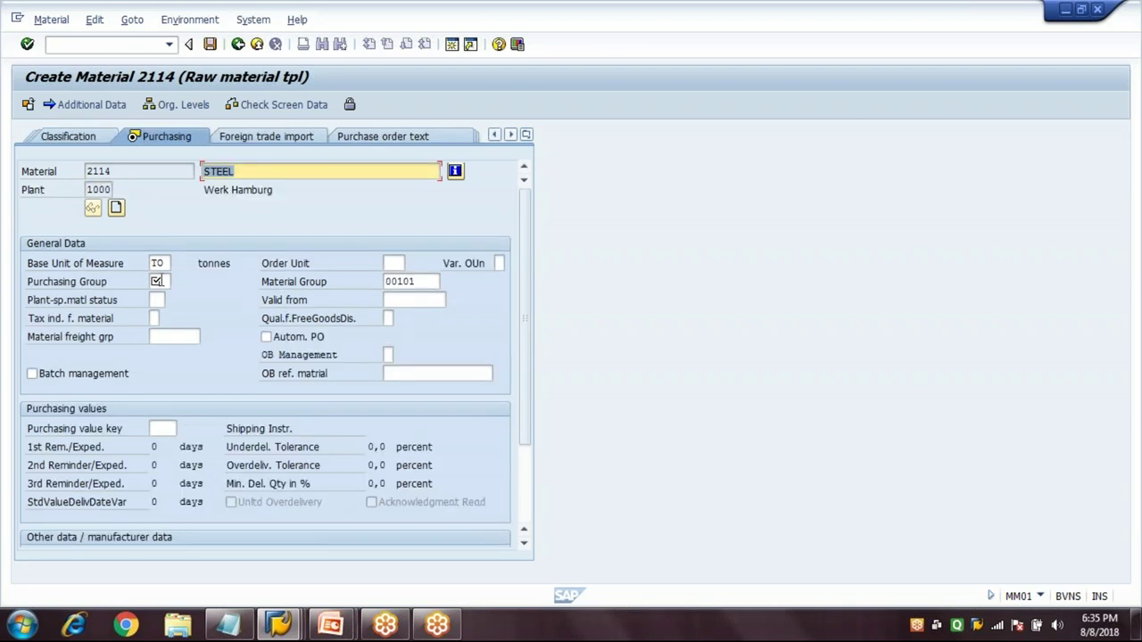
pyautogui.write('001')
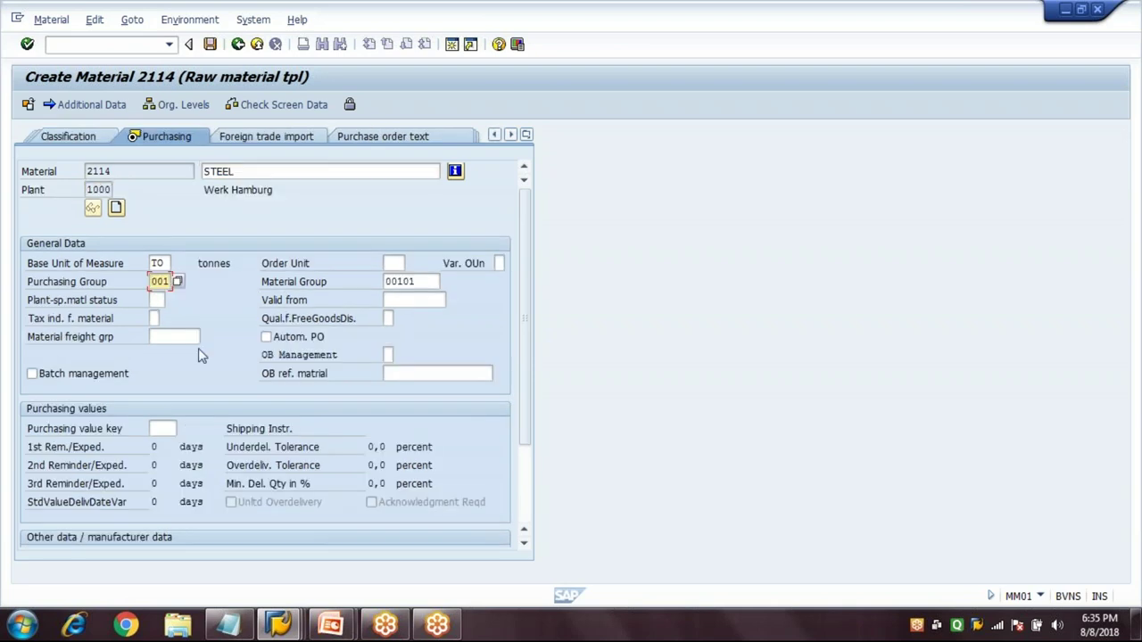
pyautogui.press('Return')
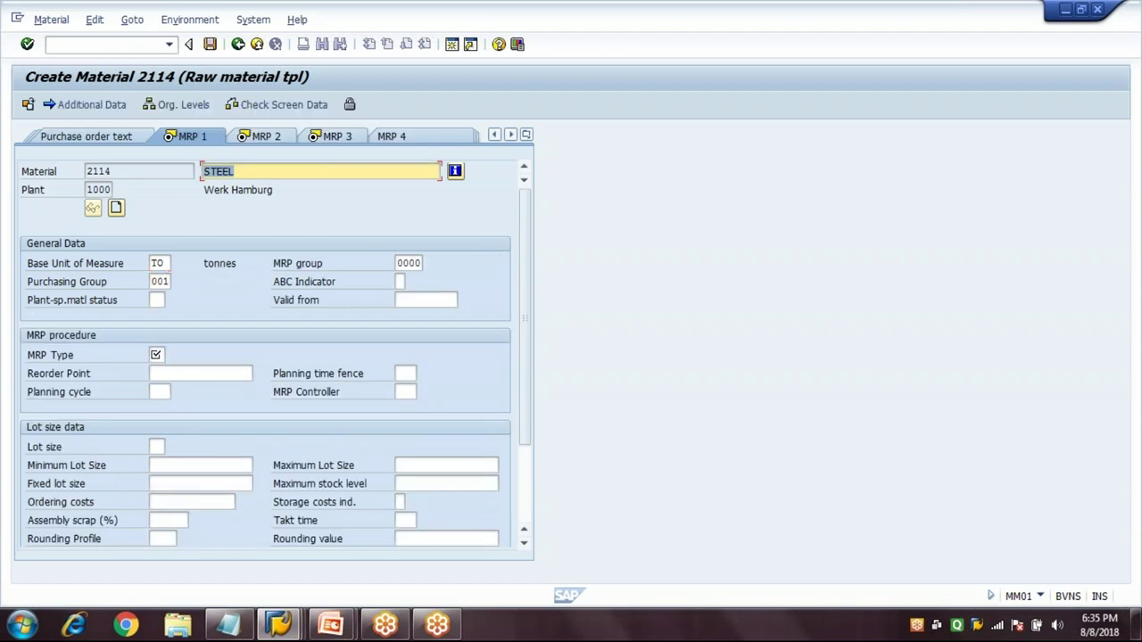
# Step: Set the MRP type to VV, forecast-based planning, and the MRP controller to 000
pyautogui.press('Tab')
pyautogui.press('Tab')
pyautogui.press('Tab')
pyautogui.press('Tab')
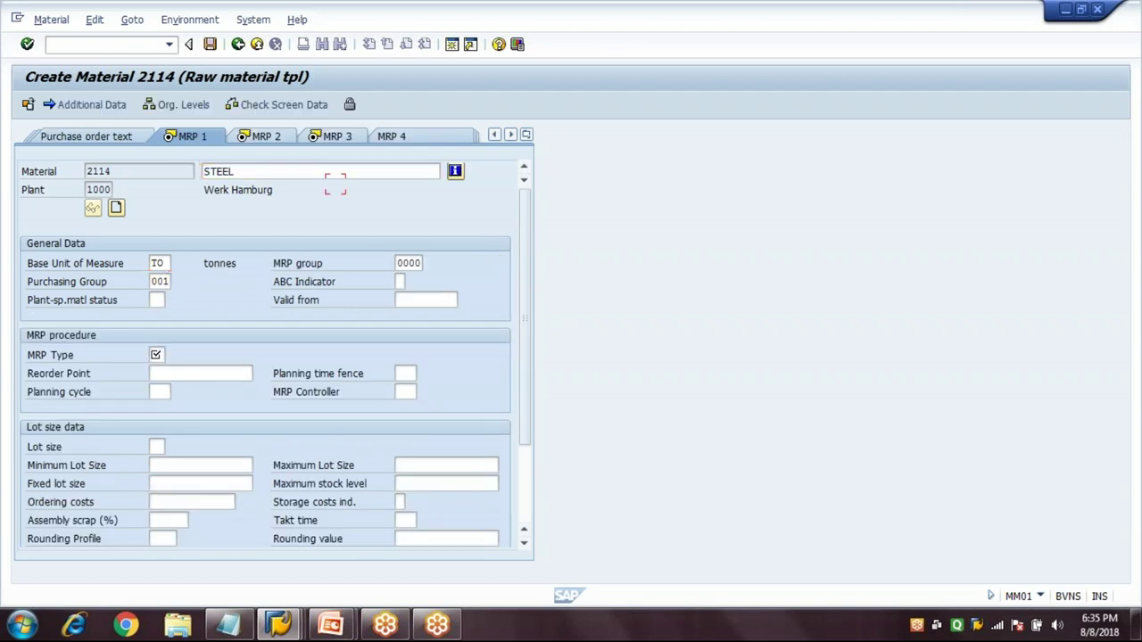
pyautogui.press('Tab')
pyautogui.press('Tab')
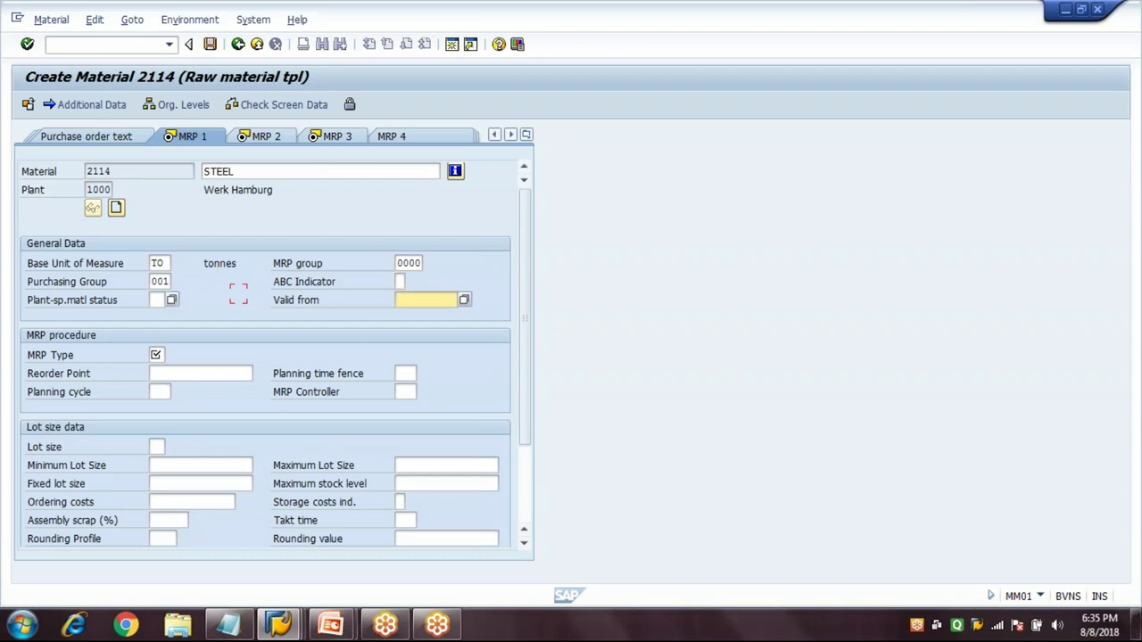
pyautogui.write('VV')
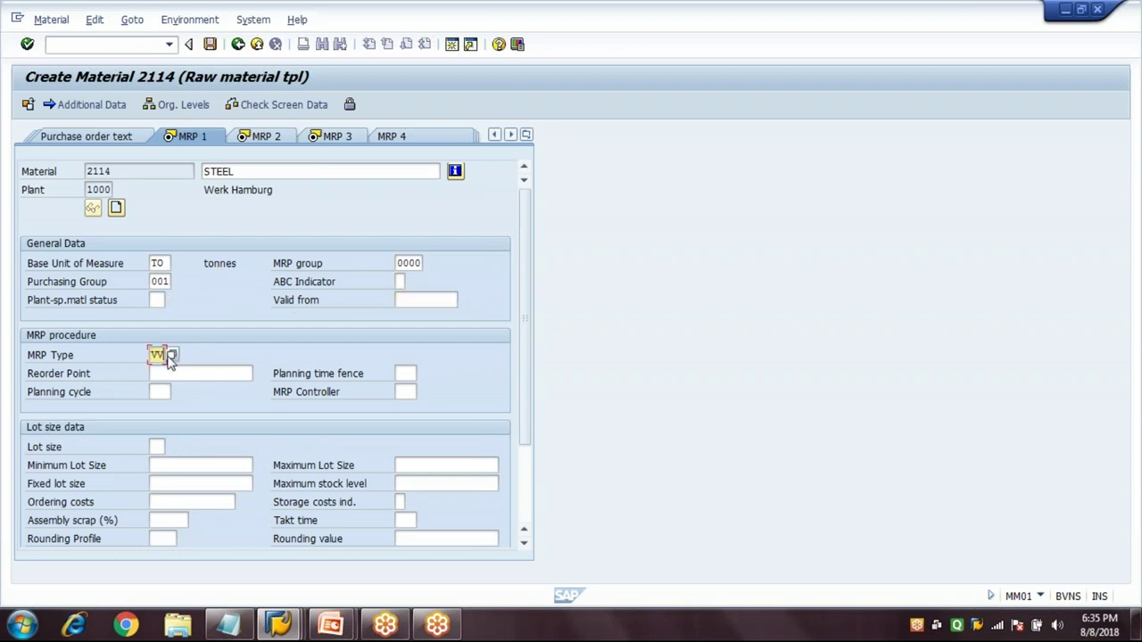
pyautogui.click(171, 356)
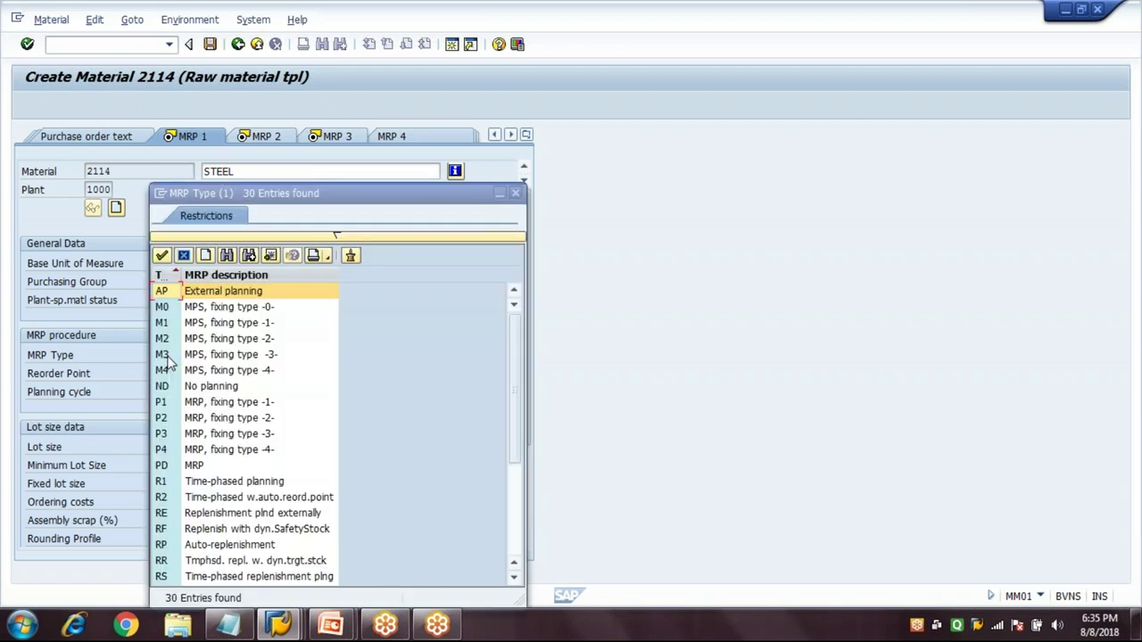
pyautogui.scroll(-4, 205, 446)
pyautogui.click(233, 546)
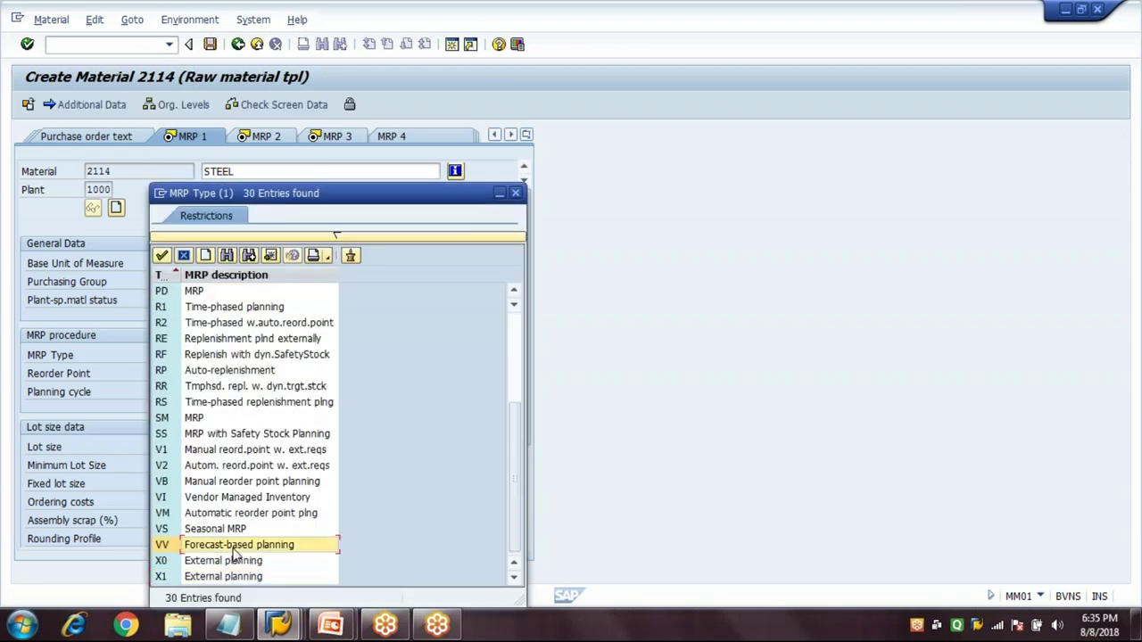
pyautogui.doubleClick(234, 549)
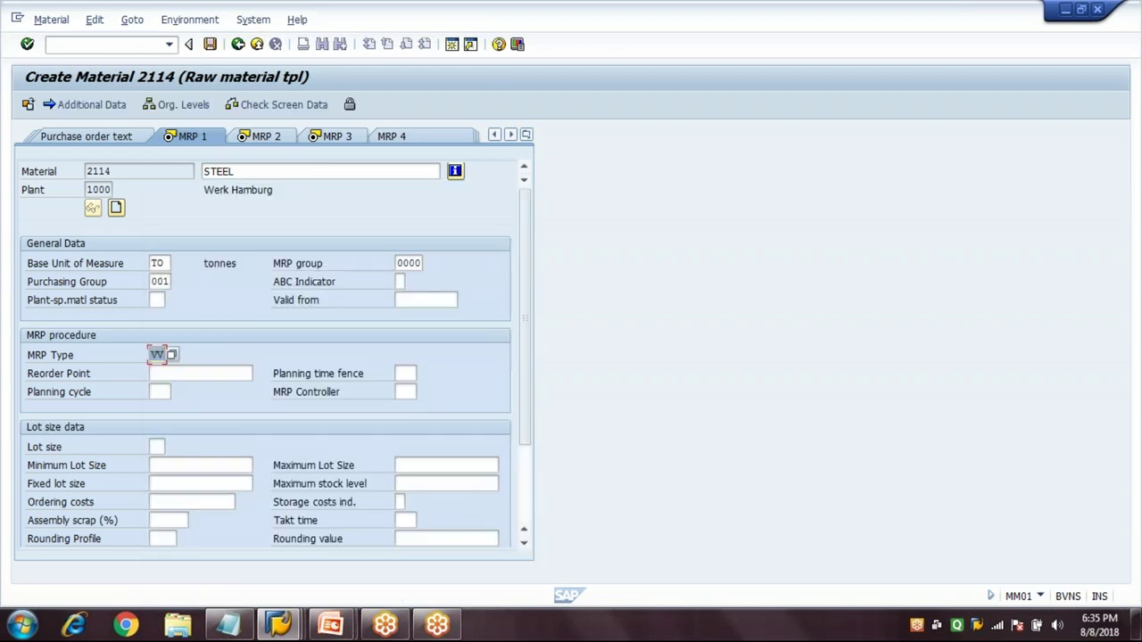
pyautogui.click(403, 392)
pyautogui.write('000')
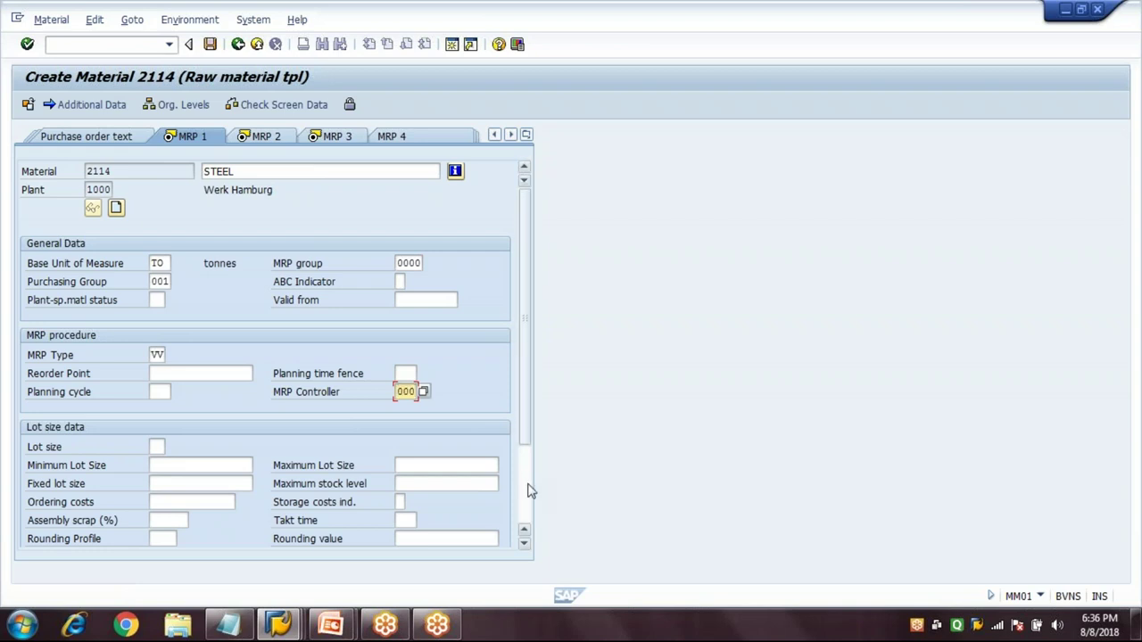
# Step: Choose lot size EX, lot-for-lot order quantity, leave the reorder point empty and continue to the MRP 2 view
pyautogui.scroll(-3, 527, 490)
pyautogui.click(169, 336)
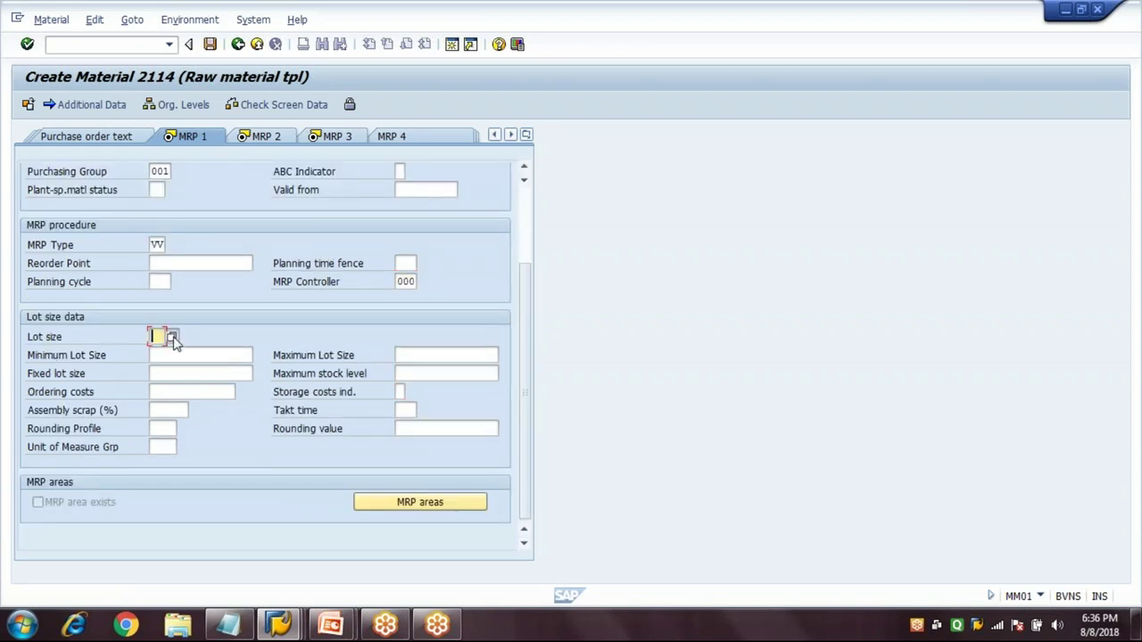
pyautogui.click(173, 338)
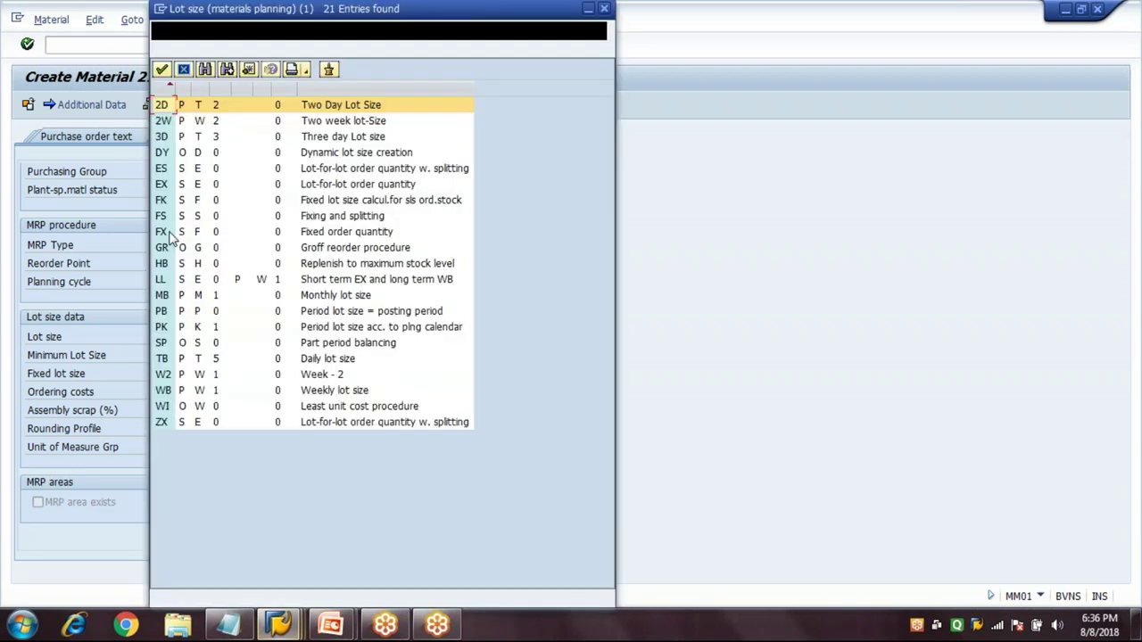
pyautogui.click(162, 183)
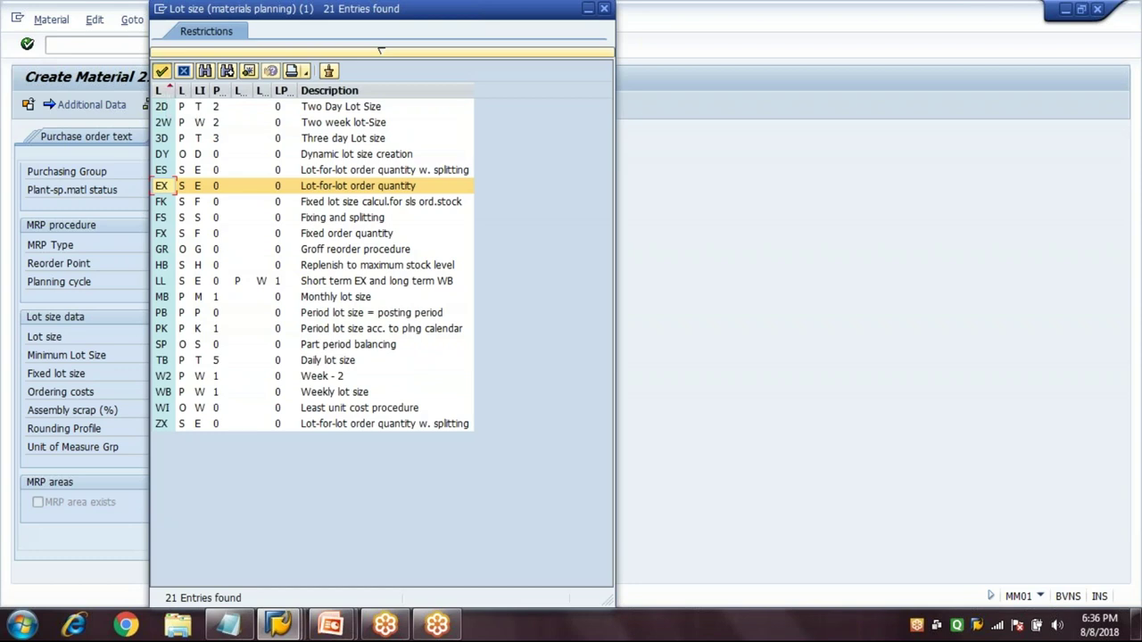
pyautogui.click(162, 68)
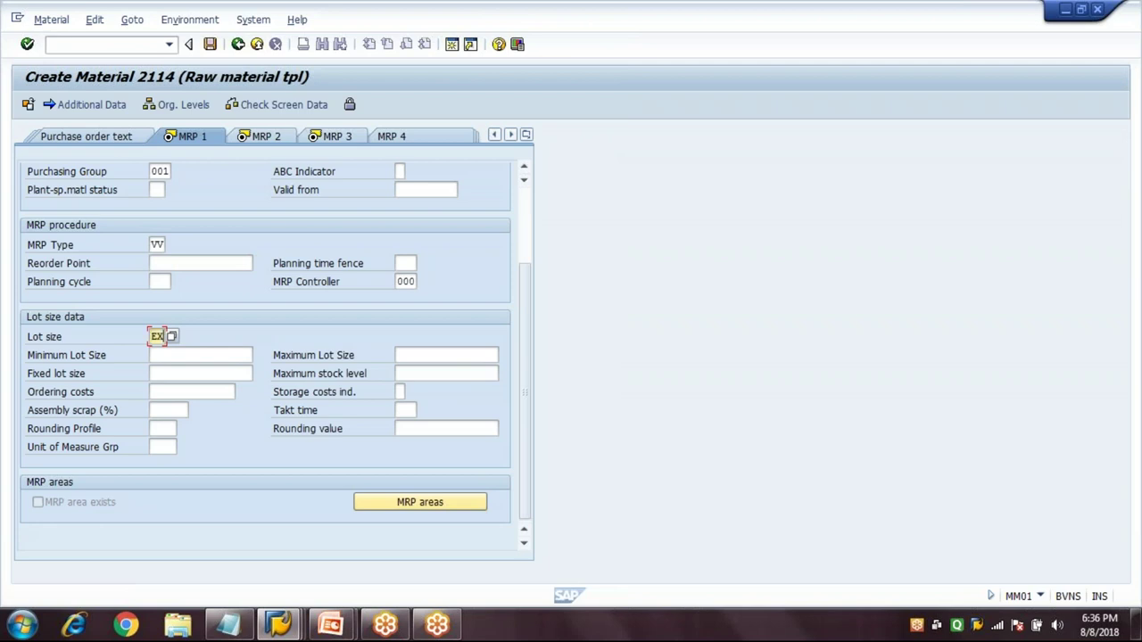
pyautogui.click(189, 269)
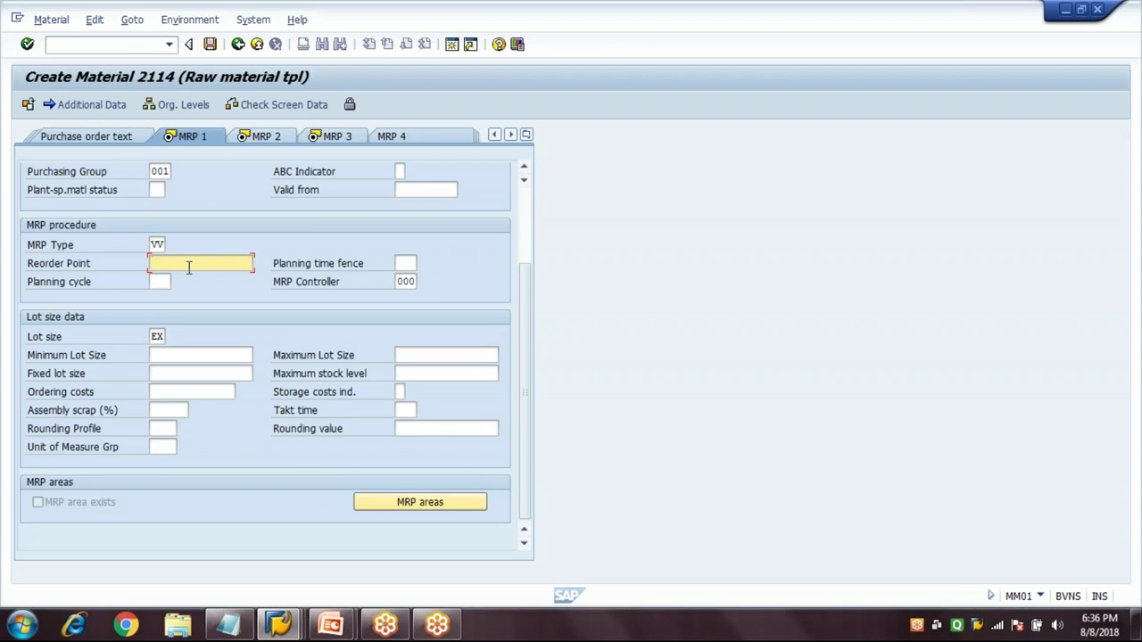
pyautogui.press('Return')
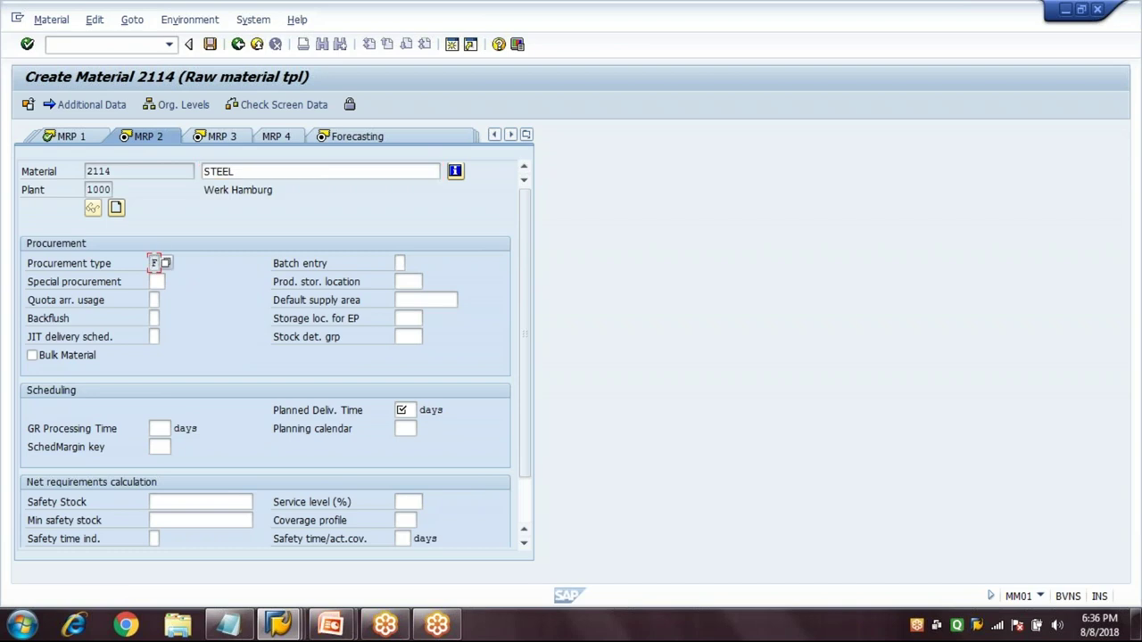
# Step: Set the planned delivery time to 20 days, GR processing time to 3 days and scheduling margin key to 000, and continue to MRP 3
pyautogui.click(403, 411)
pyautogui.write('20')
pyautogui.click(160, 429)
pyautogui.write('3')
pyautogui.click(405, 428)
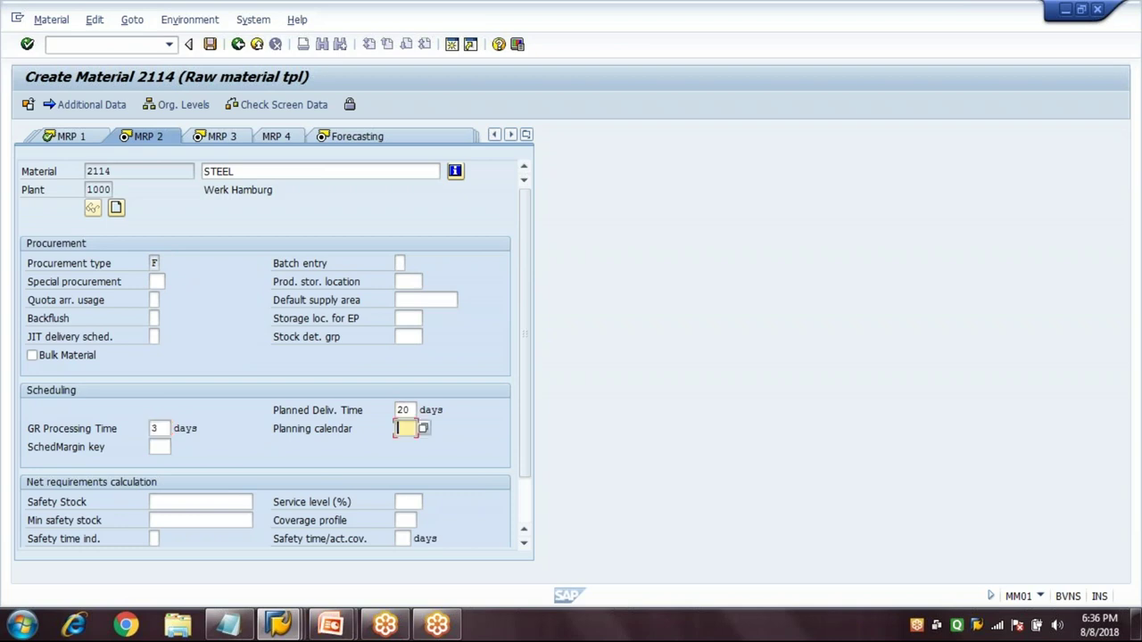
pyautogui.click(160, 446)
pyautogui.write('000')
pyautogui.press('Return')
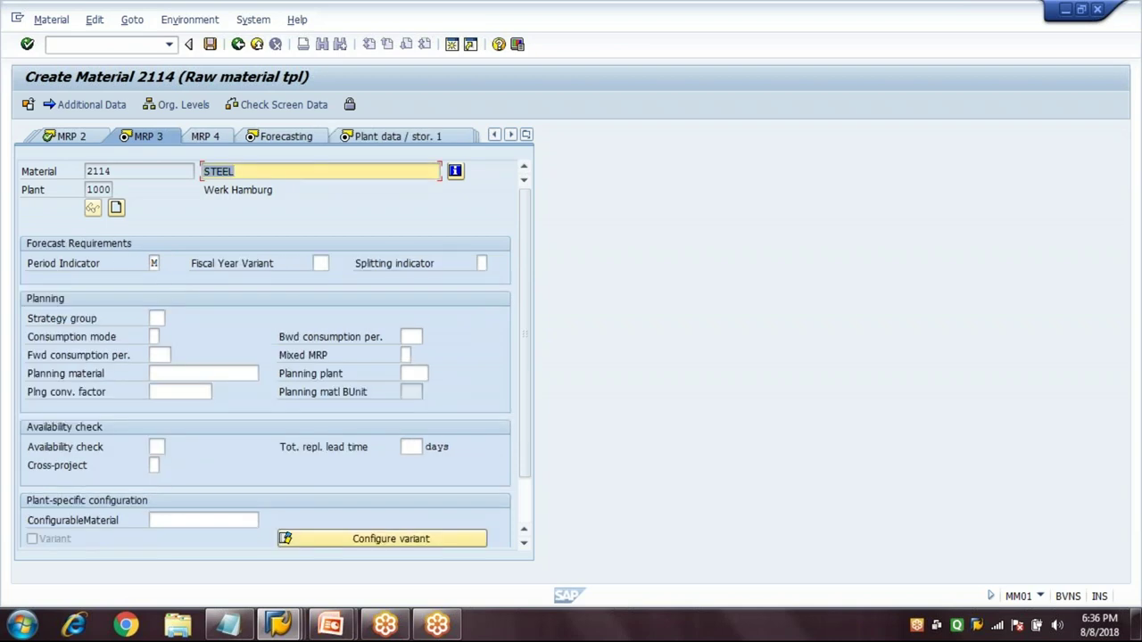
# Step: Set the availability check to 01 and continue to the Forecasting view
pyautogui.click(156, 446)
pyautogui.write('01')
pyautogui.press('Return')
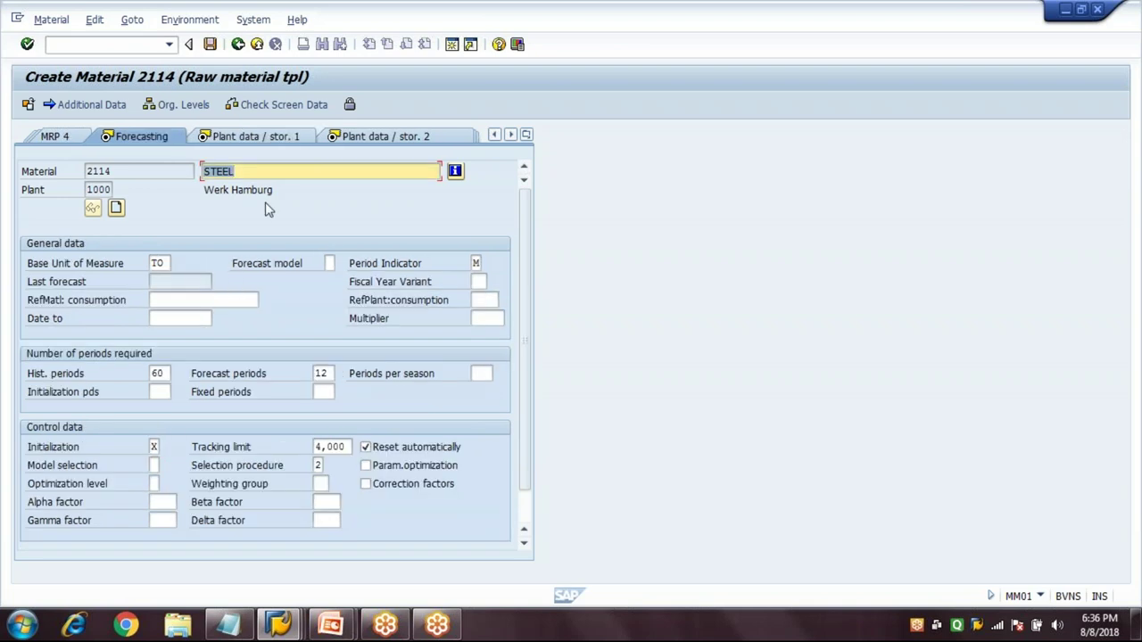
# Step: Choose forecast model D, the constant model, for the new material
pyautogui.click(277, 170)
pyautogui.click(329, 263)
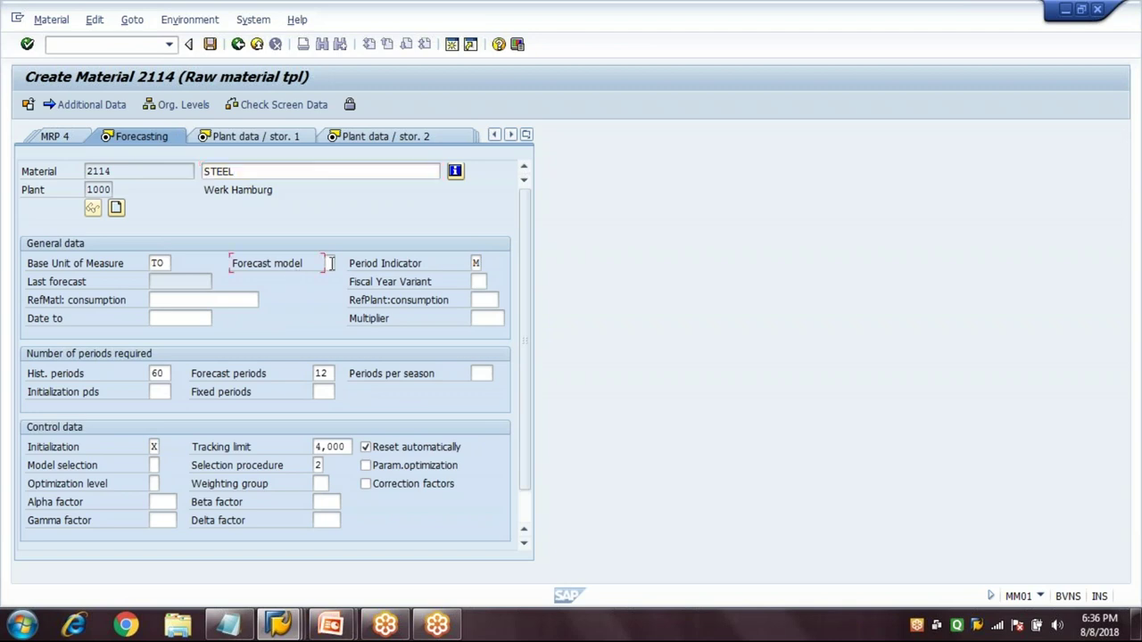
pyautogui.click(330, 263)
pyautogui.click(342, 266)
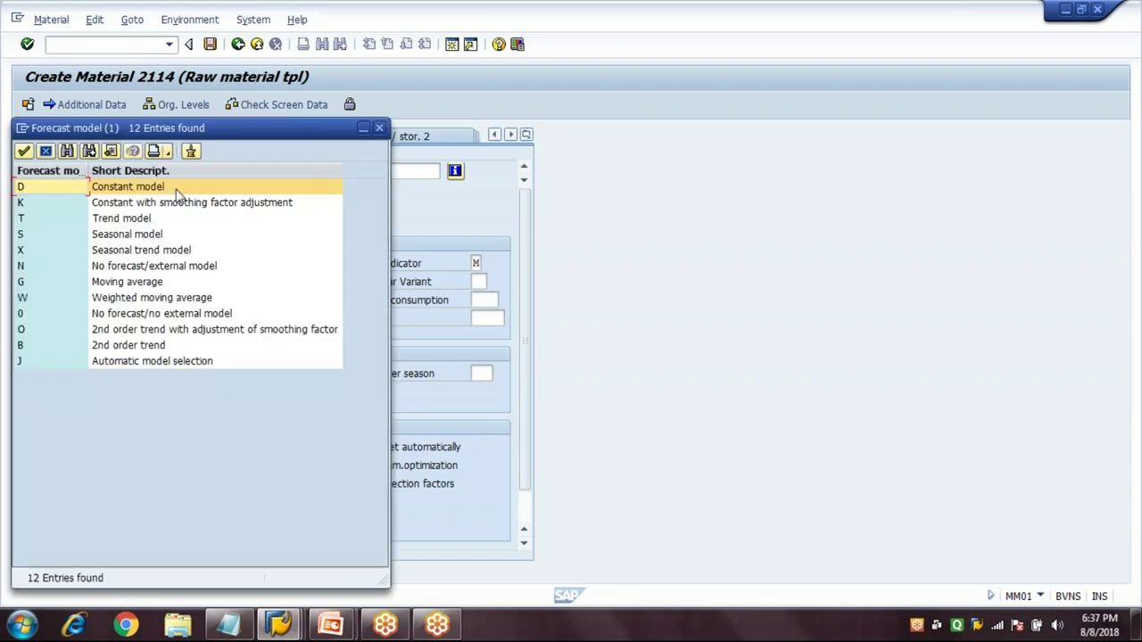
pyautogui.click(177, 195)
# Step: Set both the historical periods and the forecast periods to 10
pyautogui.click(157, 373)
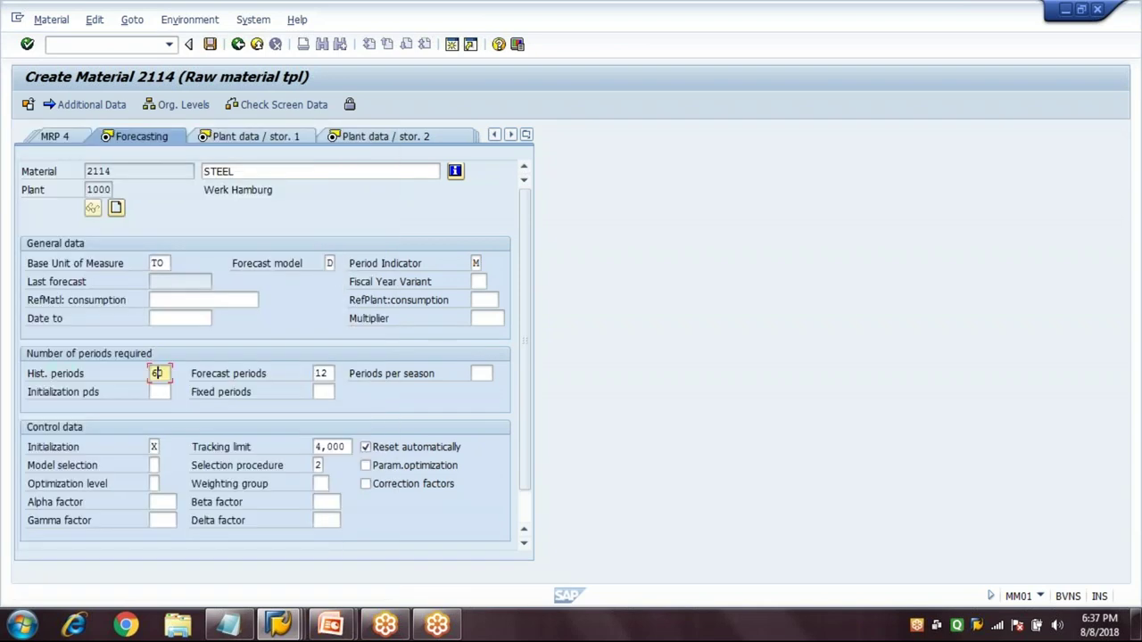
pyautogui.press('BackSpace')
pyautogui.press('BackSpace')
pyautogui.write('10')
pyautogui.press('Tab')
pyautogui.write('10')
pyautogui.click(161, 375)
pyautogui.click(332, 373)
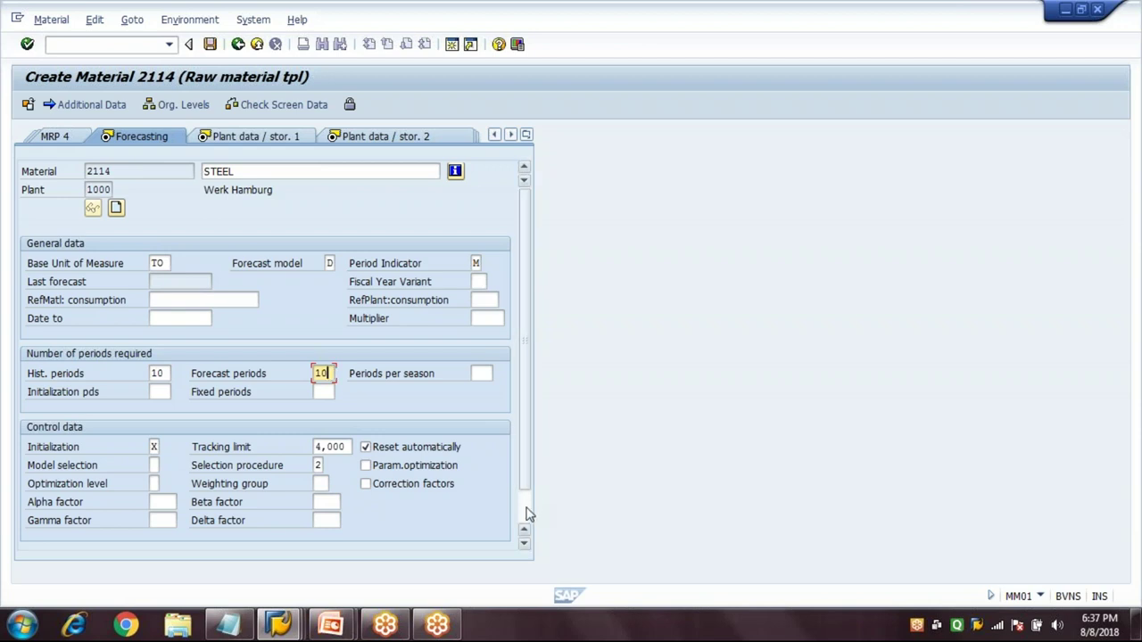
# Step: Open the material's consumption values and enter a total consumption of 100 for each month from 07.2018 back to 10.2017
pyautogui.scroll(-1, 527, 515)
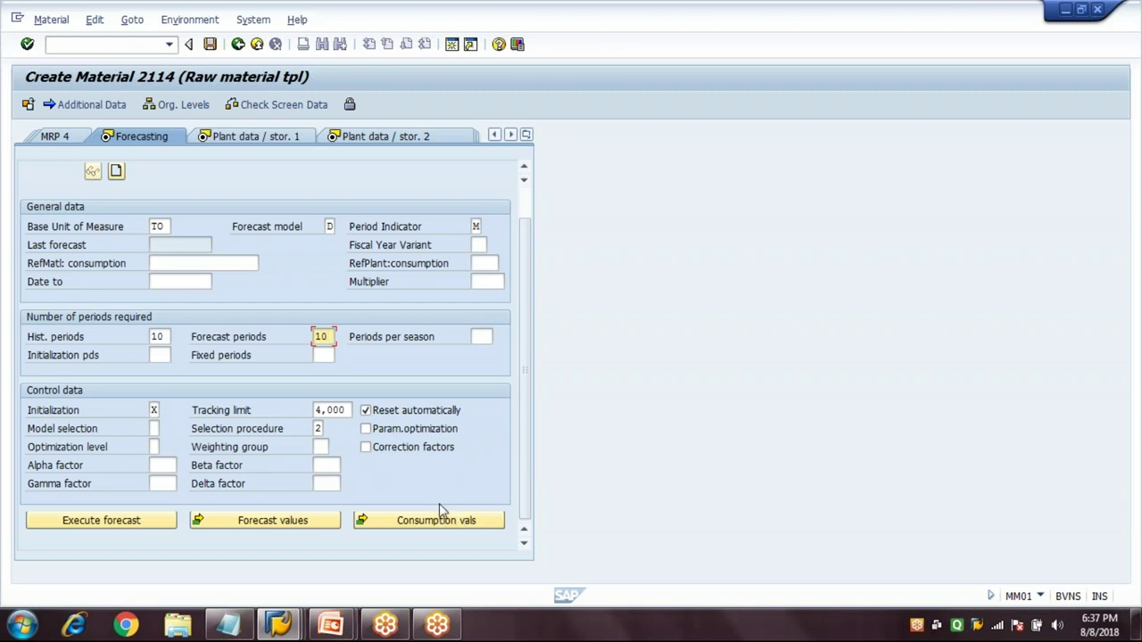
pyautogui.click(435, 522)
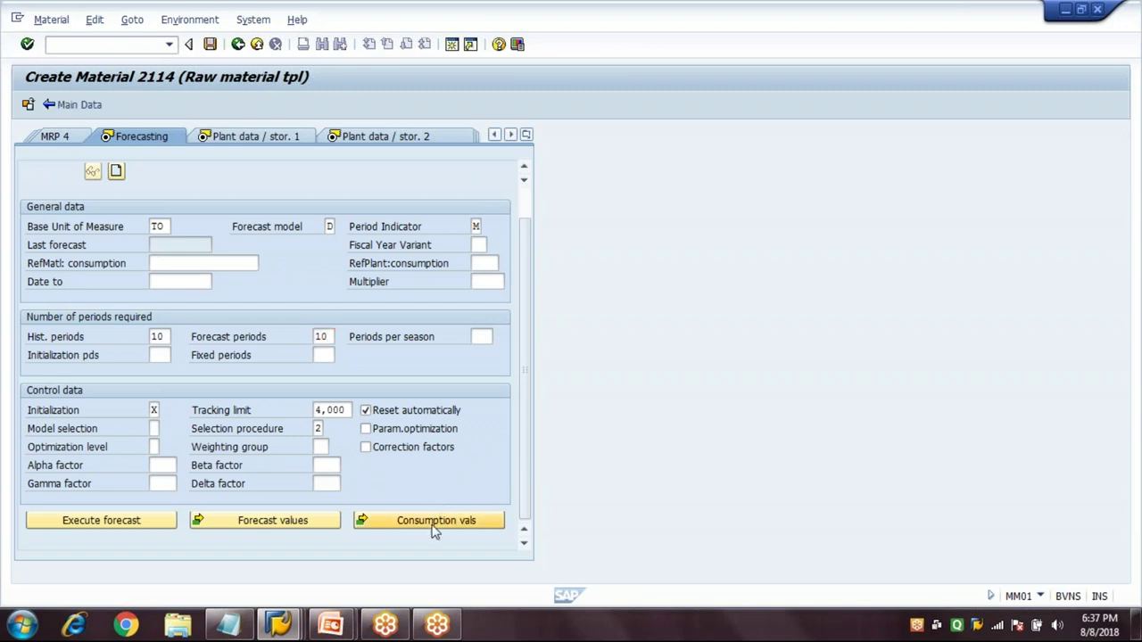
pyautogui.click(147, 334)
pyautogui.write('100')
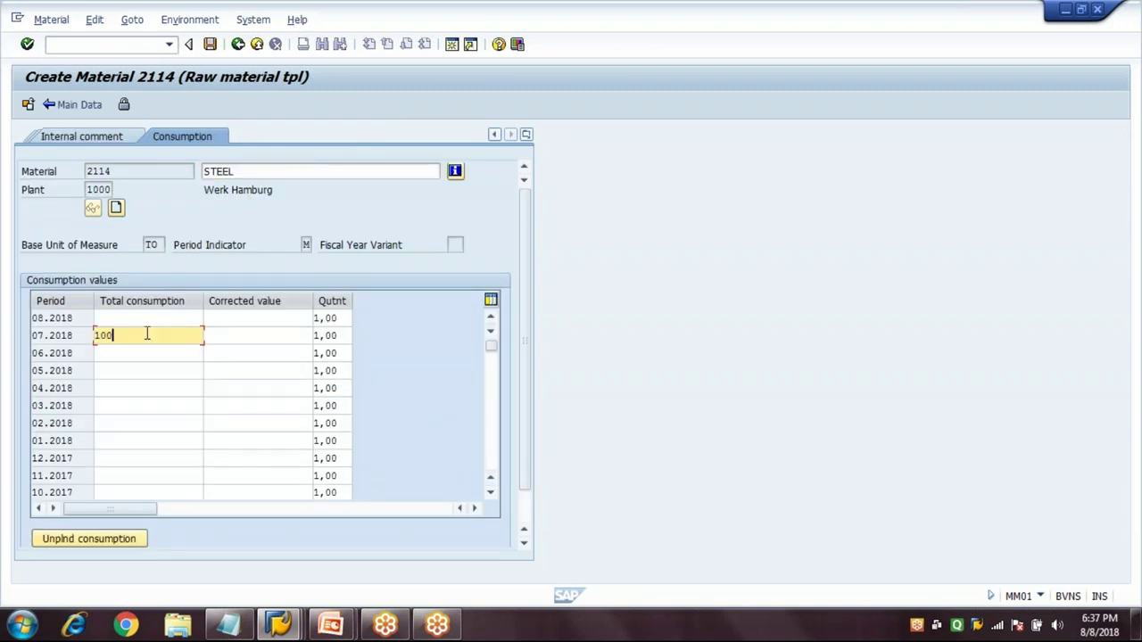
pyautogui.press('Down')
pyautogui.write('100')
pyautogui.press('Down')
pyautogui.write('100')
pyautogui.press('Down')
pyautogui.write('100')
pyautogui.press('Down')
pyautogui.write('100')
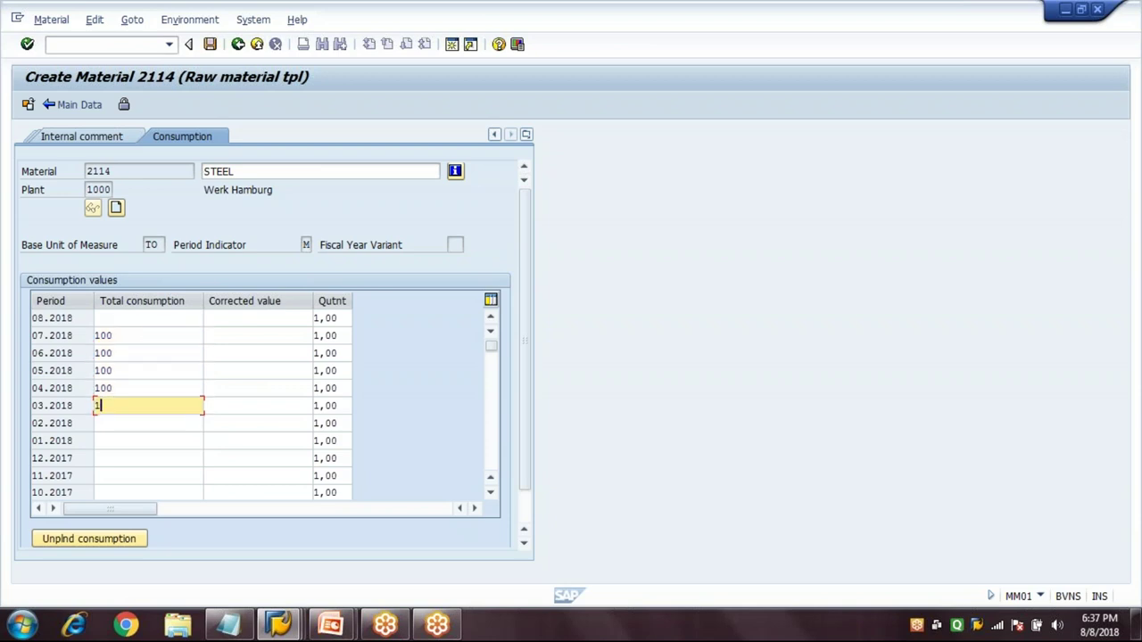
pyautogui.press('Down')
pyautogui.write('100')
pyautogui.press('Down')
pyautogui.write('100')
pyautogui.press('Down')
pyautogui.write('1')
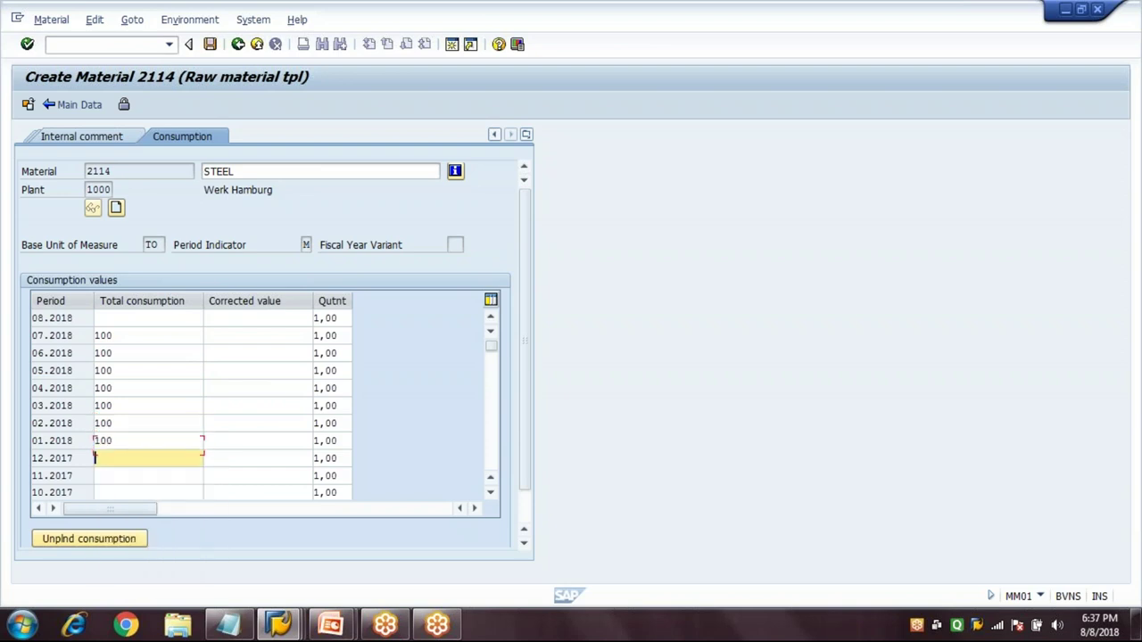
pyautogui.write('00')
pyautogui.press('Down')
pyautogui.write('100')
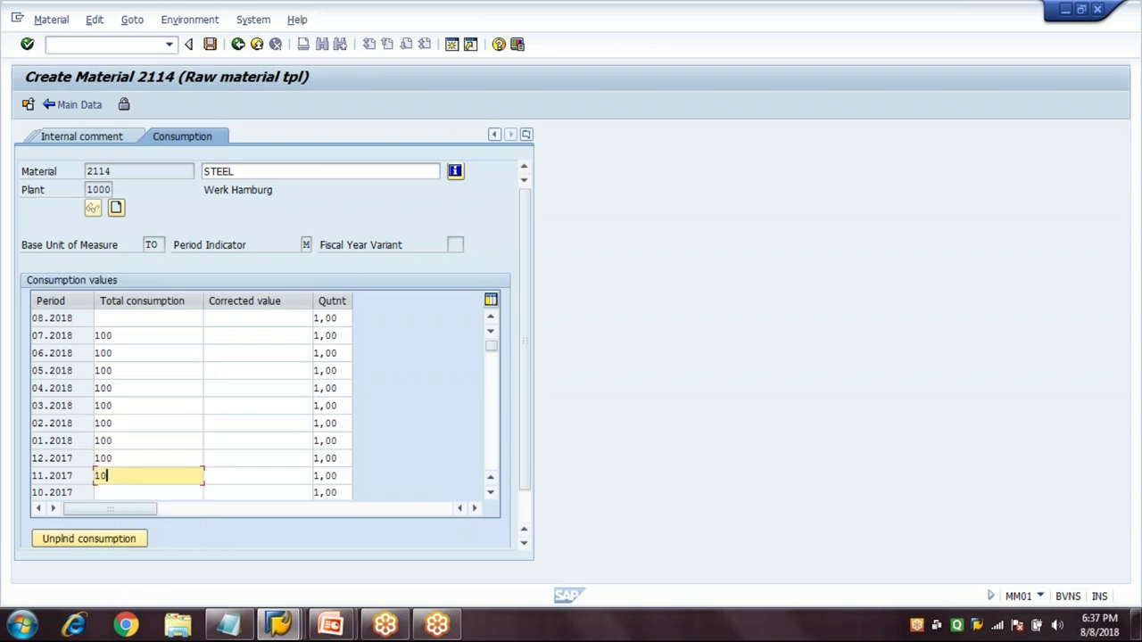
pyautogui.press('Down')
pyautogui.write('100')
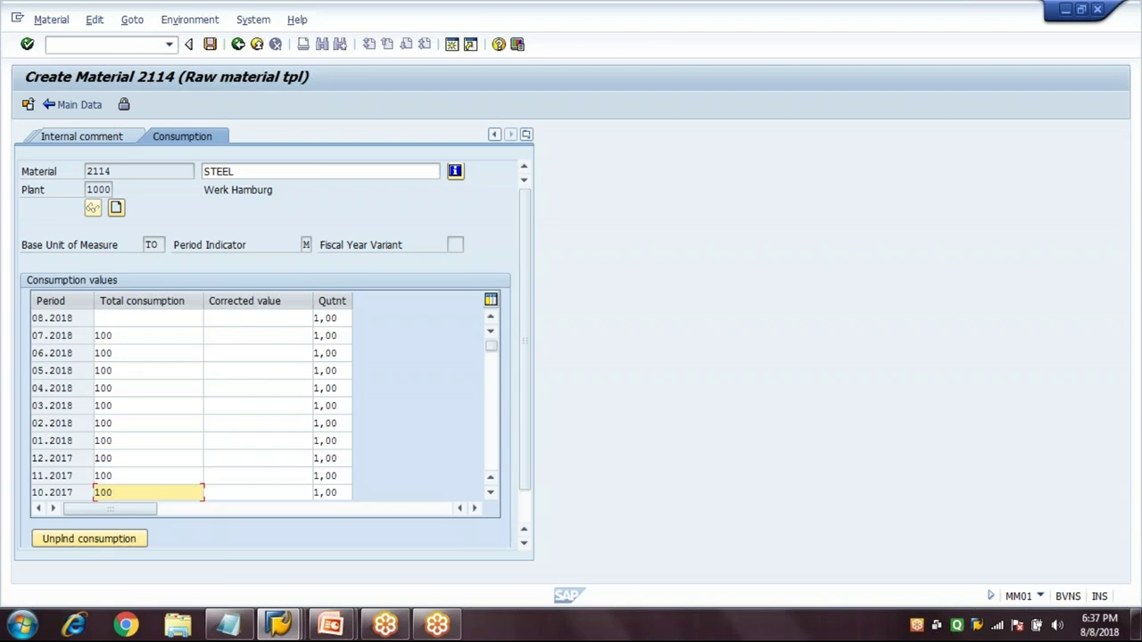
pyautogui.press('Return')
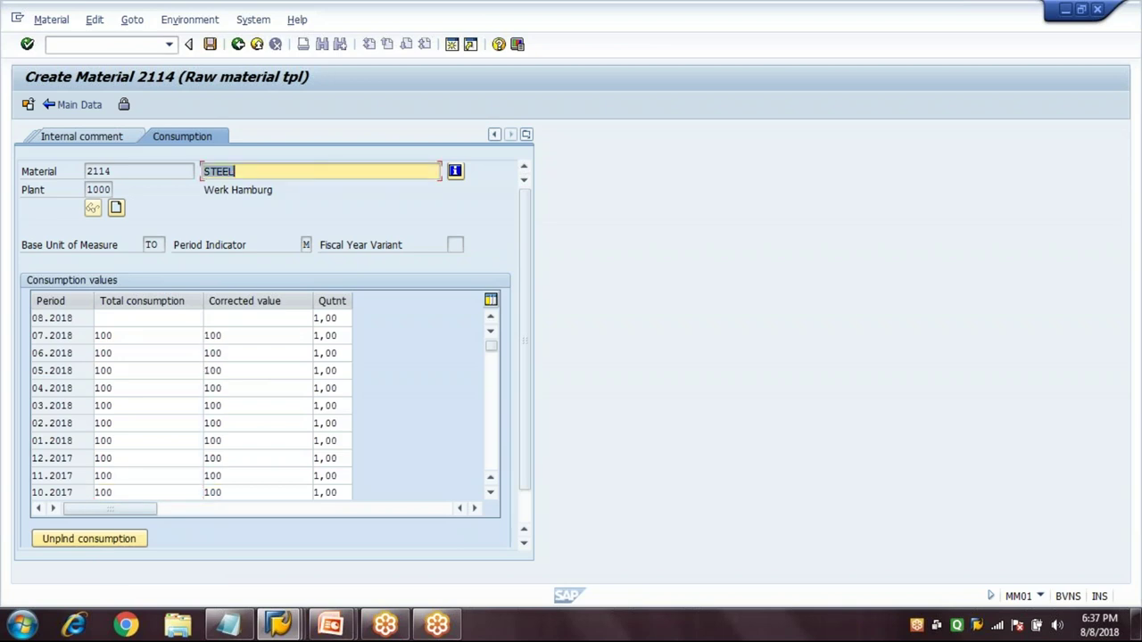
pyautogui.click(147, 336)
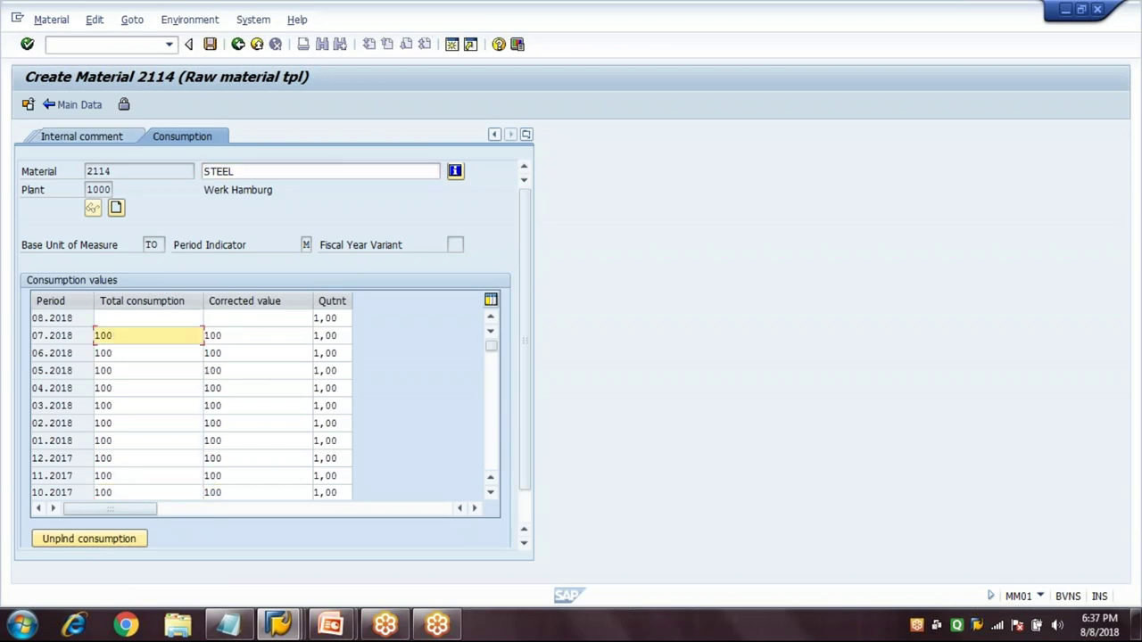
# Step: Return to the main data, continue through the plant data views to Accounting 1, and set the valuation class to 3000
pyautogui.click(77, 106)
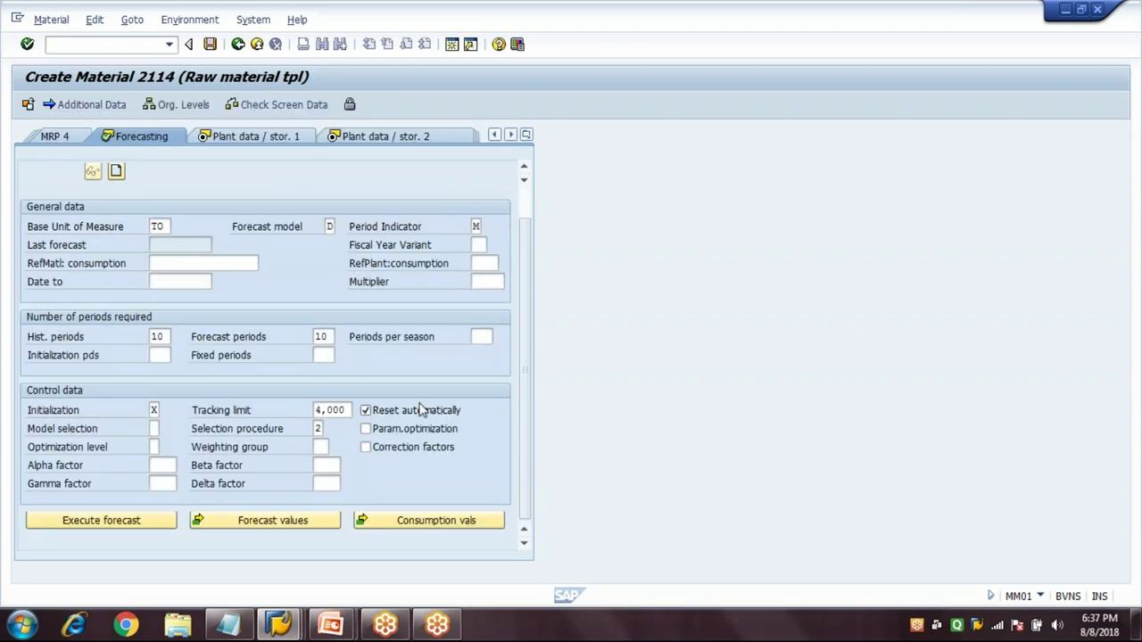
pyautogui.press('Return')
pyautogui.press('Return')
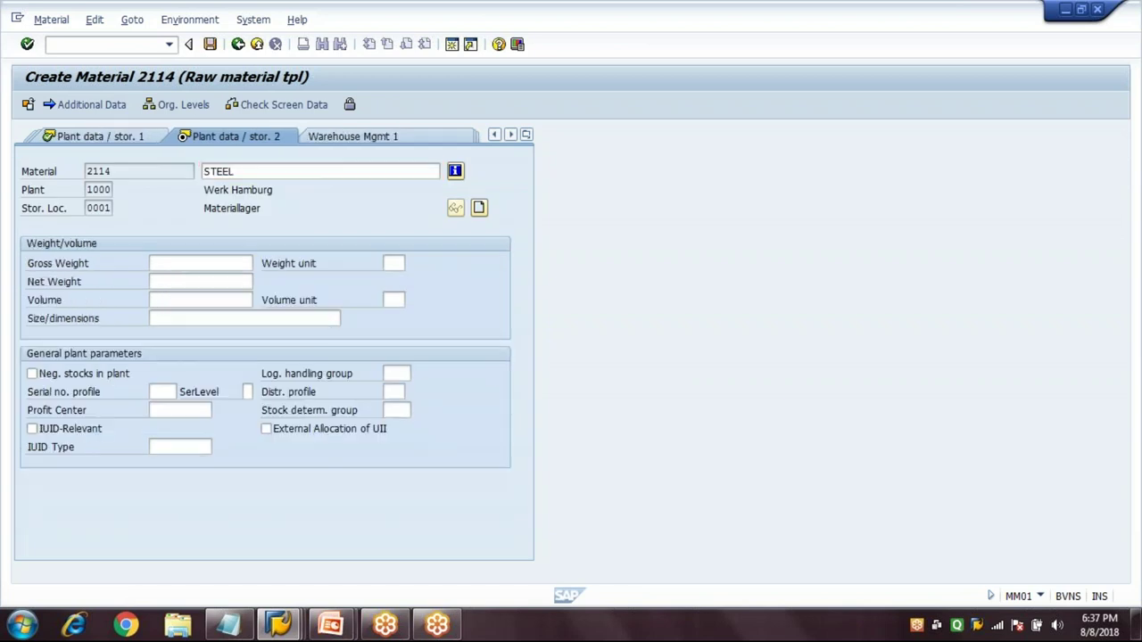
pyautogui.press('Return')
pyautogui.write('3')
pyautogui.press('Down')
pyautogui.press('Return')
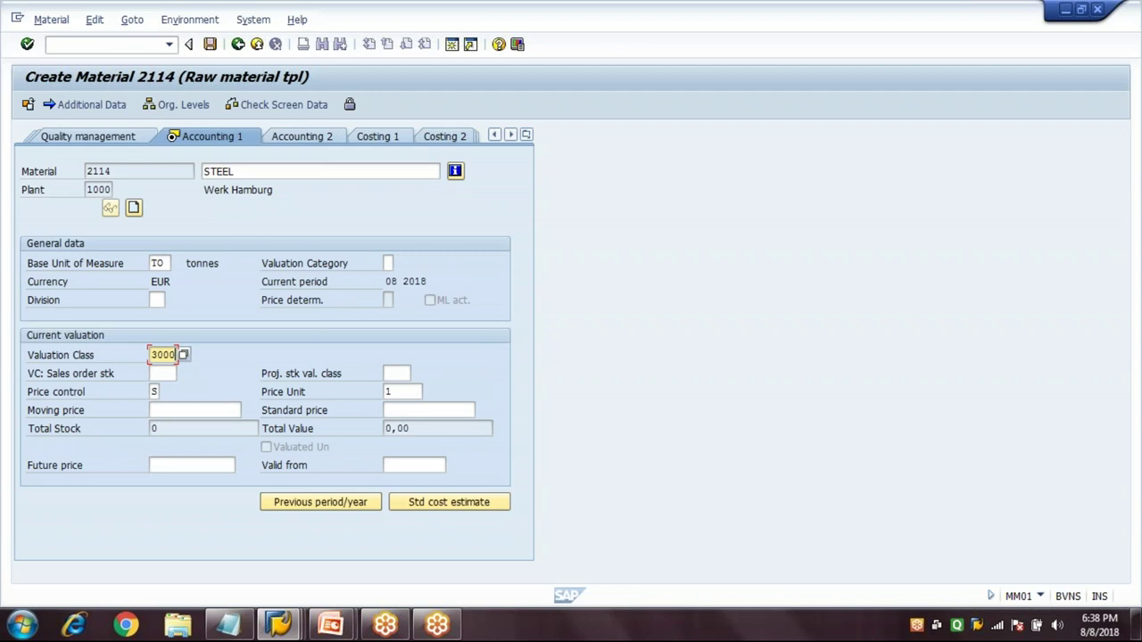
# Step: Set price control to V and the moving price to 10, and save the new material
pyautogui.press('Tab')
pyautogui.press('Tab')
pyautogui.press('Tab')
pyautogui.write('V')
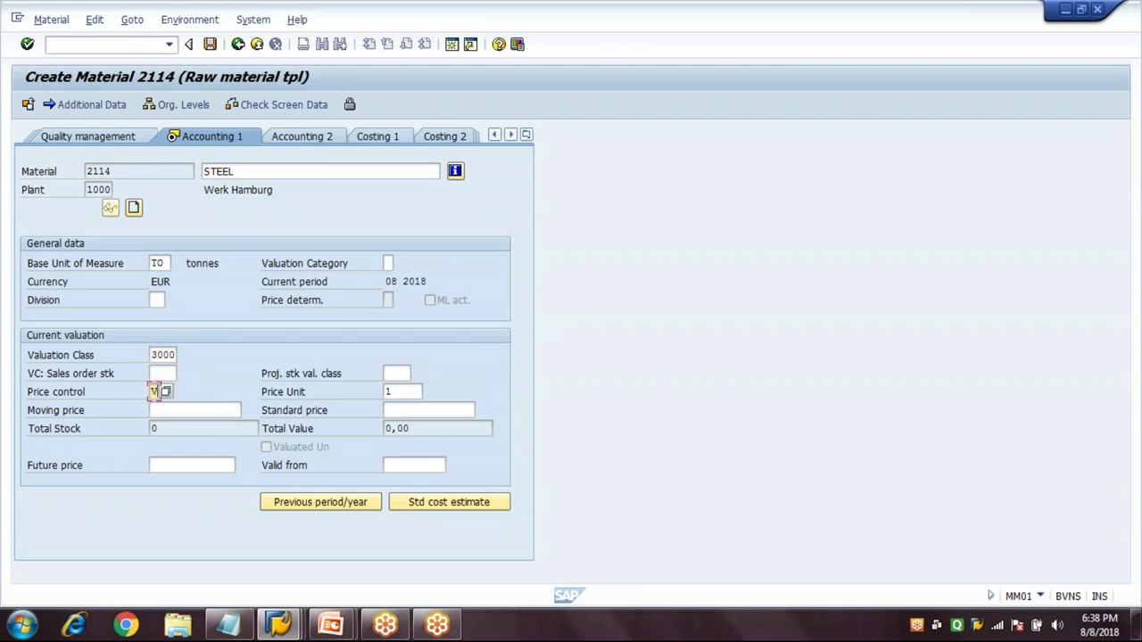
pyautogui.press('Tab')
pyautogui.press('Tab')
pyautogui.write('10')
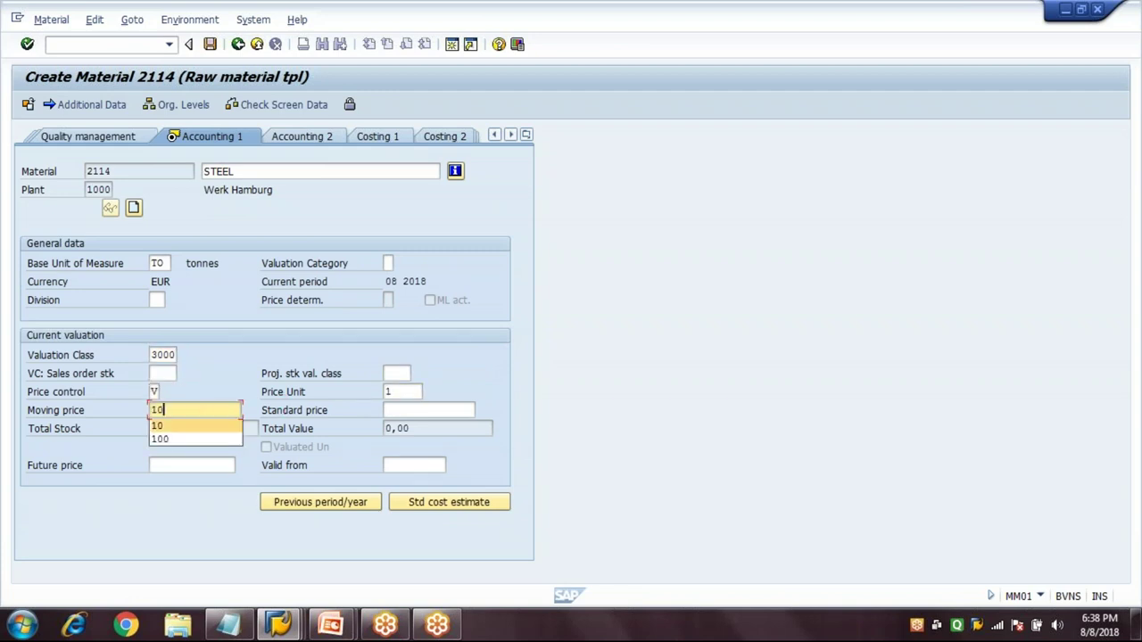
pyautogui.press('Return')
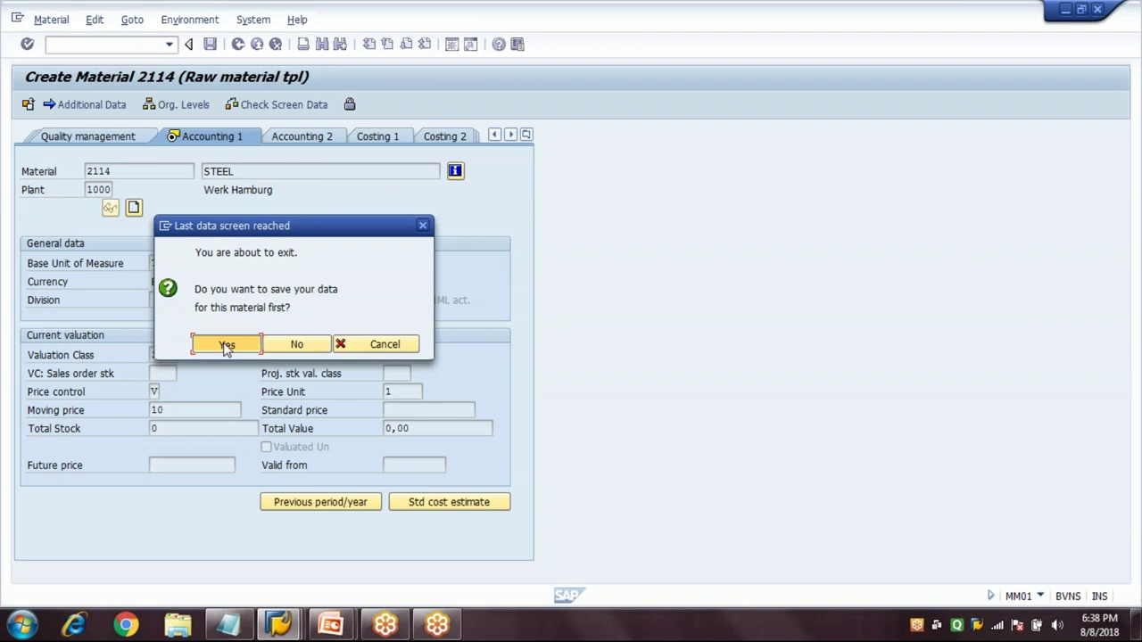
pyautogui.press('Return')
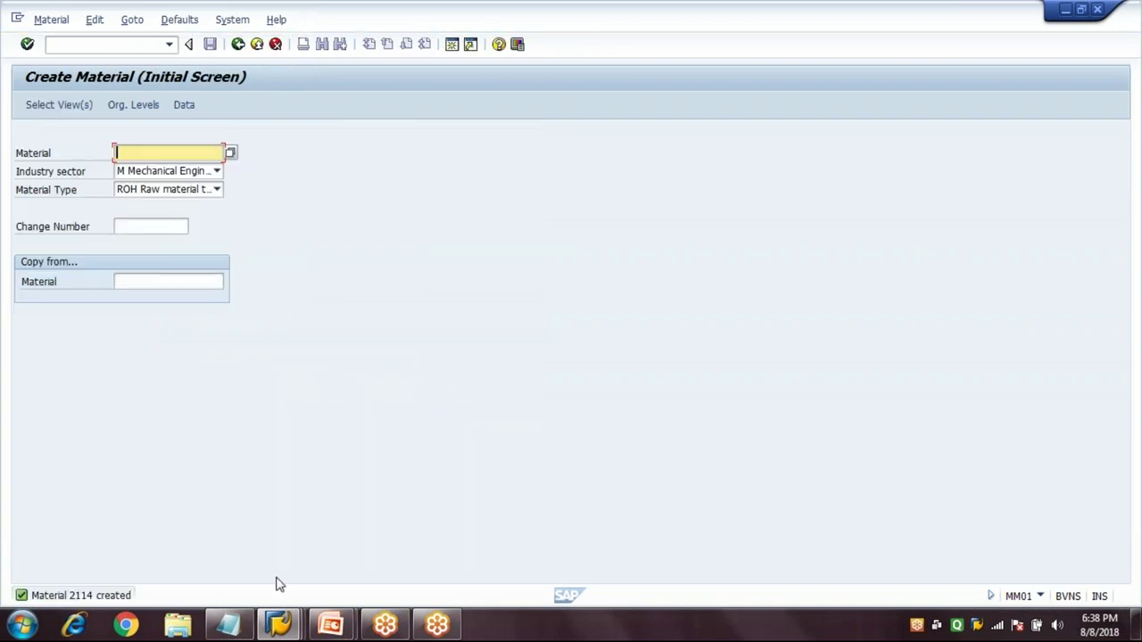
# Step: Switch to Notepad and add the line "2.Execute Forecast - MP30" to the forecast-based planning steps
pyautogui.click(237, 629)
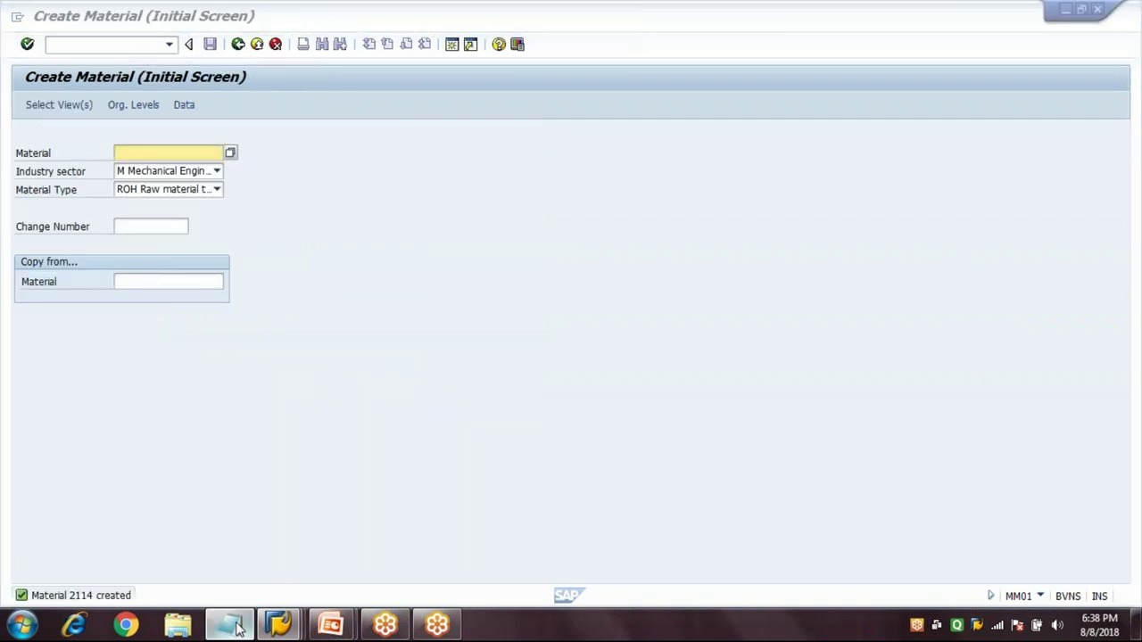
pyautogui.click(237, 629)
pyautogui.write('2')
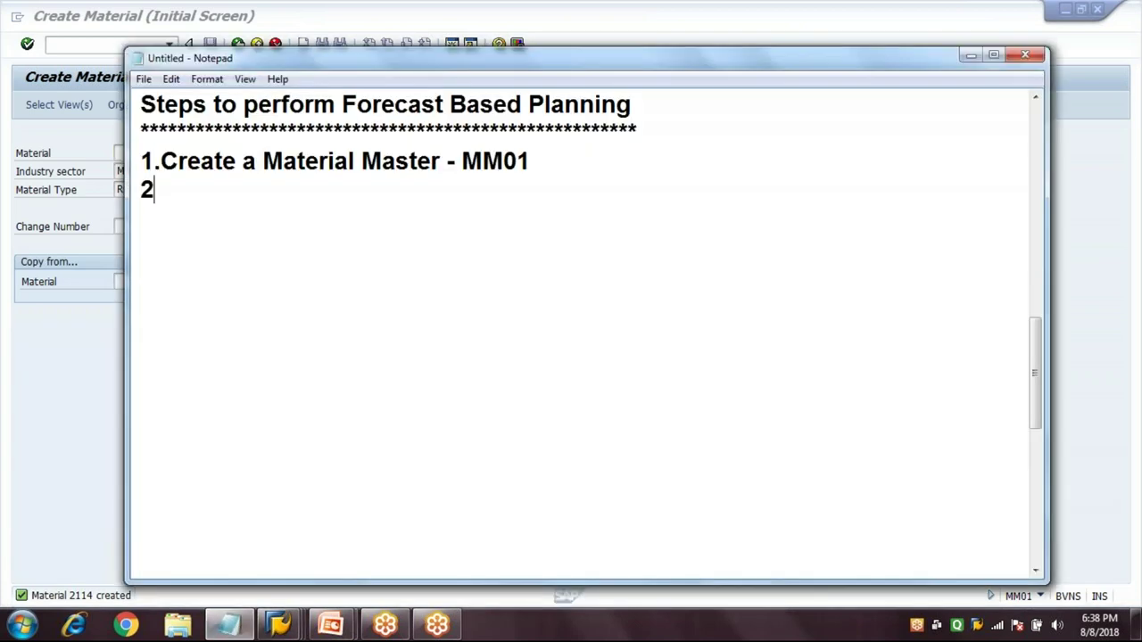
pyautogui.write('.Execute F')
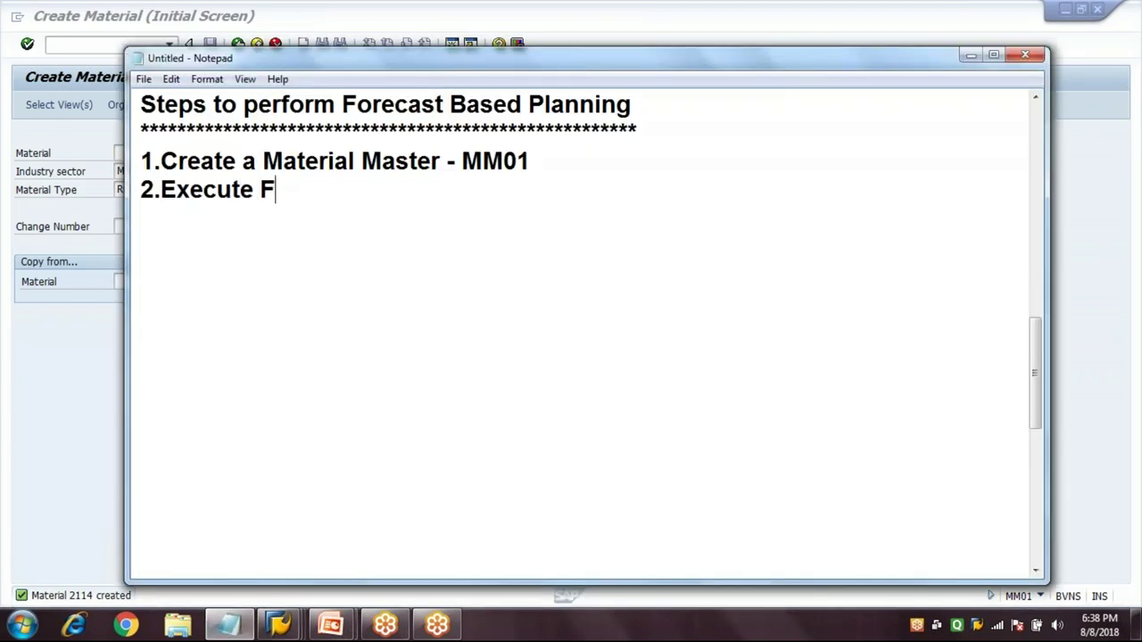
pyautogui.write('orecast ')
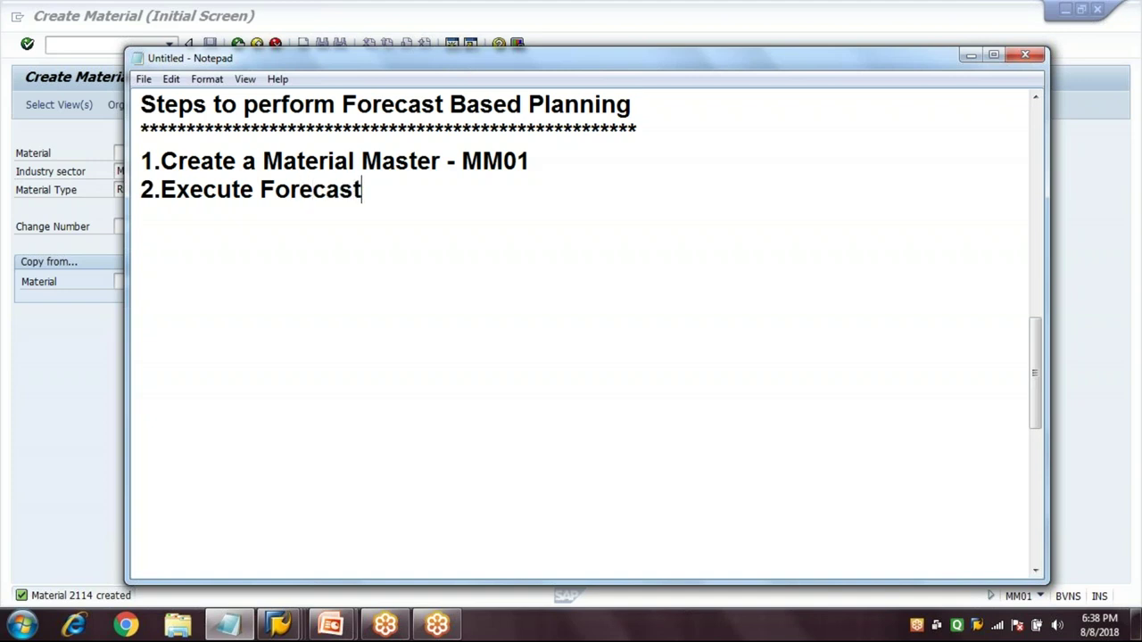
pyautogui.write('- MP30')
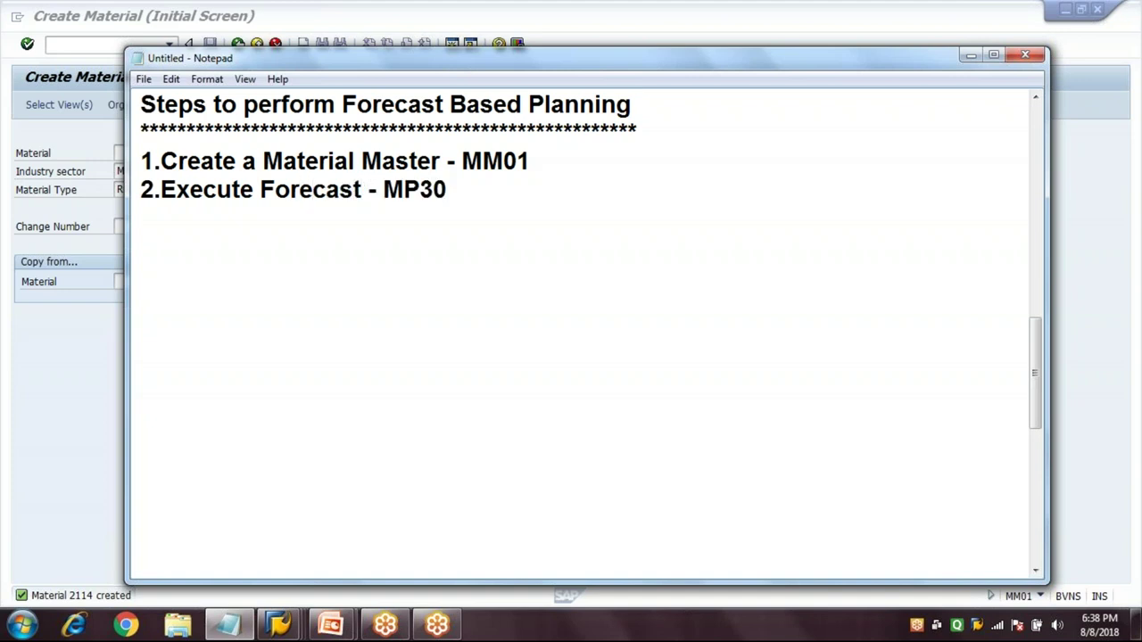
pyautogui.press('Return')
# Step: Switch back to SAP and start transaction MP30 for executing the forecast
pyautogui.click(128, 143)
pyautogui.click(108, 44)
pyautogui.write('/NMP30')
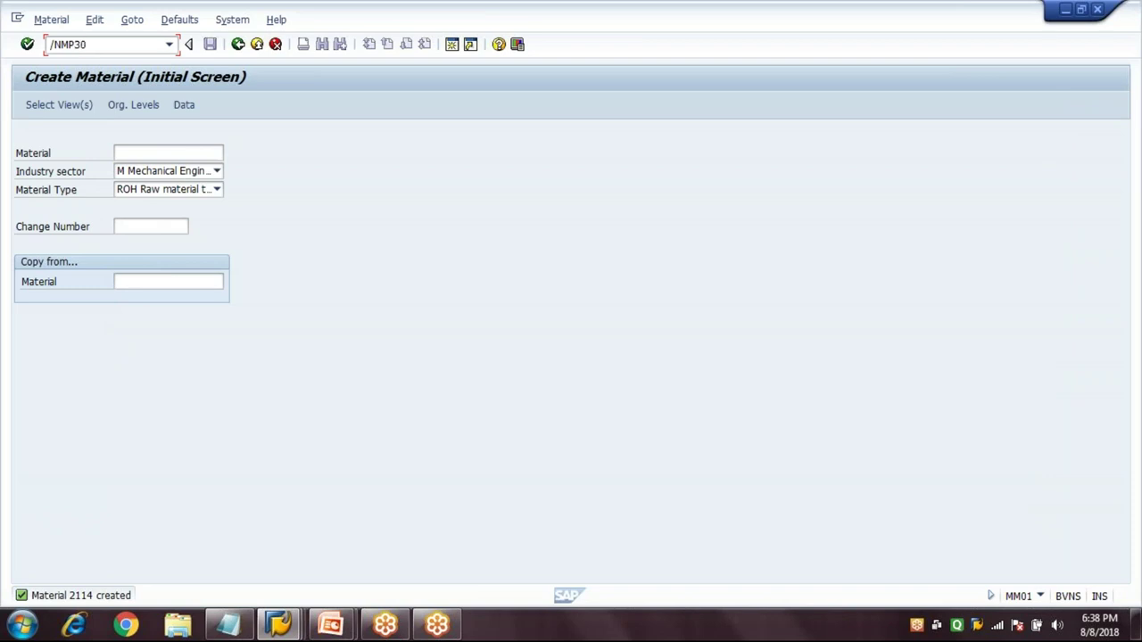
pyautogui.press('Return')
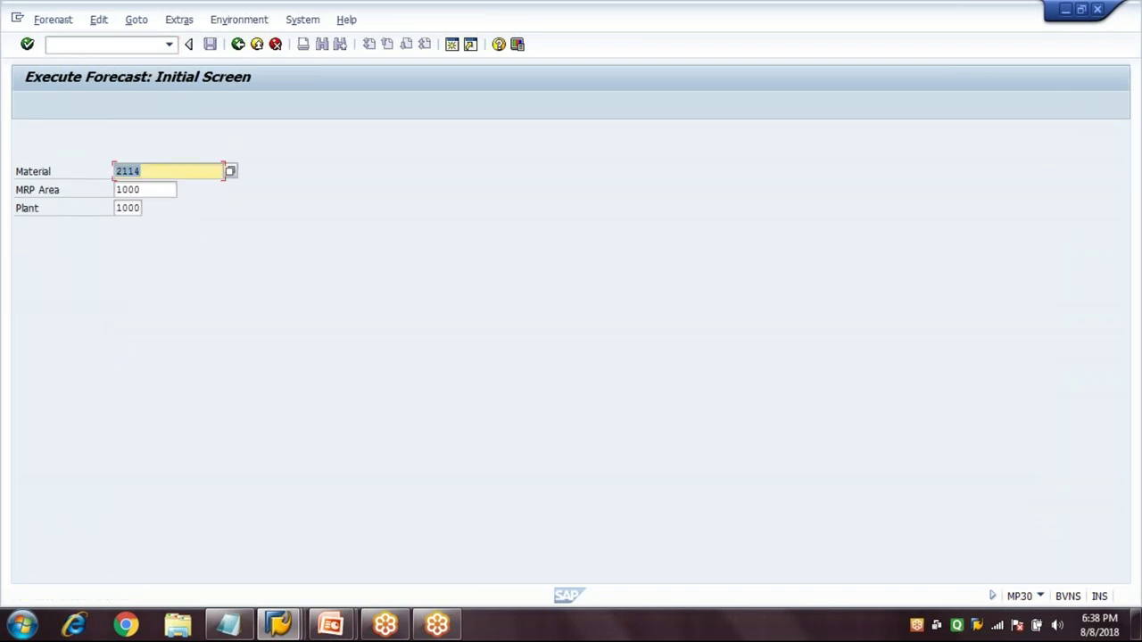
# Step: Open the forecast parameters for material 2114 in MRP area and plant 1000, and check its historical values
pyautogui.press('End')
pyautogui.press('Tab')
pyautogui.press('Tab')
pyautogui.press('End')
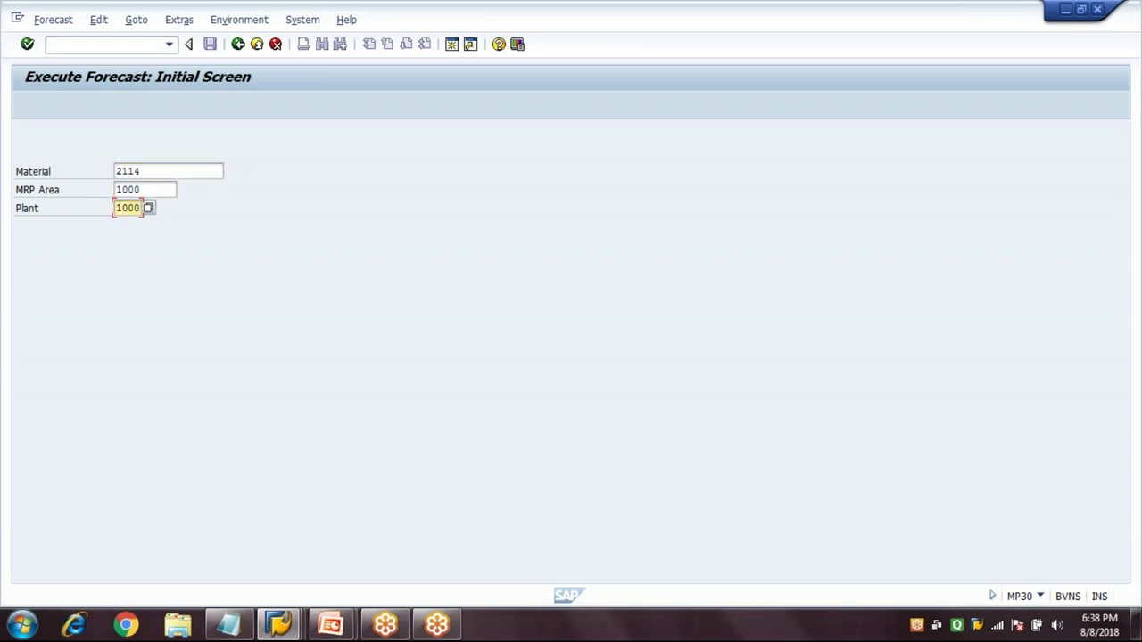
pyautogui.press('Return')
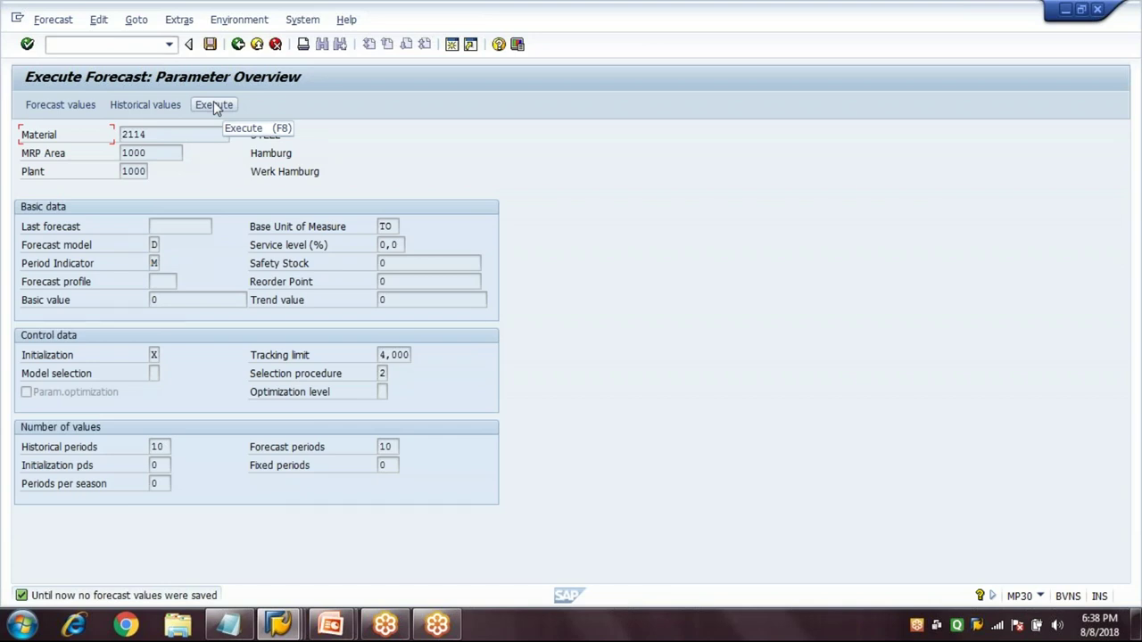
pyautogui.click(147, 106)
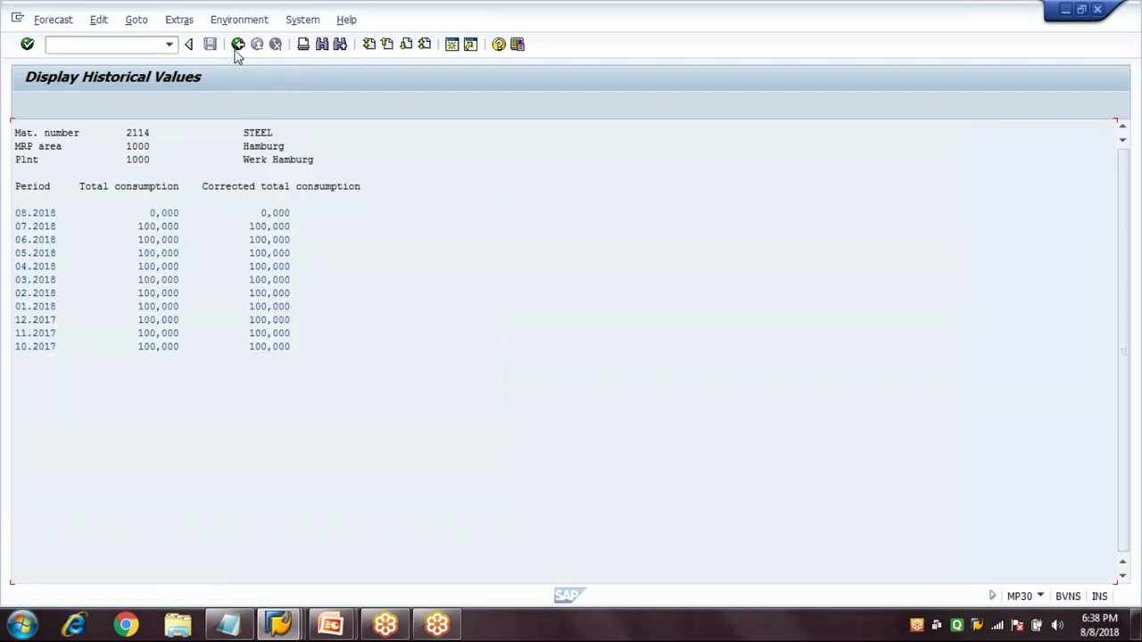
pyautogui.click(237, 47)
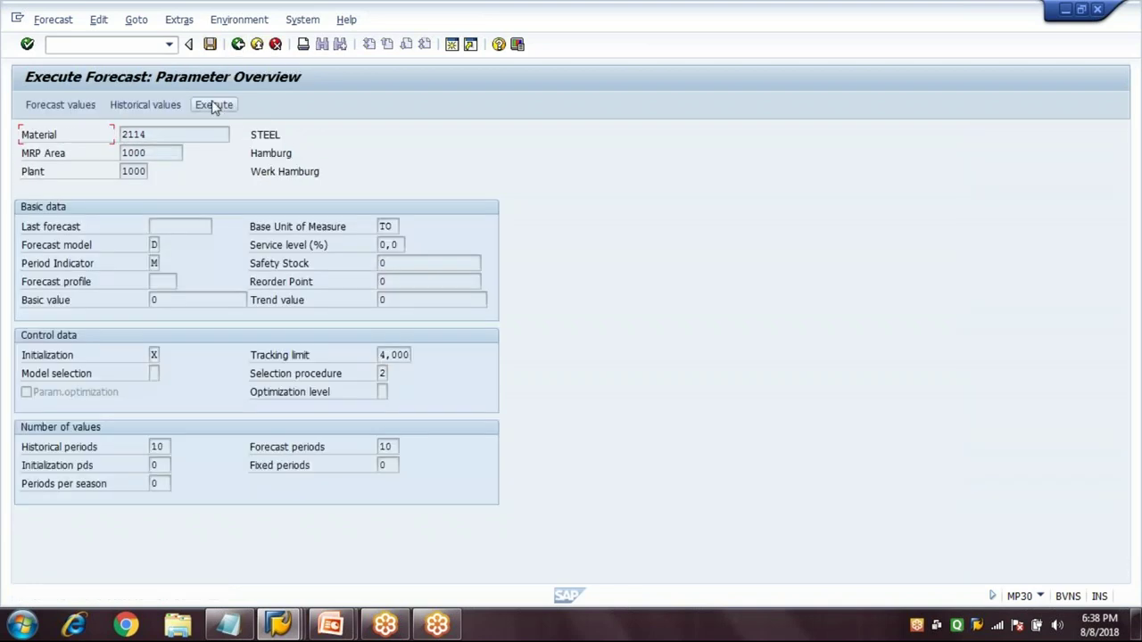
# Step: Execute the forecast for material 2114 with forecast date 08.2018 and save the forecast values
pyautogui.click(214, 104)
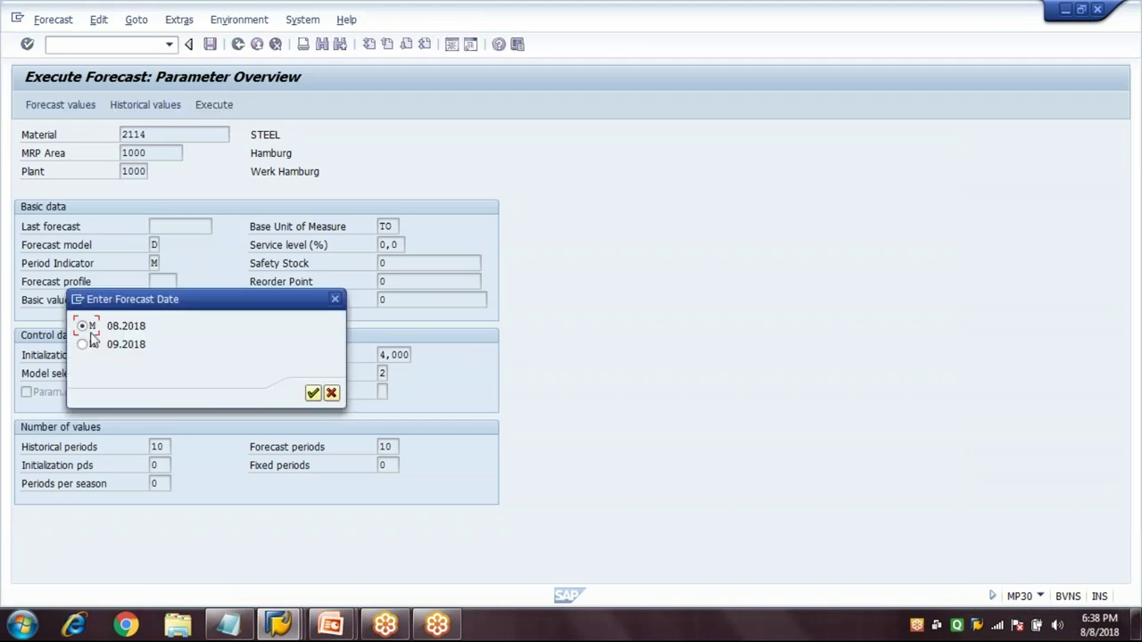
pyautogui.click(123, 327)
pyautogui.click(331, 394)
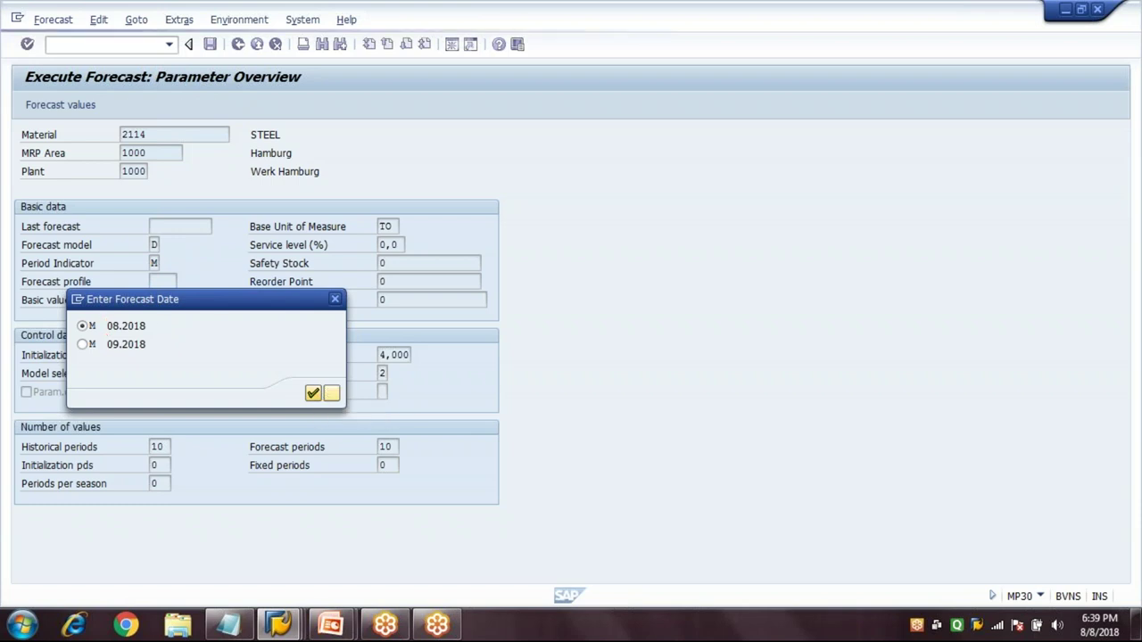
pyautogui.click(312, 393)
pyautogui.click(159, 283)
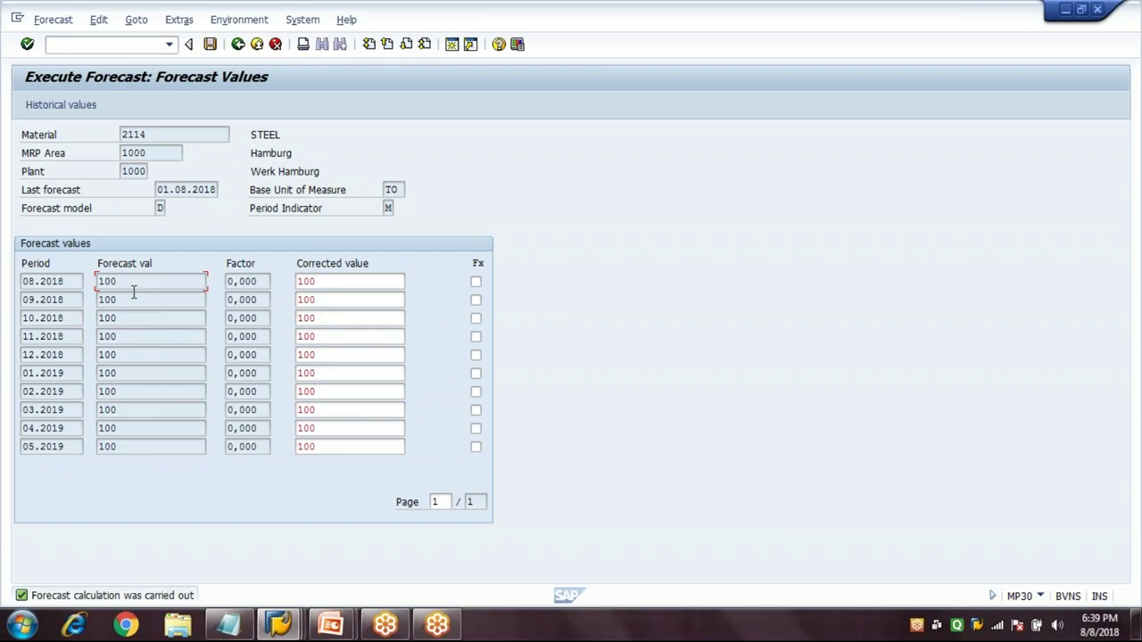
pyautogui.click(213, 49)
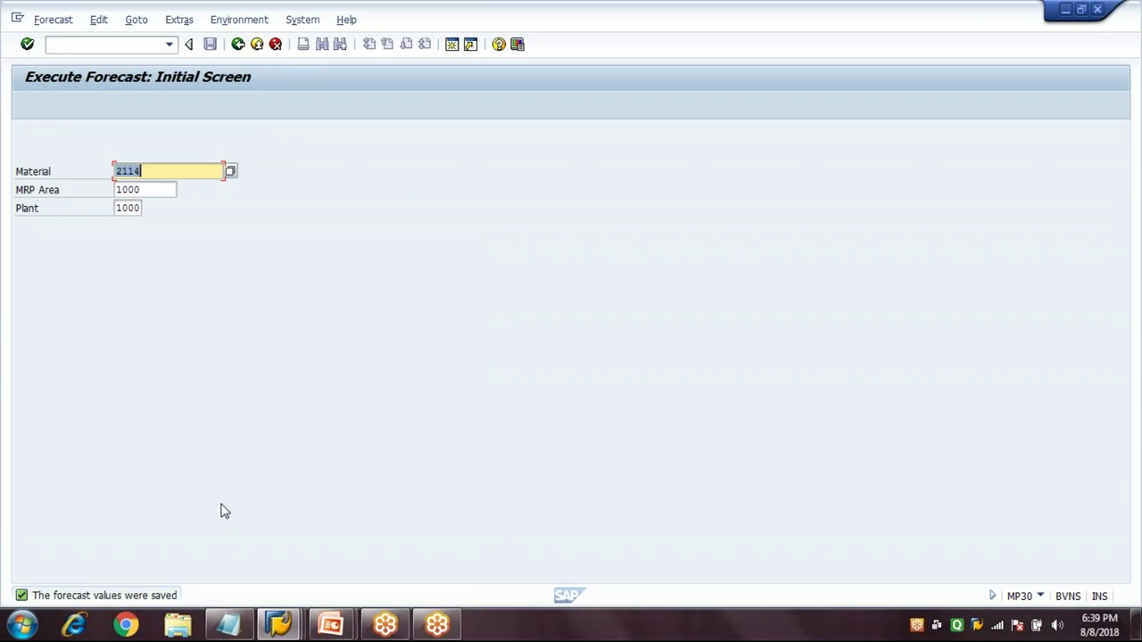
# Step: Switch to Notepad and append "- Forecast Values are created" to the Execute Forecast line
pyautogui.click(231, 626)
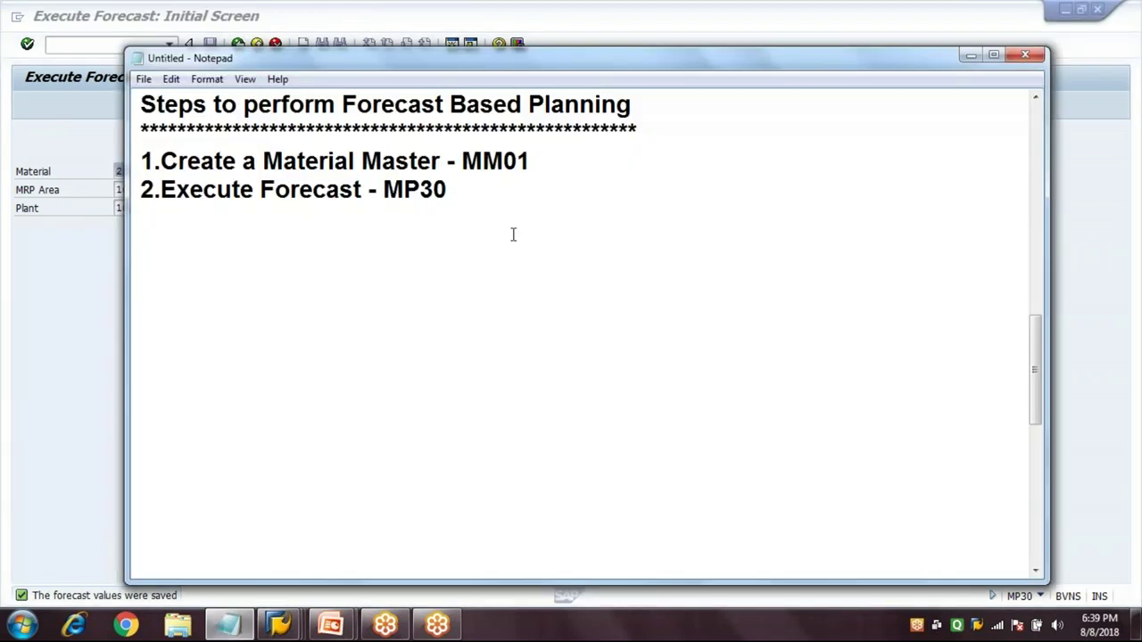
pyautogui.click(488, 185)
pyautogui.write('- F')
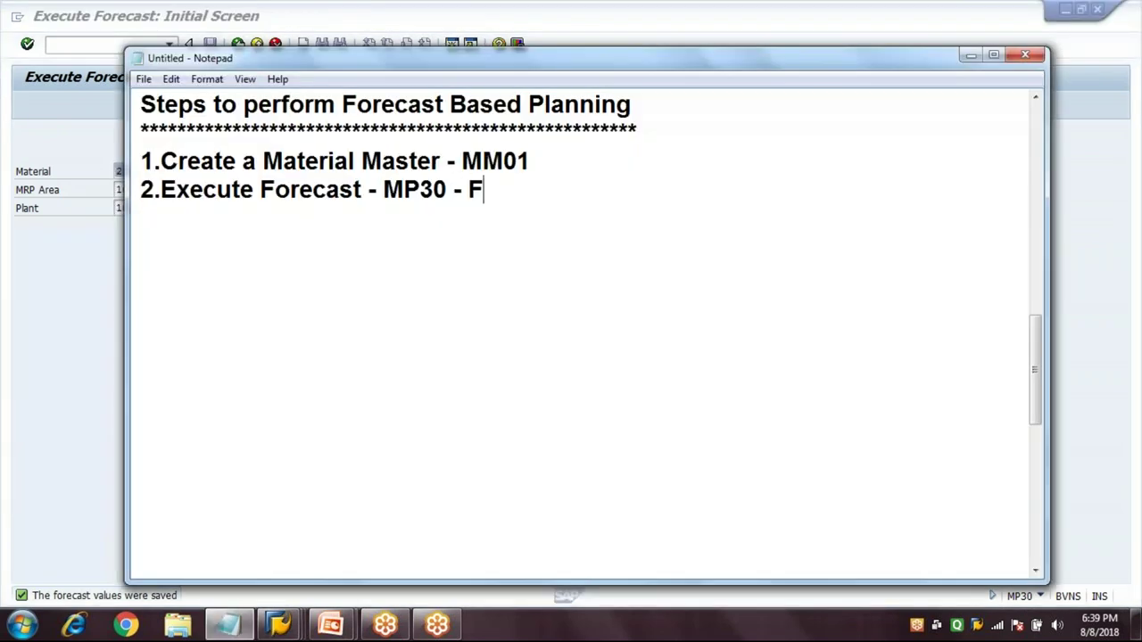
pyautogui.write('orecast ')
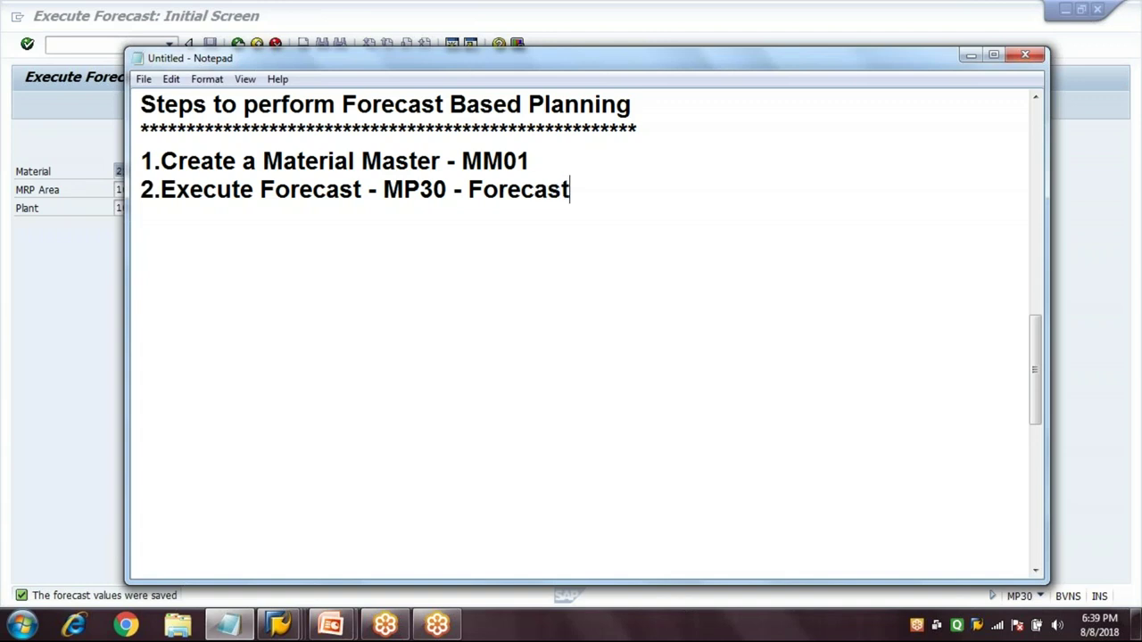
pyautogui.write('Values are cr')
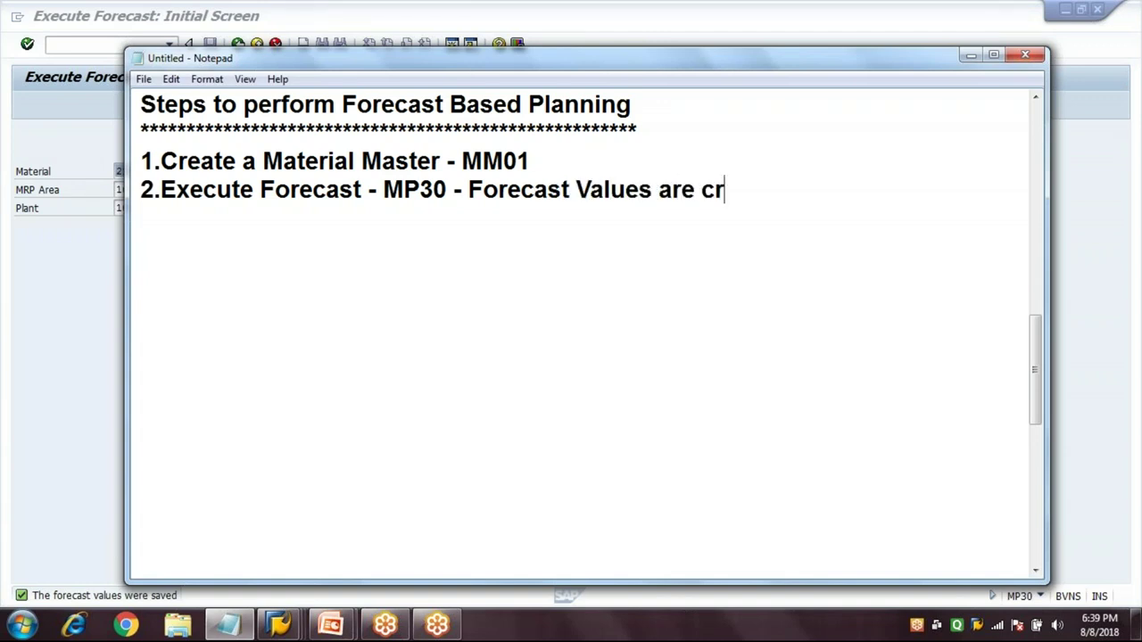
pyautogui.write('eated')
pyautogui.press('Return')
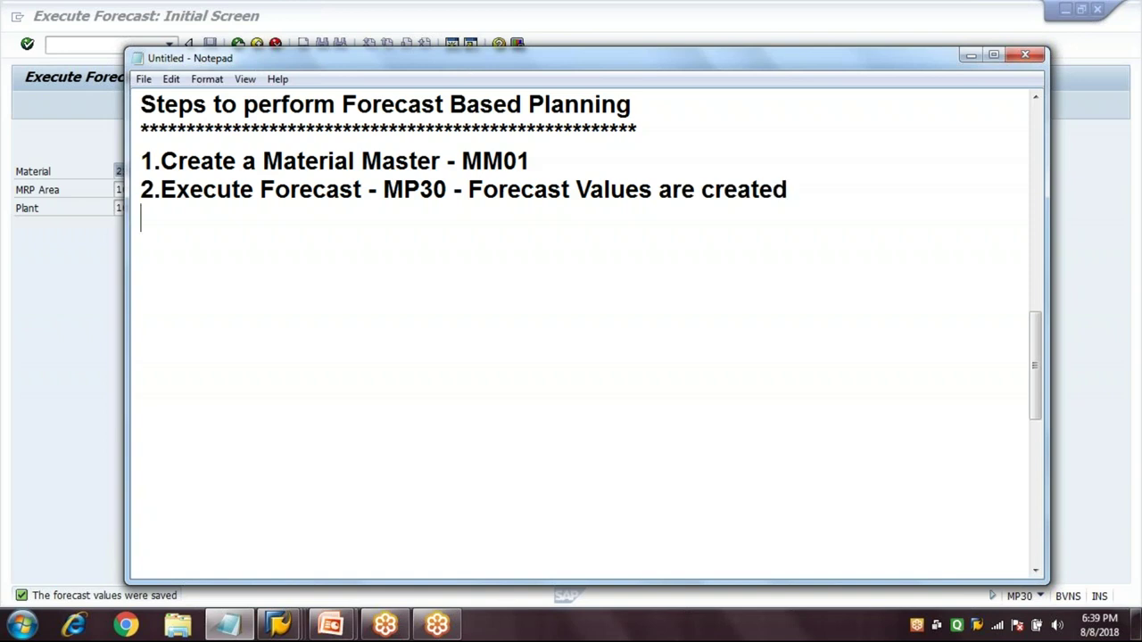
# Step: Add the line "3.These forecat values are further converted into Planned Orderd by Running MRP - MD02" to the planning steps
pyautogui.write('3.These foreca')
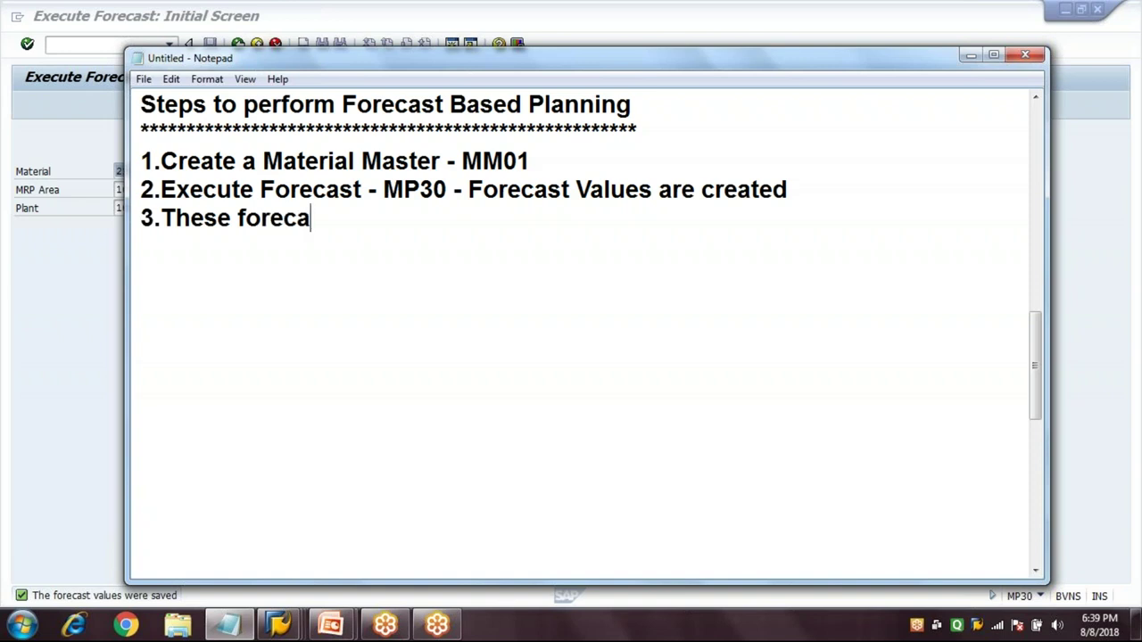
pyautogui.write('t values ')
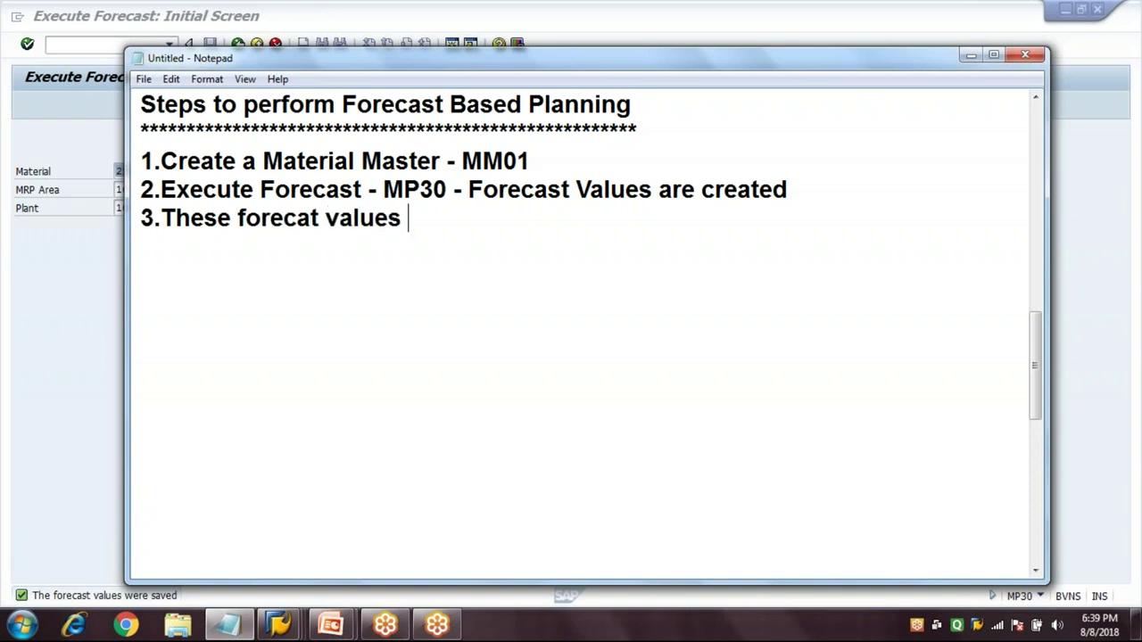
pyautogui.write('are further')
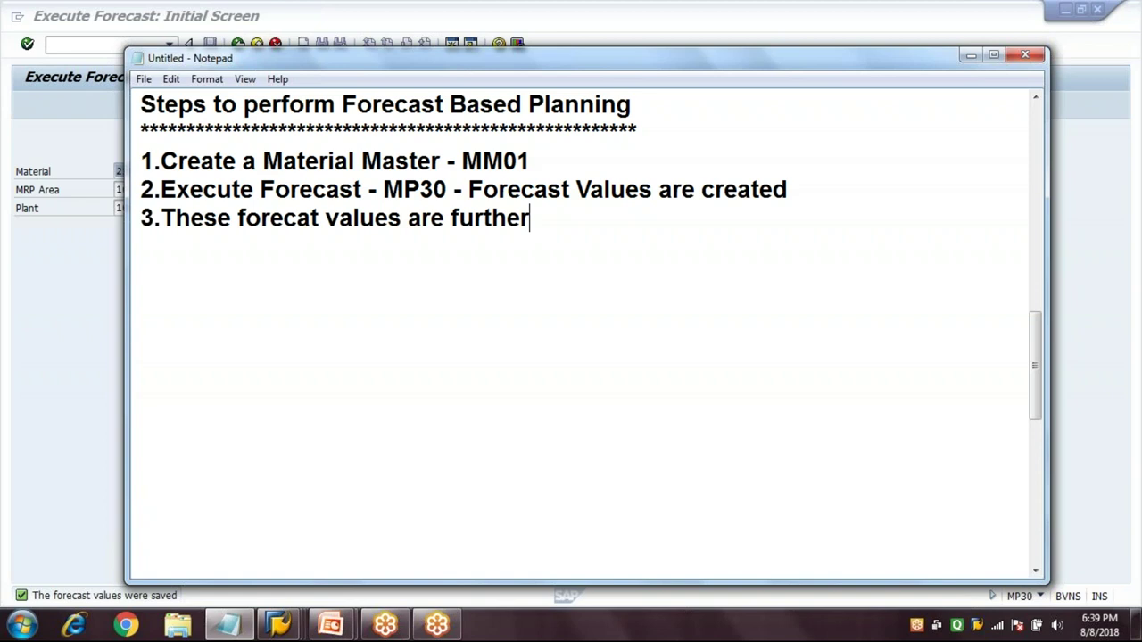
pyautogui.write(' convert')
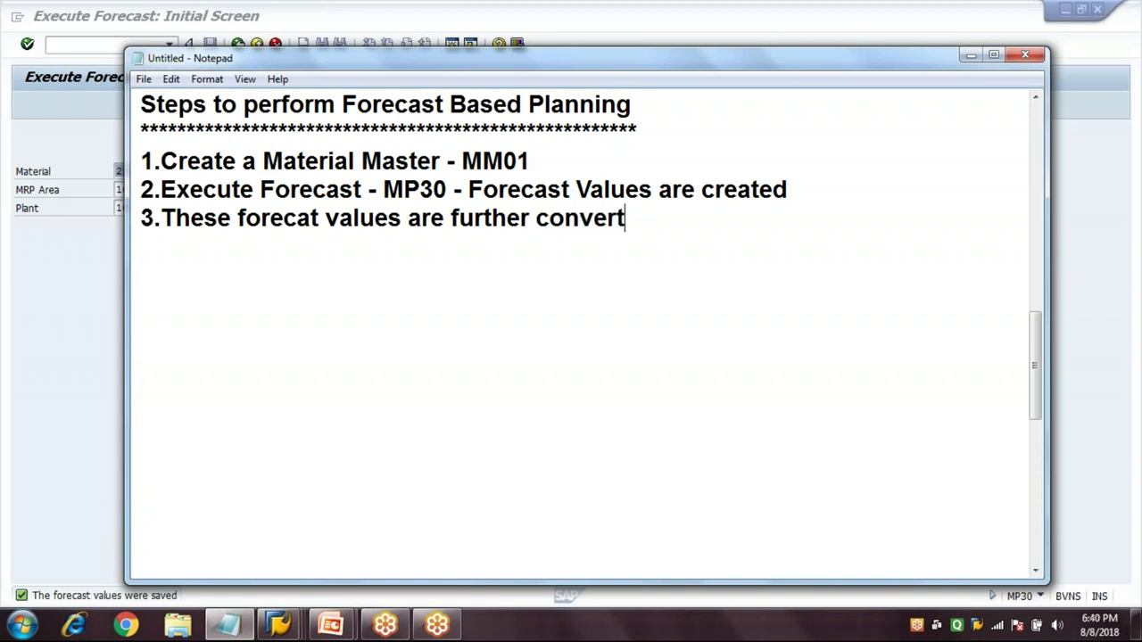
pyautogui.write('ed into ')
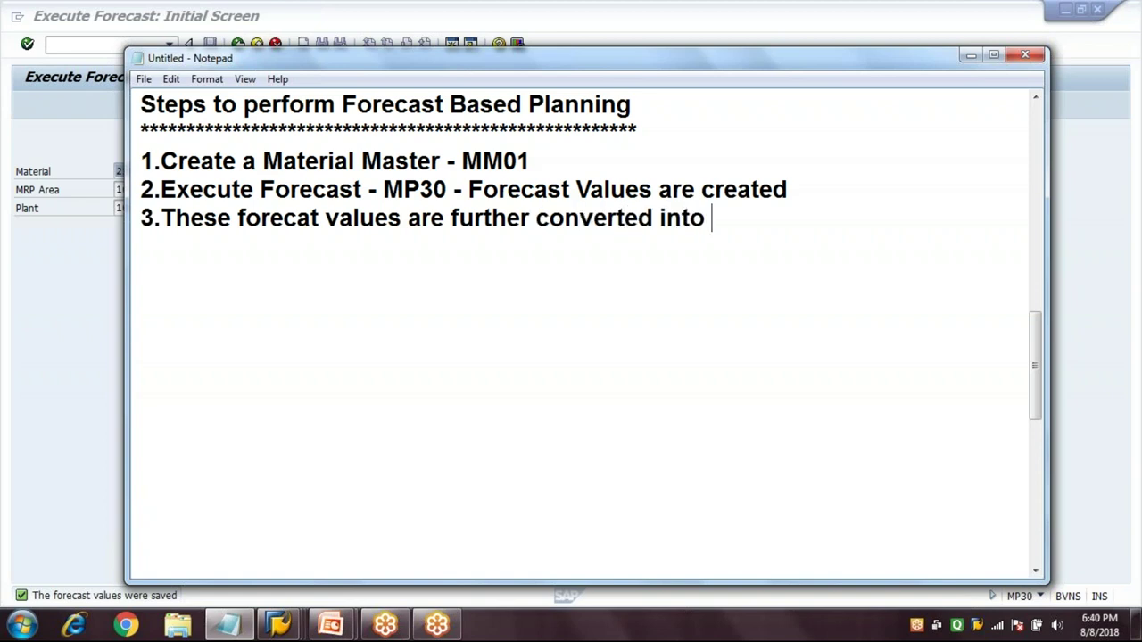
pyautogui.write('Planned O')
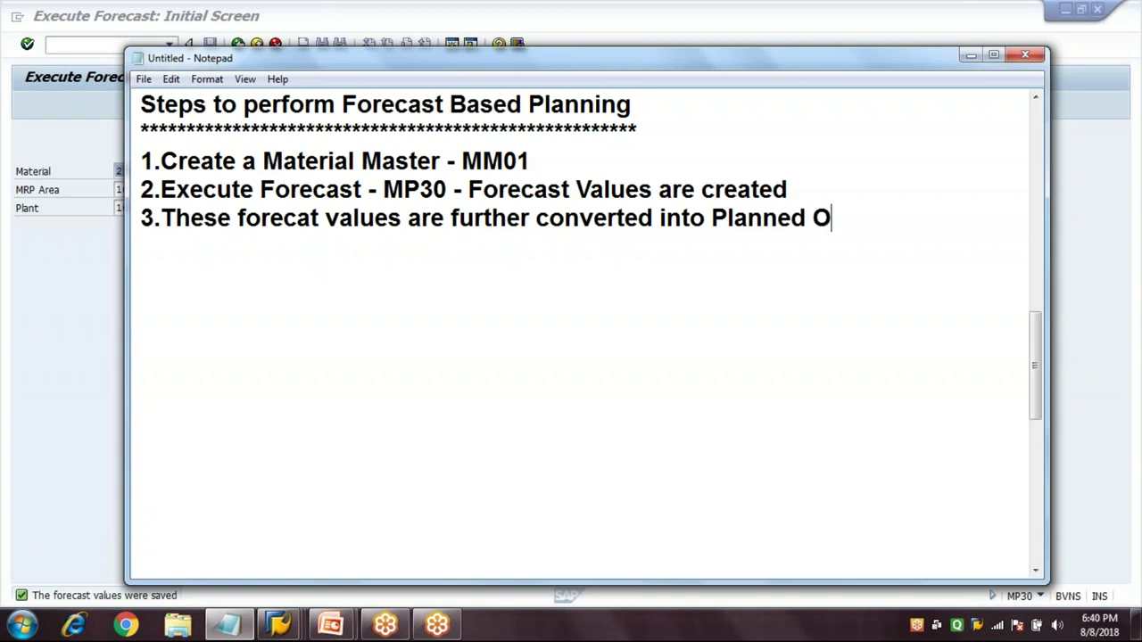
pyautogui.write('rde')
pyautogui.write('rd by')
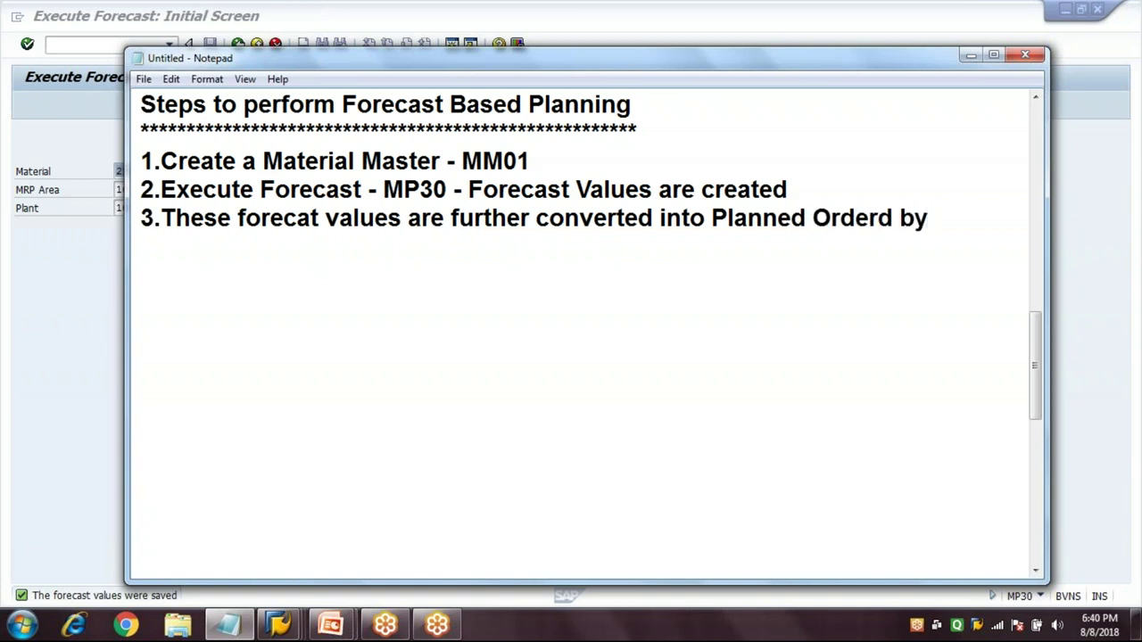
pyautogui.press('Return')
pyautogui.write('Running')
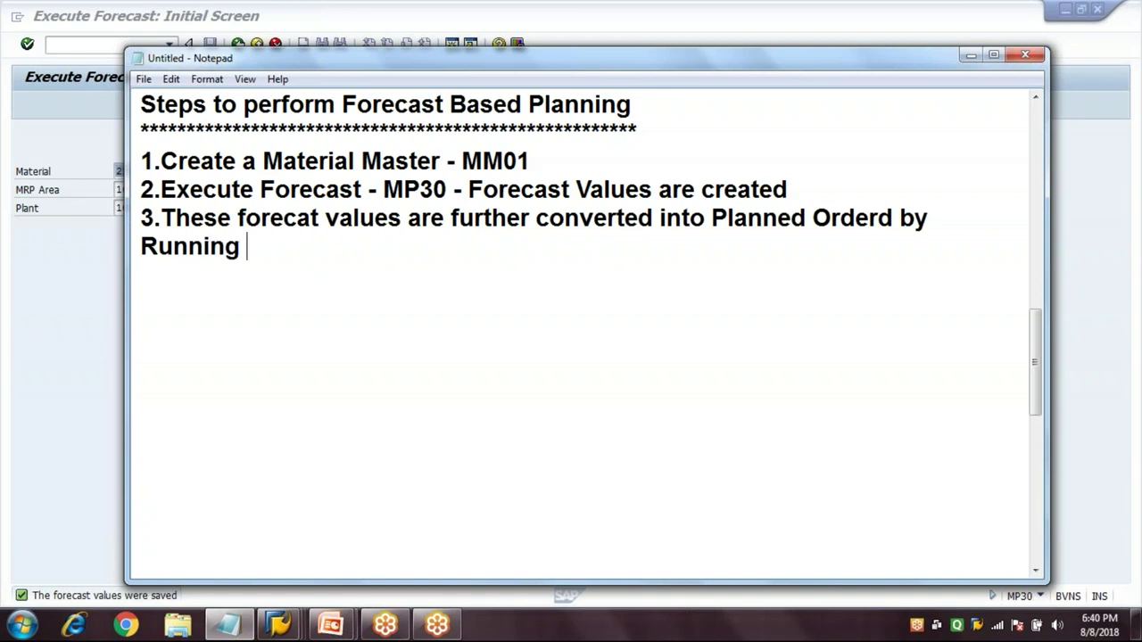
pyautogui.write(' MRP - ')
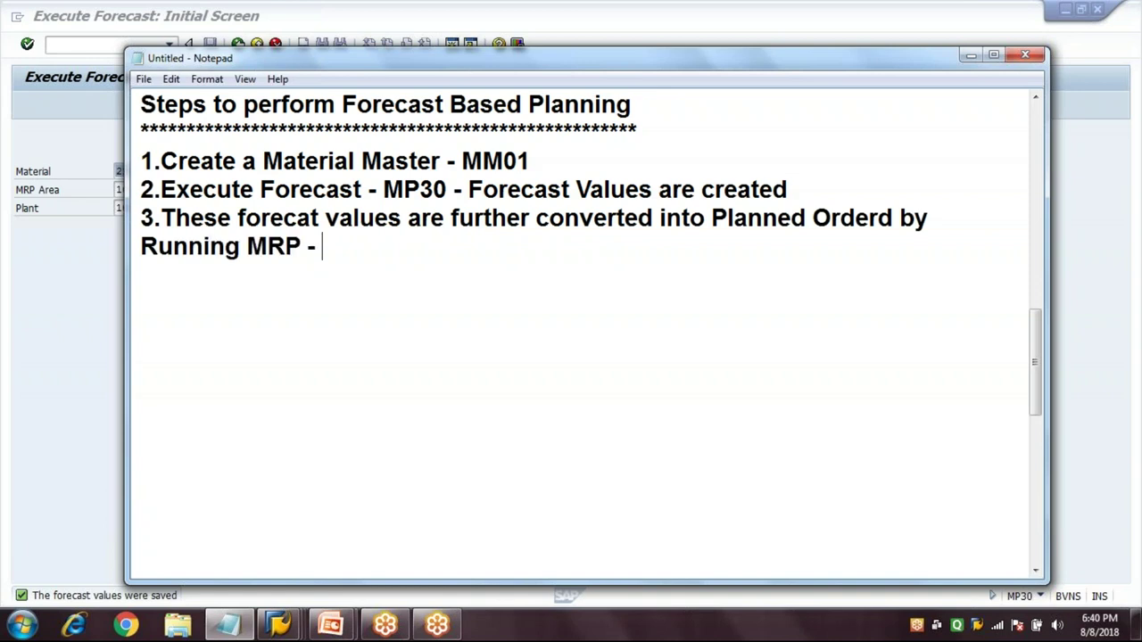
pyautogui.write('MD02')
pyautogui.press('Return')
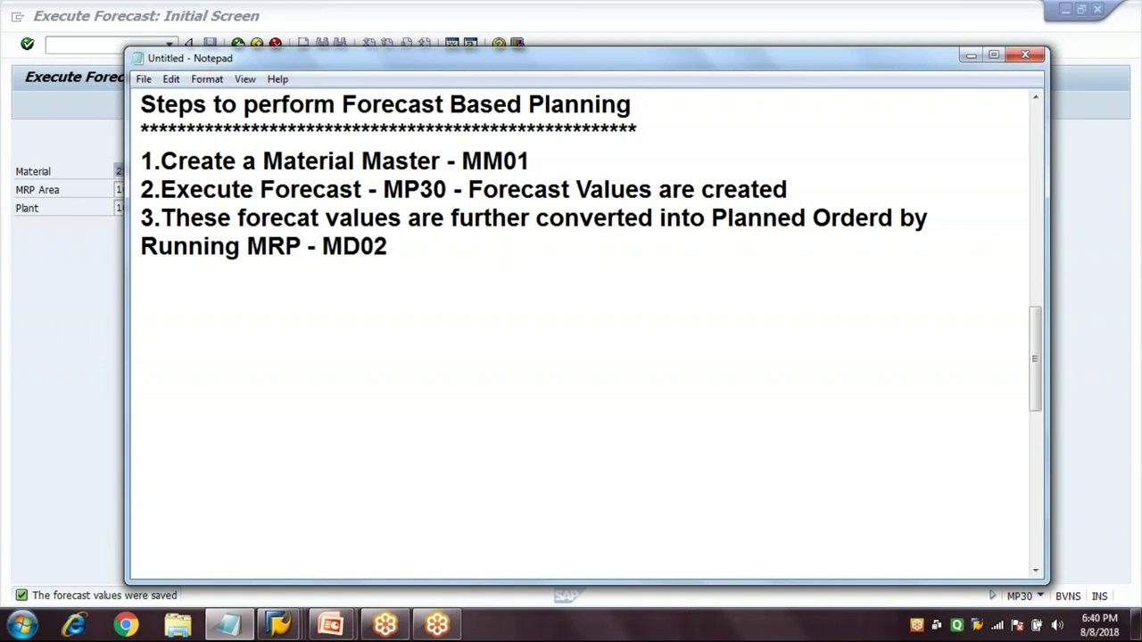
# Step: Switch back to SAP, start transaction MD03 and set Create Purchase Req. to 3
pyautogui.click(93, 82)
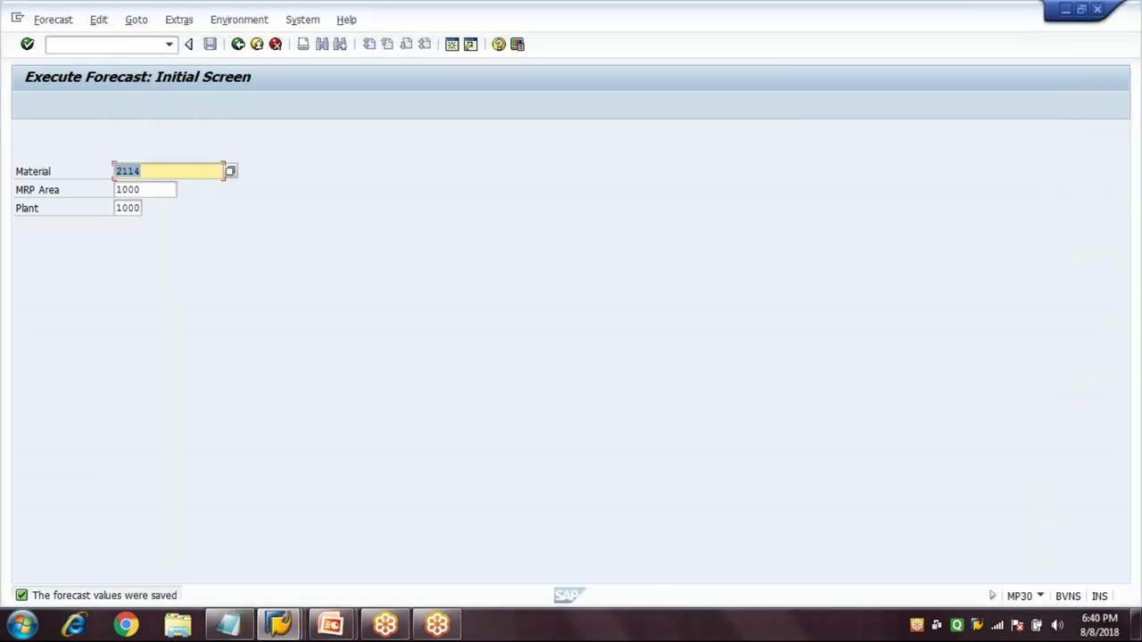
pyautogui.write('/NMD03')
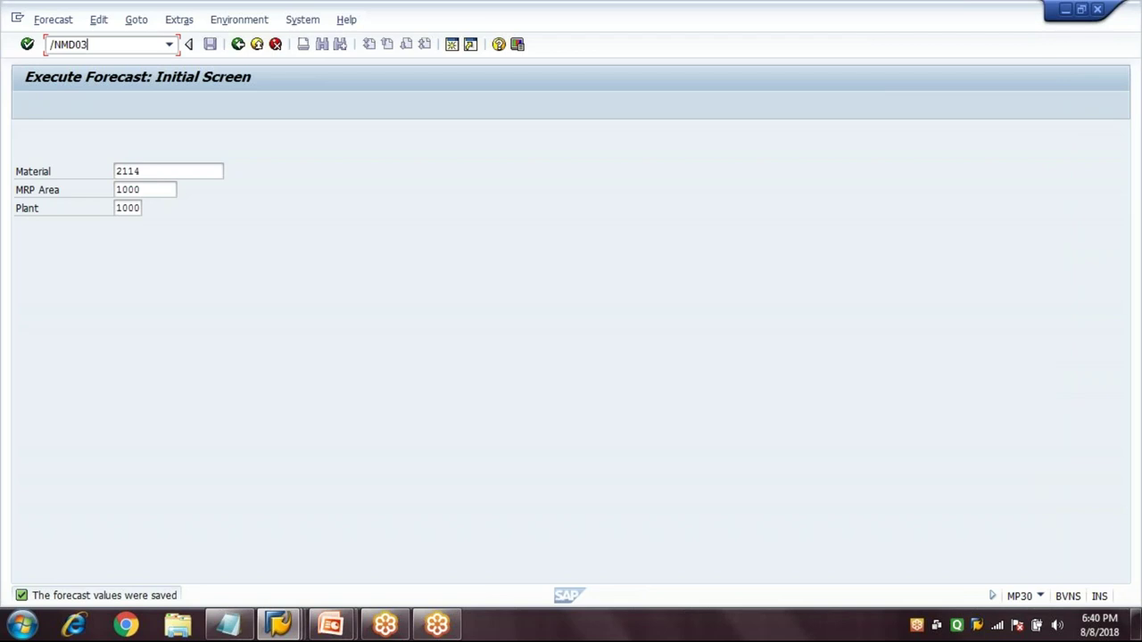
pyautogui.press('Return')
pyautogui.press('Tab')
pyautogui.press('Tab')
pyautogui.press('Tab')
pyautogui.press('Tab')
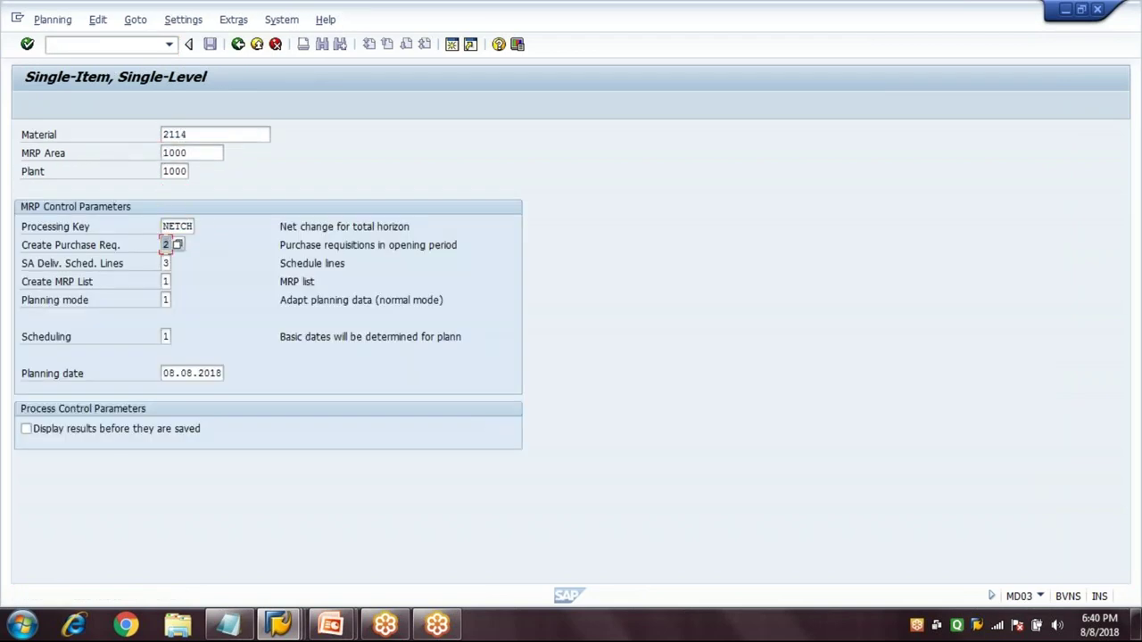
pyautogui.write('3')
# Step: Start transaction MD02, enable Display material list, run MRP for material 2114 and check the planned orders created
pyautogui.click(142, 49)
pyautogui.write('/NMD02')
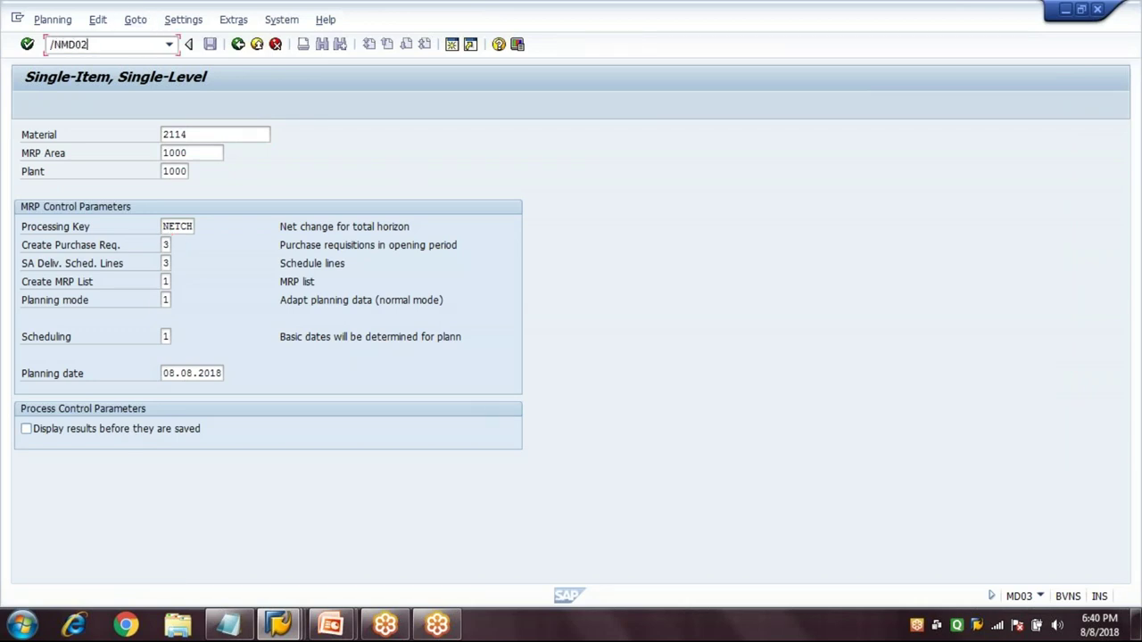
pyautogui.press('Return')
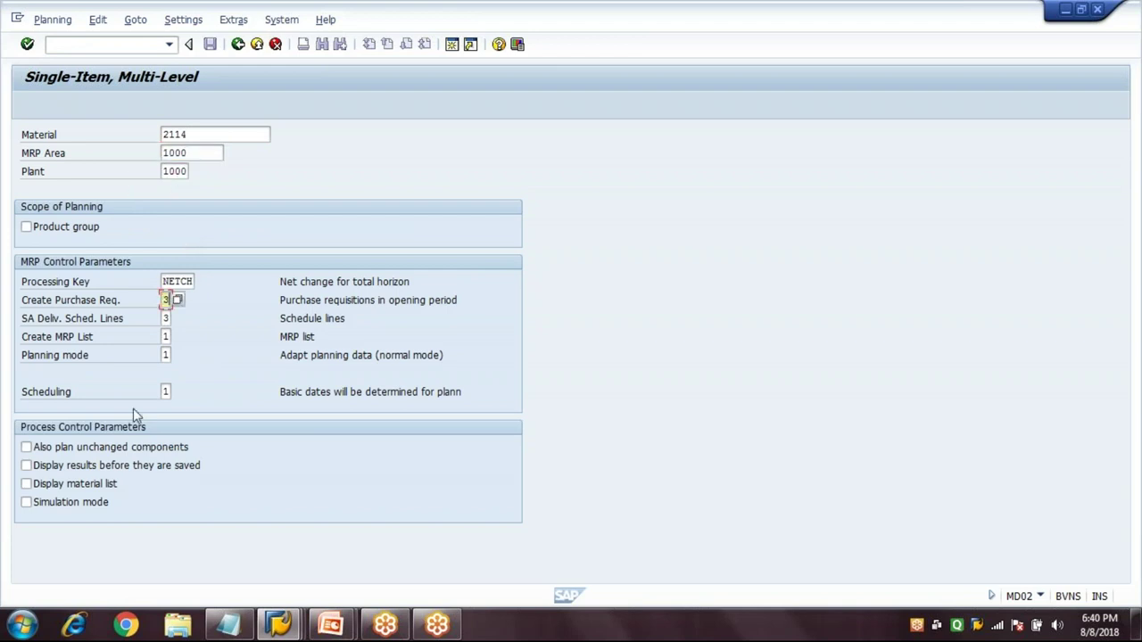
pyautogui.click(35, 483)
pyautogui.click(221, 134)
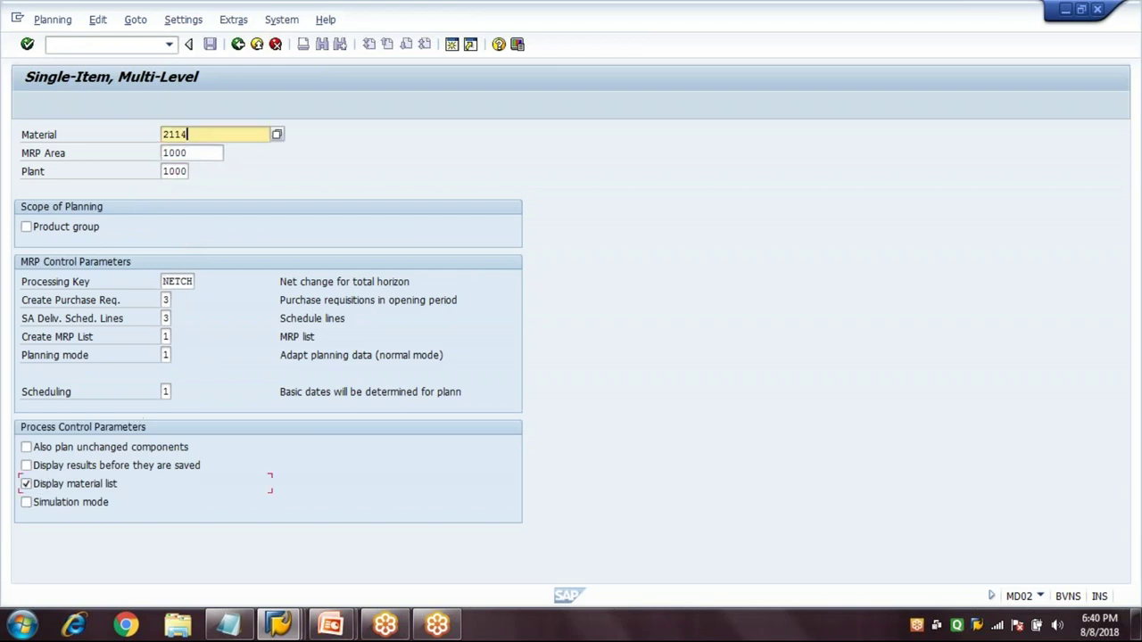
pyautogui.press('Return')
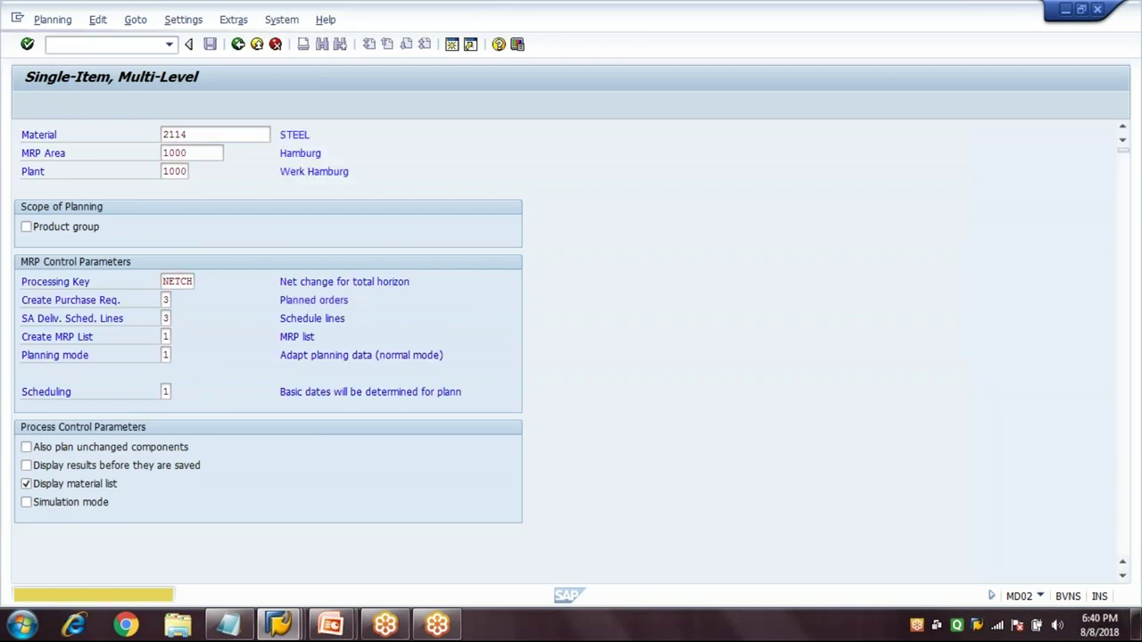
pyautogui.press('Return')
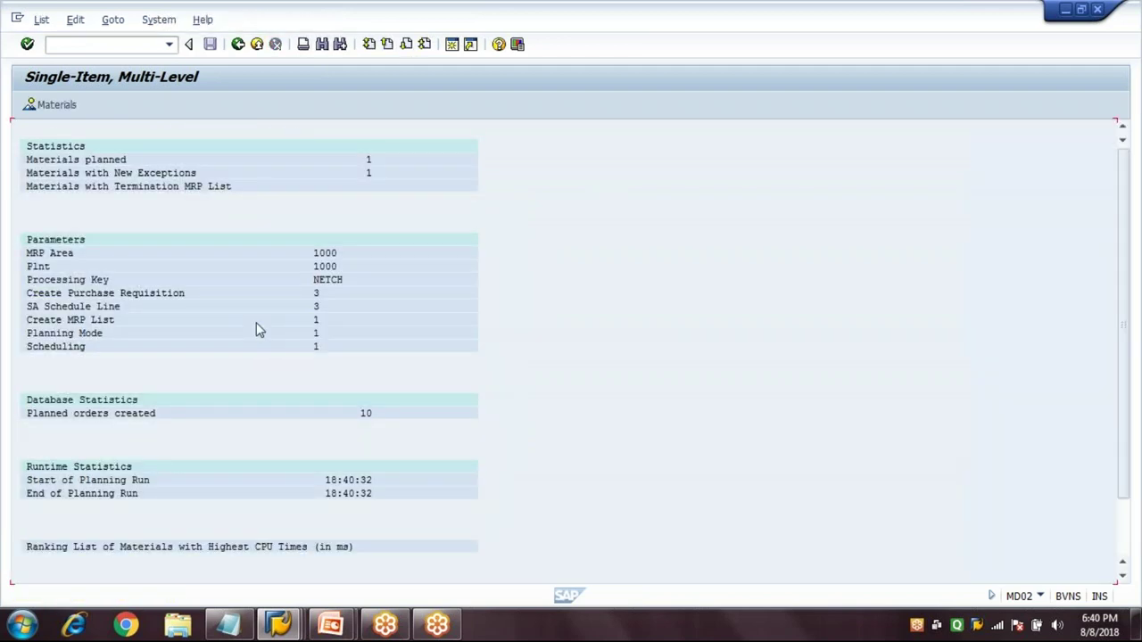
pyautogui.click(89, 418)
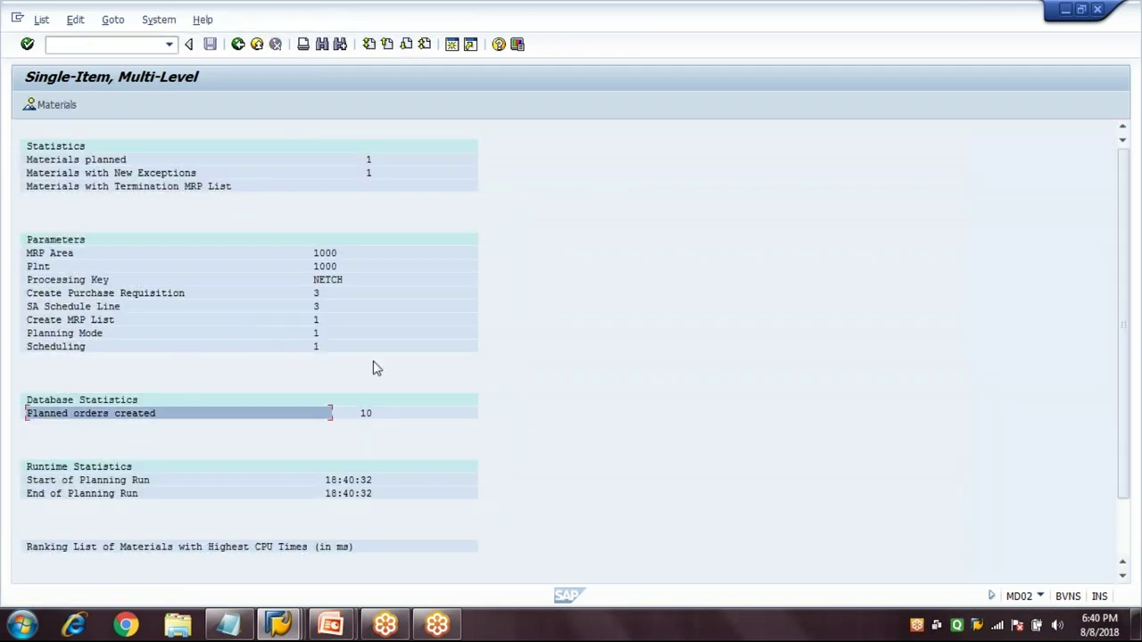
pyautogui.click(365, 415)
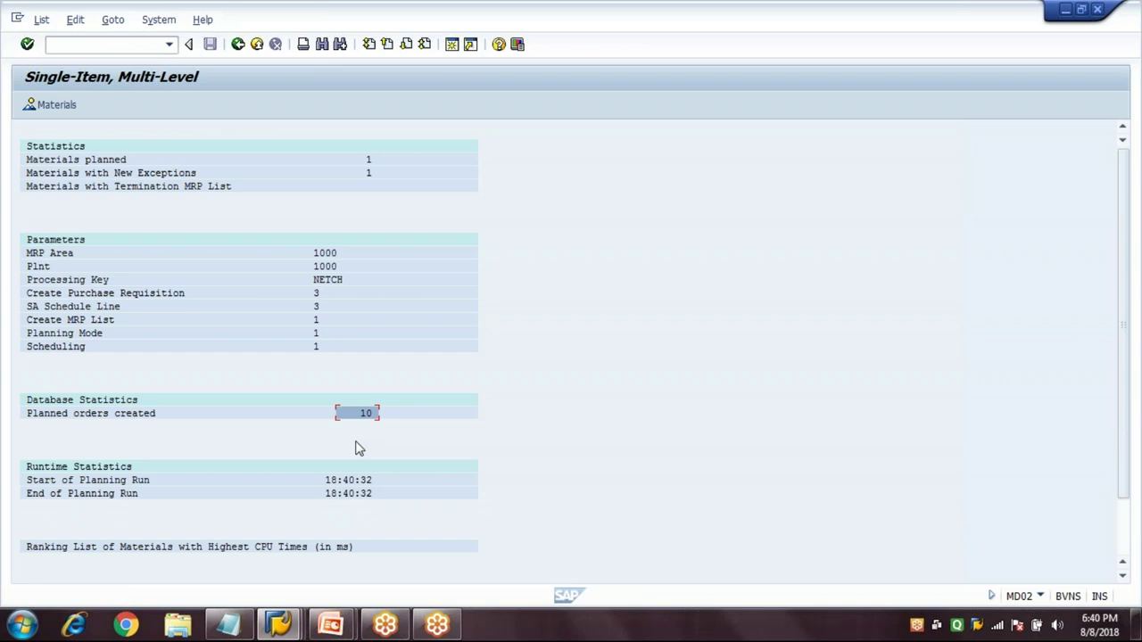
# Step: Switch to Notepad and append "- Planned Orders are created" to the MD02 line of step 3
pyautogui.click(229, 625)
pyautogui.press('BackSpace')
pyautogui.write('- Pl')
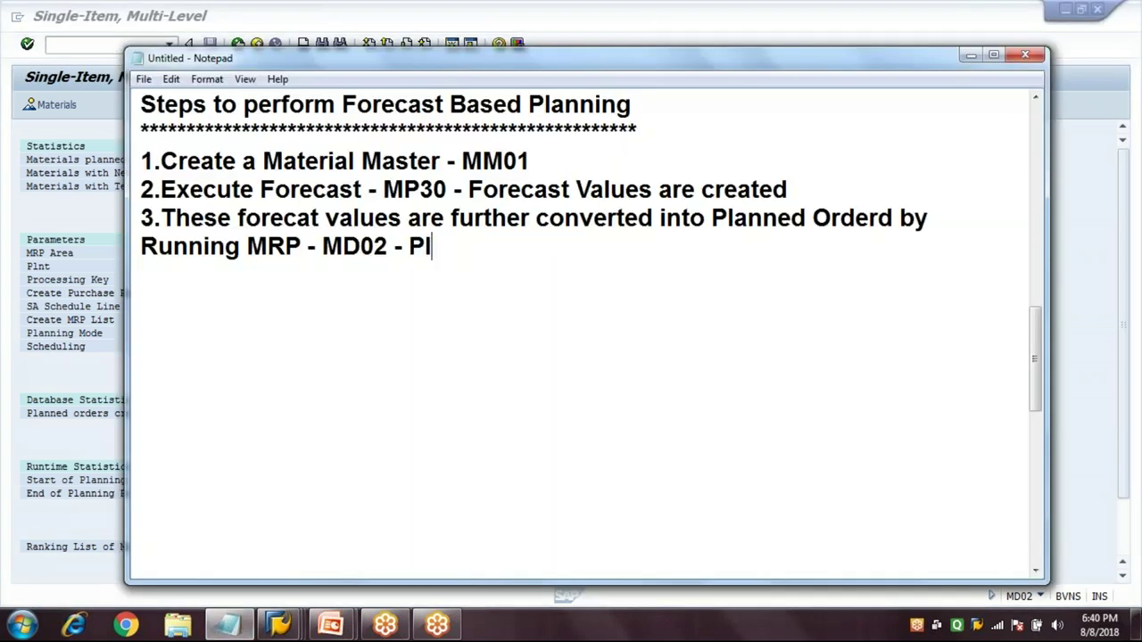
pyautogui.write('anned Or')
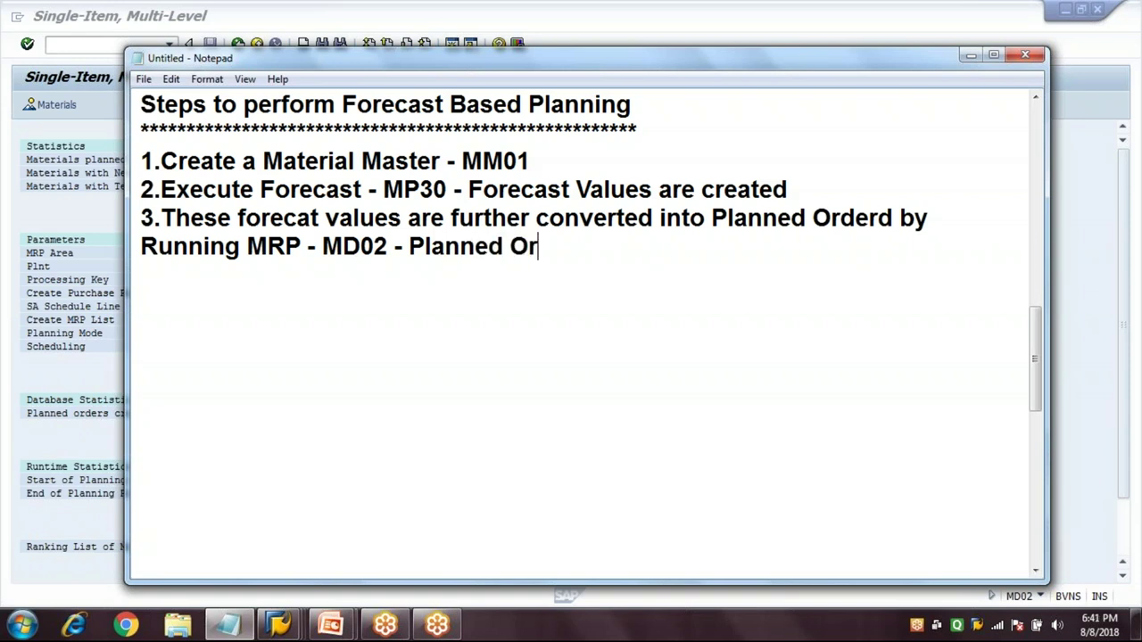
pyautogui.write('ders are created')
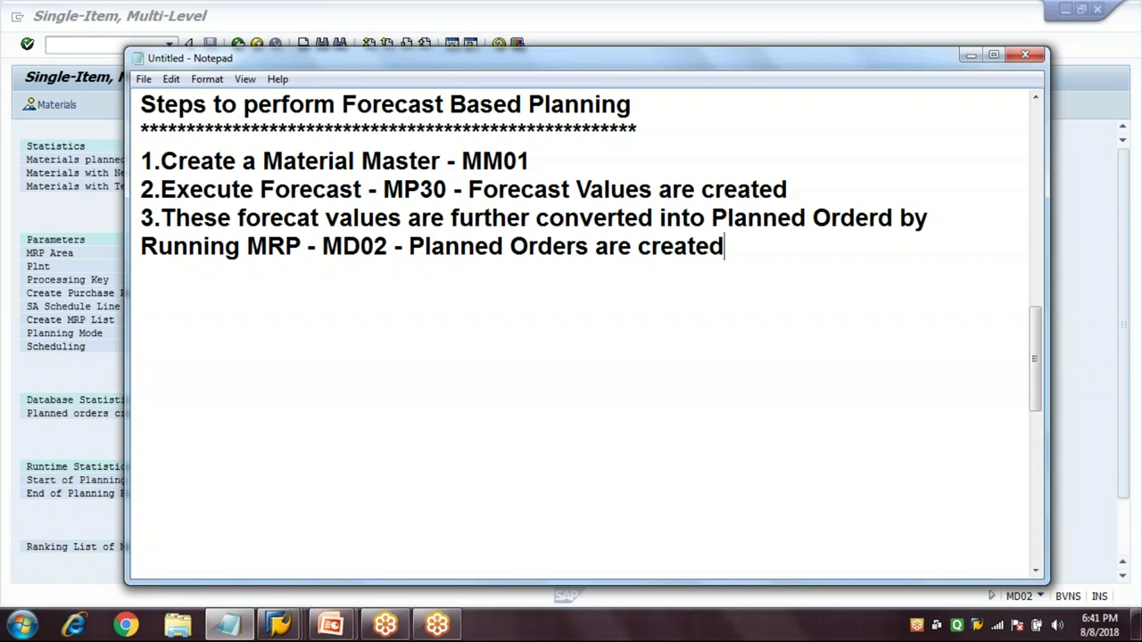
# Step: Add the line "4.Convert Planned Orders to PRs - MD04" to the forecast-based planning steps
pyautogui.press('Return')
pyautogui.write('4.Co')
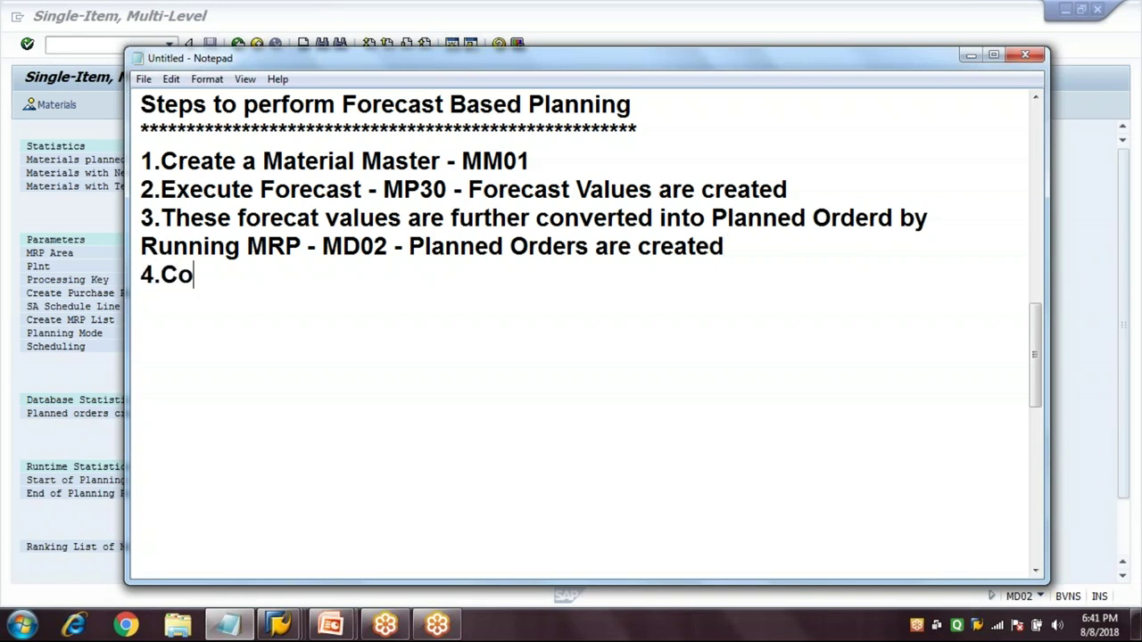
pyautogui.write('nvert P')
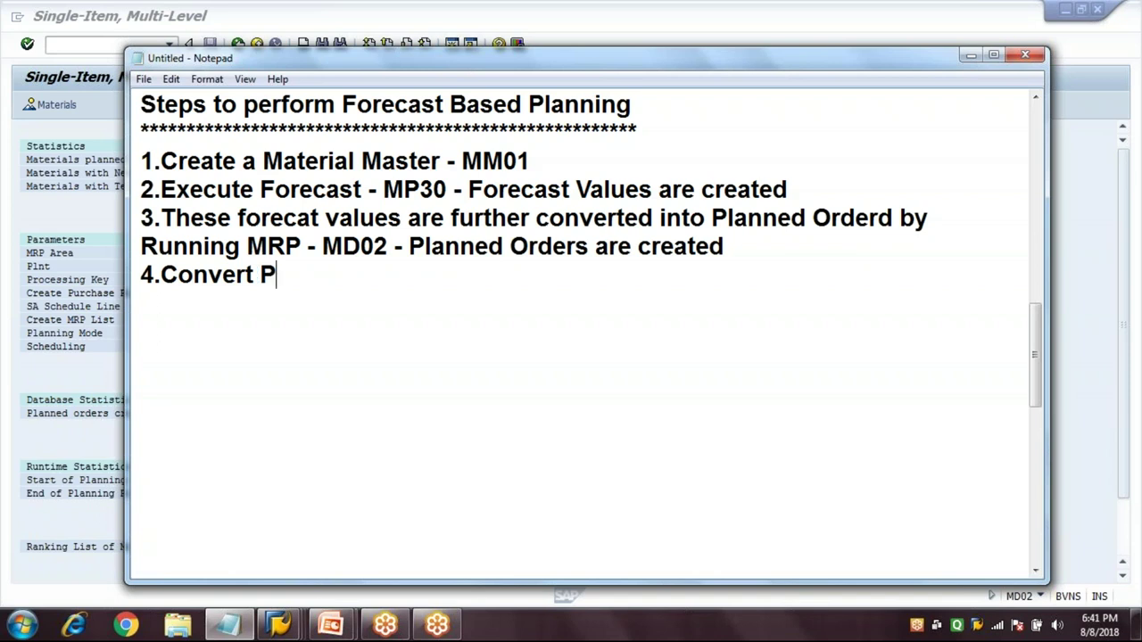
pyautogui.write('lanned Orde')
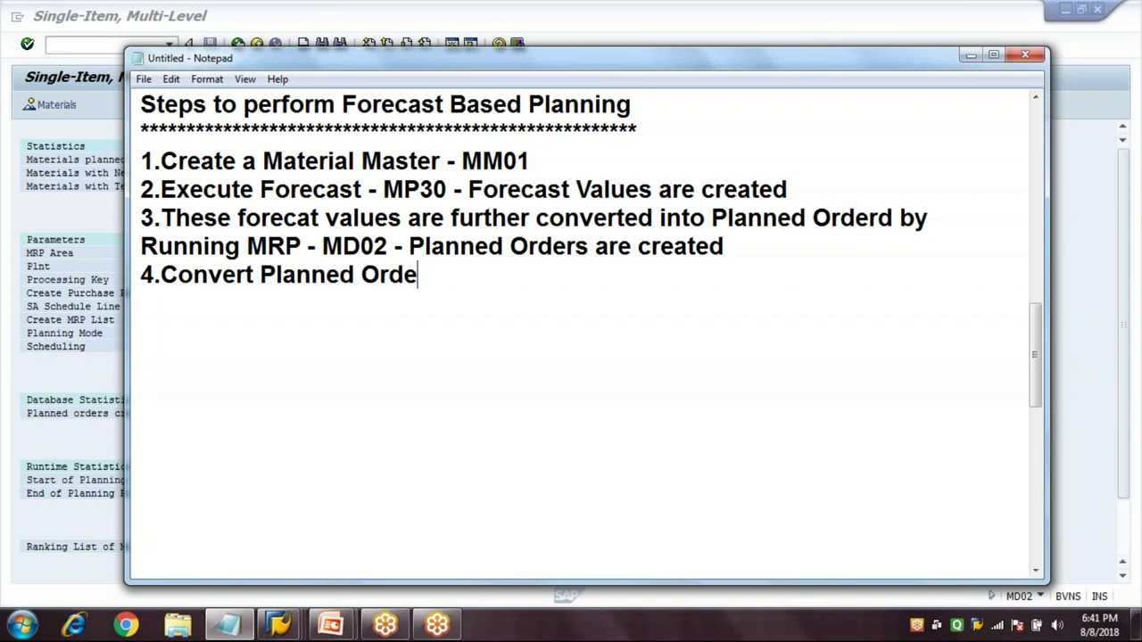
pyautogui.write('rs to PRs - MD04')
pyautogui.press('Return')
pyautogui.press('Return')
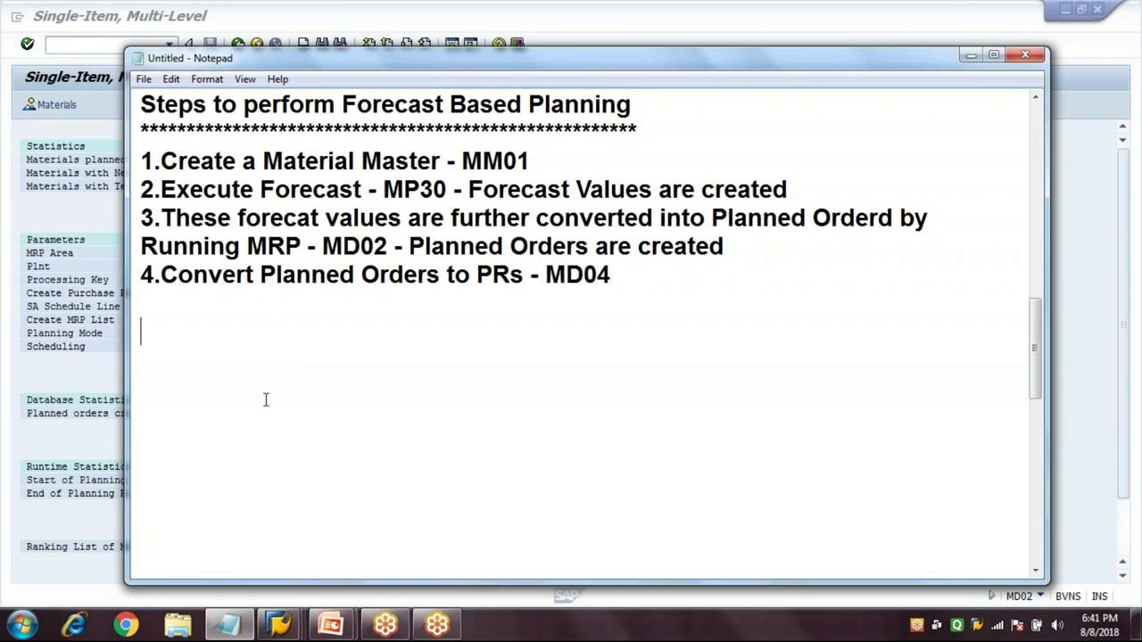
# Step: Switch back to SAP, start transaction MD04 and display the stock/requirements list for material 2114 in MRP area 1000
pyautogui.click(122, 90)
pyautogui.write('/NMD04')
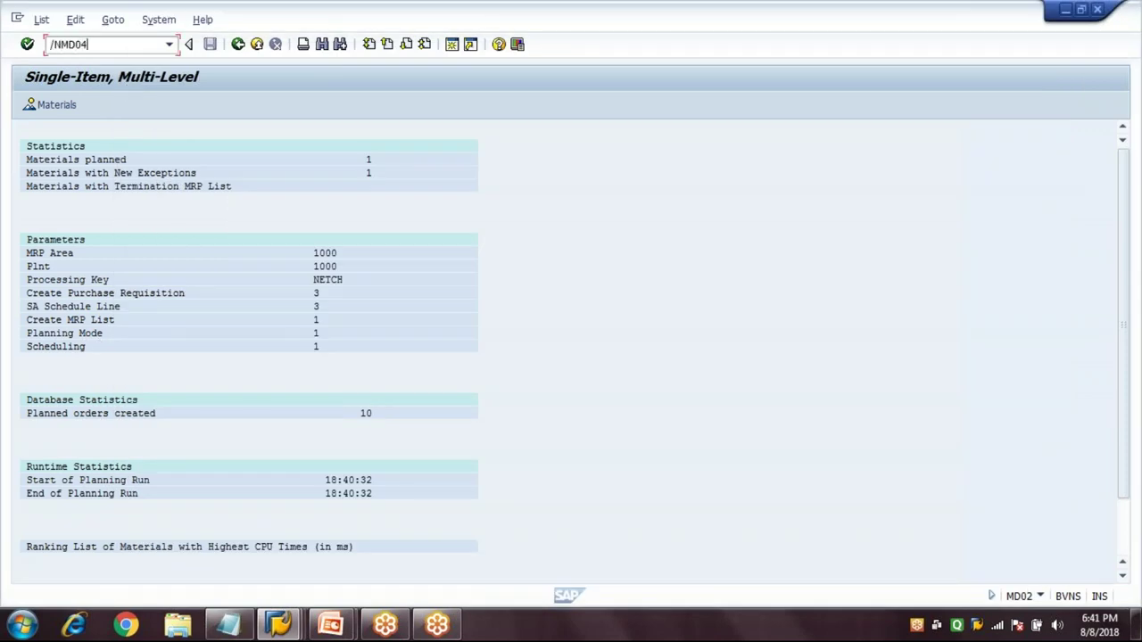
pyautogui.press('Return')
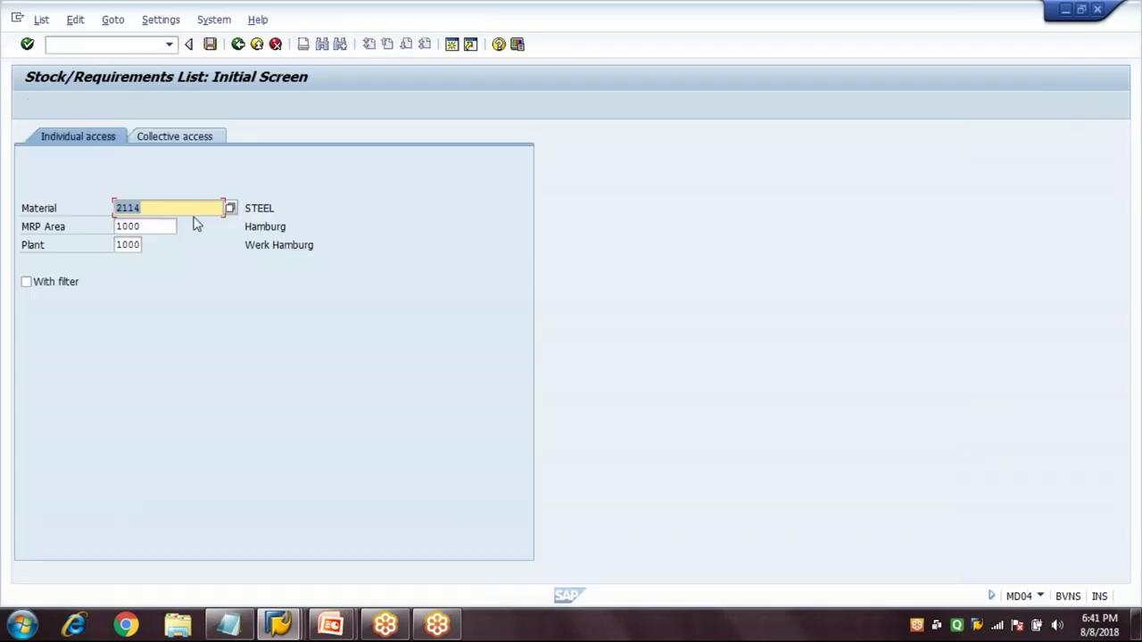
pyautogui.click(161, 225)
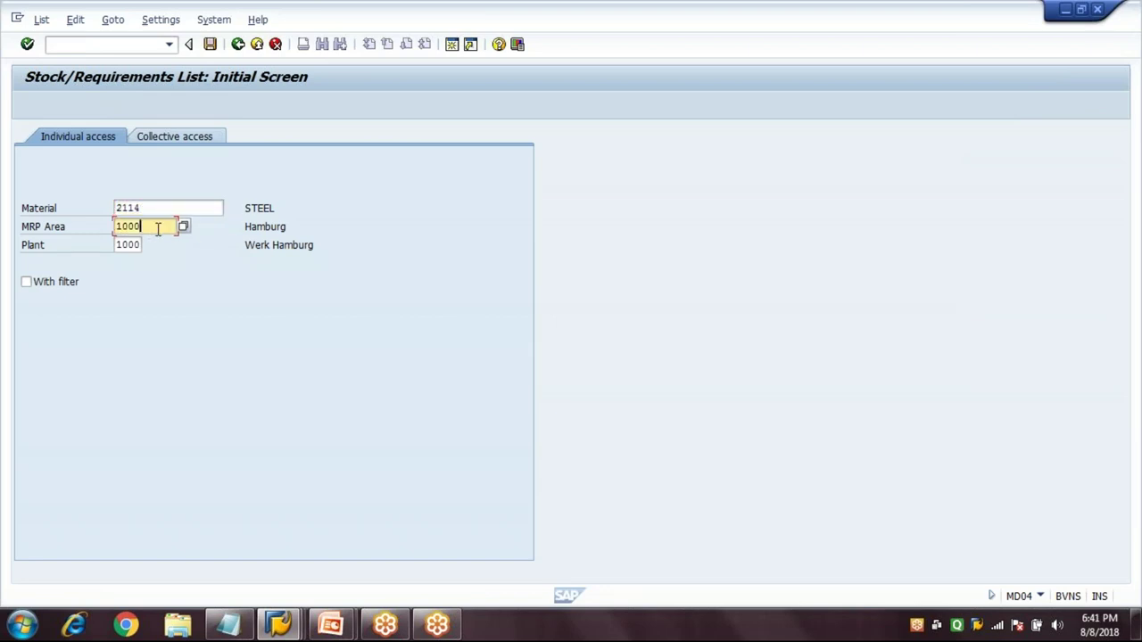
pyautogui.click(157, 208)
pyautogui.press('Return')
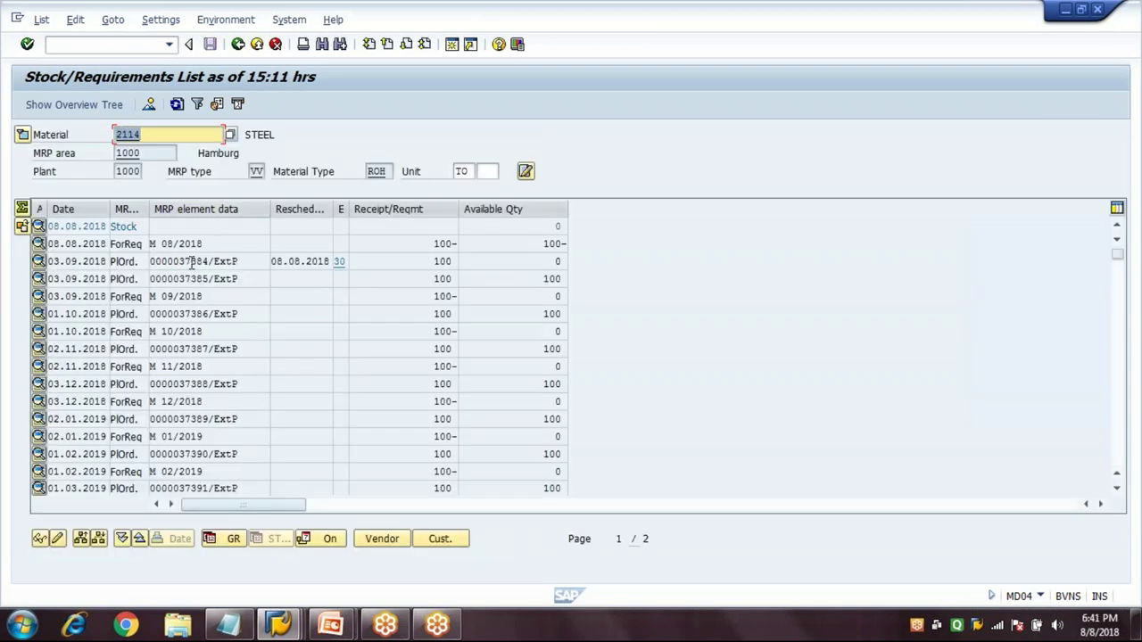
# Step: Examine the additional data of the first planned order in the list and close it without converting the order
pyautogui.click(191, 262)
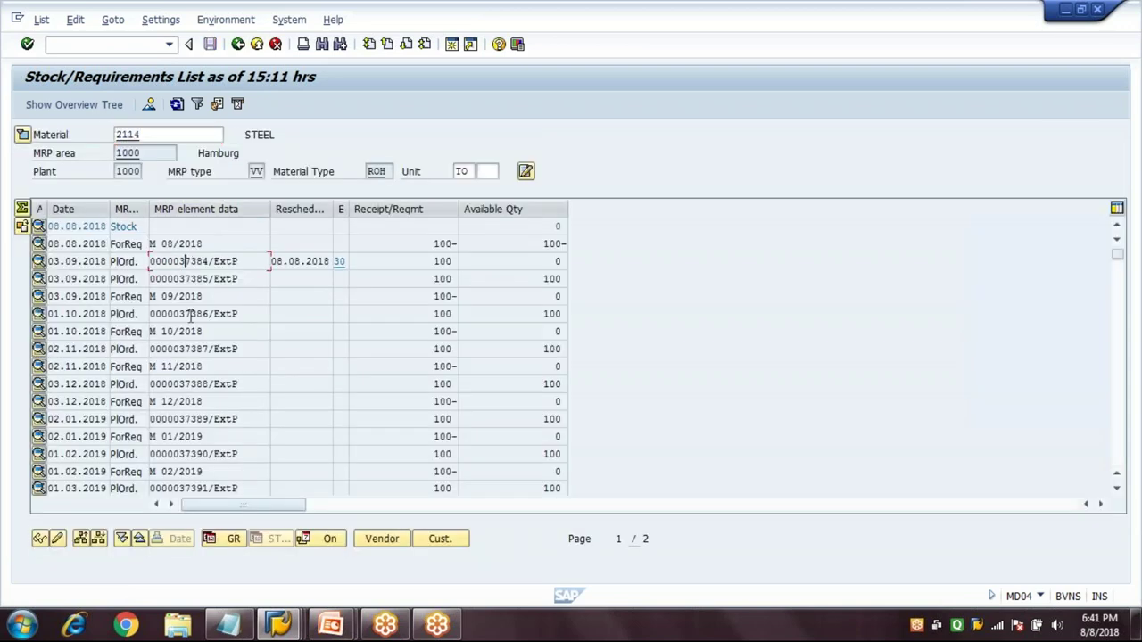
pyautogui.click(177, 422)
pyautogui.click(185, 261)
pyautogui.doubleClick(185, 261)
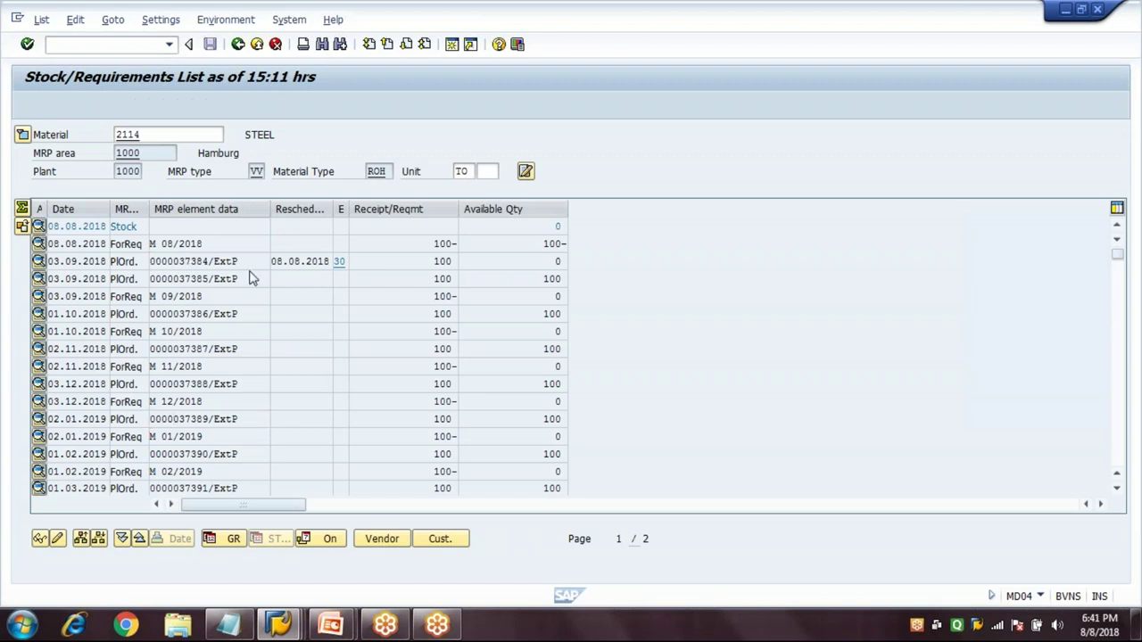
pyautogui.moveTo(244, 288); pyautogui.dragTo(407, 145)
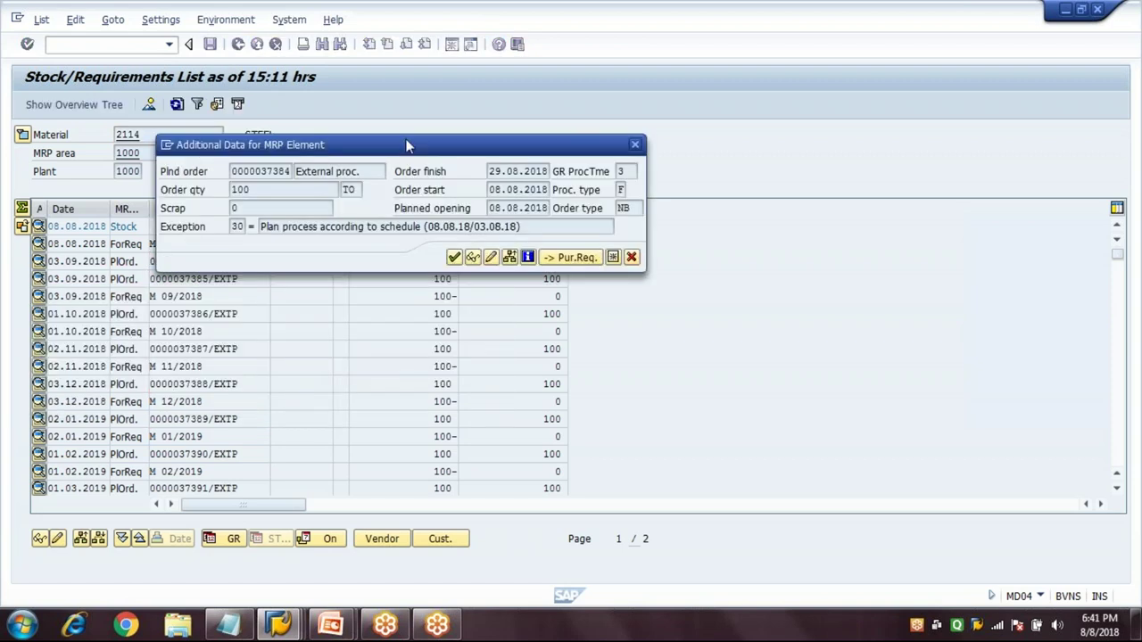
pyautogui.click(631, 257)
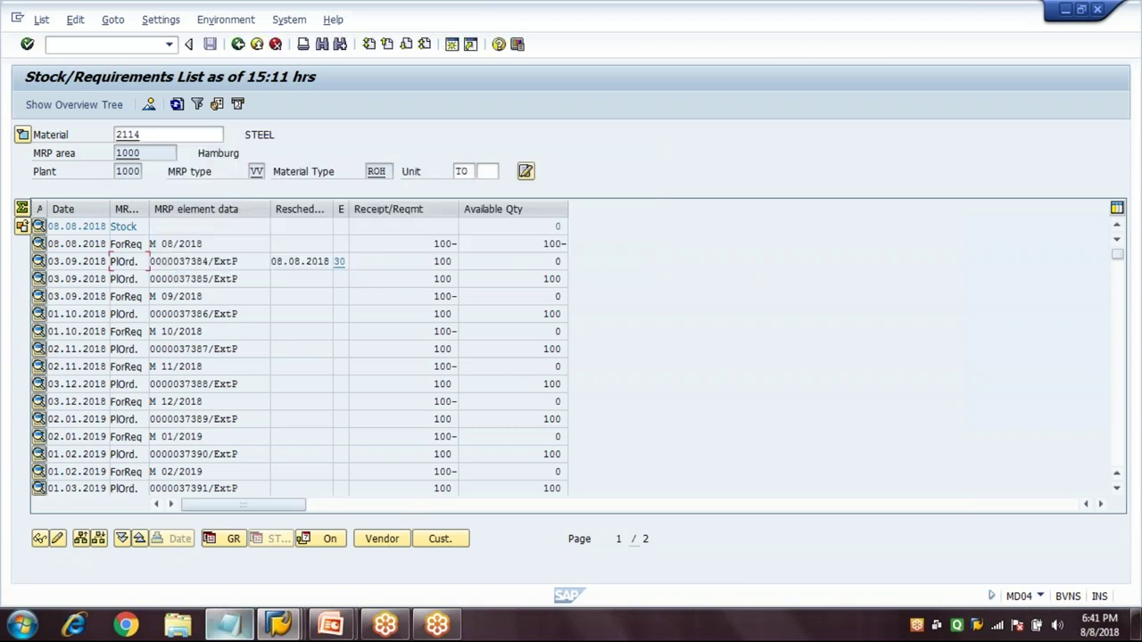
# Step: Switch to Notepad and add the line "5.Collective Conversion of Planned Orders to PRs - MD15"
pyautogui.hotkey('alt', 'Tab')
pyautogui.write('5.Collec')
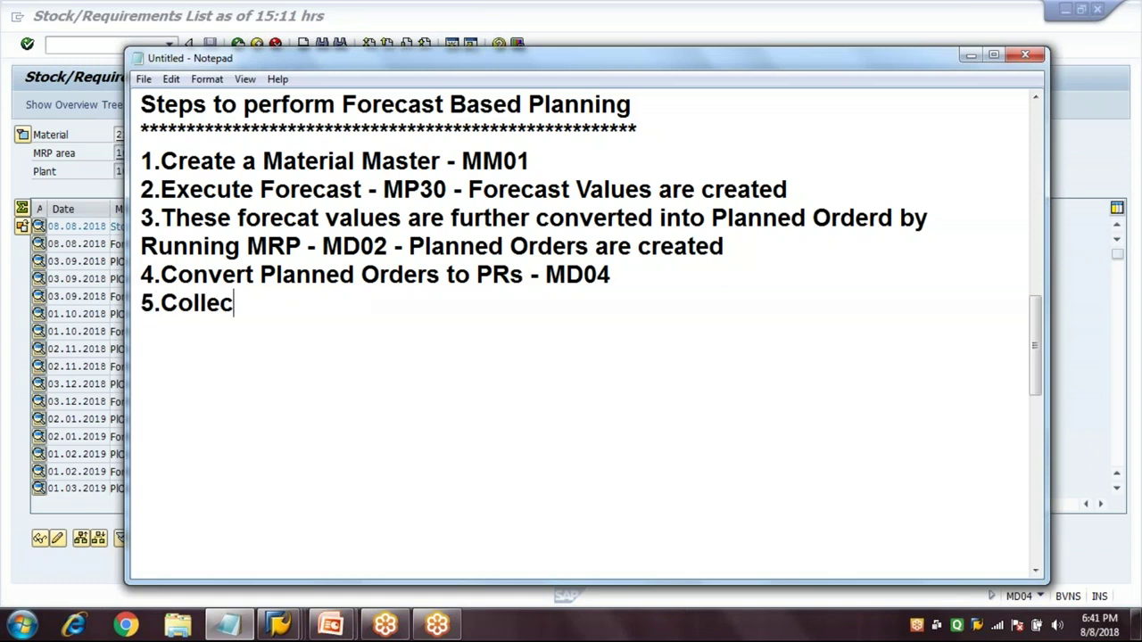
pyautogui.write('tive Con')
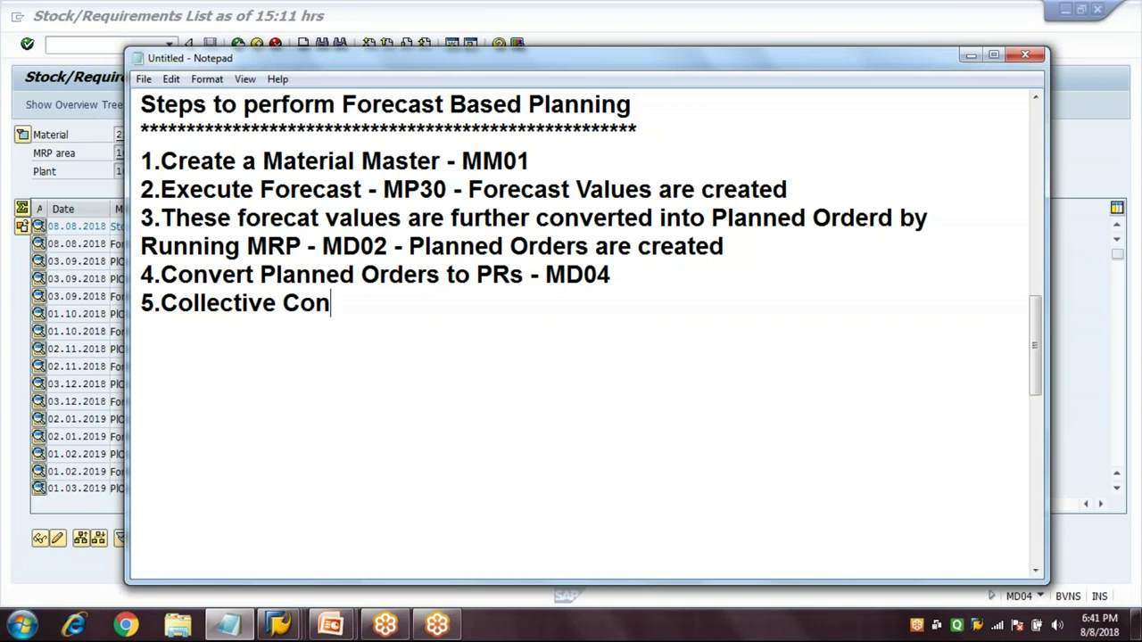
pyautogui.write('version ')
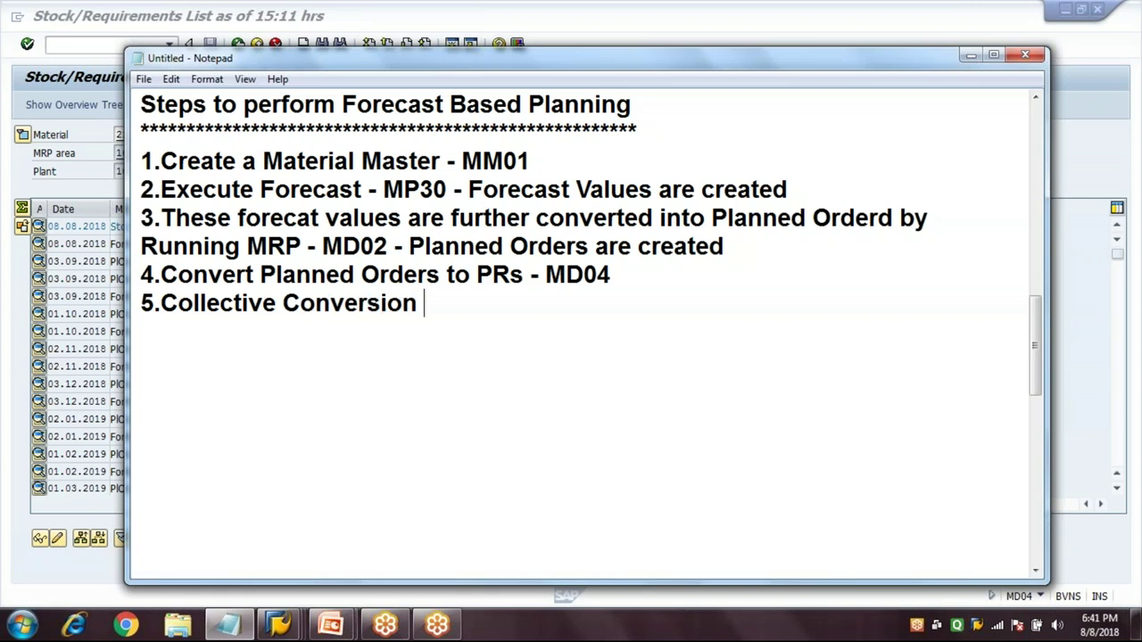
pyautogui.write('of Plann')
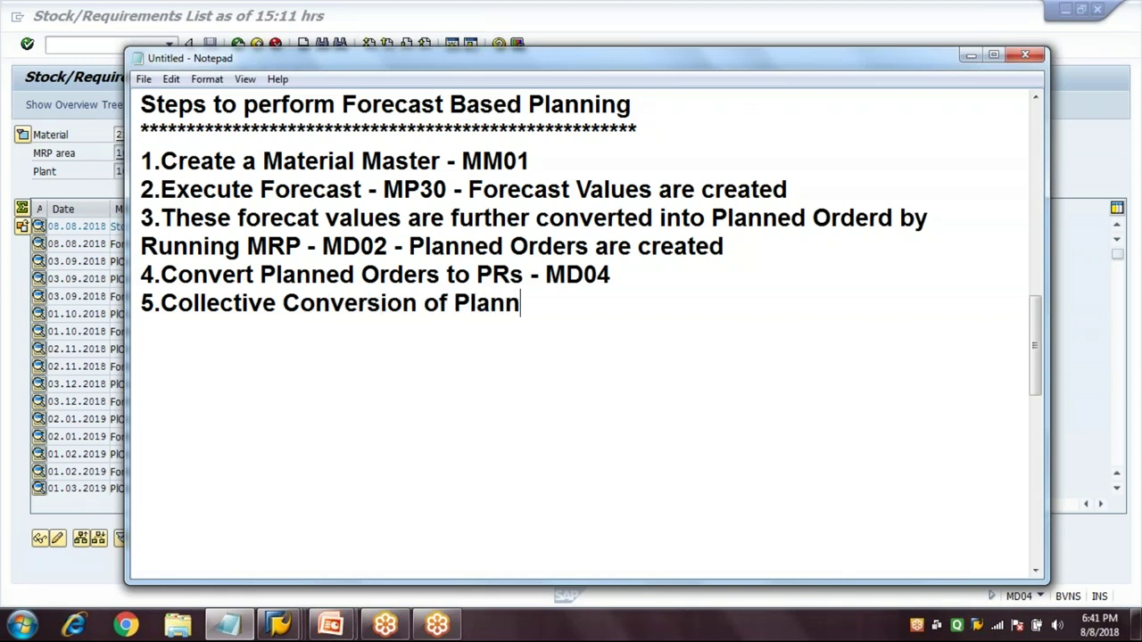
pyautogui.write('ed Orders to PRS')
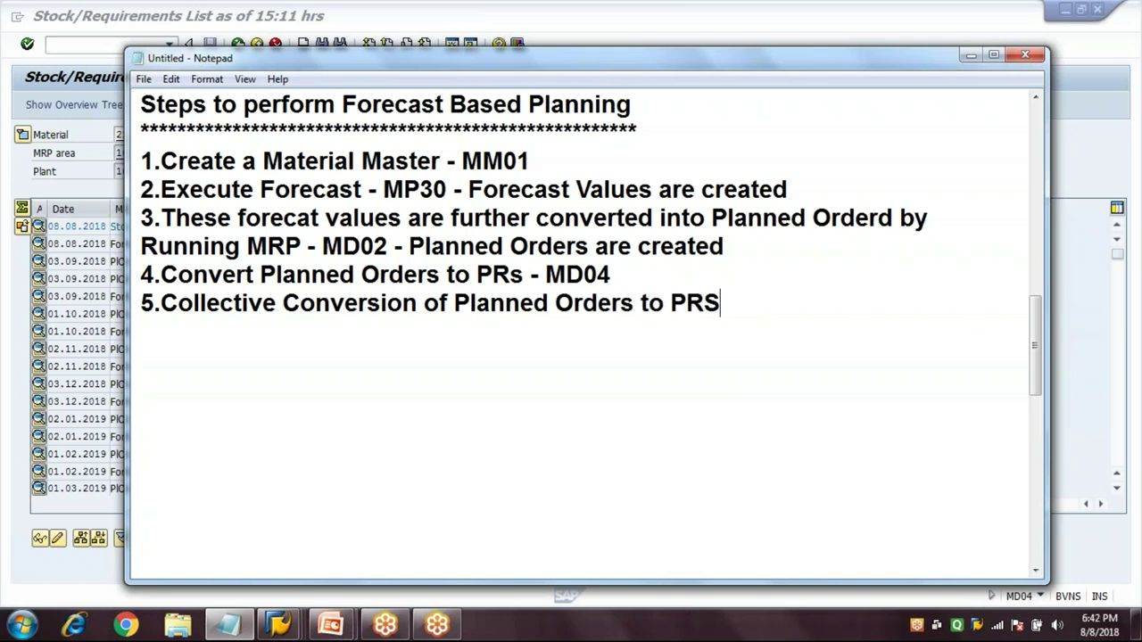
pyautogui.press('BackSpace')
pyautogui.write('s - MD15')
pyautogui.press('Return')
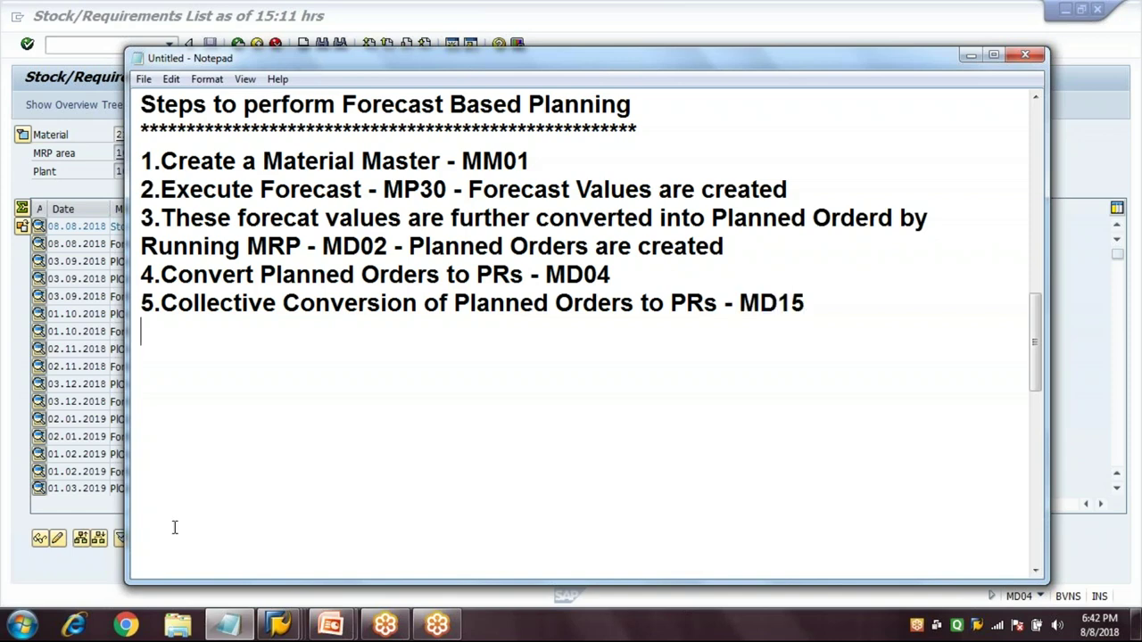
# Step: Switch back to SAP, start transaction MD15 and list the planned orders in plant 1000, searching by material 2114
pyautogui.click(279, 624)
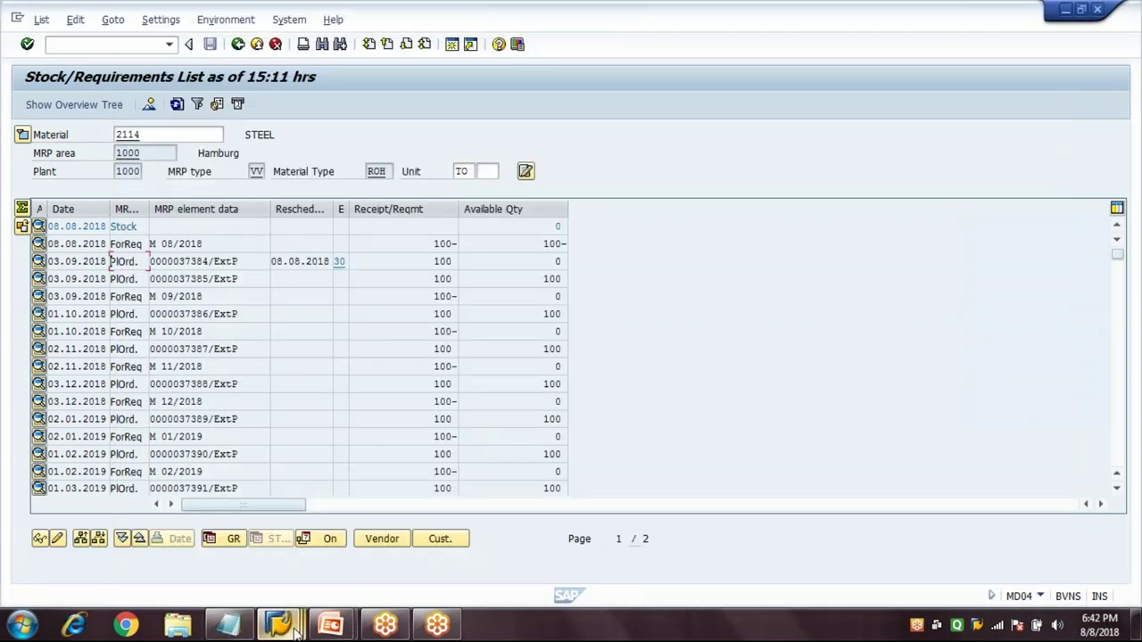
pyautogui.moveTo(294, 629)
pyautogui.click(434, 566)
pyautogui.write('MD15')
pyautogui.press('Return')
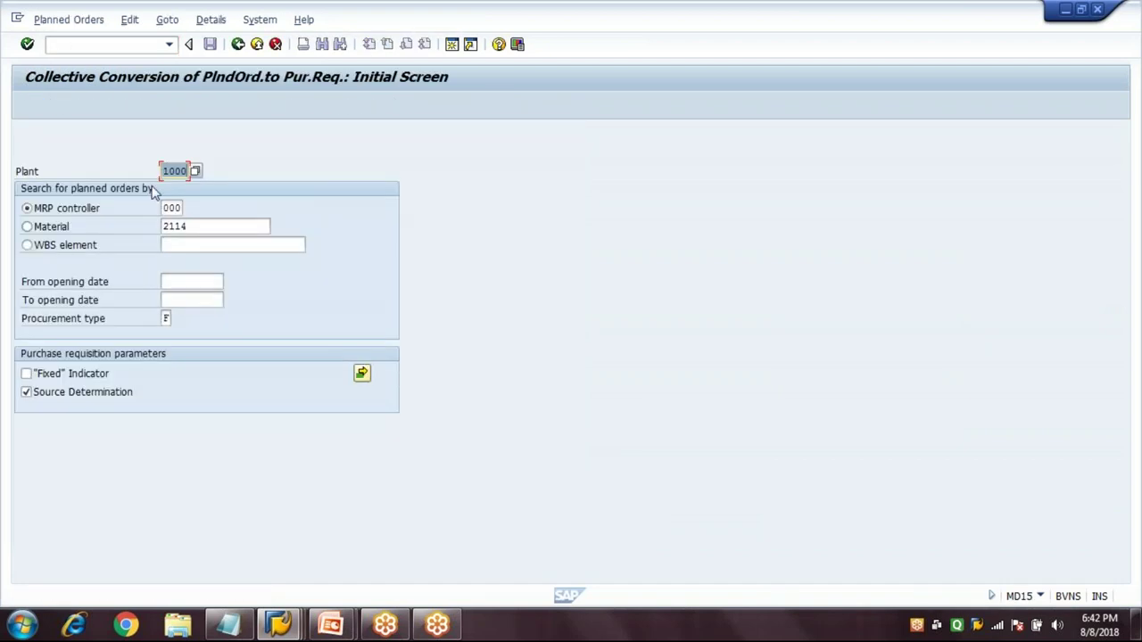
pyautogui.click(42, 230)
pyautogui.click(205, 230)
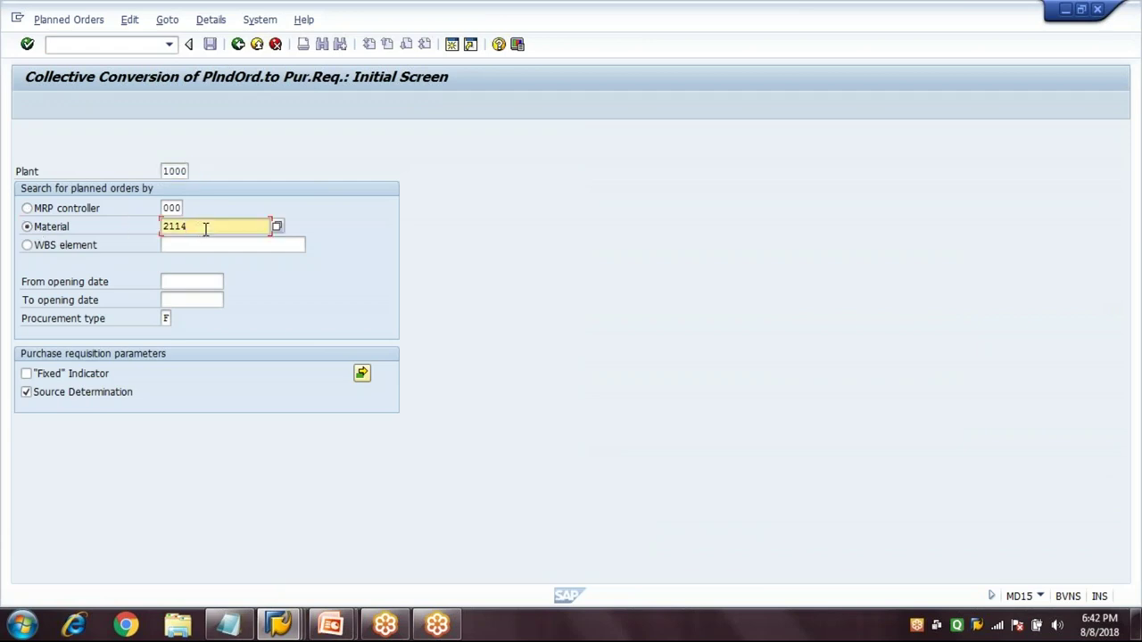
pyautogui.press('F8')
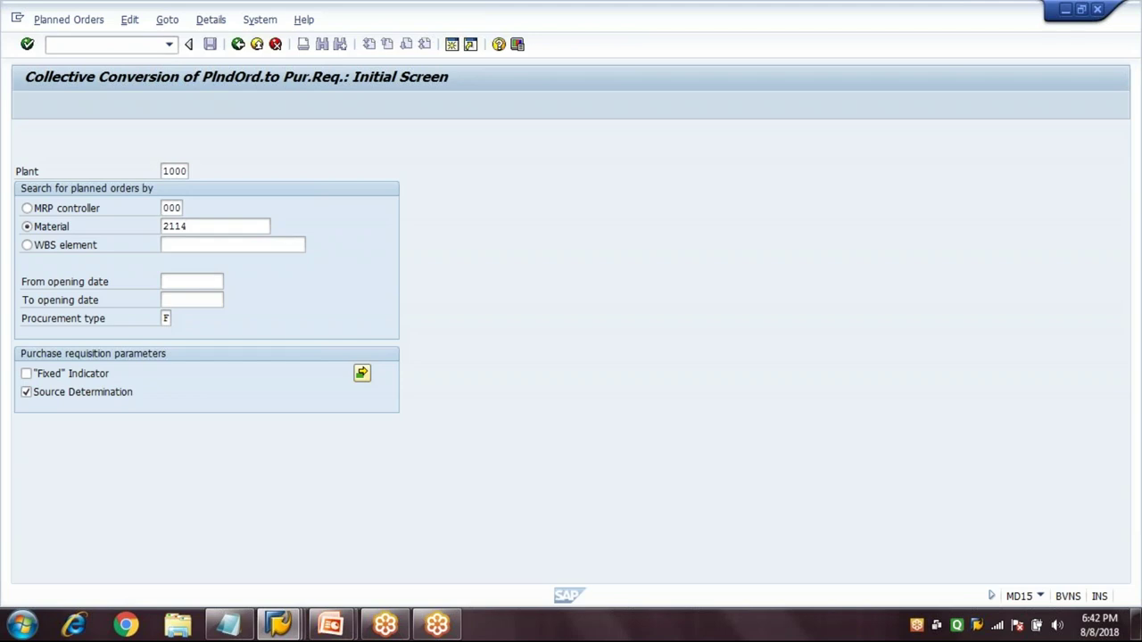
pyautogui.moveTo(426, 209); pyautogui.dragTo(513, 205)
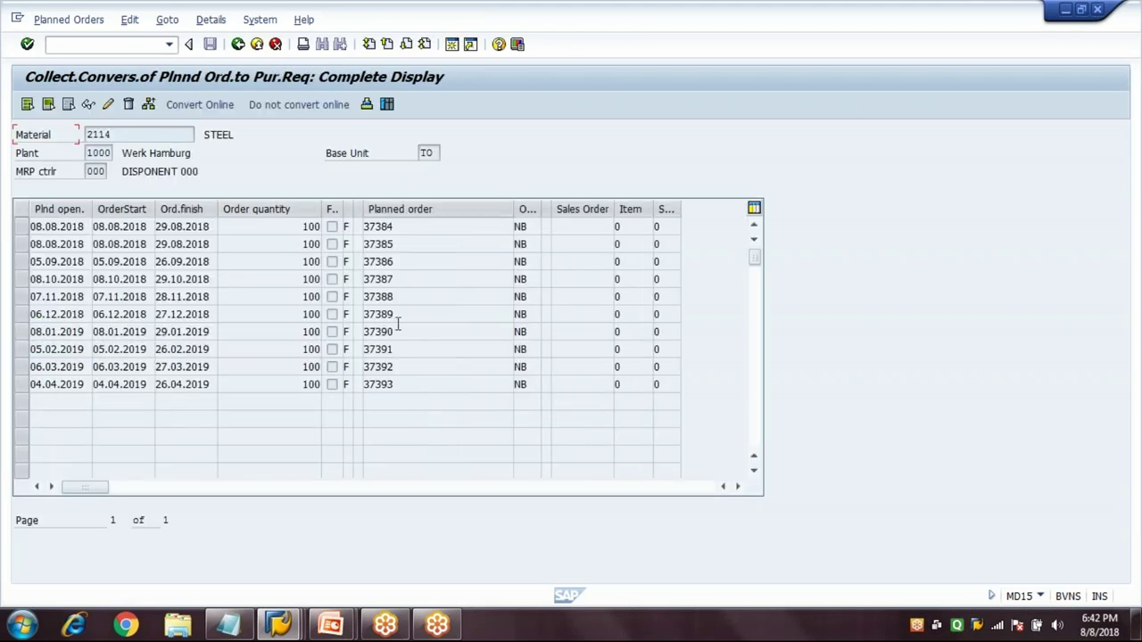
# Step: Select all planned orders for material 2114, convert them online and save each one as a purchase requisition
pyautogui.click(28, 106)
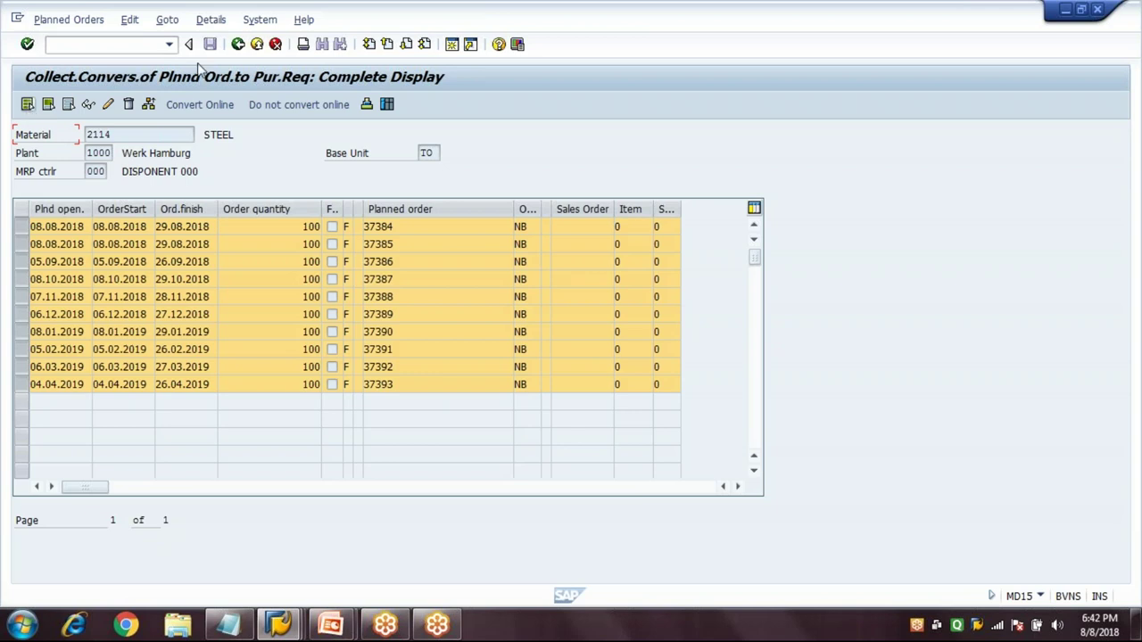
pyautogui.click(205, 112)
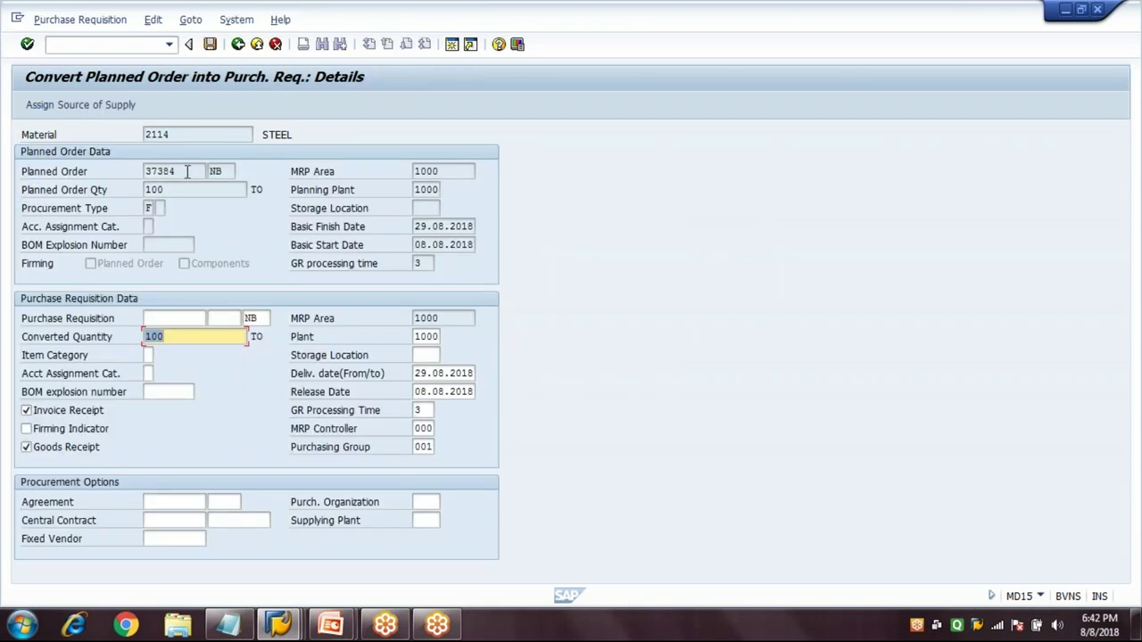
pyautogui.click(186, 171)
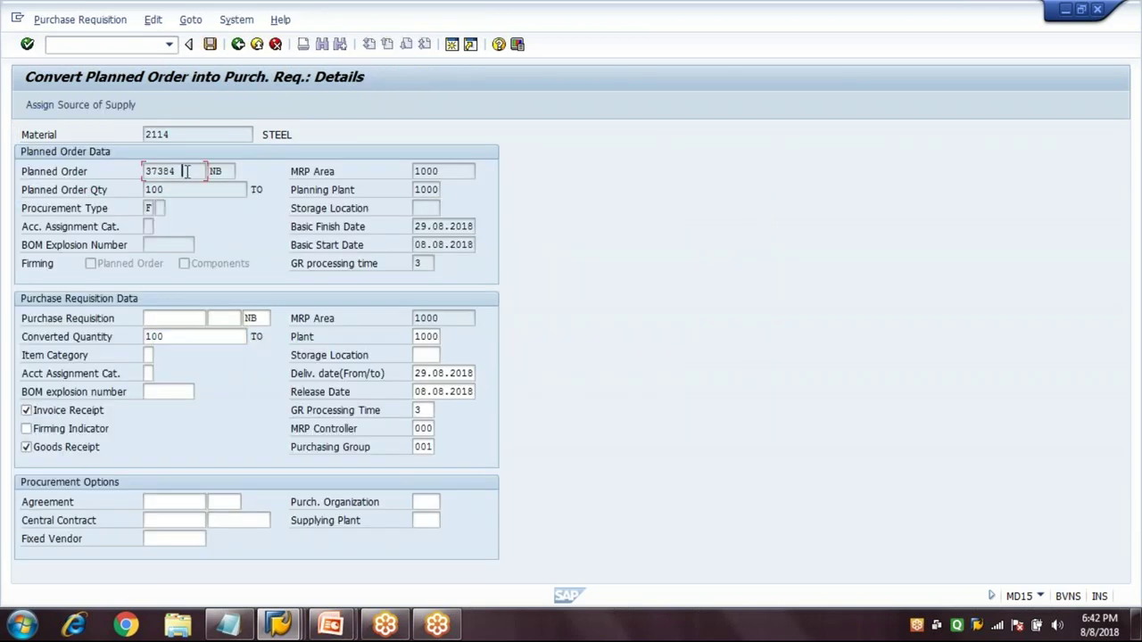
pyautogui.click(211, 45)
pyautogui.click(211, 45)
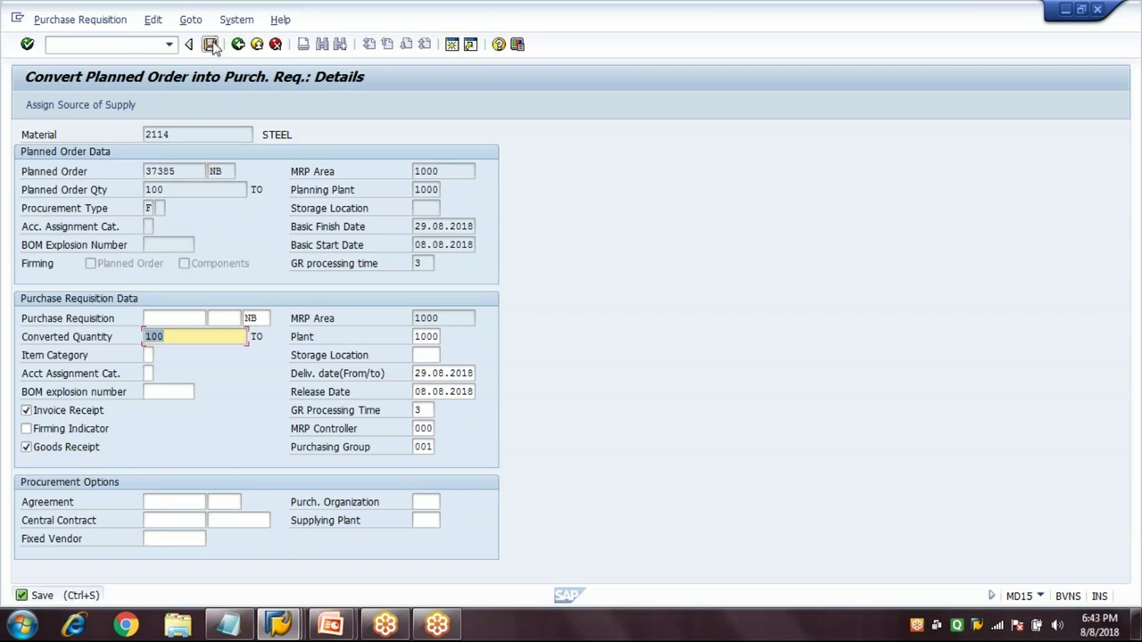
pyautogui.click(211, 44)
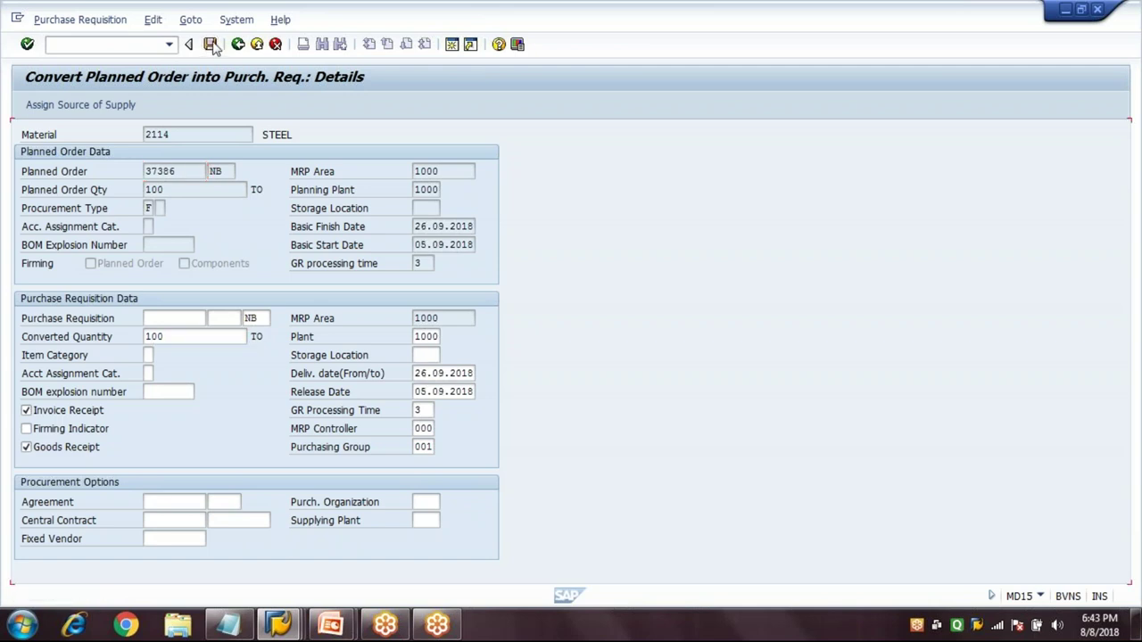
pyautogui.click(211, 45)
pyautogui.click(211, 44)
pyautogui.click(211, 45)
pyautogui.click(211, 44)
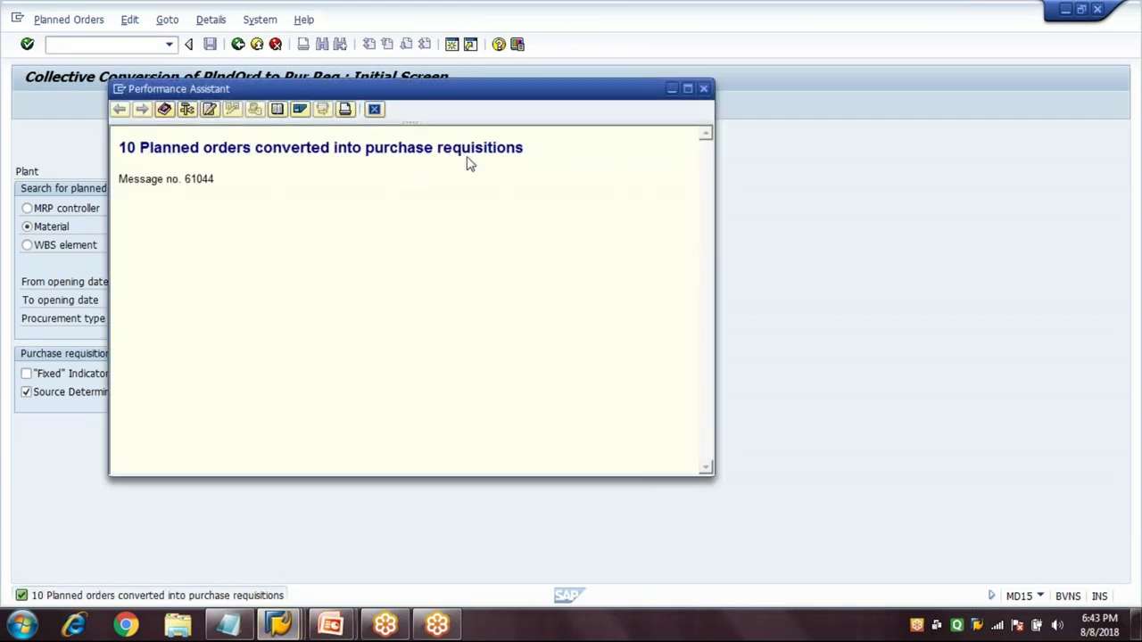
# Step: Close the message help, leave MD15 and check the updated MD04 stock/requirements list in the other SAP session
pyautogui.click(374, 109)
pyautogui.click(237, 44)
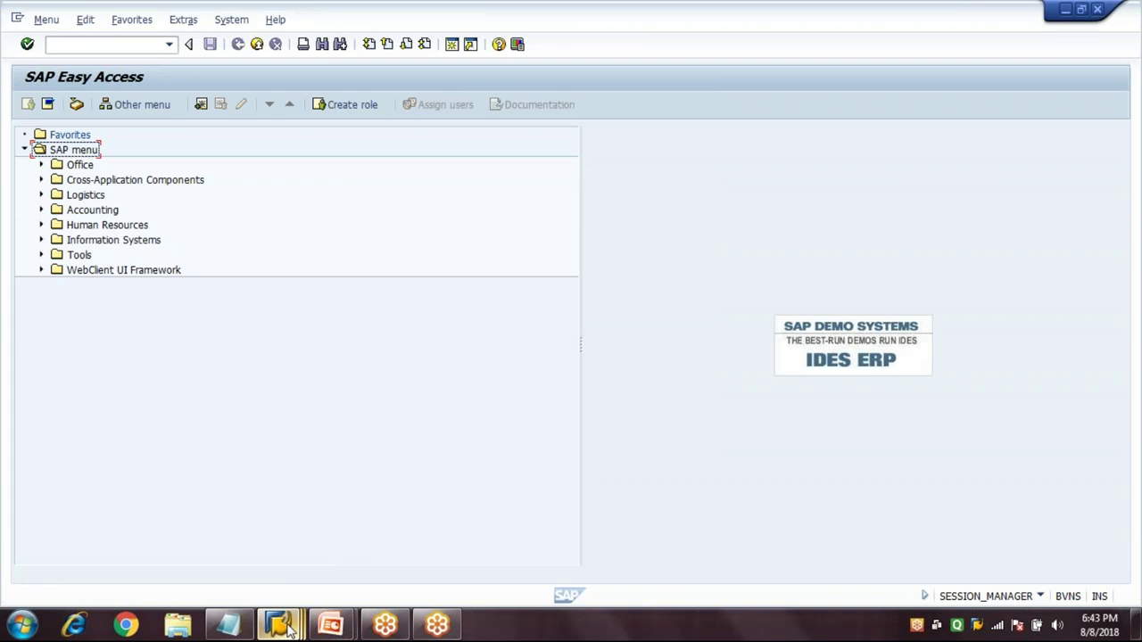
pyautogui.click(278, 624)
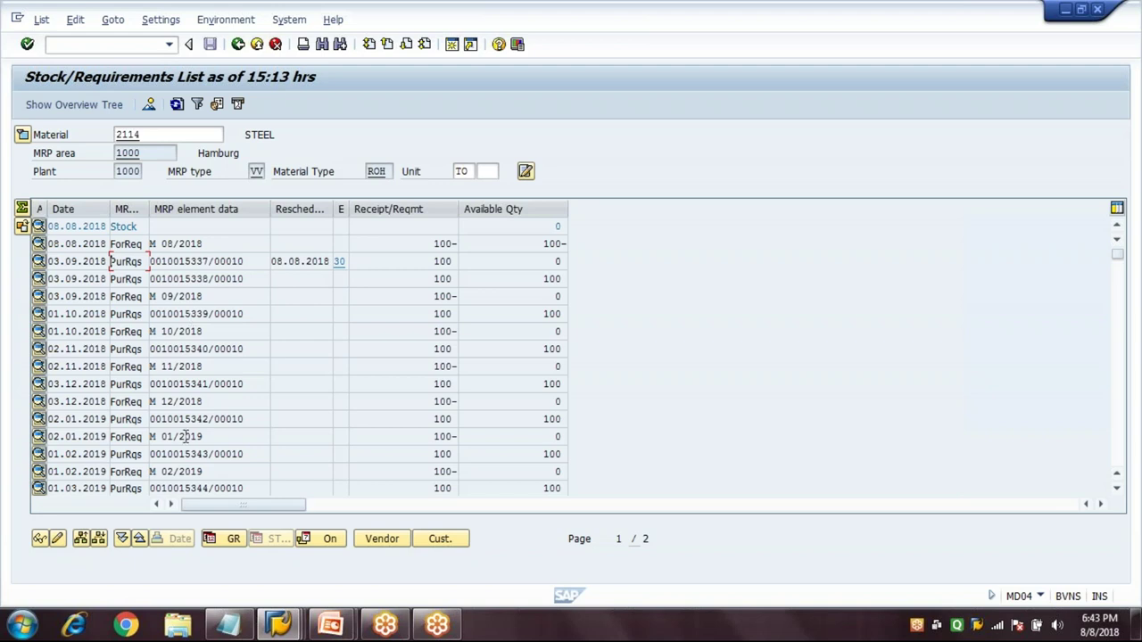
# Step: Switch to Notepad and add the line "6.Create PO for Multiple PRs - ME21N" below step 5
pyautogui.click(230, 625)
pyautogui.click(834, 305)
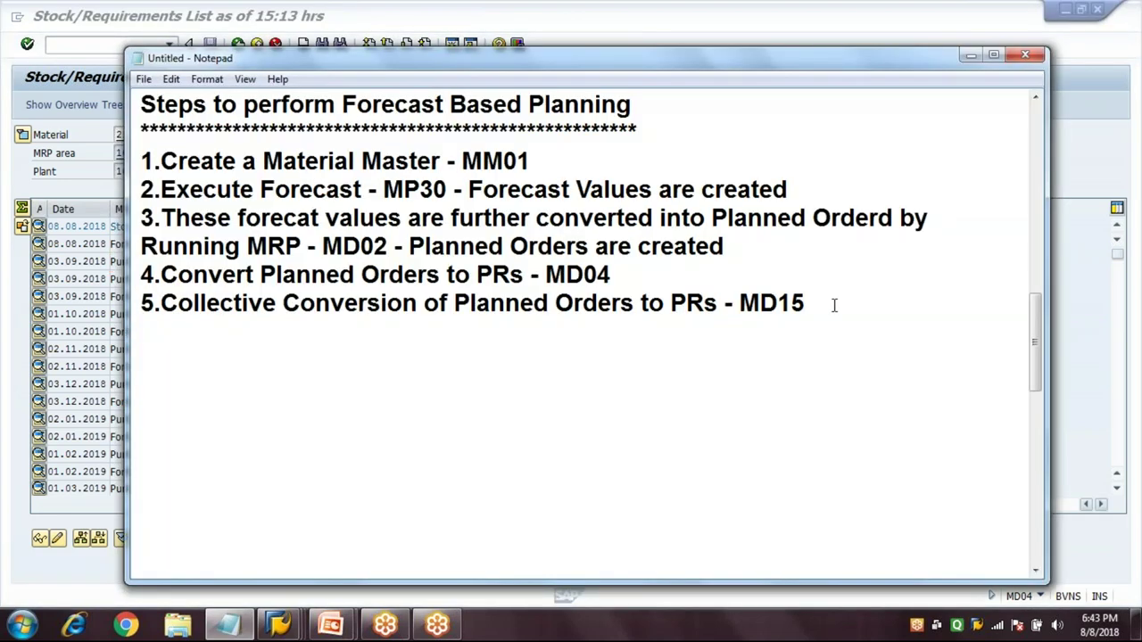
pyautogui.press('Return')
pyautogui.write('6.C')
pyautogui.press('Tab')
pyautogui.write('REA')
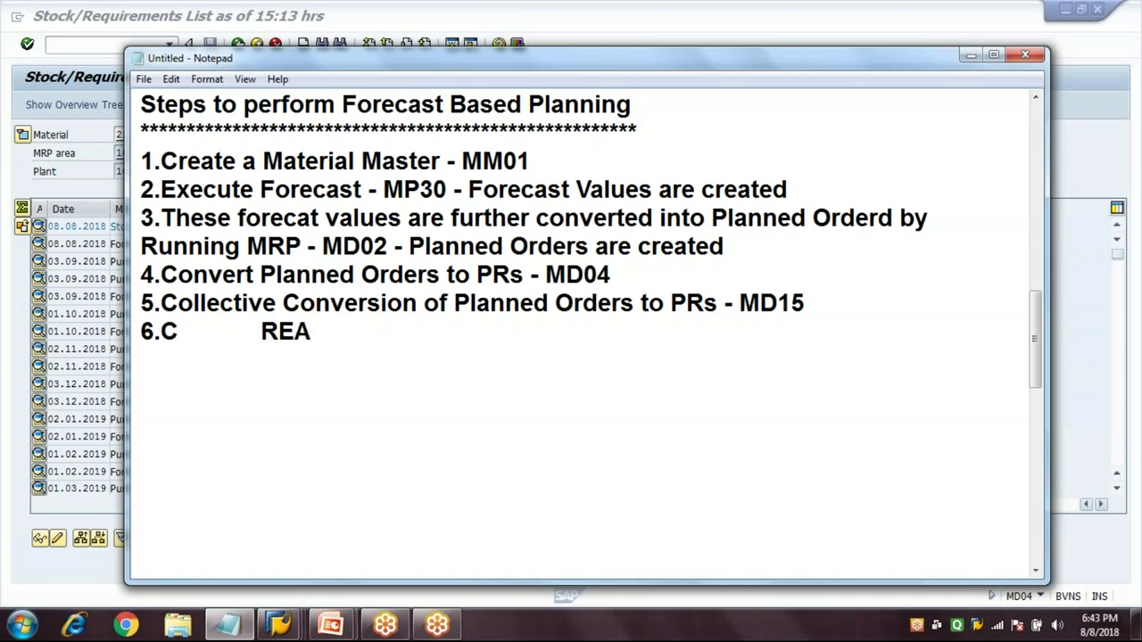
pyautogui.press('BackSpace')
pyautogui.press('BackSpace')
pyautogui.press('BackSpace')
pyautogui.press('BackSpace')
pyautogui.press('BackSpace')
pyautogui.press('BackSpace')
pyautogui.write('.C')
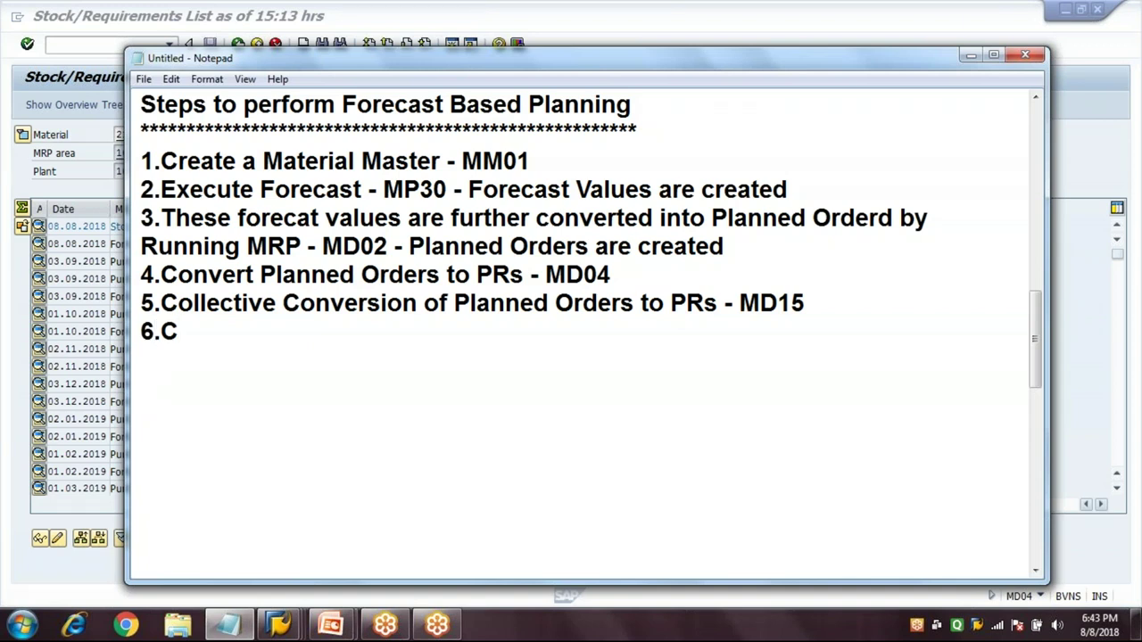
pyautogui.write('reate PO ')
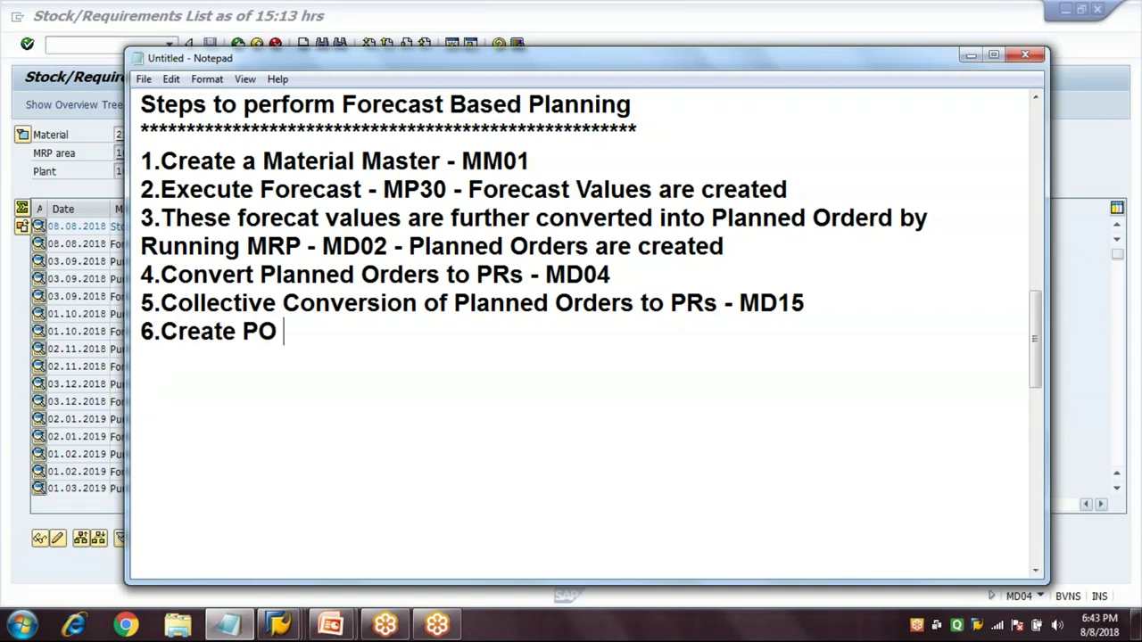
pyautogui.write('for Mu')
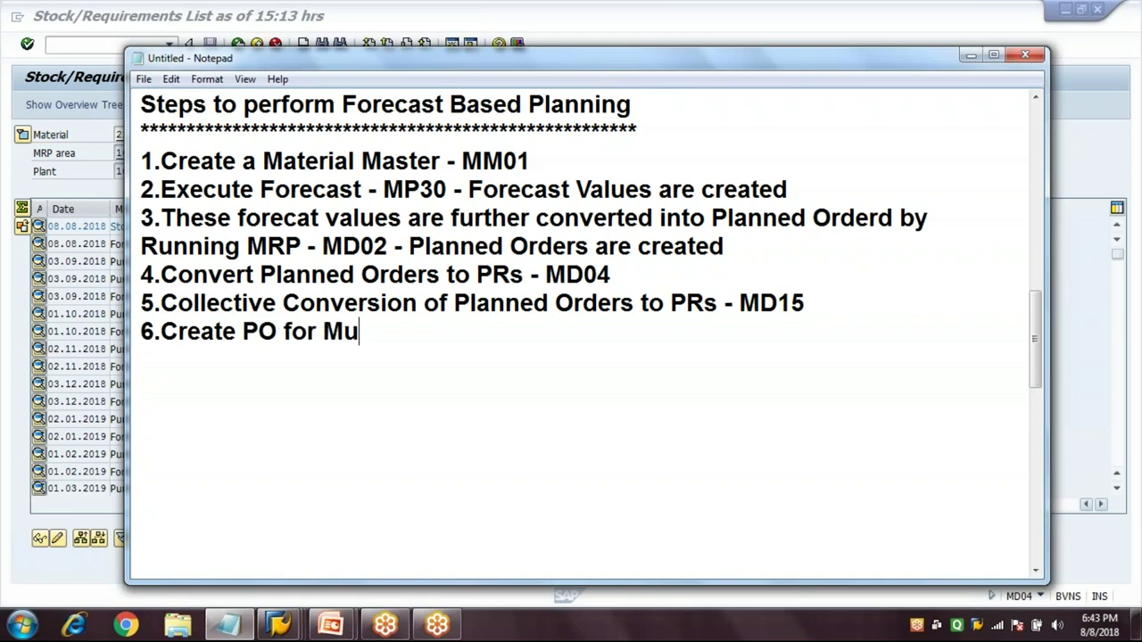
pyautogui.write('ltiple ')
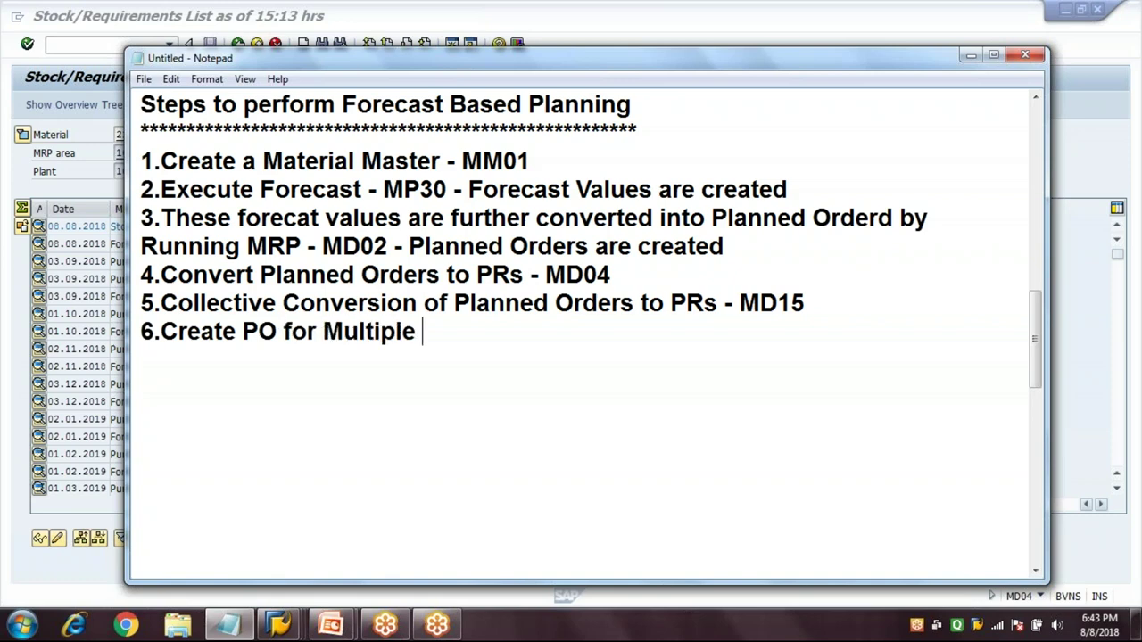
pyautogui.write('PRs - ME21N')
pyautogui.press('Return')
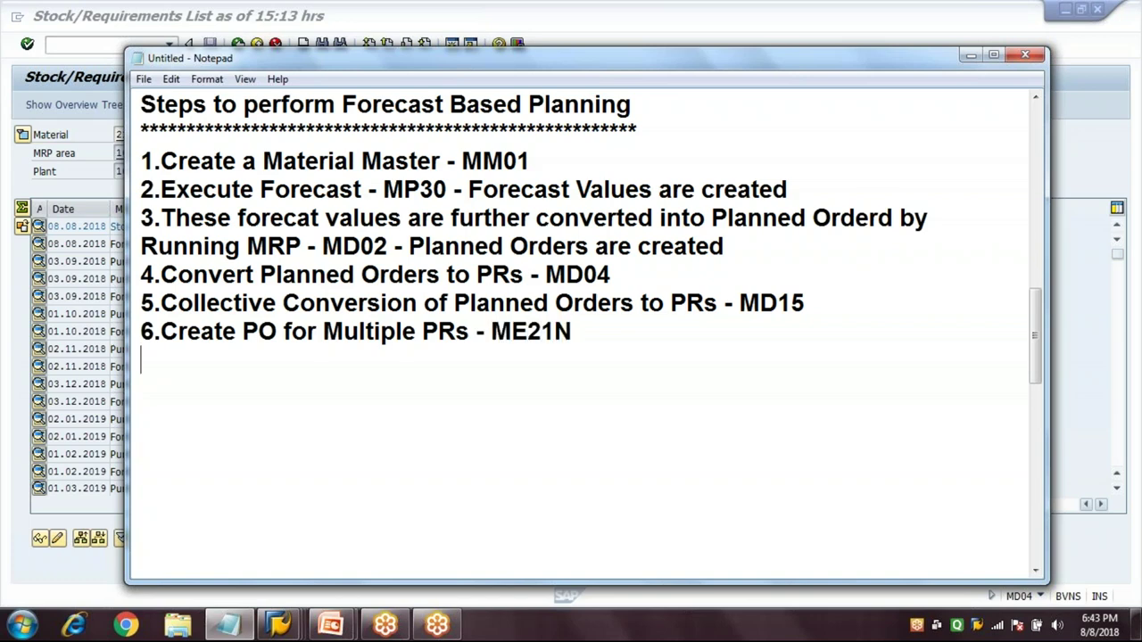
# Step: Switch back to the SAP stock/requirements list for material 2114, view the first purchase requisition's details and close them without converting
pyautogui.click(85, 571)
pyautogui.click(198, 261)
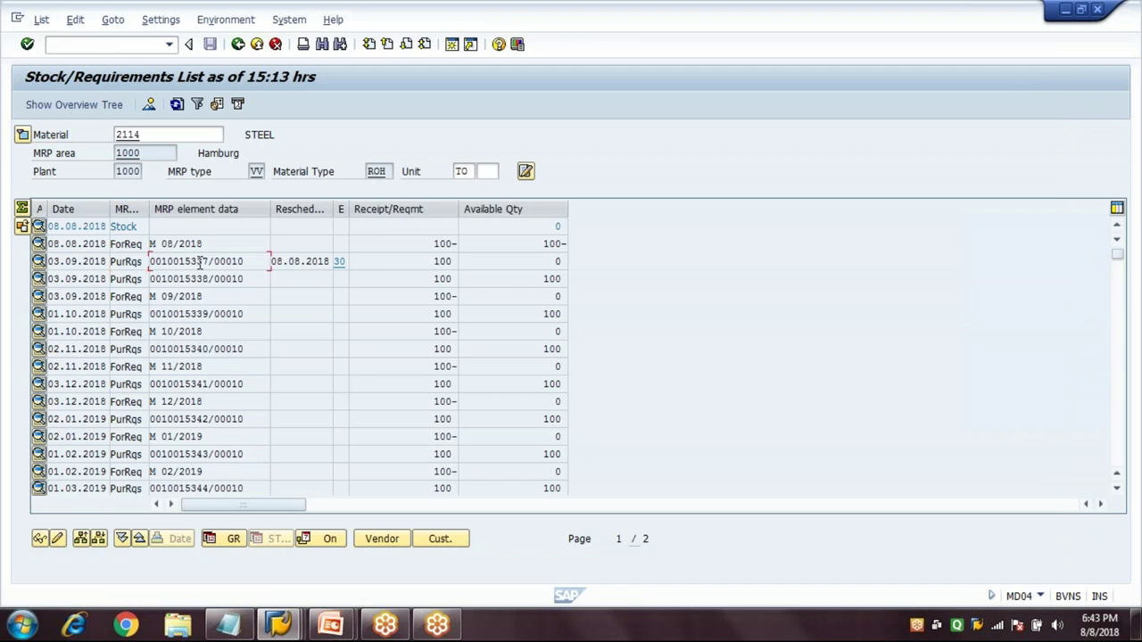
pyautogui.doubleClick(198, 261)
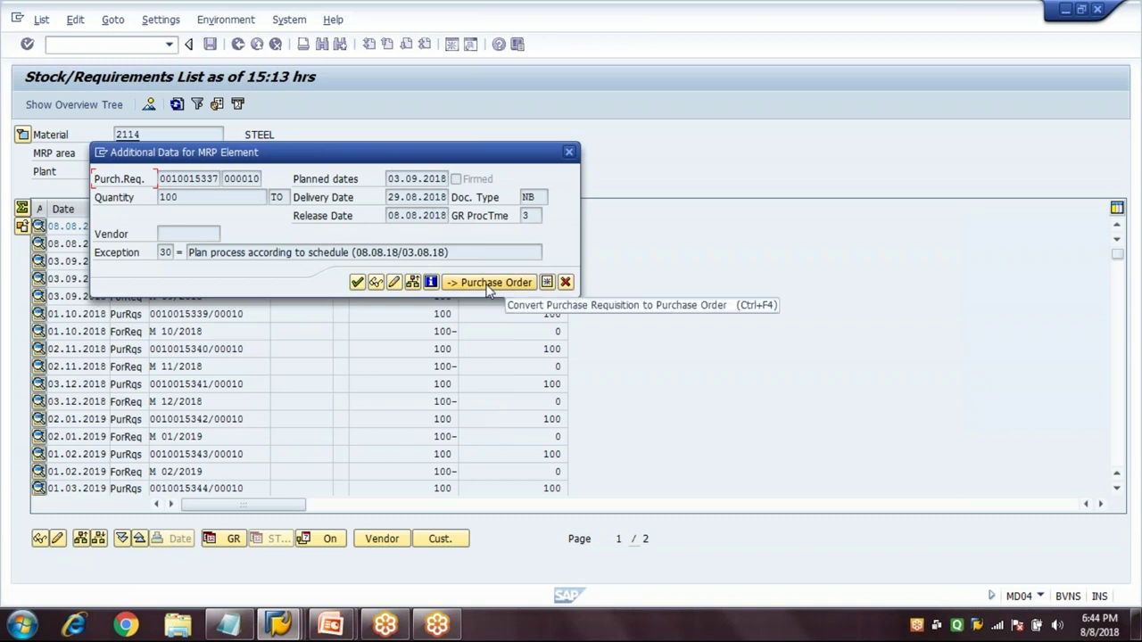
pyautogui.click(566, 282)
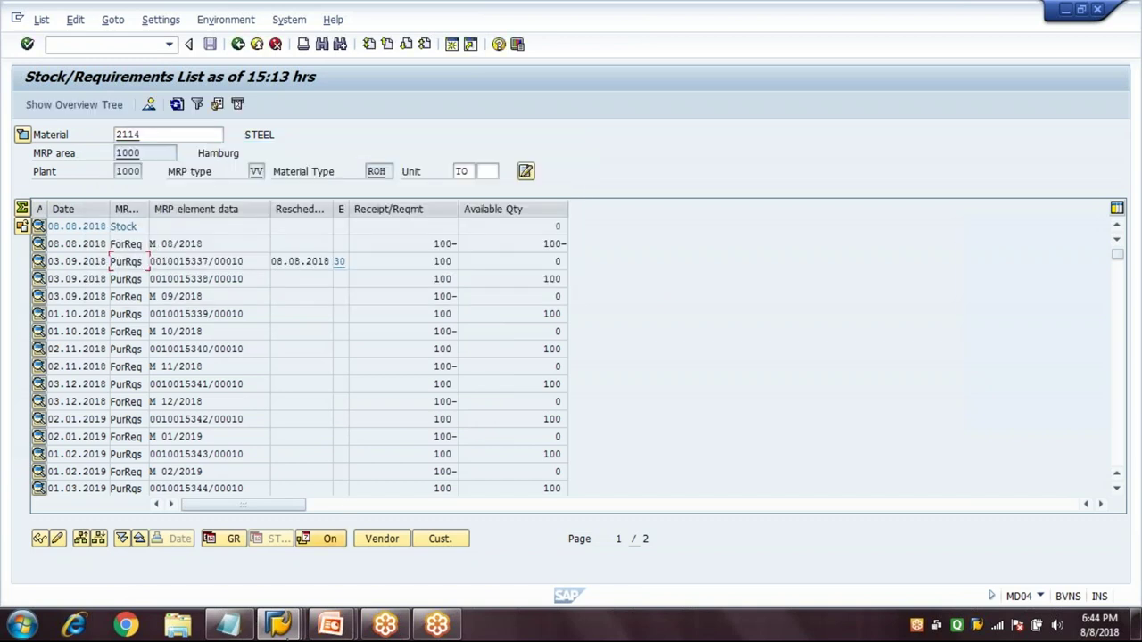
# Step: Start transaction ME21N from the SAP session showing material 2113 and open the purchase requisition selection in the document overview
pyautogui.click(280, 624)
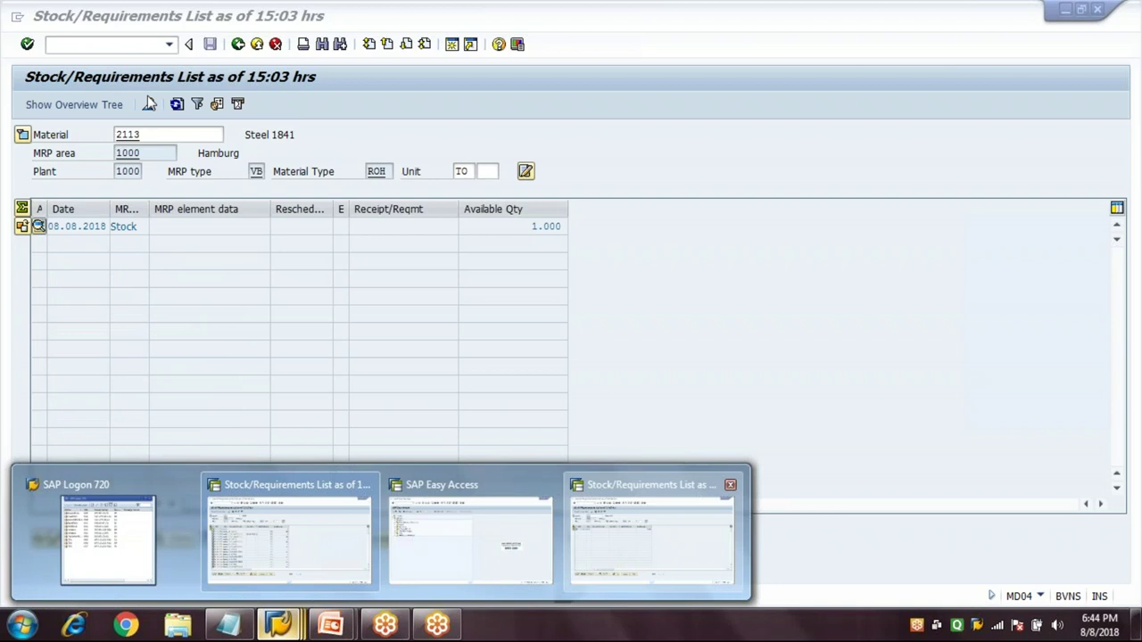
pyautogui.click(602, 558)
pyautogui.write('/NME21N')
pyautogui.press('Return')
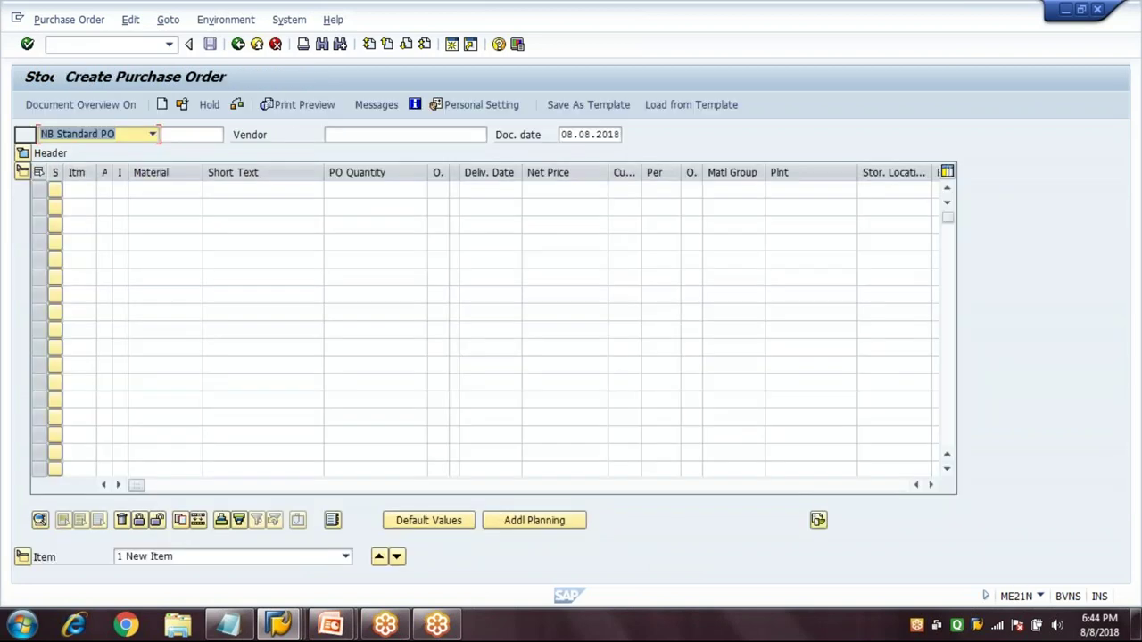
pyautogui.click(70, 105)
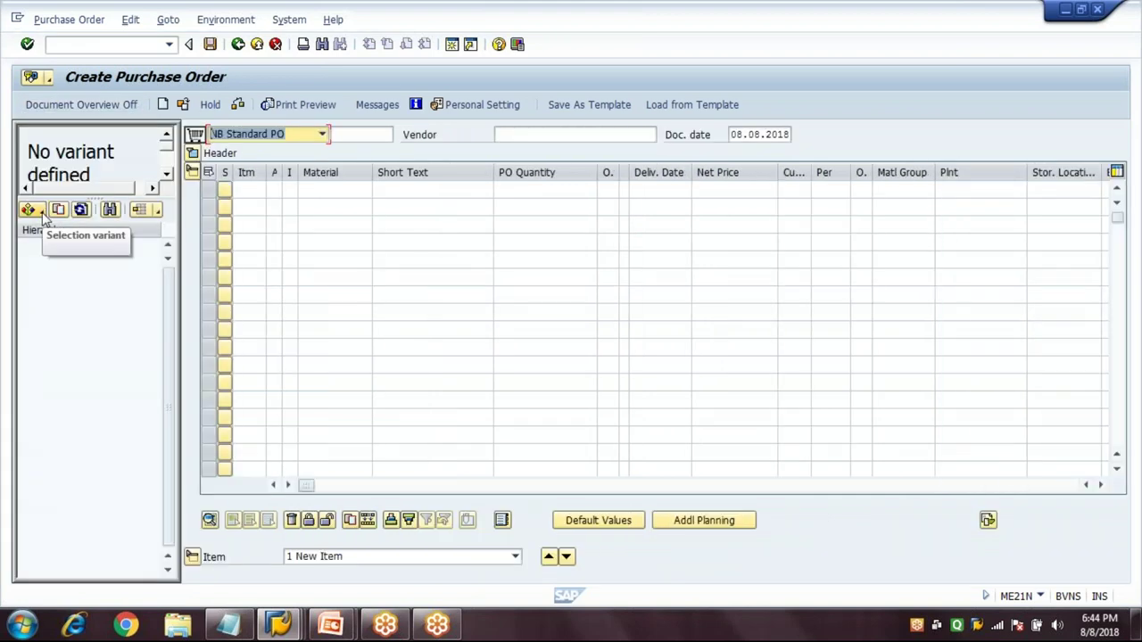
pyautogui.click(42, 213)
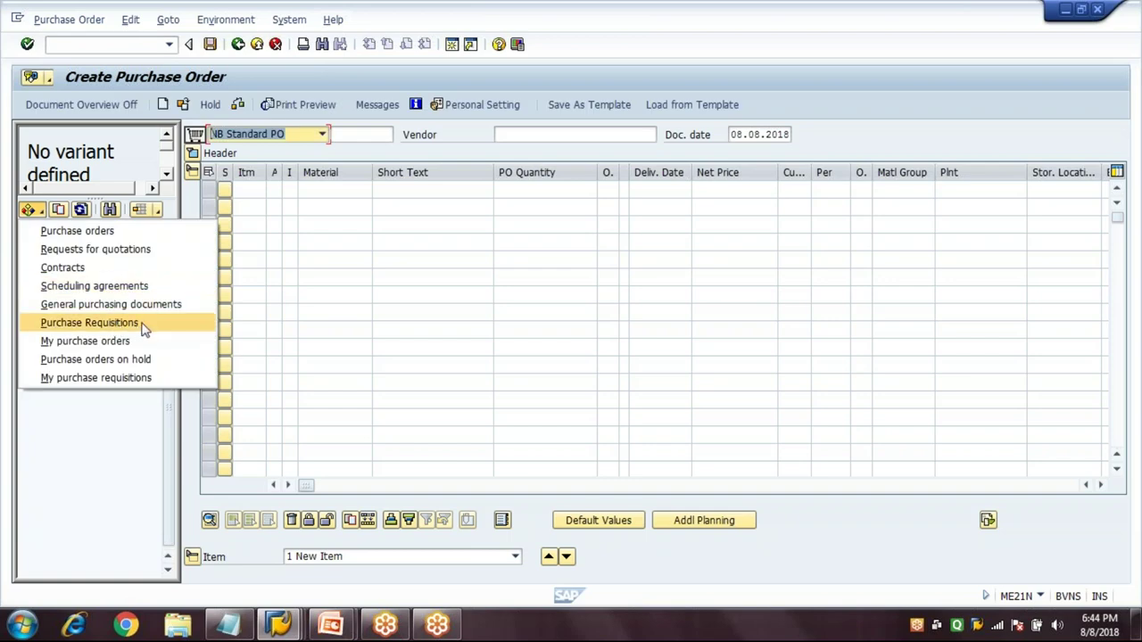
pyautogui.click(89, 323)
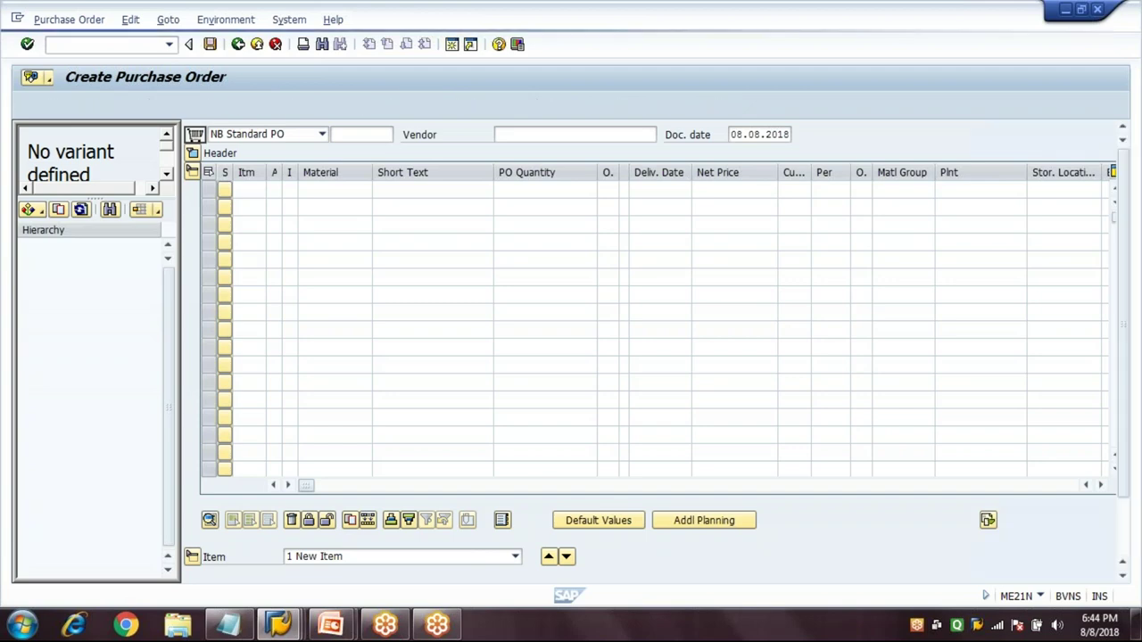
# Step: Clear the purchase requisition number criterion and list the requisitions for material 2114 in plant 1000
pyautogui.press('BackSpace')
pyautogui.press('BackSpace')
pyautogui.press('BackSpace')
pyautogui.press('BackSpace')
pyautogui.press('BackSpace')
pyautogui.press('BackSpace')
pyautogui.press('BackSpace')
pyautogui.press('BackSpace')
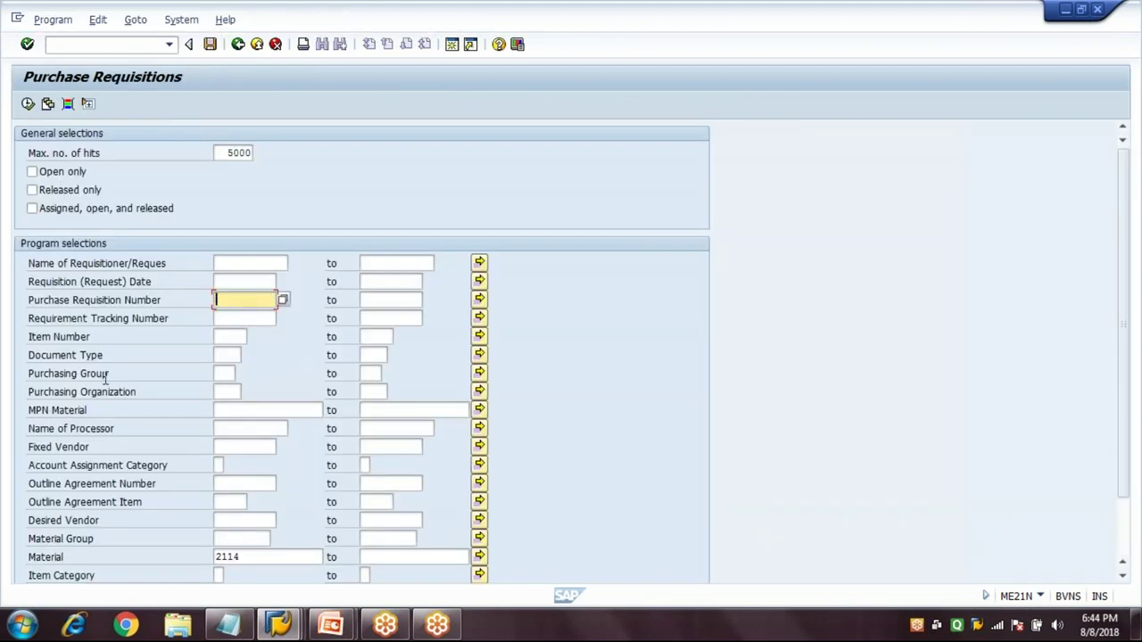
pyautogui.scroll(-3, 106, 379)
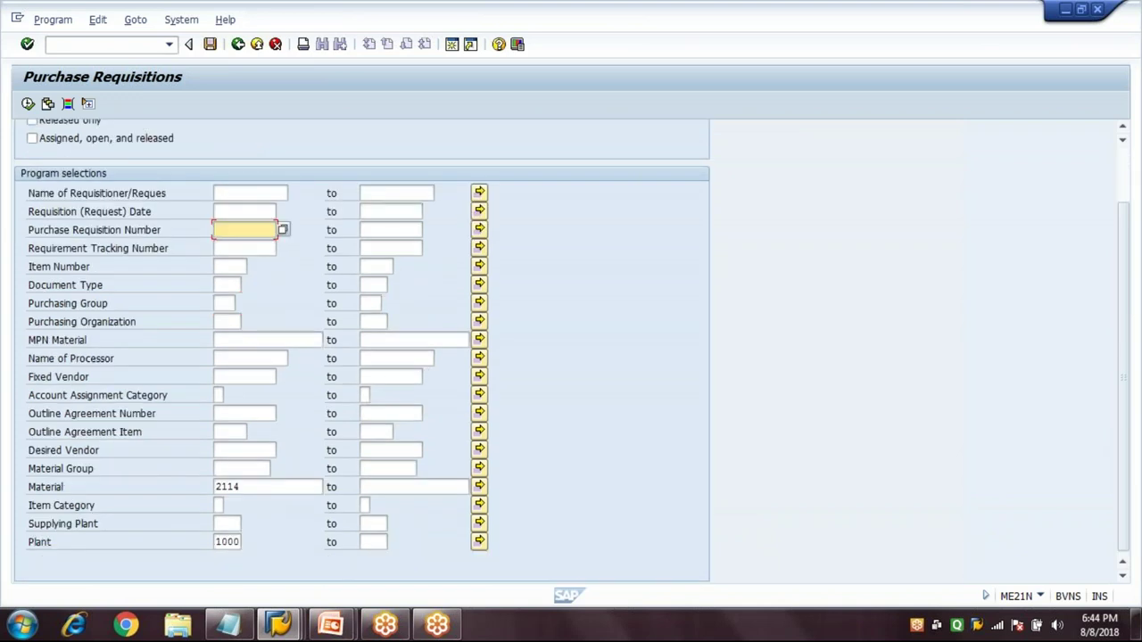
pyautogui.click(228, 487)
pyautogui.click(215, 543)
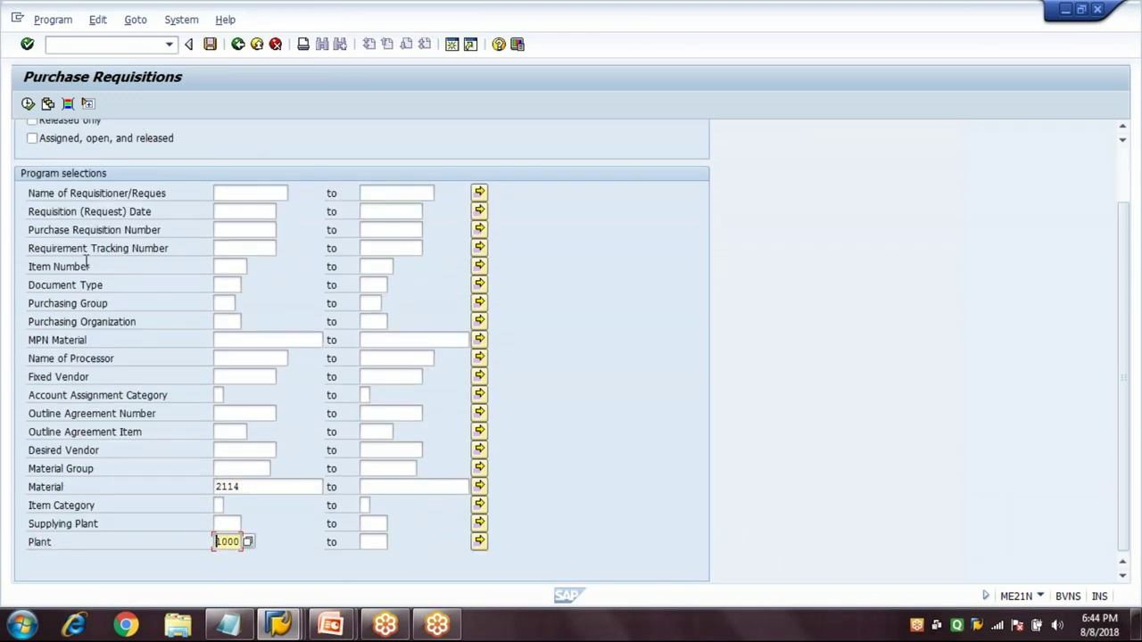
pyautogui.click(27, 103)
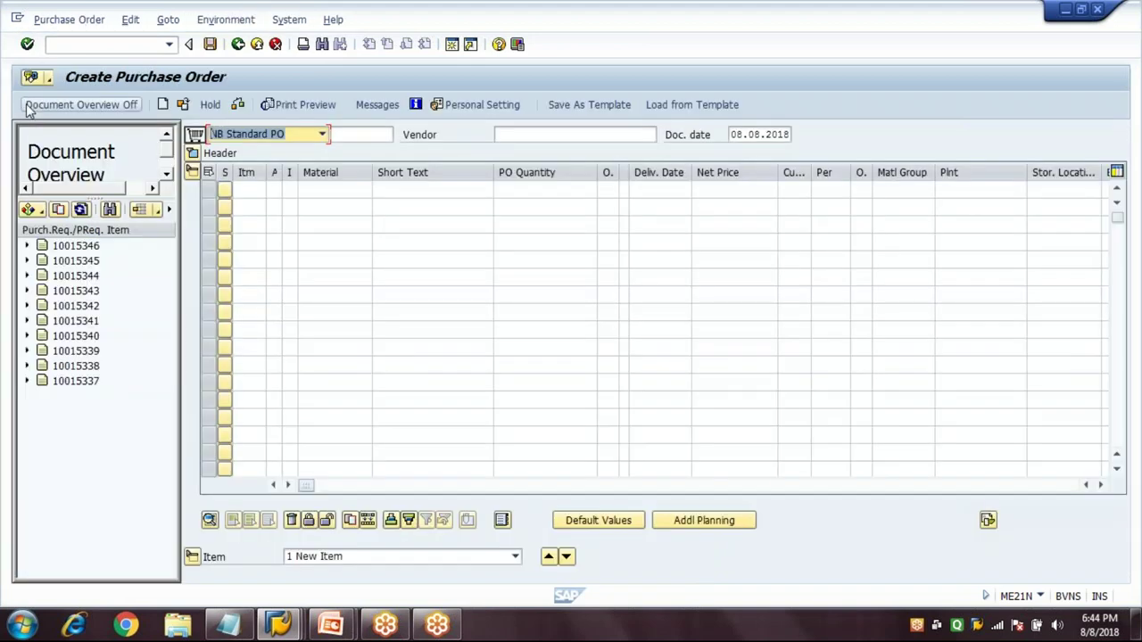
# Step: Adopt every listed purchase requisition for material 2114 into the purchase order one by one, from the lowest number up, and hide the document overview
pyautogui.click(96, 247)
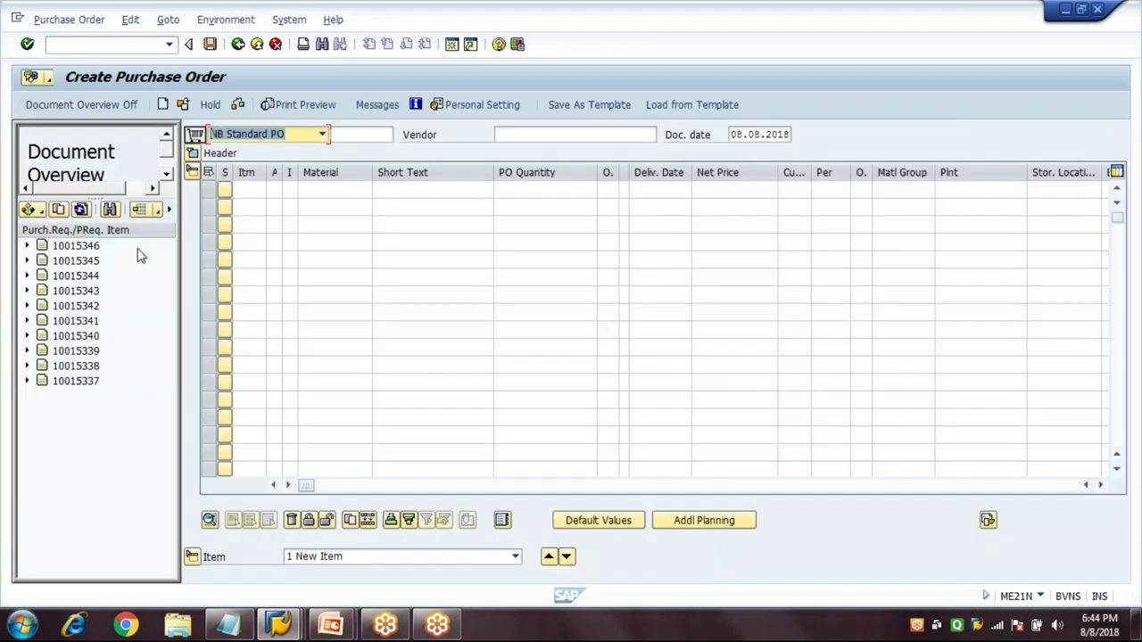
pyautogui.press('End')
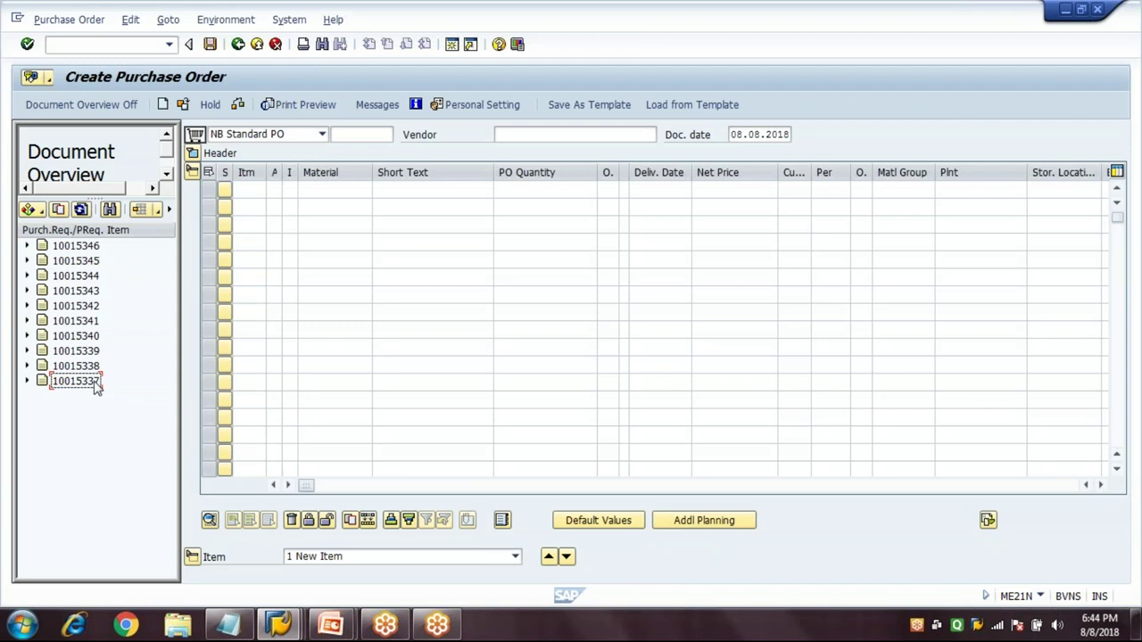
pyautogui.click(94, 383)
pyautogui.click(59, 210)
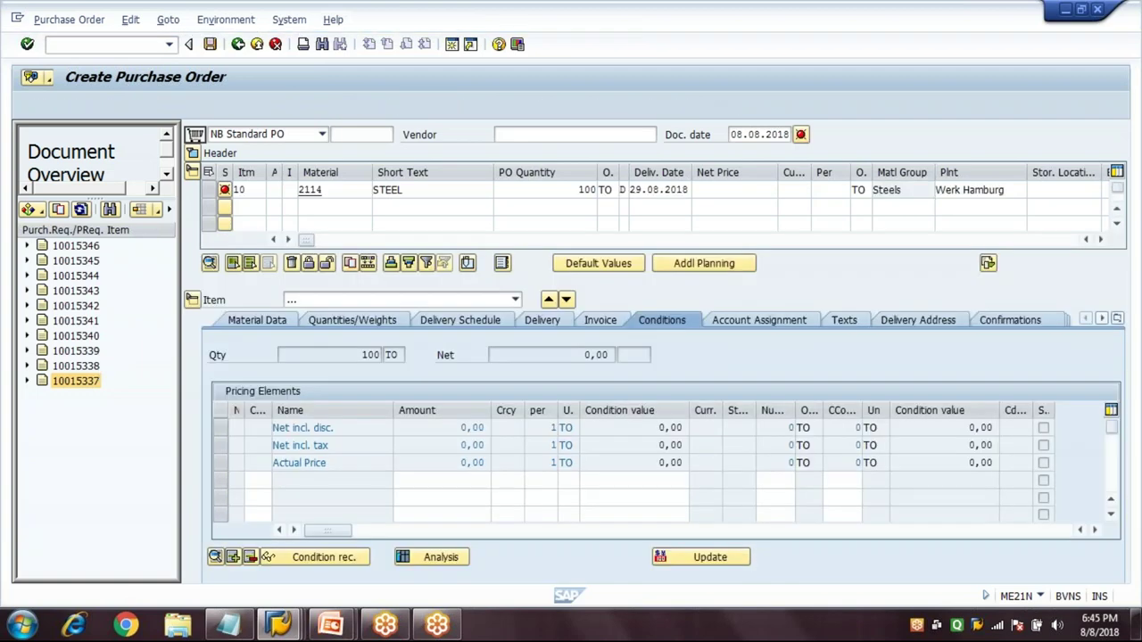
pyautogui.click(76, 366)
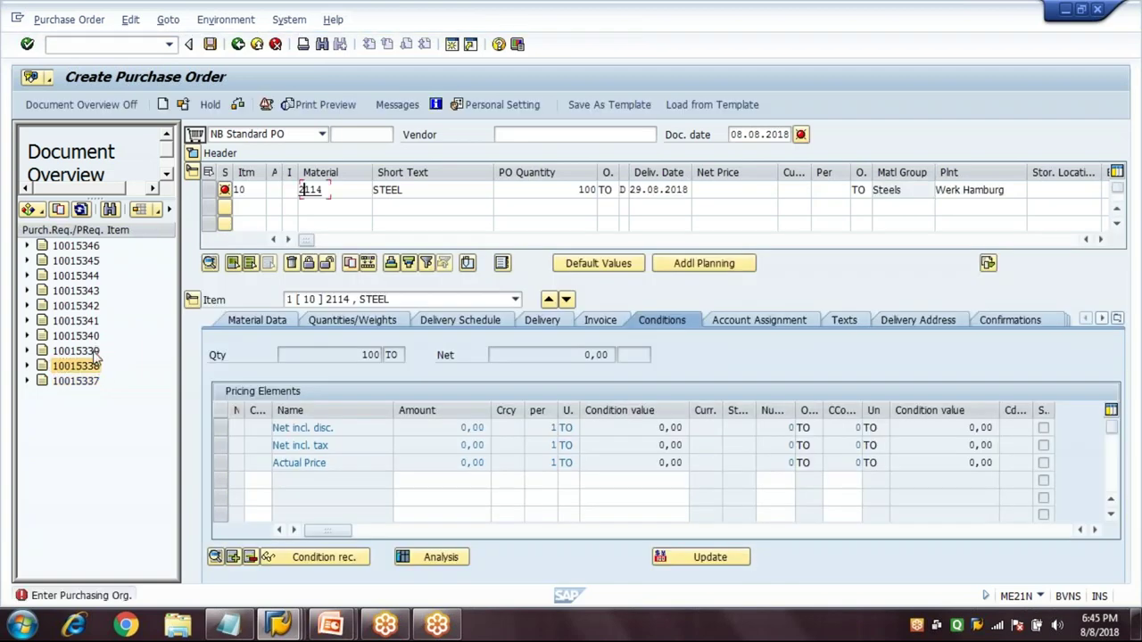
pyautogui.moveTo(96, 355); pyautogui.dragTo(193, 134)
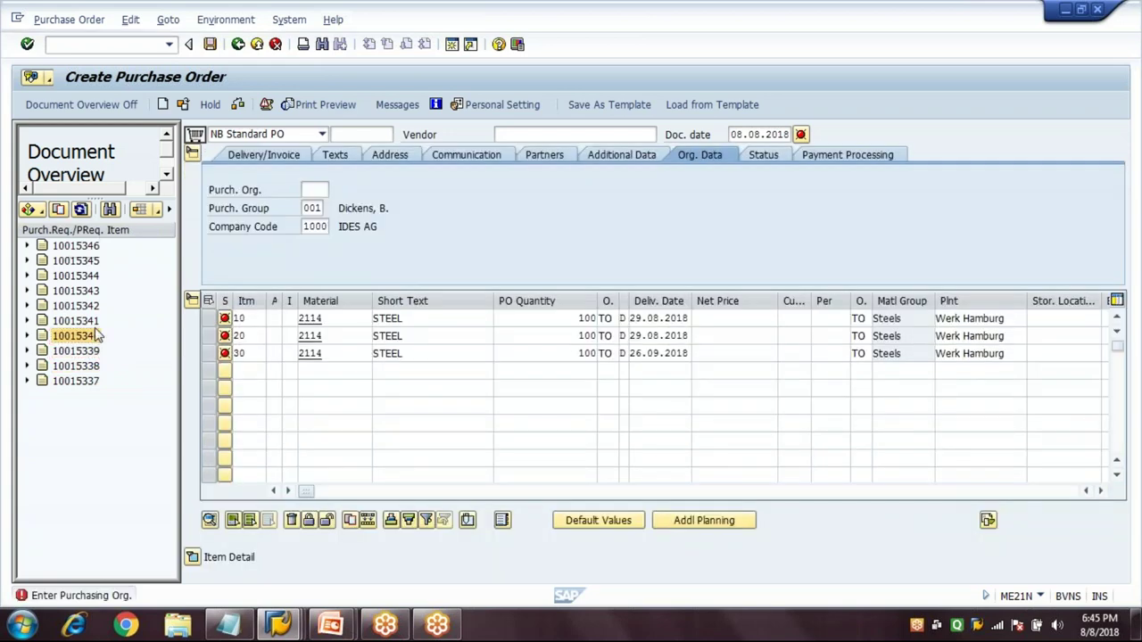
pyautogui.click(59, 211)
pyautogui.click(61, 211)
pyautogui.click(85, 306)
pyautogui.click(58, 210)
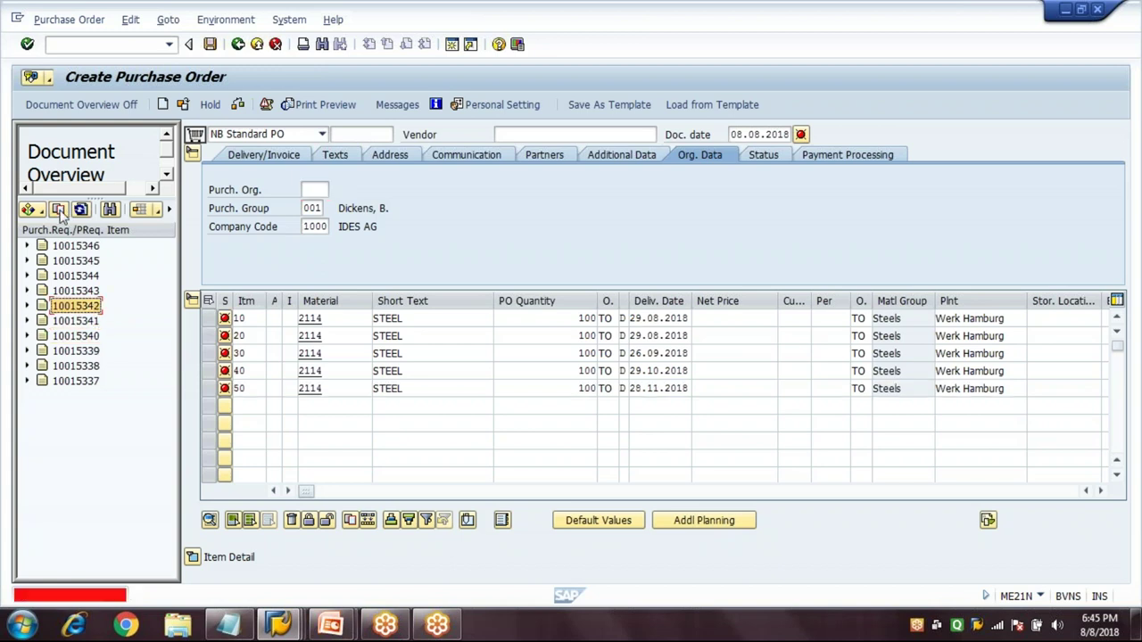
pyautogui.click(76, 291)
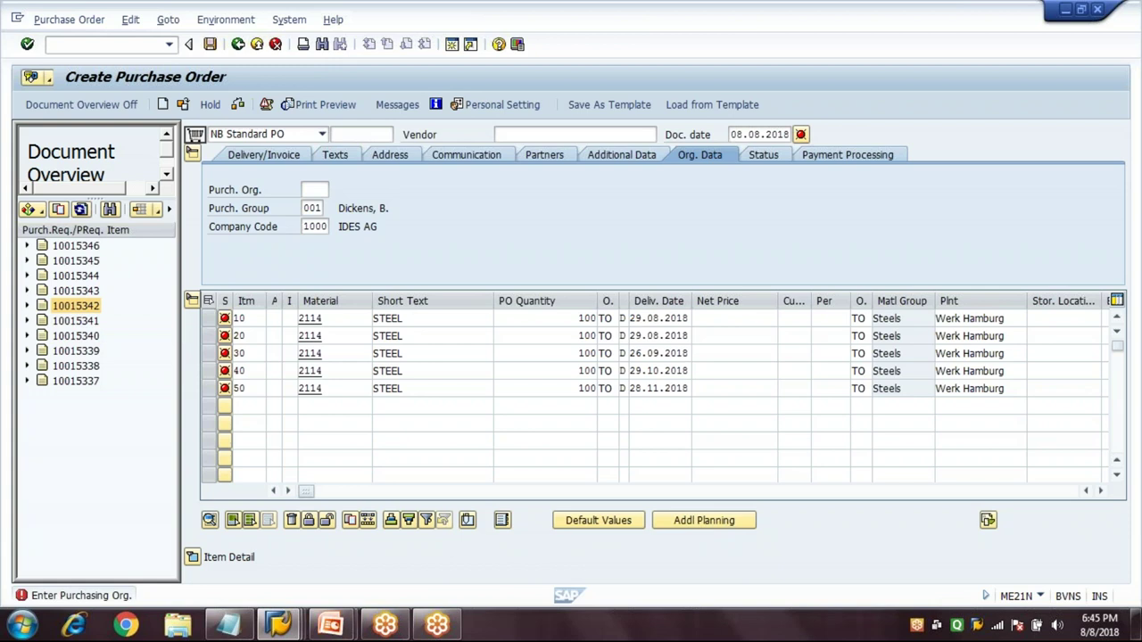
pyautogui.click(59, 211)
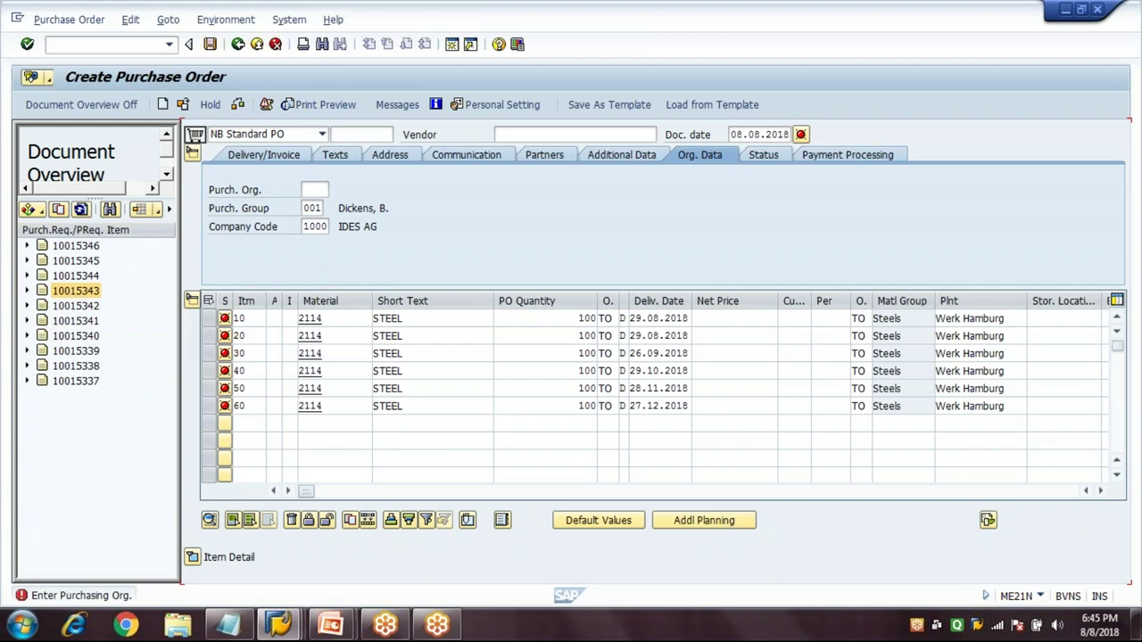
pyautogui.click(76, 261)
pyautogui.click(59, 211)
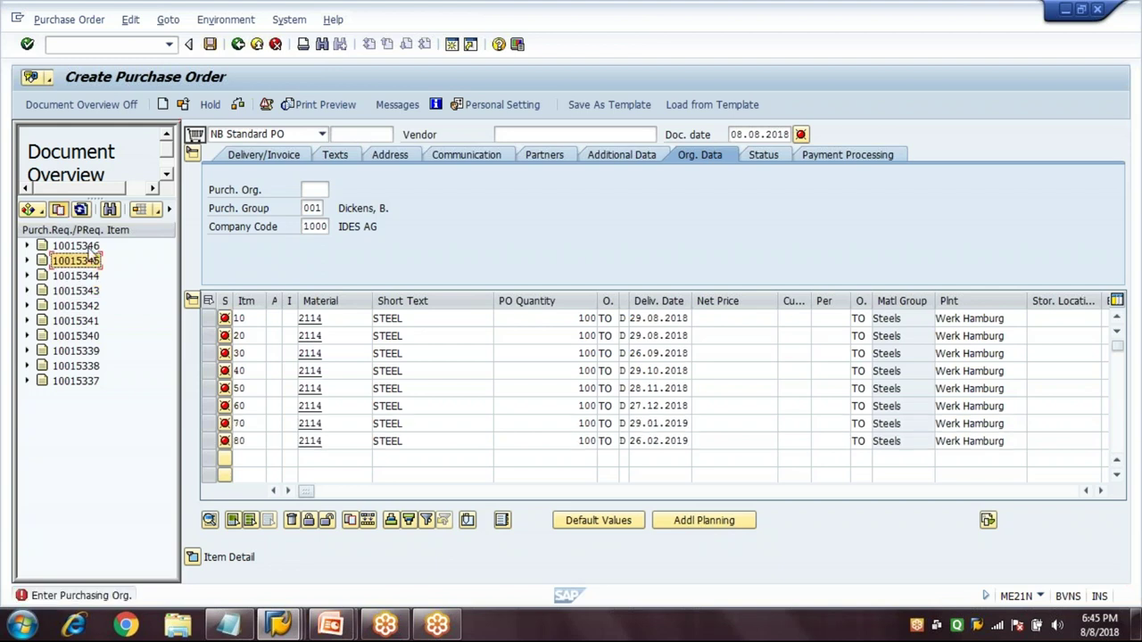
pyautogui.click(76, 247)
pyautogui.click(58, 209)
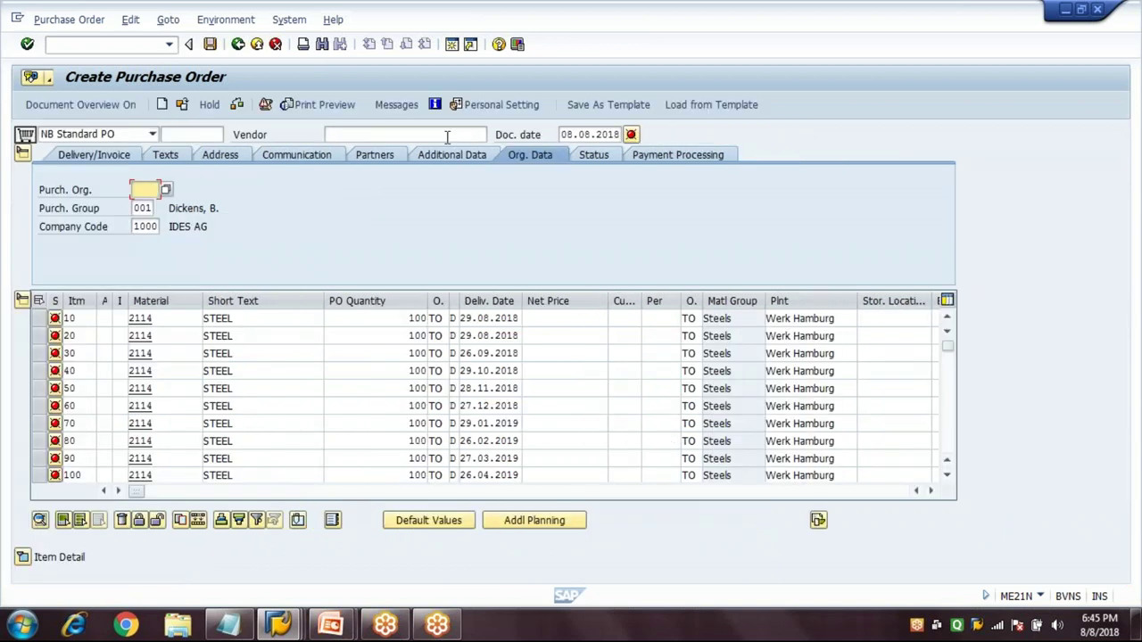
# Step: Enter vendor 1000 and purchasing organization 1000 for the purchase order
pyautogui.click(401, 134)
pyautogui.write('1000')
pyautogui.click(146, 189)
pyautogui.write('1000')
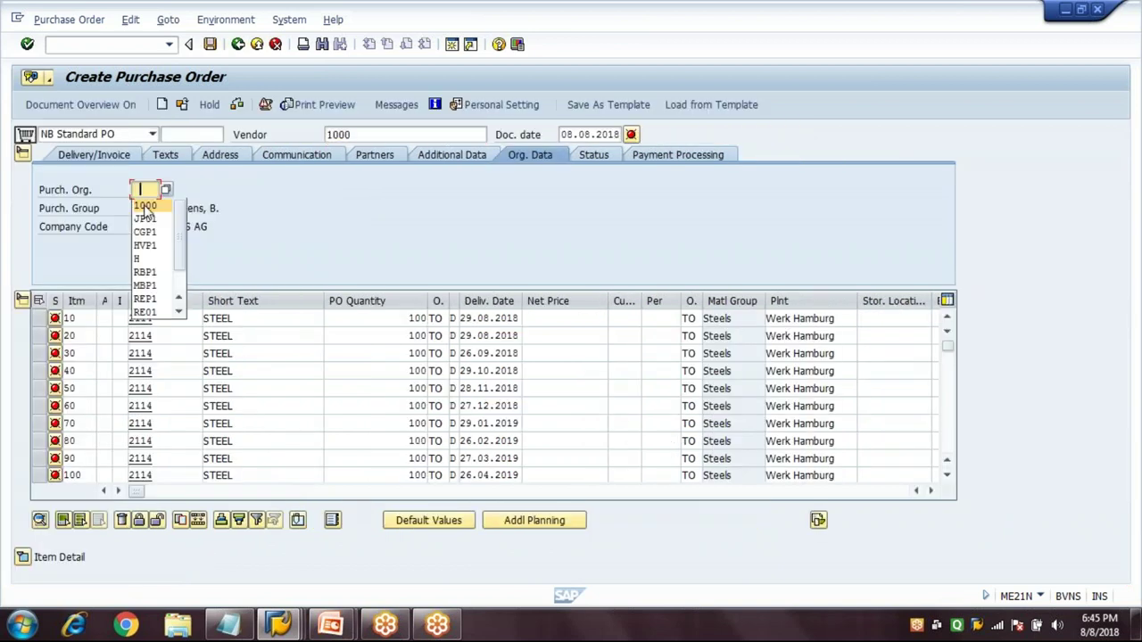
pyautogui.press('Return')
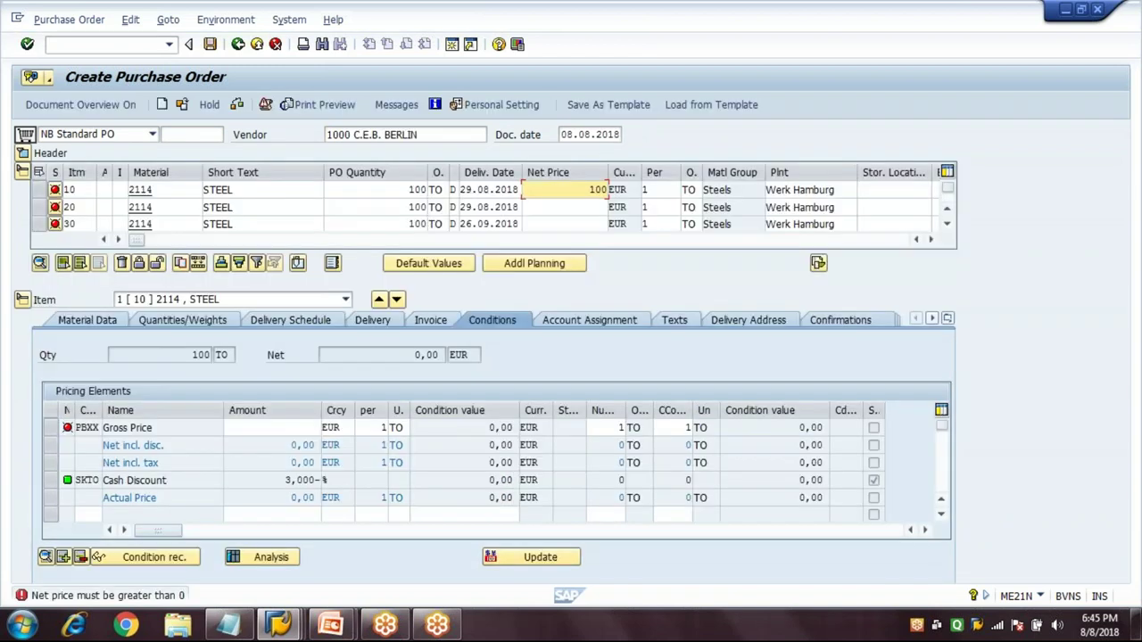
# Step: Collapse the item details and set the net price to 100 EUR for purchase order items 10 to 100
pyautogui.click(22, 300)
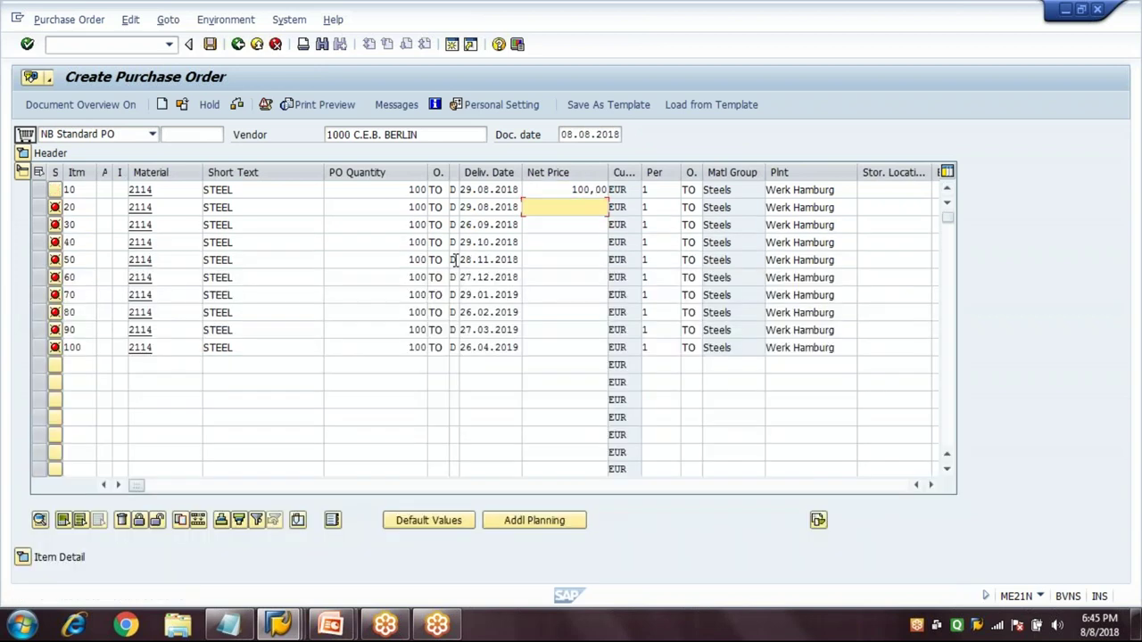
pyautogui.write('100')
pyautogui.press('Down')
pyautogui.write('100')
pyautogui.press('Down')
pyautogui.write('100')
pyautogui.press('Down')
pyautogui.write('100')
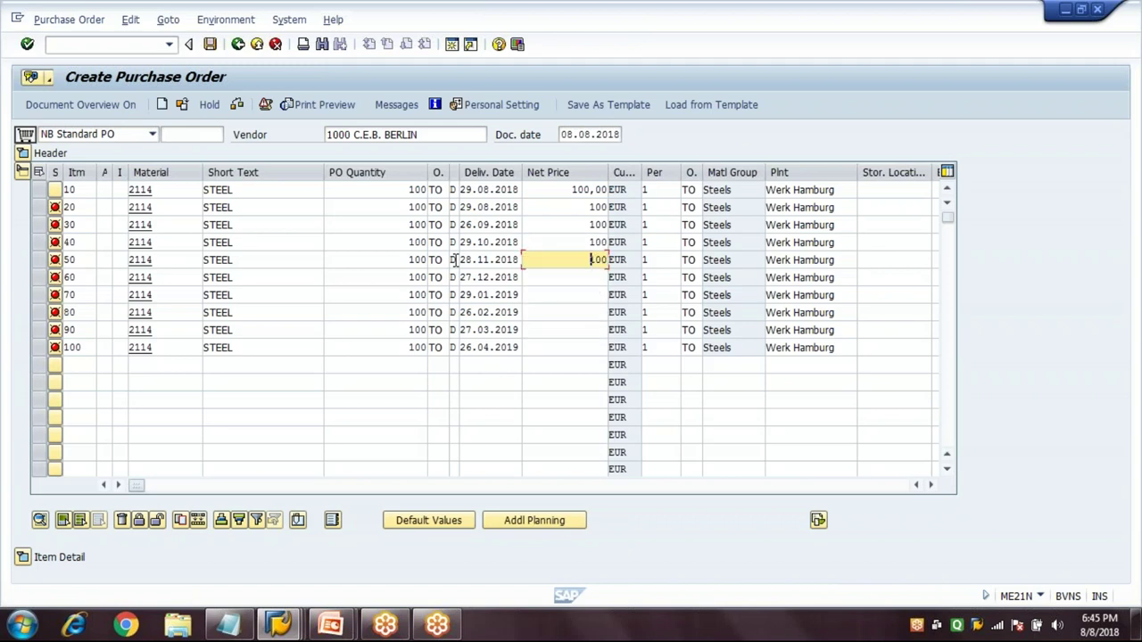
pyautogui.press('Down')
pyautogui.write('100')
pyautogui.press('Down')
pyautogui.write('100')
pyautogui.press('Down')
pyautogui.write('100')
pyautogui.press('Down')
pyautogui.write('100')
pyautogui.press('Down')
pyautogui.press('Return')
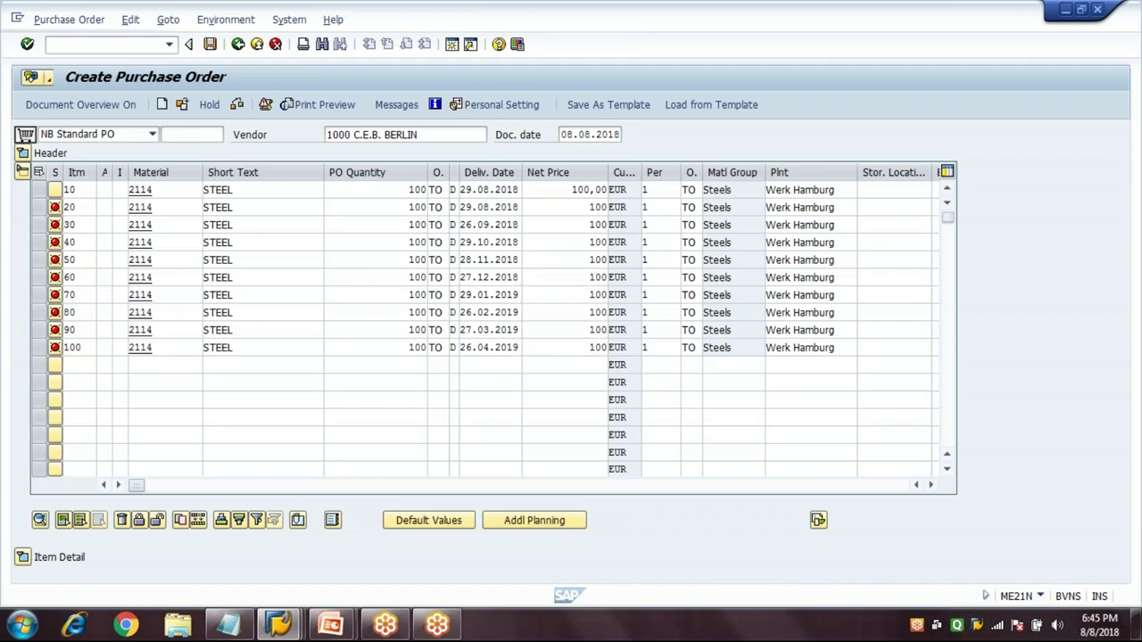
# Step: Set the storage location to 0001 for all purchase order items from 10 to 100
pyautogui.click(892, 189)
pyautogui.write('0001')
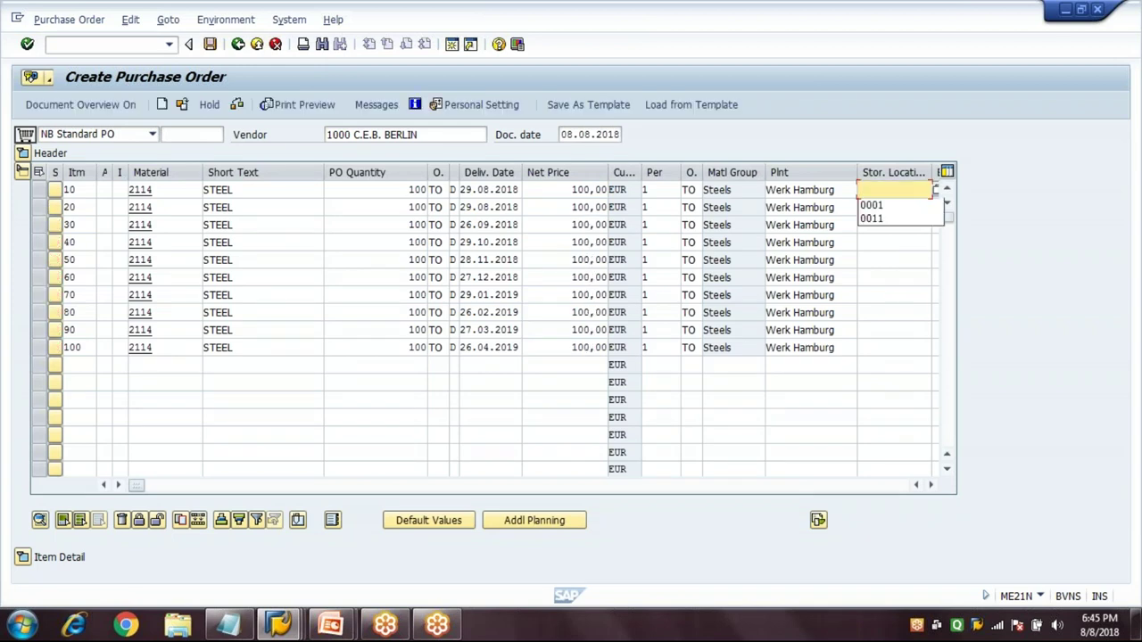
pyautogui.click(892, 207)
pyautogui.write('0001')
pyautogui.click(893, 224)
pyautogui.write('0001')
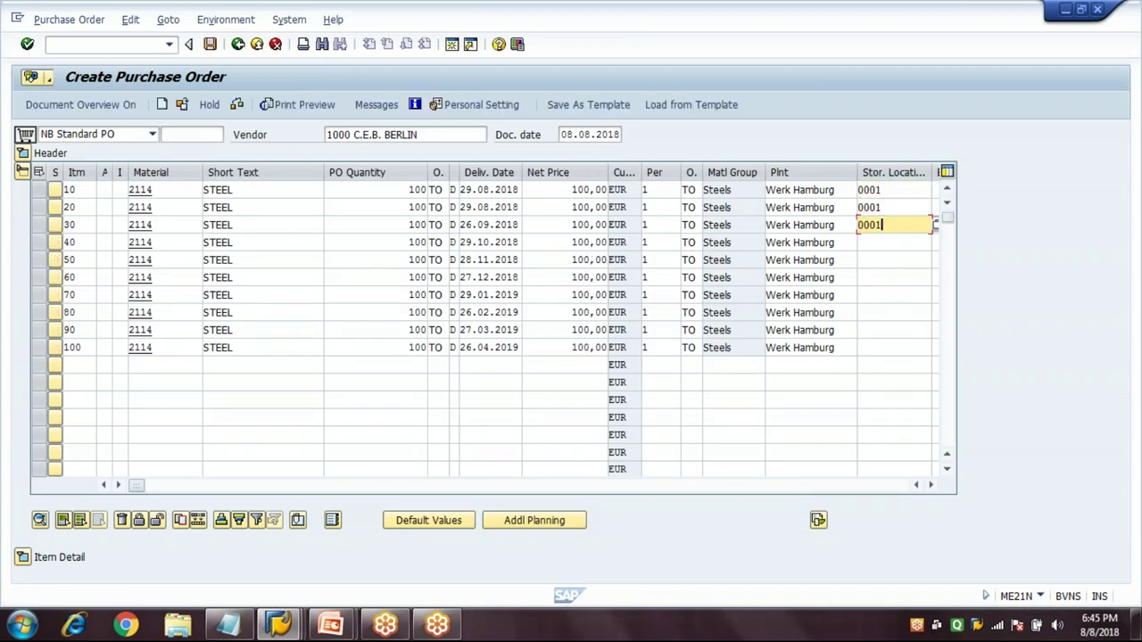
pyautogui.click(893, 242)
pyautogui.write('0001')
pyautogui.click(892, 259)
pyautogui.write('0001')
pyautogui.click(892, 278)
pyautogui.write('0001')
pyautogui.click(893, 295)
pyautogui.write('0001')
pyautogui.click(893, 313)
pyautogui.write('0001')
pyautogui.click(892, 329)
pyautogui.write('0001')
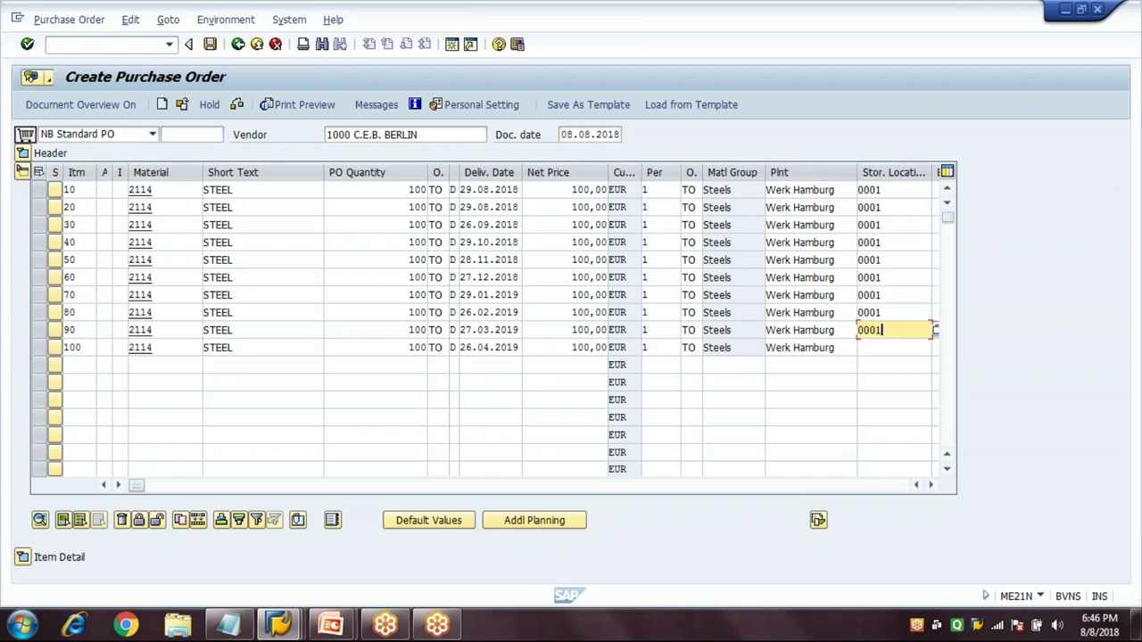
pyautogui.click(893, 347)
pyautogui.write('0001')
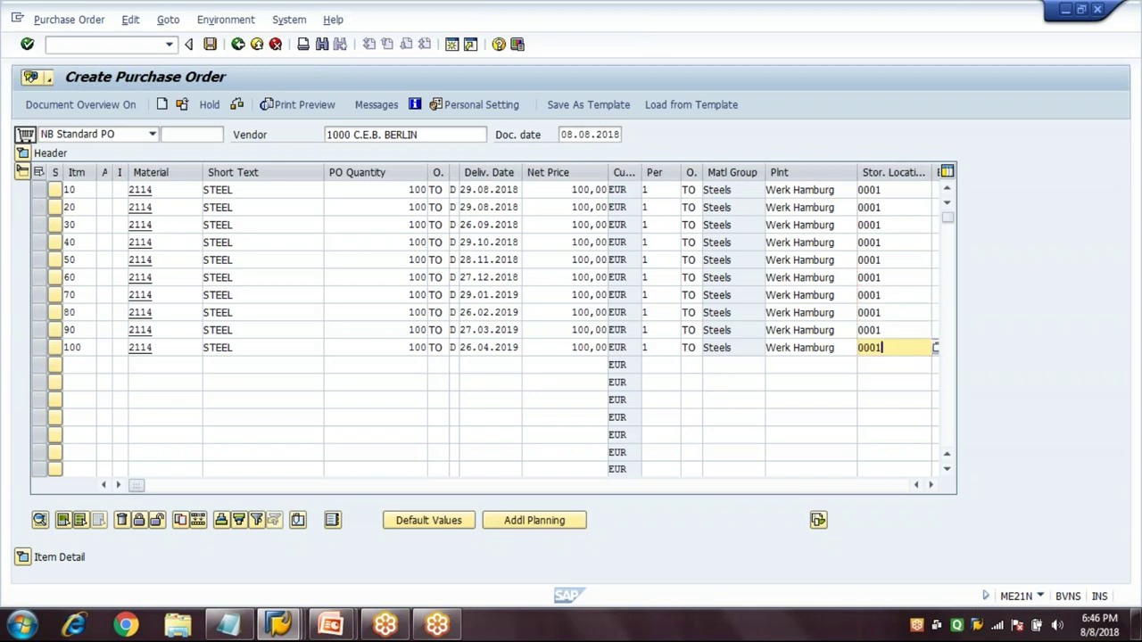
pyautogui.press('Return')
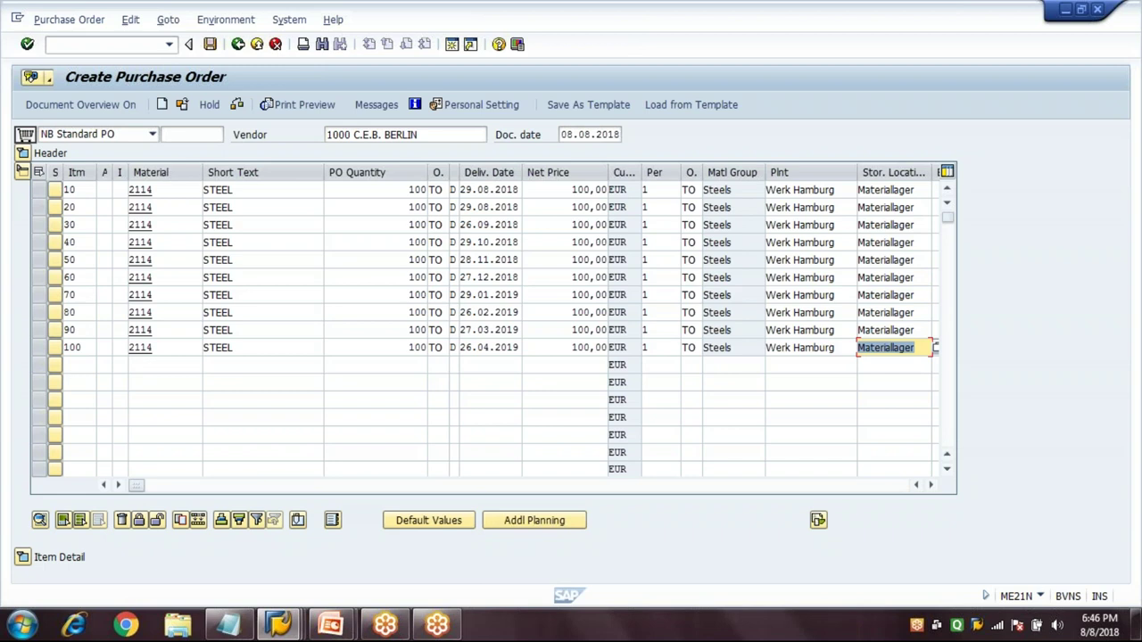
# Step: Widen and select the Purchase Req. column in the item overview to check the requisition reference of each item
pyautogui.click(403, 486)
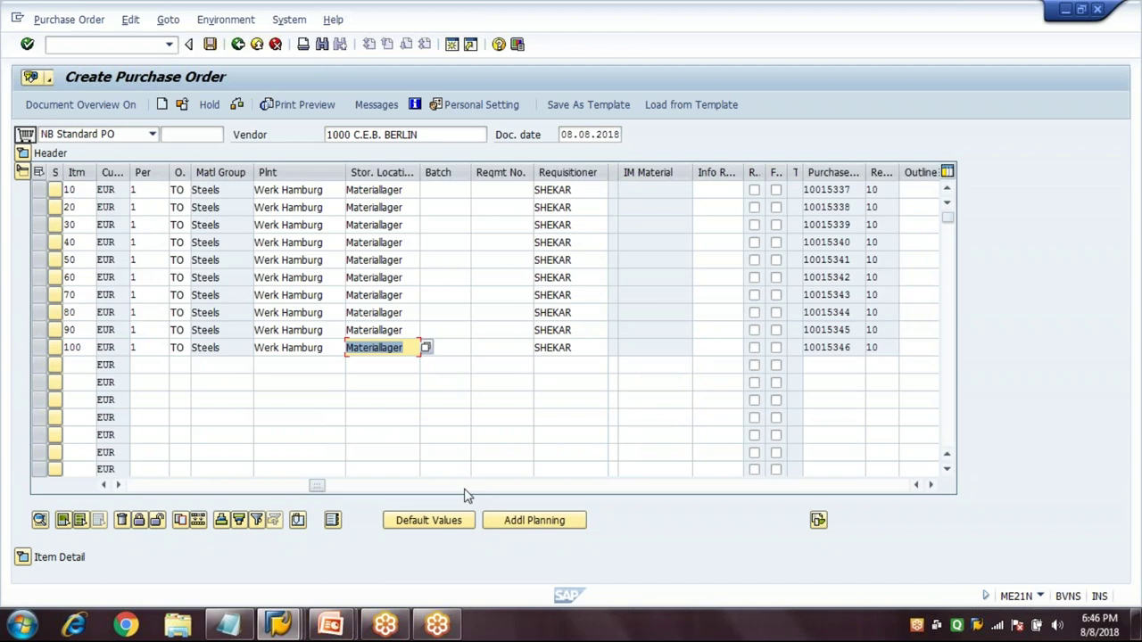
pyautogui.click(464, 487)
pyautogui.moveTo(496, 172); pyautogui.dragTo(492, 173)
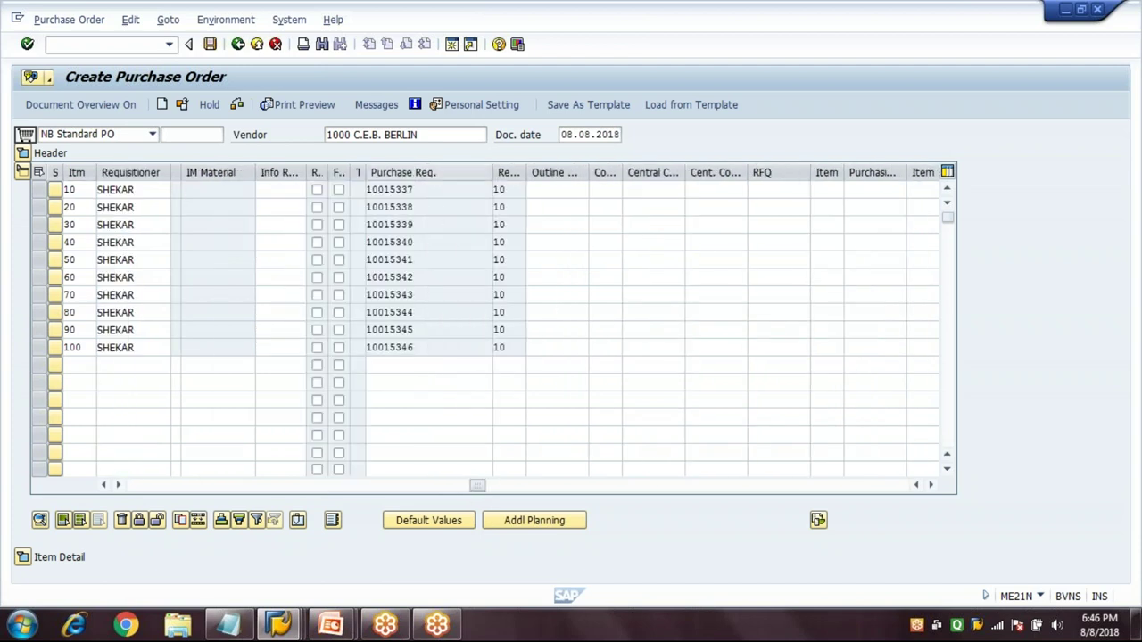
pyautogui.click(446, 173)
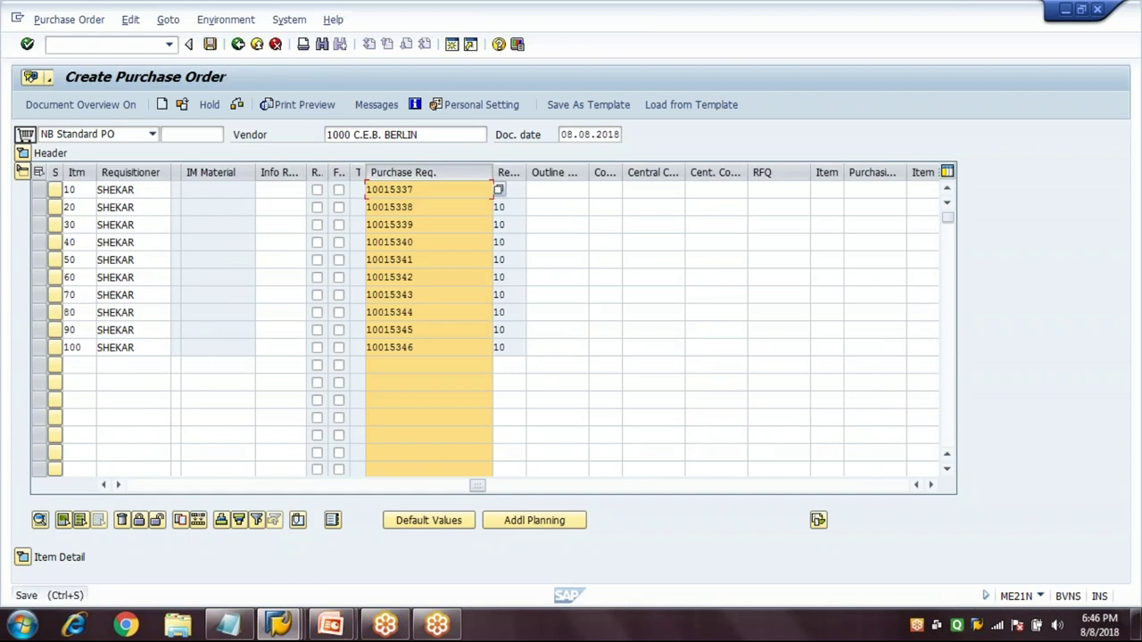
# Step: Save the purchase order and refresh the stock/requirements list of material 2114 to check the purchase order reference of the first receipt
pyautogui.click(210, 44)
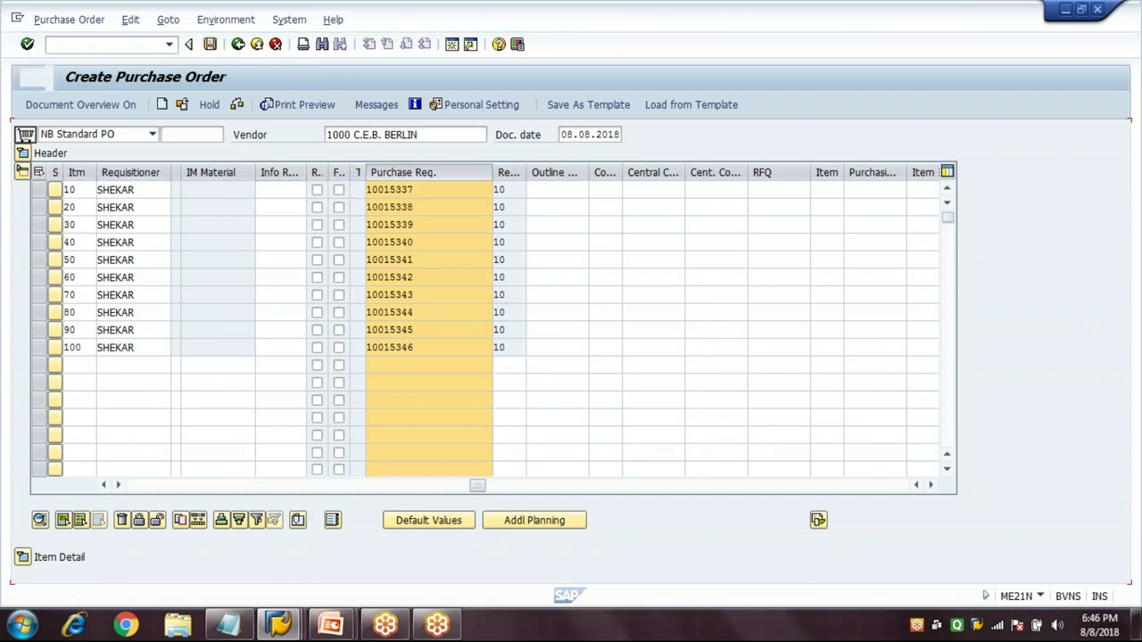
pyautogui.click(278, 624)
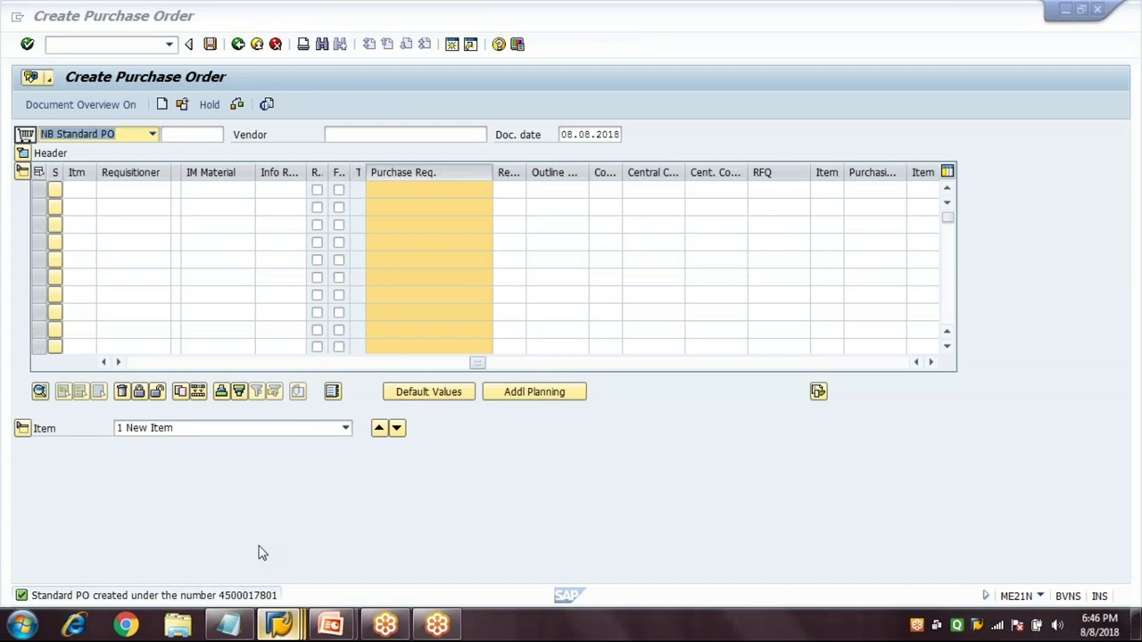
pyautogui.moveTo(278, 624)
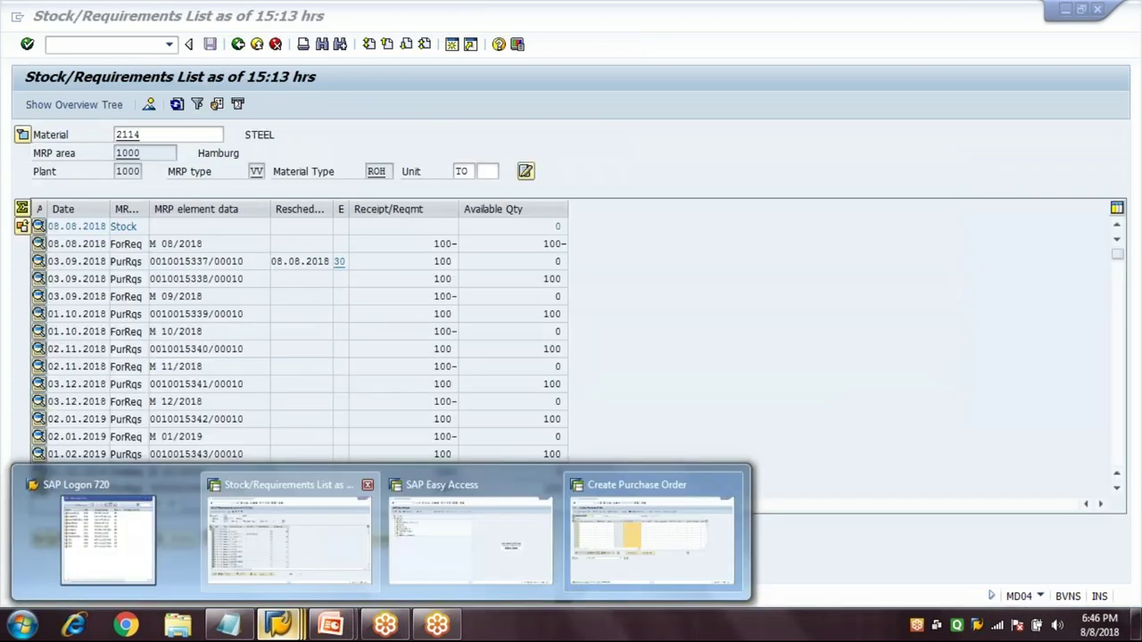
pyautogui.click(296, 505)
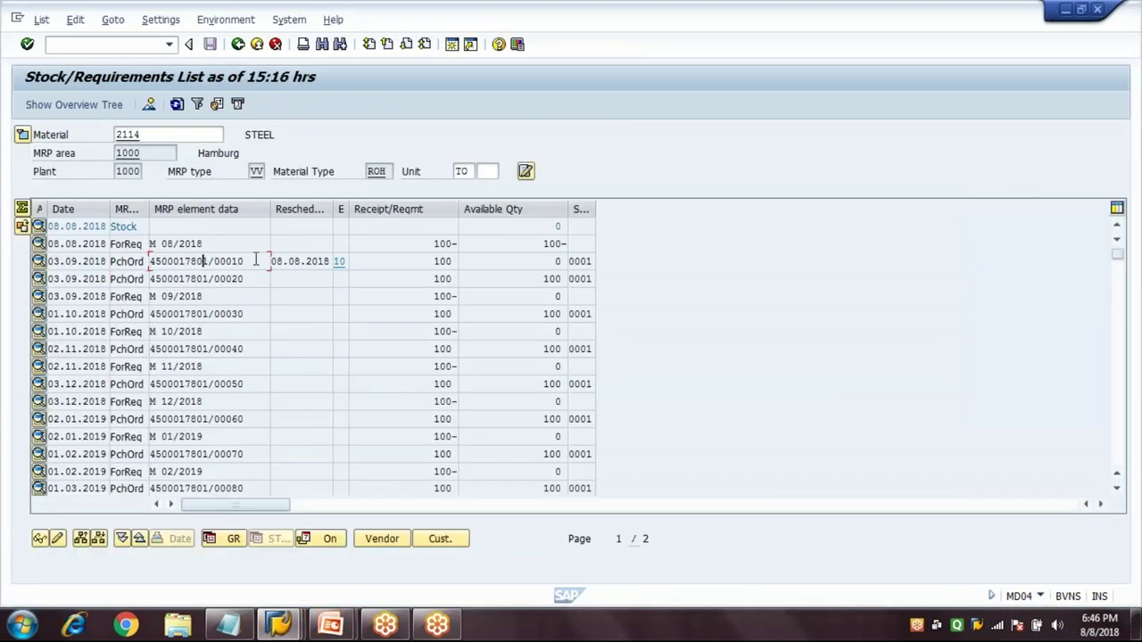
pyautogui.moveTo(251, 260); pyautogui.dragTo(82, 272)
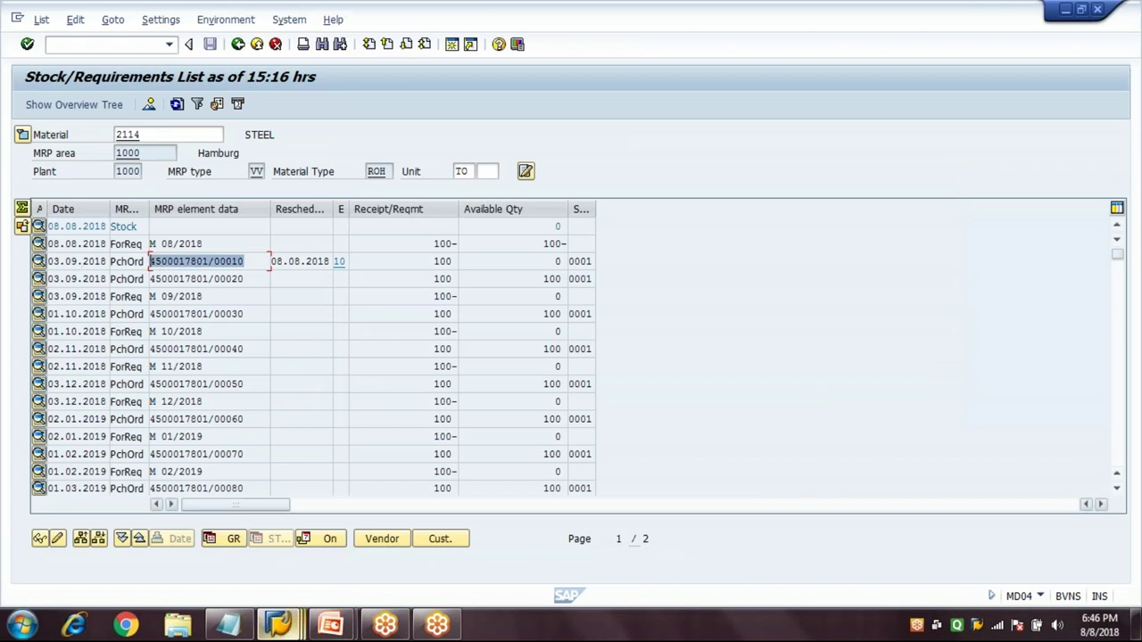
# Step: Open transaction MIGO from the purchase order session and load the new purchase order for a 101 goods receipt in plant 1000
pyautogui.moveTo(278, 625)
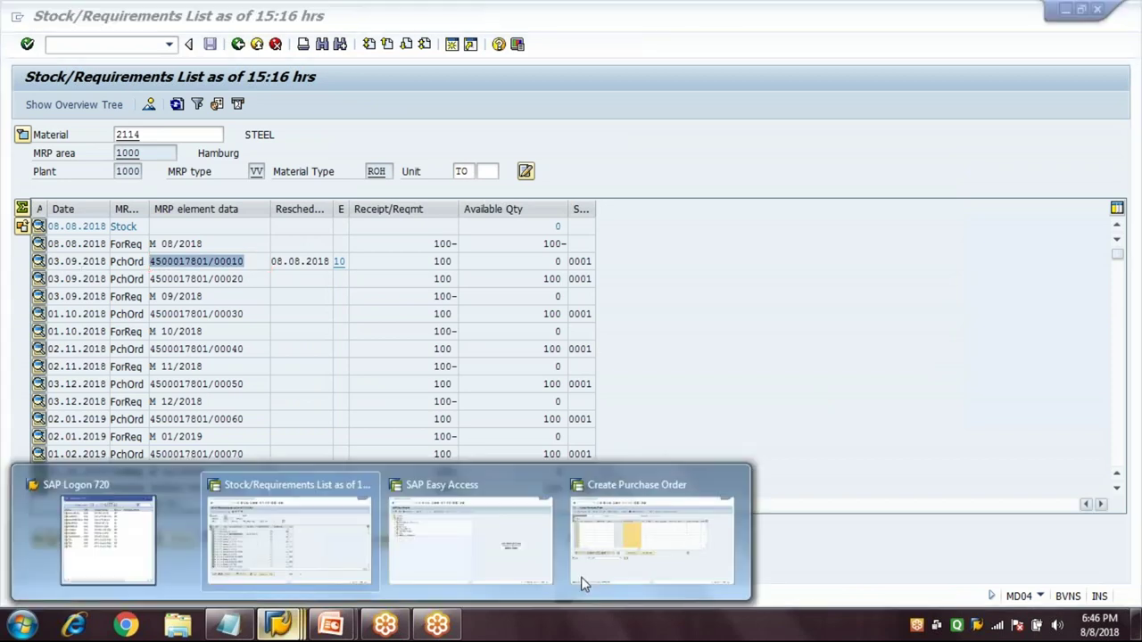
pyautogui.click(584, 584)
pyautogui.write('/NMIGO')
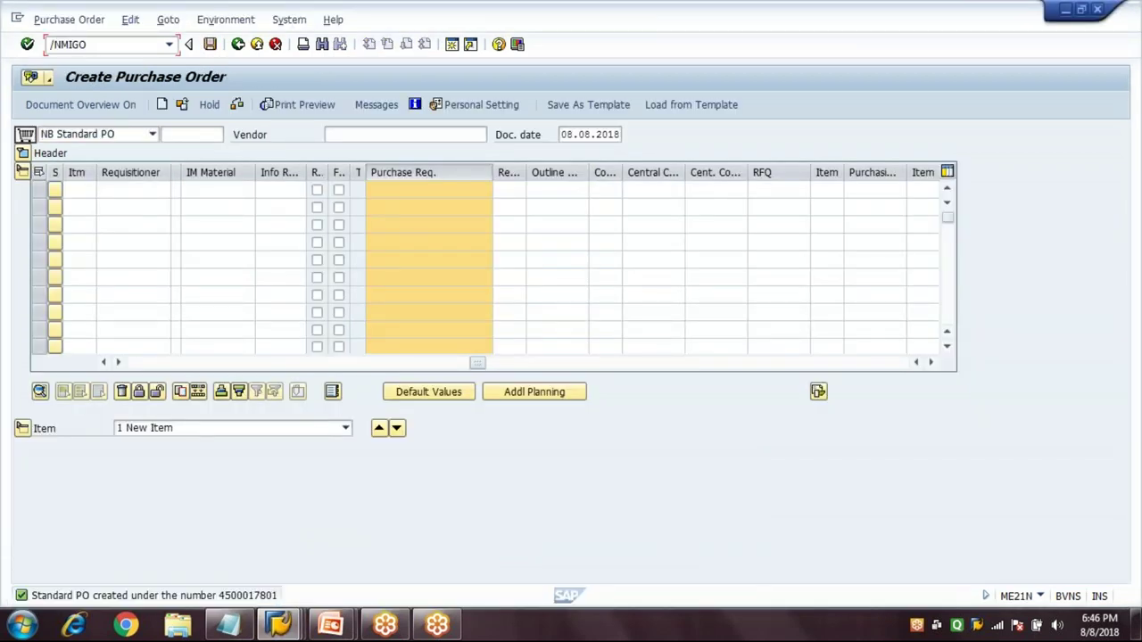
pyautogui.press('Return')
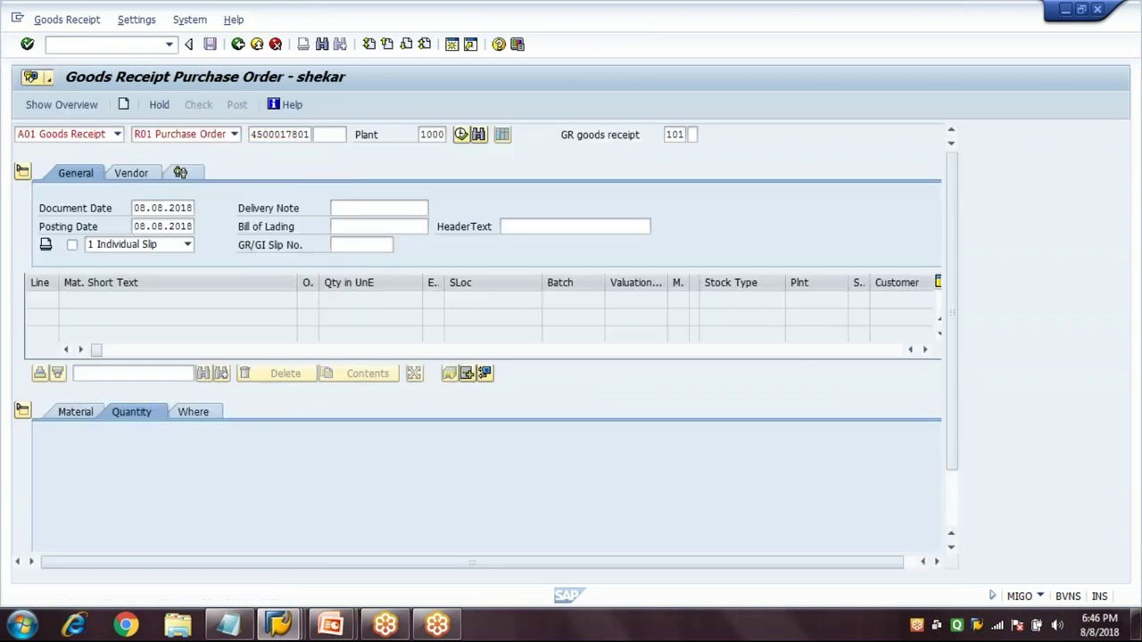
pyautogui.press('Return')
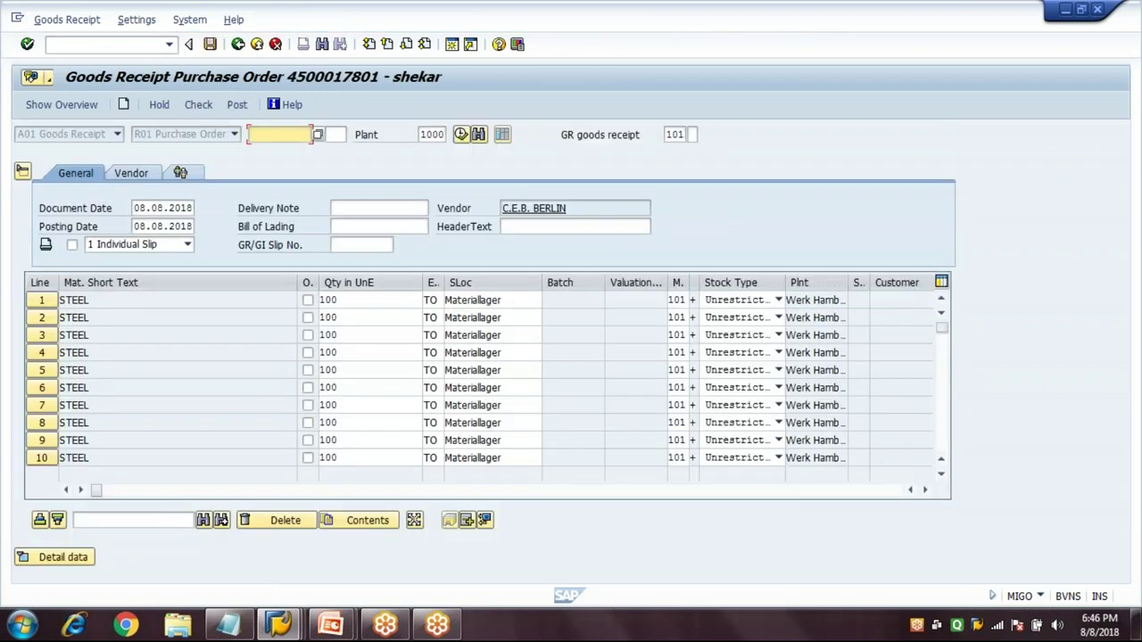
# Step: Widen the OK column, mark all ten STEEL lines as OK and post the goods receipt
pyautogui.moveTo(362, 282)
pyautogui.mouseDown()
pyautogui.moveTo(397, 282)
pyautogui.moveTo(357, 282)
pyautogui.mouseUp()
pyautogui.click(325, 300)
pyautogui.click(325, 318)
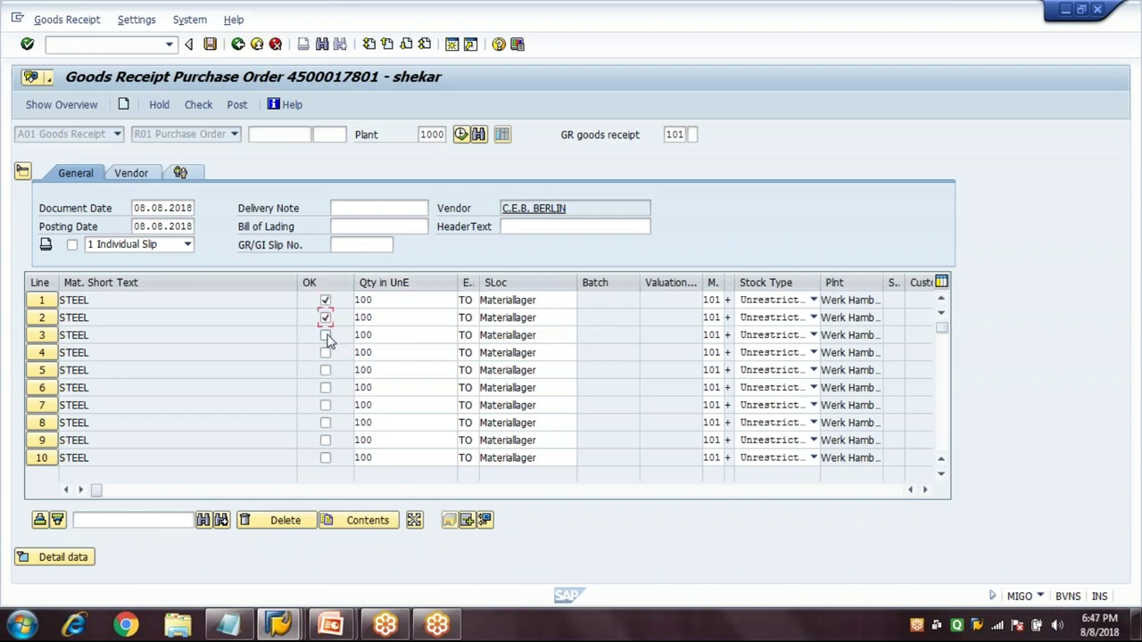
pyautogui.click(325, 336)
pyautogui.click(325, 353)
pyautogui.click(325, 370)
pyautogui.click(325, 387)
pyautogui.click(325, 405)
pyautogui.click(324, 423)
pyautogui.click(325, 440)
pyautogui.click(325, 458)
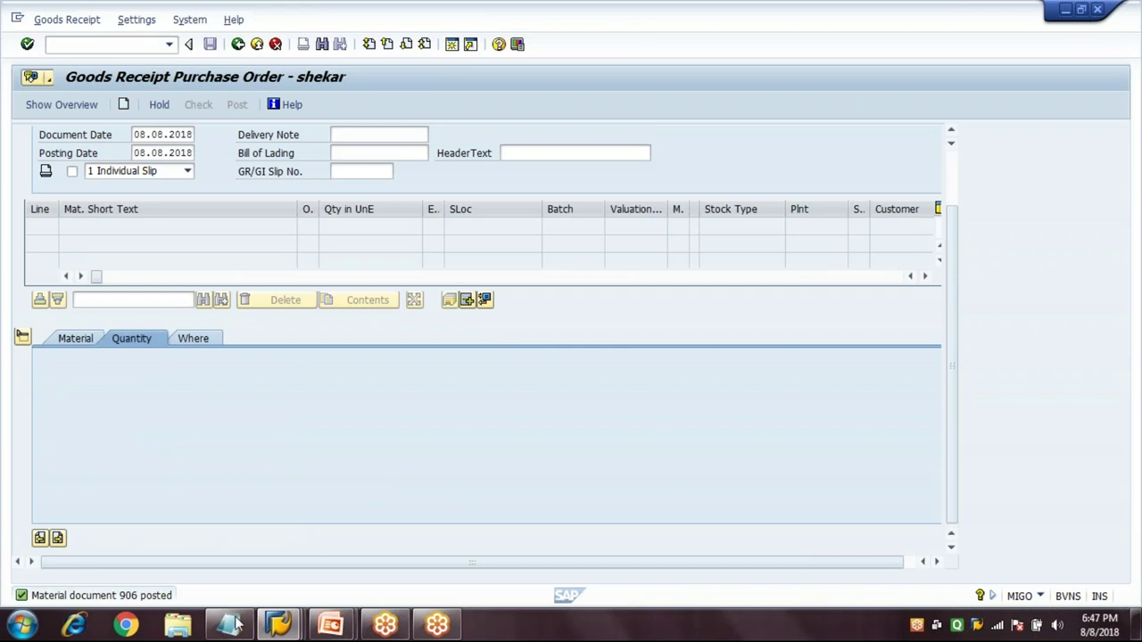
# Step: Refresh the stock/requirements list of material 2114, check the available stock quantity, and return to the SAP Easy Access screen
pyautogui.click(277, 624)
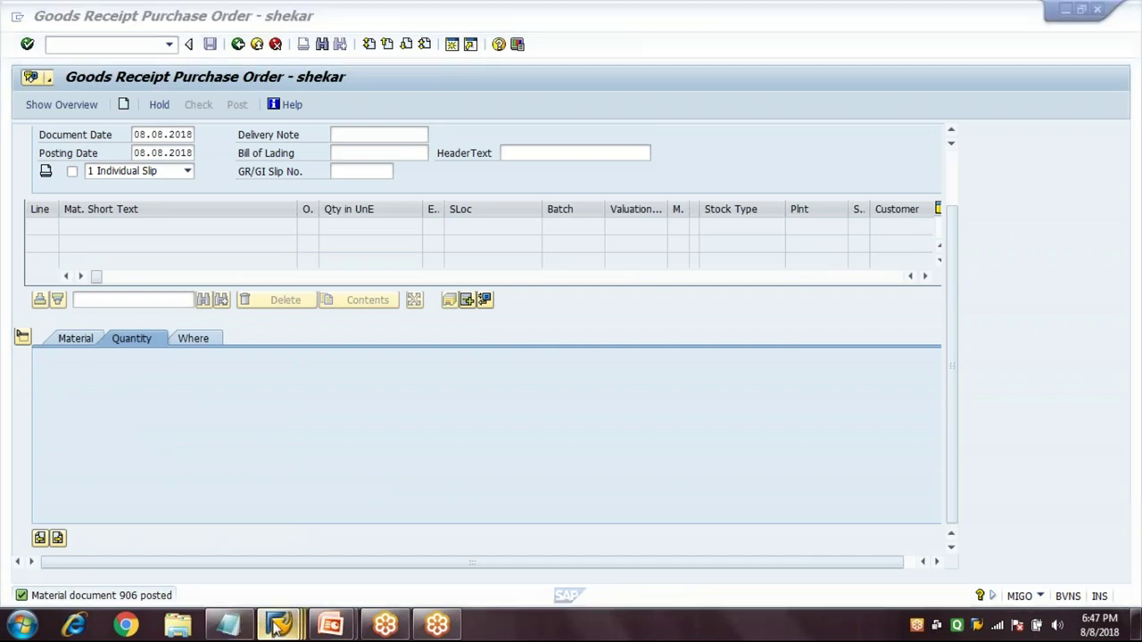
pyautogui.click(275, 539)
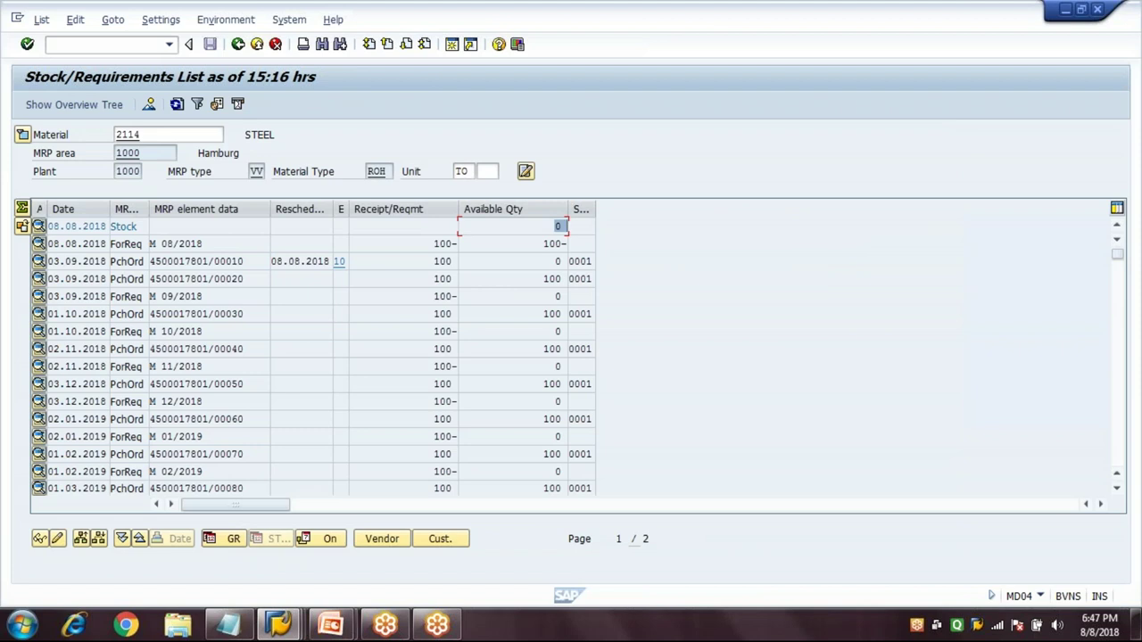
pyautogui.click(177, 105)
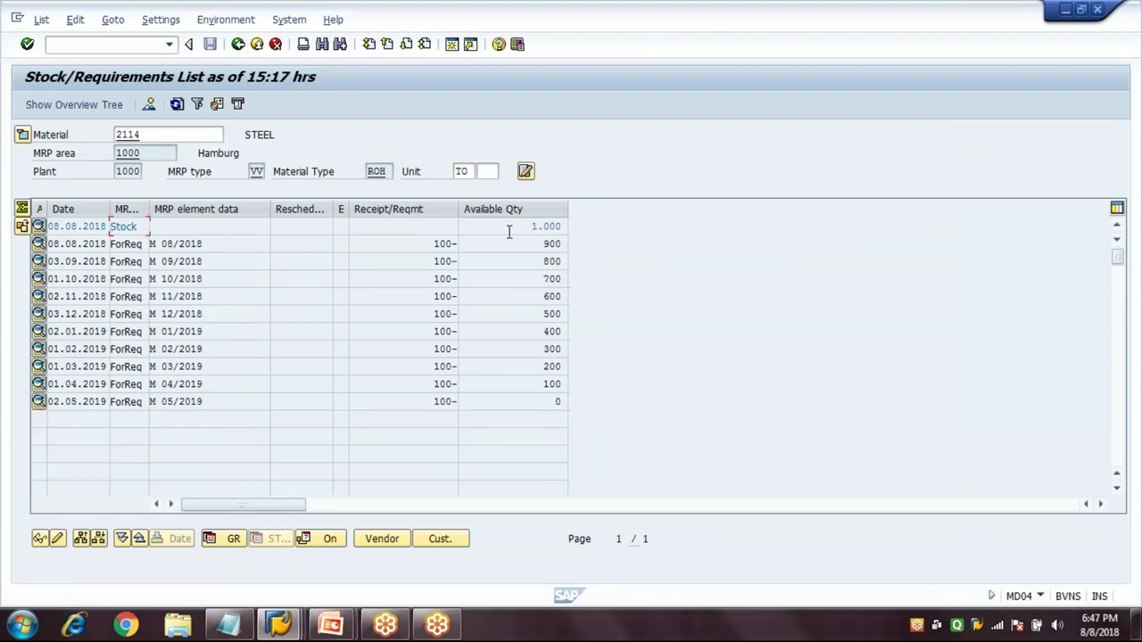
pyautogui.click(508, 228)
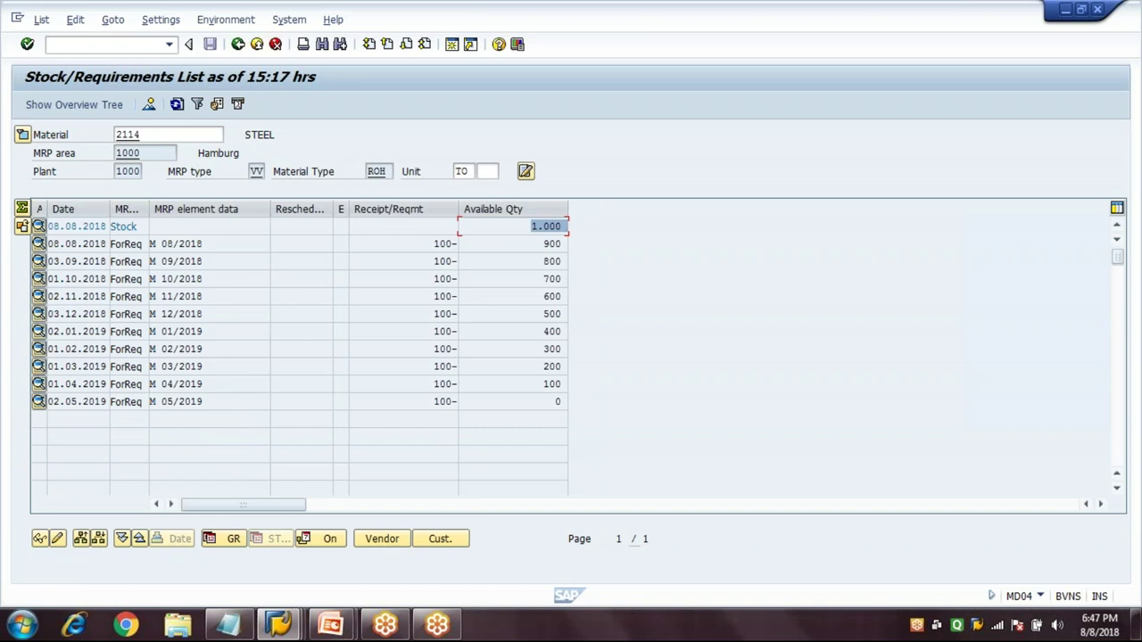
pyautogui.click(238, 44)
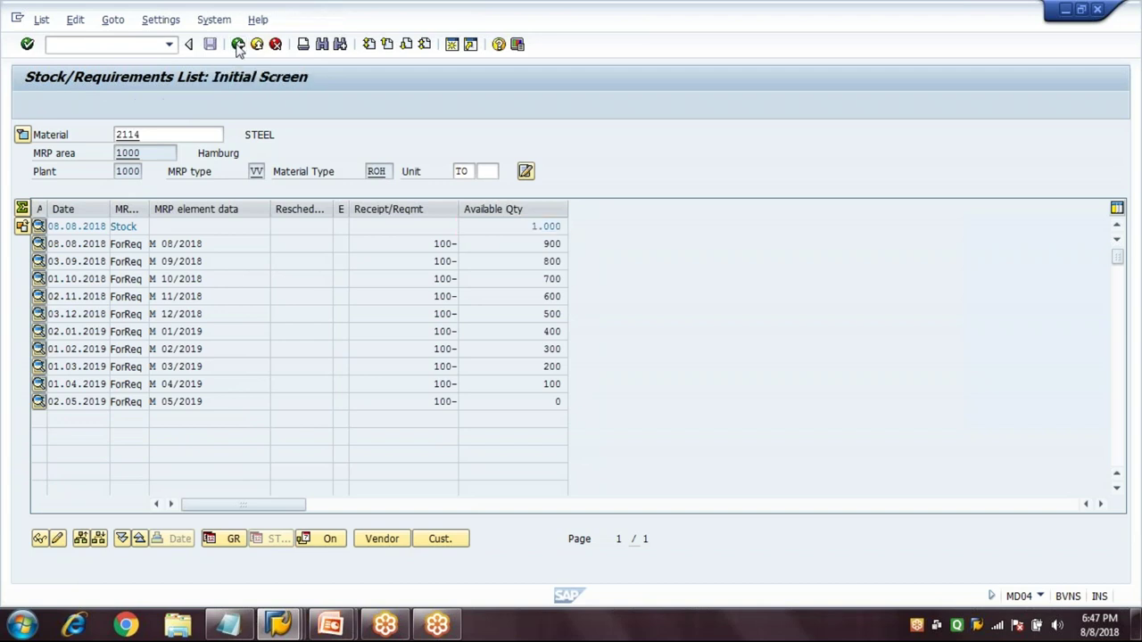
pyautogui.click(237, 45)
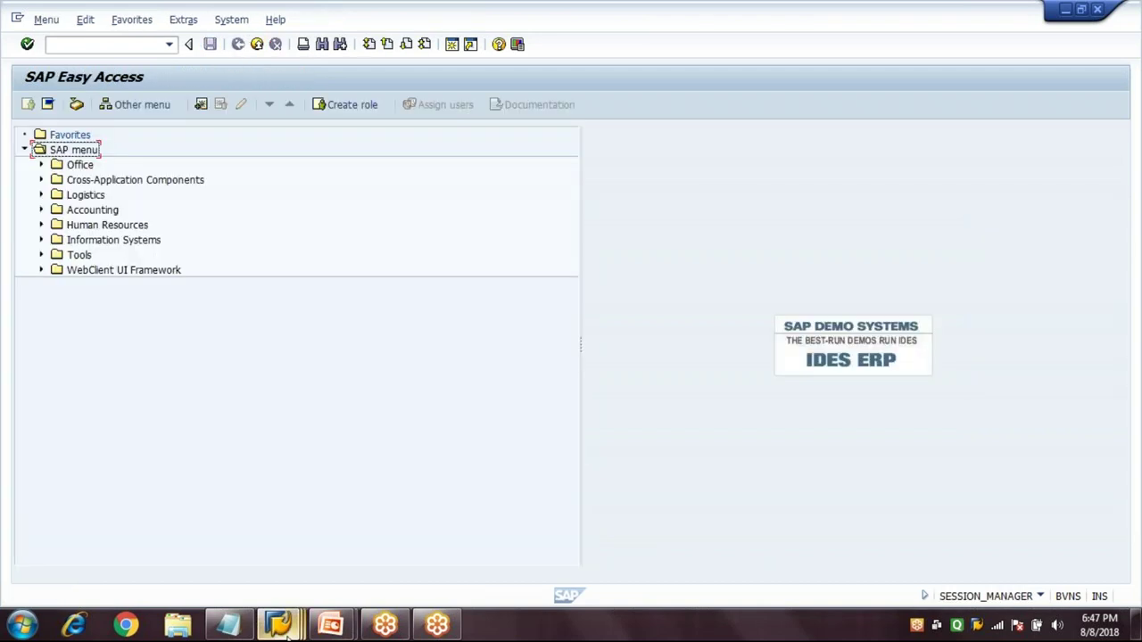
# Step: Run the MMBE stock overview for material 2114, plant 1000, storage location 0001, check the unrestricted-use stock, and leave the transaction
pyautogui.click(281, 626)
pyautogui.click(652, 536)
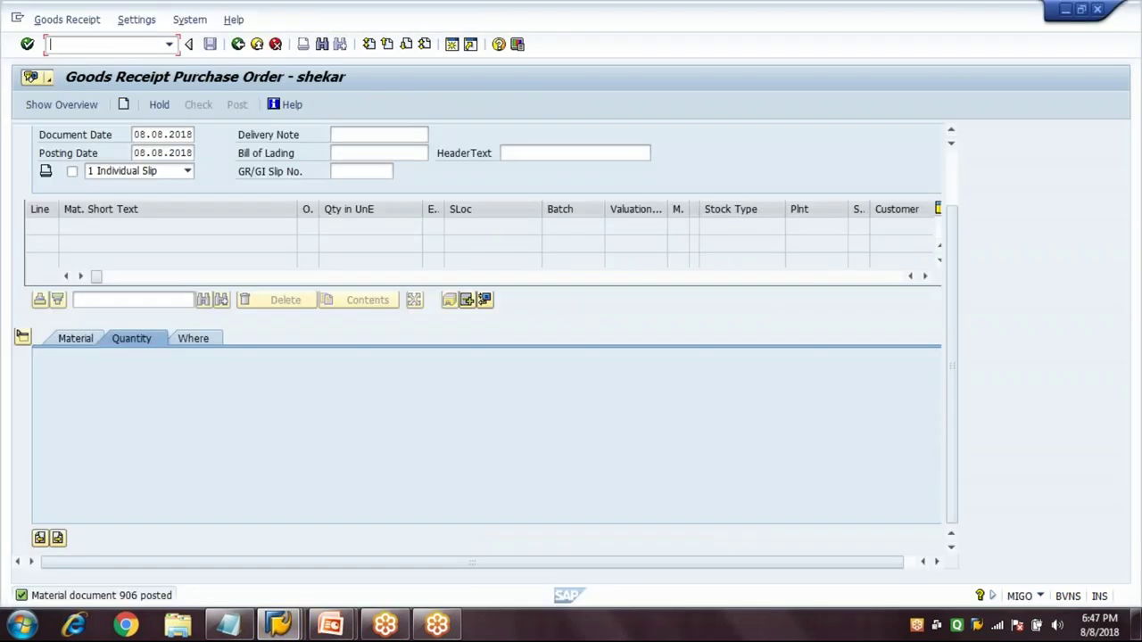
pyautogui.write('/NMMBE')
pyautogui.press('Return')
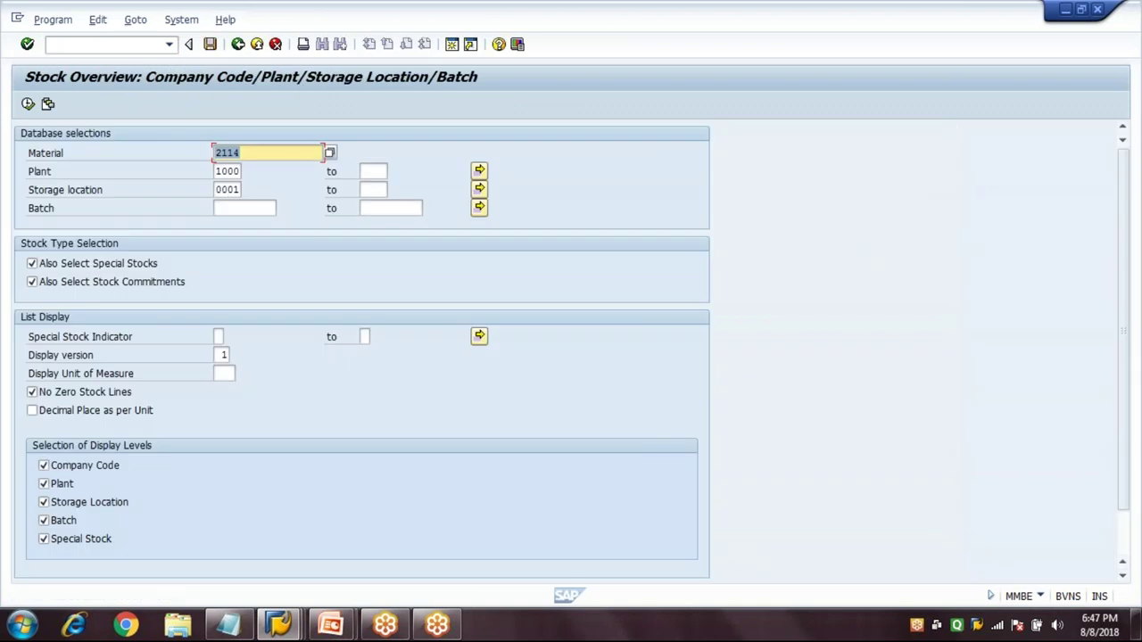
pyautogui.click(28, 104)
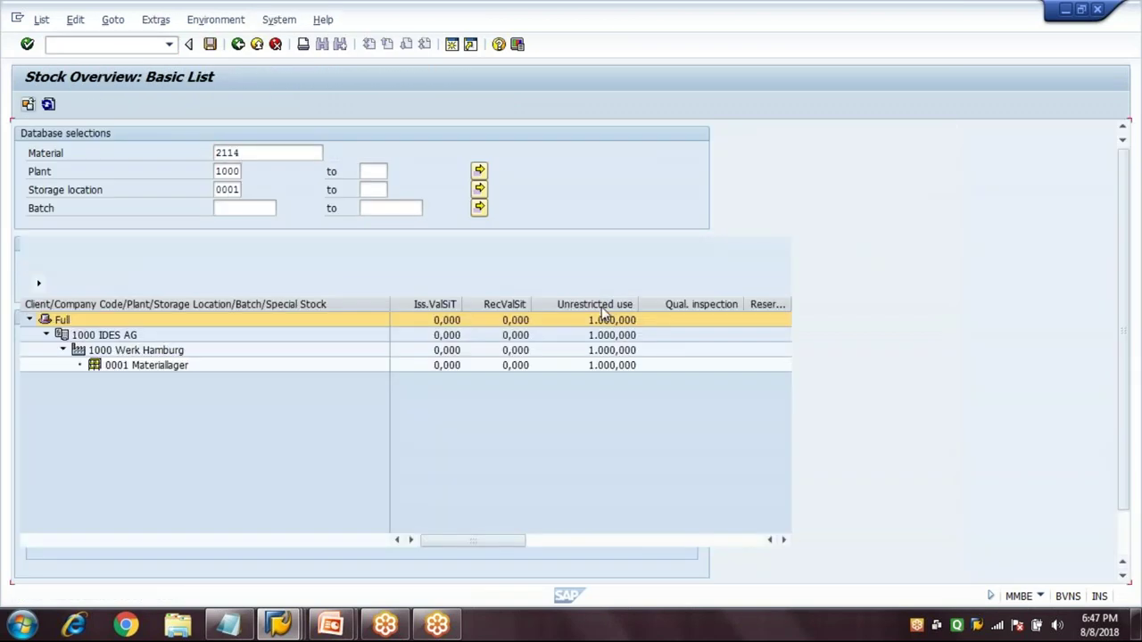
pyautogui.click(603, 306)
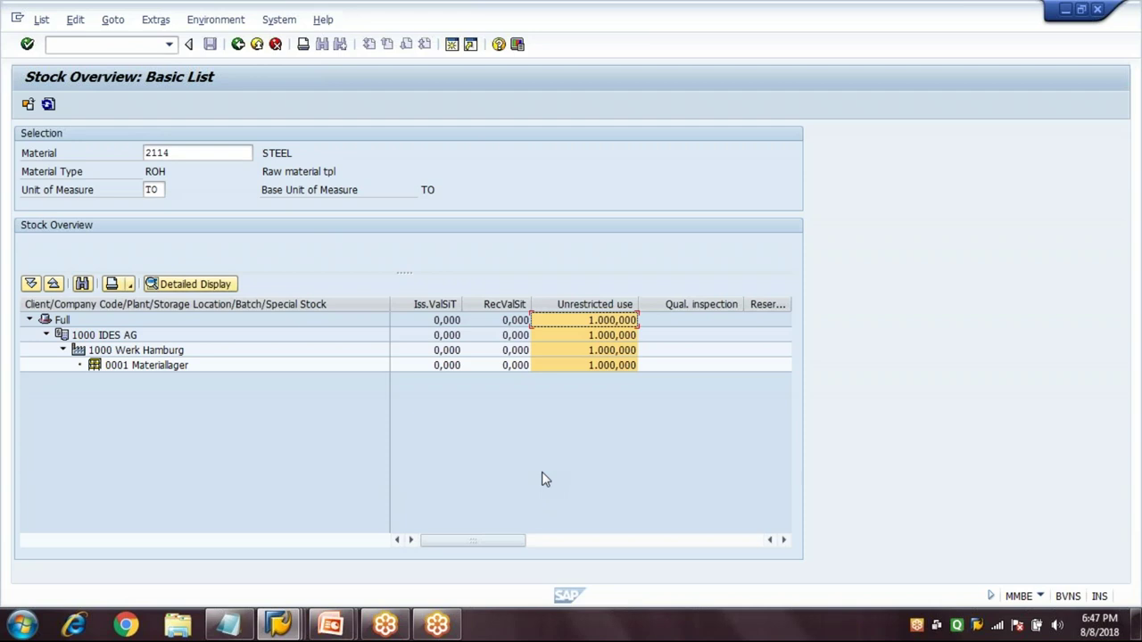
pyautogui.click(238, 45)
pyautogui.click(238, 45)
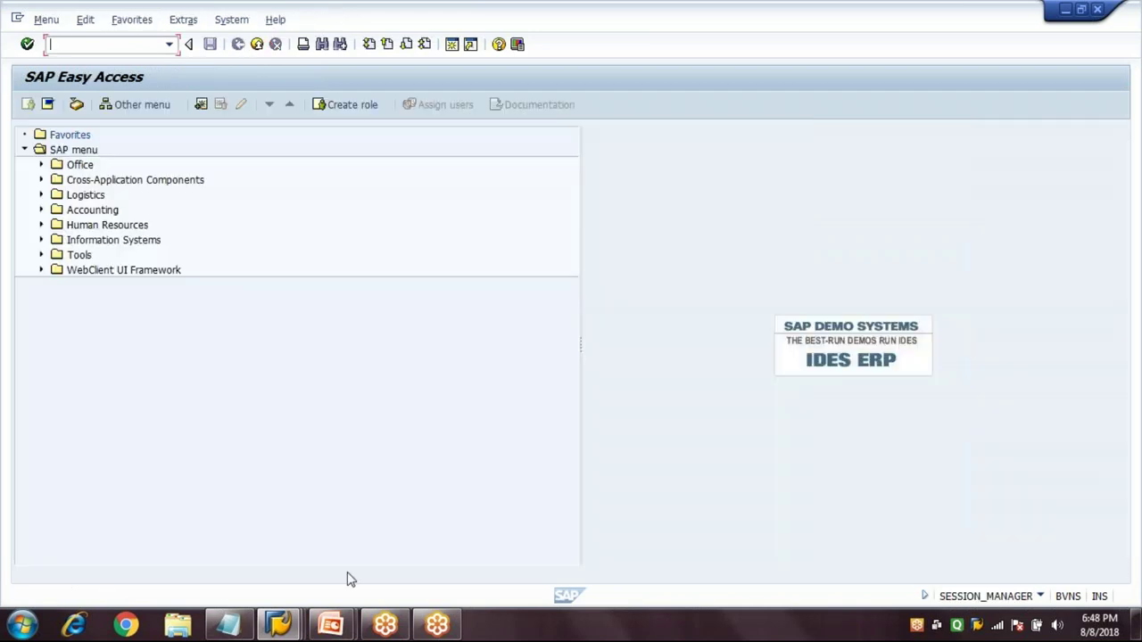
# Step: Switch to the Notepad notes and add the line "7.Create GR - MIGO/101" to the forecast-based planning steps
pyautogui.click(232, 628)
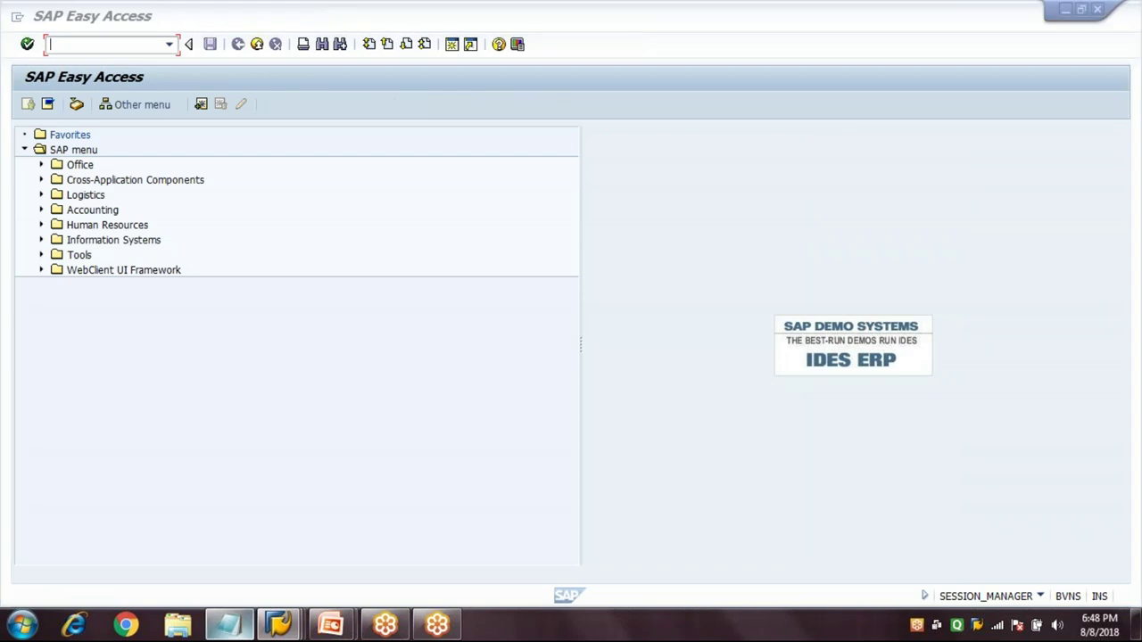
pyautogui.write('7')
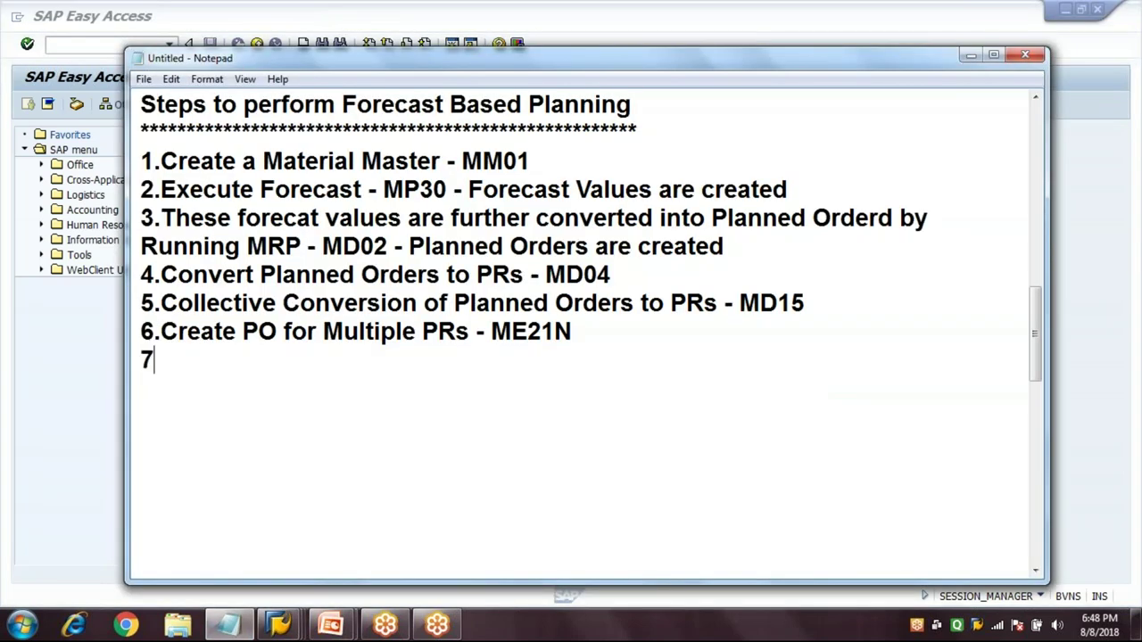
pyautogui.write('.Create ')
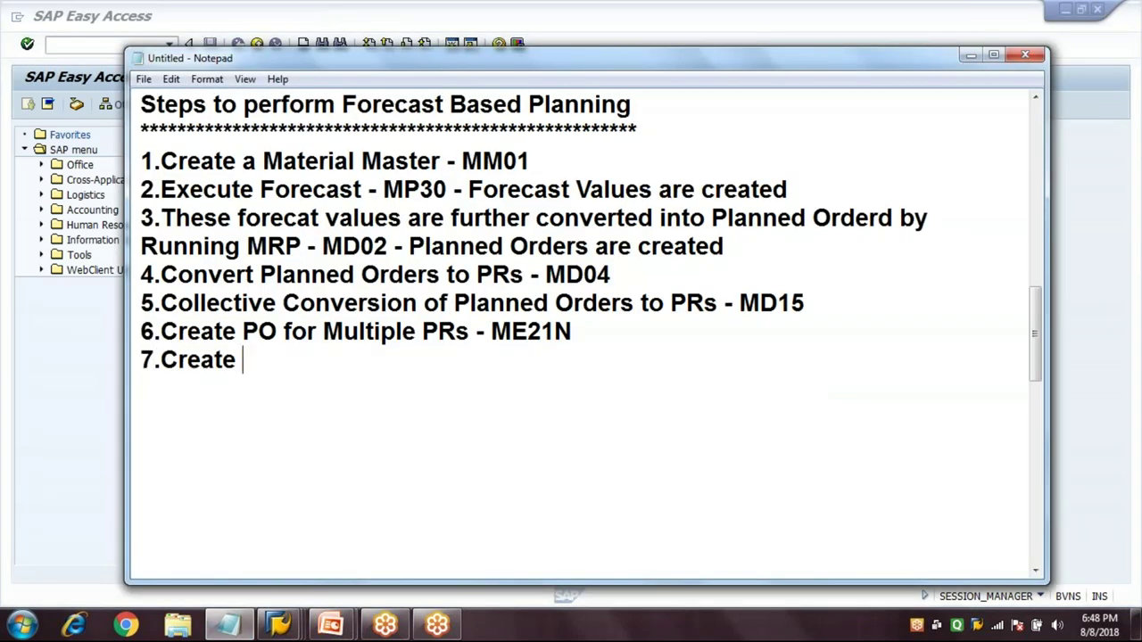
pyautogui.write('GR - M')
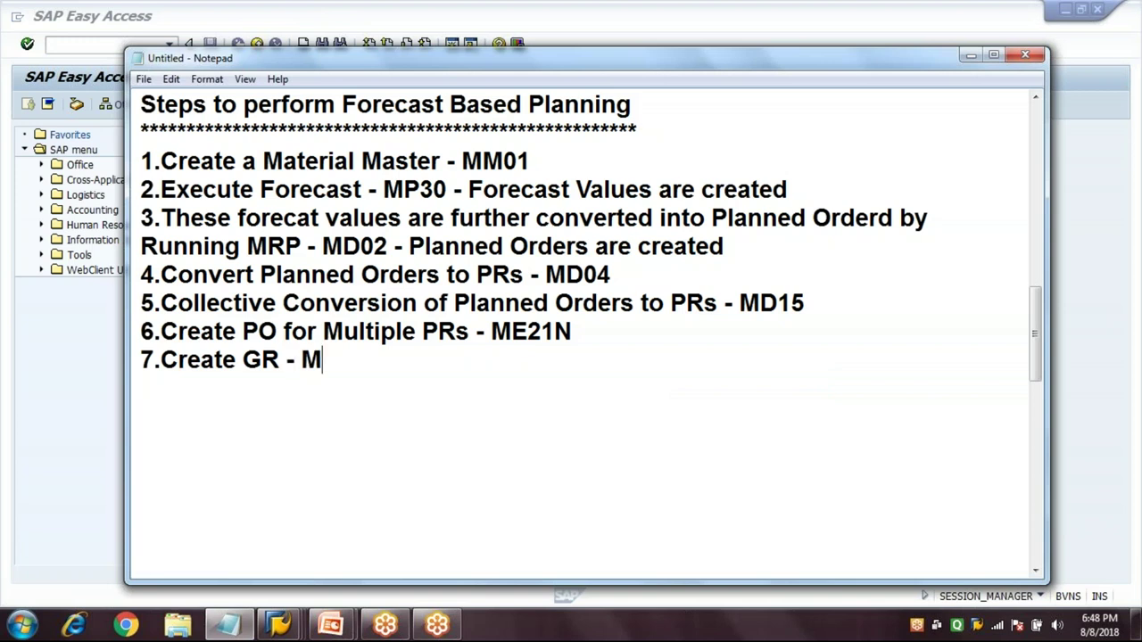
pyautogui.write('IGO/101')
pyautogui.press('Return')
# Step: Add the line "8.Monitor Stock Overview - MMBE" to the notes, removing the stray text entered after ME21N in line 6
pyautogui.write('M')
pyautogui.press('BackSpace')
pyautogui.write('8.Mo')
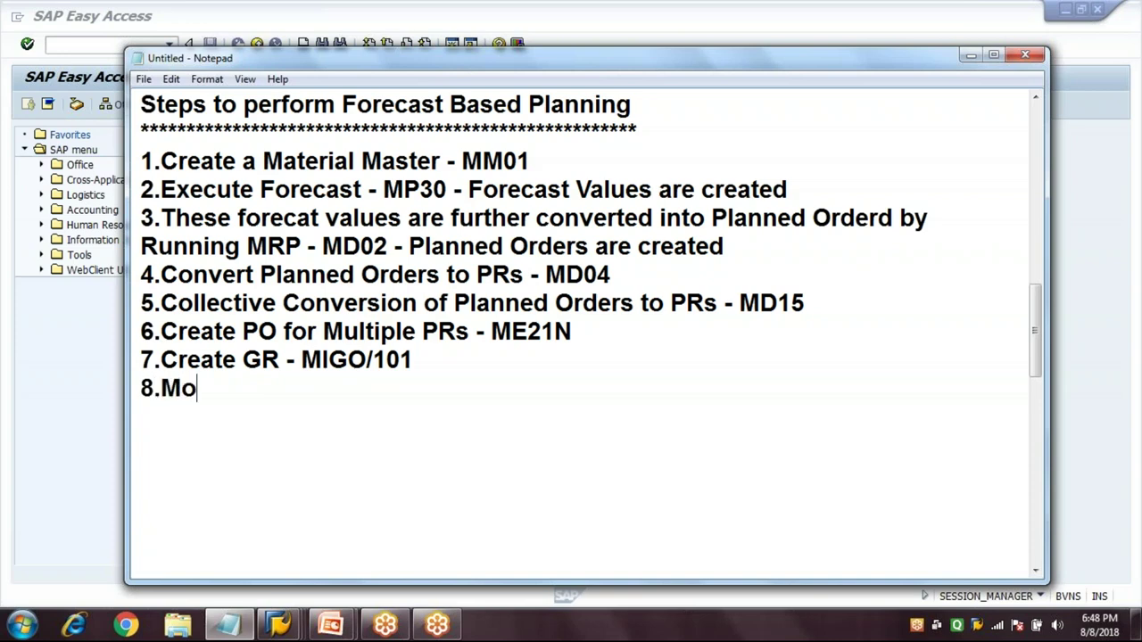
pyautogui.write('nitor Srto')
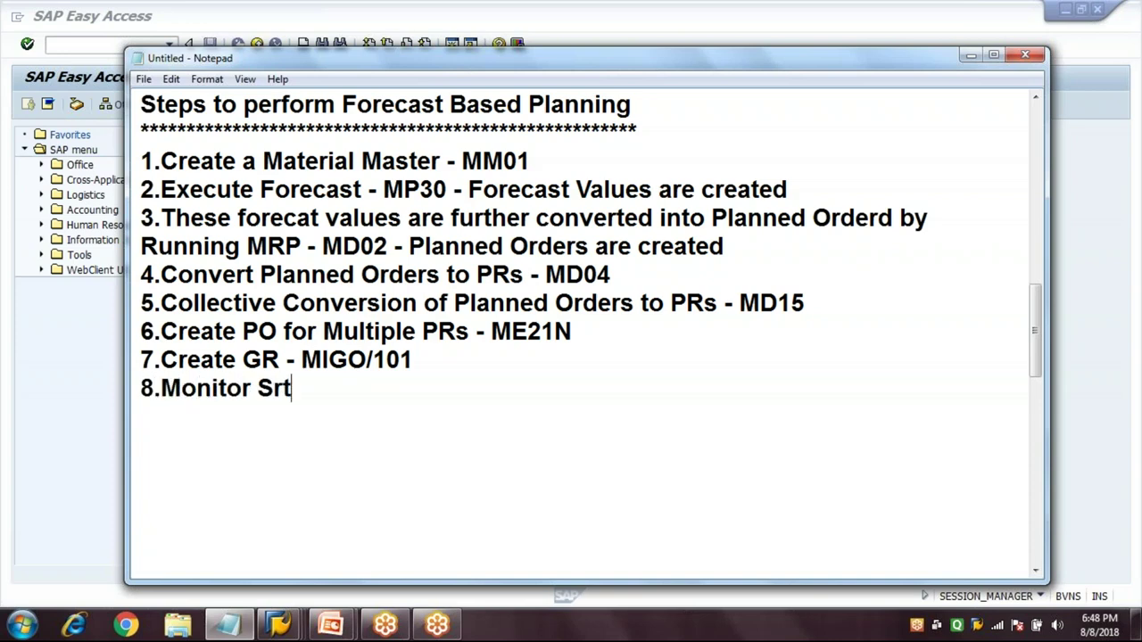
pyautogui.press('BackSpace')
pyautogui.press('BackSpace')
pyautogui.press('BackSpace')
pyautogui.write('tock Ov')
pyautogui.click(573, 331)
pyautogui.write('rview')
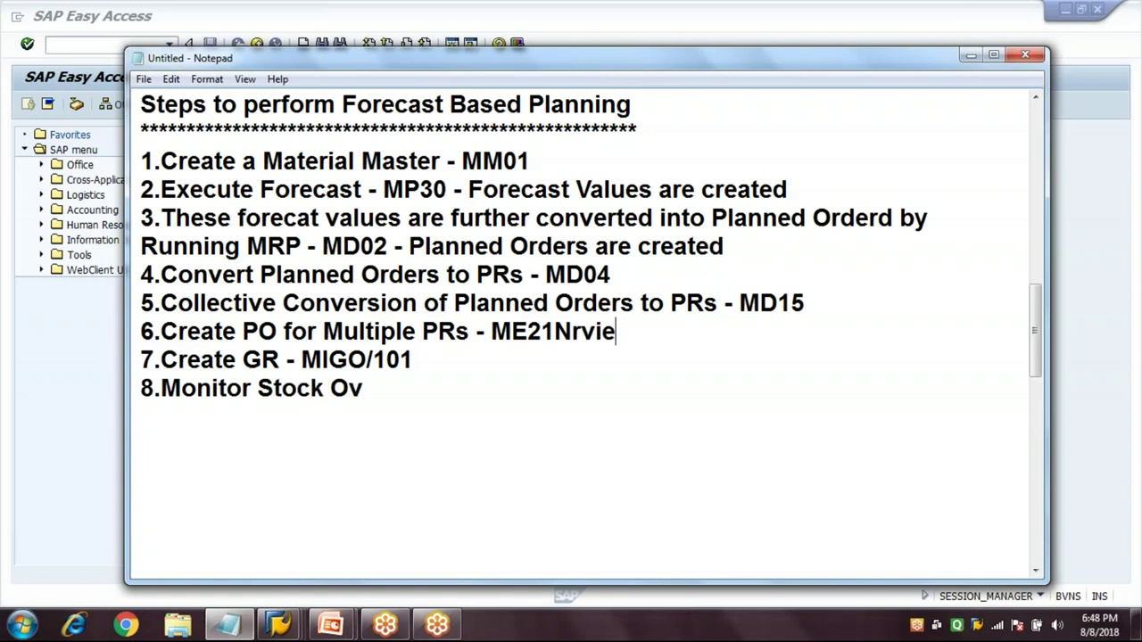
pyautogui.press('BackSpace')
pyautogui.press('BackSpace')
pyautogui.press('BackSpace')
pyautogui.press('BackSpace')
pyautogui.press('BackSpace')
pyautogui.click(408, 397)
pyautogui.write('e')
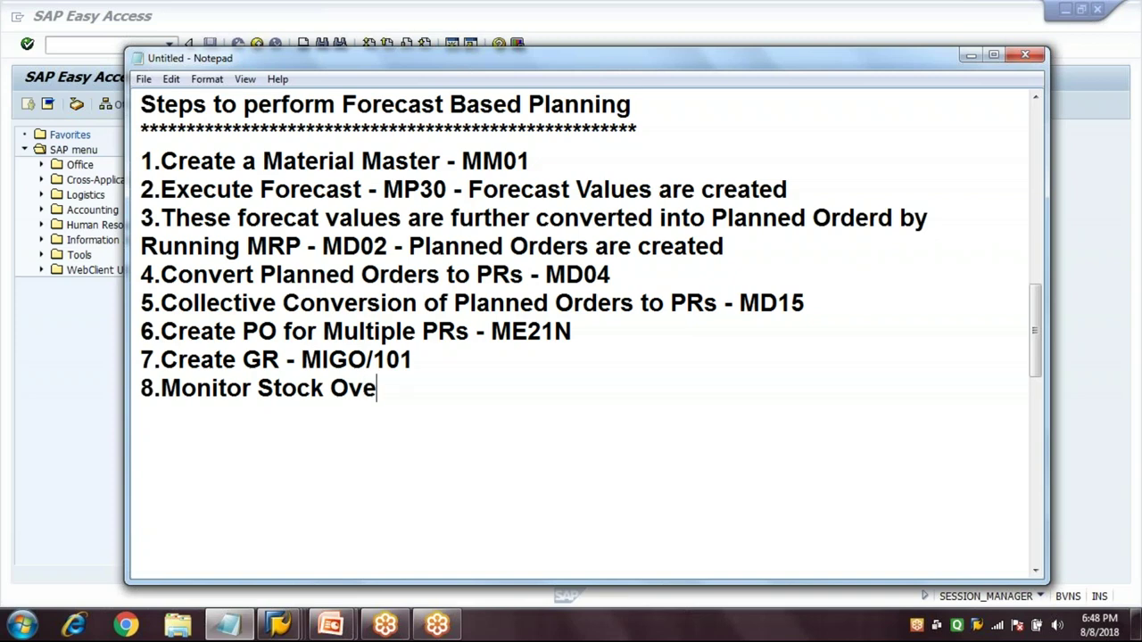
pyautogui.write('rview - ')
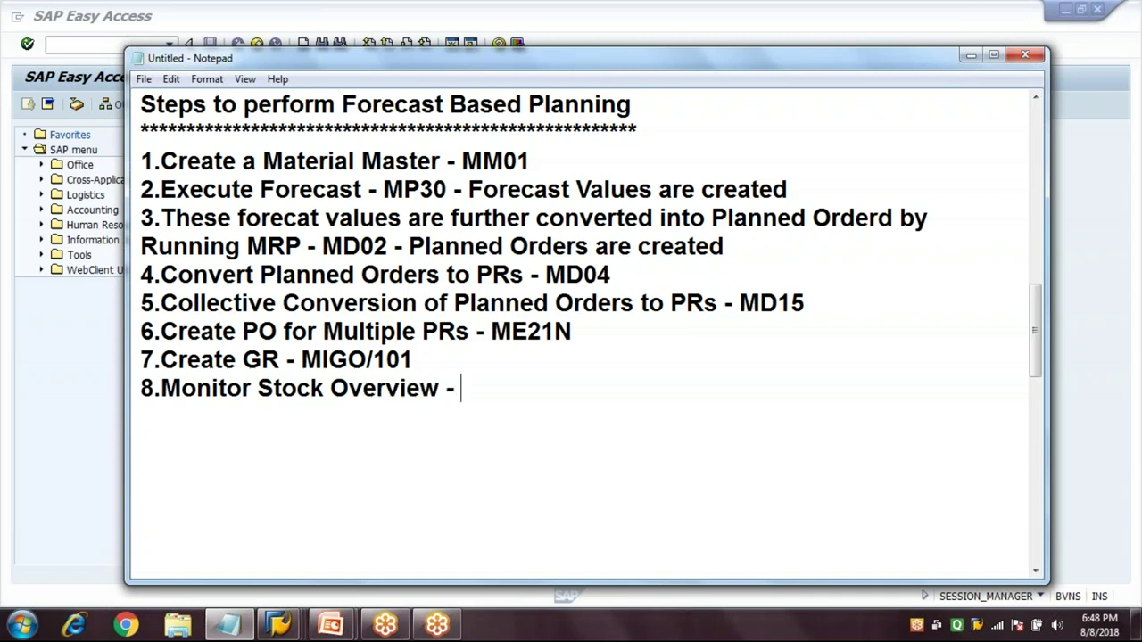
pyautogui.write('MMBE')
# Step: Add the heading "Steps to perform Time Phased Planning" with a row of asterisks beneath it, below the forecast-based planning steps
pyautogui.press('Return')
pyautogui.press('Return')
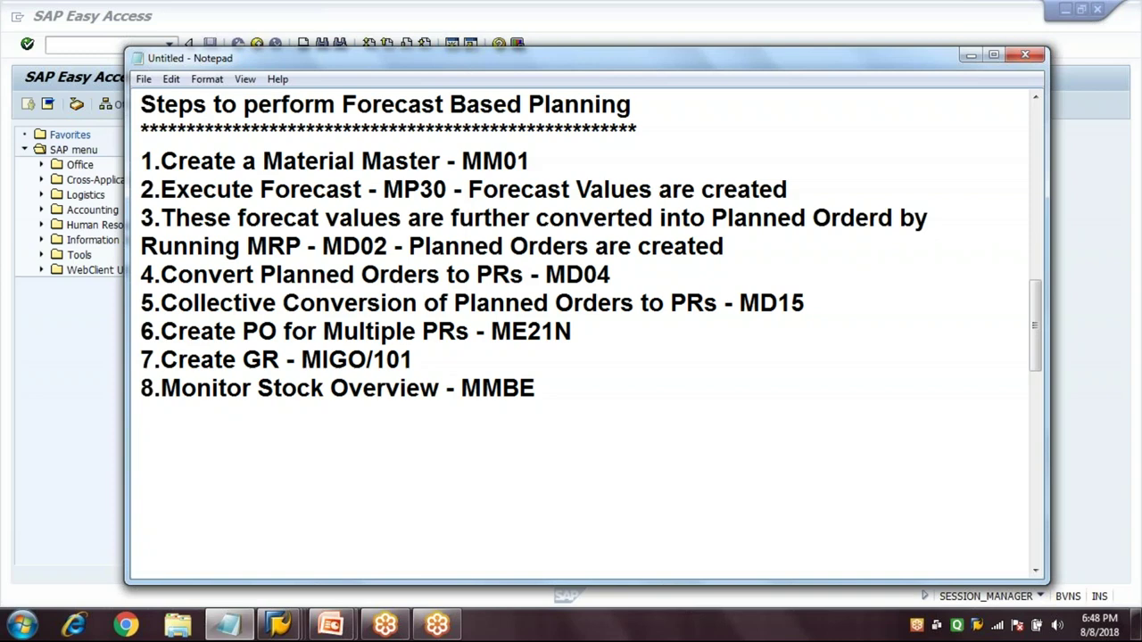
pyautogui.write('s')
pyautogui.press('BackSpace')
pyautogui.write('Steps to')
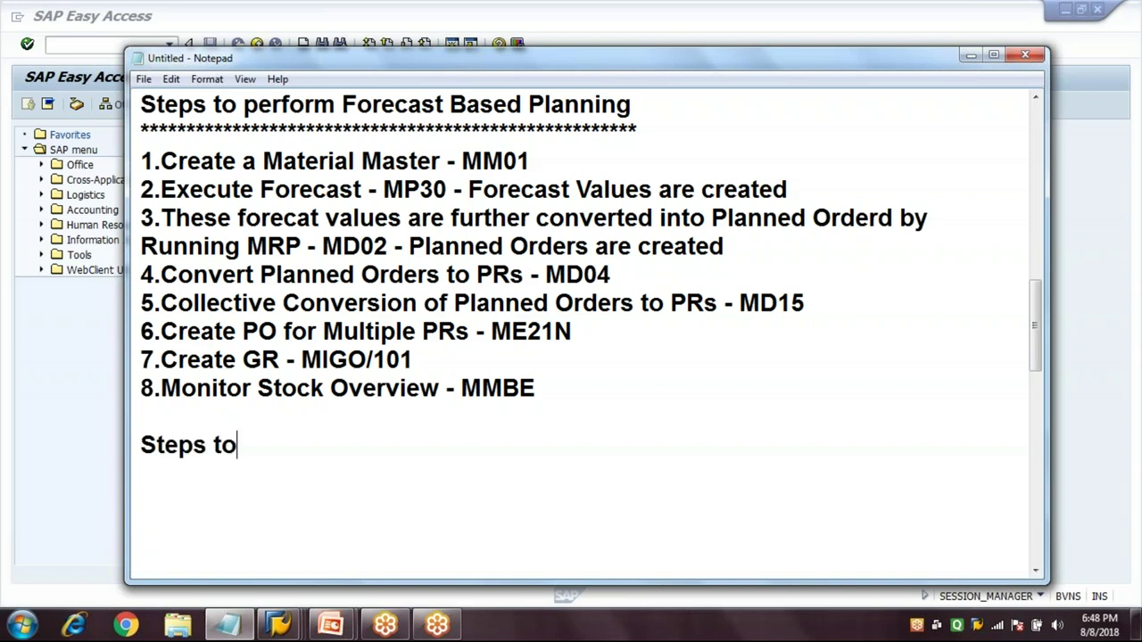
pyautogui.write(' perform ')
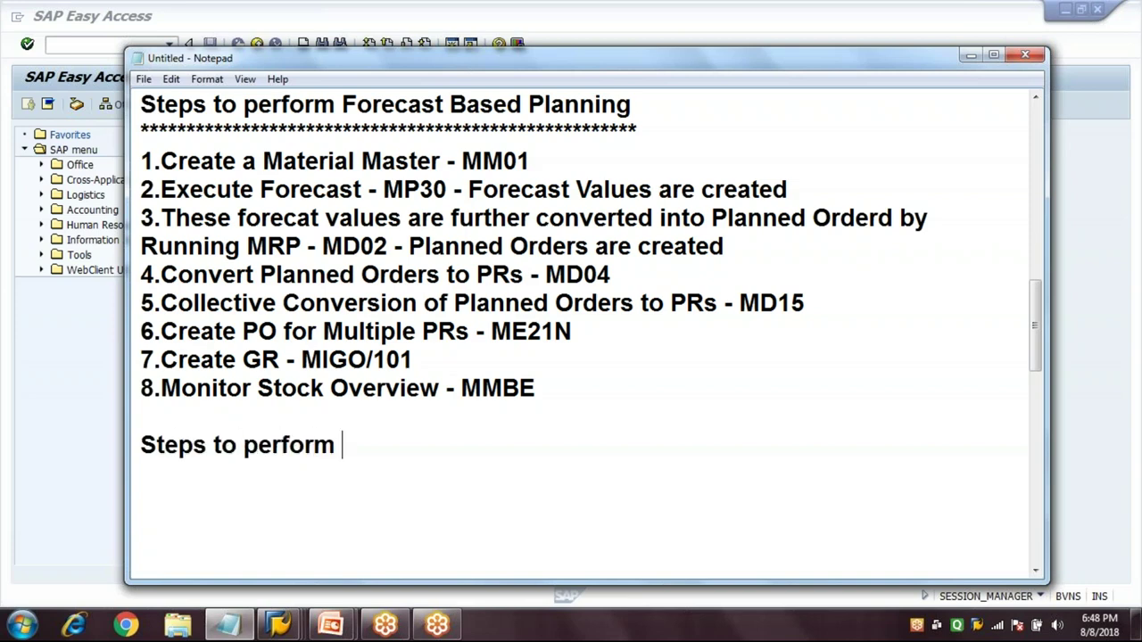
pyautogui.write('Time p')
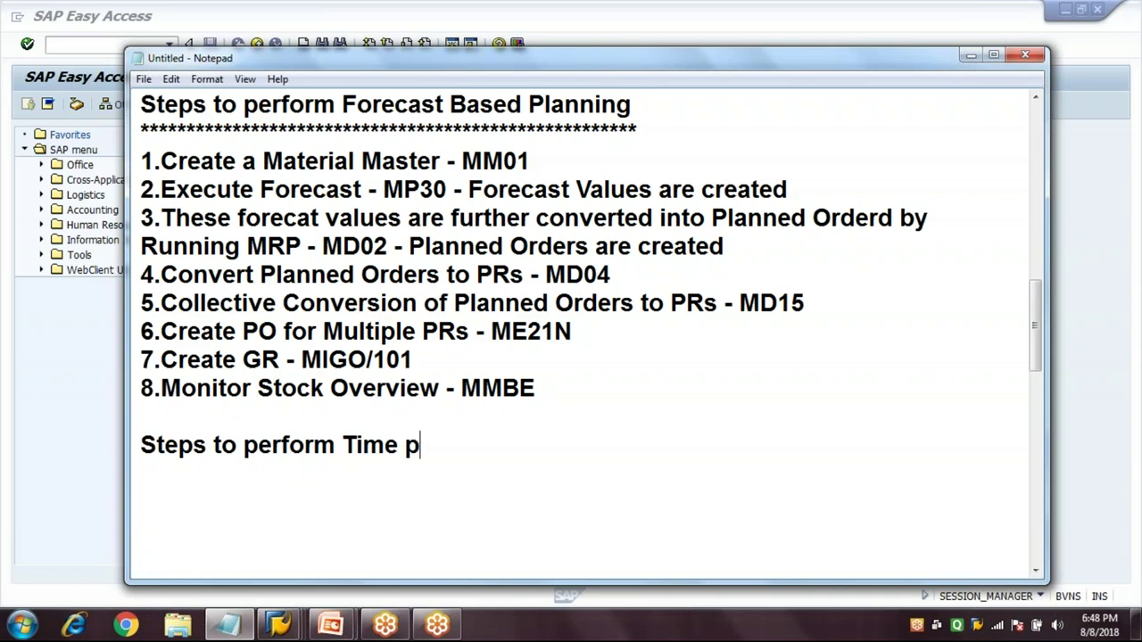
pyautogui.press('BackSpace')
pyautogui.write('Pj')
pyautogui.press('BackSpace')
pyautogui.write('hased Pll')
pyautogui.press('BackSpace')
pyautogui.write('ning')
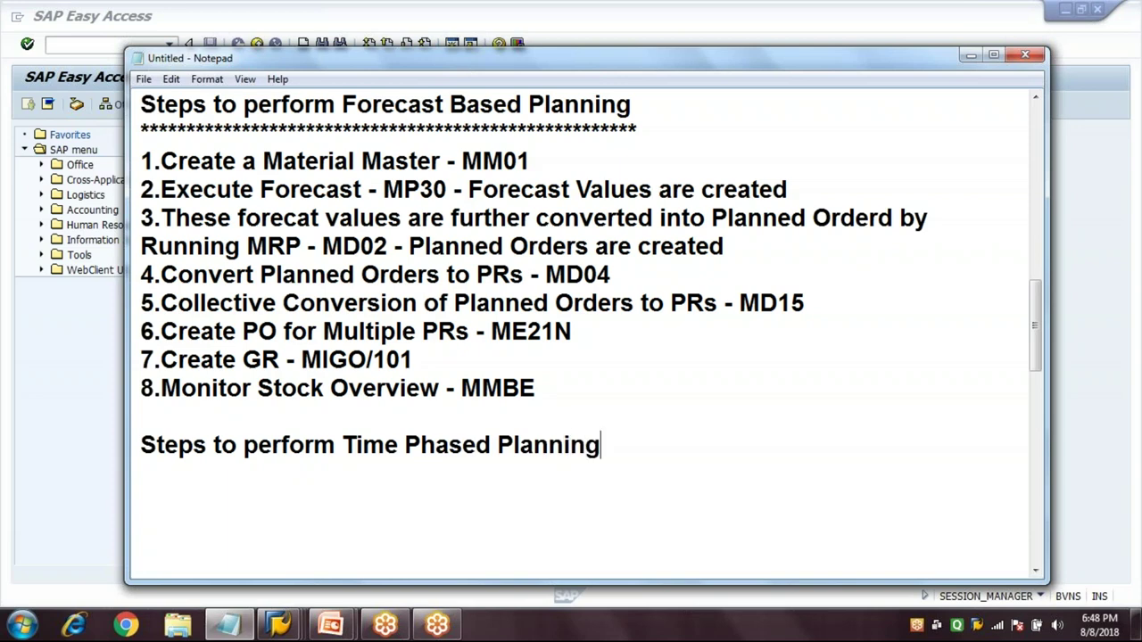
pyautogui.press('Return')
pyautogui.write('***************************************************')
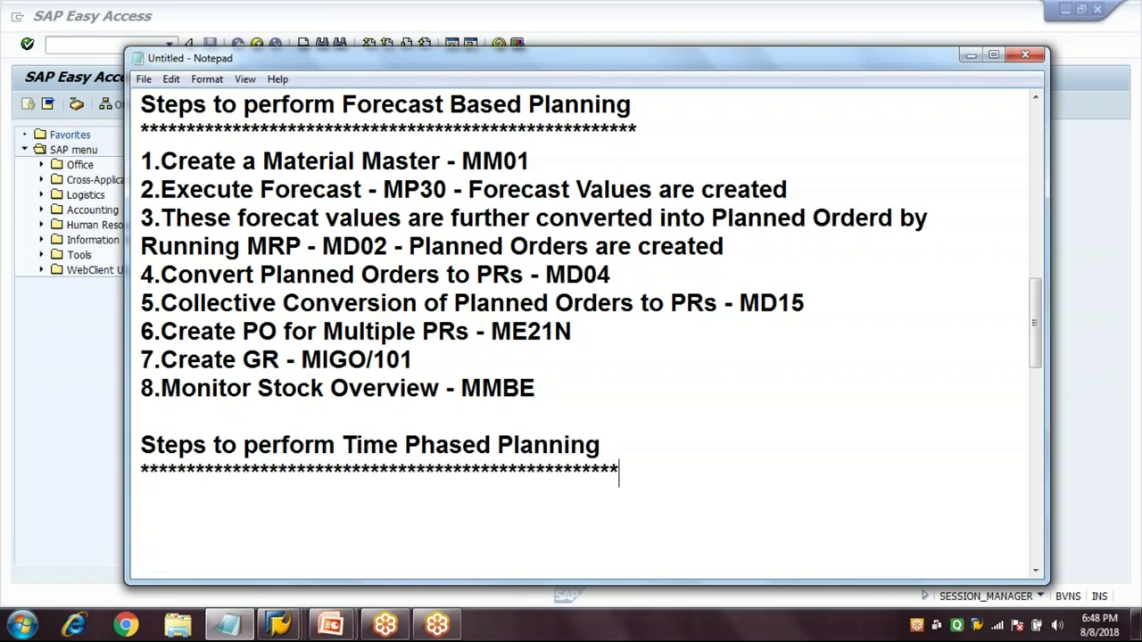
# Step: Copy the eight forecast-based planning steps and paste them under the Time Phased Planning heading
pyautogui.moveTo(141, 161); pyautogui.dragTo(217, 190)
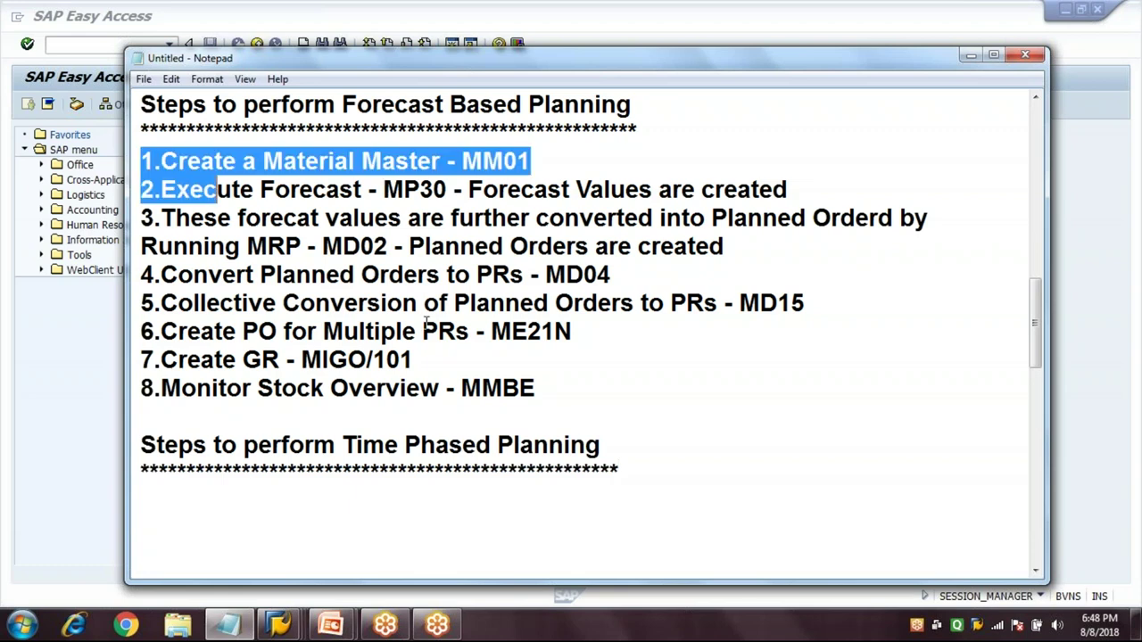
pyautogui.moveTo(426, 325); pyautogui.dragTo(574, 383)
pyautogui.hotkey('ctrl', 'c')
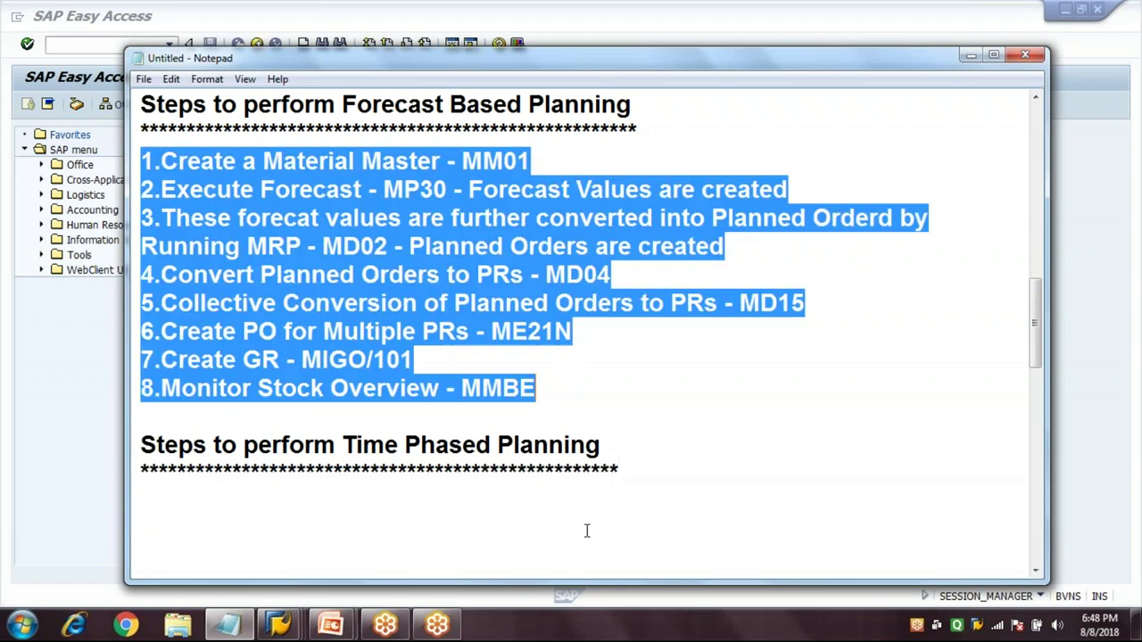
pyautogui.click(535, 491)
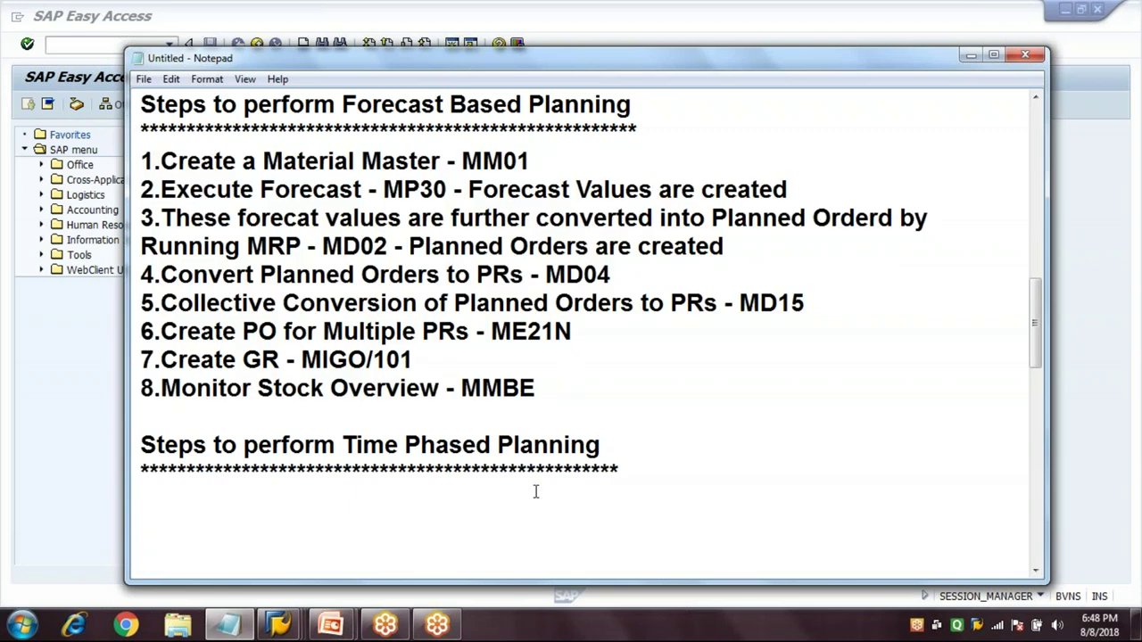
pyautogui.hotkey('ctrl', 'v')
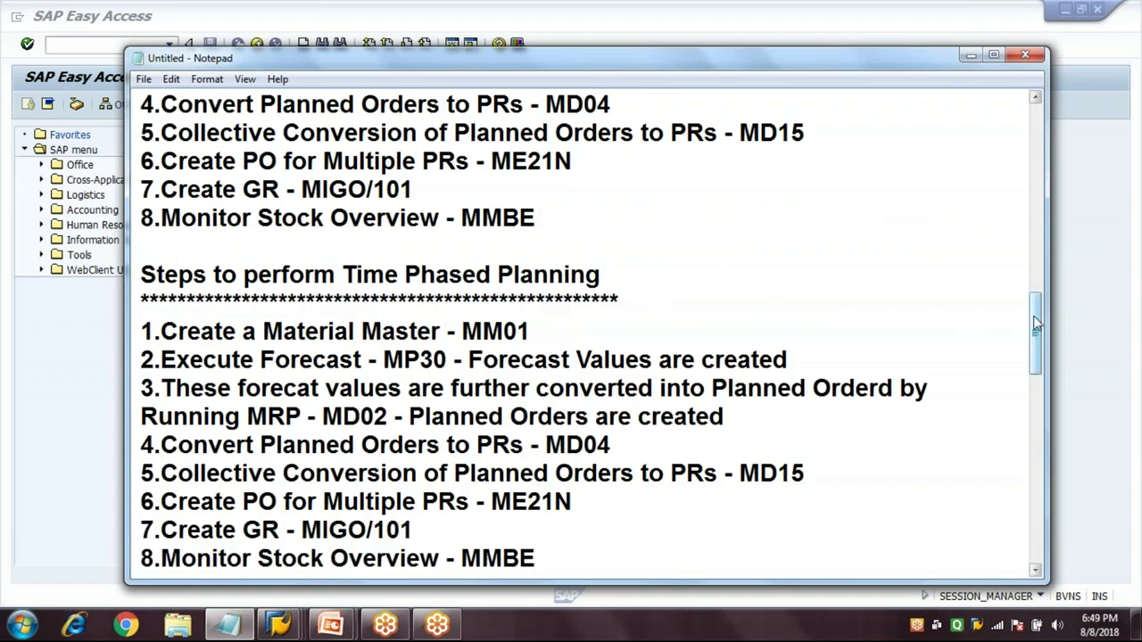
# Step: Review the planning notes from the Consumption Based Planning overview through to the Time Phased Planning steps
pyautogui.moveTo(1037, 325); pyautogui.dragTo(1034, 136)
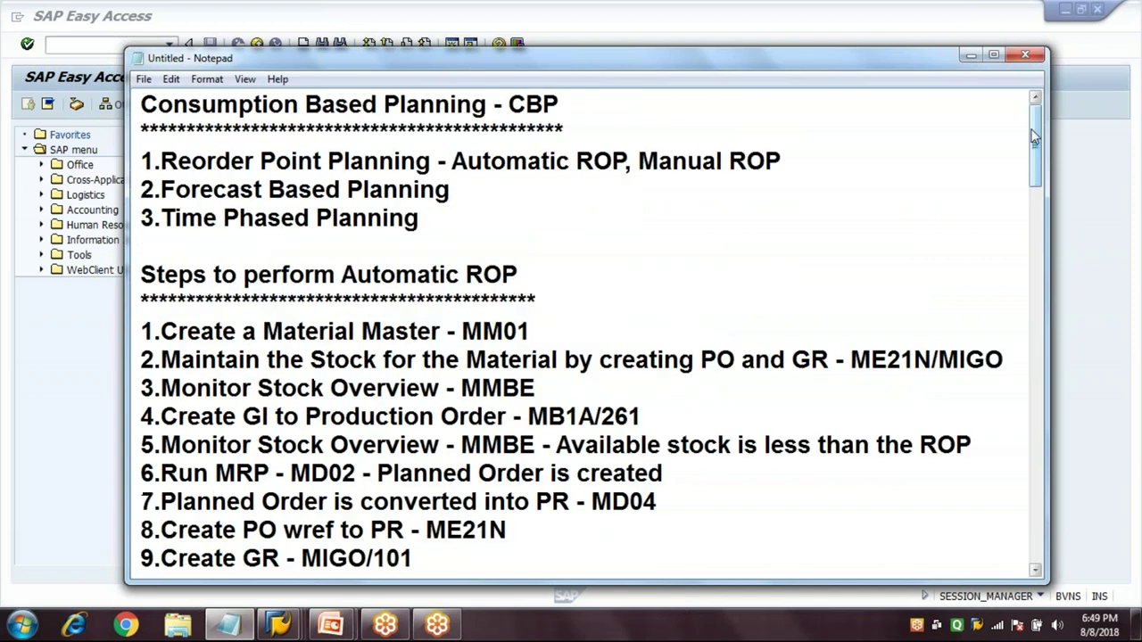
pyautogui.click(1035, 570)
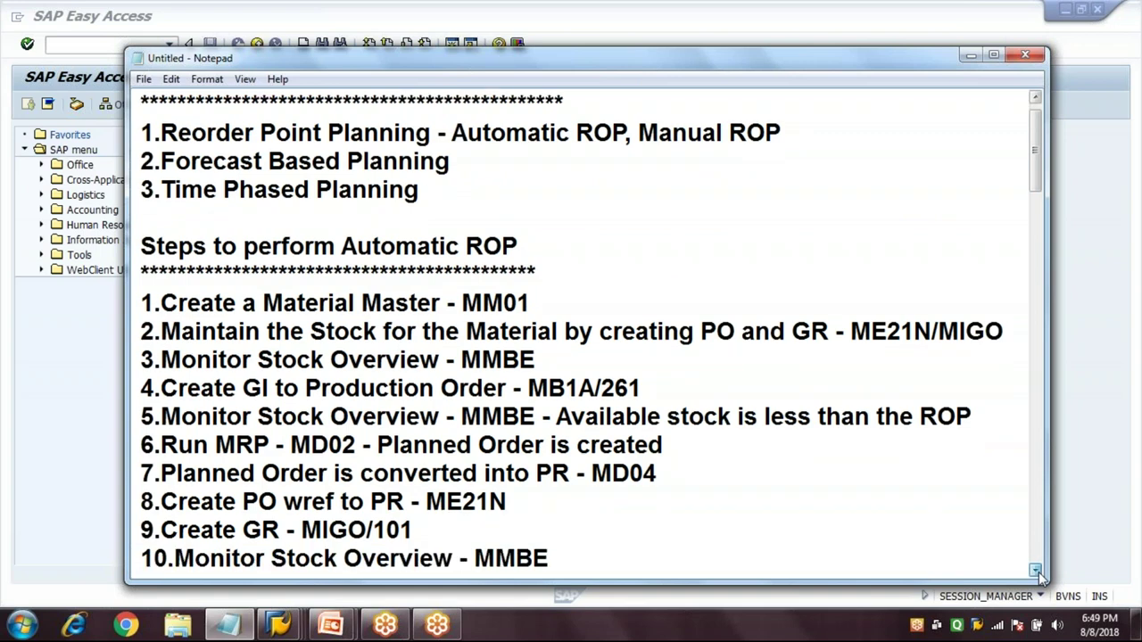
pyautogui.click(1035, 570)
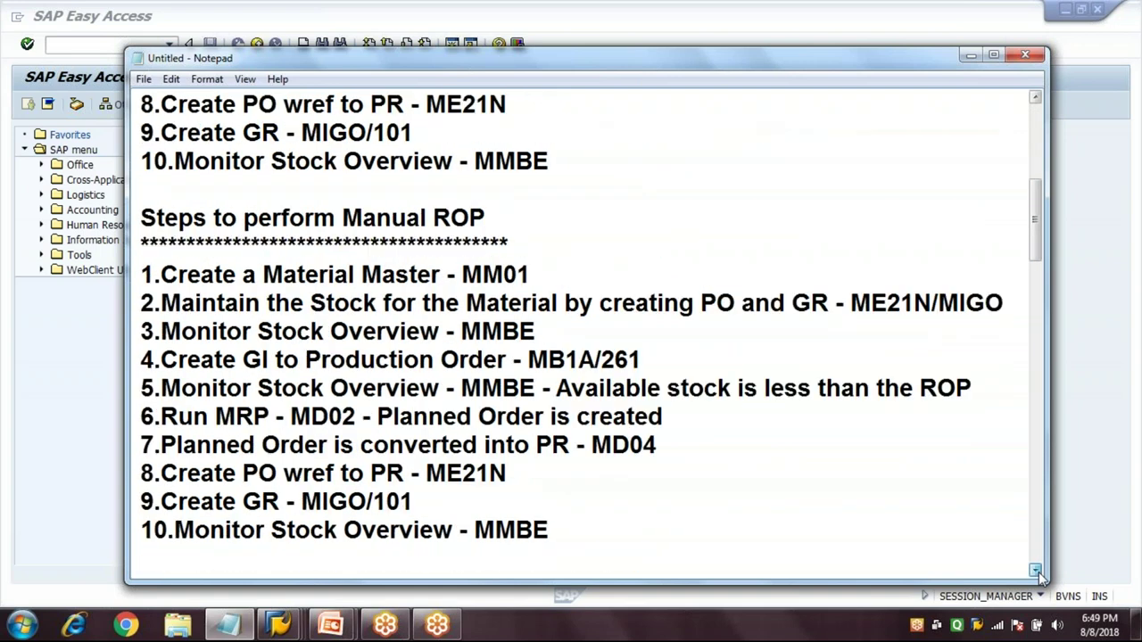
pyautogui.click(1036, 569)
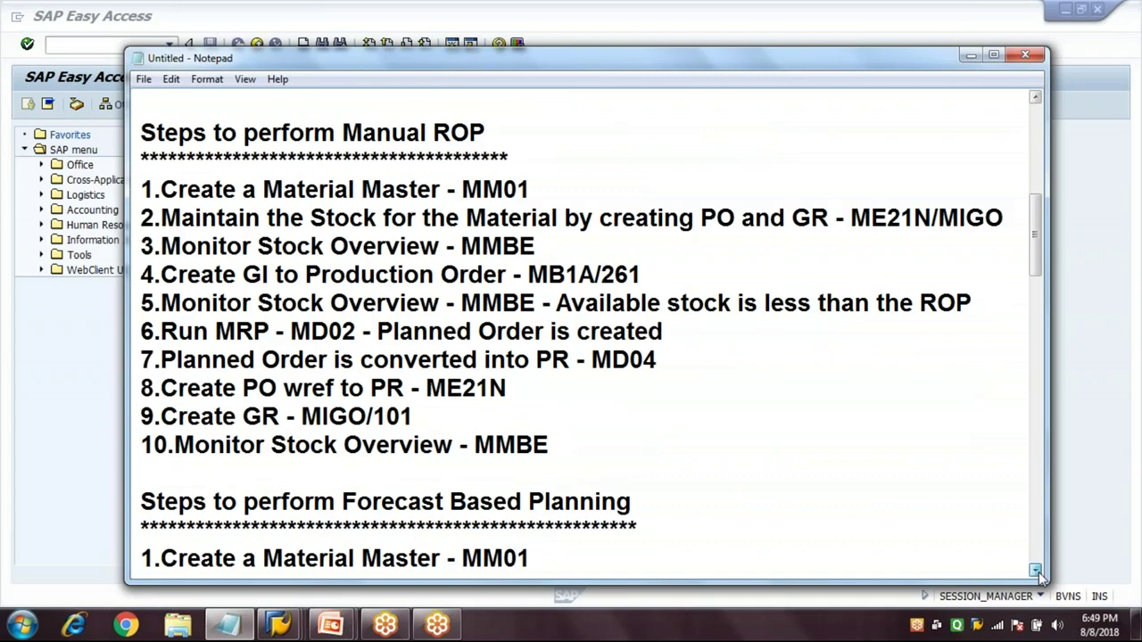
pyautogui.click(1036, 570)
pyautogui.scroll(-5, 1038, 572)
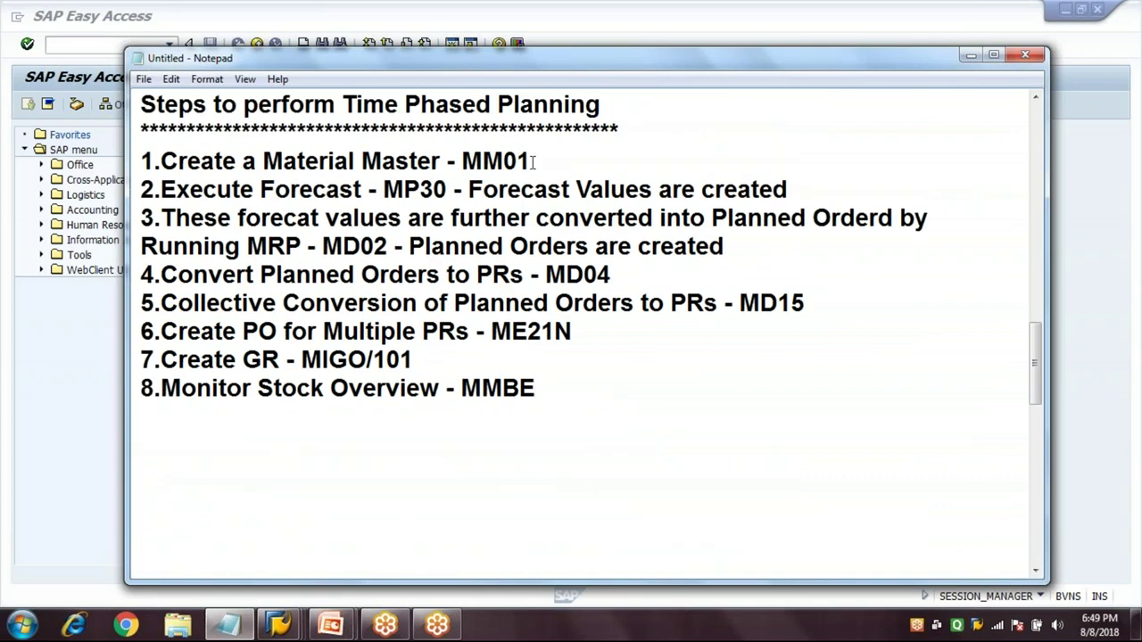
pyautogui.moveTo(532, 161); pyautogui.dragTo(464, 161)
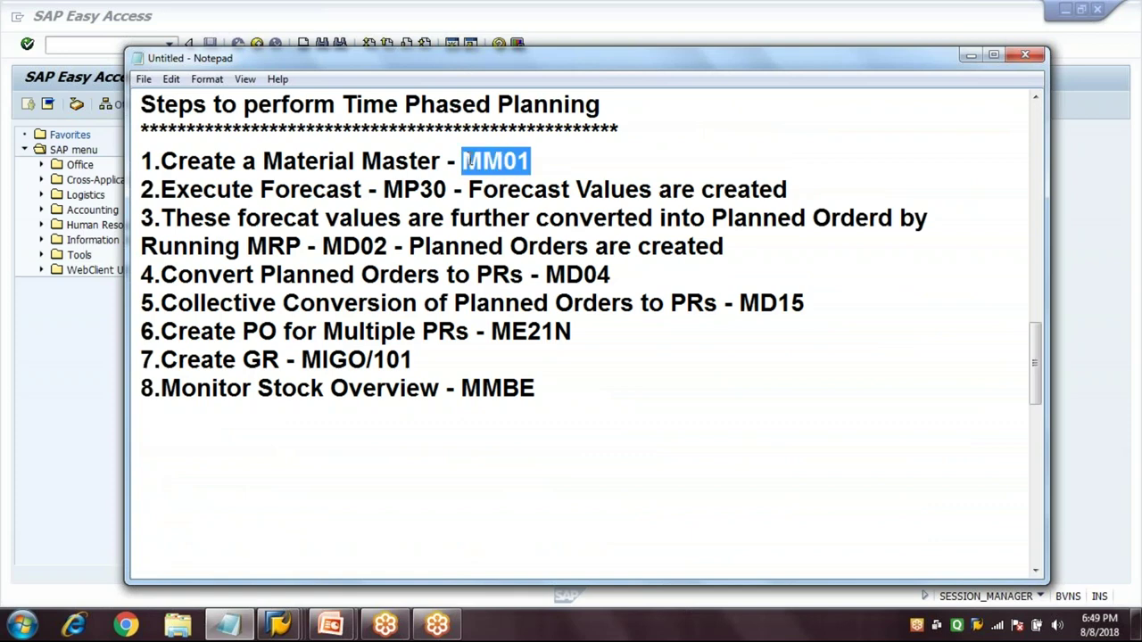
pyautogui.click(307, 279)
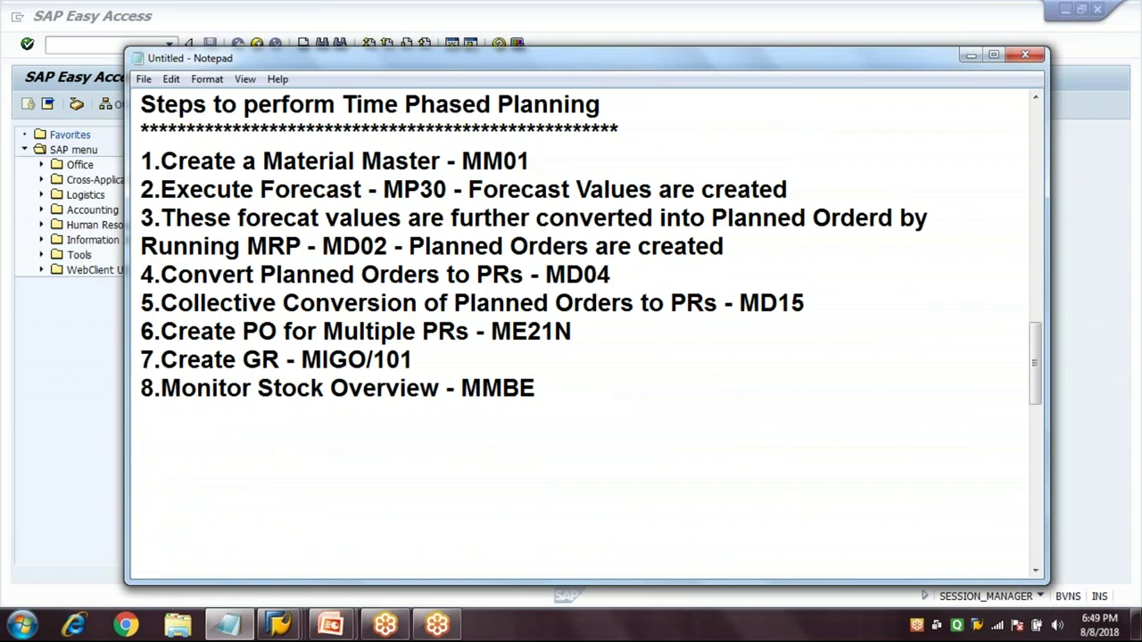
# Step: Switch to SAP, run MM02 for material 2114, and bring up its view selection
pyautogui.click(134, 49)
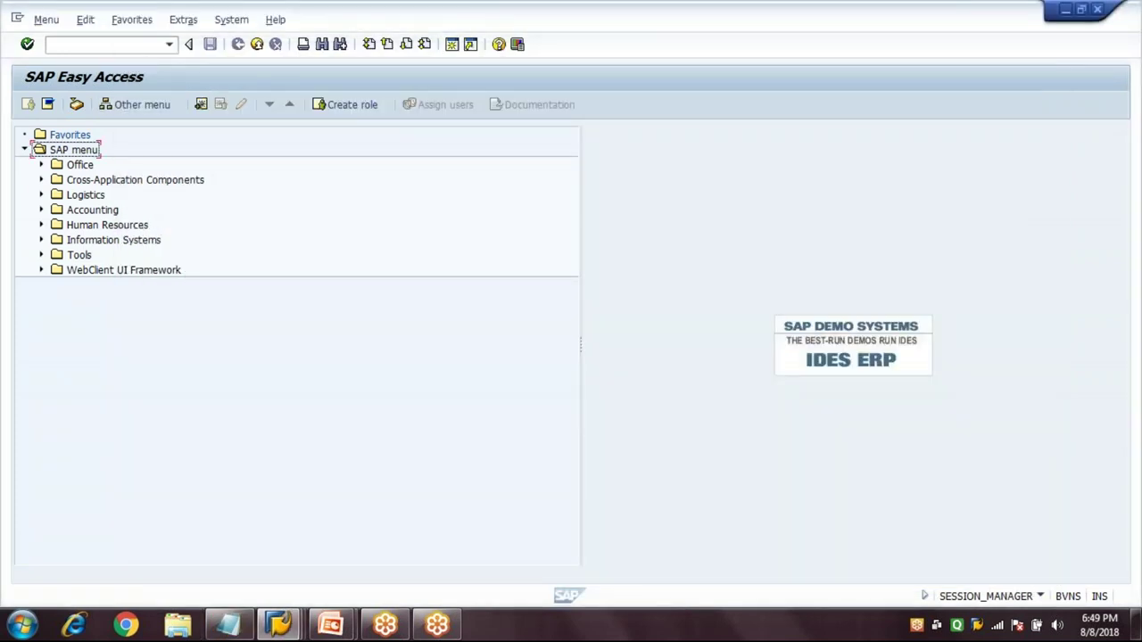
pyautogui.write('mm02')
pyautogui.press('Return')
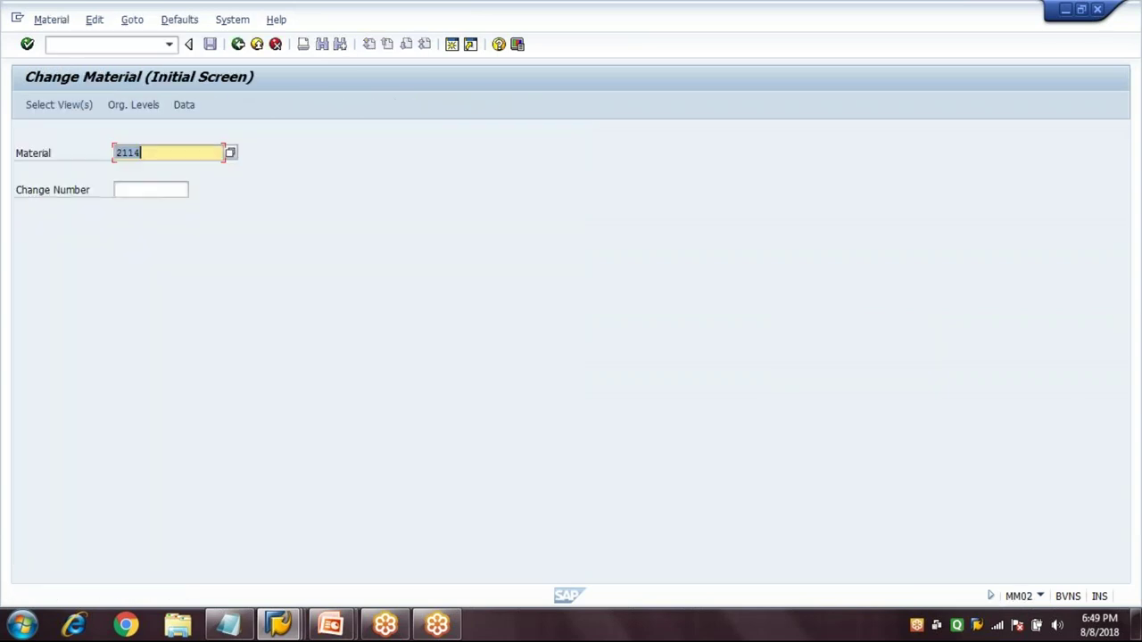
pyautogui.write('2114')
pyautogui.click(72, 110)
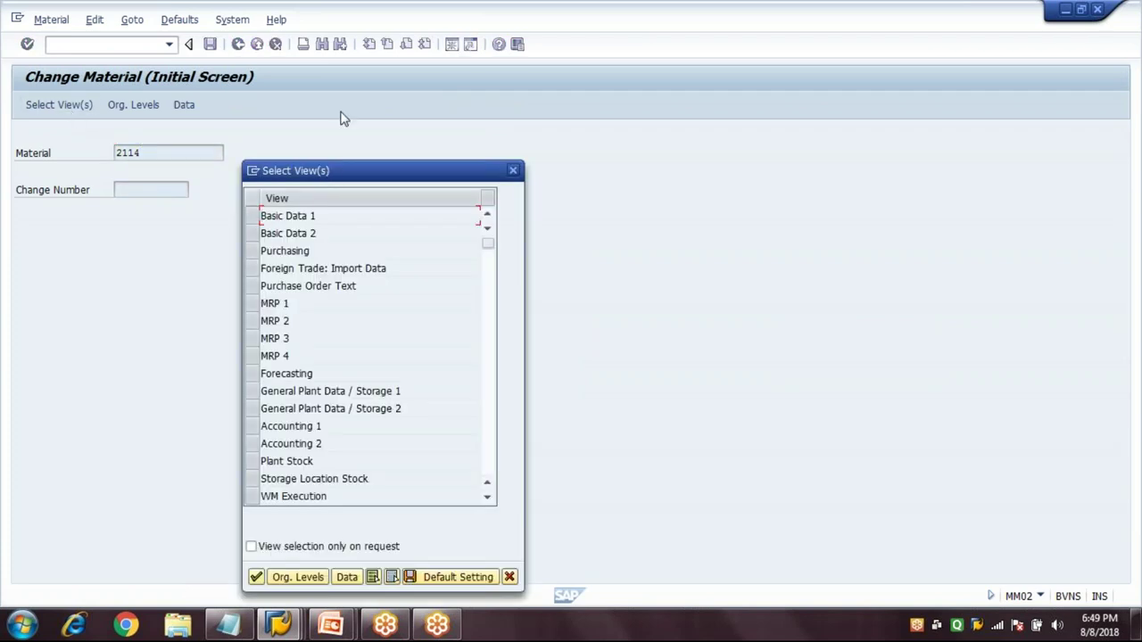
# Step: Select the MRP 1, MRP 2, MRP 3 and Forecasting views and open them for plant 1000, storage location 0001
pyautogui.click(269, 246)
pyautogui.click(269, 262)
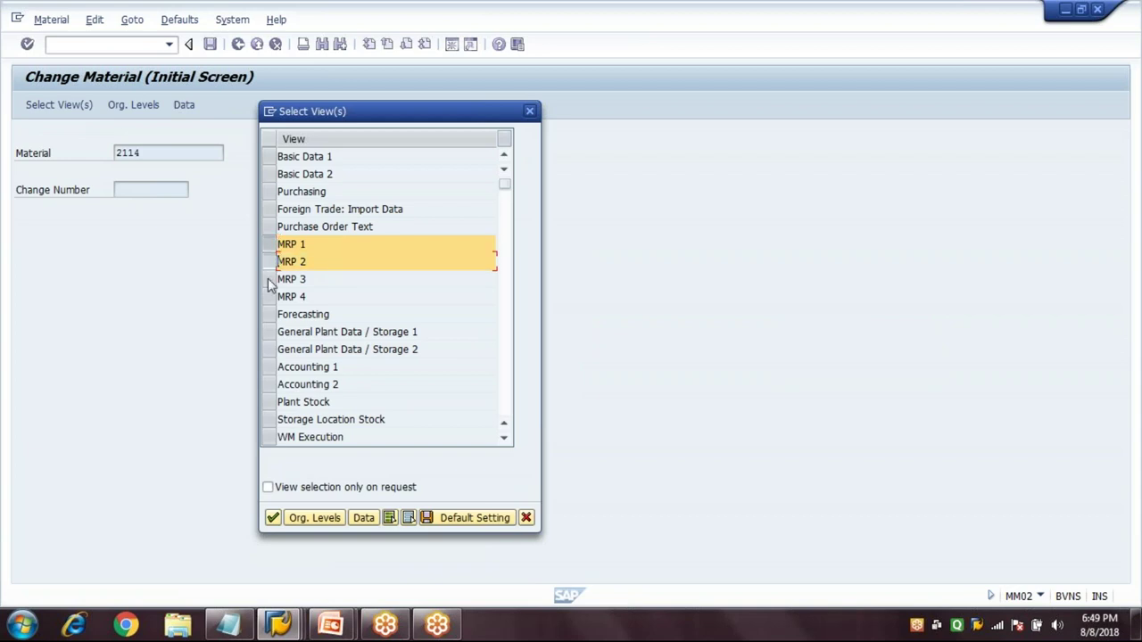
pyautogui.click(269, 279)
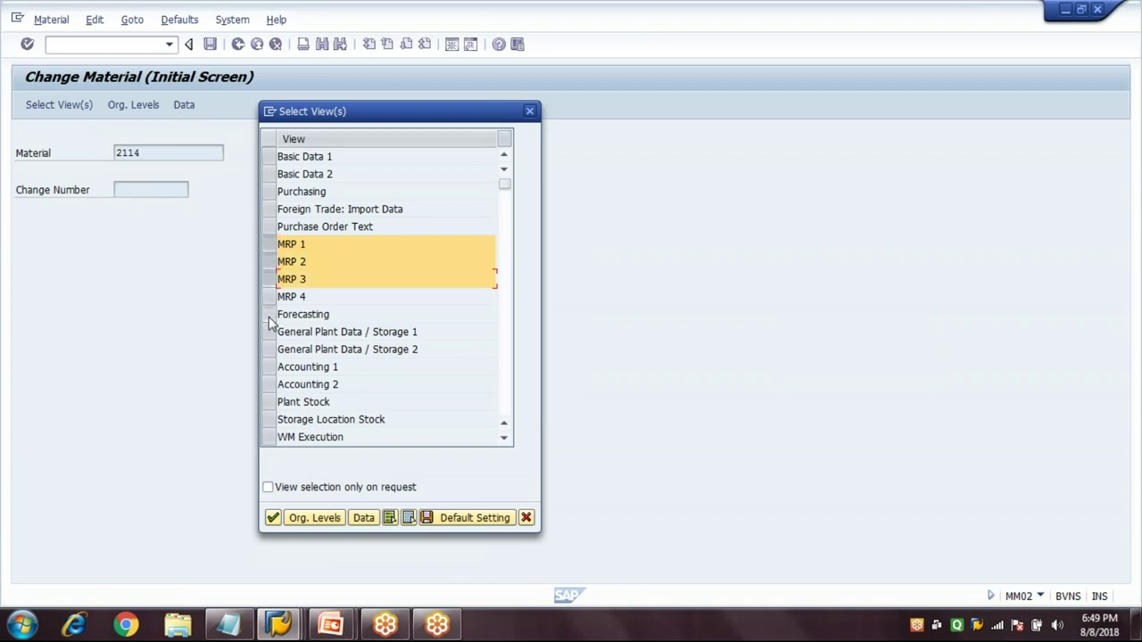
pyautogui.click(268, 315)
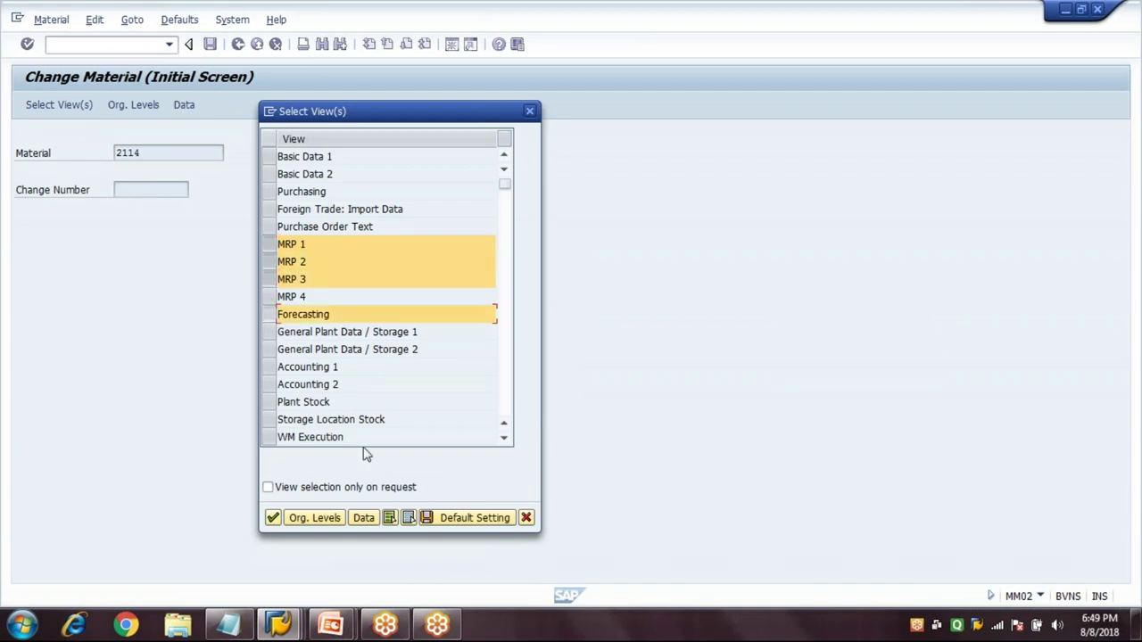
pyautogui.click(318, 519)
pyautogui.write('1000')
pyautogui.press('Tab')
pyautogui.press('Return')
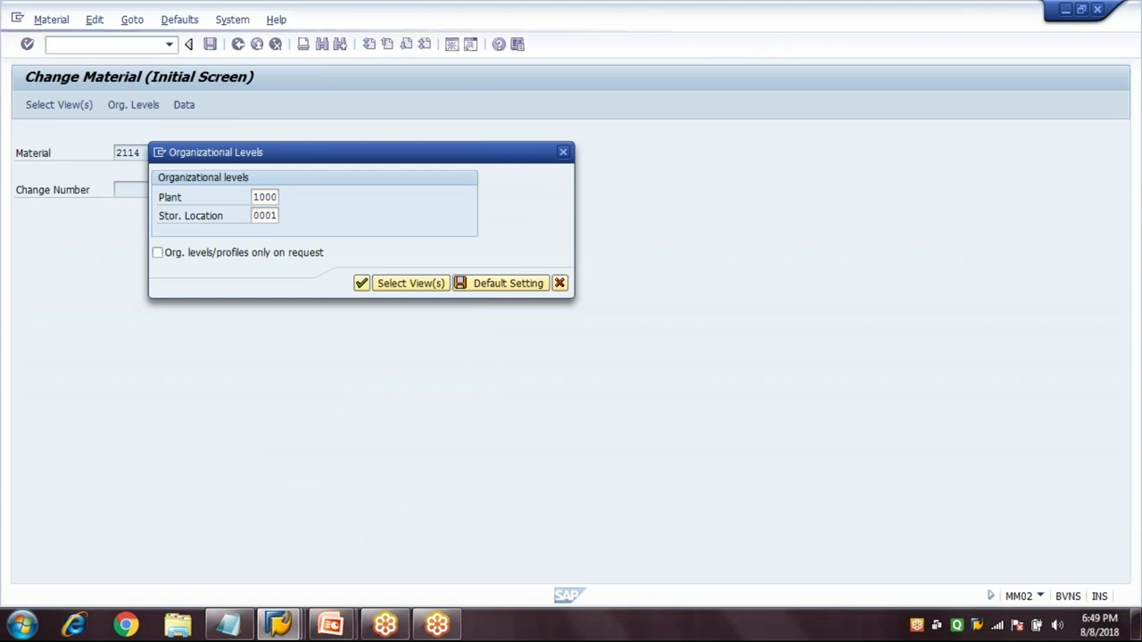
pyautogui.click(407, 263)
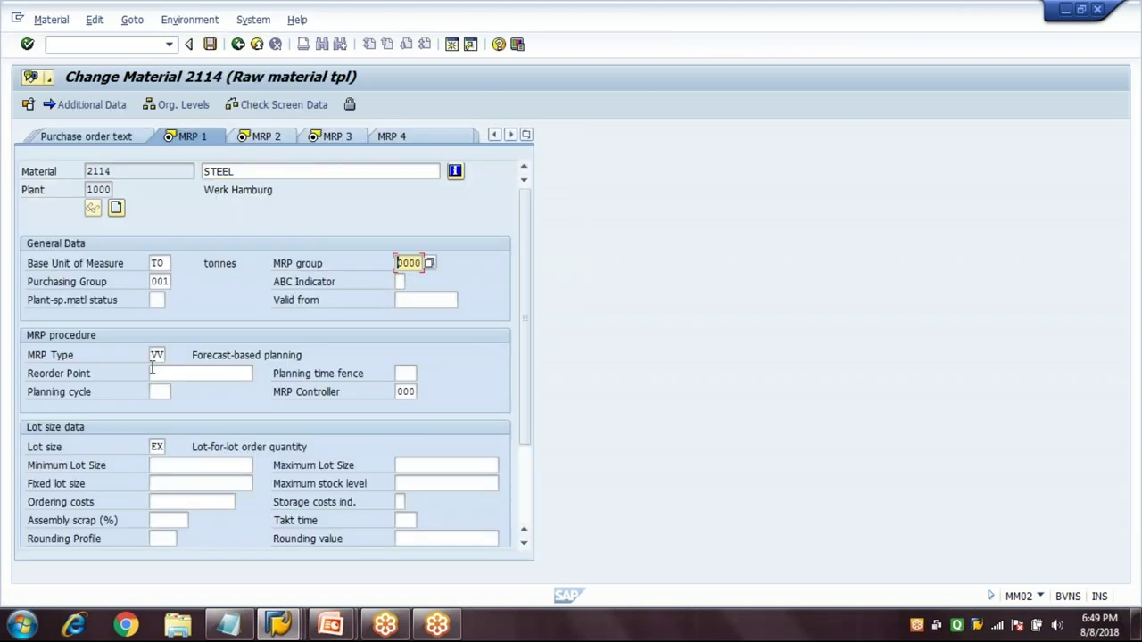
# Step: Change the MRP type of material 2114 to R1, Time-phased planning
pyautogui.click(157, 355)
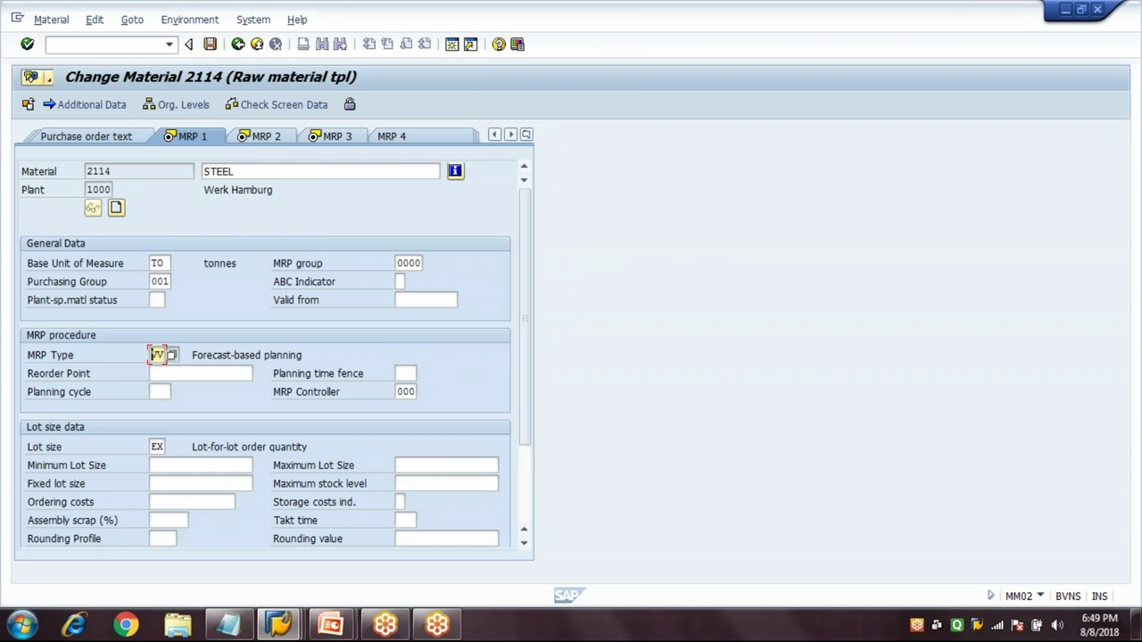
pyautogui.press('F4')
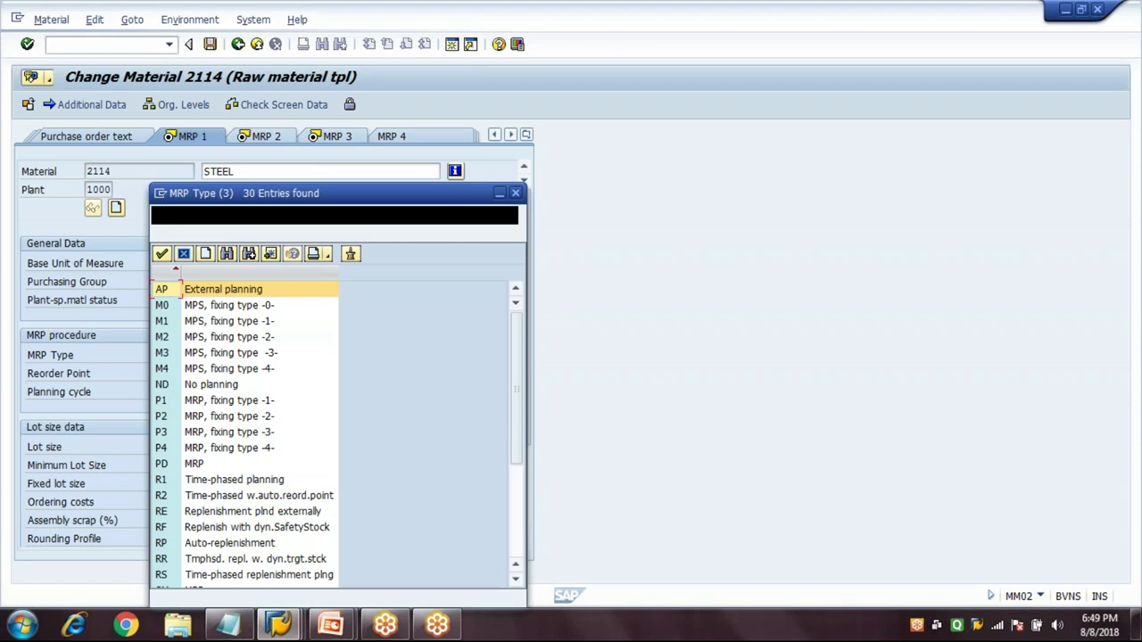
pyautogui.scroll(-4, 312, 402)
pyautogui.doubleClick(307, 314)
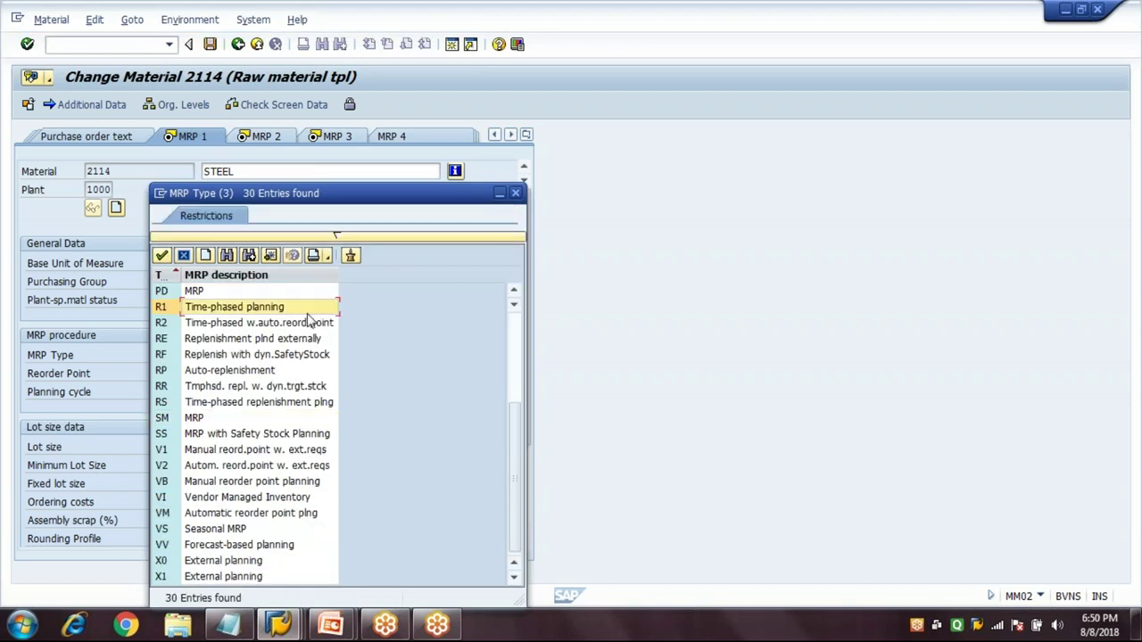
pyautogui.press('Return')
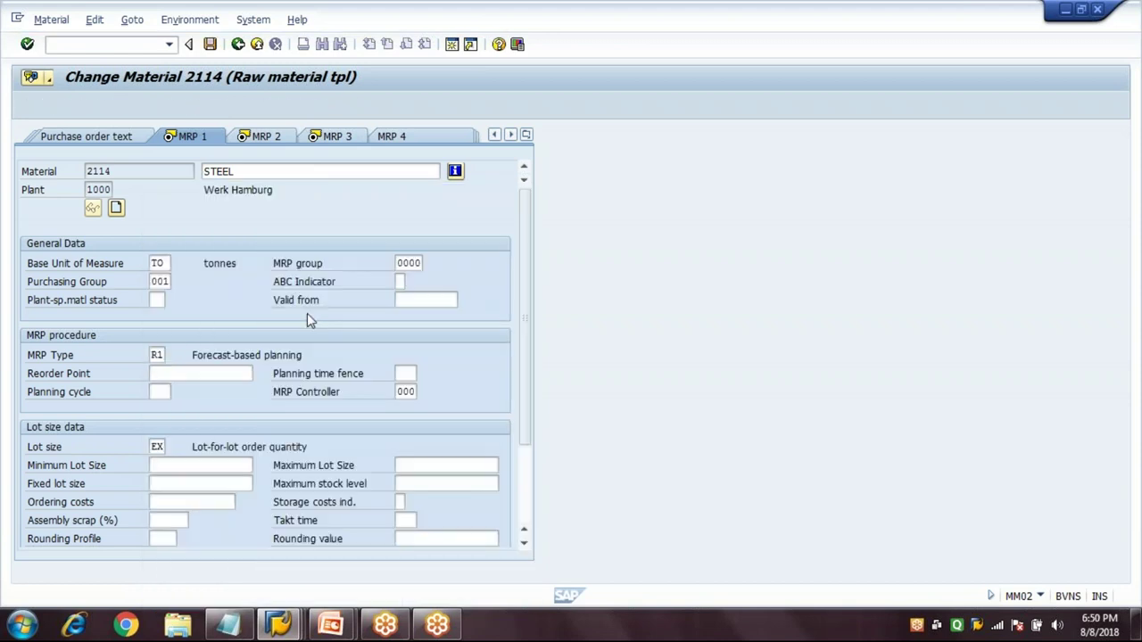
# Step: Set the planning cycle to 001, Planning calendar 1 (every 2nd Tuesday), and look over the MRP controller and lot size
pyautogui.click(98, 394)
pyautogui.click(157, 392)
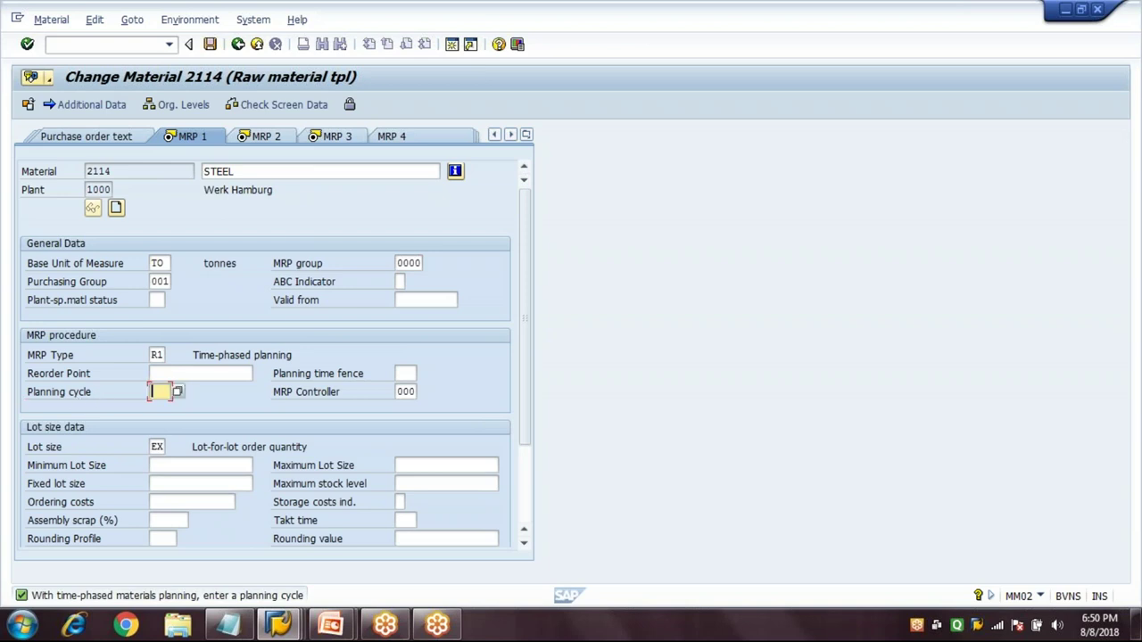
pyautogui.click(177, 394)
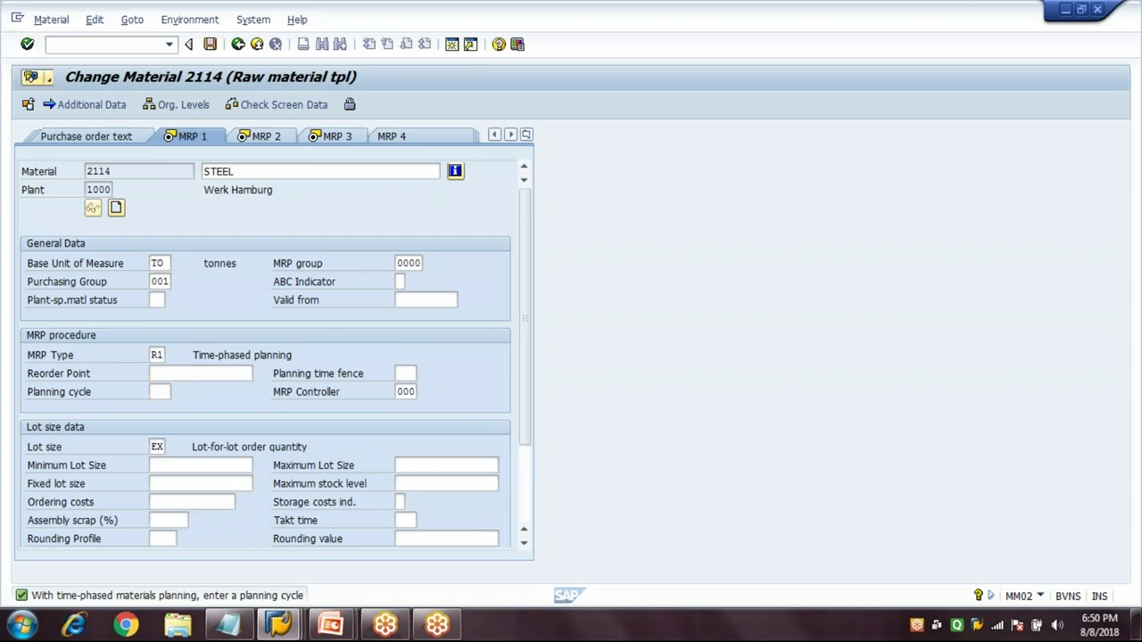
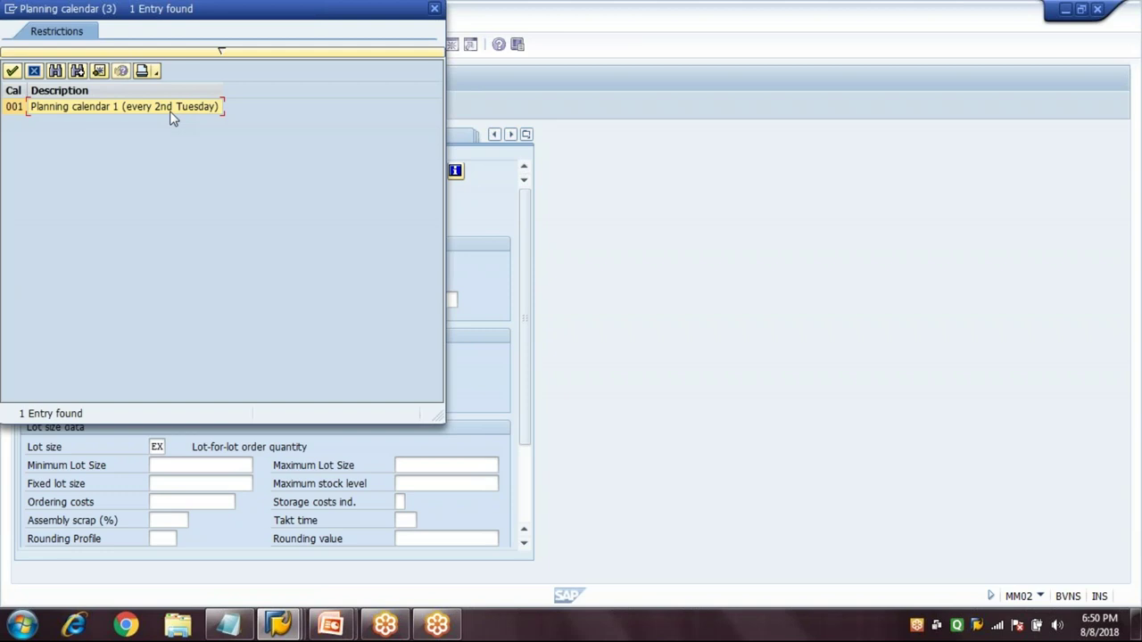
pyautogui.doubleClick(173, 119)
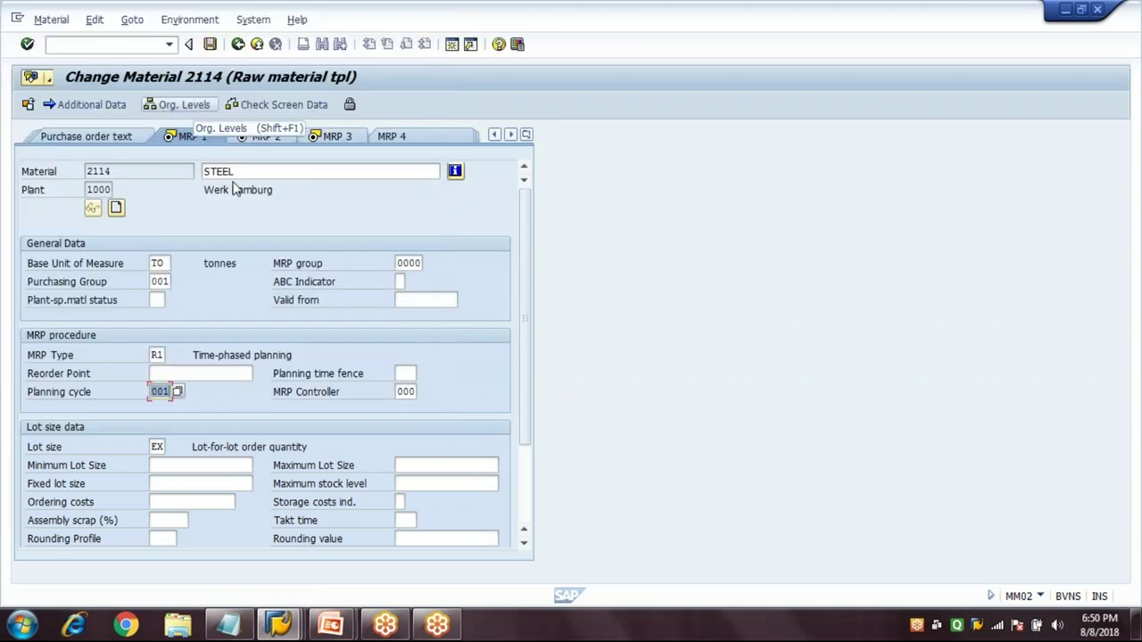
pyautogui.click(404, 393)
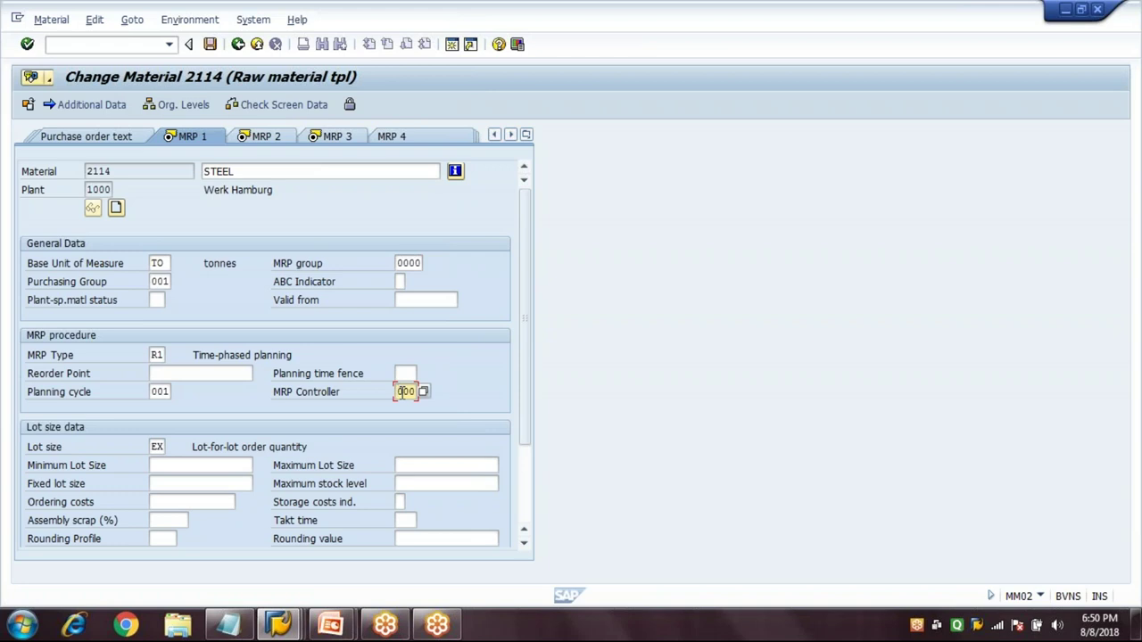
pyautogui.click(158, 445)
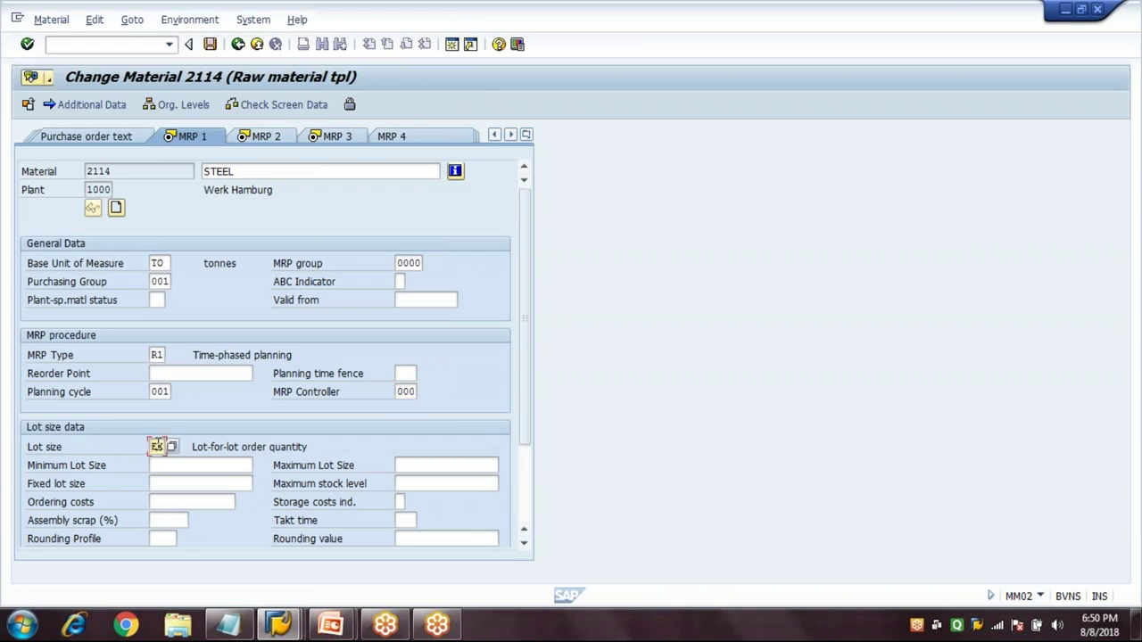
# Step: Recheck the MRP type, planning cycle and lot size on the MRP 1 view, and set the MRP 2 planning calendar to 001
pyautogui.click(158, 355)
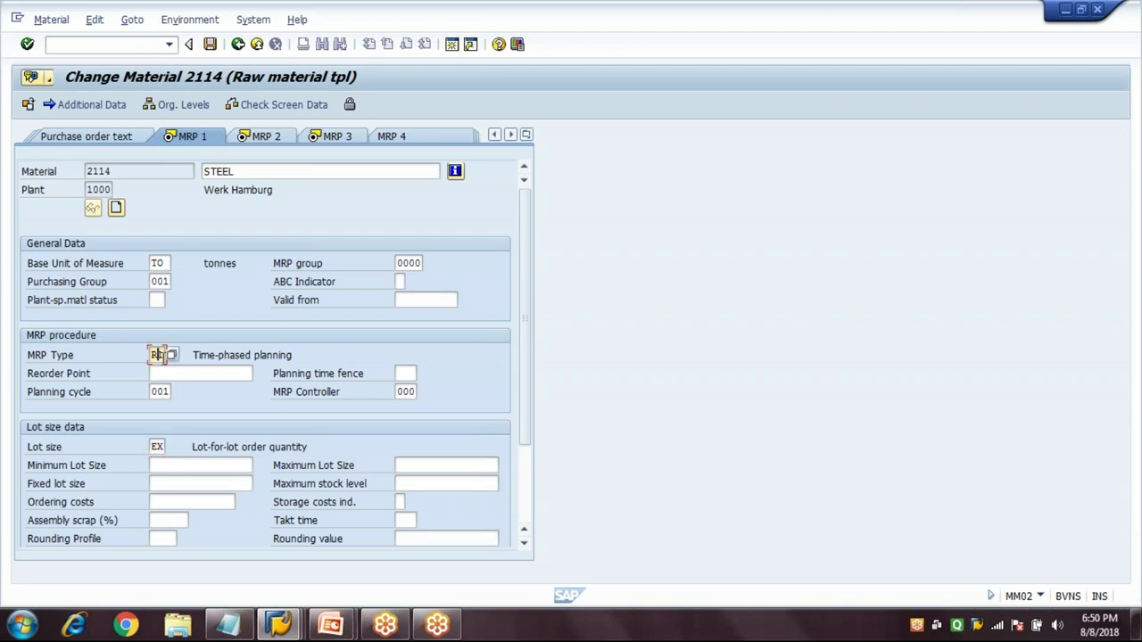
pyautogui.click(152, 391)
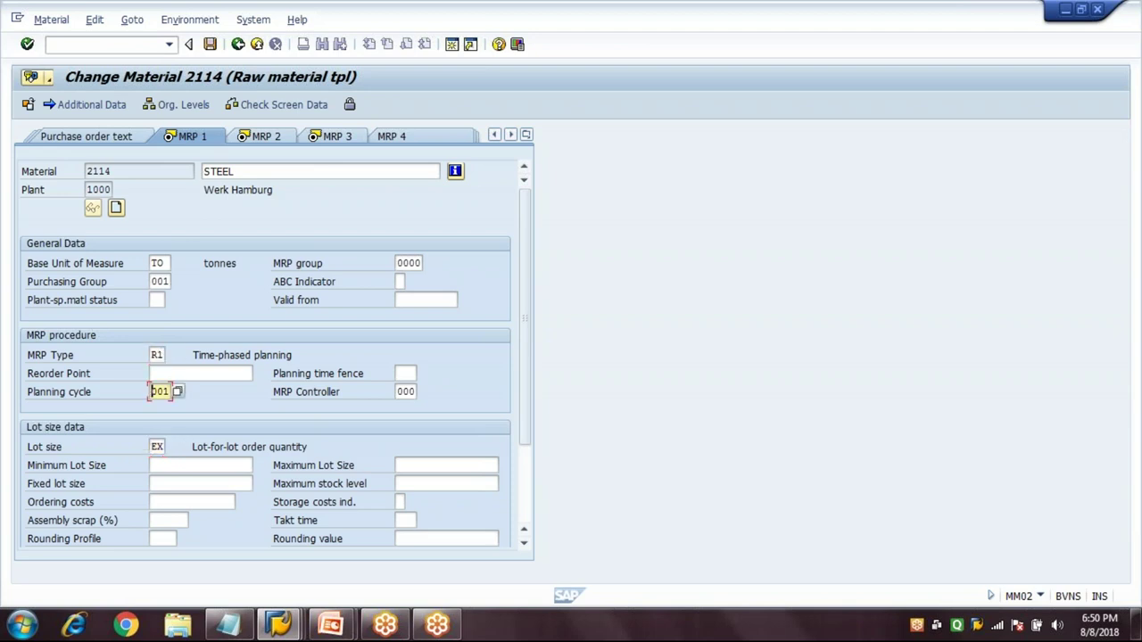
pyautogui.click(156, 446)
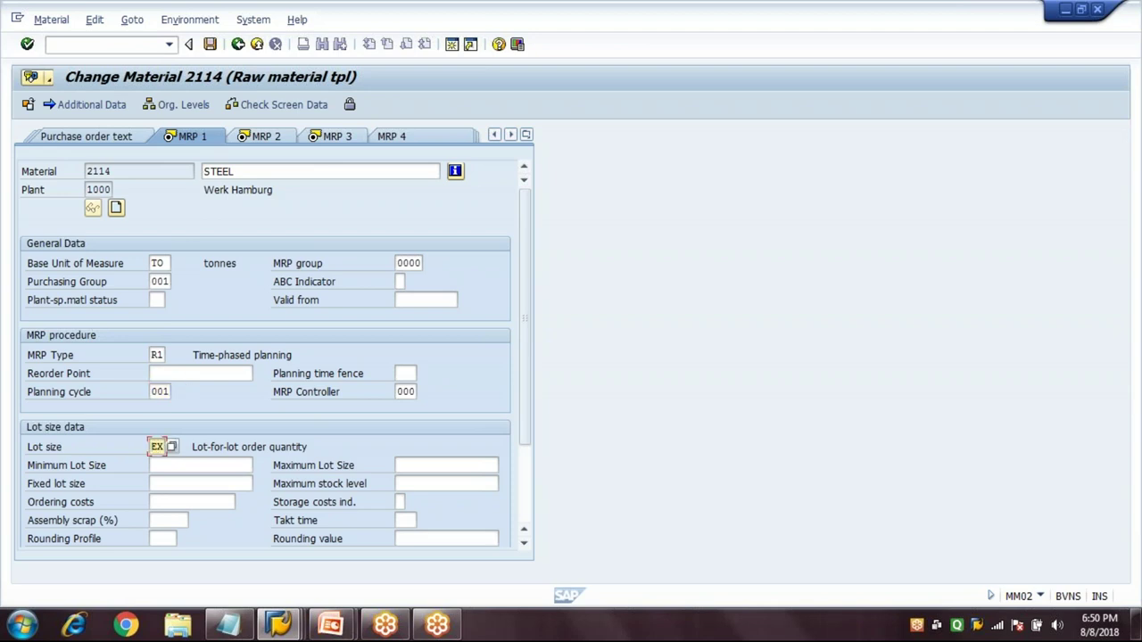
pyautogui.press('Return')
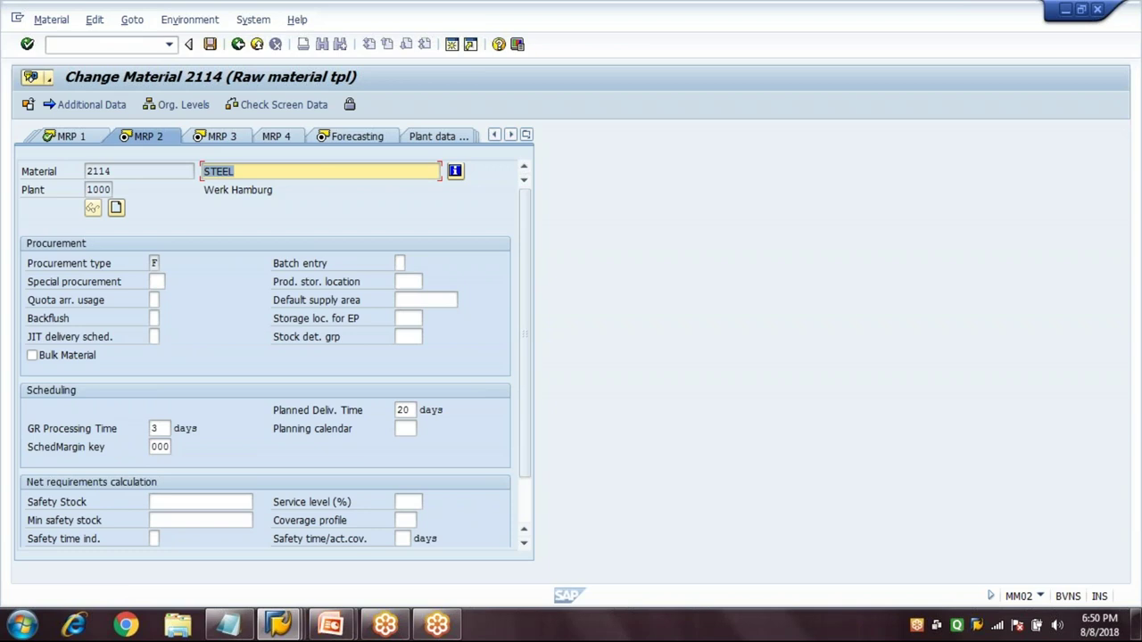
pyautogui.click(406, 429)
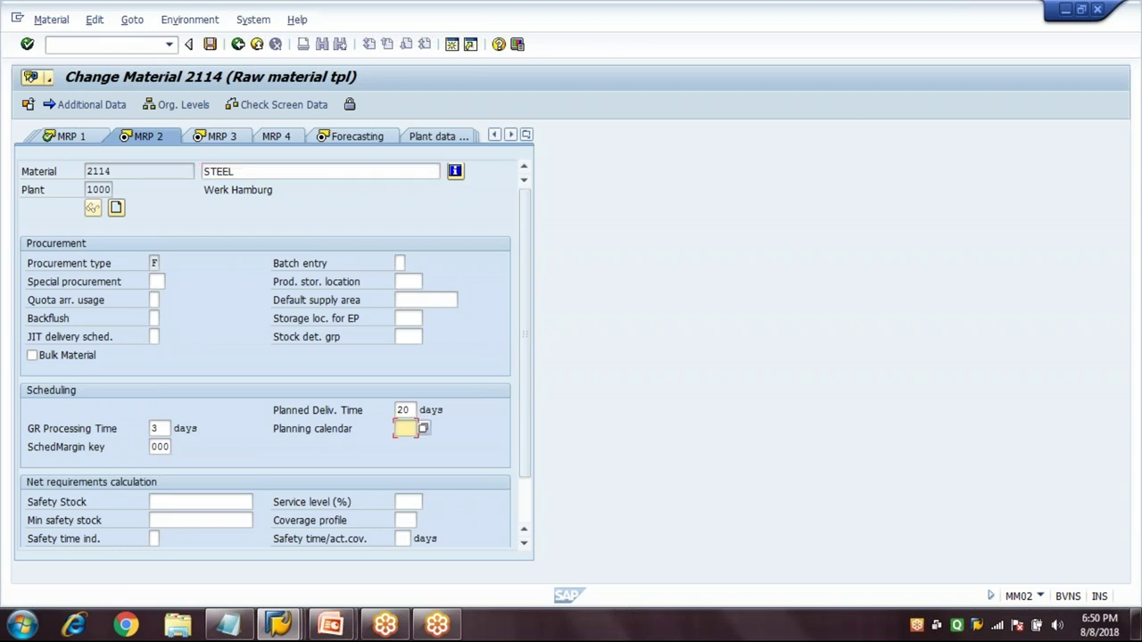
pyautogui.click(425, 429)
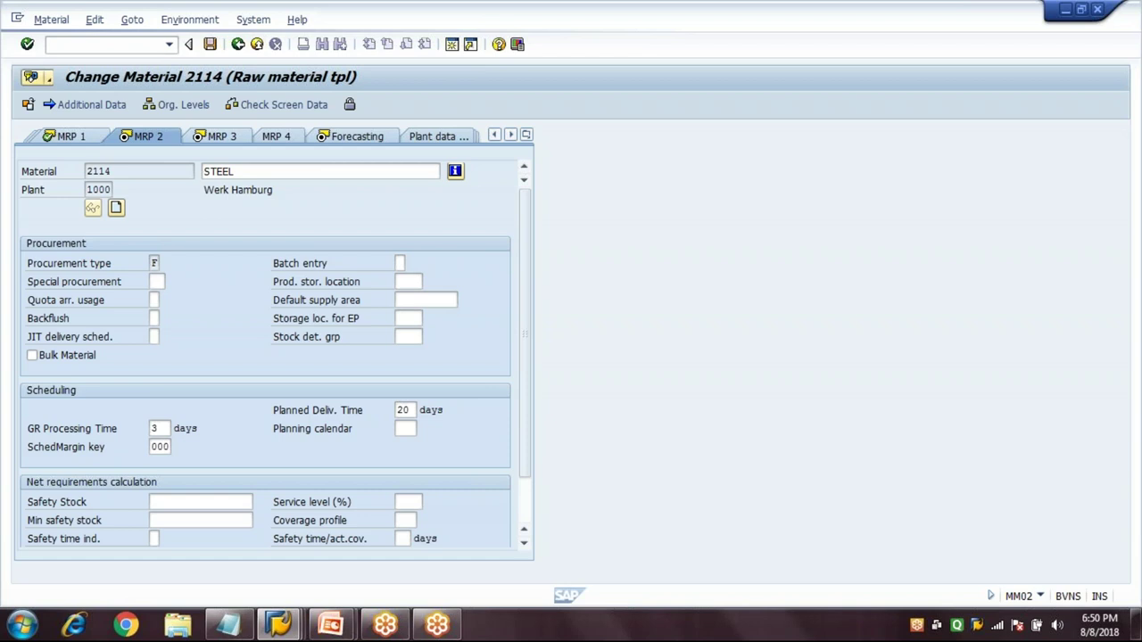
pyautogui.doubleClick(183, 108)
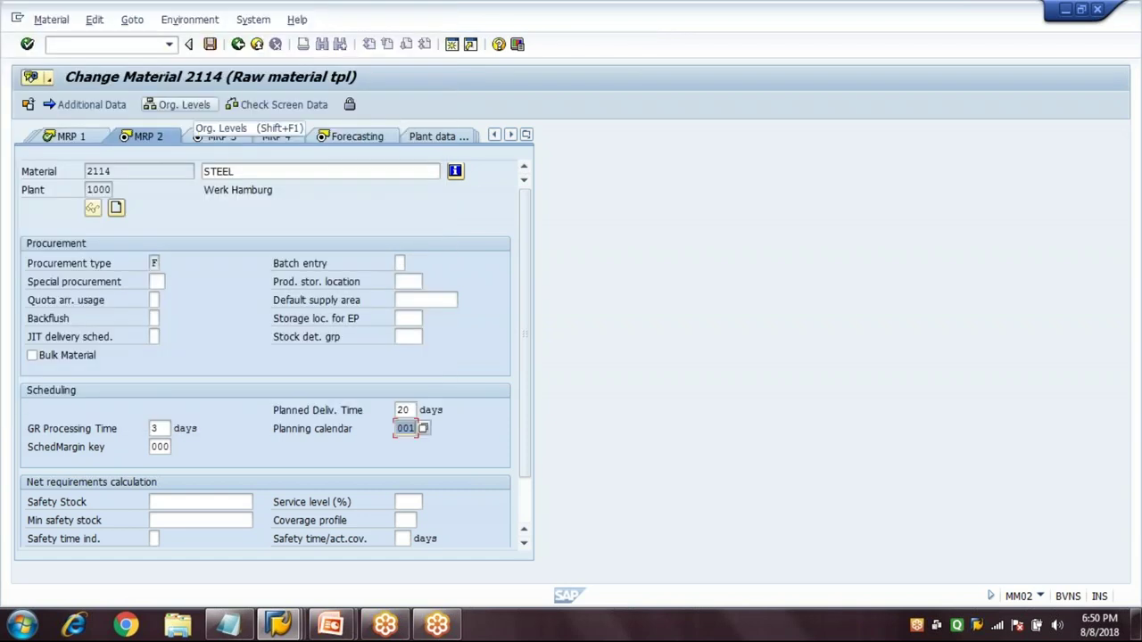
# Step: Go through the MRP 3 and Forecasting views, display the consumption values, and save material 2114
pyautogui.click(223, 141)
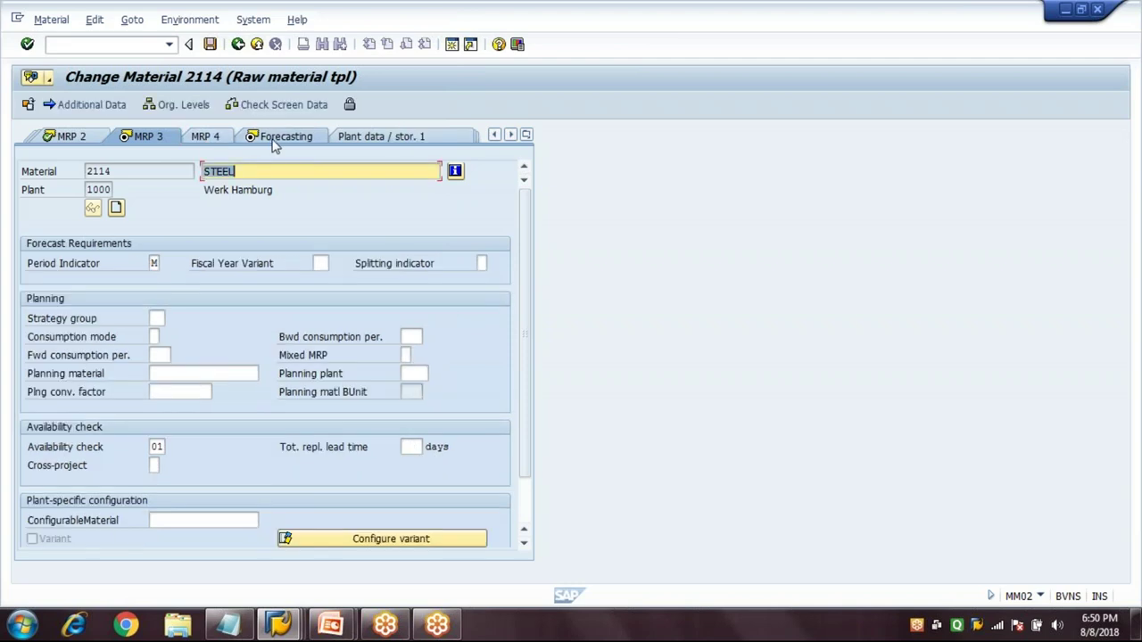
pyautogui.click(275, 142)
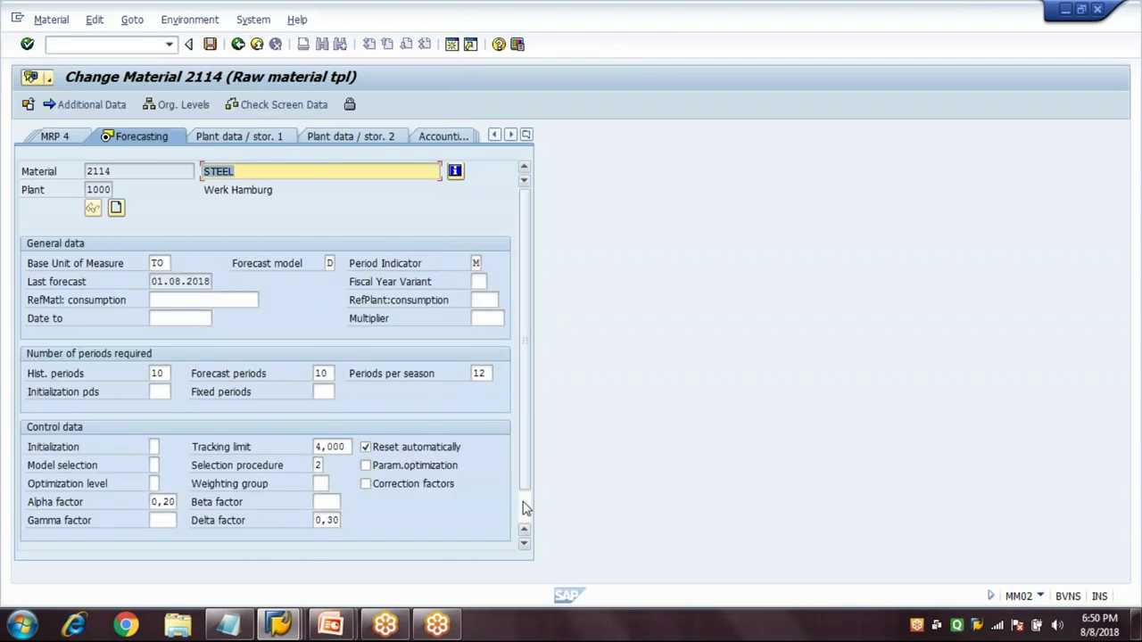
pyautogui.scroll(-2, 524, 508)
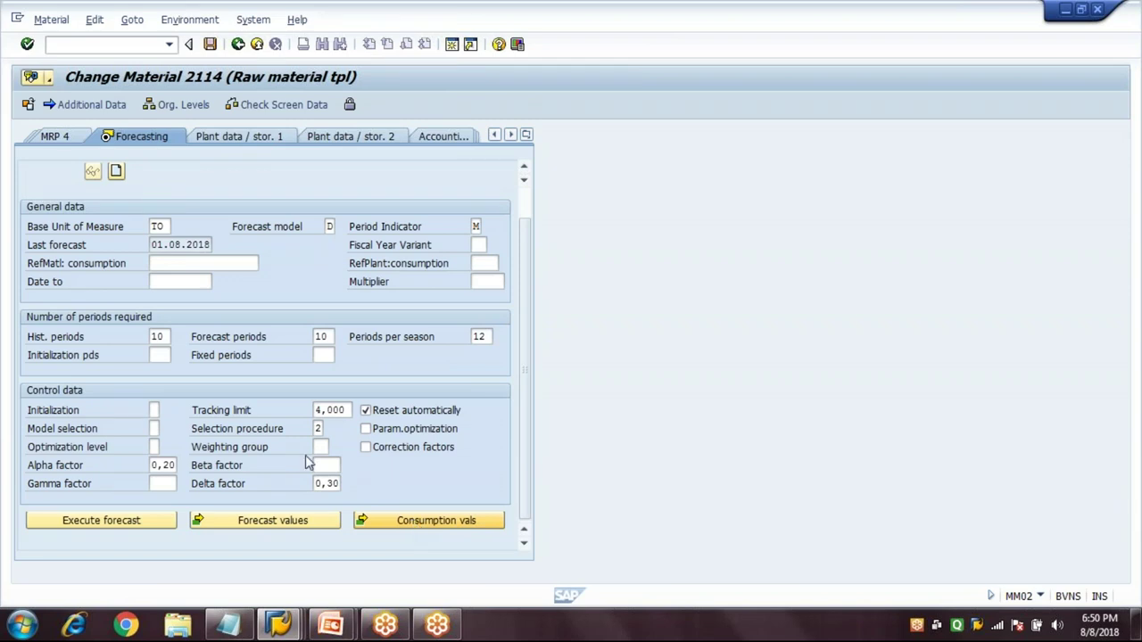
pyautogui.click(211, 47)
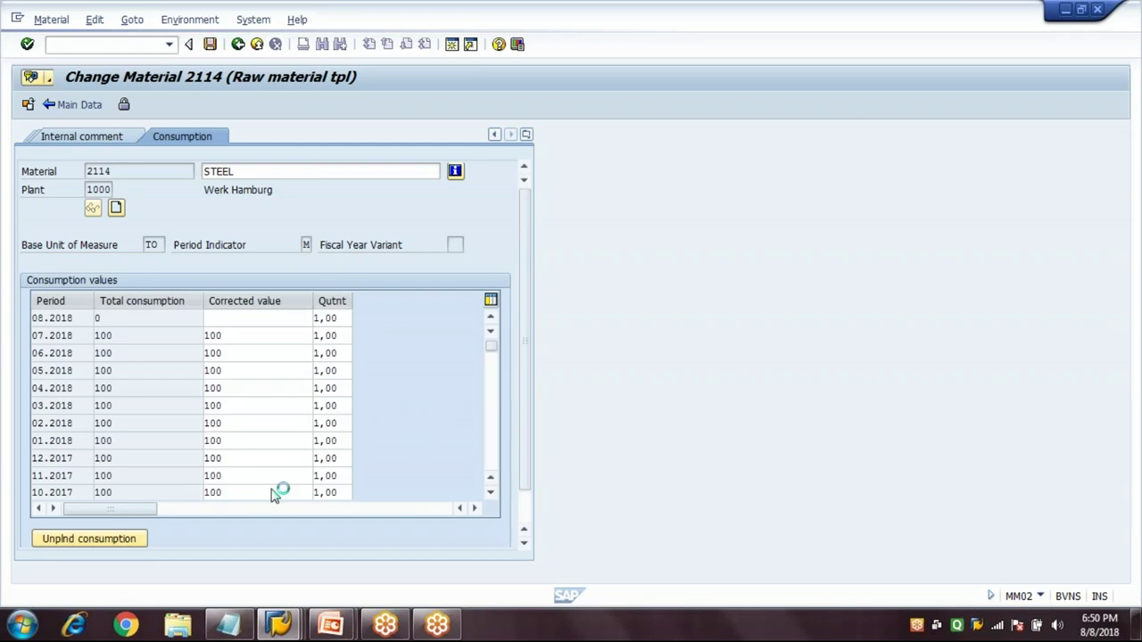
# Step: Switch to Notepad and add "Consumption Based Planning totally deals with External Procurement" below the time-phased planning steps, separated by a blank line
pyautogui.hotkey('alt', 'Tab')
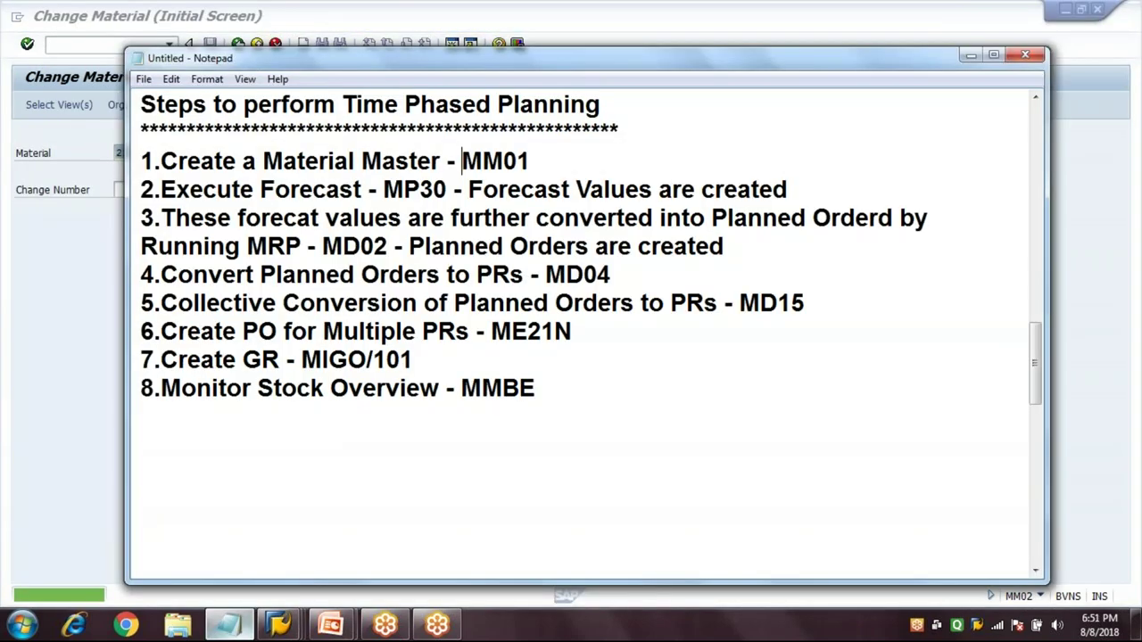
pyautogui.moveTo(141, 160); pyautogui.dragTo(567, 383)
pyautogui.click(569, 382)
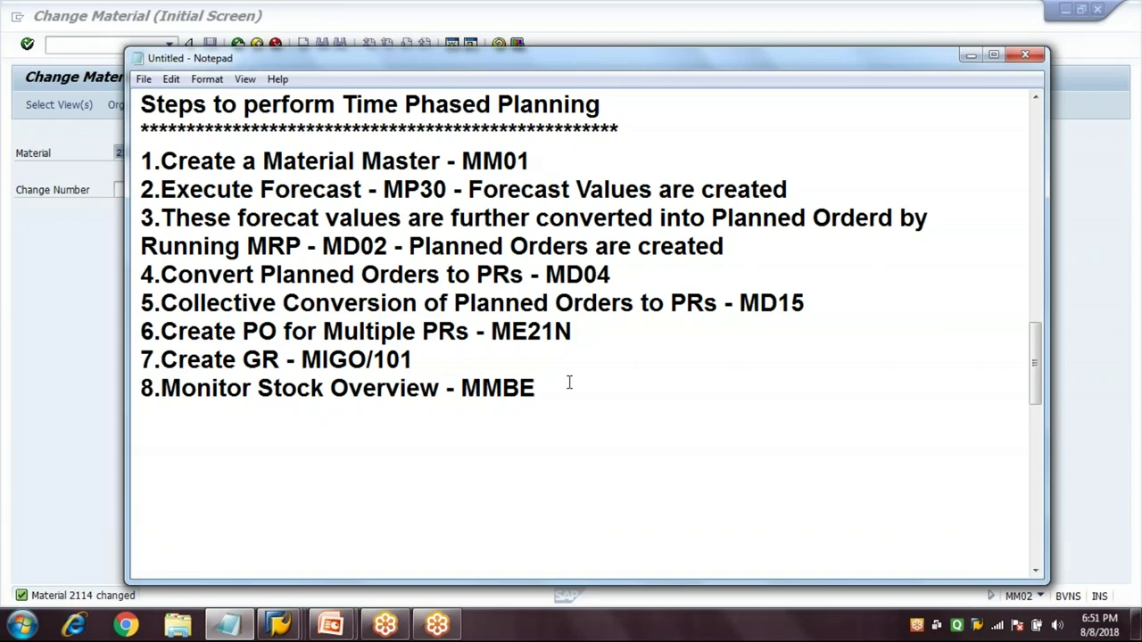
pyautogui.press('Return')
pyautogui.press('Return')
pyautogui.write('Consumption')
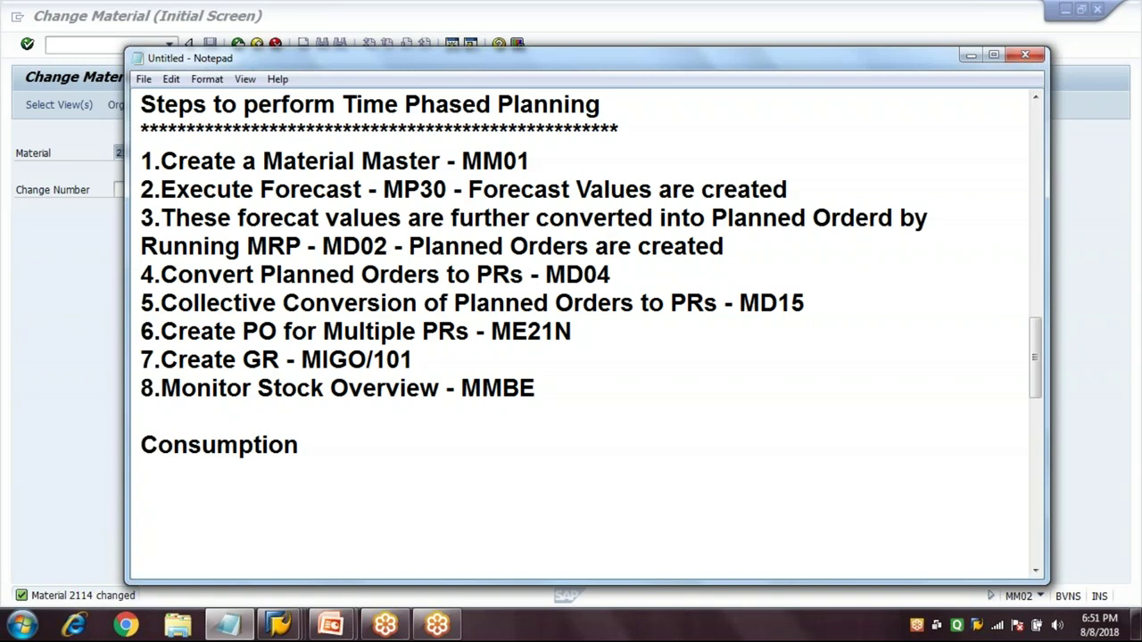
pyautogui.write(' Based P')
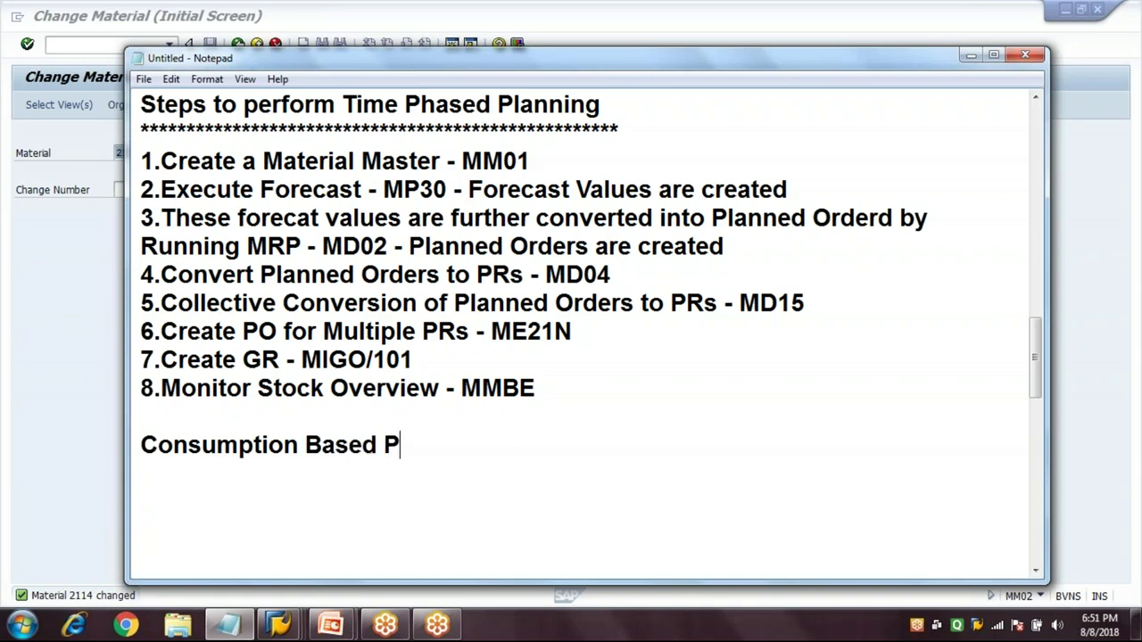
pyautogui.write('lanning toa')
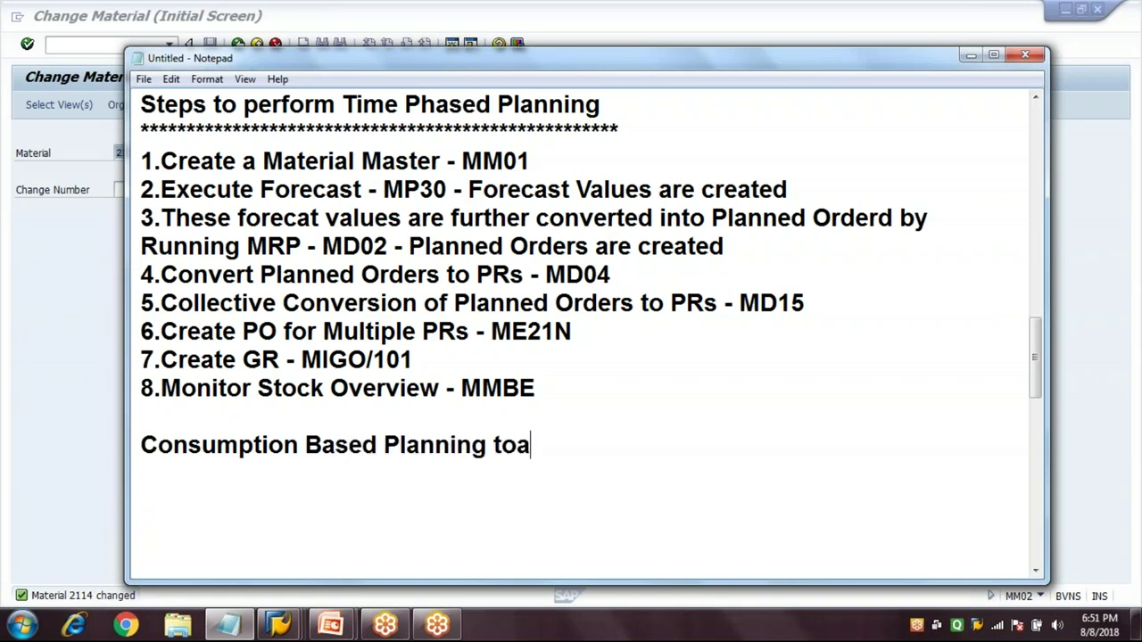
pyautogui.press('BackSpace')
pyautogui.write('tally de')
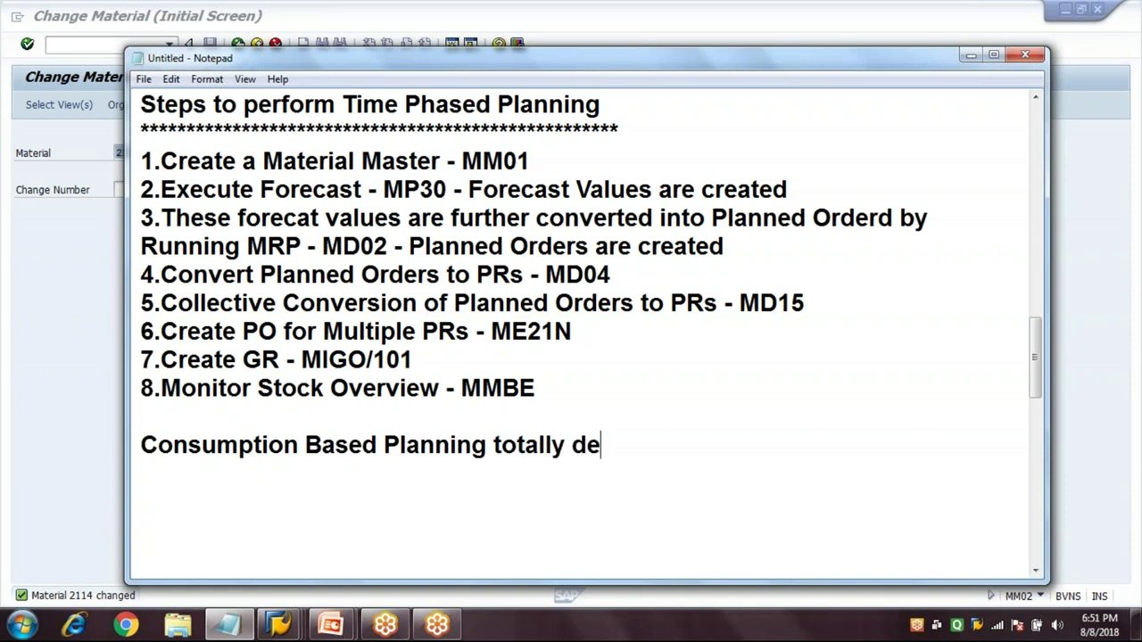
pyautogui.write('als with ')
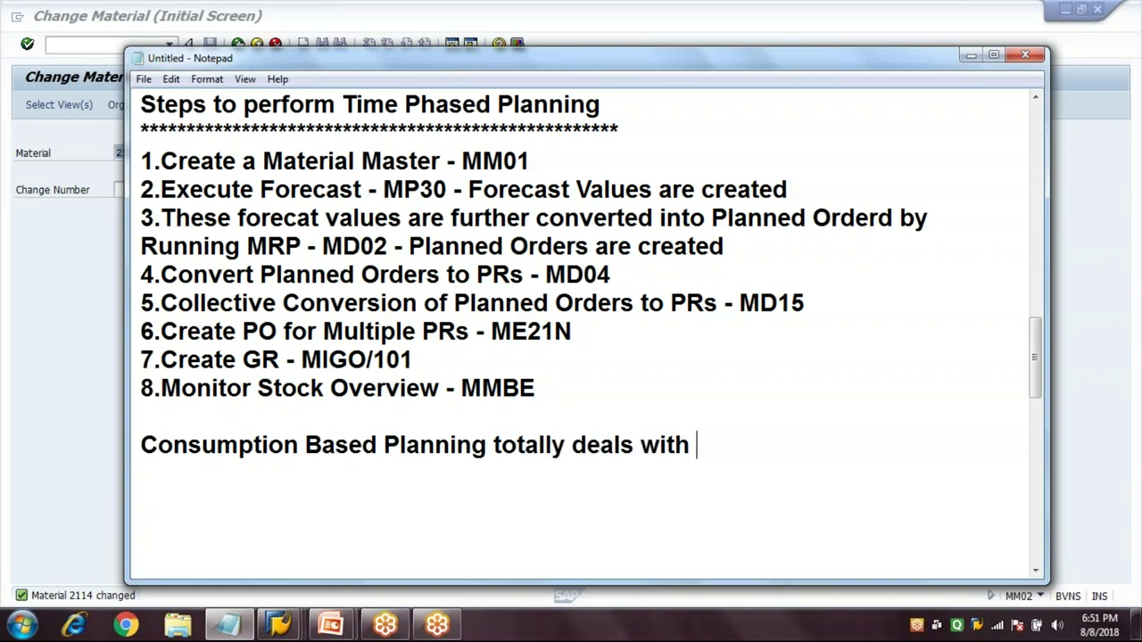
pyautogui.write('Externa')
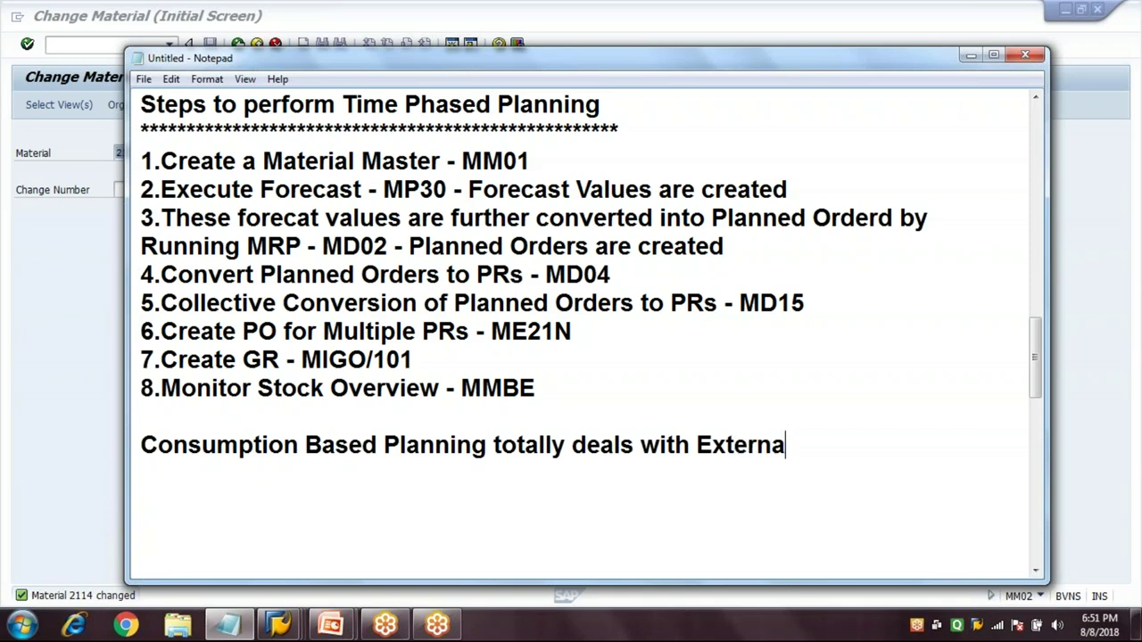
pyautogui.write('l Procurement')
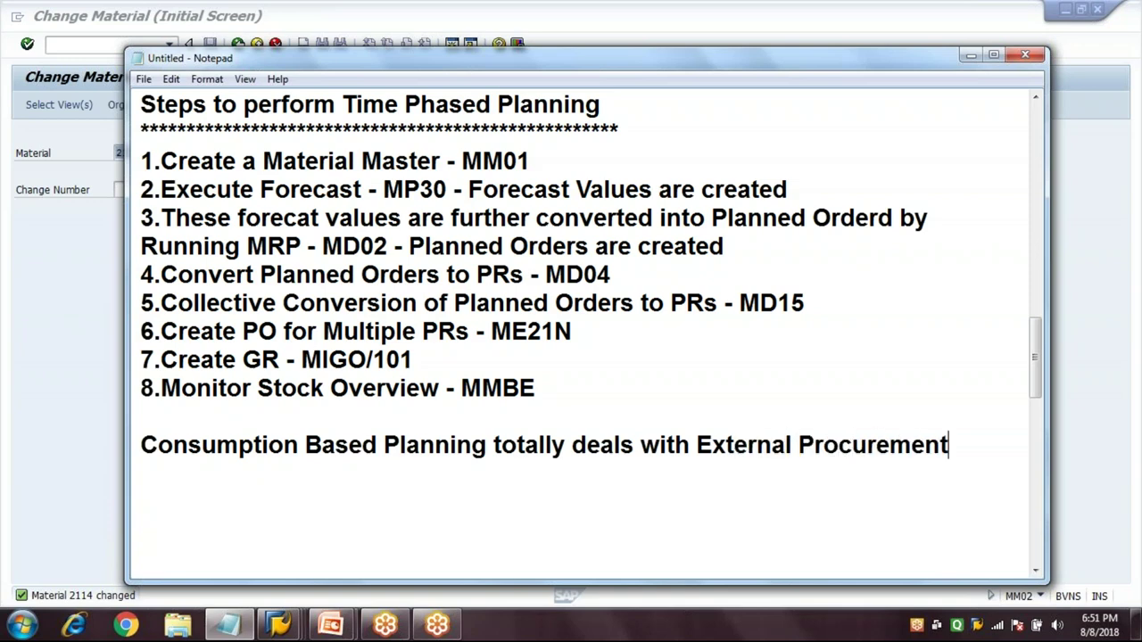
# Step: Continue the note on a new line with "where PP integration with MM takes place." and leave a blank line after it
pyautogui.press('Return')
pyautogui.write('where PP ')
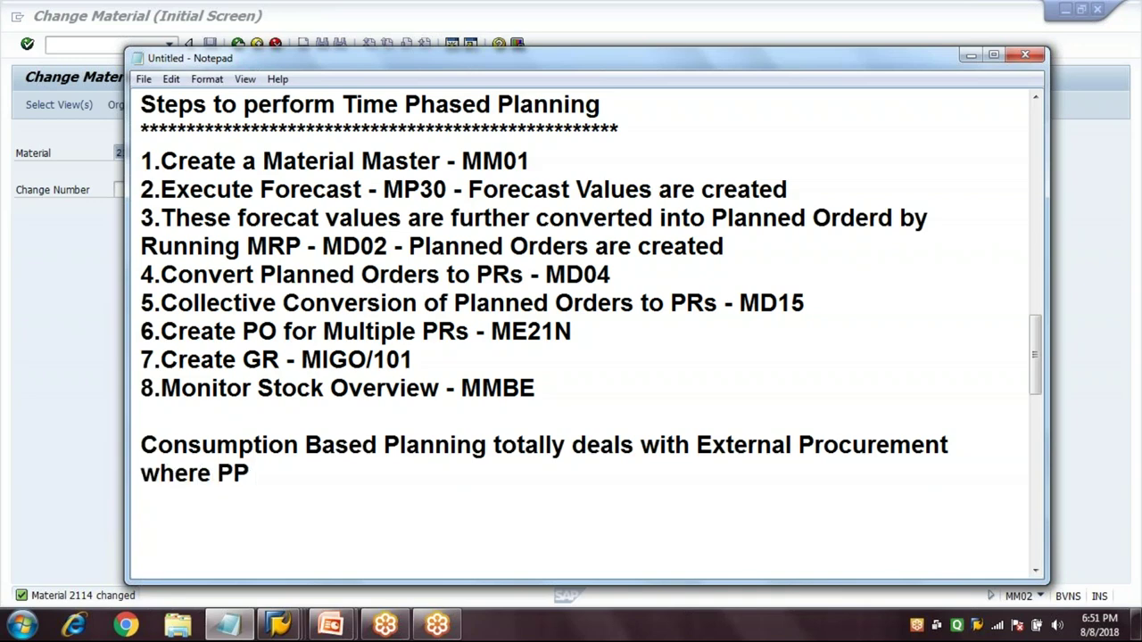
pyautogui.write('inte')
pyautogui.write('gration ')
pyautogui.write('with MM ')
pyautogui.write('takes ')
pyautogui.write('p;')
pyautogui.press('BackSpace')
pyautogui.write('lace.')
pyautogui.press('Return')
pyautogui.press('Return')
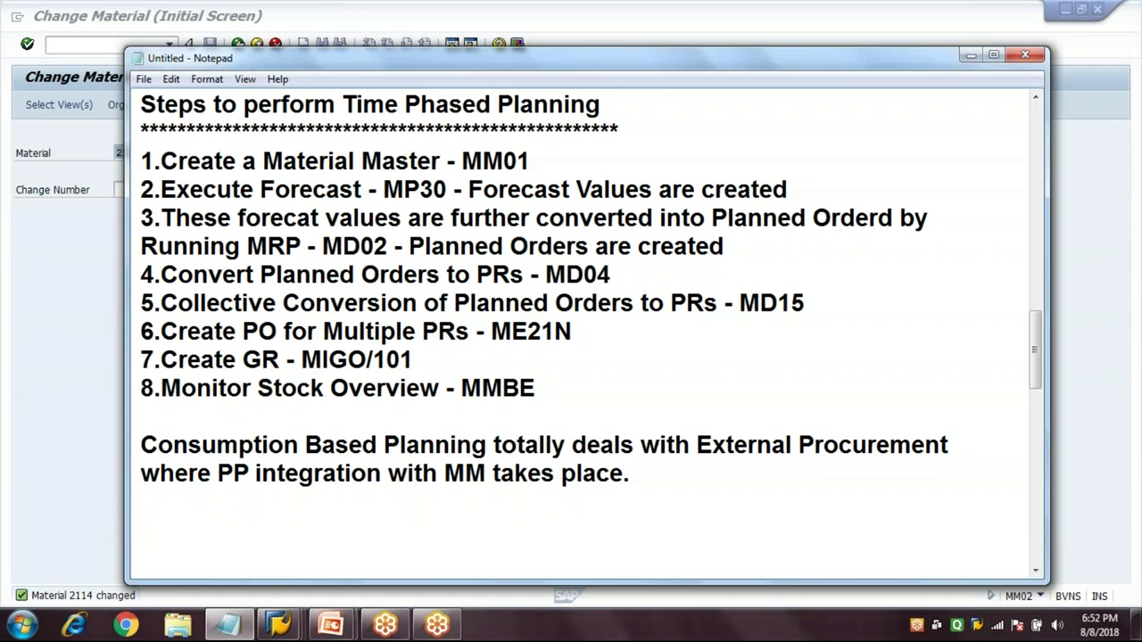
# Step: Review the planning notes back up to the Consumption Based Planning - CBP overview at the beginning of the document
pyautogui.click(1038, 135)
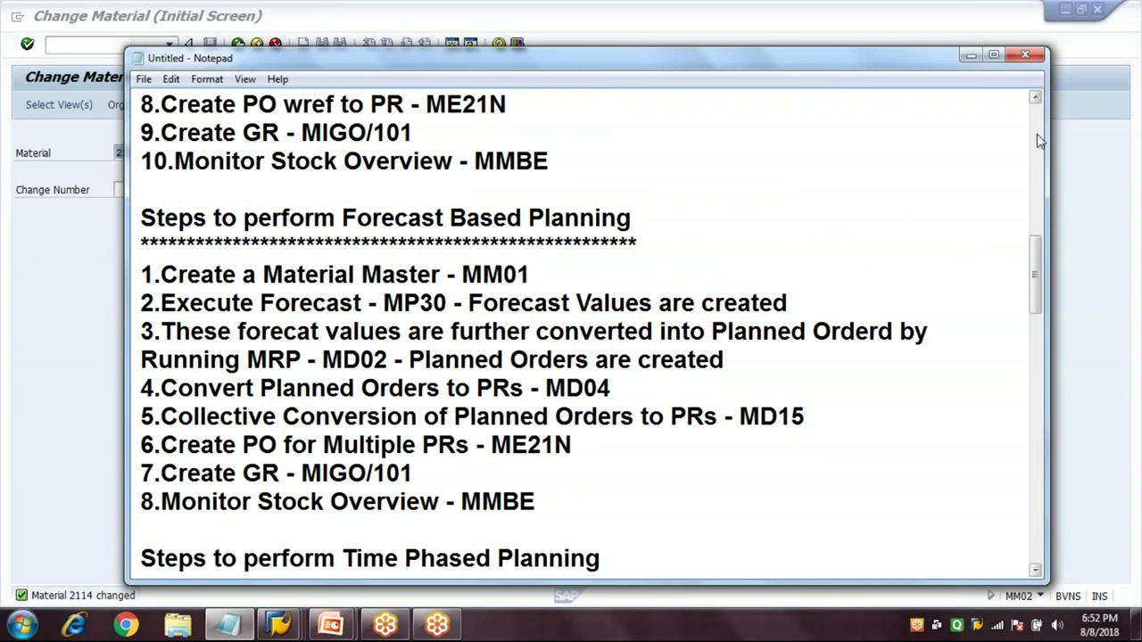
pyautogui.click(1038, 140)
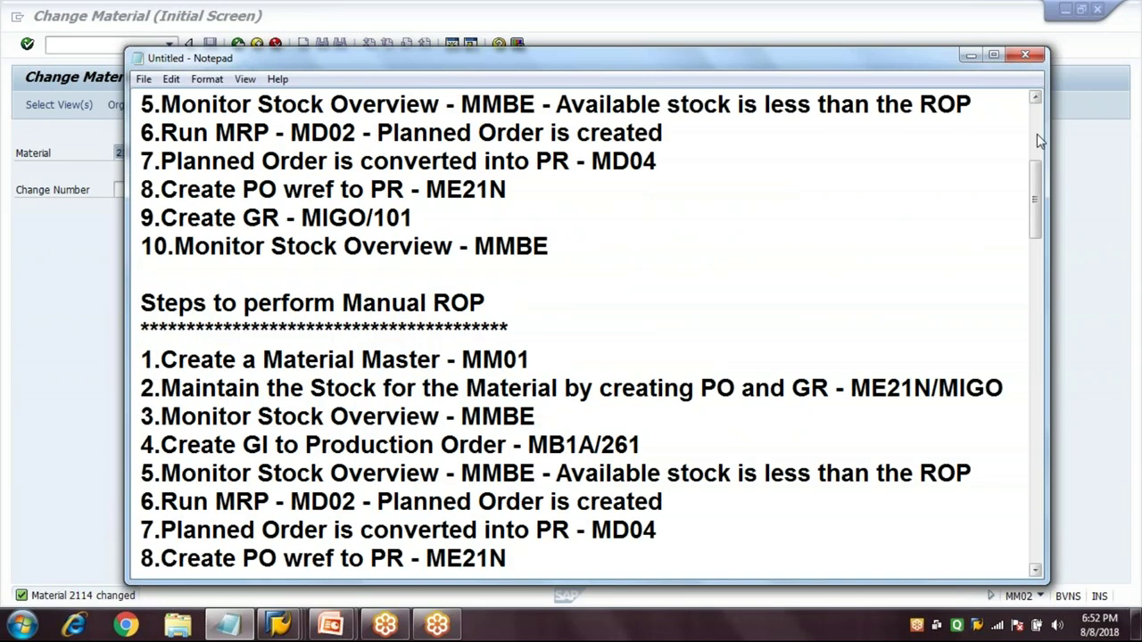
pyautogui.click(1038, 140)
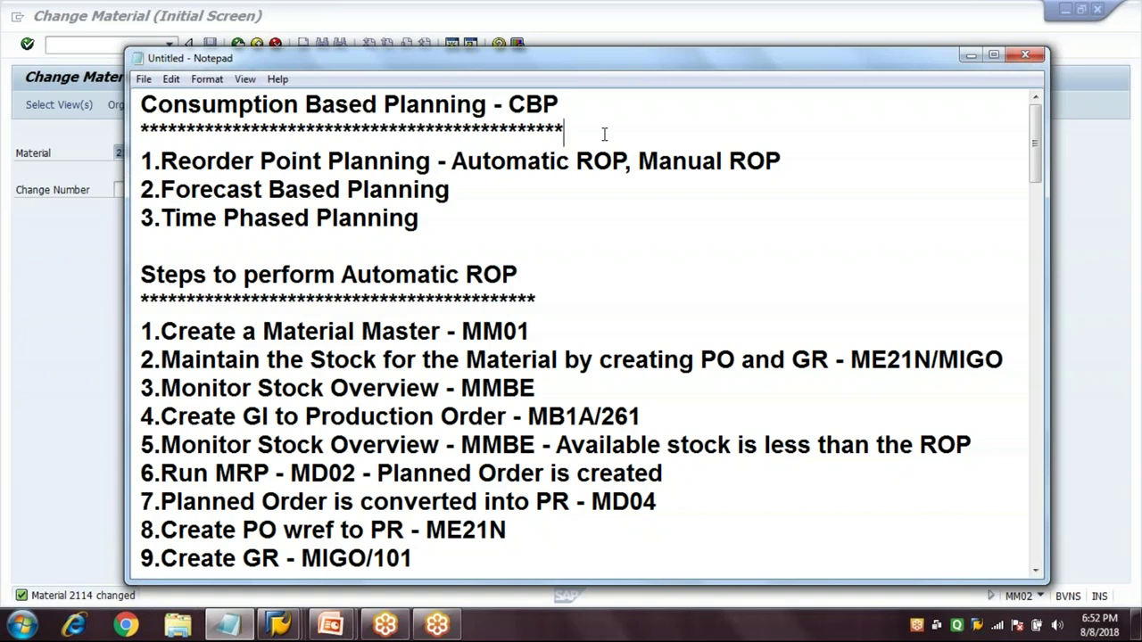
pyautogui.hotkey('shift', 'Home')
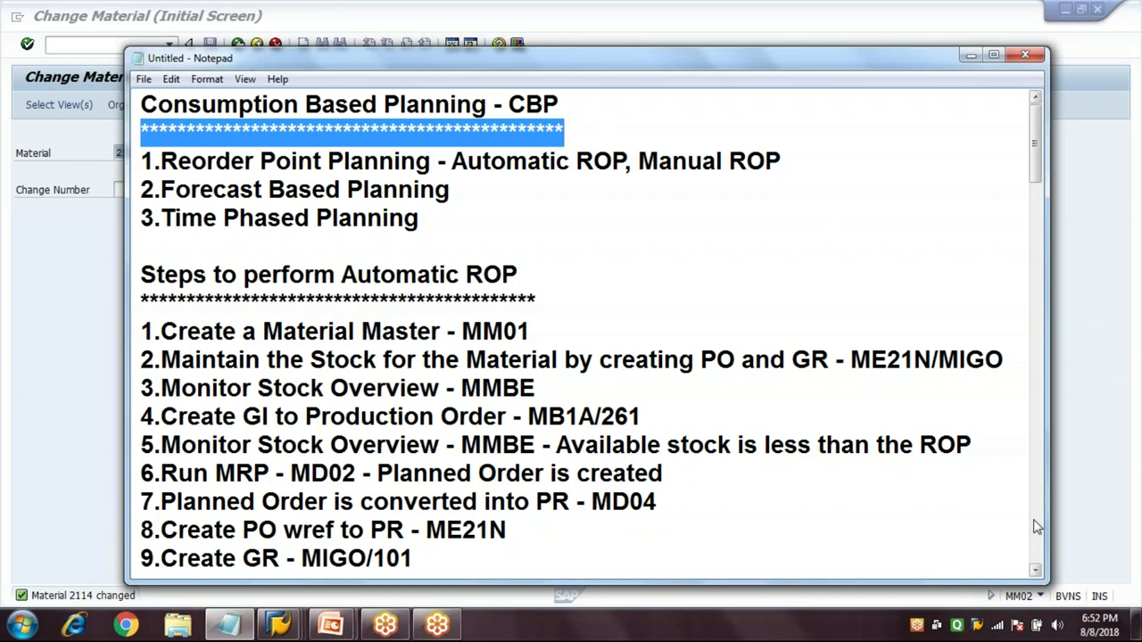
pyautogui.moveTo(1037, 527); pyautogui.dragTo(1060, 98)
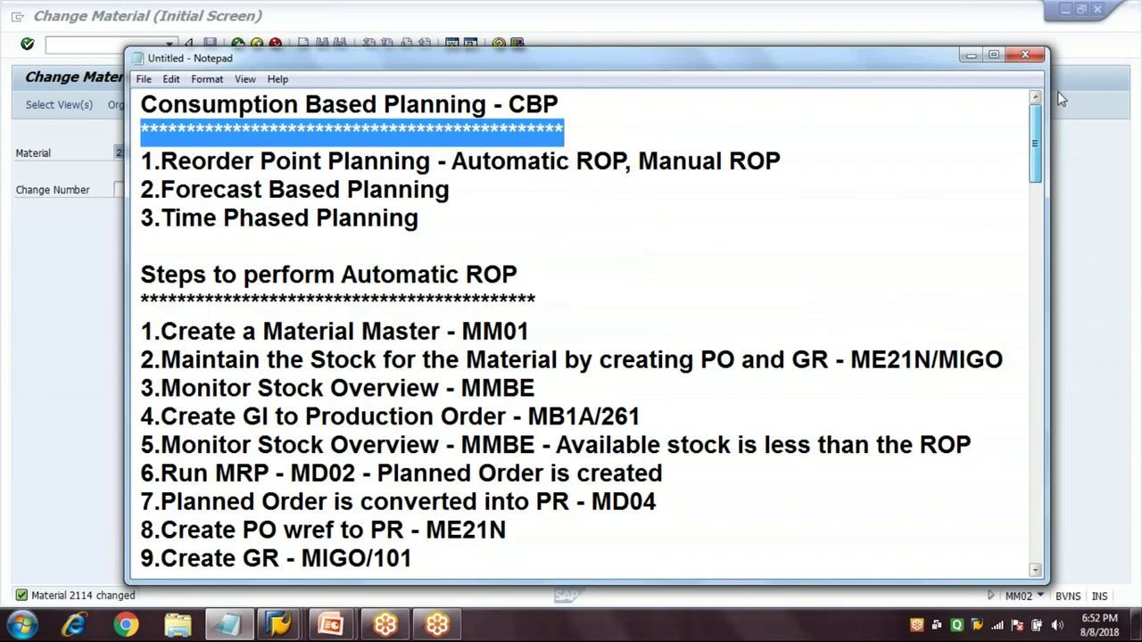
pyautogui.click(839, 136)
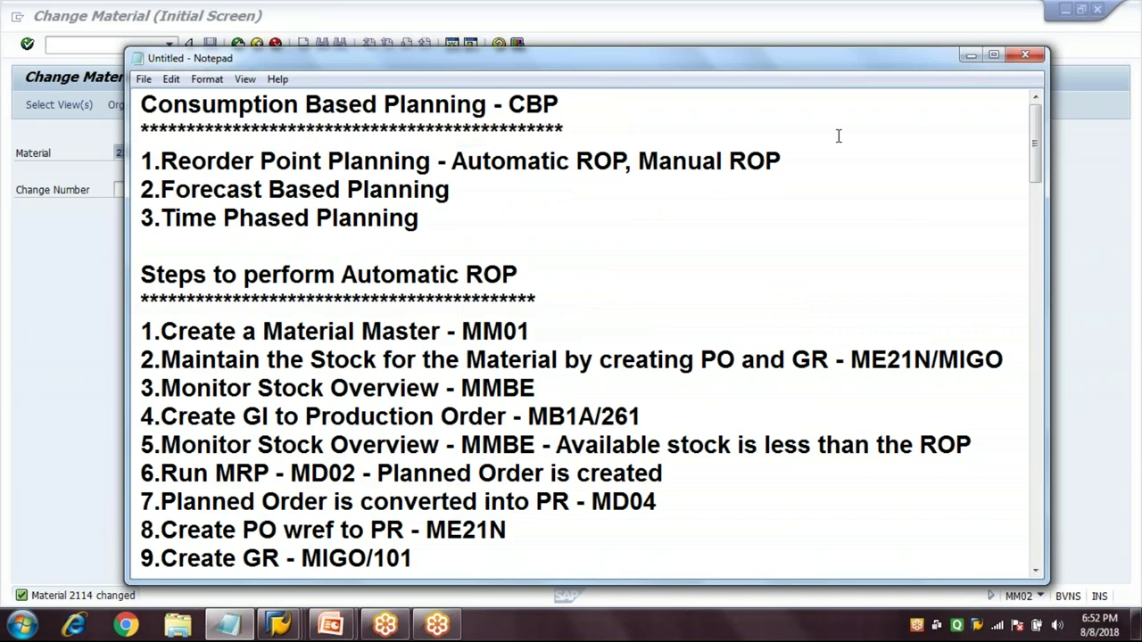
pyautogui.hotkey('shift', 'Home')
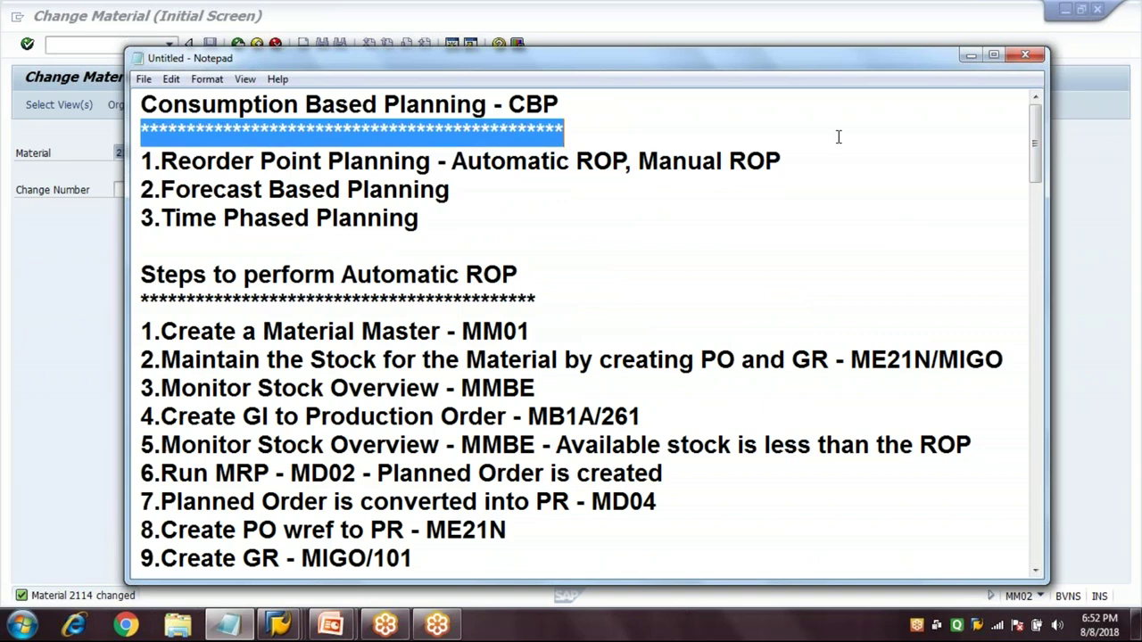
pyautogui.click(838, 136)
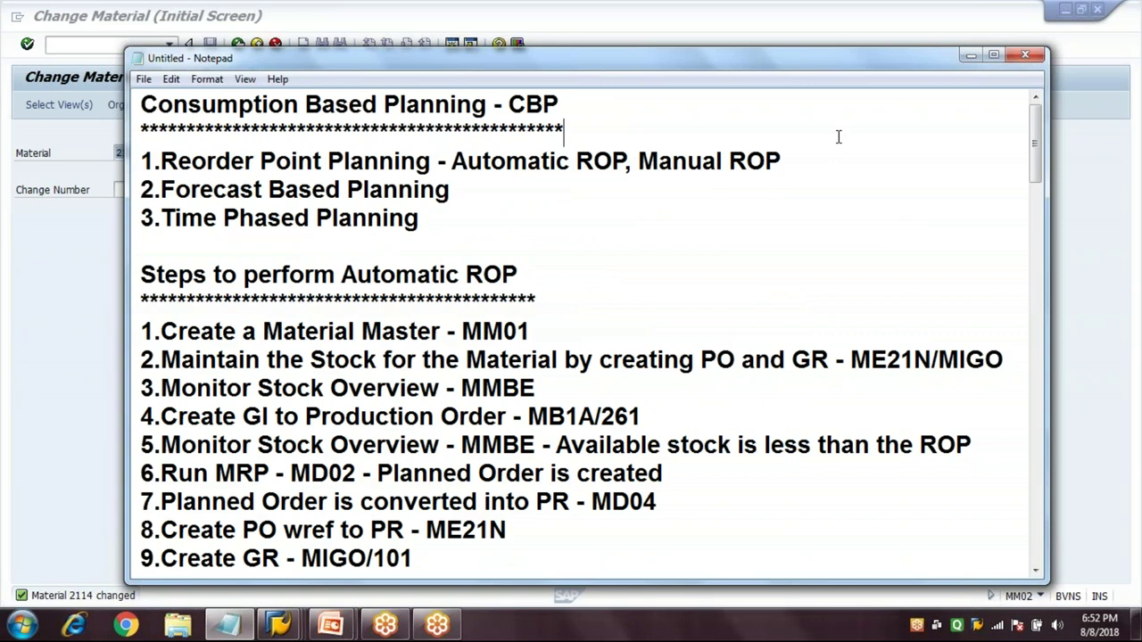
pyautogui.hotkey('shift', 'Home')
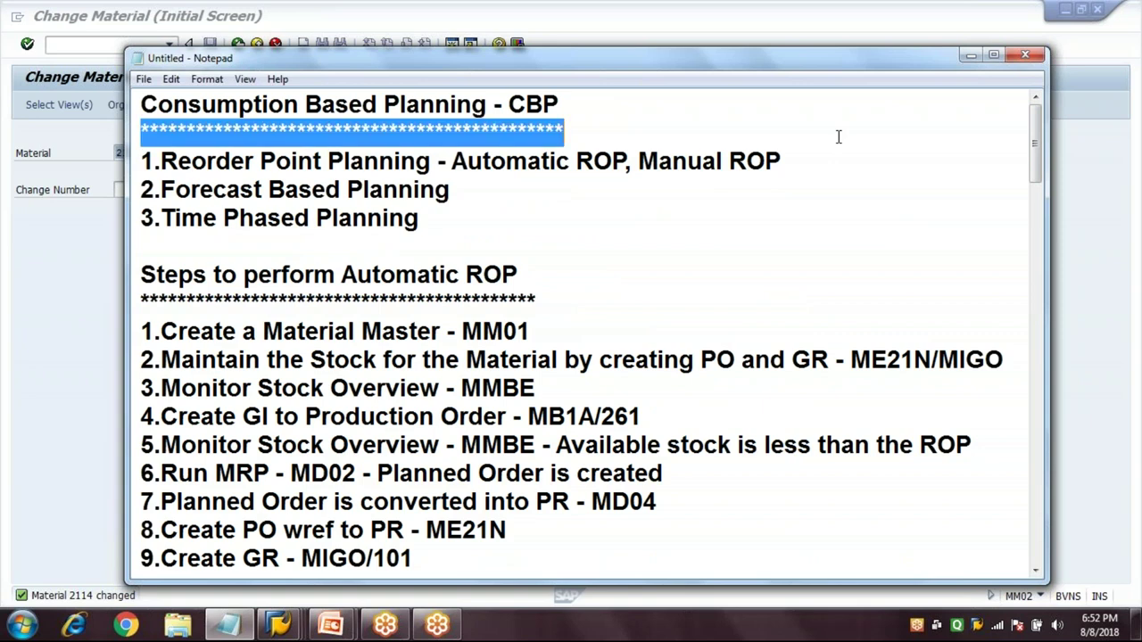
pyautogui.click(839, 135)
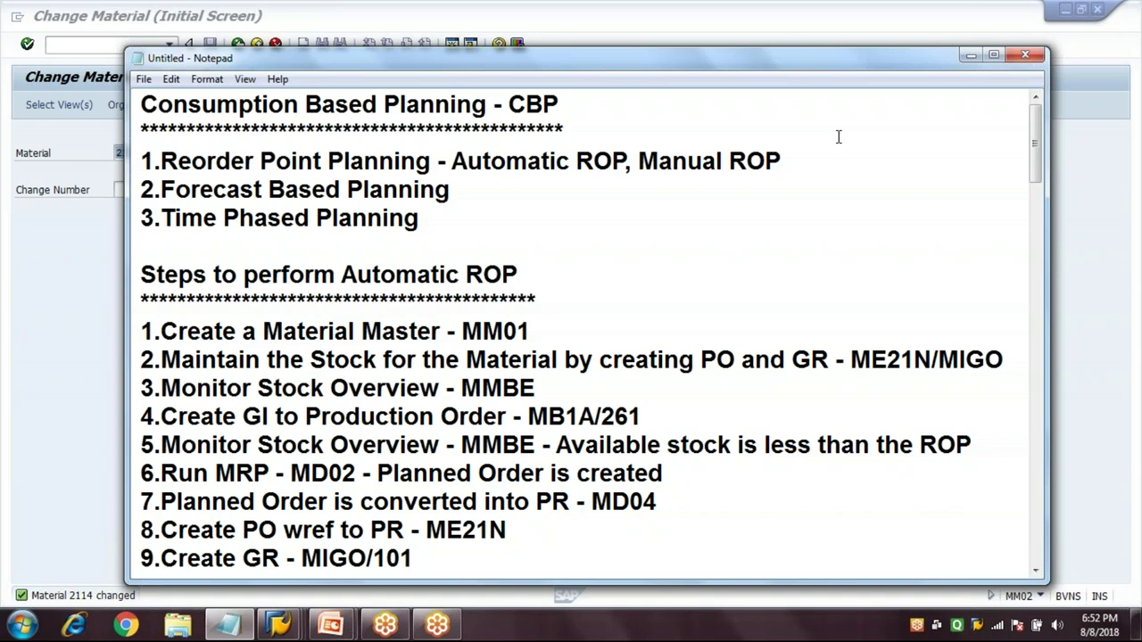
# Step: Delete all the planning notes from the document
pyautogui.hotkey('ctrl', 'End')
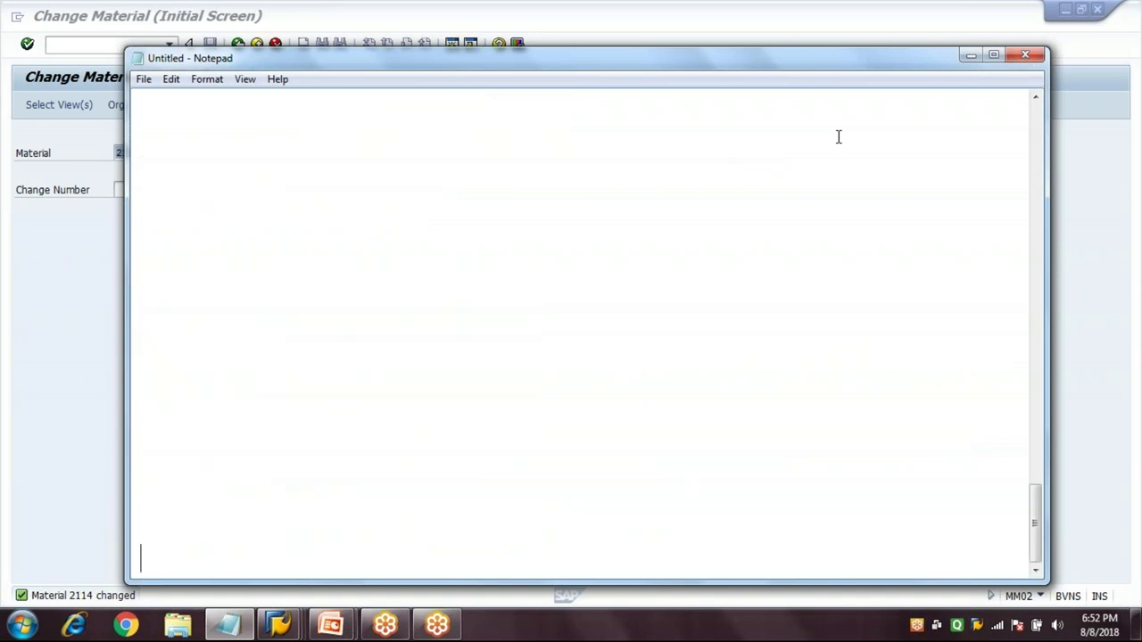
pyautogui.hotkey('ctrl', 'a')
pyautogui.press('Delete')
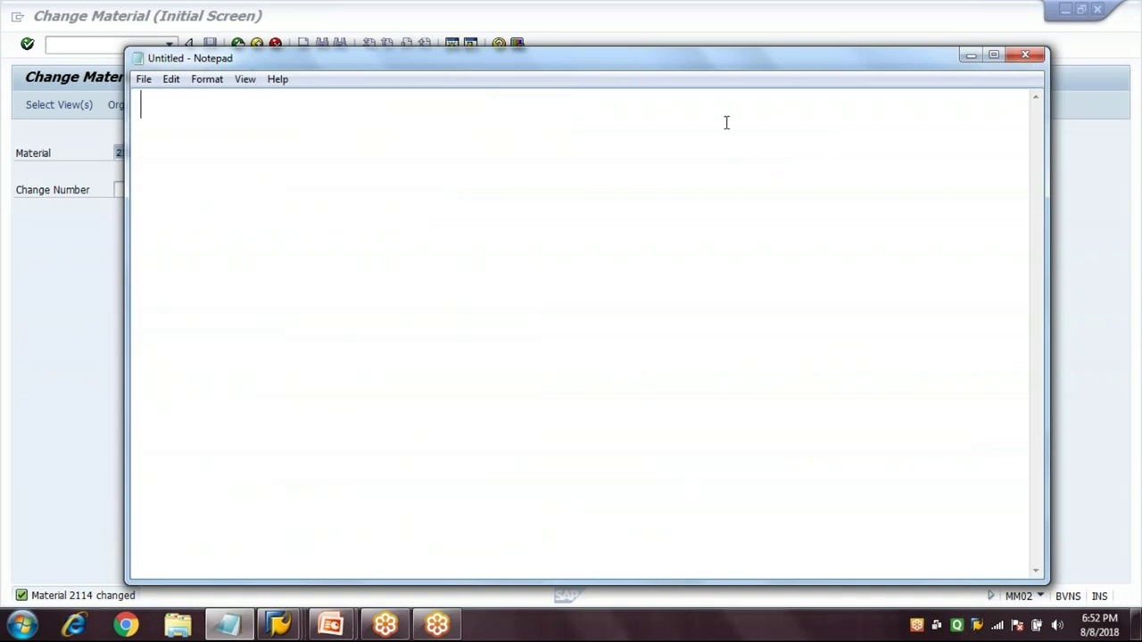
# Step: Enter the heading "Internal Procurement Process" on the first line of the empty note
pyautogui.write('i')
pyautogui.press('BackSpace')
pyautogui.write('IN')
pyautogui.press('BackSpace')
pyautogui.write('nterba')
pyautogui.press('BackSpace')
pyautogui.press('BackSpace')
pyautogui.write('nal')
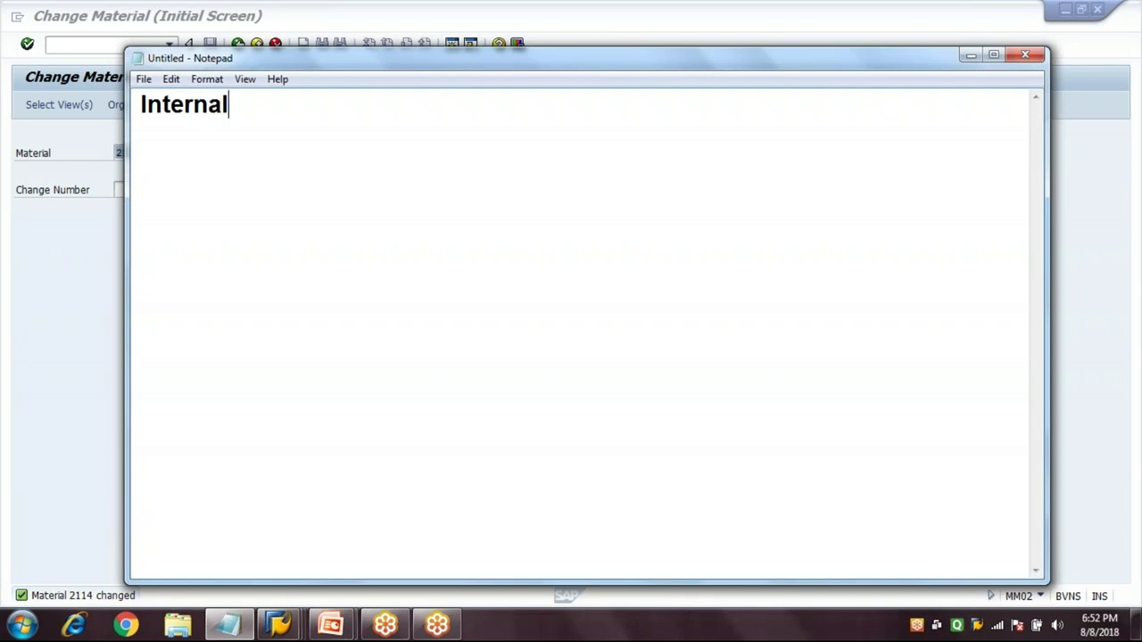
pyautogui.write(' Procu')
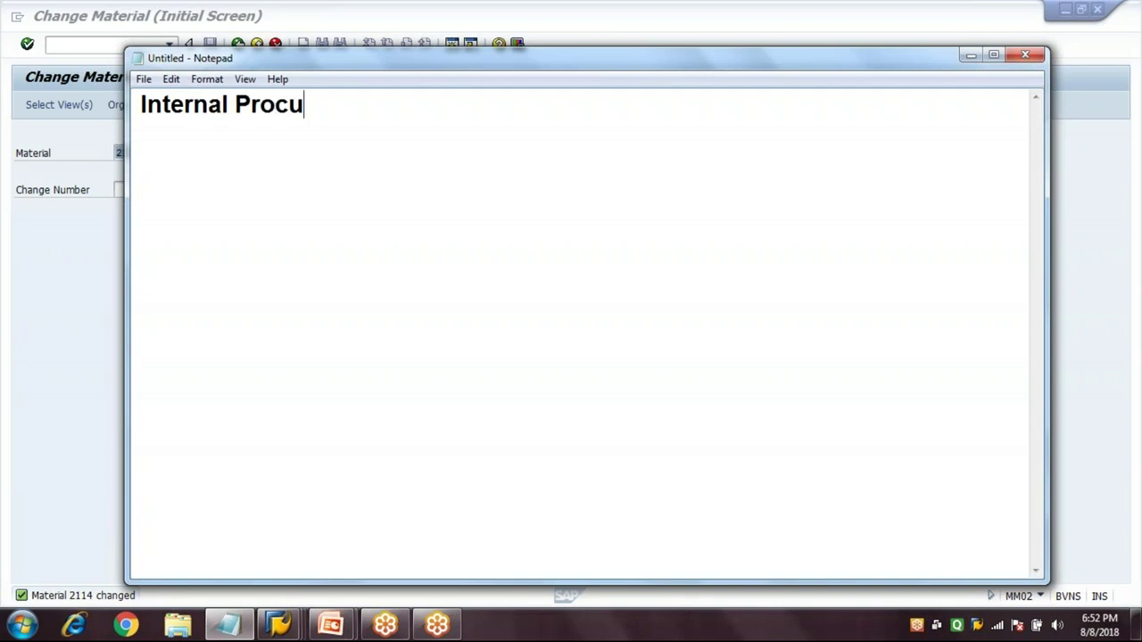
pyautogui.write('rement Process')
# Step: Underline the Internal Procurement Process heading with a full row of asterisks on the line below it
pyautogui.press('Return')
pyautogui.write('&')
pyautogui.press('BackSpace')
pyautogui.write('*****')
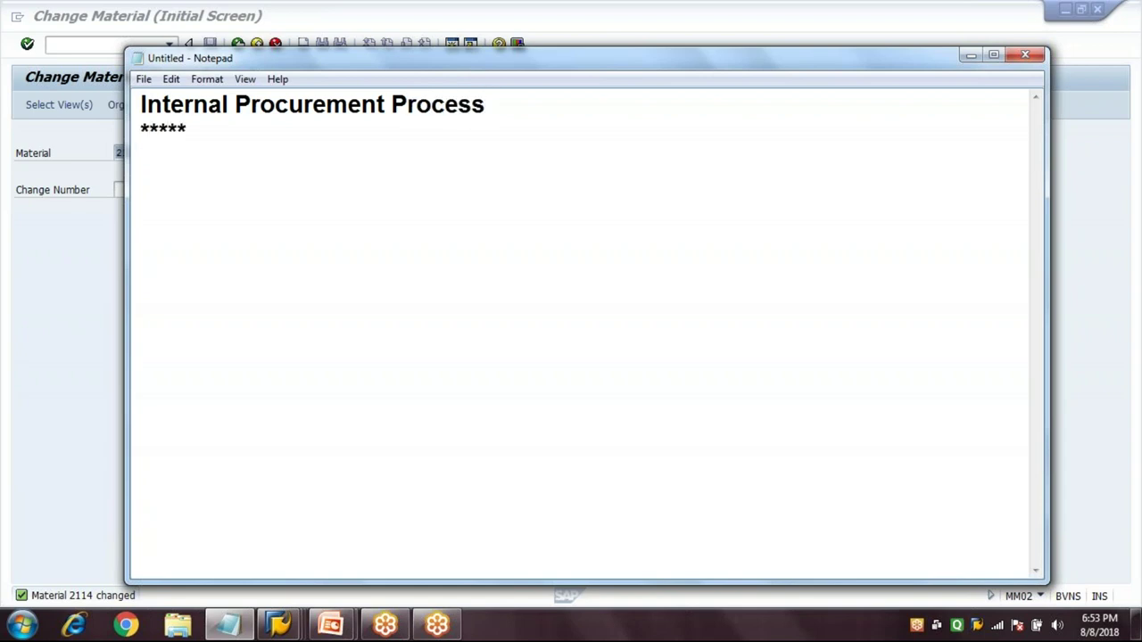
pyautogui.write('**********************************')
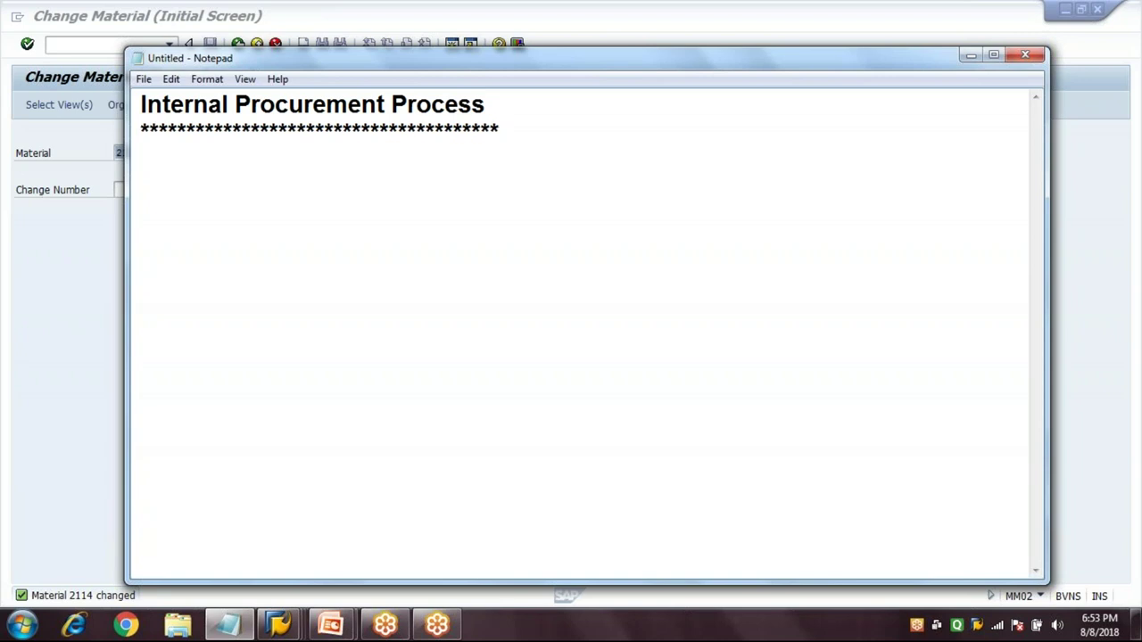
# Step: Add the introductory sentence "To perform the Internal Procurement Process the following Master Data is maintained" below the row of asterisks
pyautogui.press('Return')
pyautogui.write('To perfo')
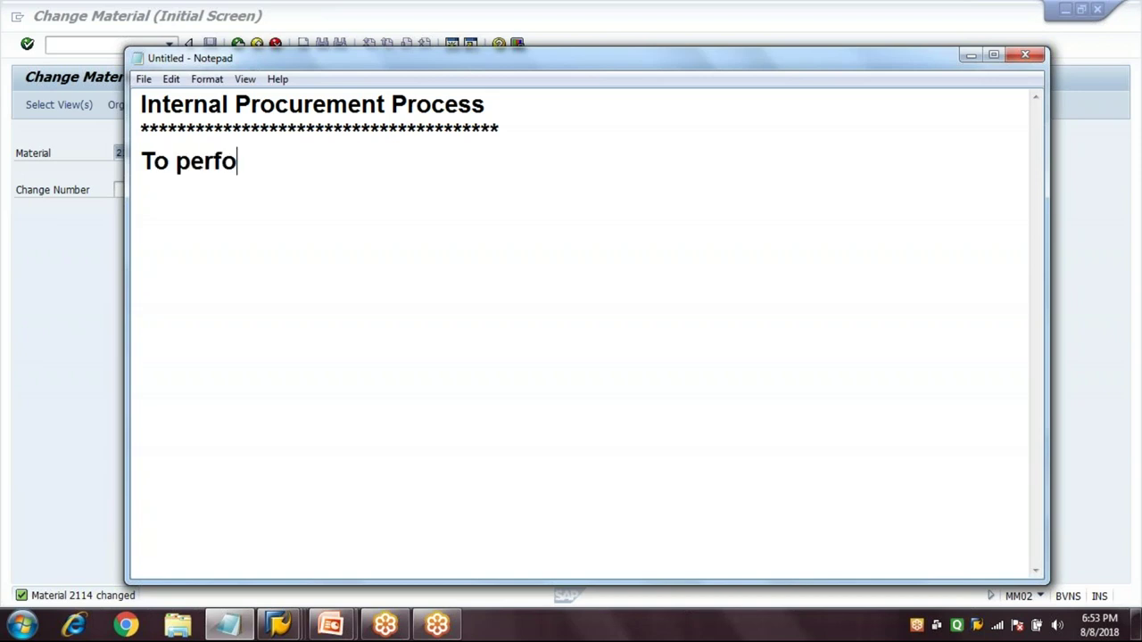
pyautogui.write('rm the In')
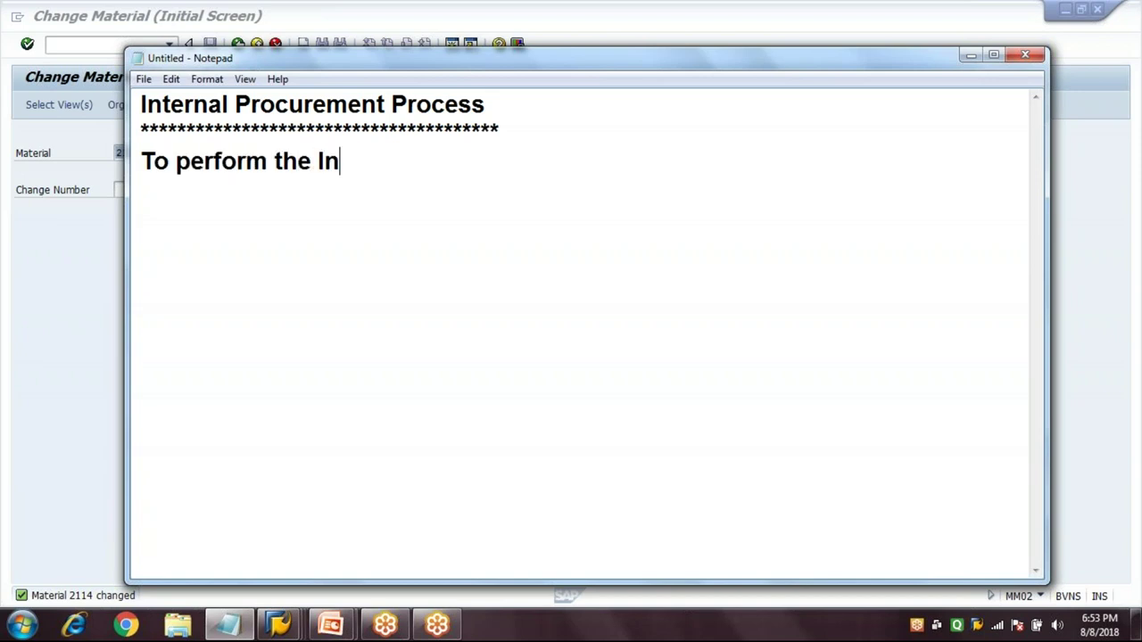
pyautogui.write('ternal Pr')
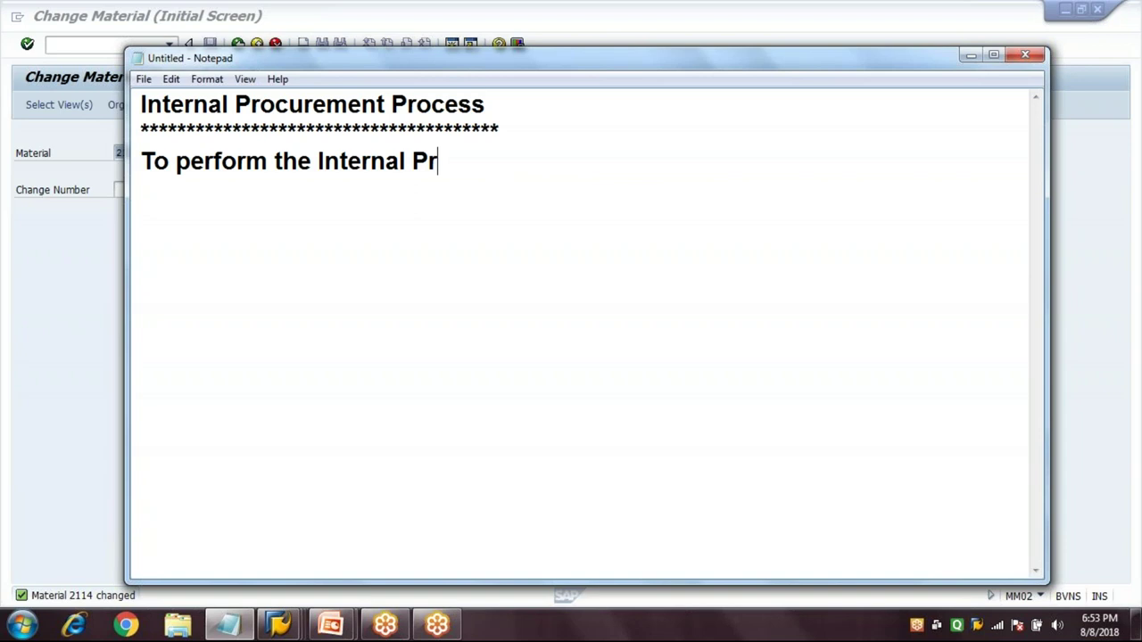
pyautogui.write('ocurement ')
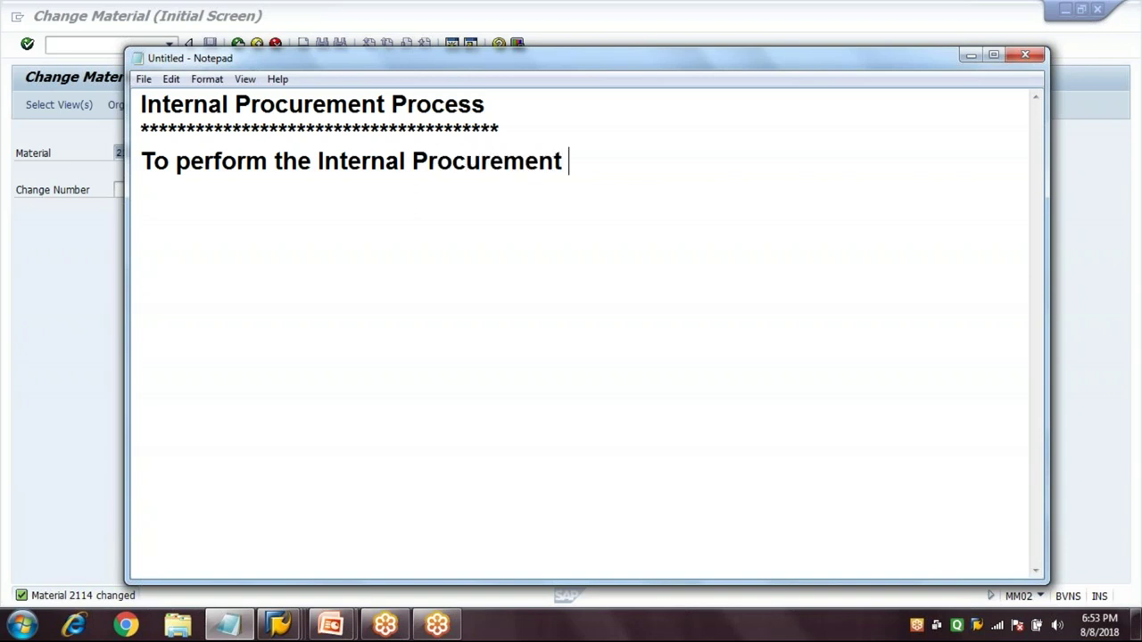
pyautogui.write('Process the')
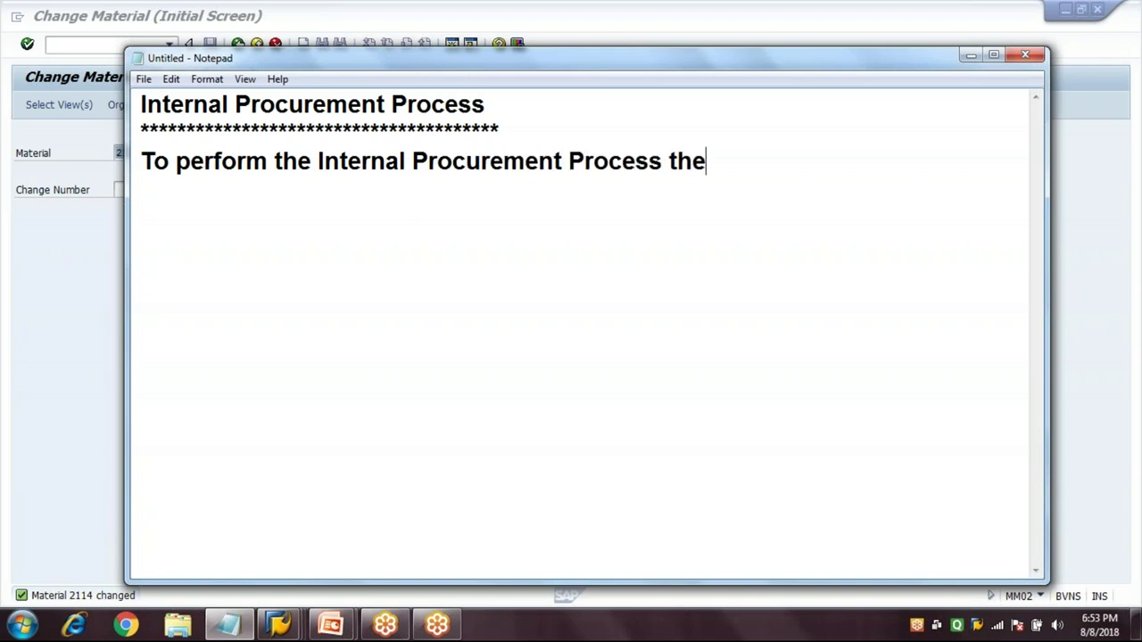
pyautogui.press('BackSpace')
pyautogui.write('e following M')
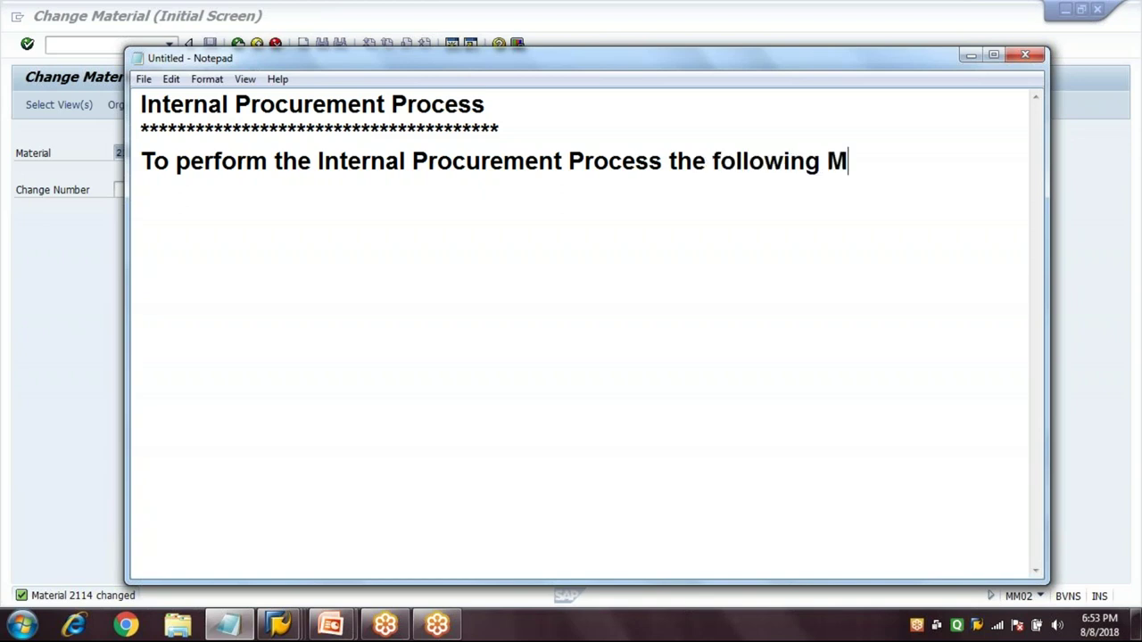
pyautogui.write('aster D')
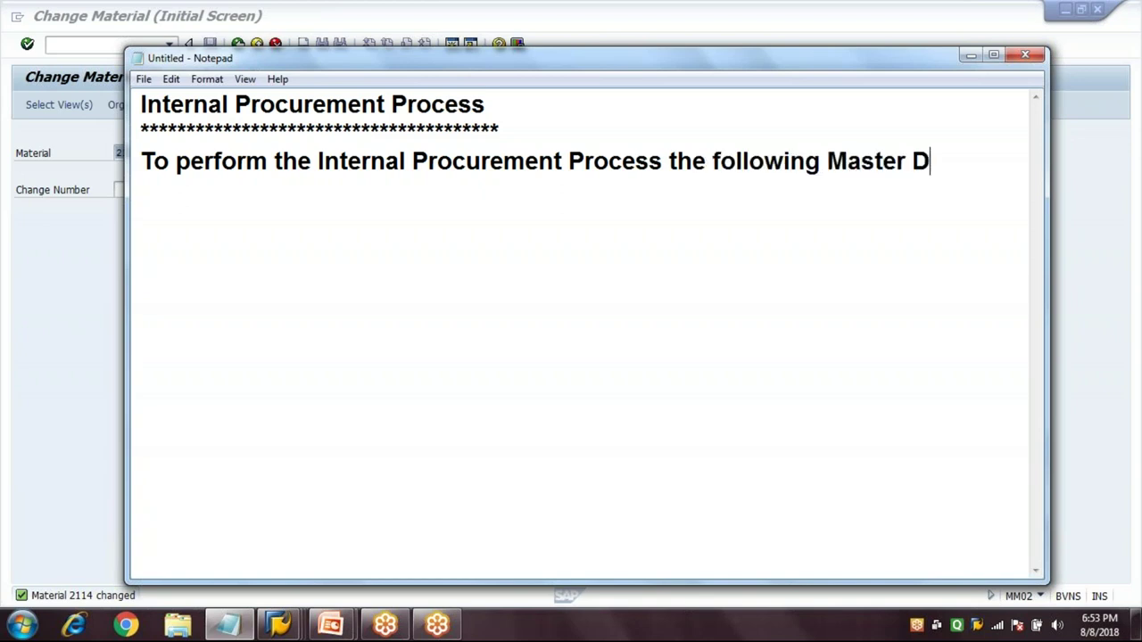
pyautogui.write('ata is')
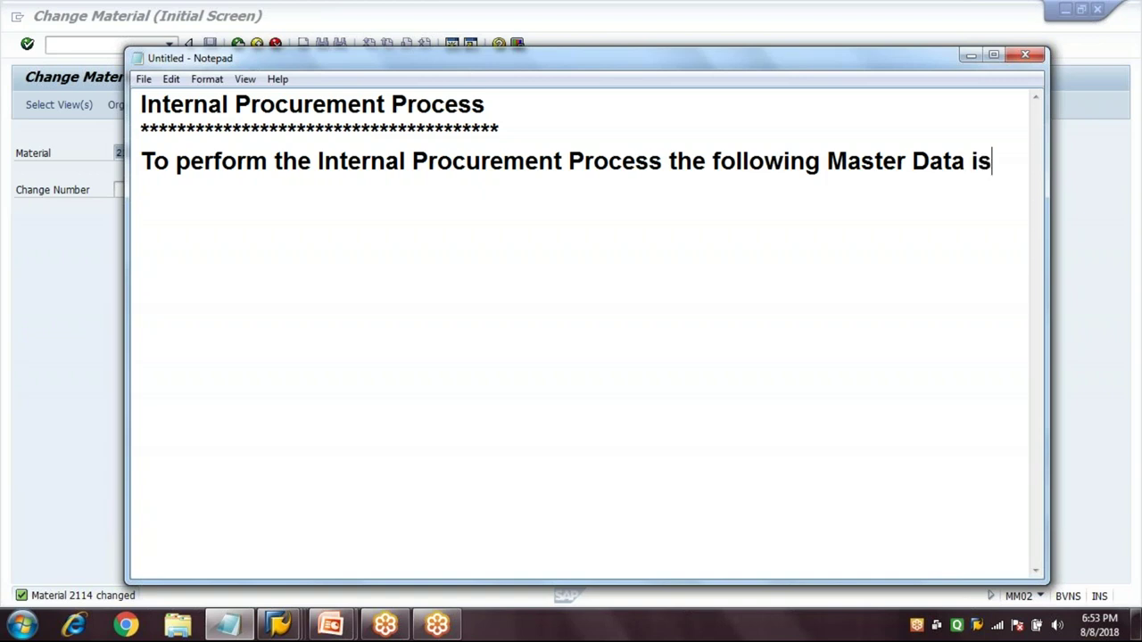
pyautogui.write(' maintained')
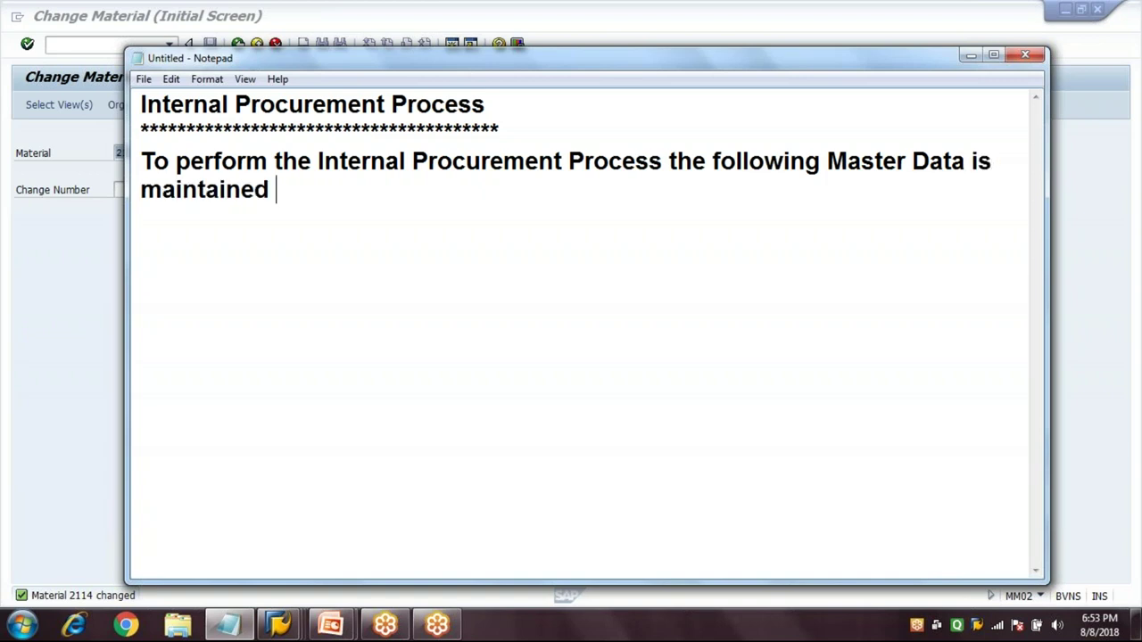
# Step: Leave a blank line and list the master data as "1.Material Master", "2.BOM", "3.Work Center" and "4.Routing" on separate lines
pyautogui.press('Return')
pyautogui.press('Return')
pyautogui.write('1.Ma')
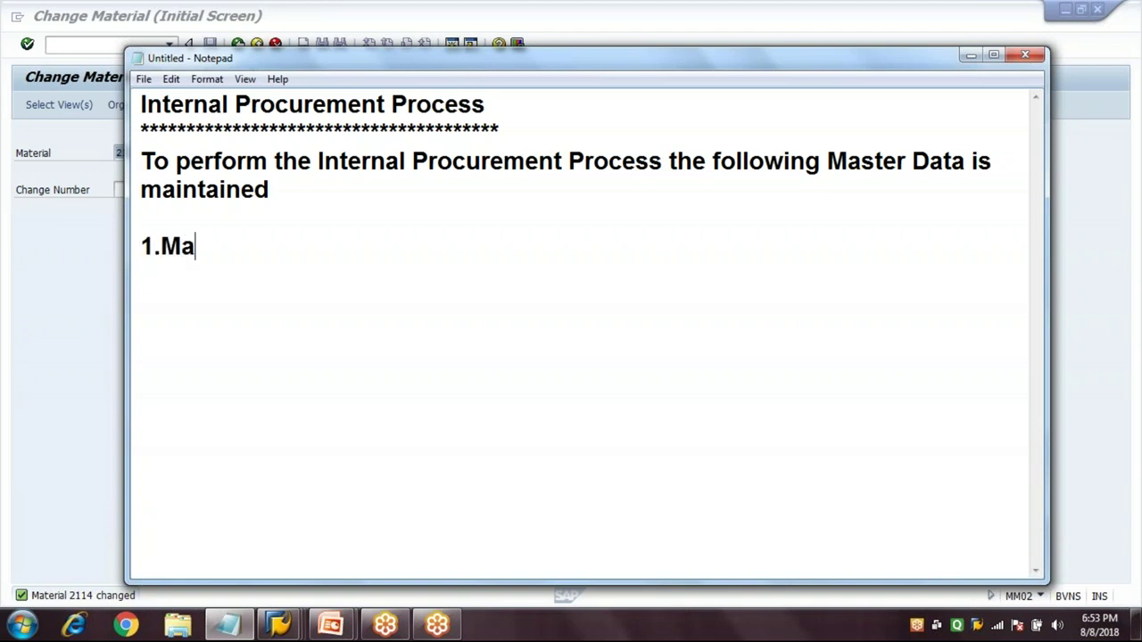
pyautogui.write('terial M')
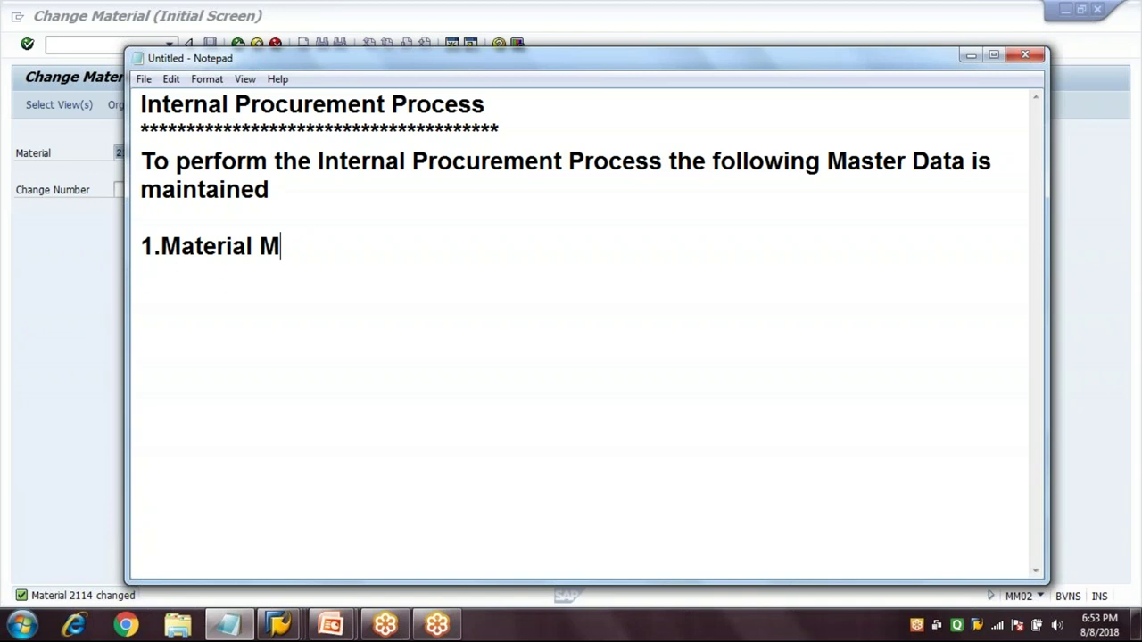
pyautogui.write('aster')
pyautogui.press('Return')
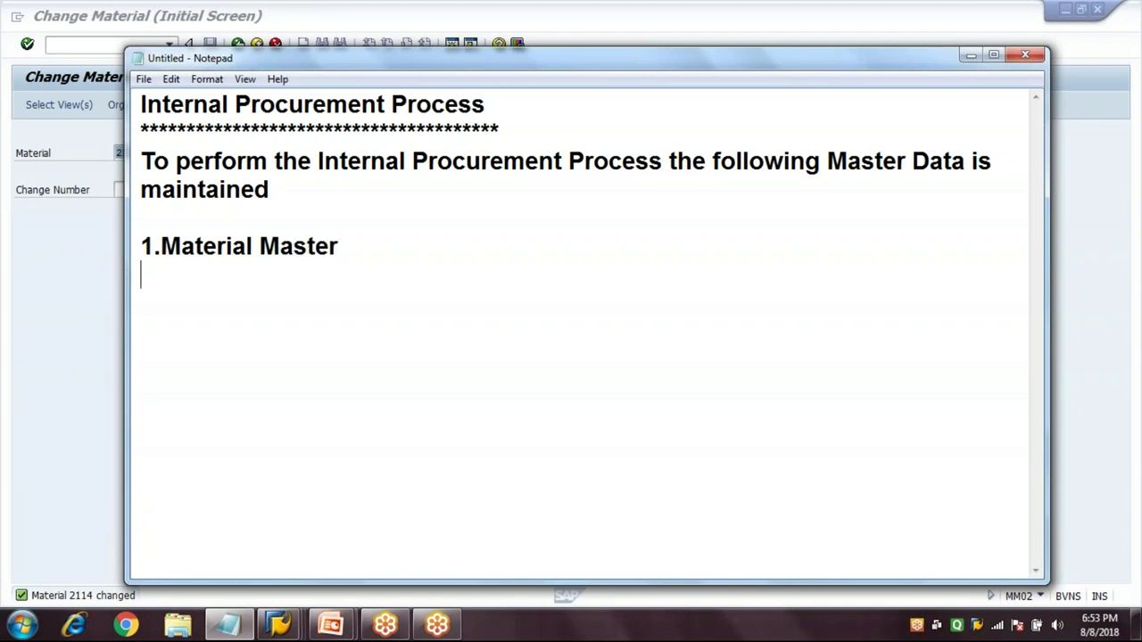
pyautogui.write('2.BOM')
pyautogui.press('Return')
pyautogui.write('3.Work Center')
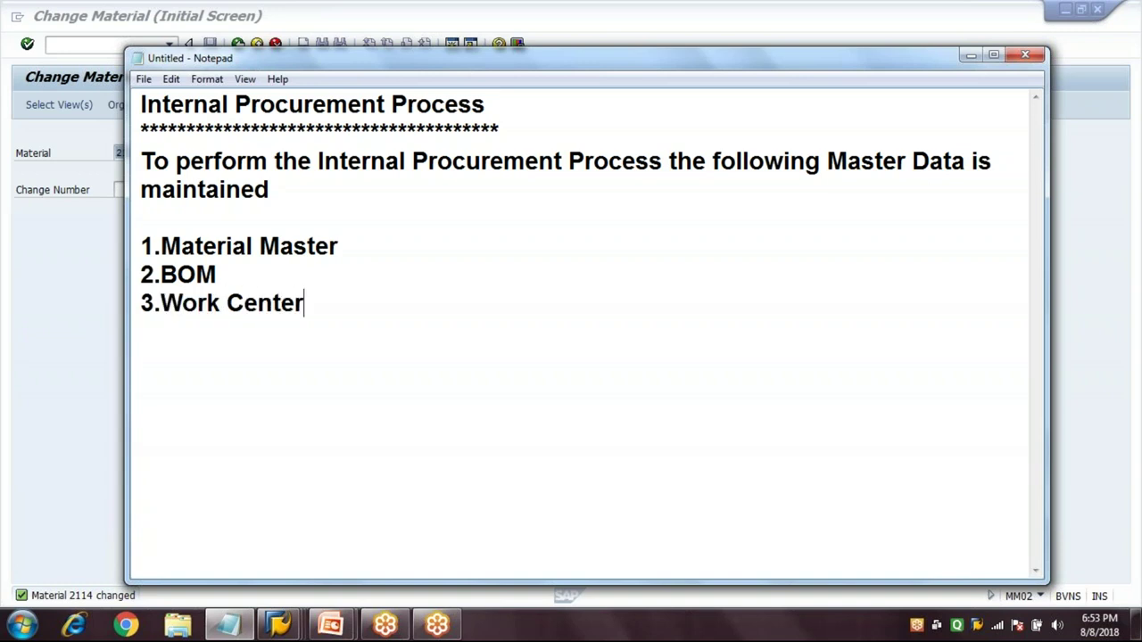
pyautogui.press('Return')
pyautogui.write('4.Routing')
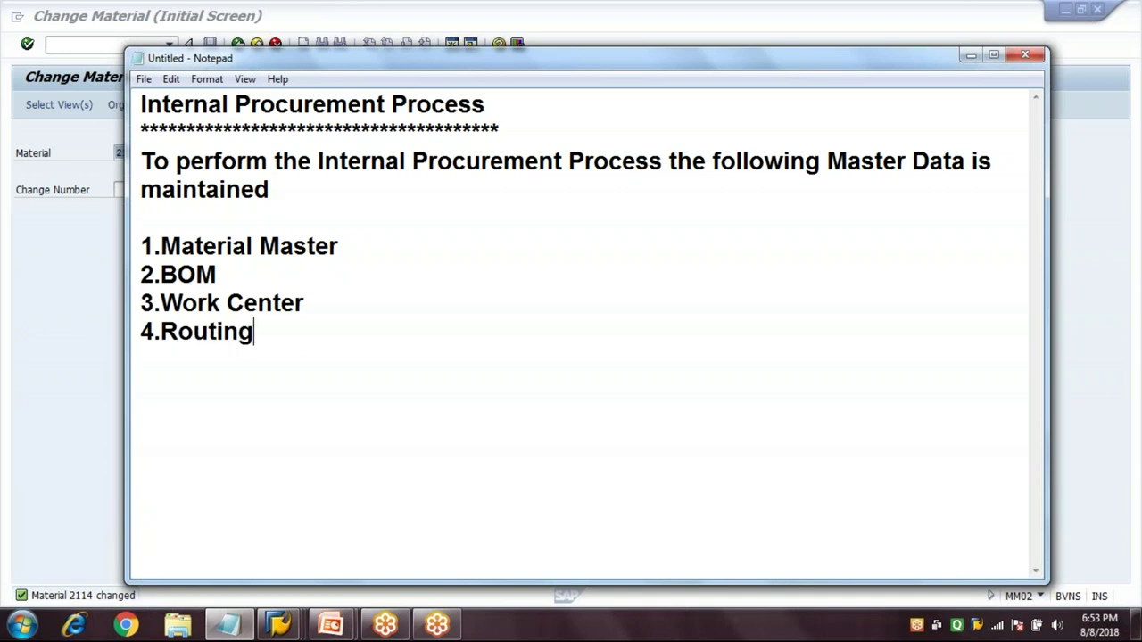
pyautogui.press('Return')
pyautogui.press('Return')
# Step: Number the introductory sentence with "1." in front of "To perform" and add blank lines below "4.Routing"
pyautogui.click(138, 166)
pyautogui.write('1.')
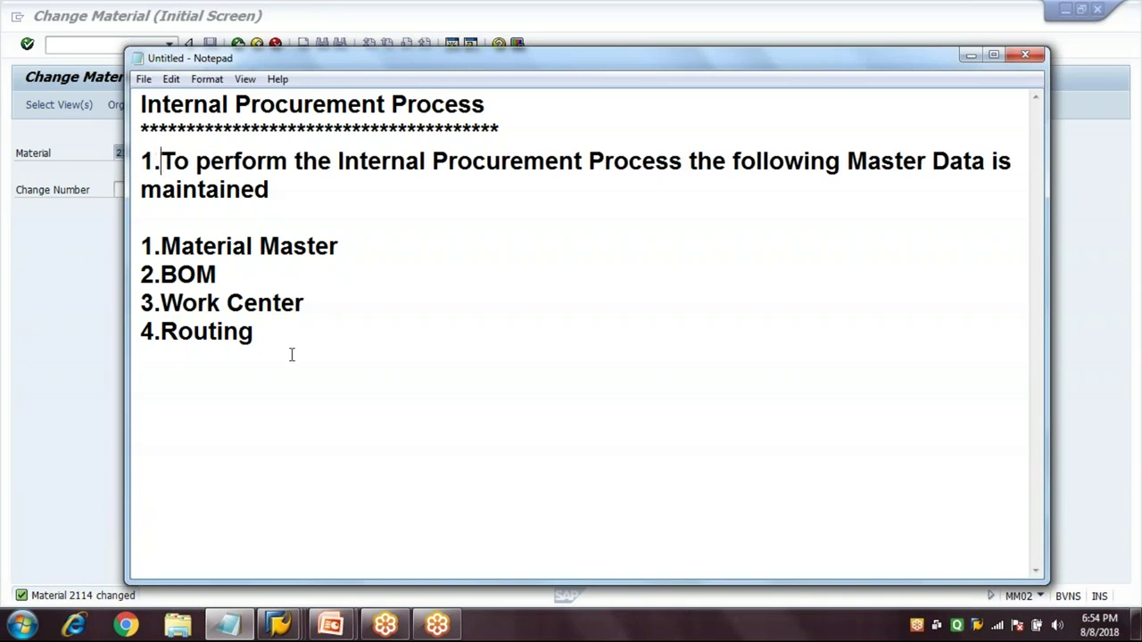
pyautogui.click(280, 333)
pyautogui.press('Return')
pyautogui.press('Return')
pyautogui.click(511, 131)
pyautogui.hotkey('shift', 'Home')
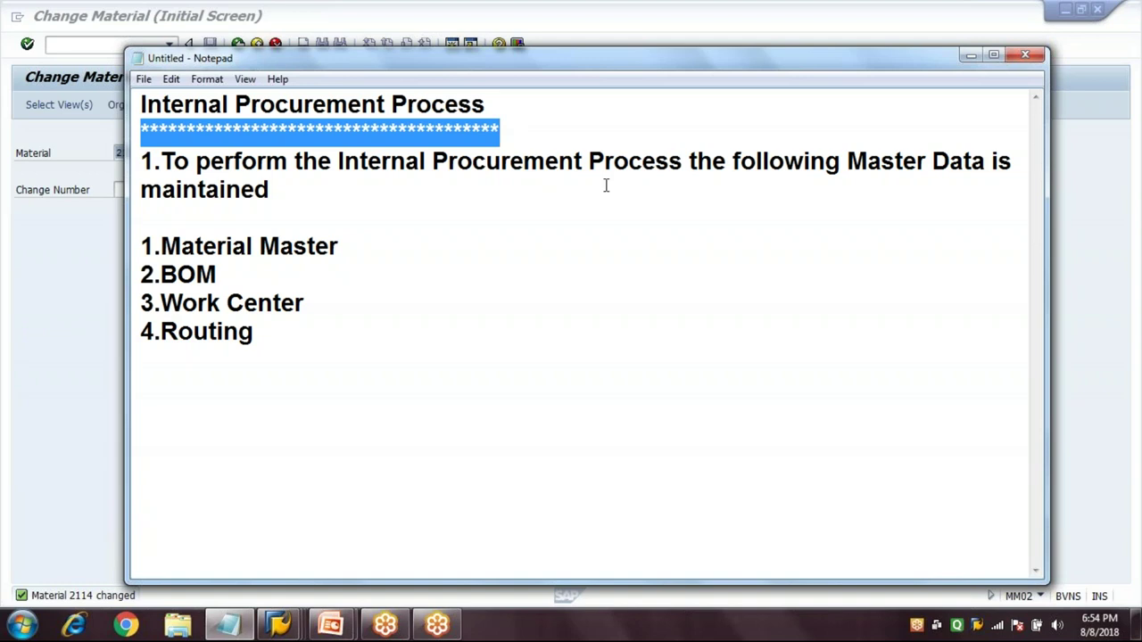
pyautogui.click(379, 337)
pyautogui.press('Return')
pyautogui.press('Return')
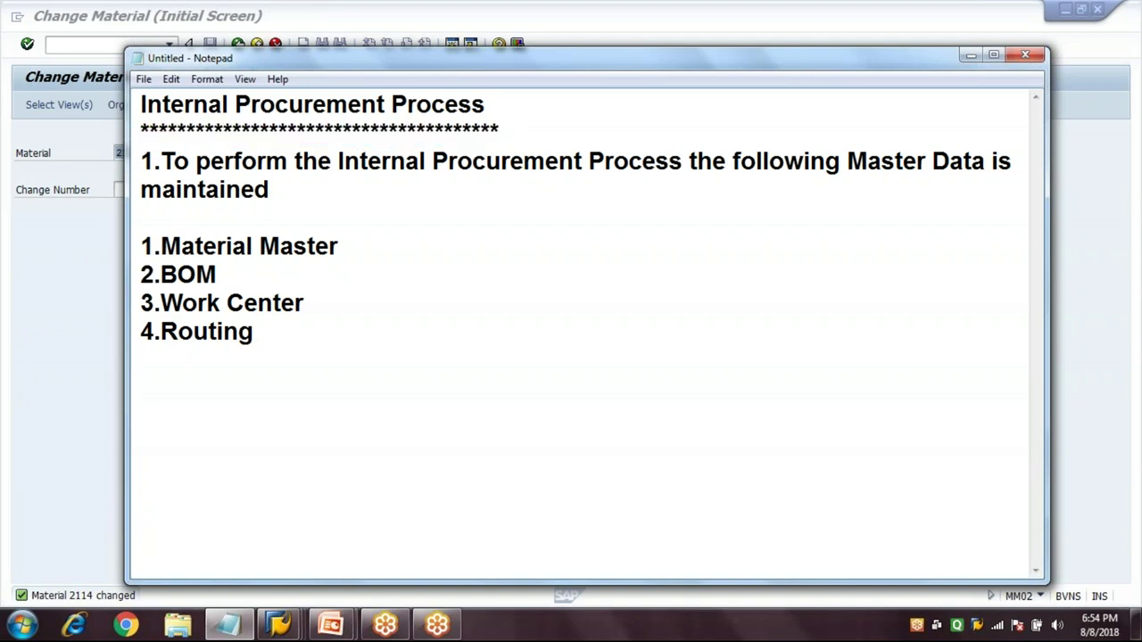
# Step: Switch to SAP, leave the Change Material screen and start transaction CO01 to create a production order
pyautogui.hotkey('alt', 'Tab')
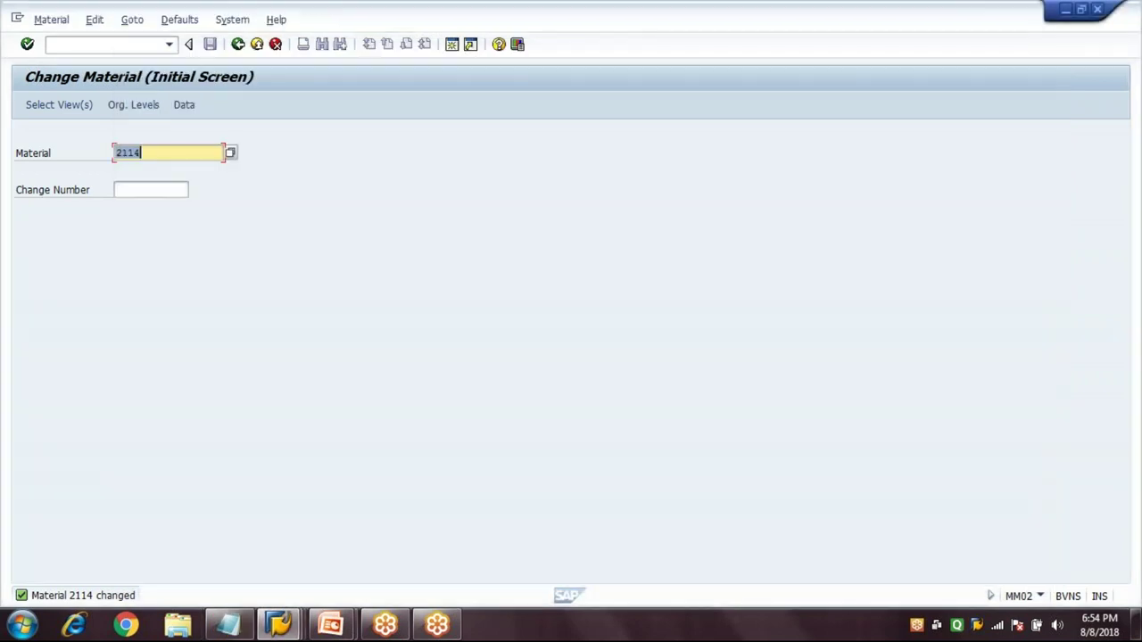
pyautogui.click(237, 45)
pyautogui.write('d')
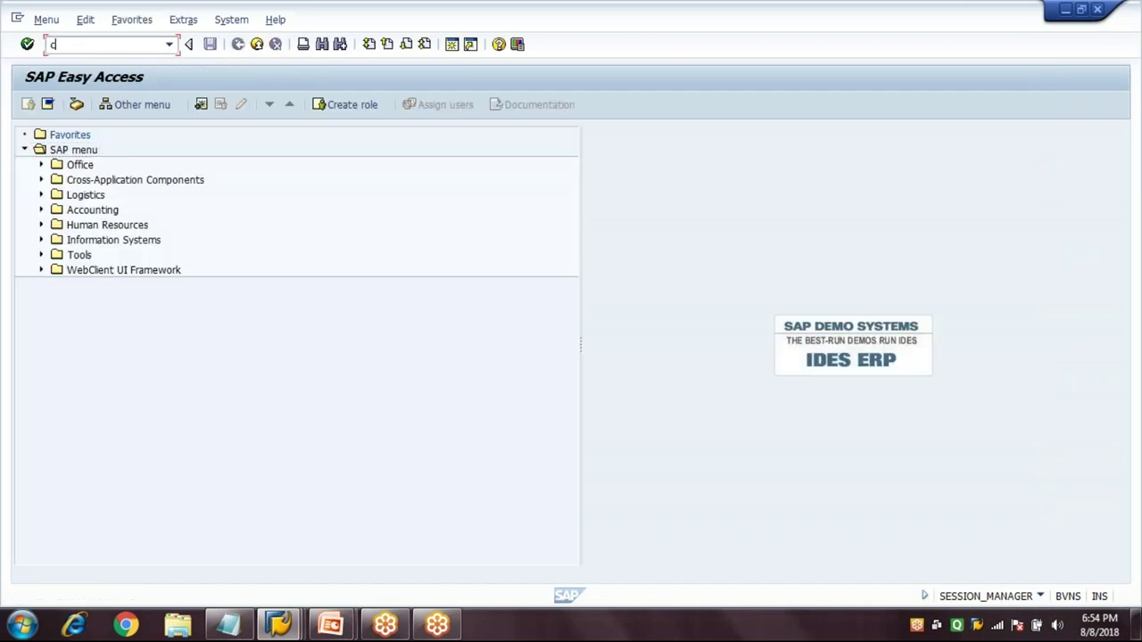
pyautogui.write('m01')
pyautogui.press('BackSpace')
pyautogui.press('BackSpace')
pyautogui.press('BackSpace')
pyautogui.press('BackSpace')
pyautogui.write('CO01')
pyautogui.press('Return')
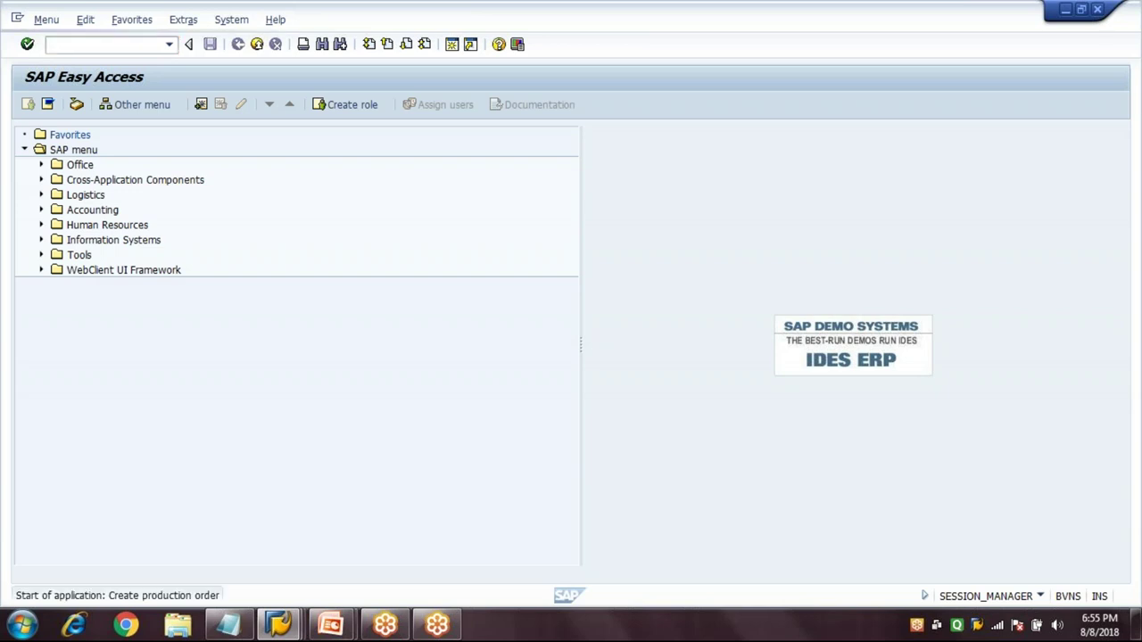
# Step: Enter material R-TM005, planning plant 1000 and order type PP01 for production plant 1000, and proceed to the production order header
pyautogui.write('R')
pyautogui.press('Down')
pyautogui.press('Return')
pyautogui.click(151, 208)
pyautogui.write('1')
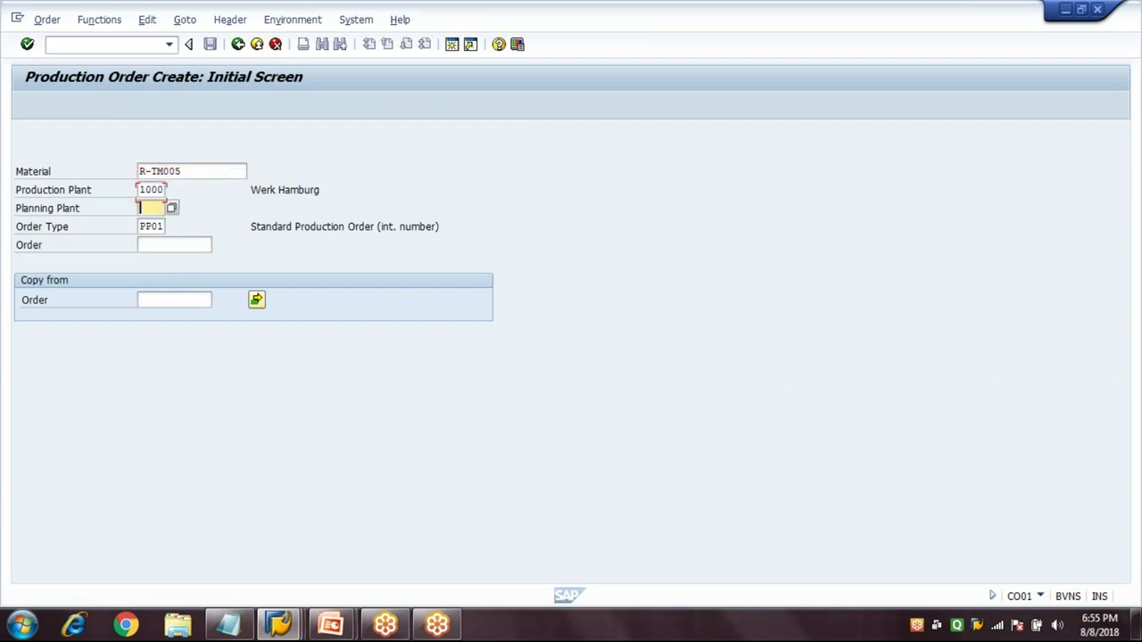
pyautogui.press('Down')
pyautogui.press('Return')
pyautogui.click(151, 226)
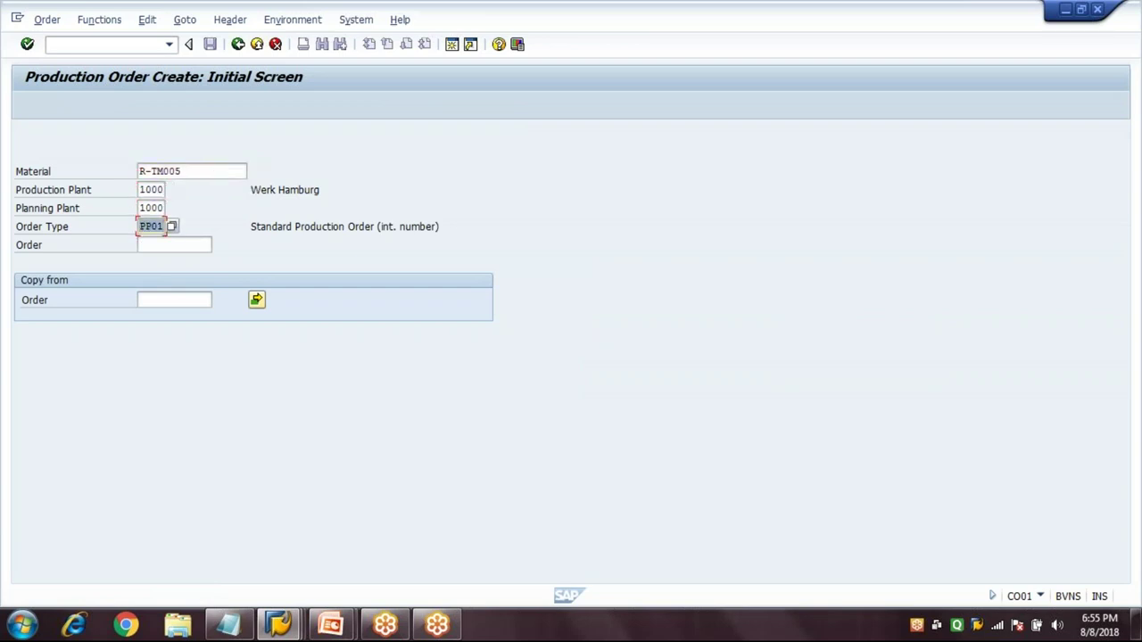
pyautogui.press('Return')
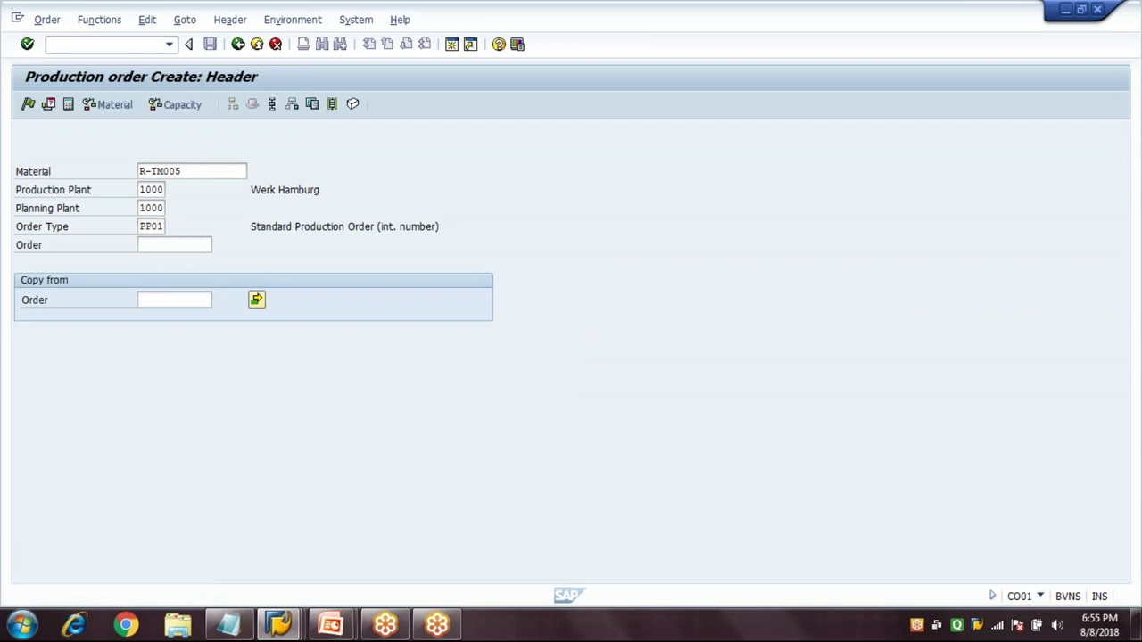
# Step: Enter a total quantity of 100 and a basic end date of 30.09.2018 in the production order header
pyautogui.write('100')
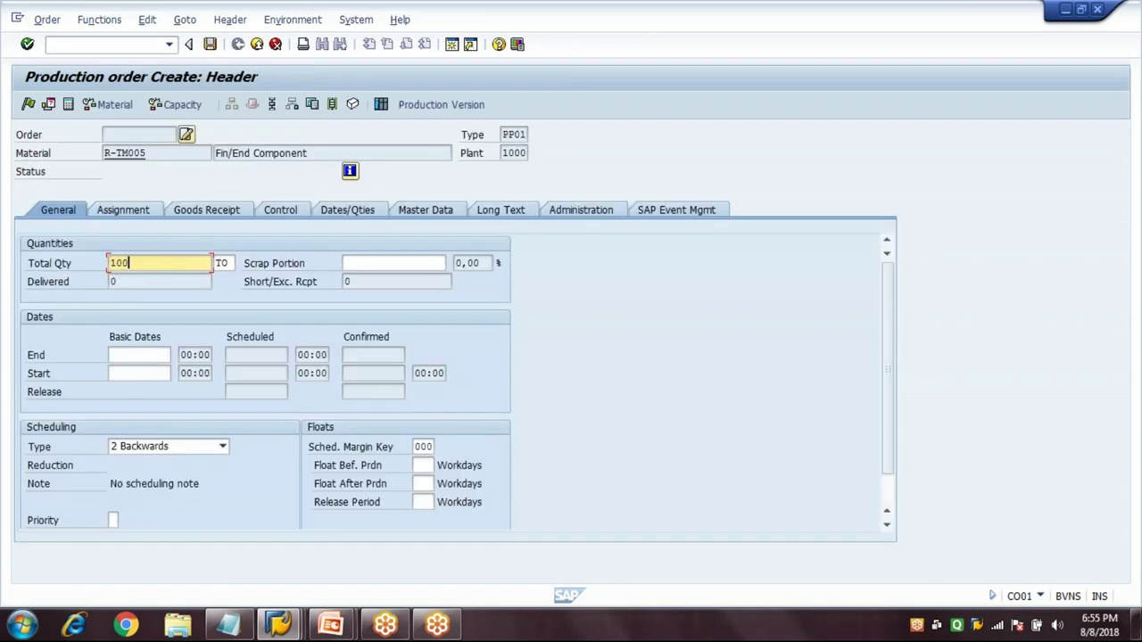
pyautogui.click(140, 355)
pyautogui.write('3')
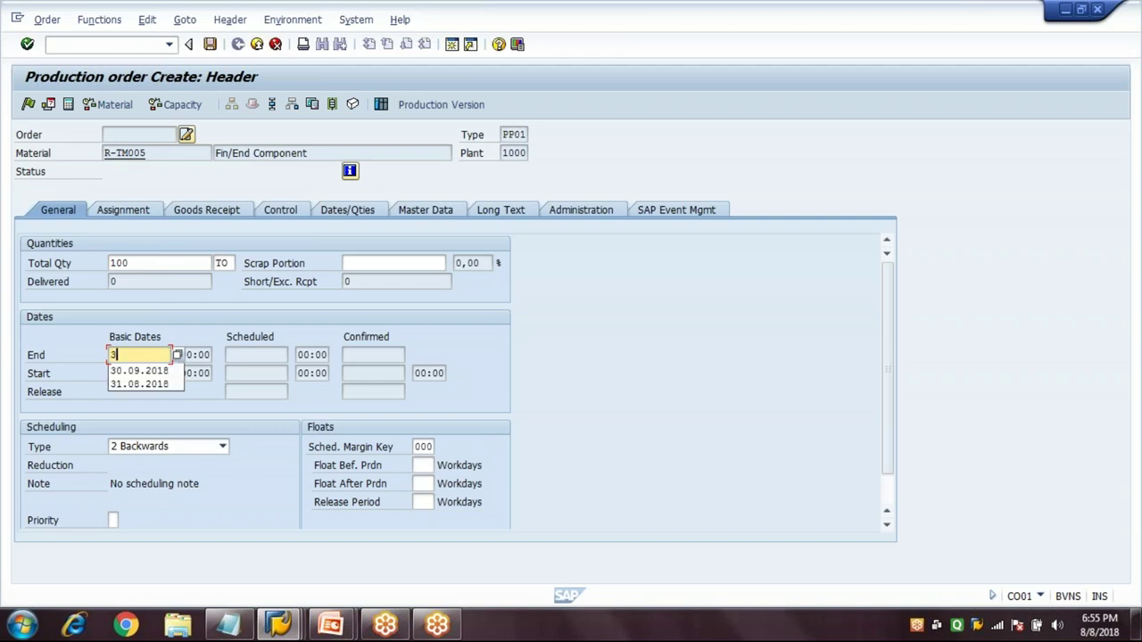
pyautogui.press('Down')
pyautogui.press('Return')
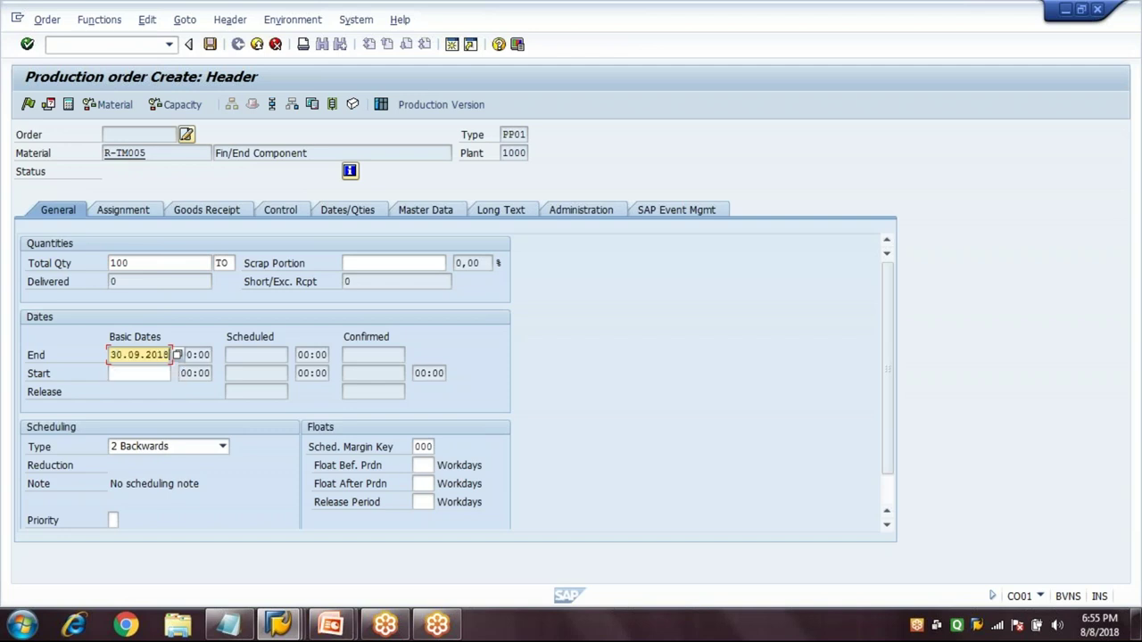
pyautogui.press('Return')
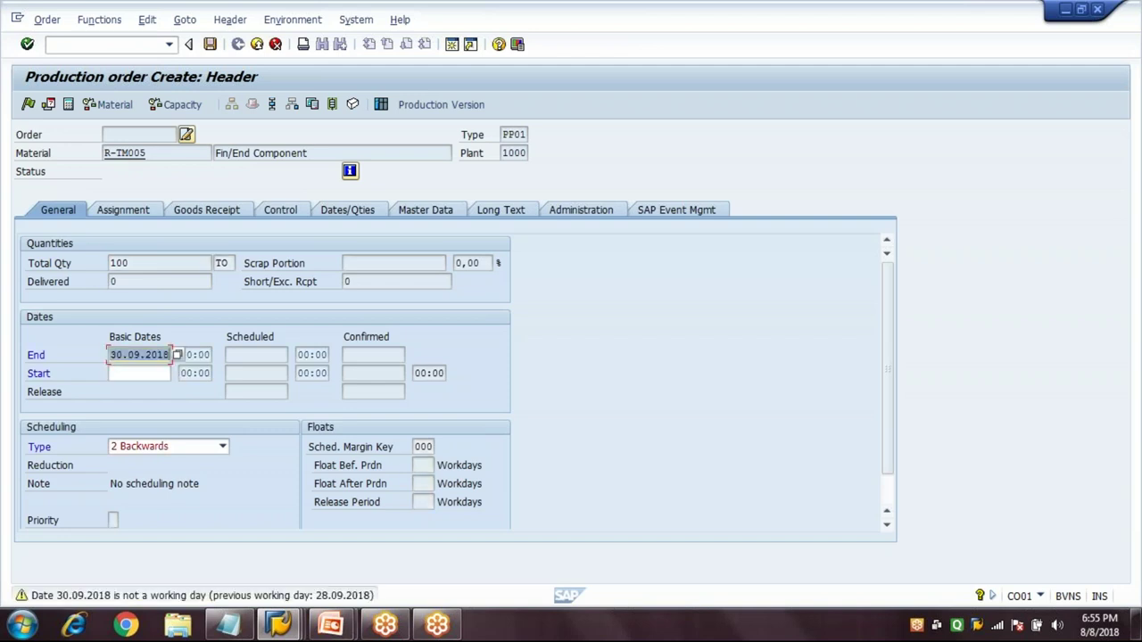
pyautogui.press('Return')
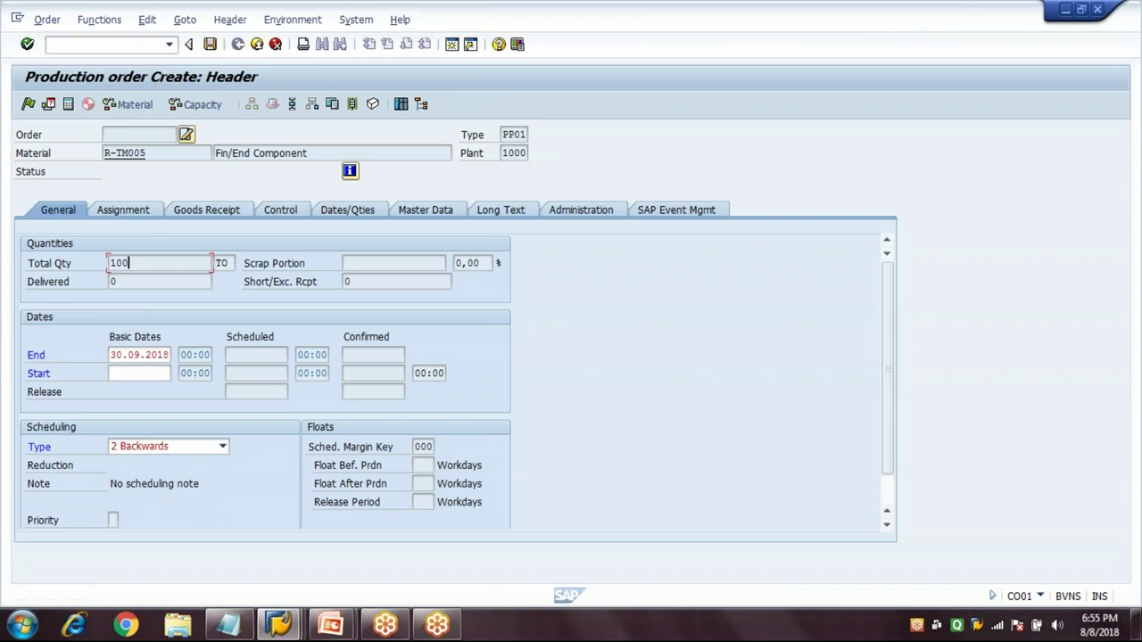
# Step: Clear the order's basic end date and enter it again as 30.09.2018
pyautogui.click(112, 354)
pyautogui.press('Delete')
pyautogui.press('Delete')
pyautogui.press('Delete')
pyautogui.press('Delete')
pyautogui.press('Delete')
pyautogui.press('Delete')
pyautogui.press('Delete')
pyautogui.press('Delete')
pyautogui.press('Delete')
pyautogui.press('Delete')
pyautogui.press('Escape')
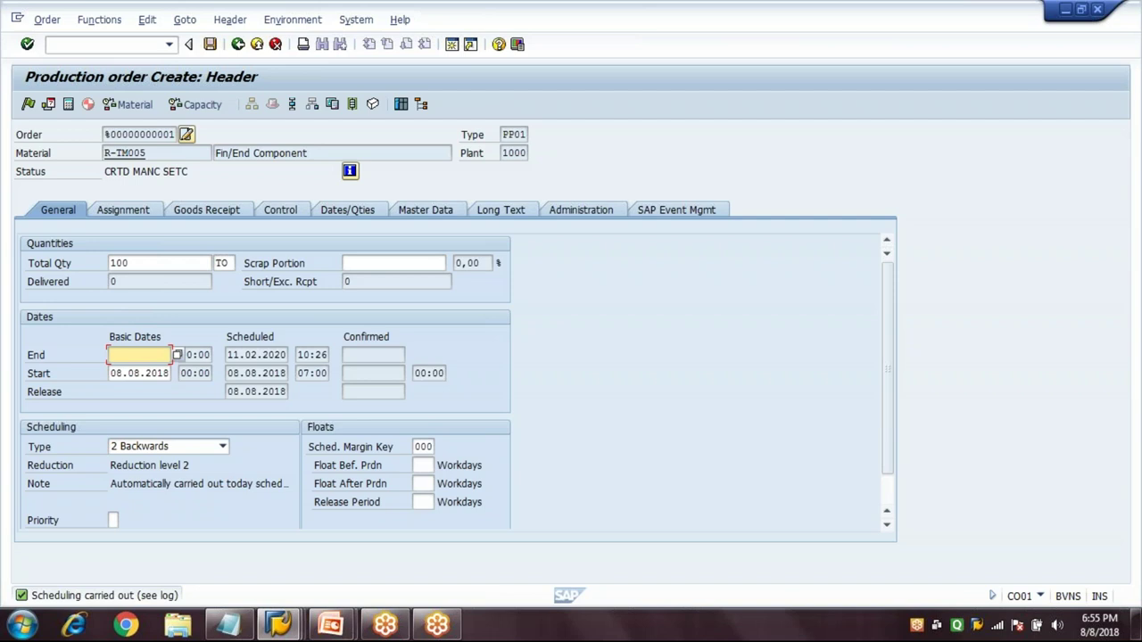
pyautogui.write('30.09.2018')
pyautogui.press('Return')
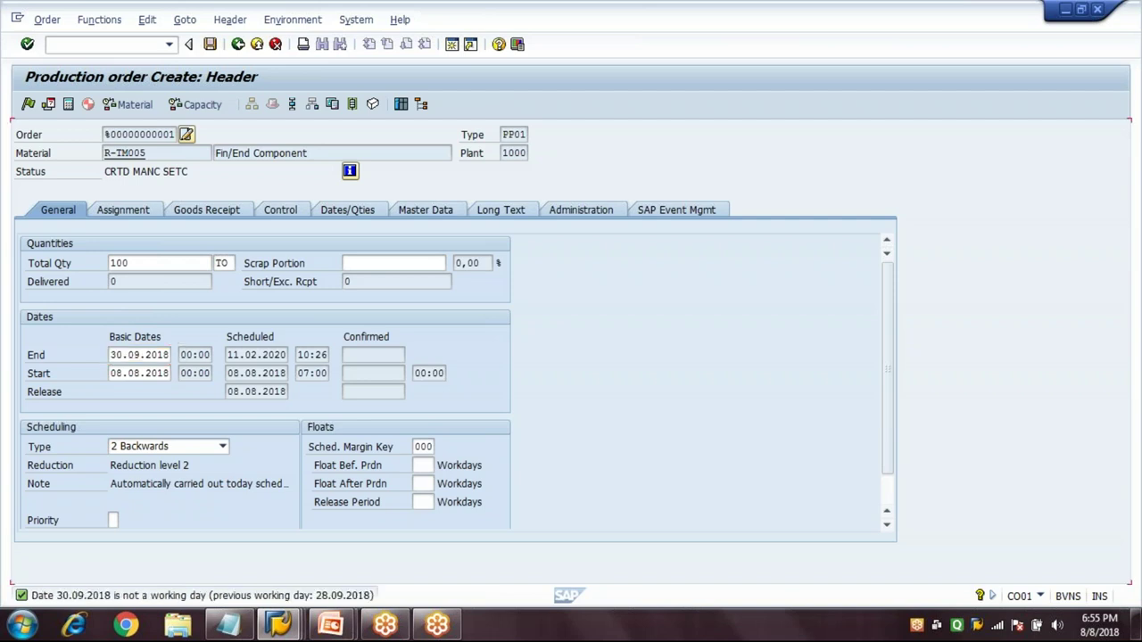
pyautogui.press('Return')
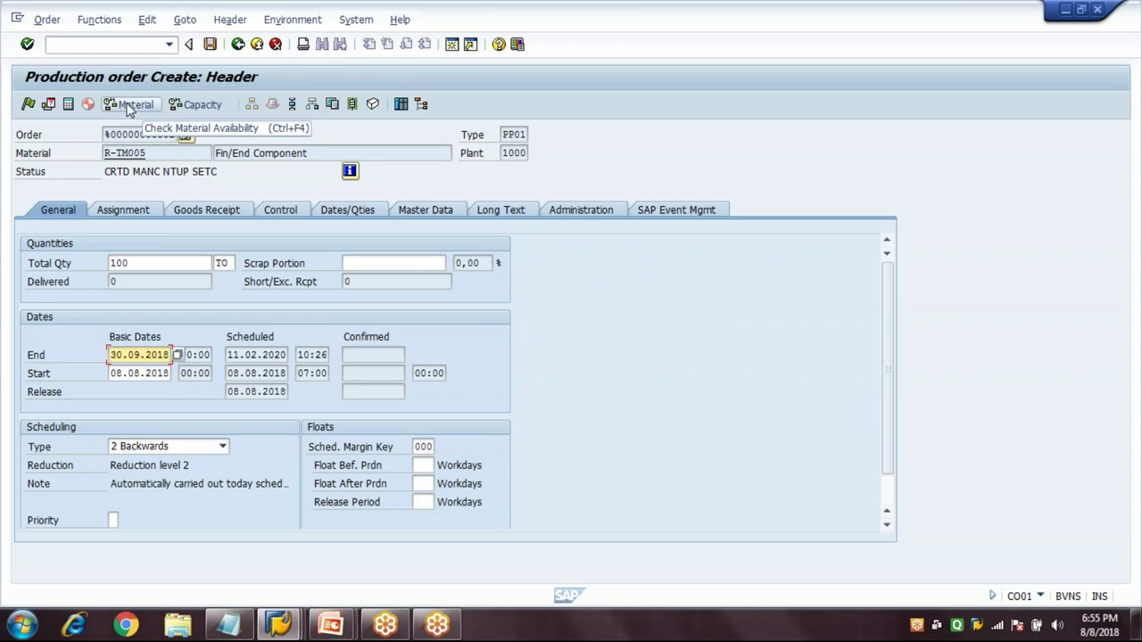
# Step: Check the material availability for the production order of R-TM005 and dismiss the check result
pyautogui.click(148, 263)
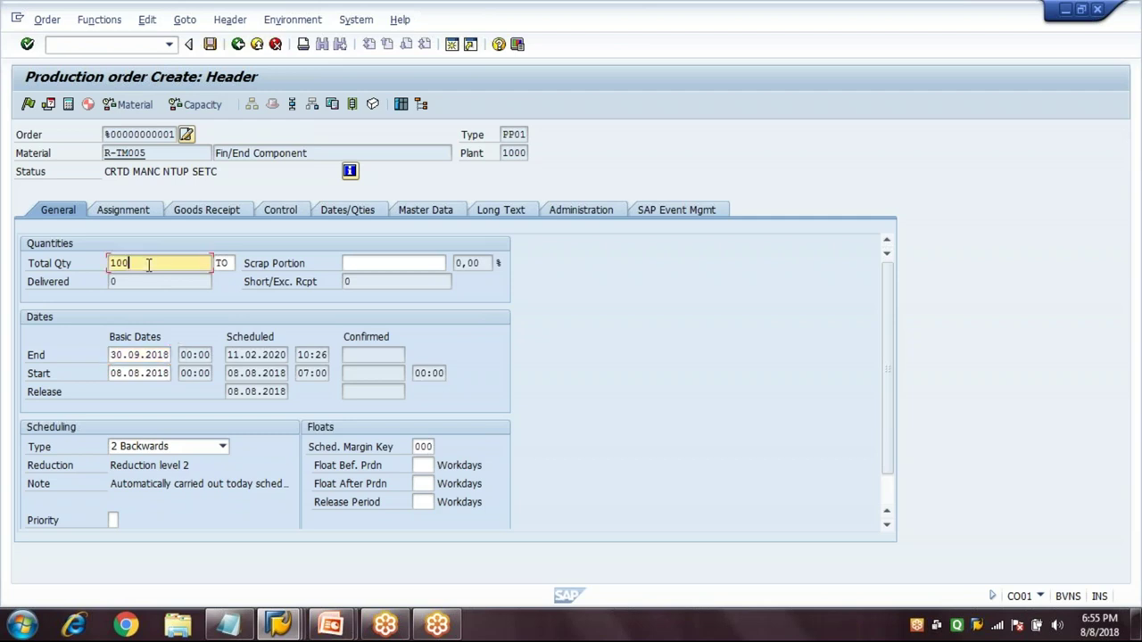
pyautogui.press('Return')
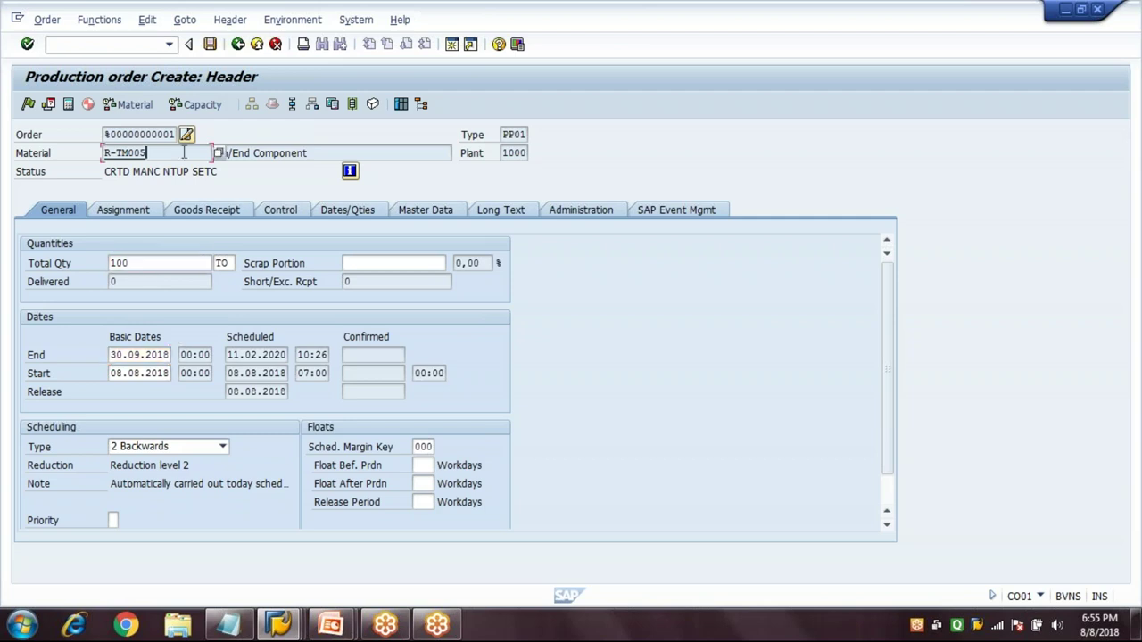
pyautogui.click(194, 265)
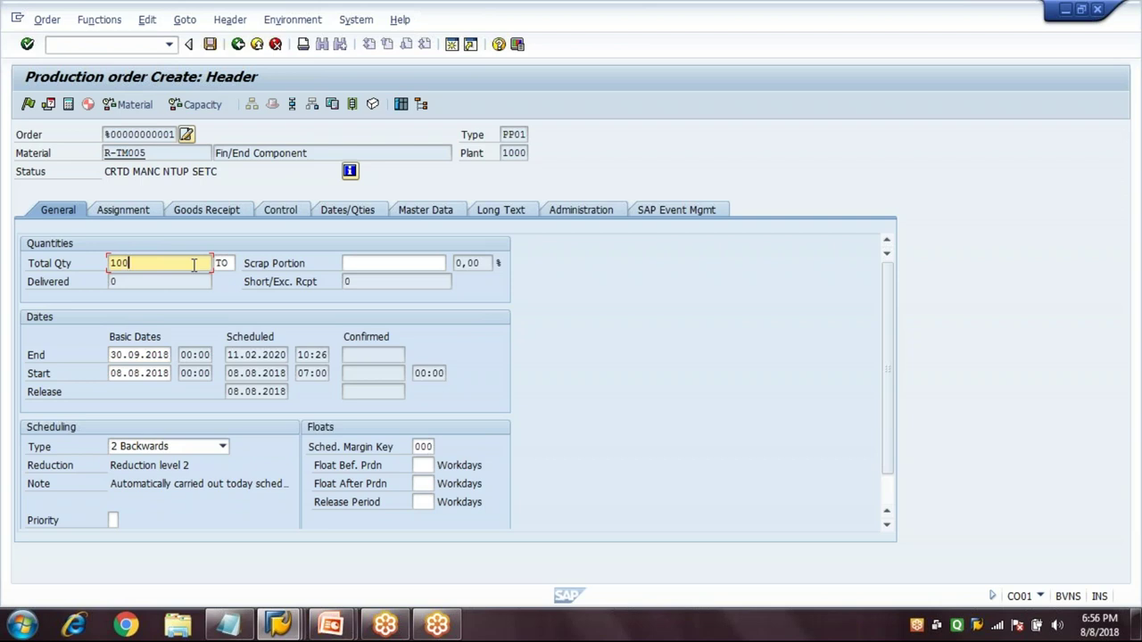
pyautogui.click(135, 103)
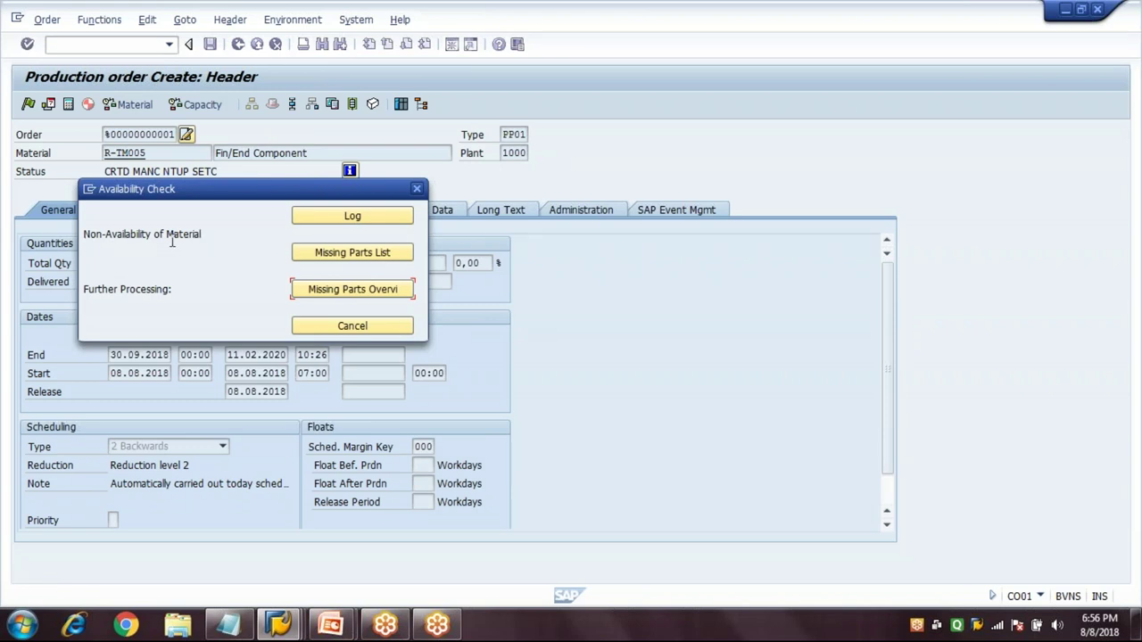
pyautogui.click(352, 326)
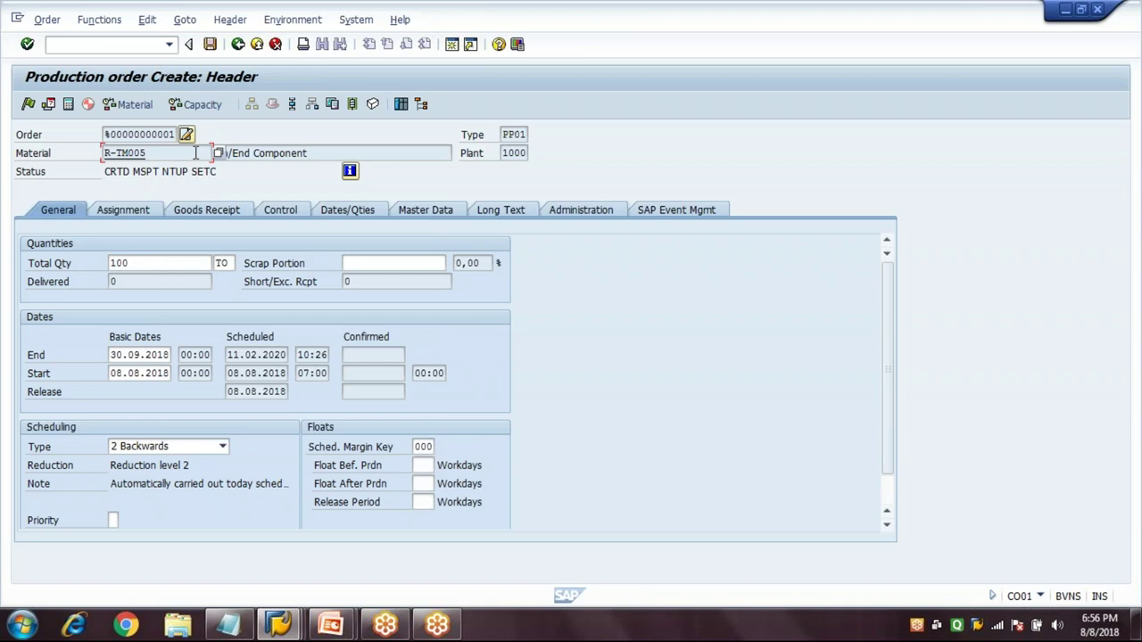
# Step: Review the order's component overview with all components R-TM001 to R-TM004 selected, and return to the header
pyautogui.click(313, 105)
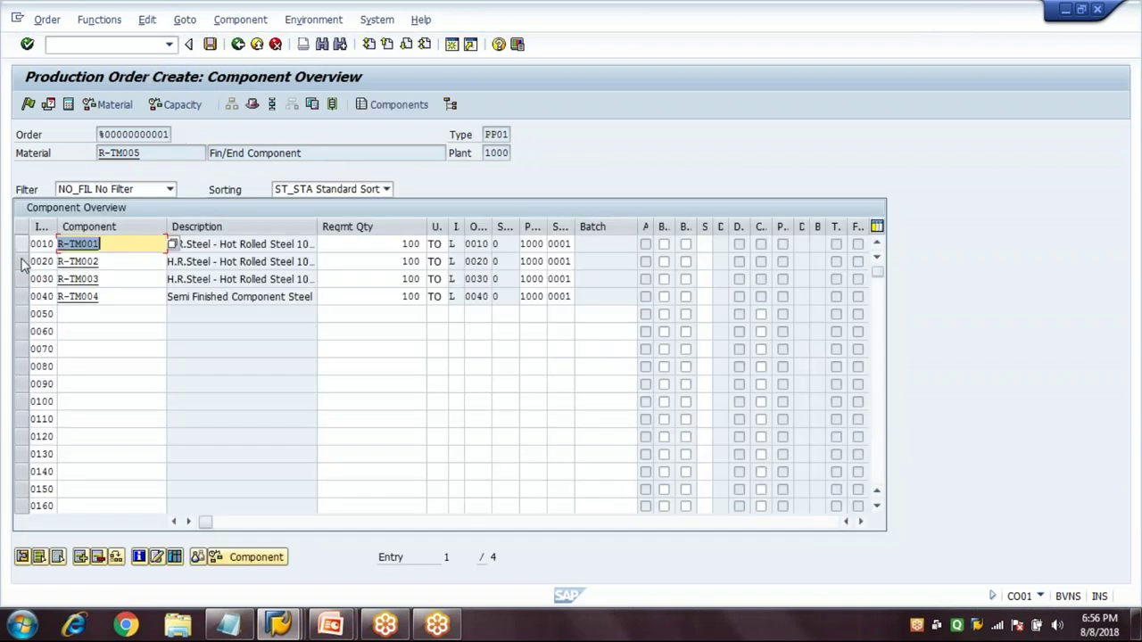
pyautogui.moveTo(24, 261); pyautogui.dragTo(25, 300)
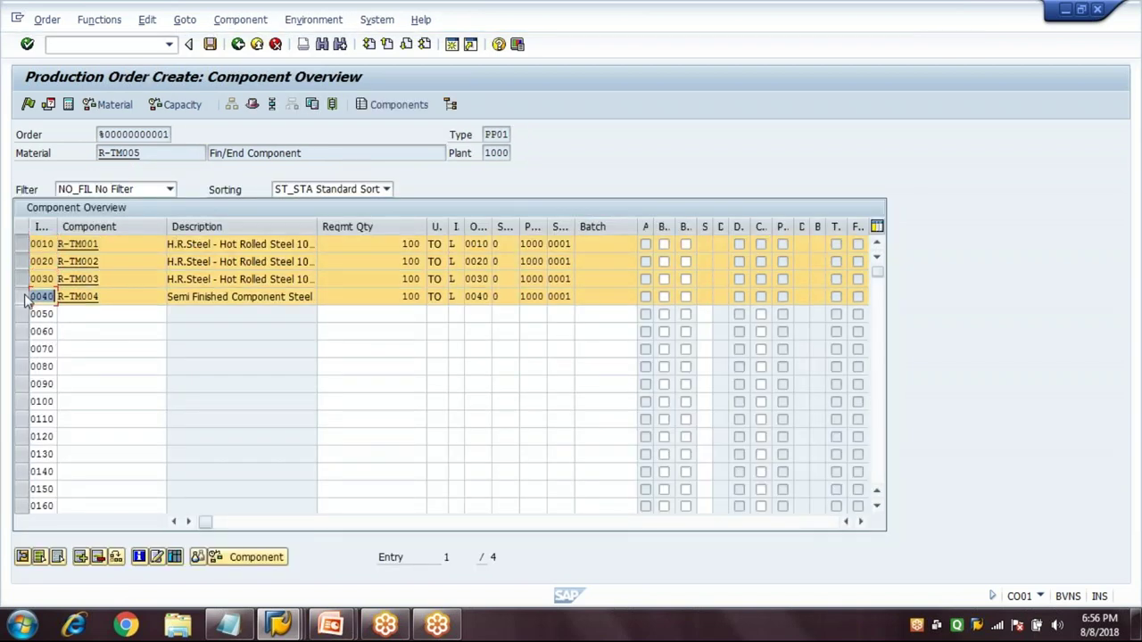
pyautogui.click(237, 45)
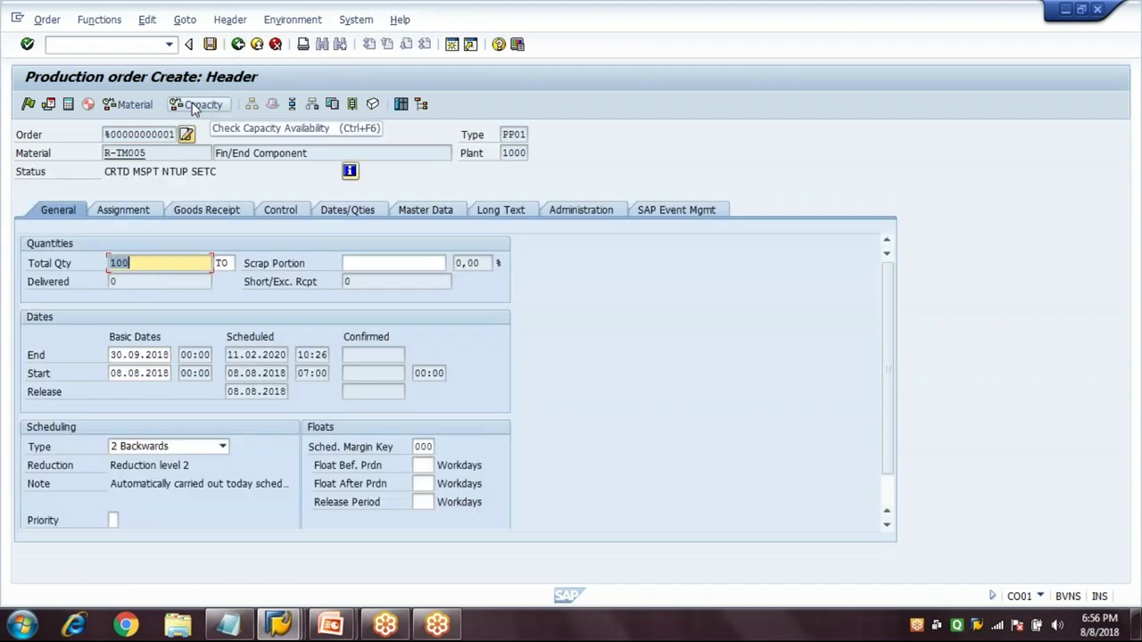
# Step: Check the order's capacity availability and review its operation overview before returning to the header
pyautogui.click(197, 105)
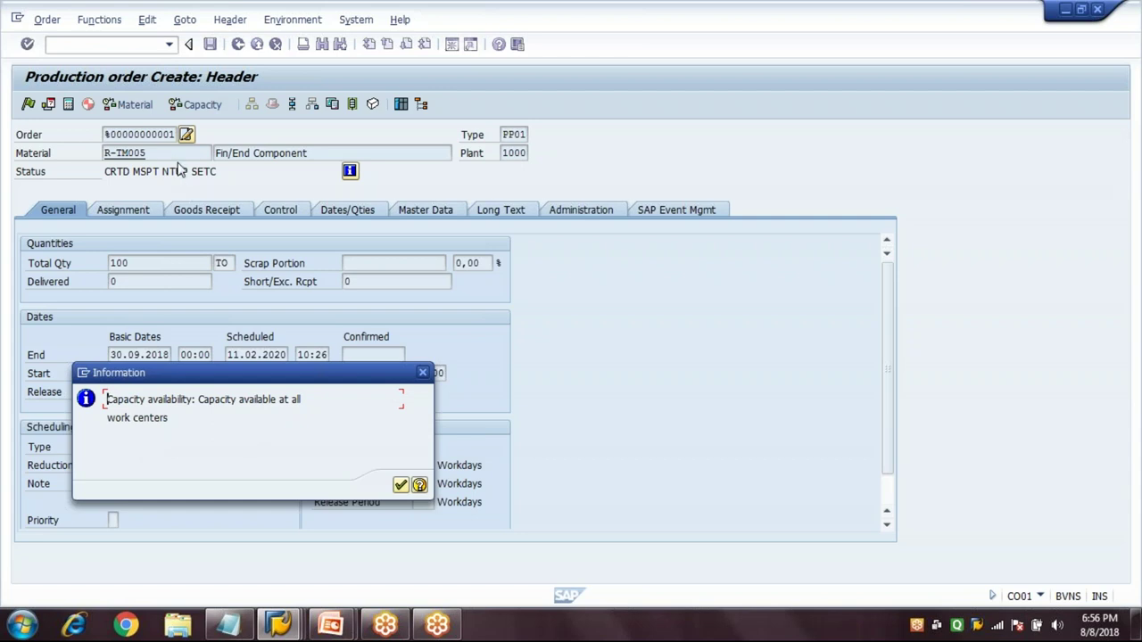
pyautogui.click(400, 486)
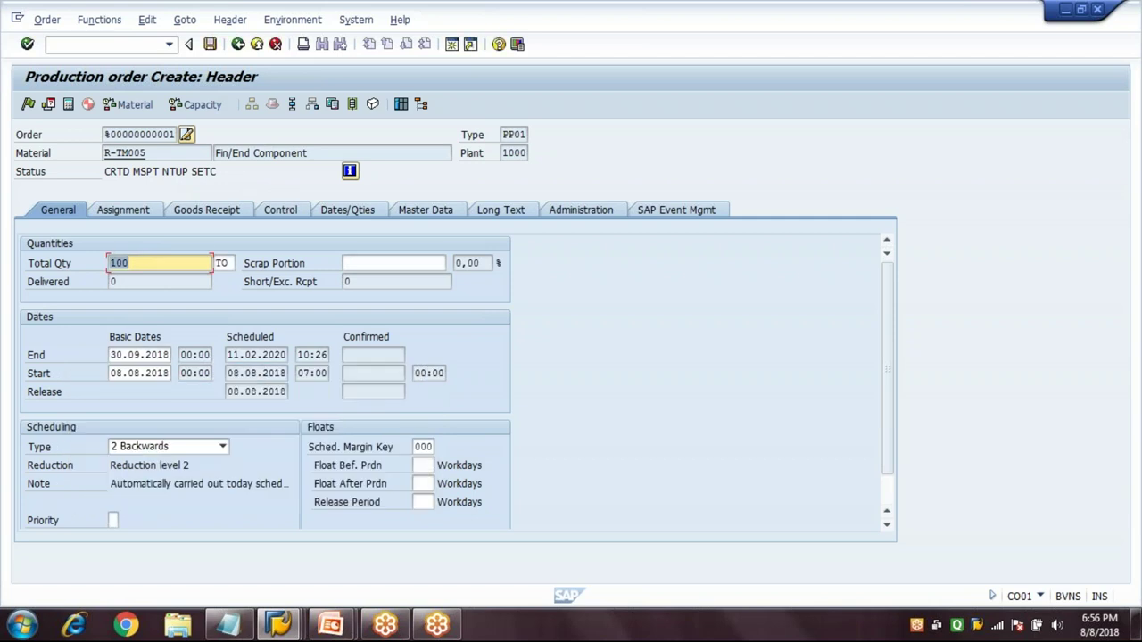
pyautogui.click(293, 104)
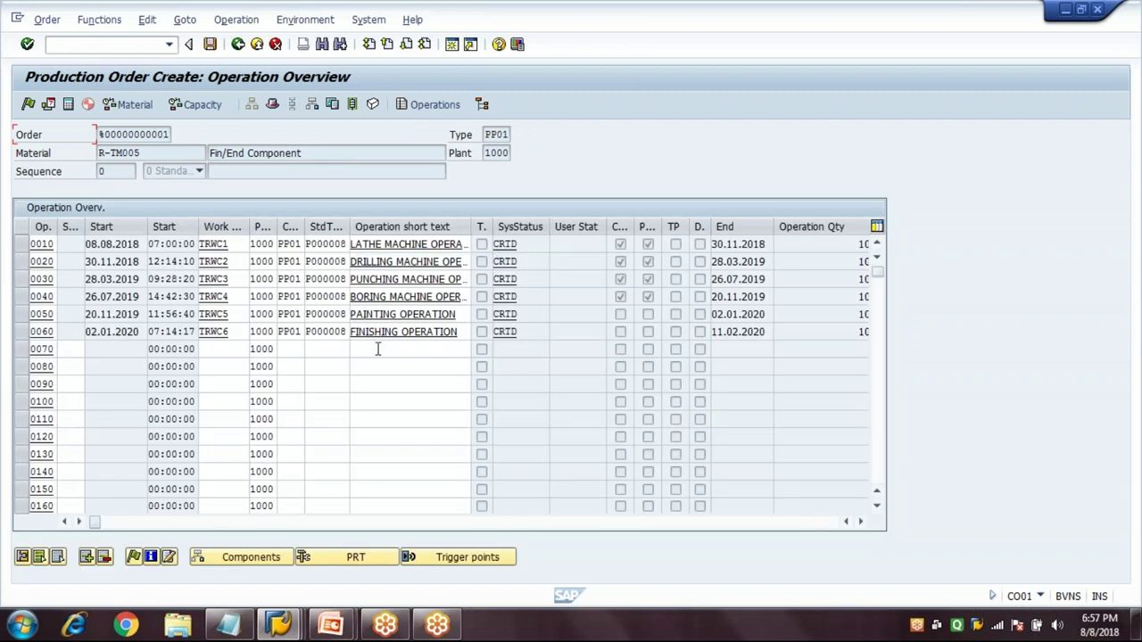
pyautogui.click(238, 45)
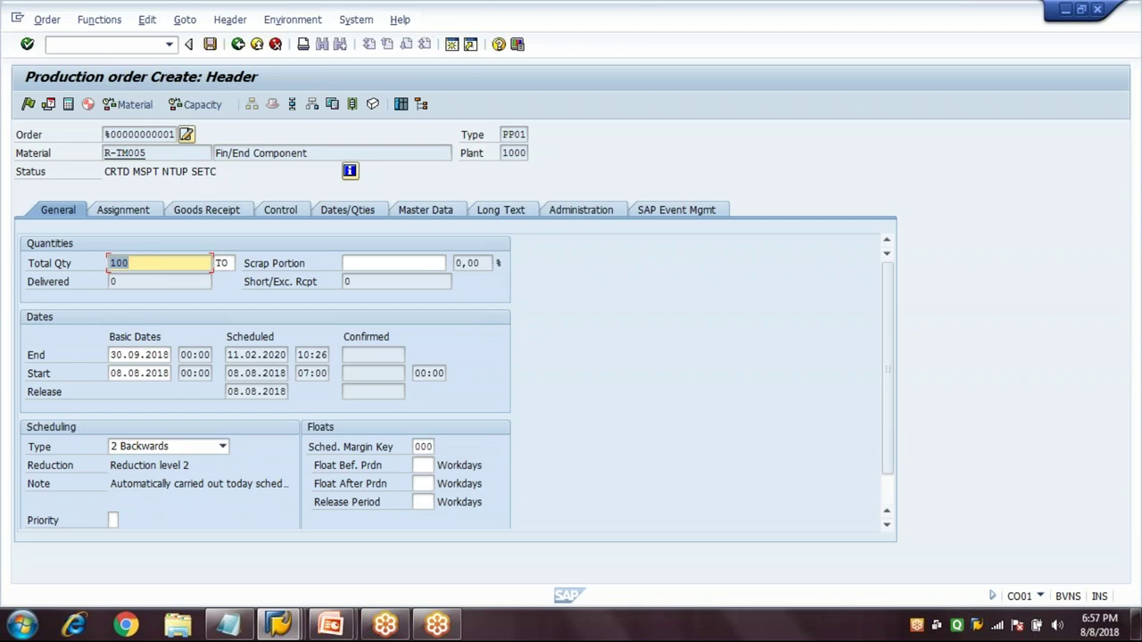
# Step: Repeat the material availability check and exit production order creation without saving the order
pyautogui.click(123, 106)
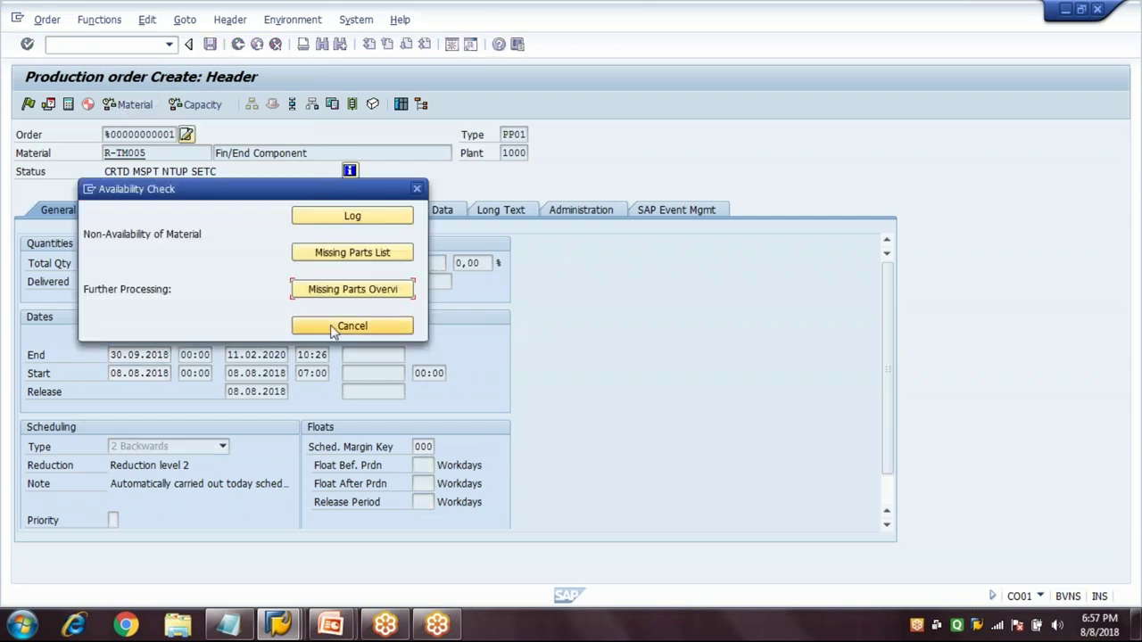
pyautogui.click(332, 326)
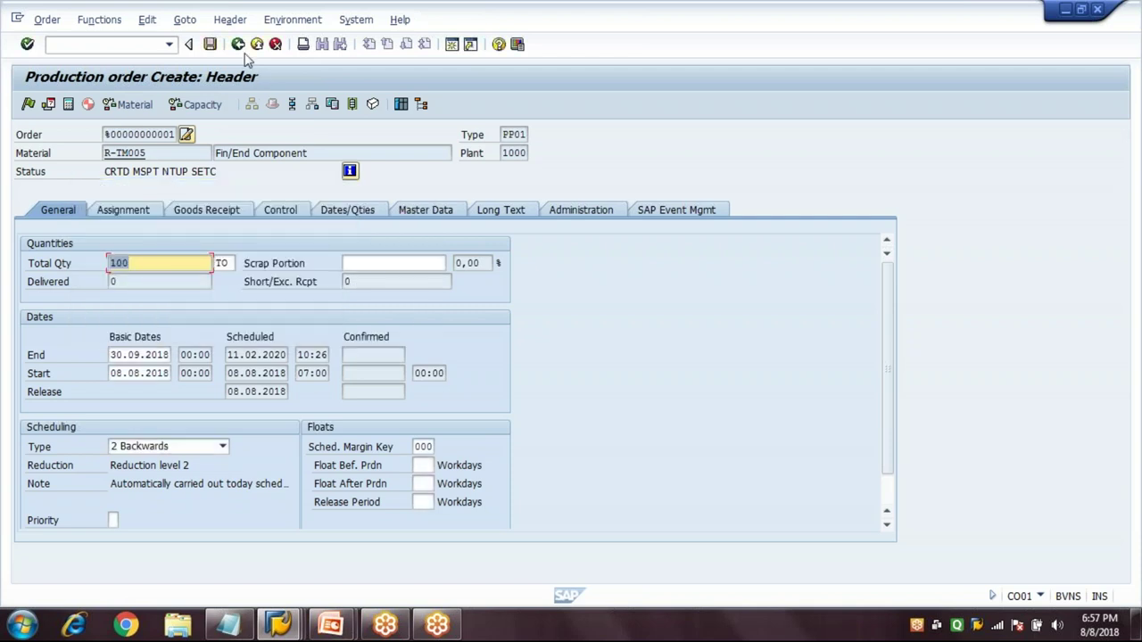
pyautogui.press('F3')
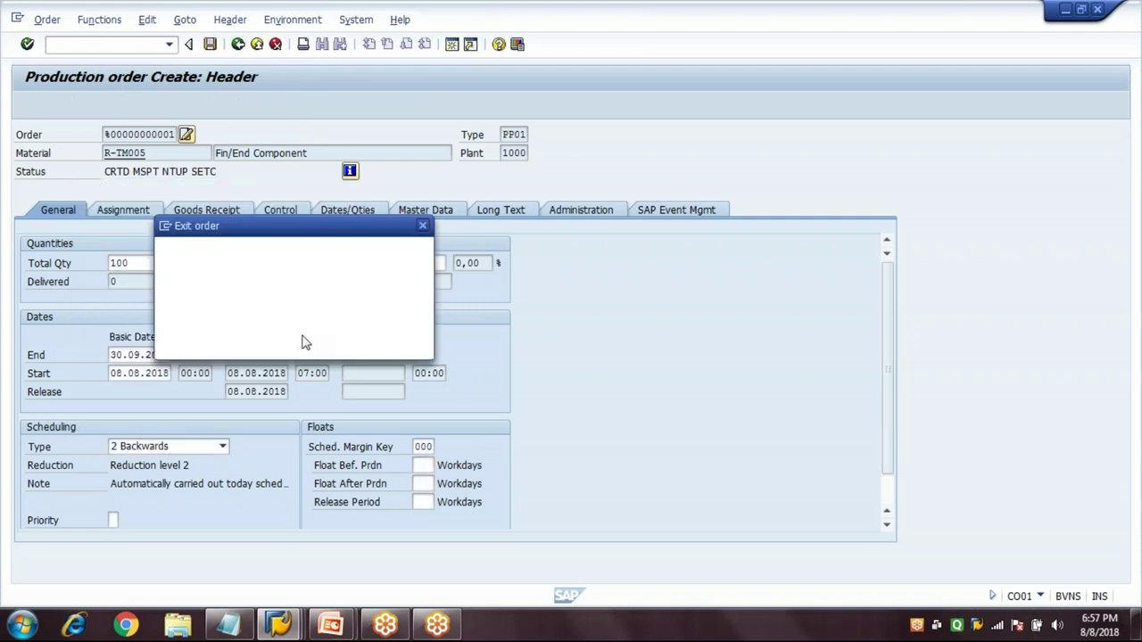
pyautogui.click(298, 346)
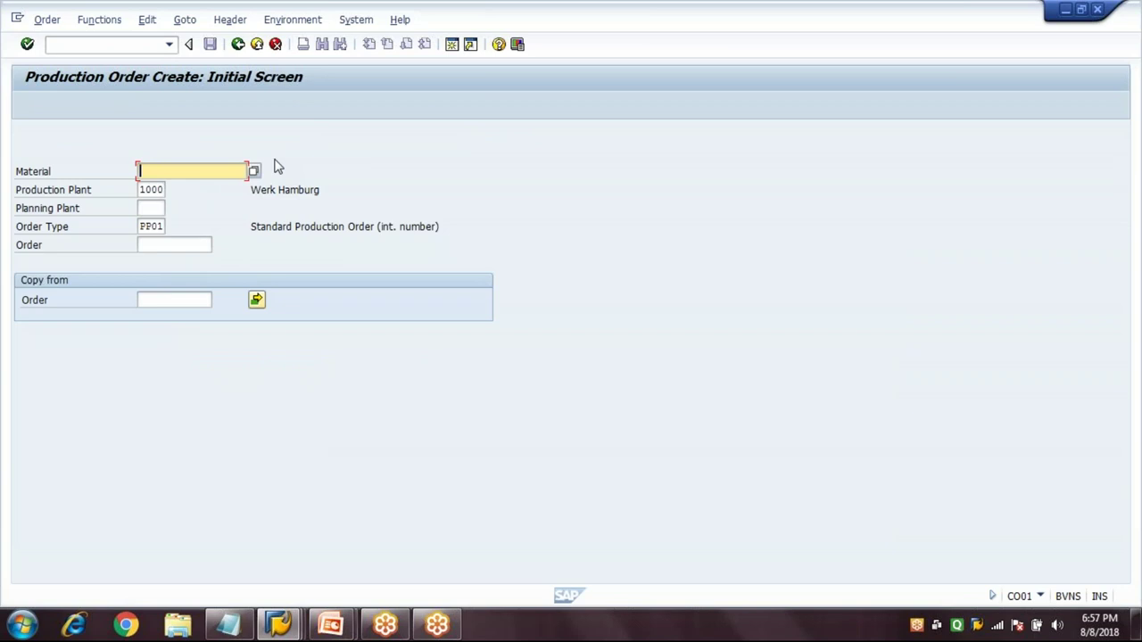
pyautogui.click(237, 44)
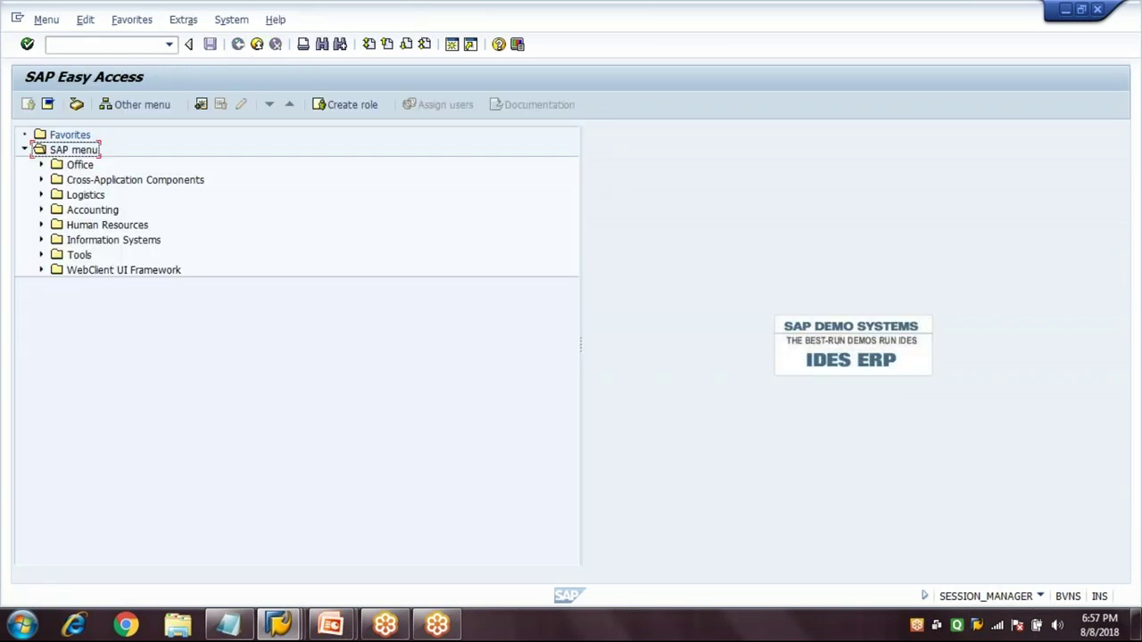
# Step: Switch to the Notepad notes and add the line "2.Maintain the Stock for the Subcomponents or Raw Material" below the master data list
pyautogui.hotkey('alt', 'Tab')
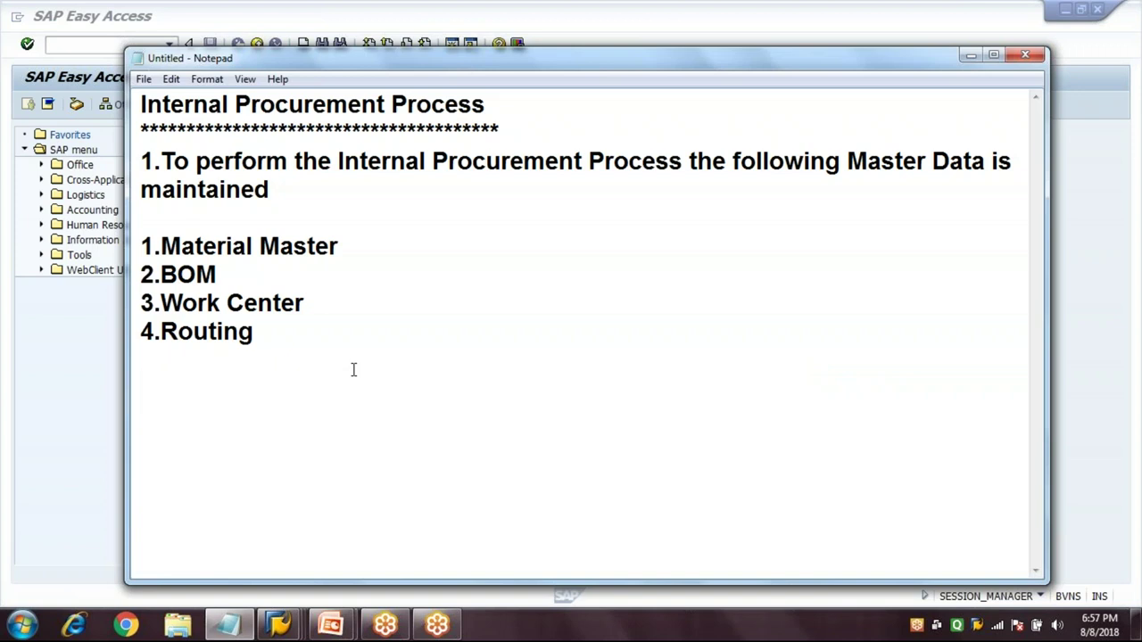
pyautogui.write('2.M')
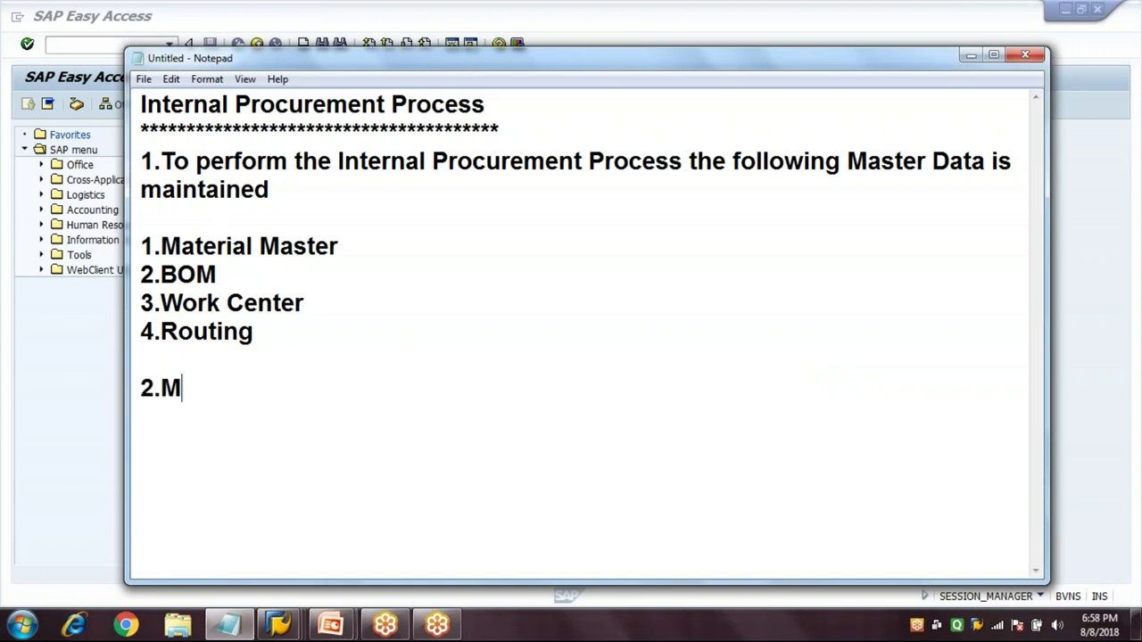
pyautogui.write('aintain t')
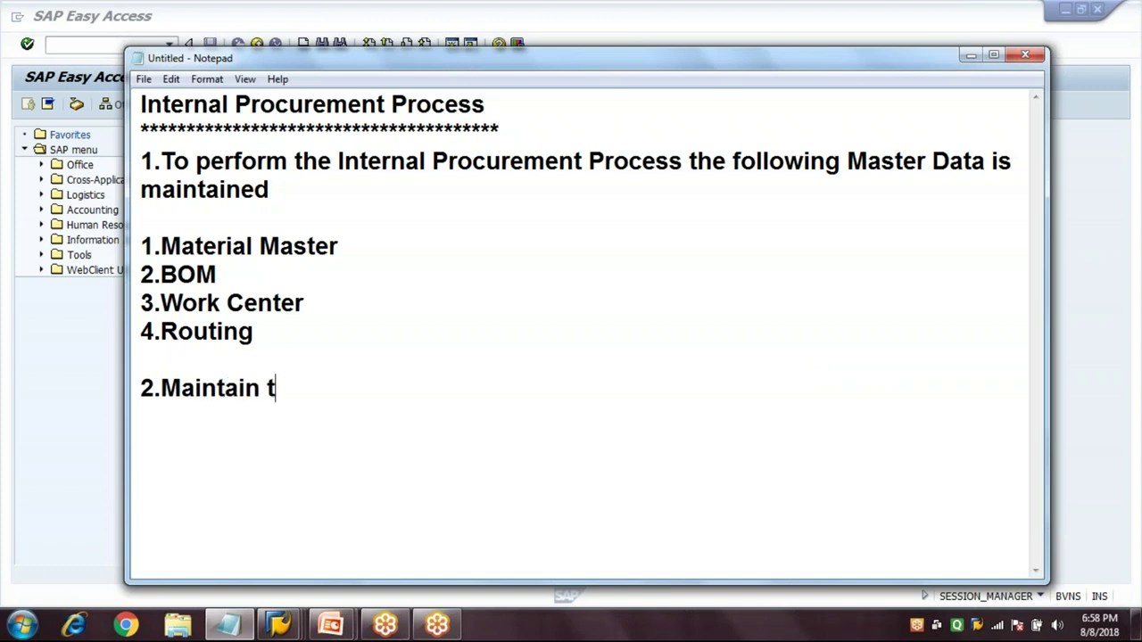
pyautogui.write('he Stock ')
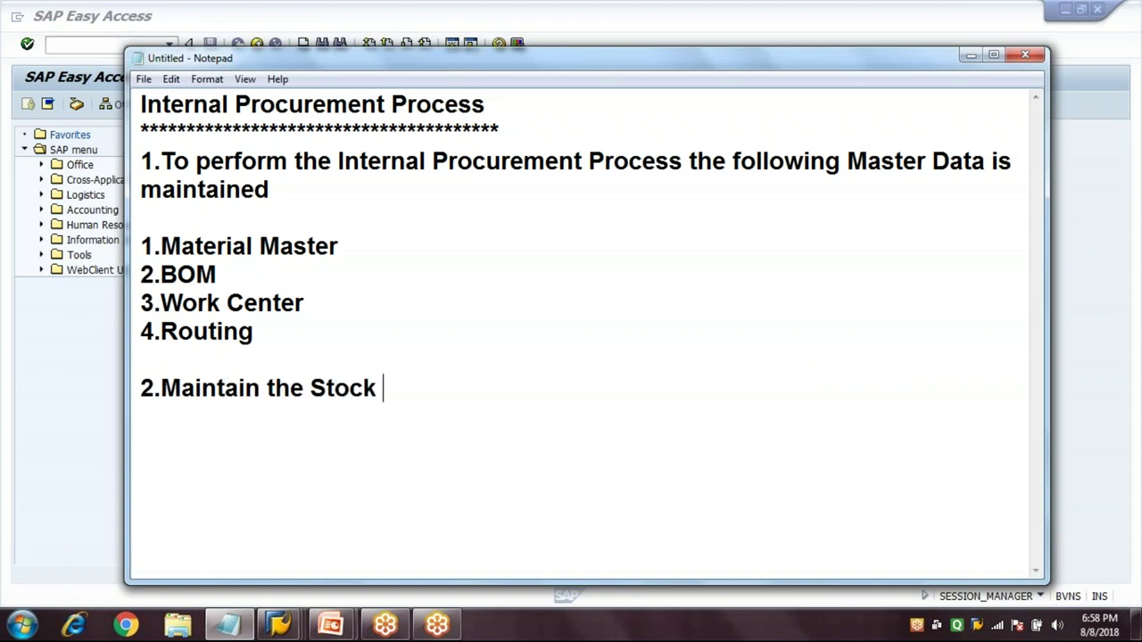
pyautogui.write('for the ')
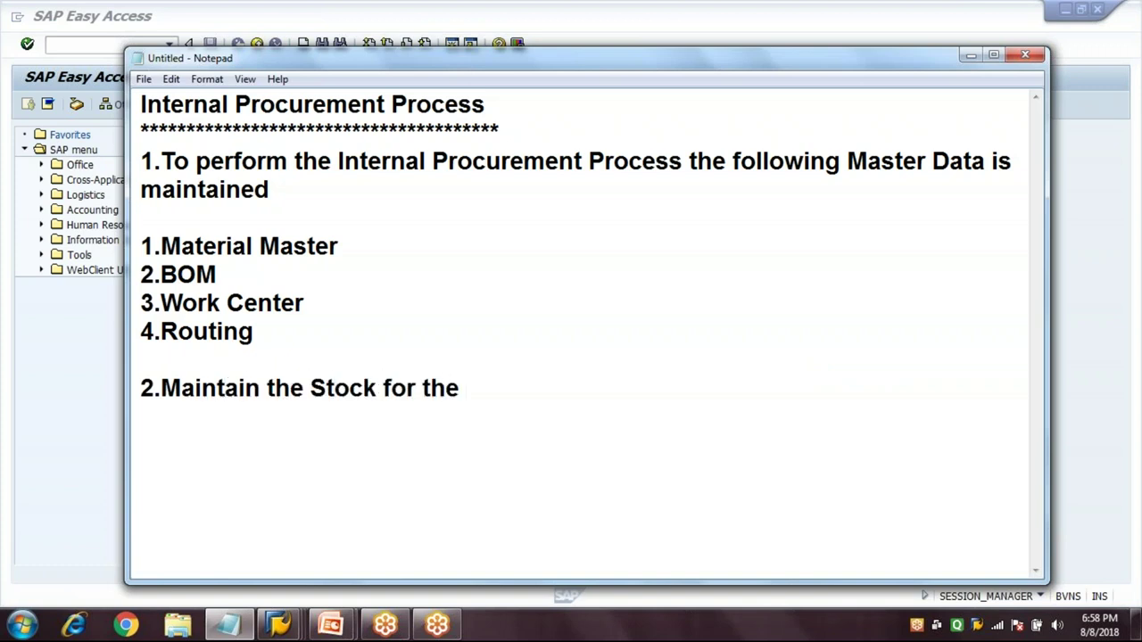
pyautogui.write('Sub')
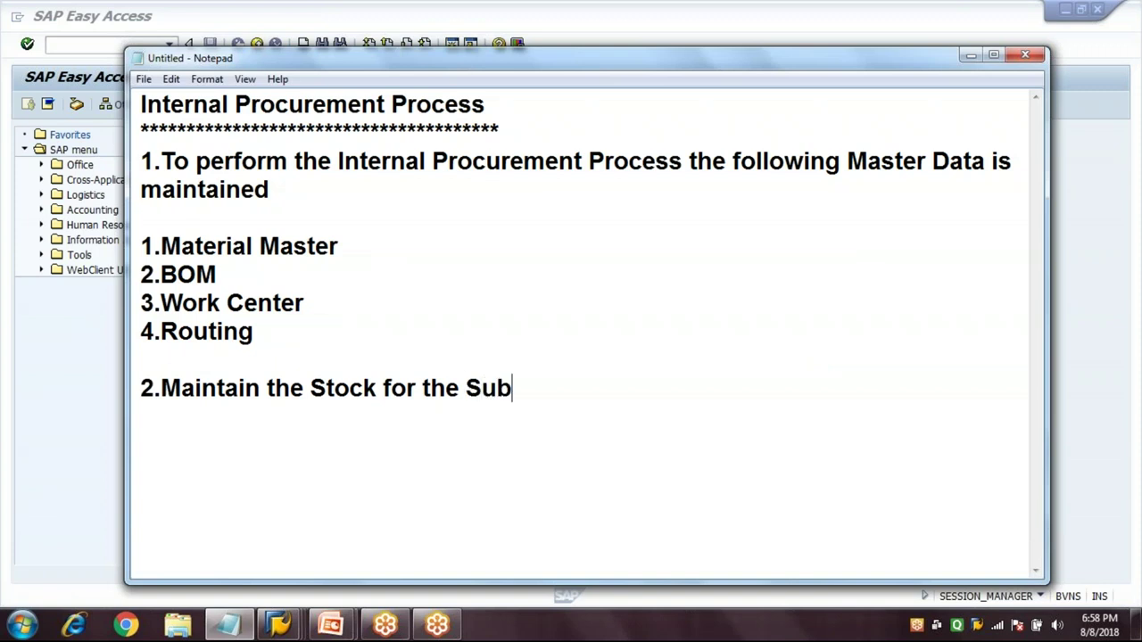
pyautogui.write('components or Raw Material')
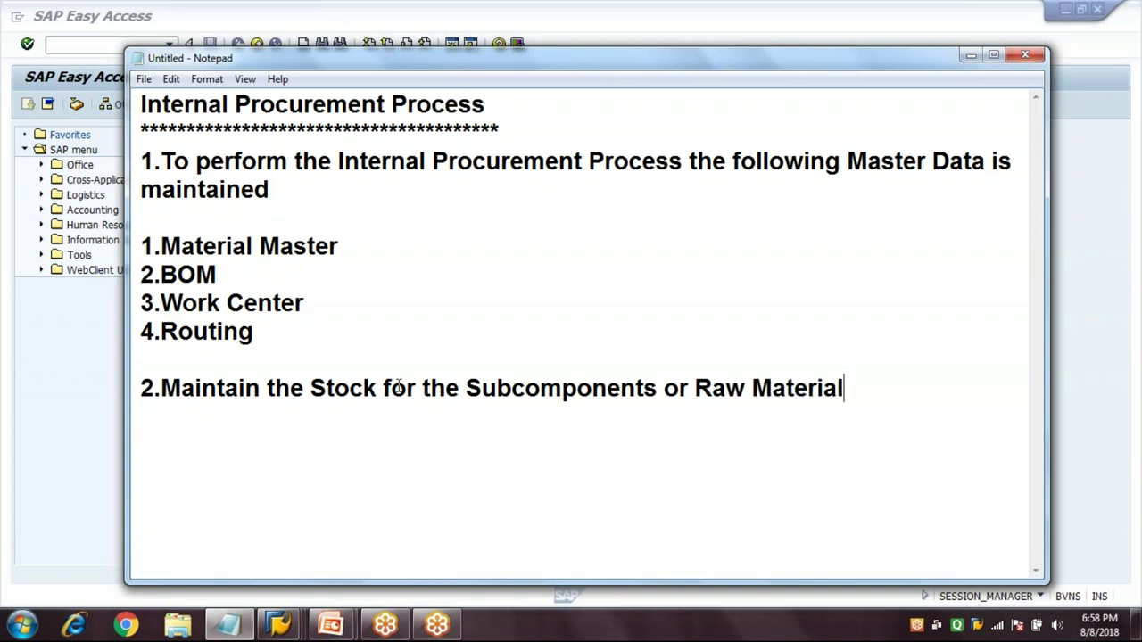
pyautogui.doubleClick(399, 386)
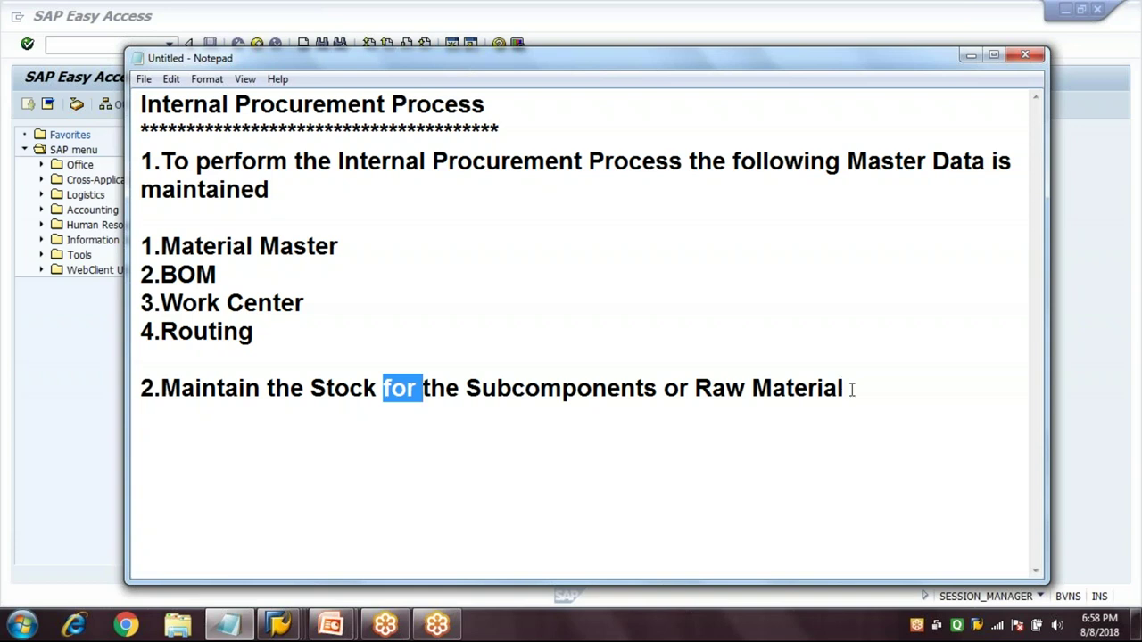
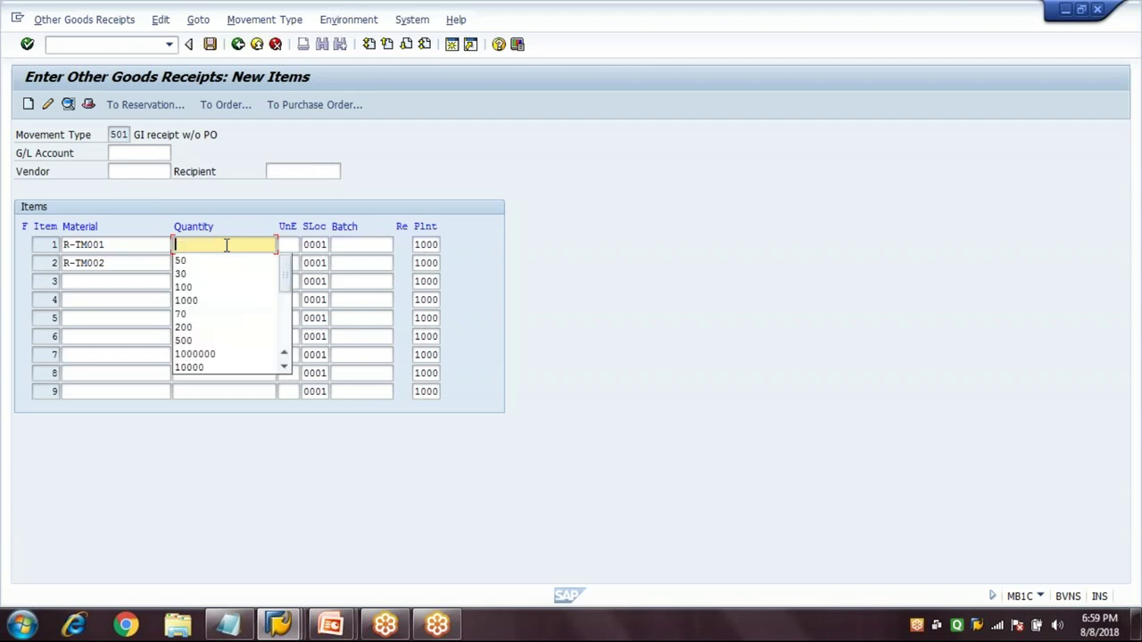
# Step: Set the goods receipt quantity of material R-TM001 to 1000
pyautogui.write('000')
pyautogui.press('Down')
pyautogui.press('Return')
pyautogui.press('Tab')
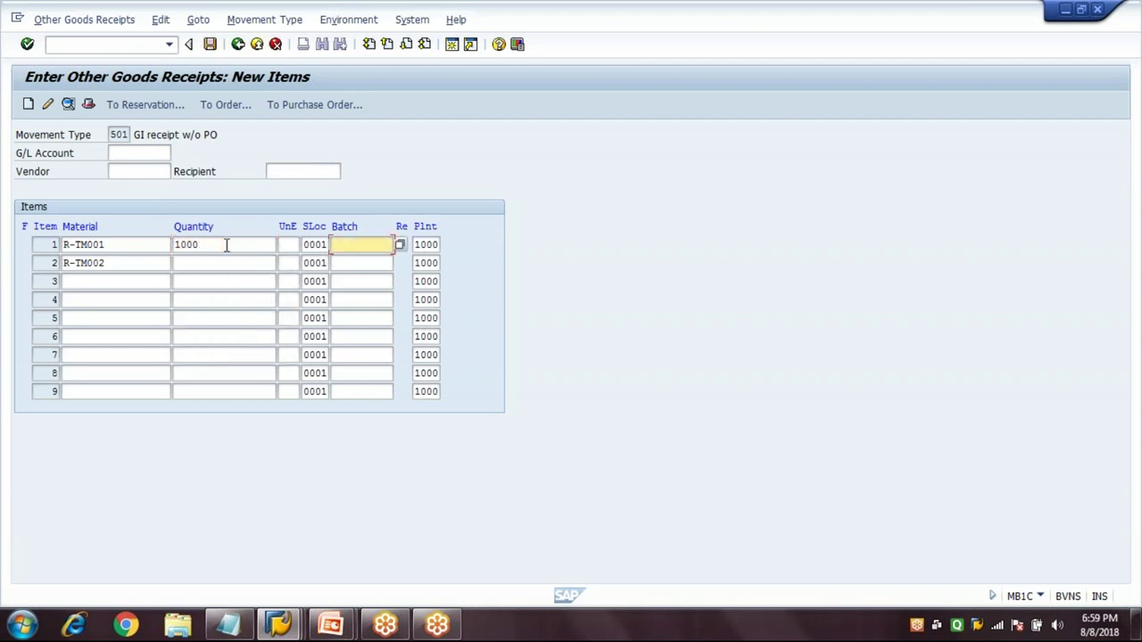
# Step: Set the goods receipt quantity of material R-TM002 to 1000
pyautogui.press('Tab')
pyautogui.press('Tab')
pyautogui.press('Tab')
pyautogui.write('10')
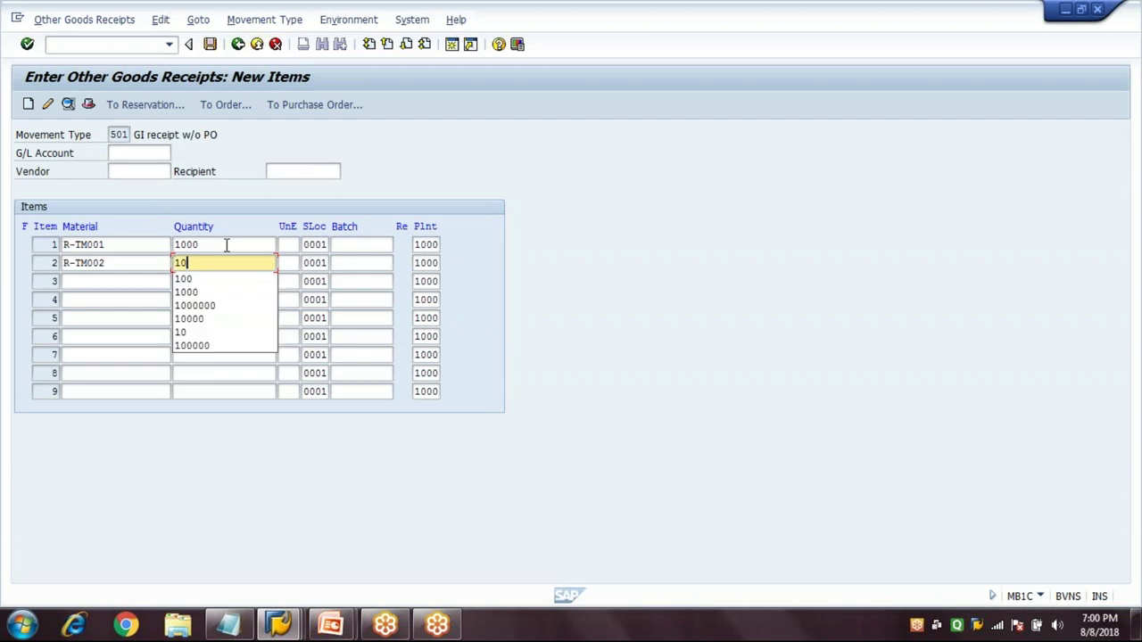
pyautogui.write('00')
# Step: Add material R-TM003 as the third goods receipt item with quantity 1000
pyautogui.press('Tab')
pyautogui.press('Tab')
pyautogui.press('Tab')
pyautogui.write('R-TM003')
pyautogui.press('Tab')
pyautogui.write('100')
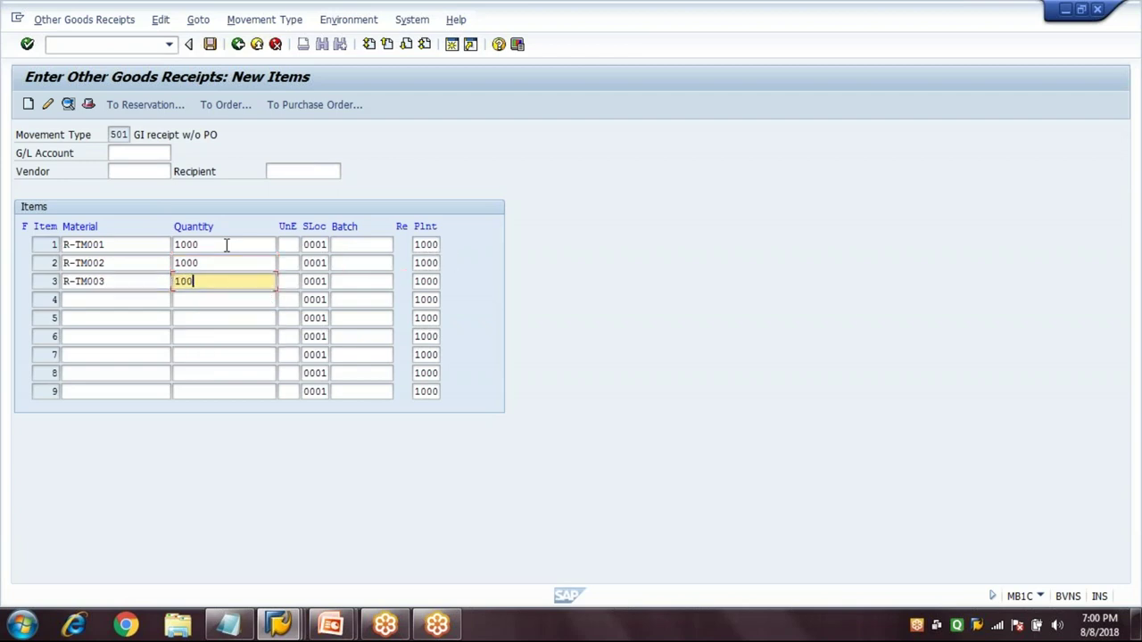
pyautogui.write('0')
# Step: Add material R-TM004 with quantity 1000 and try to post the goods receipt
pyautogui.press('Tab')
pyautogui.press('Tab')
pyautogui.press('Tab')
pyautogui.write('R-TM004')
pyautogui.press('Tab')
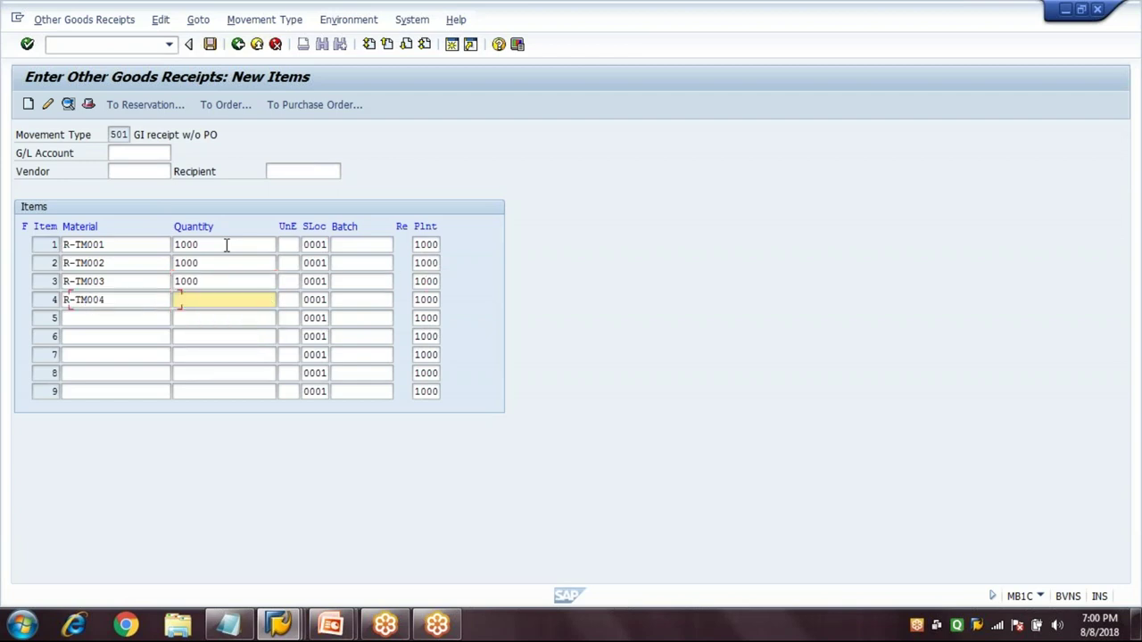
pyautogui.write('1000')
pyautogui.press('Return')
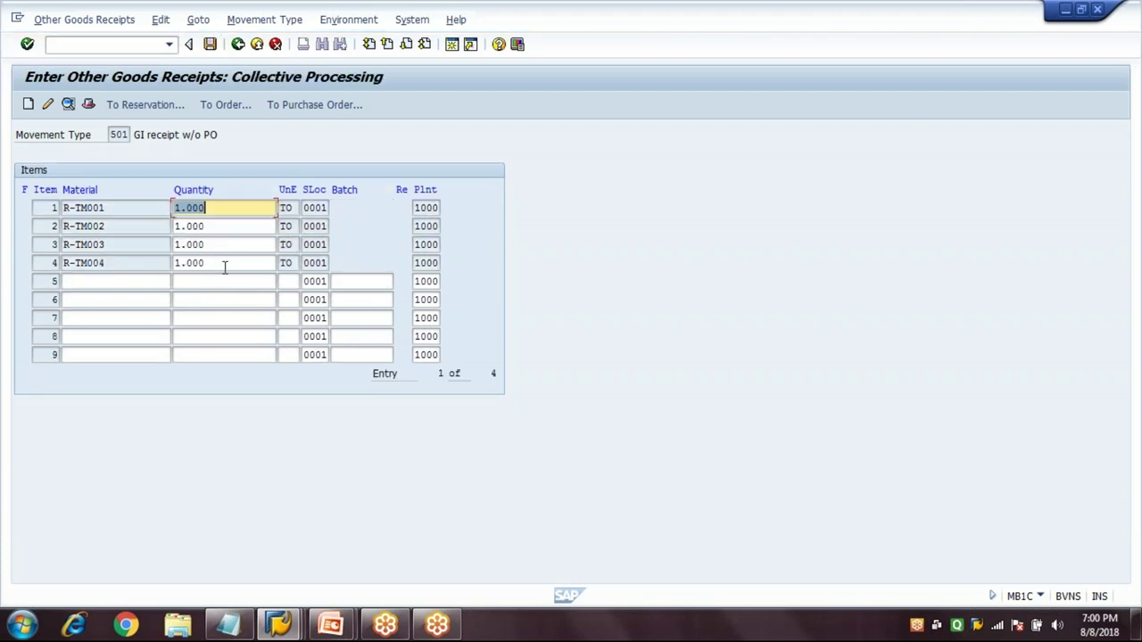
pyautogui.click(224, 262)
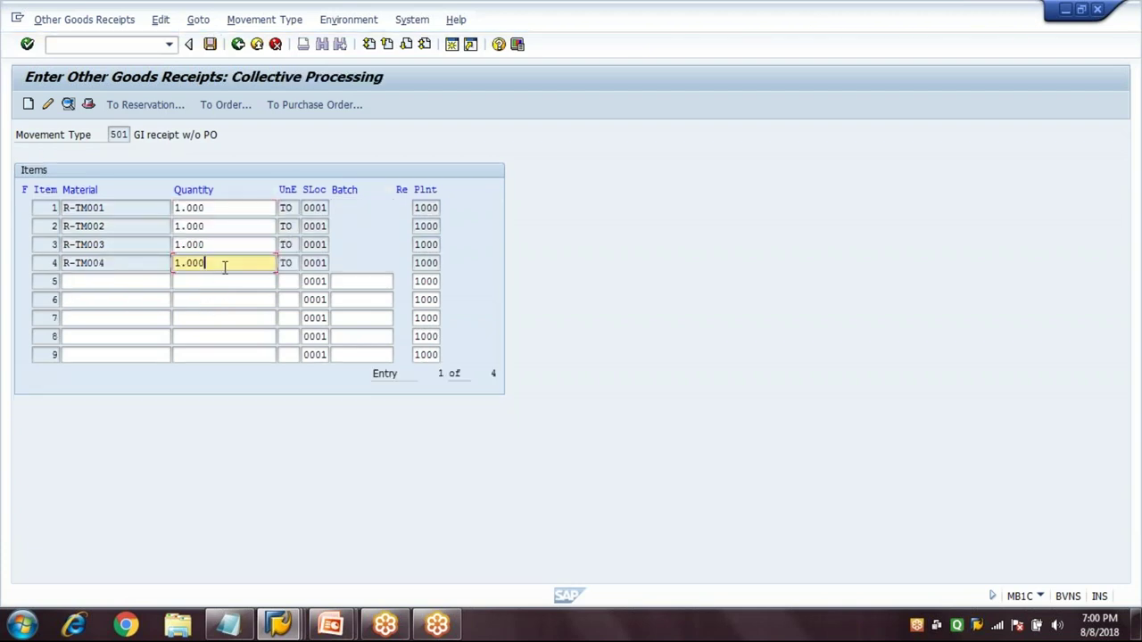
pyautogui.click(210, 44)
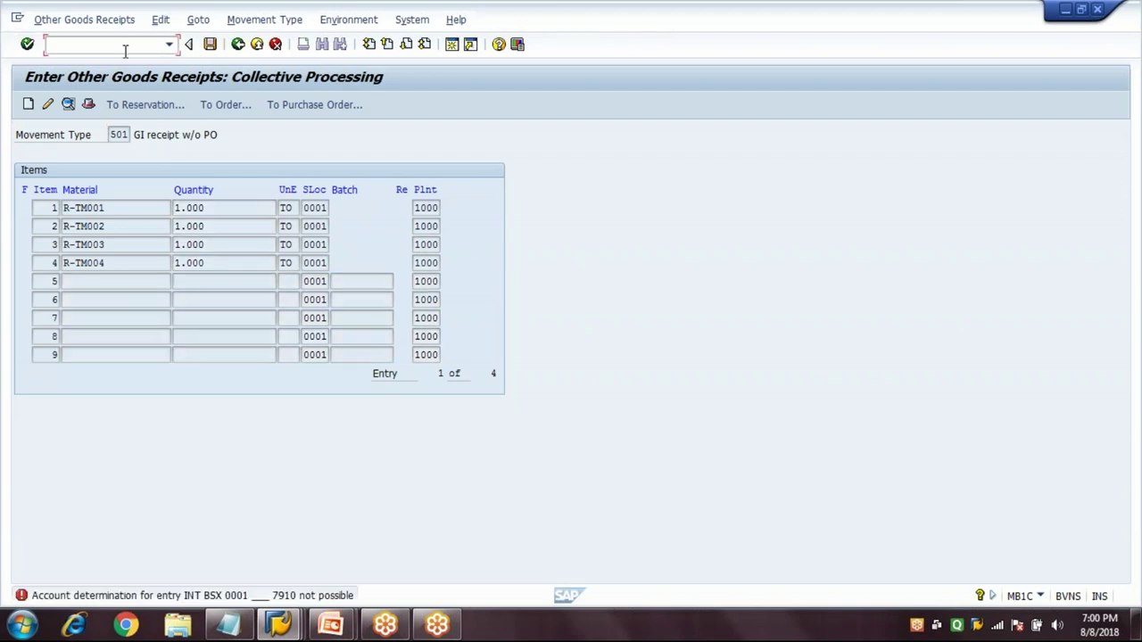
# Step: Open the automatic posting accounts of transaction BSX (inventory posting) for chart of accounts INT through OBYC
pyautogui.write('/NOBYC')
pyautogui.press('Return')
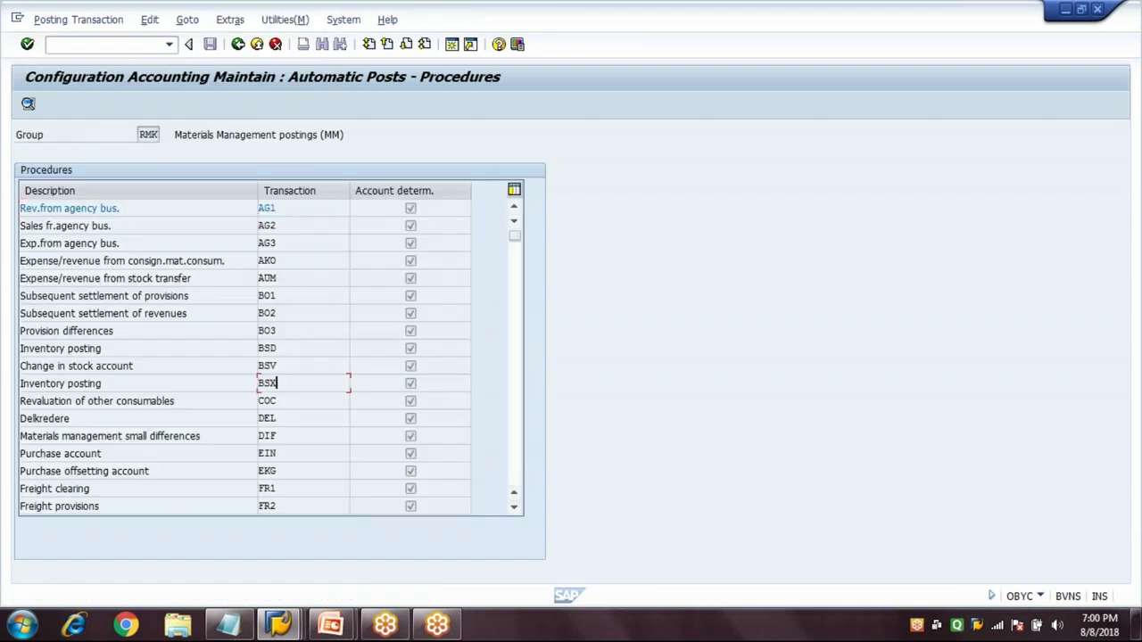
pyautogui.doubleClick(135, 375)
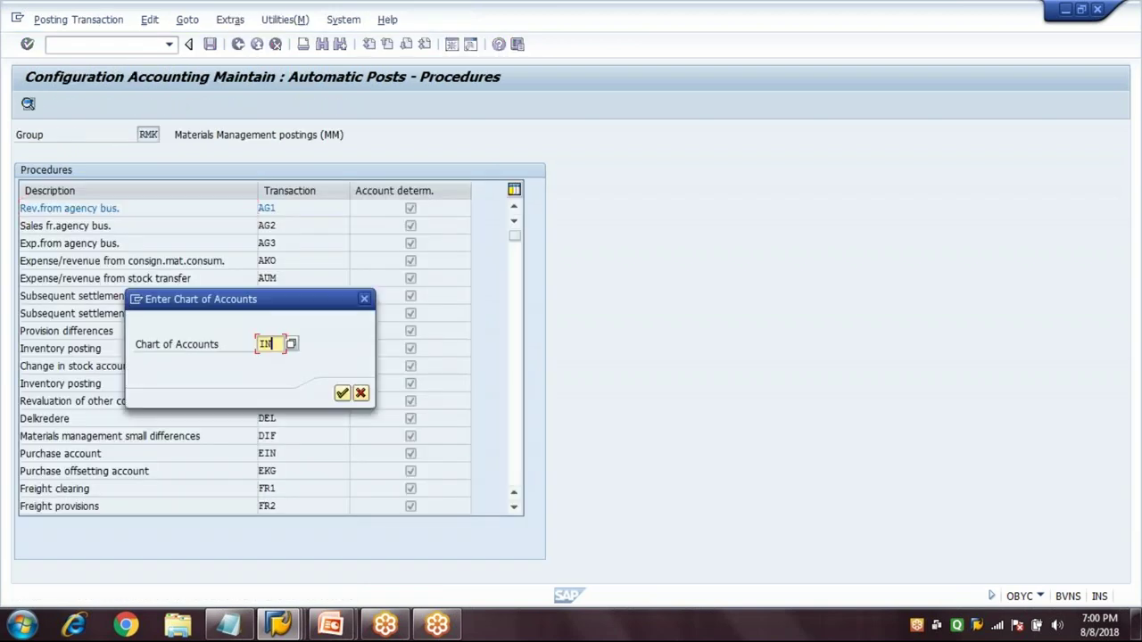
pyautogui.press('Return')
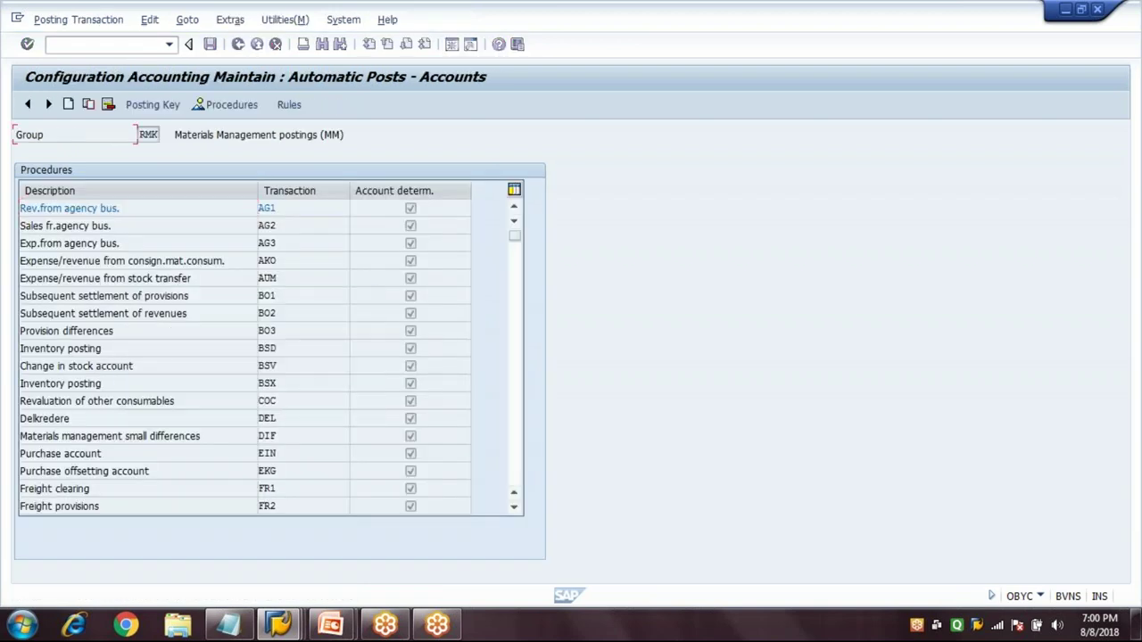
# Step: Add an inventory posting account assignment with valuation keys 0001 and 7910 and account 300000
pyautogui.click(45, 331)
pyautogui.write('0001')
pyautogui.press('Tab')
pyautogui.write('7910')
pyautogui.press('Tab')
pyautogui.write('300000')
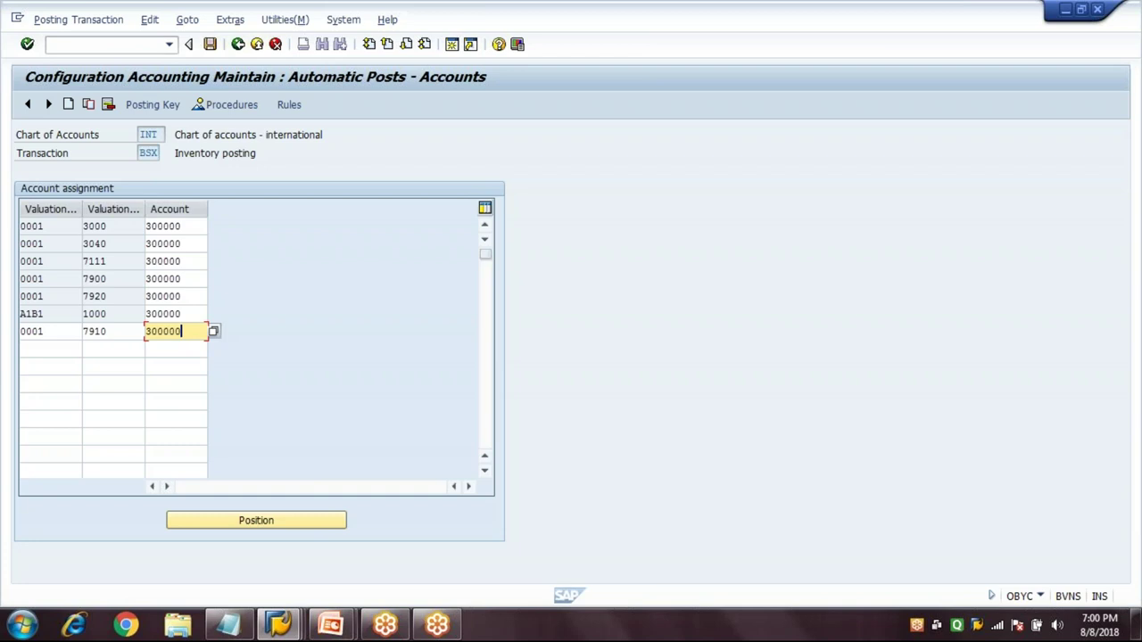
pyautogui.press('Return')
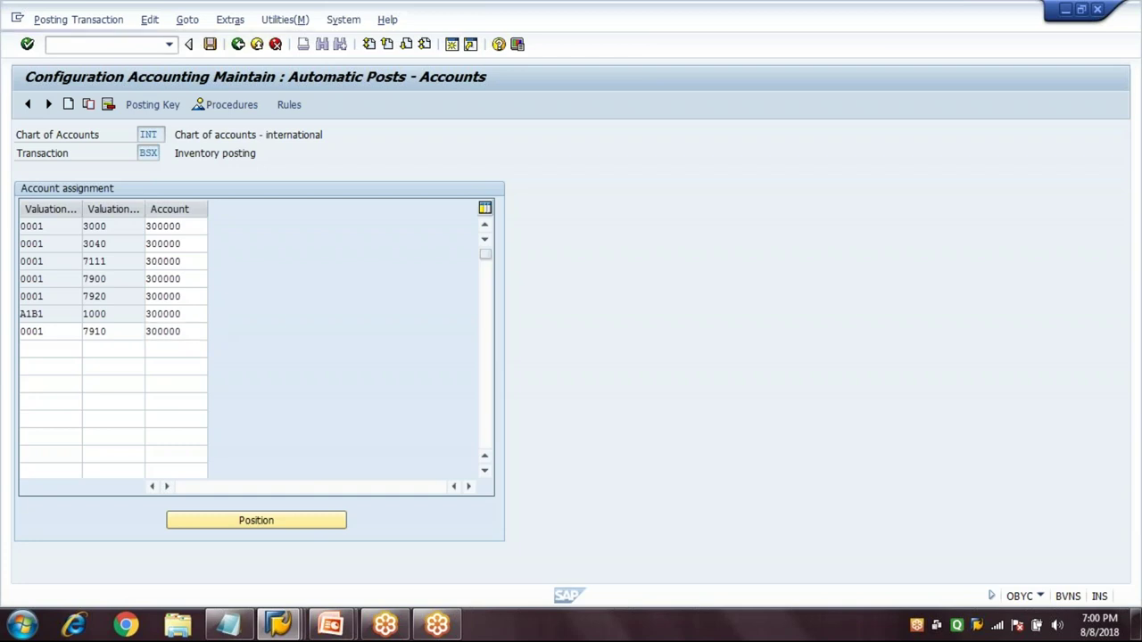
# Step: Start a new MB1C goods receipt with movement type 501 in plant 1000 and list materials R-TM002, R-TM001, R-TM004 and R-TM003
pyautogui.hotkey('ctrl', '/')
pyautogui.write('/NMB1C')
pyautogui.press('Return')
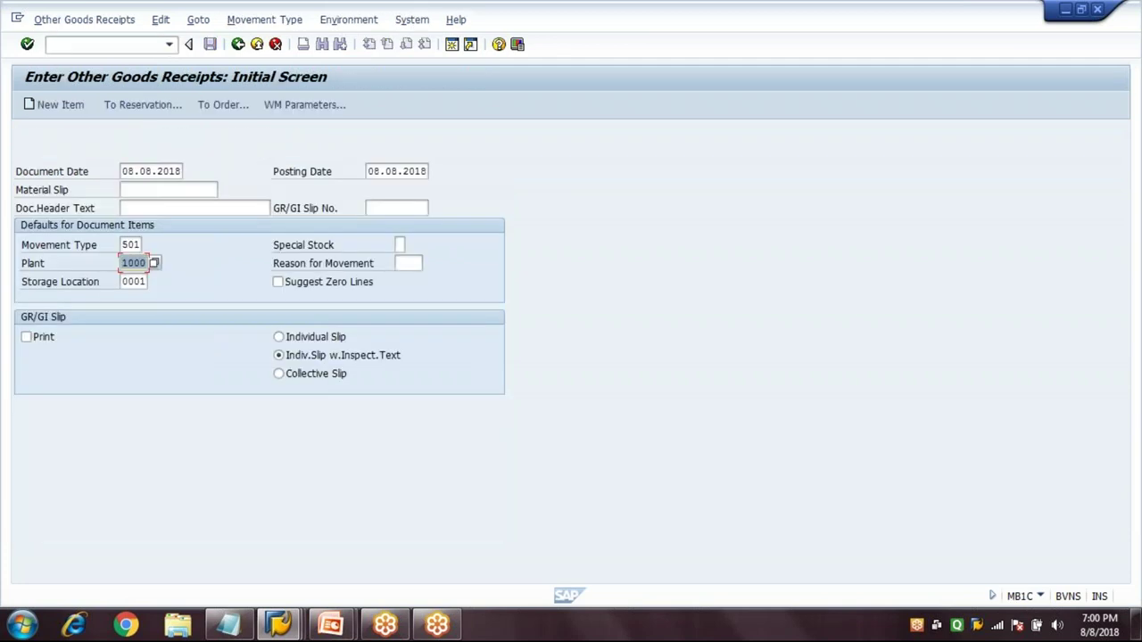
pyautogui.press('Return')
pyautogui.press('Return')
pyautogui.press('Down')
pyautogui.press('Down')
pyautogui.press('Return')
pyautogui.press('Down')
pyautogui.press('Down')
pyautogui.press('Down')
pyautogui.press('Return')
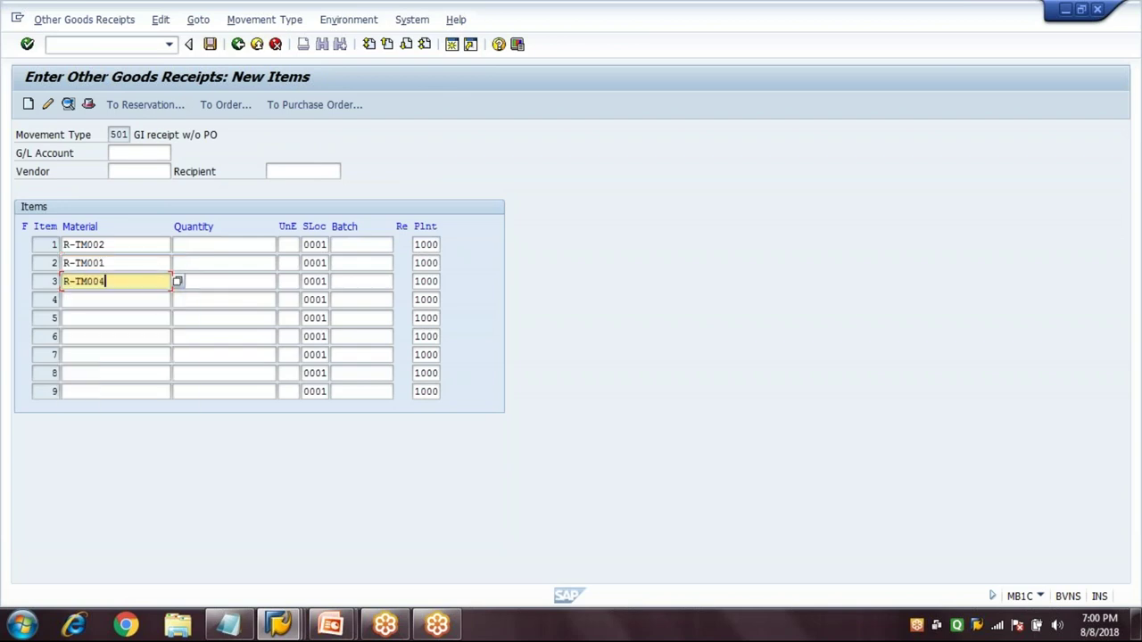
pyautogui.press('Down')
pyautogui.press('Down')
pyautogui.press('Down')
pyautogui.press('Down')
pyautogui.press('Return')
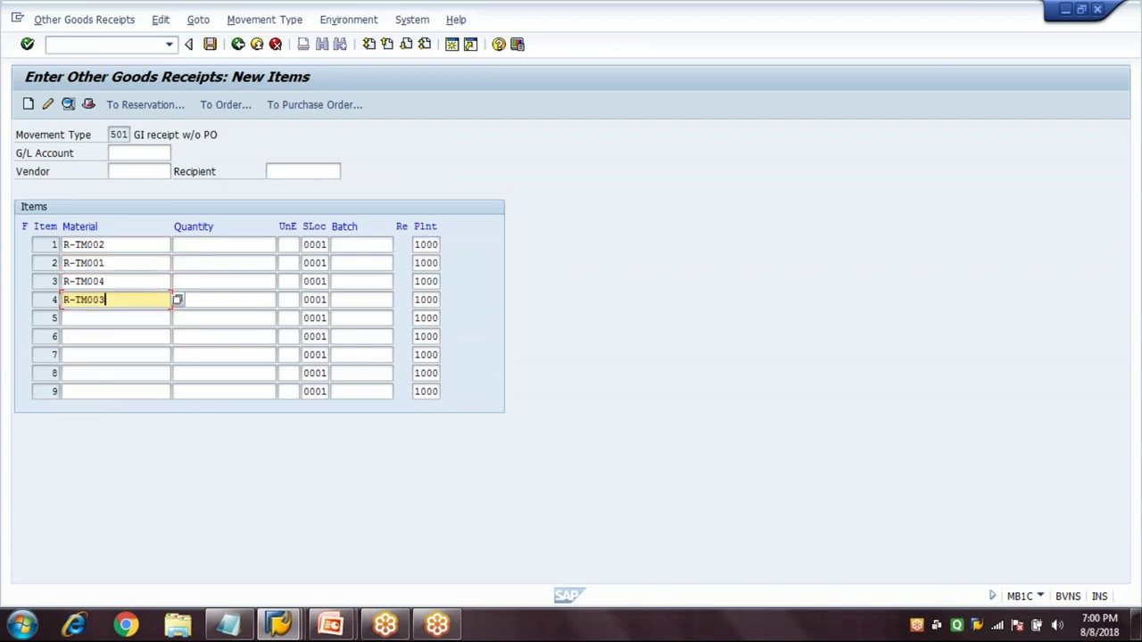
# Step: Set the quantity of all four materials to 1000 and post the goods receipt
pyautogui.click(181, 244)
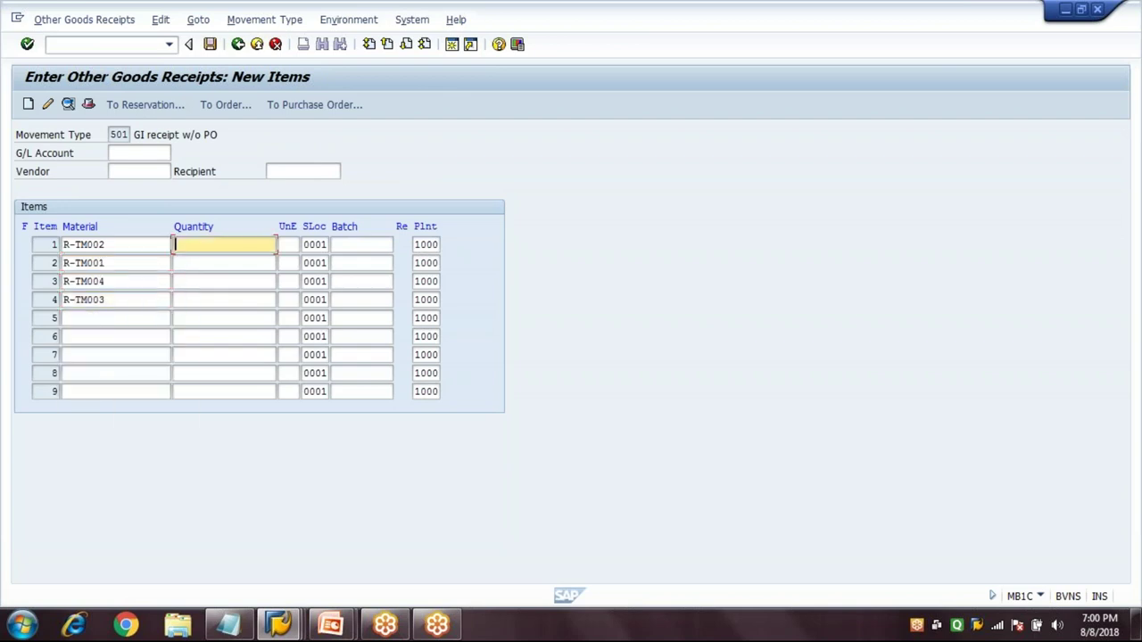
pyautogui.press('Down')
pyautogui.press('Return')
pyautogui.press('Down')
pyautogui.press('Down')
pyautogui.press('Return')
pyautogui.press('Down')
pyautogui.press('Down')
pyautogui.press('Return')
pyautogui.press('Down')
pyautogui.press('Down')
pyautogui.press('Return')
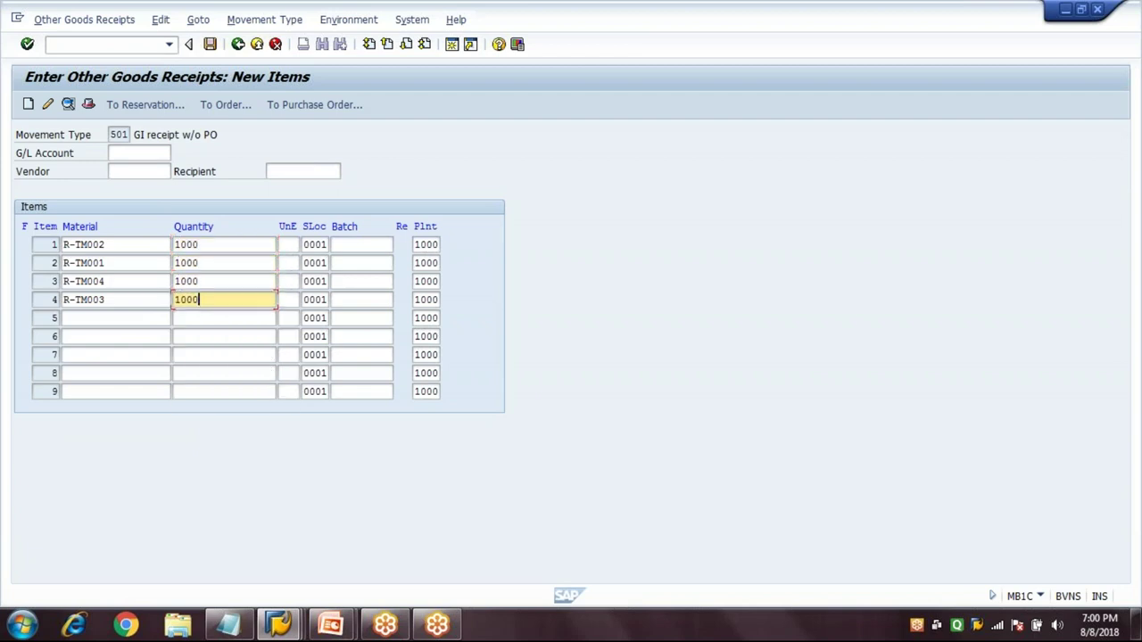
pyautogui.press('Return')
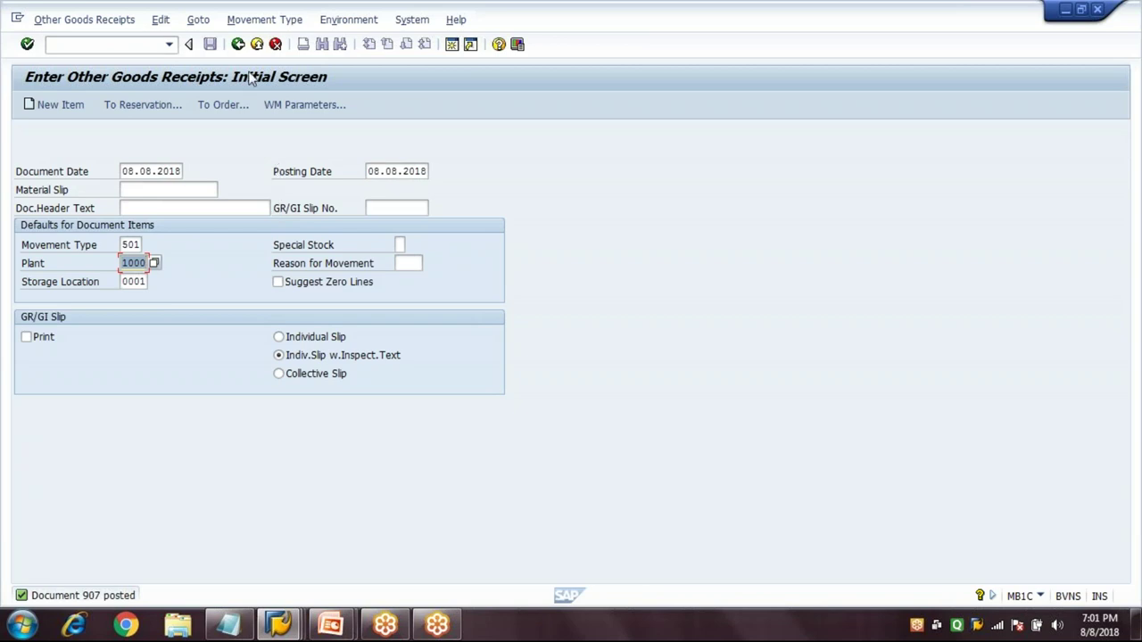
pyautogui.click(238, 44)
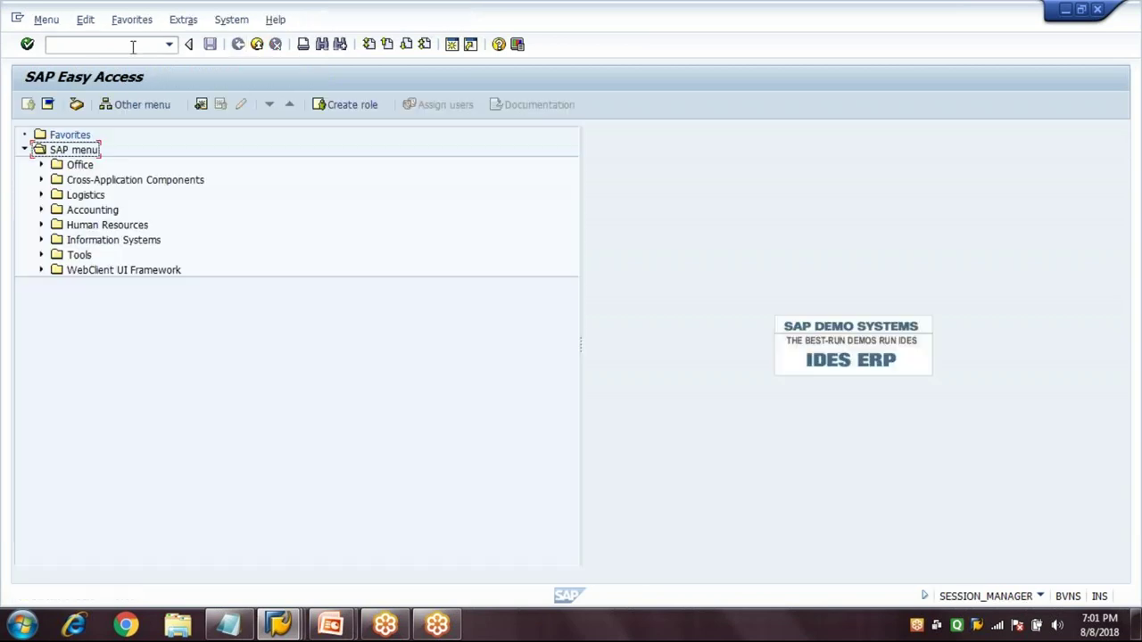
# Step: Start a CO01 production order for material R-TM005 with production plant 1000, planning plant 1000 and order type PP01
pyautogui.write('co01')
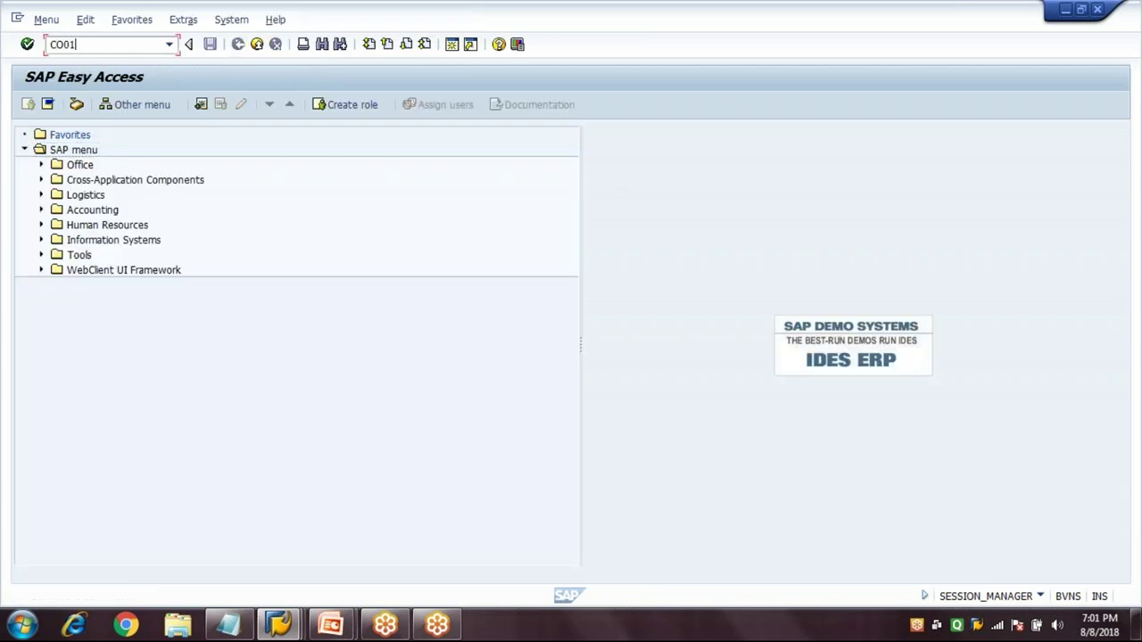
pyautogui.press('Return')
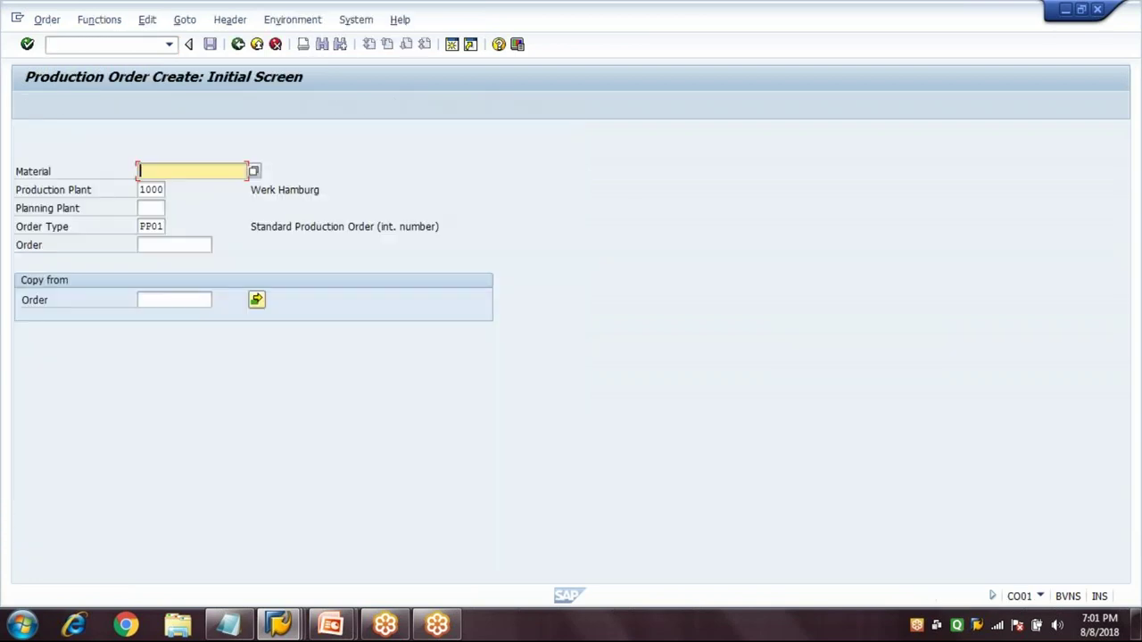
pyautogui.write('R')
pyautogui.click(156, 182)
pyautogui.click(150, 207)
pyautogui.click(153, 224)
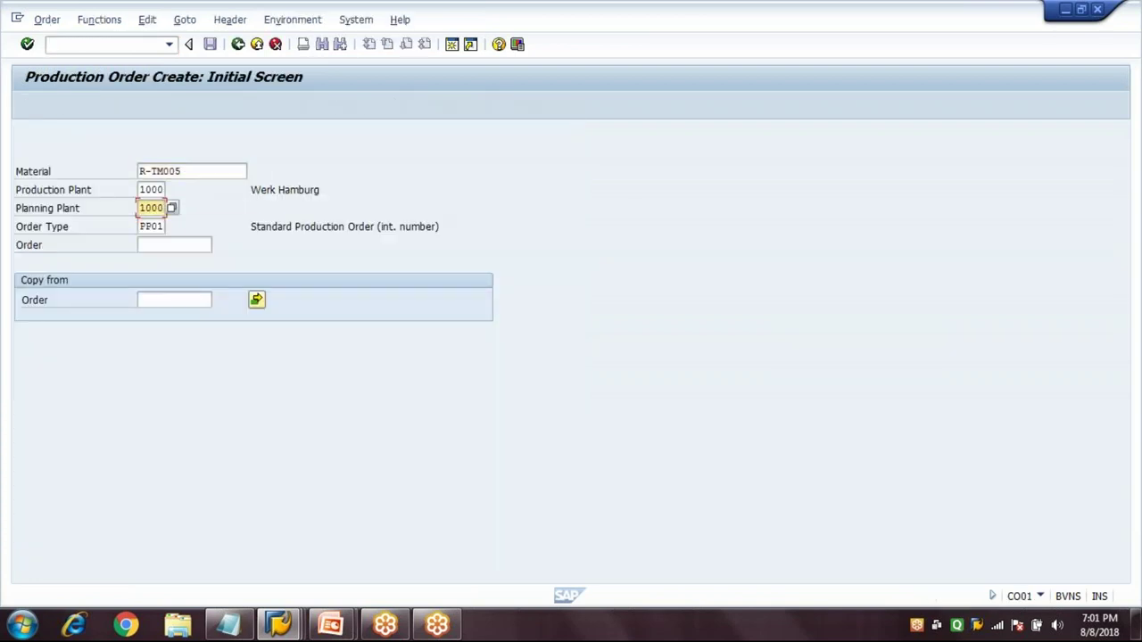
pyautogui.press('Return')
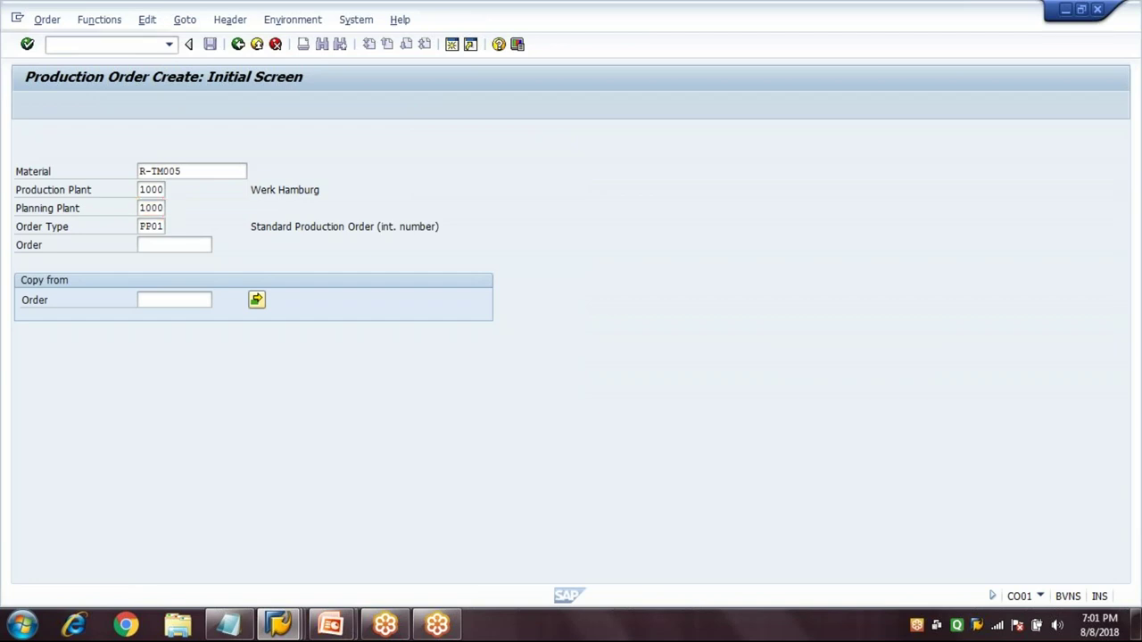
# Step: Set the order's total quantity to 100 and its basic end date to 30.09.2018
pyautogui.write('100')
pyautogui.click(143, 355)
pyautogui.press('Down')
pyautogui.press('Return')
pyautogui.press('Return')
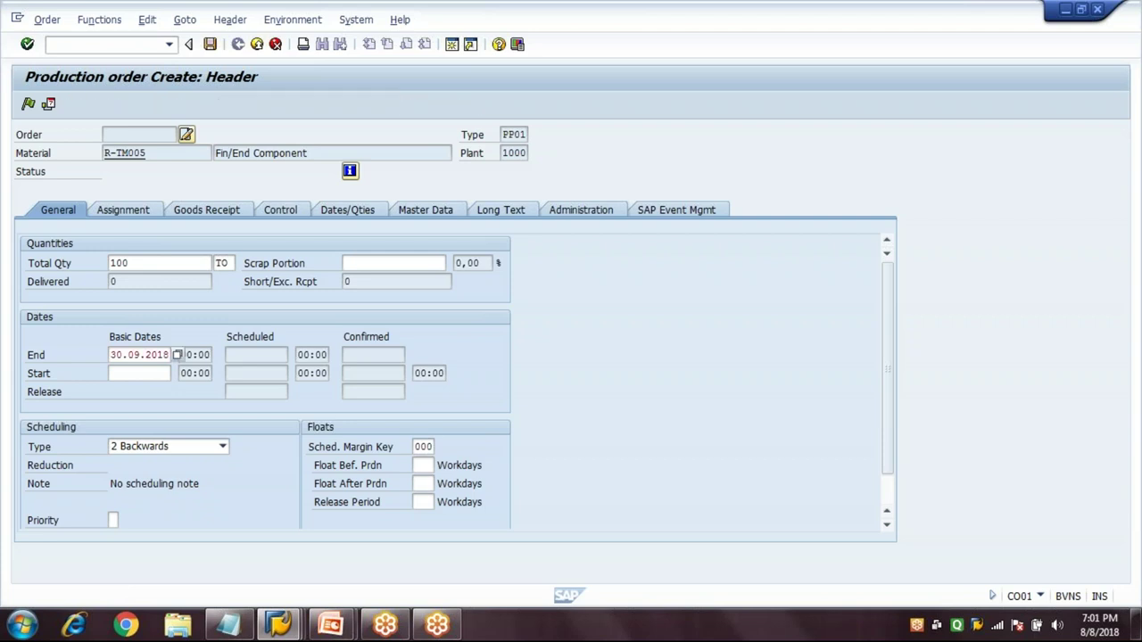
# Step: Clear the basic end date and enter 30.09.2018 again for the scheduled order
pyautogui.press('BackSpace')
pyautogui.press('BackSpace')
pyautogui.press('BackSpace')
pyautogui.press('BackSpace')
pyautogui.press('BackSpace')
pyautogui.press('BackSpace')
pyautogui.press('BackSpace')
pyautogui.press('BackSpace')
pyautogui.press('BackSpace')
pyautogui.press('BackSpace')
pyautogui.press('Down')
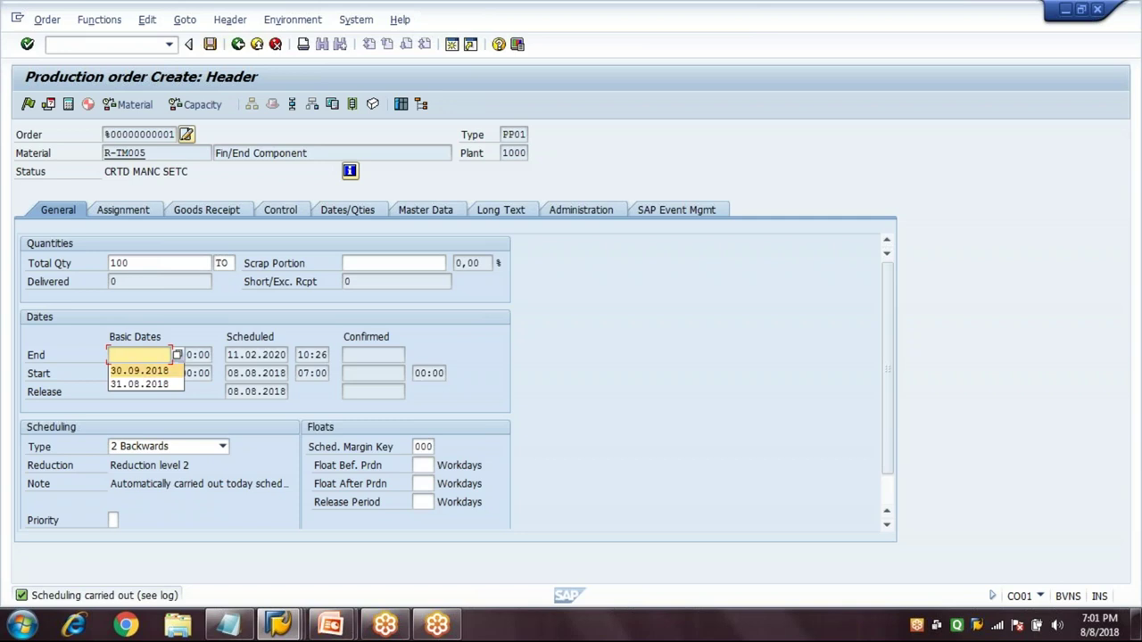
pyautogui.press('Return')
pyautogui.press('Return')
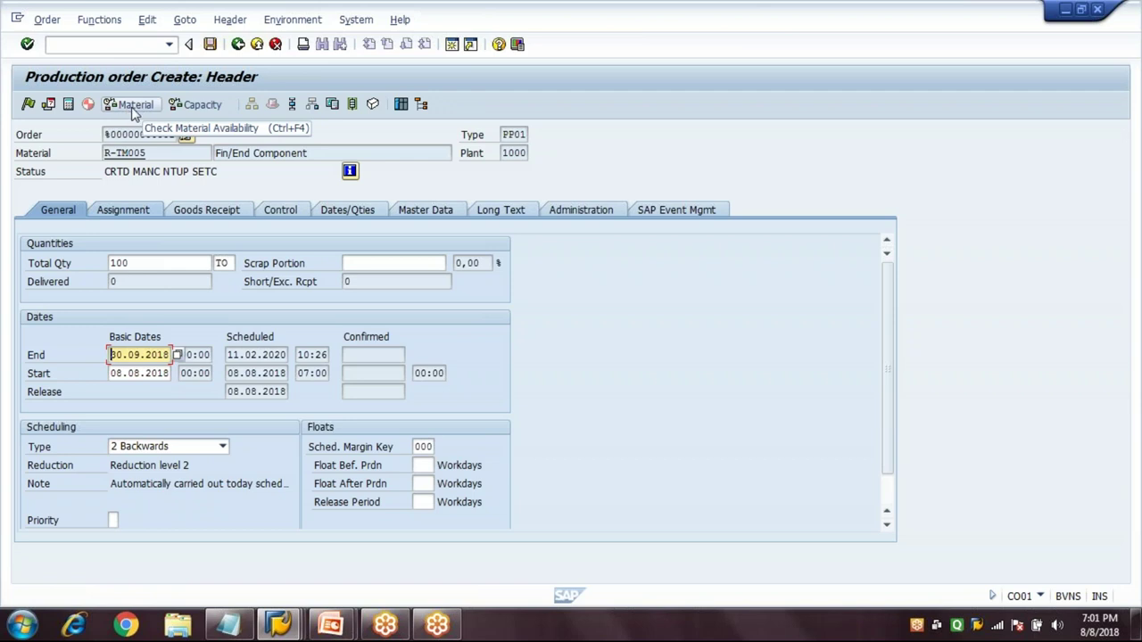
# Step: Check the order's material availability and read the details of the resulting message
pyautogui.click(132, 107)
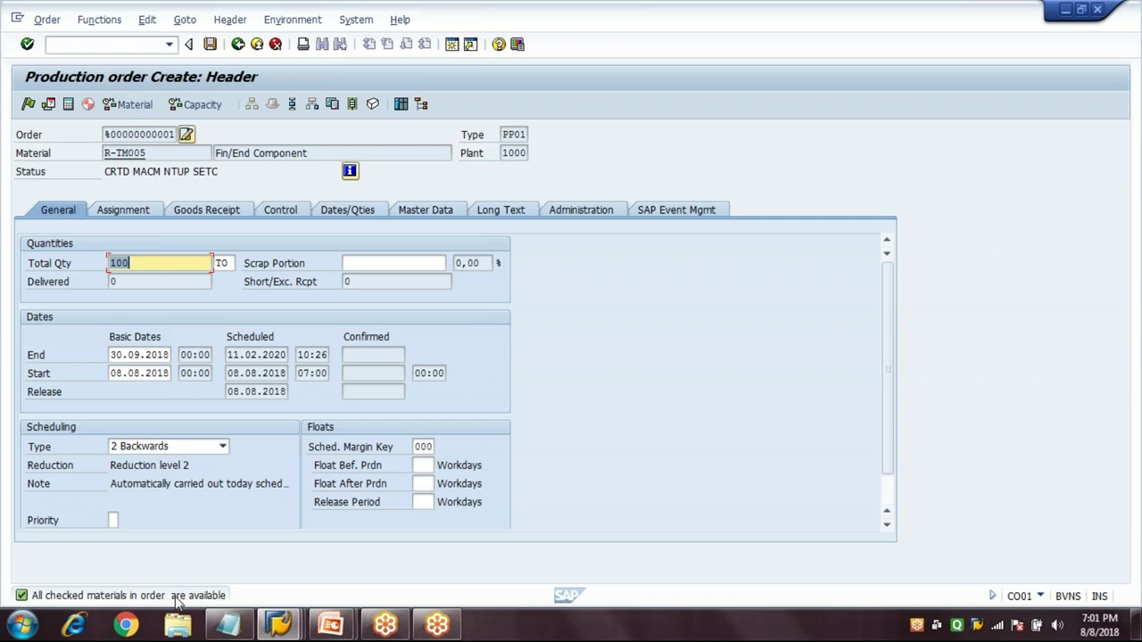
pyautogui.click(225, 212)
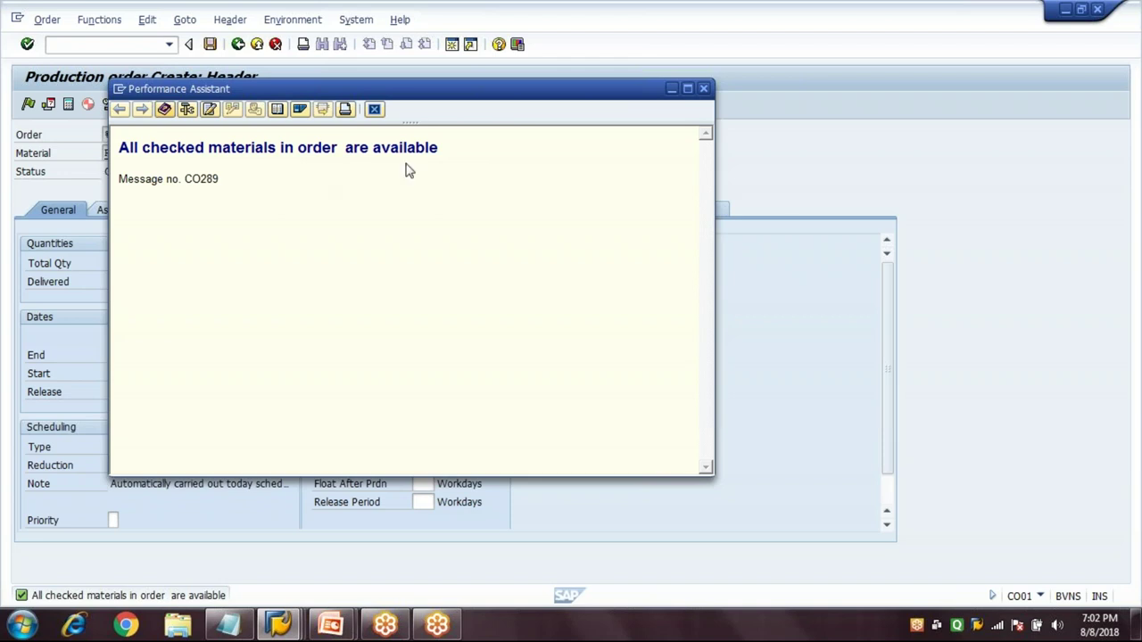
pyautogui.click(375, 109)
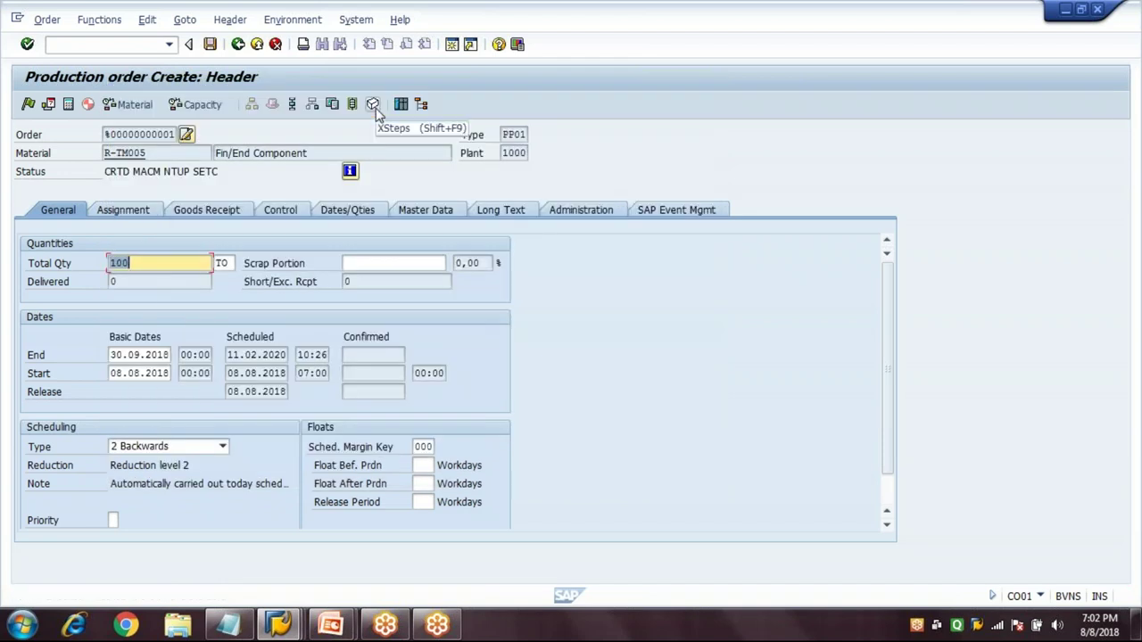
pyautogui.click(163, 263)
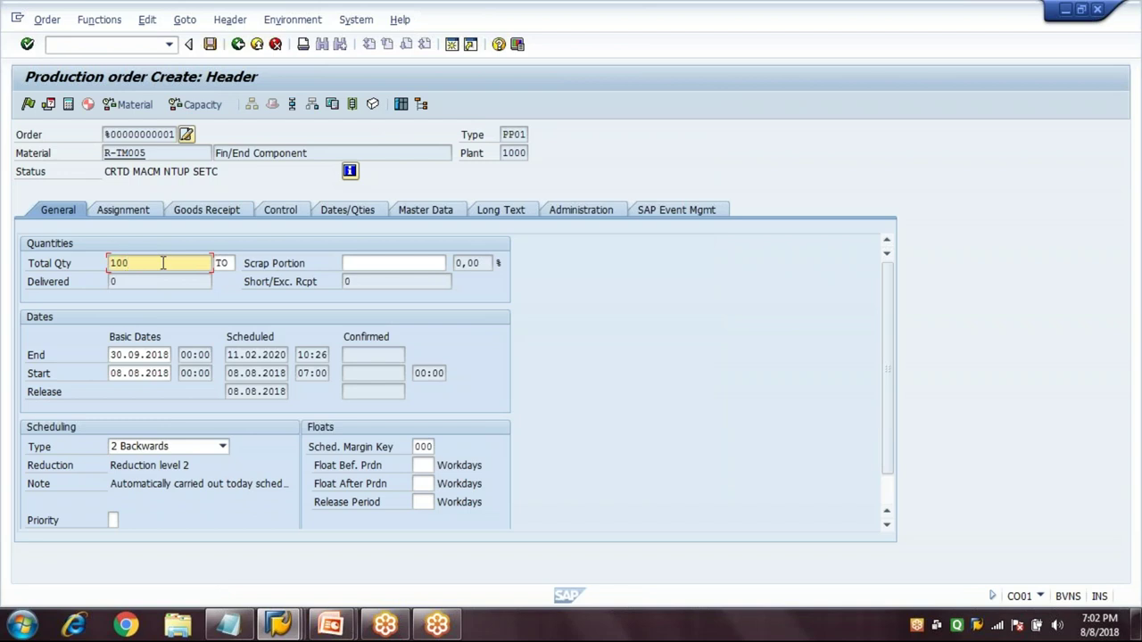
# Step: Exit production order creation without saving the order and return to the SAP Easy Access screen
pyautogui.click(256, 44)
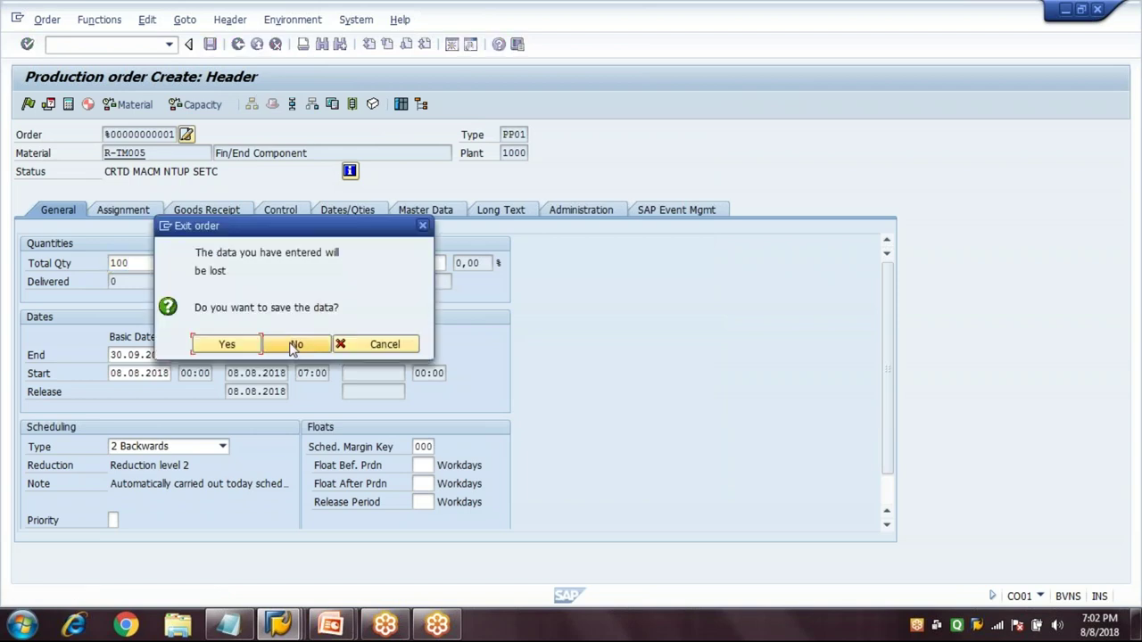
pyautogui.click(292, 346)
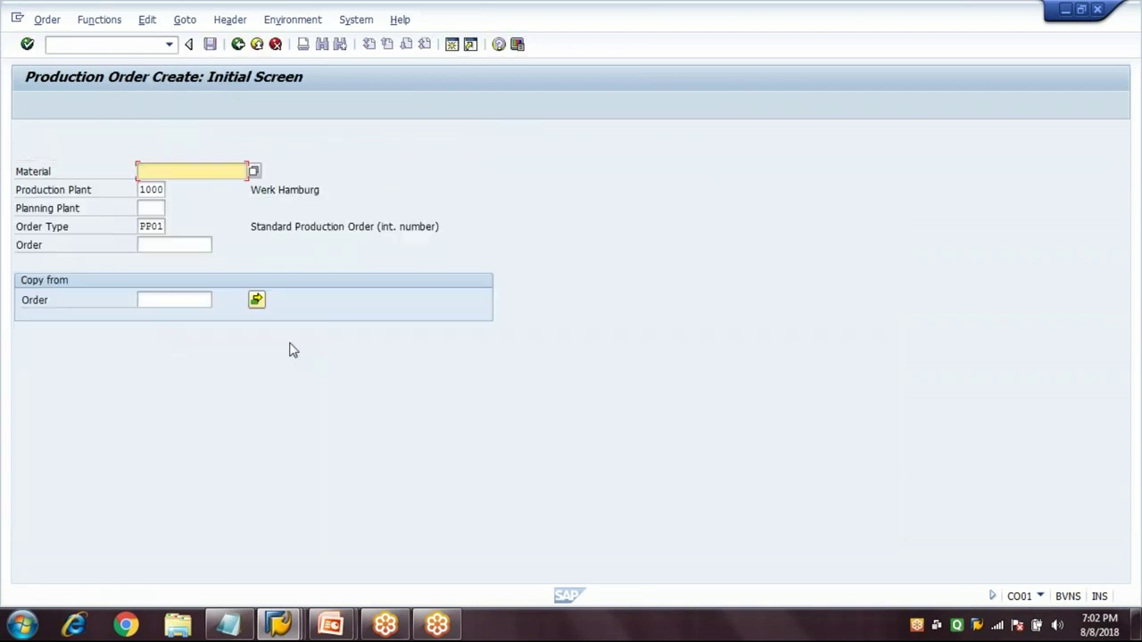
pyautogui.click(239, 44)
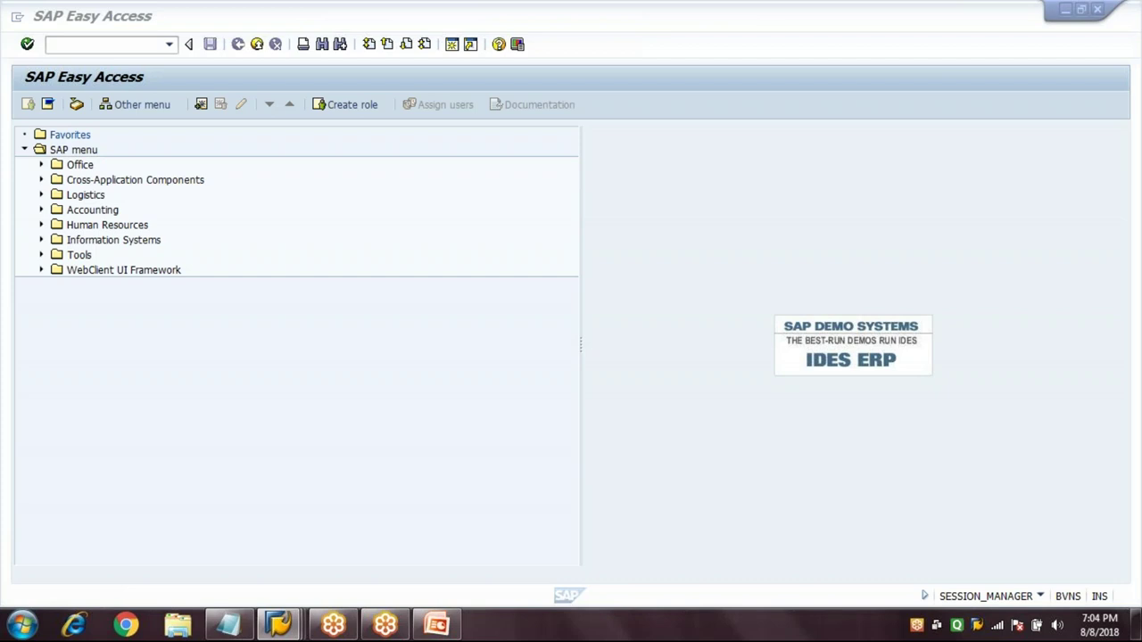
# Step: Switch to the PowerPoint presentation and show the Total Production Process Cycle slide as a slide show
pyautogui.click(438, 628)
pyautogui.click(298, 32)
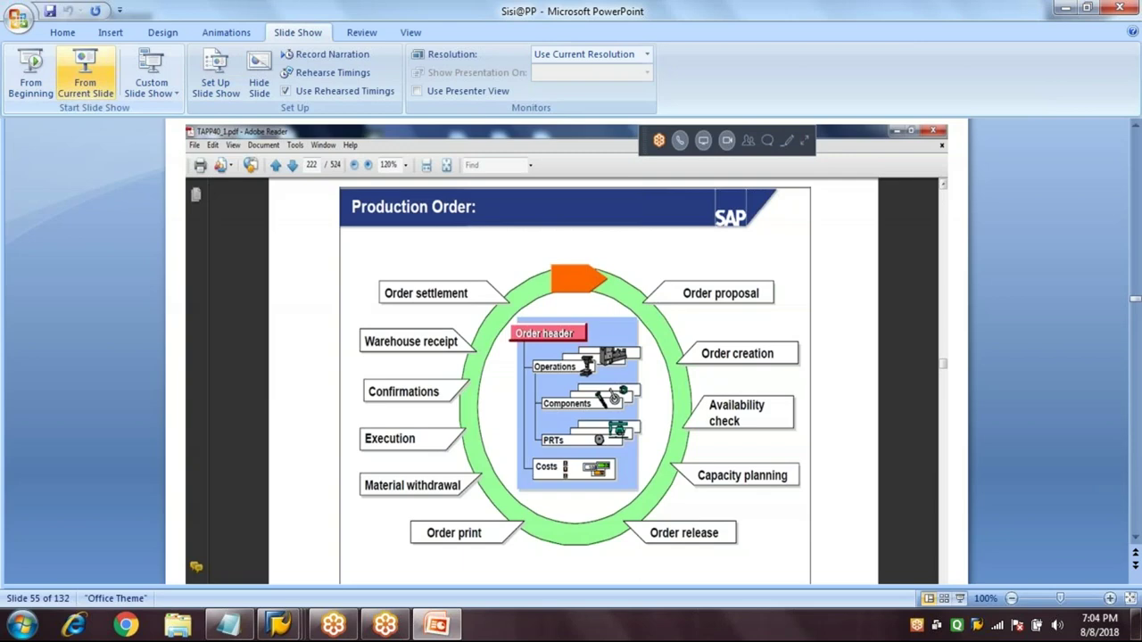
pyautogui.click(84, 79)
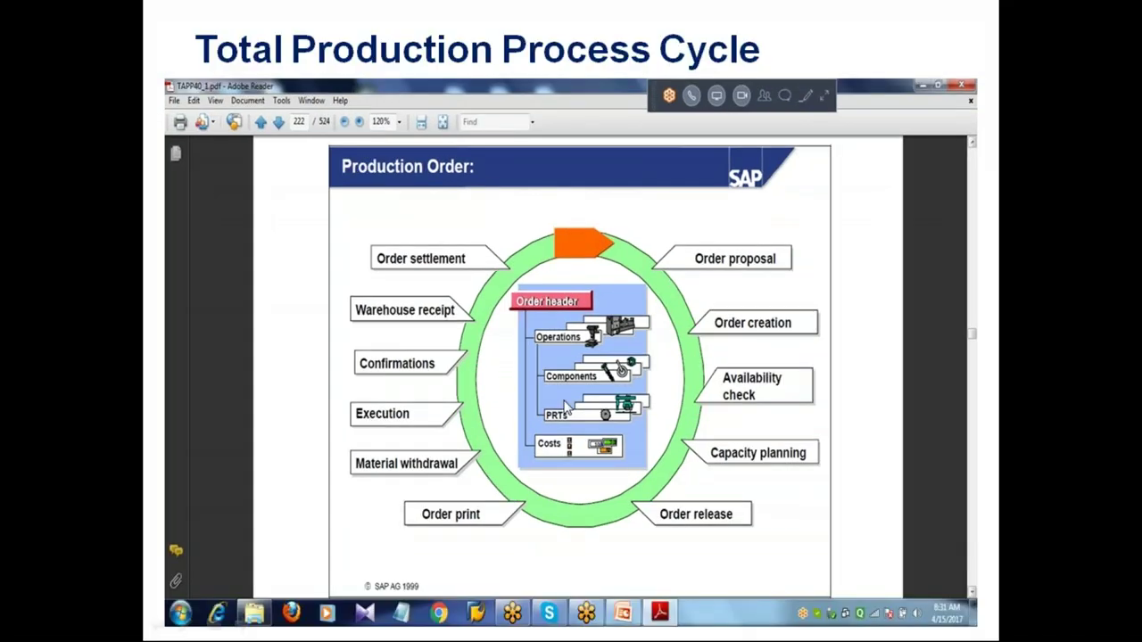
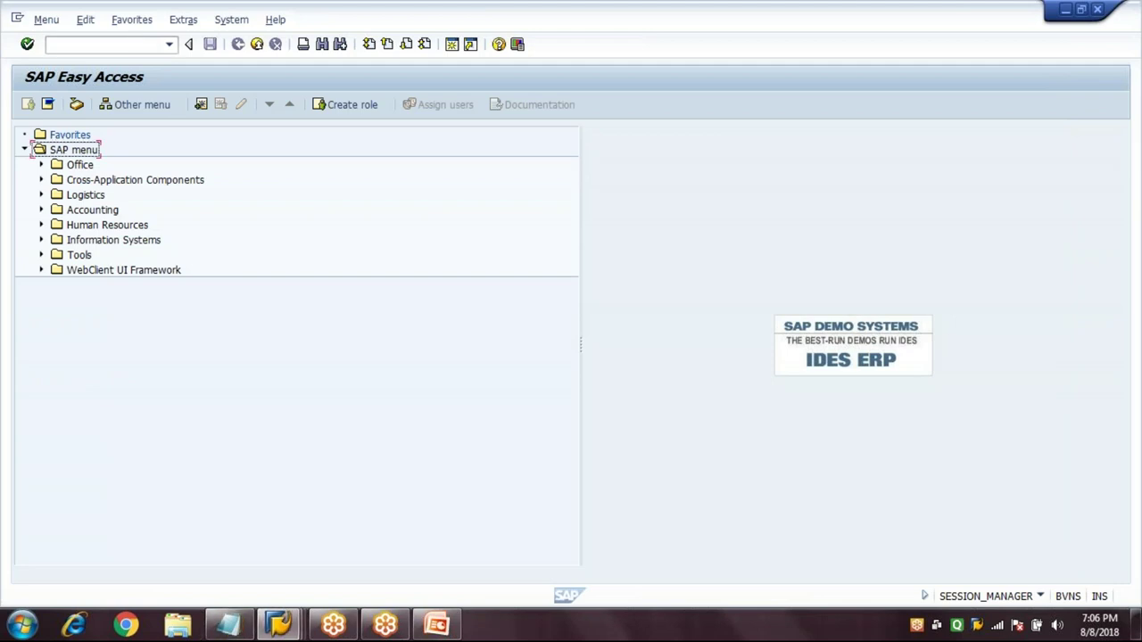
# Step: Start transaction CO01 and create a production order for material R-TM005 in plant 1000 with order type PP01
pyautogui.write('C00')
pyautogui.write('1')
pyautogui.write('R')
pyautogui.press('Down')
pyautogui.press('Return')
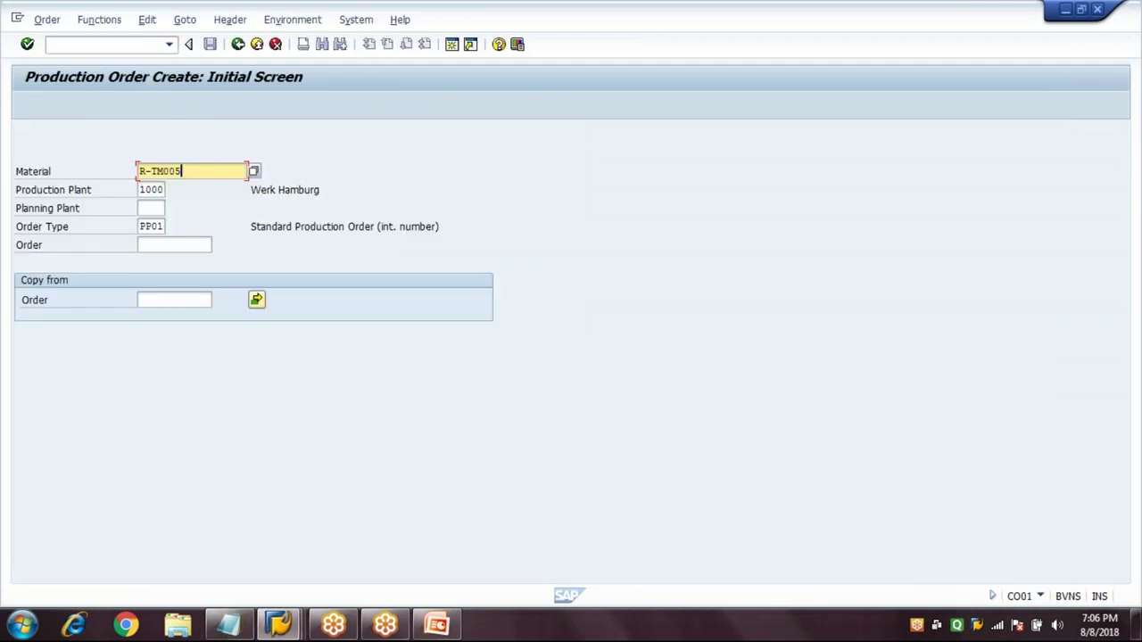
pyautogui.press('Tab')
pyautogui.press('Tab')
pyautogui.write('1000')
pyautogui.press('Tab')
pyautogui.write('PP01')
pyautogui.press('Return')
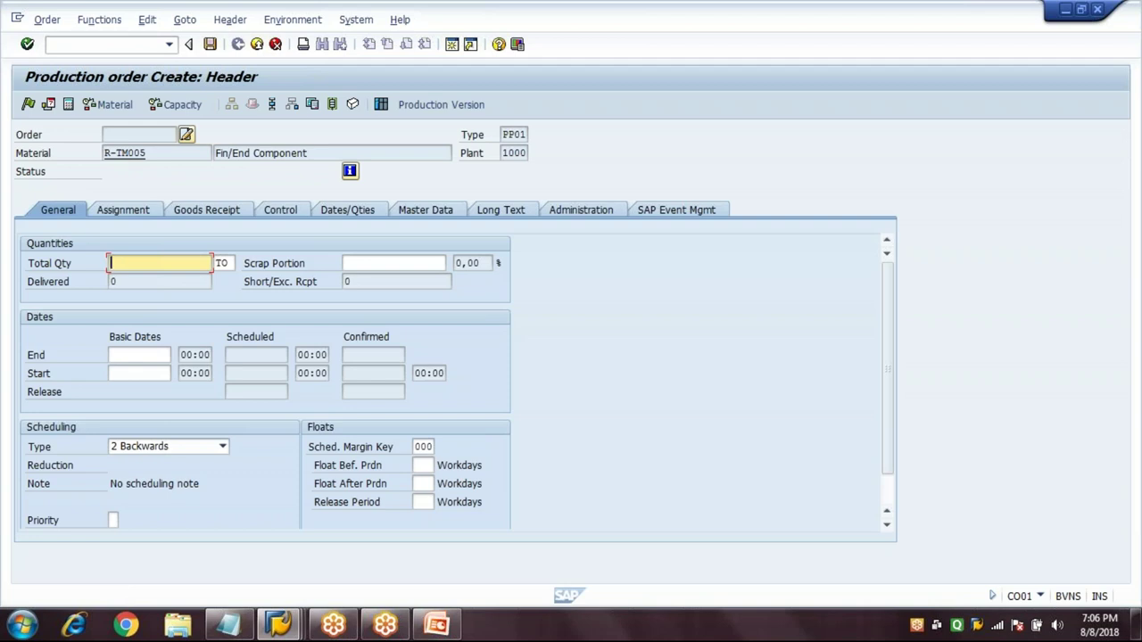
# Step: Enter a total quantity of 100, basic start date 08.08.2018 and basic end date 30.09.2018, and schedule the order
pyautogui.click(79, 217)
pyautogui.click(131, 263)
pyautogui.write('100')
pyautogui.click(156, 357)
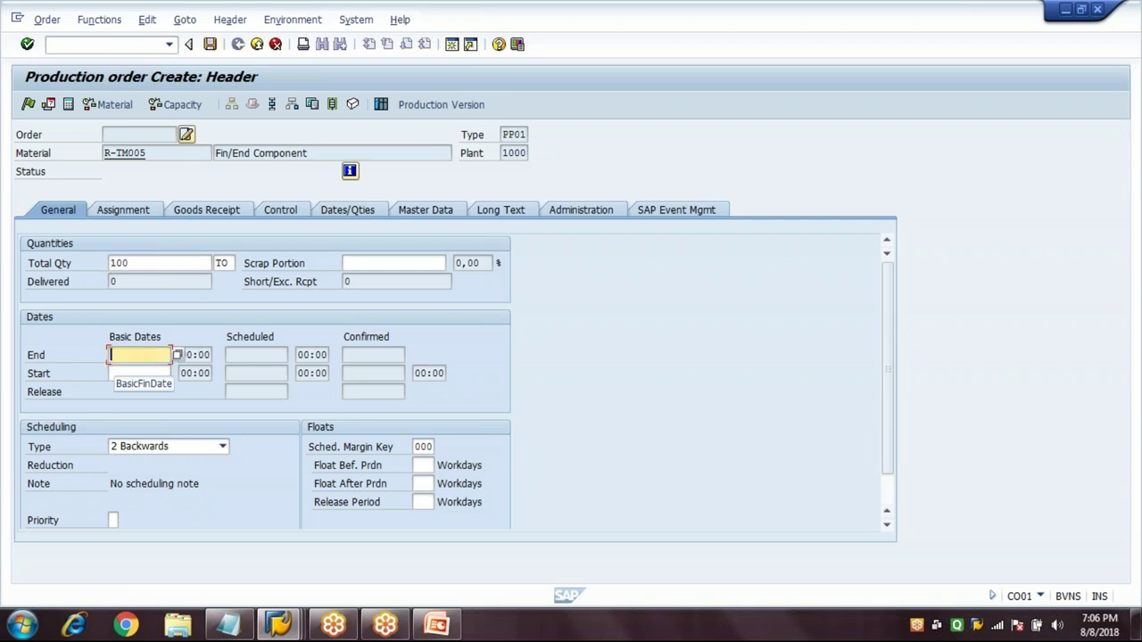
pyautogui.click(139, 373)
pyautogui.write('08')
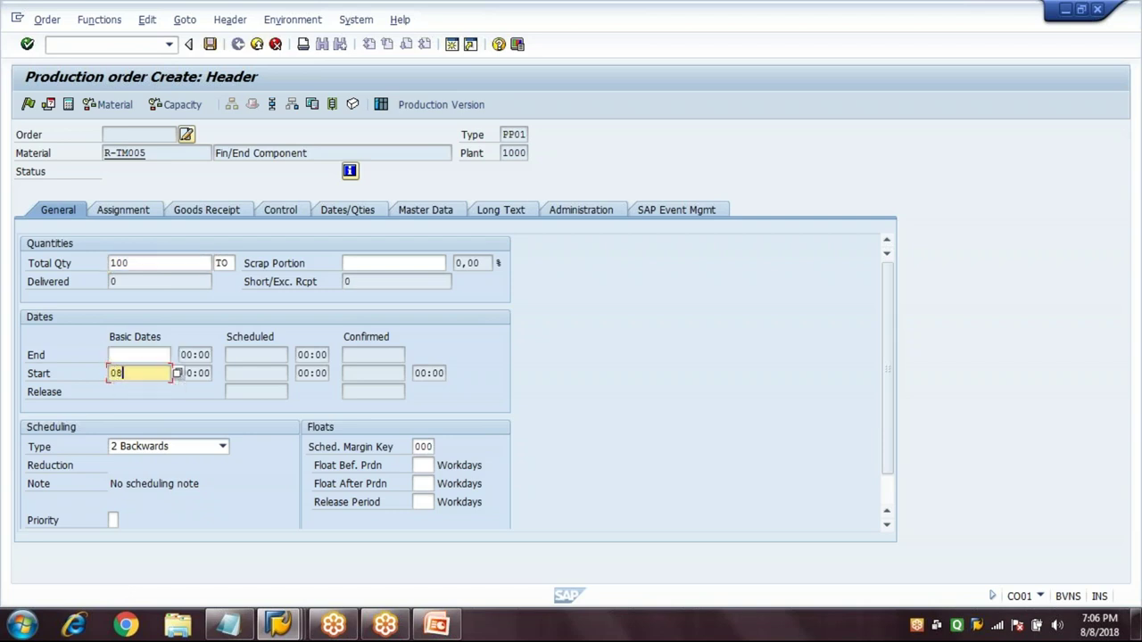
pyautogui.write('.08.2018')
pyautogui.click(139, 354)
pyautogui.write('30.09.2018')
pyautogui.press('Return')
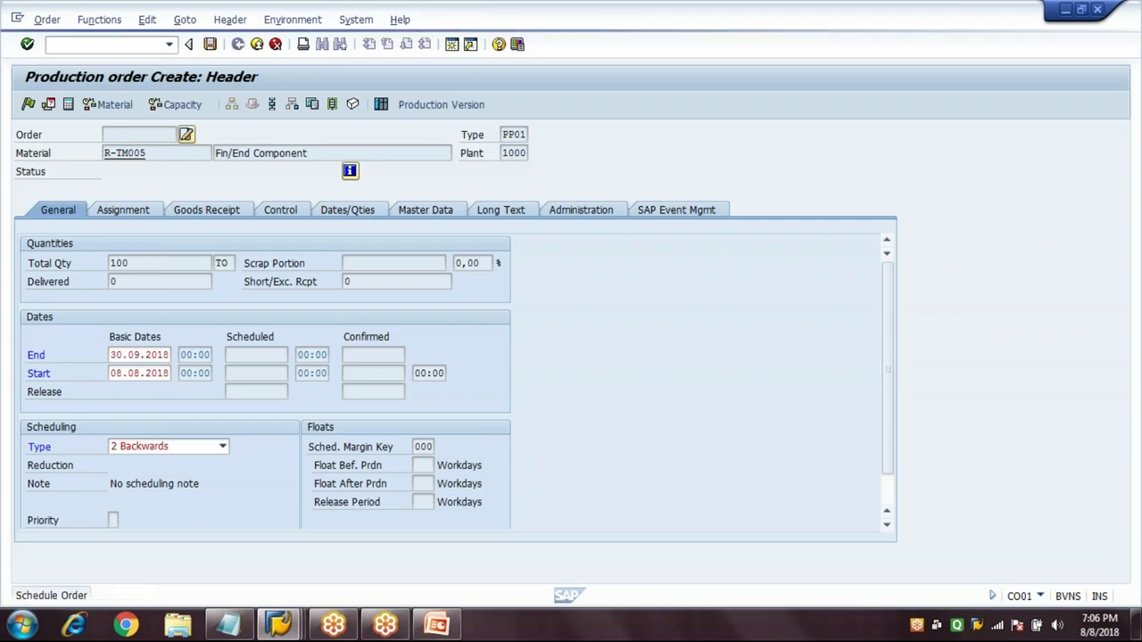
pyautogui.click(68, 105)
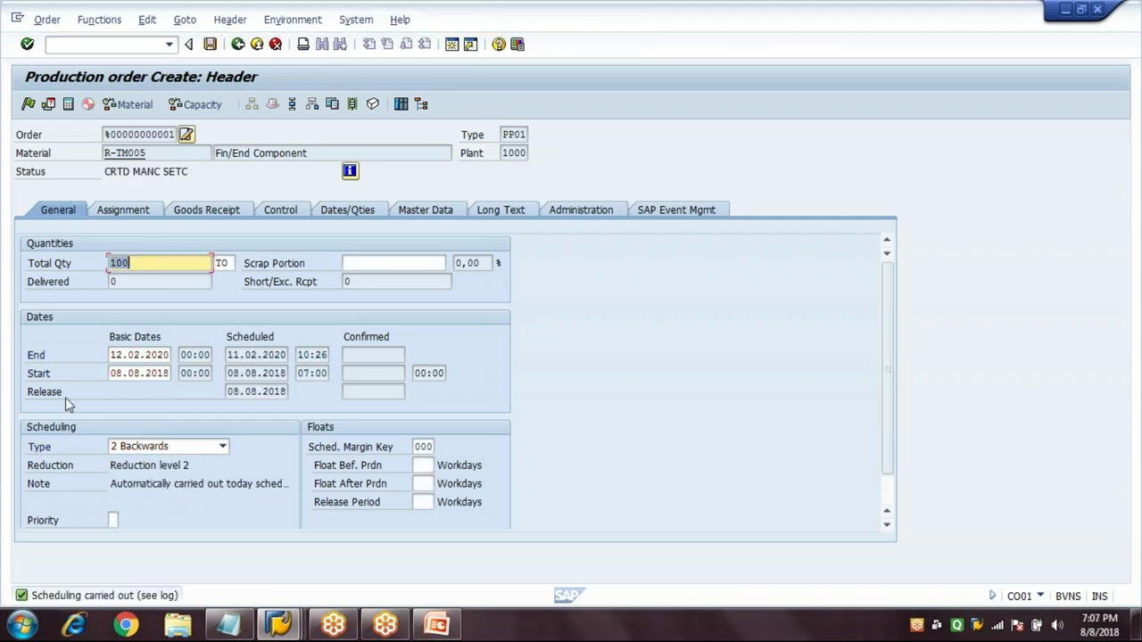
# Step: Set the basic end date of the scheduled order to 30.09.2018 again and accept the non-working-day warning
pyautogui.press('Tab')
pyautogui.press('Tab')
pyautogui.press('Tab')
pyautogui.write('3')
pyautogui.press('Return')
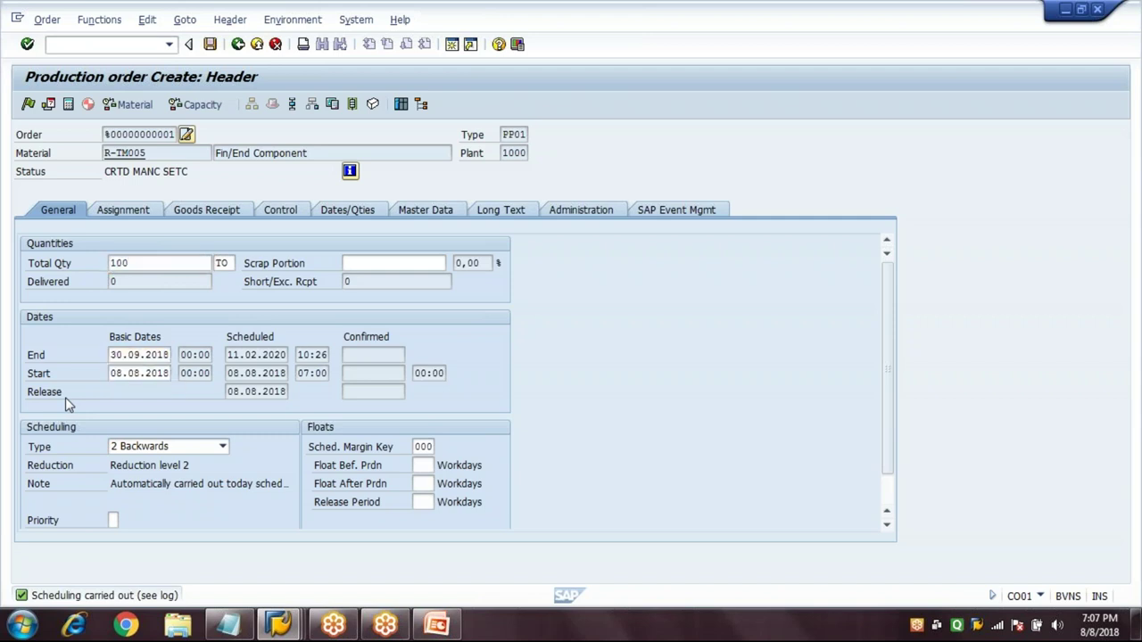
pyautogui.press('Return')
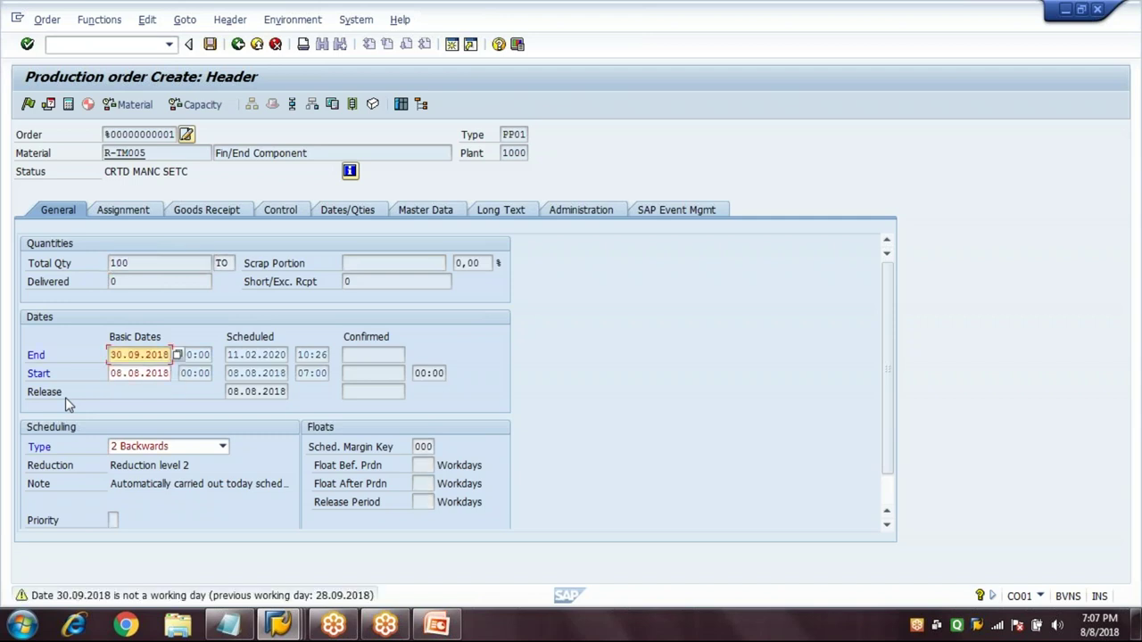
pyautogui.press('Return')
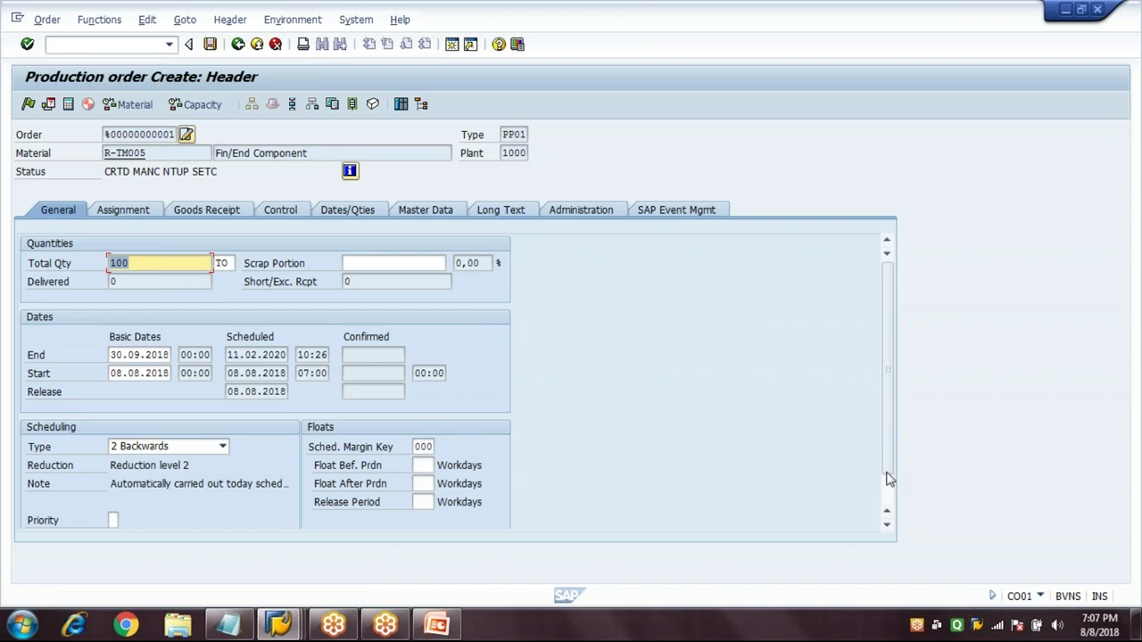
# Step: Review the available scheduling types for the order and leave Backwards selected
pyautogui.click(888, 497)
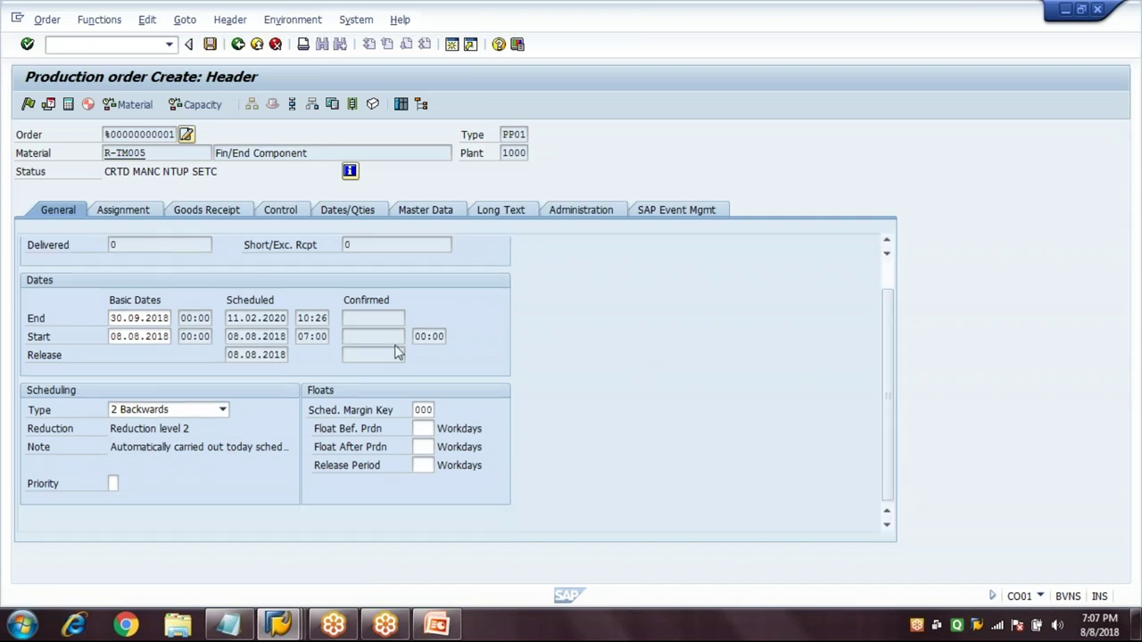
pyautogui.click(152, 412)
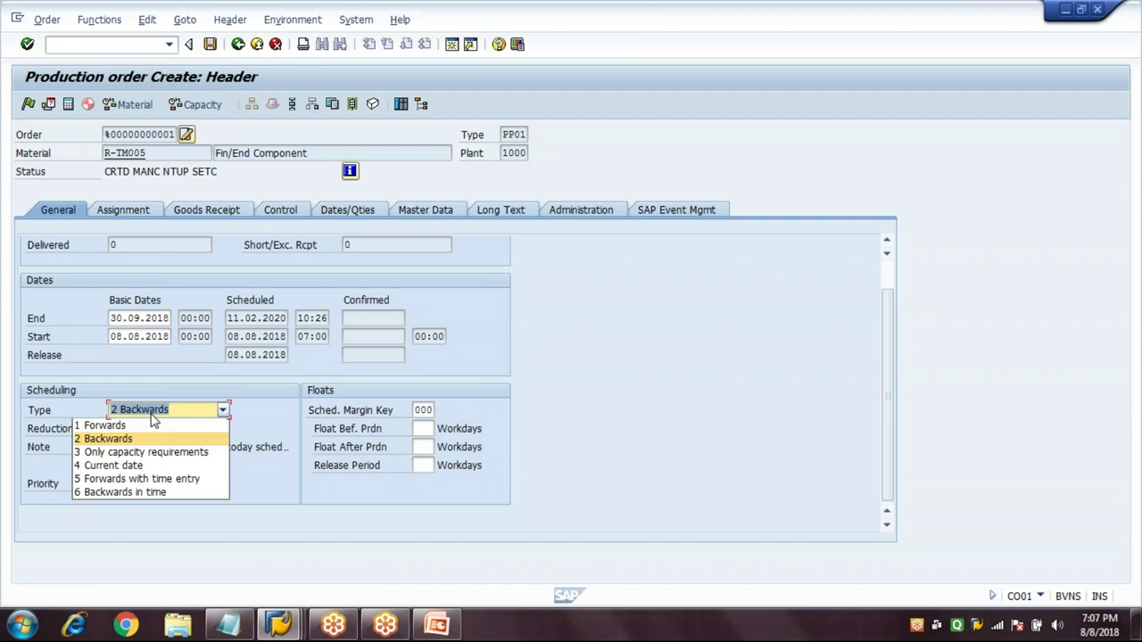
pyautogui.click(153, 416)
pyautogui.click(48, 417)
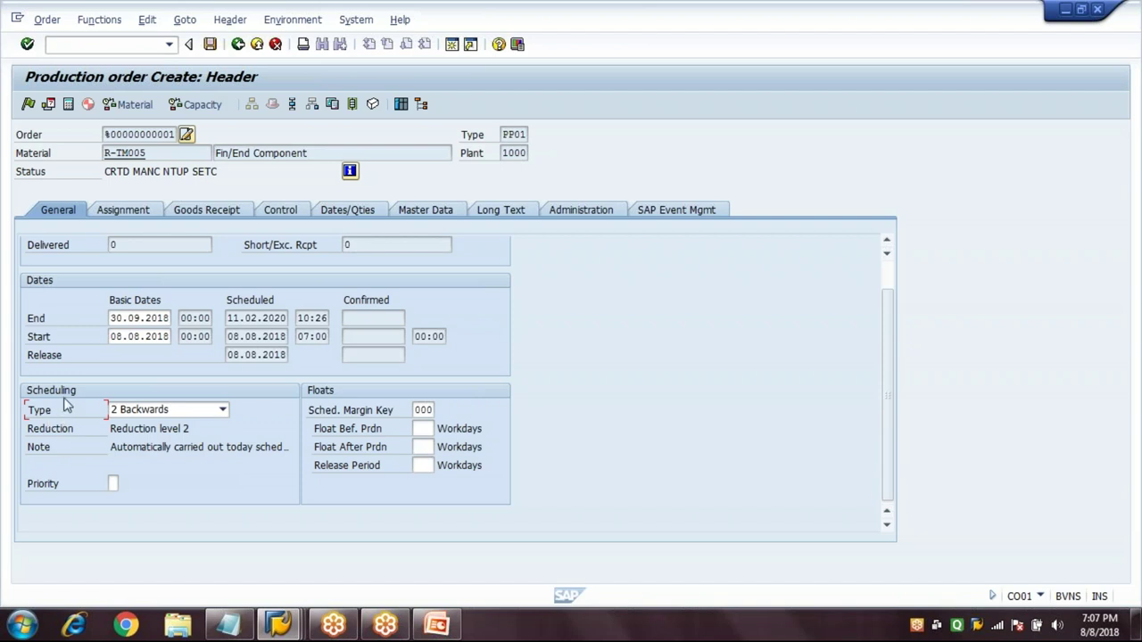
# Step: Examine the order's assignment data, including the MRP controller, production supervisor, sales order and planned order fields
pyautogui.click(129, 217)
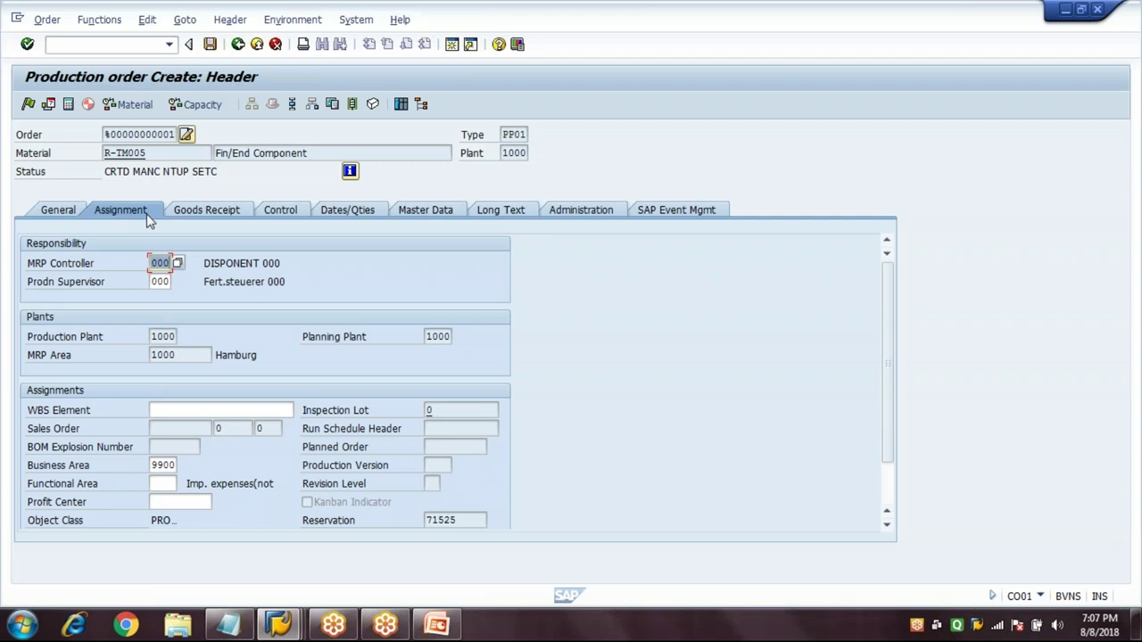
pyautogui.click(152, 282)
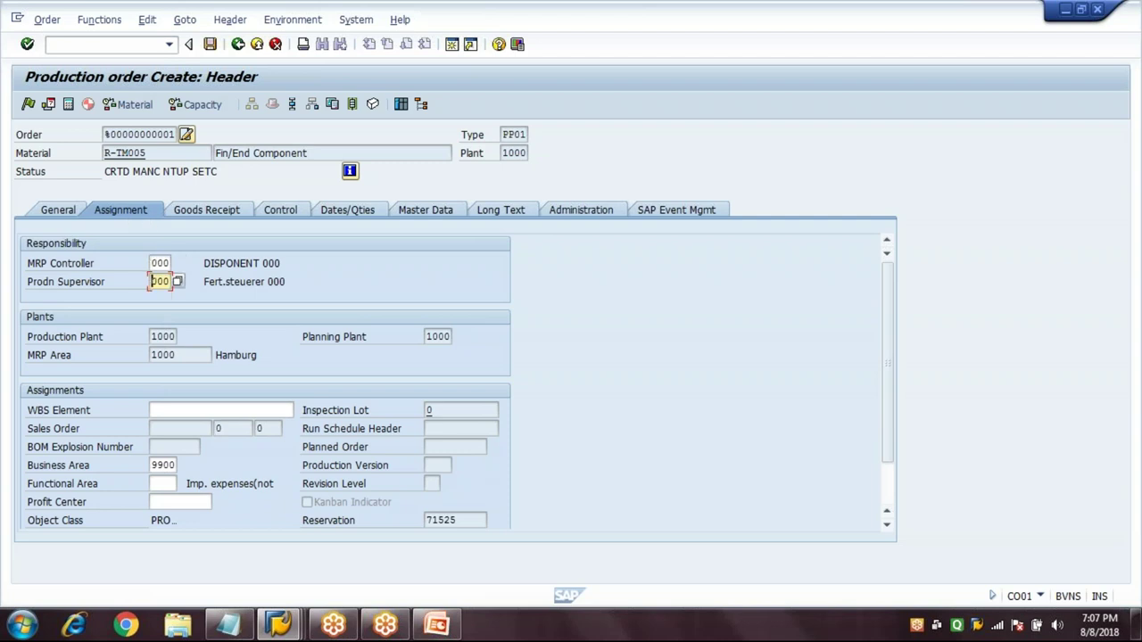
pyautogui.click(152, 263)
pyautogui.click(464, 447)
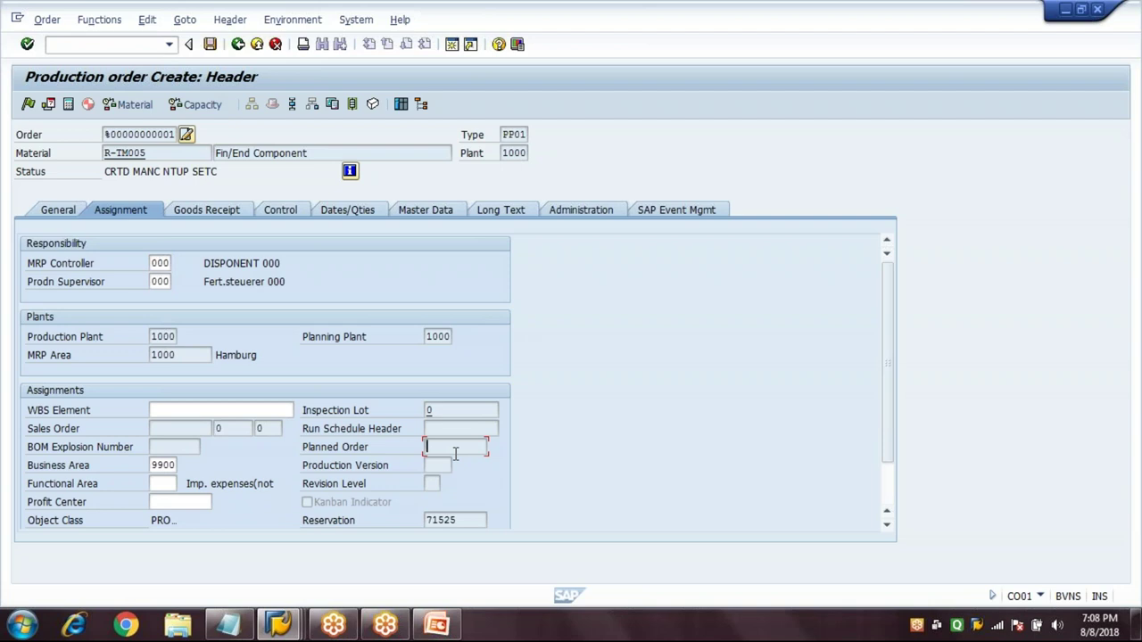
pyautogui.click(178, 428)
pyautogui.click(447, 449)
# Step: Locate the order's reservation number in the assignment data
pyautogui.scroll(-3, 655, 456)
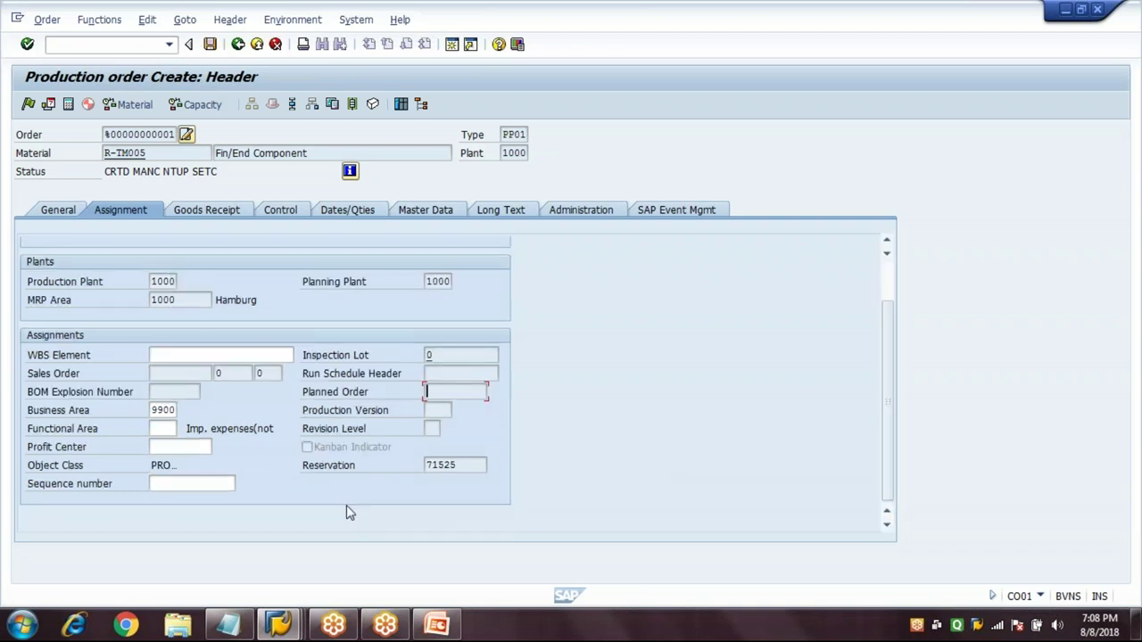
pyautogui.click(328, 465)
pyautogui.moveTo(470, 465); pyautogui.dragTo(429, 465)
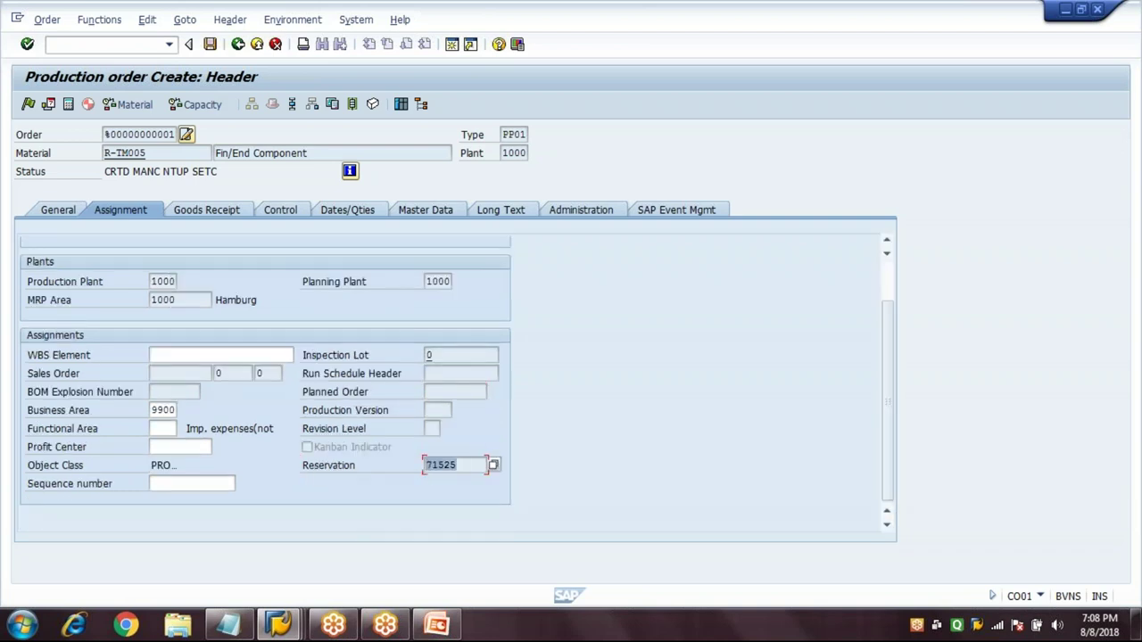
pyautogui.click(472, 465)
# Step: Switch to the other SAP session and display the MMBE stock overview for R-TM001 in plant 1000, storage location 0001
pyautogui.click(285, 626)
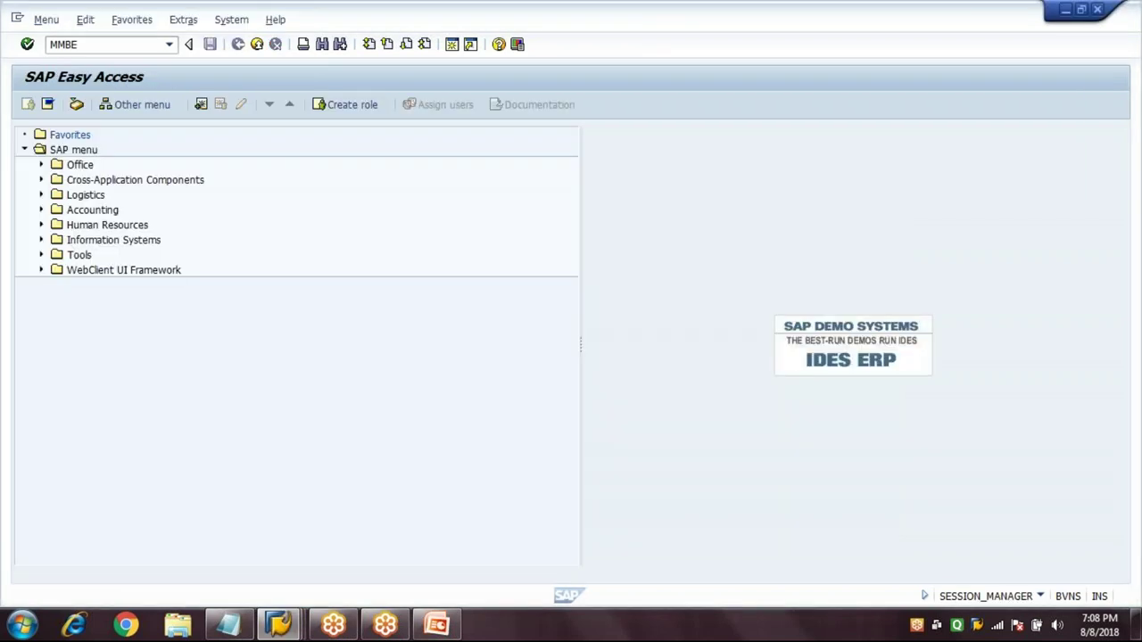
pyautogui.press('Return')
pyautogui.write('R')
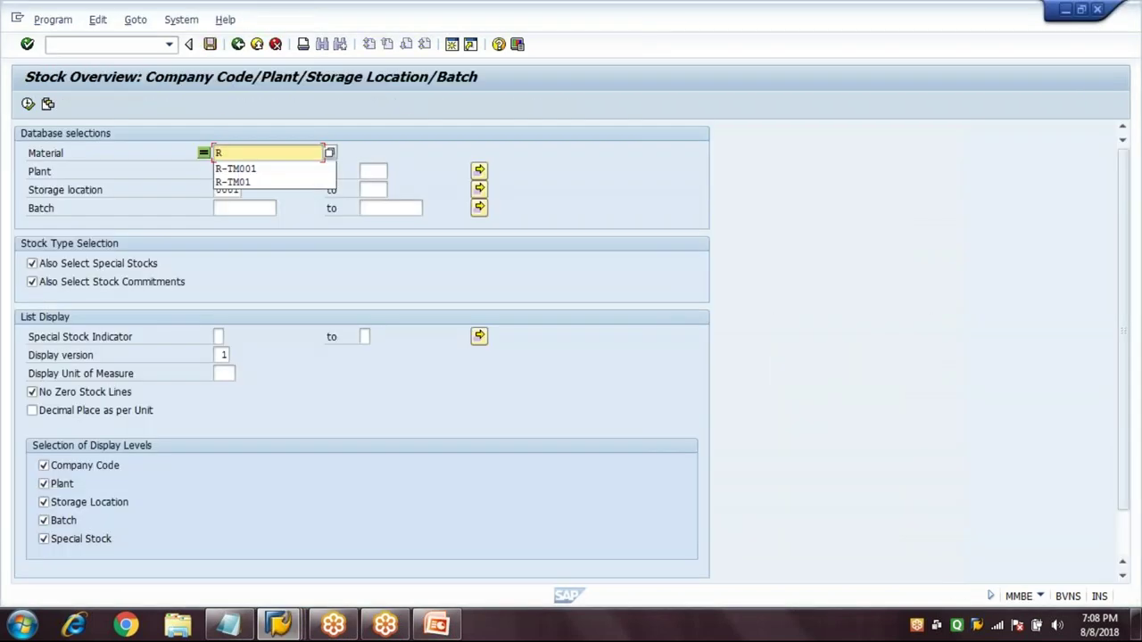
pyautogui.write('-TM001')
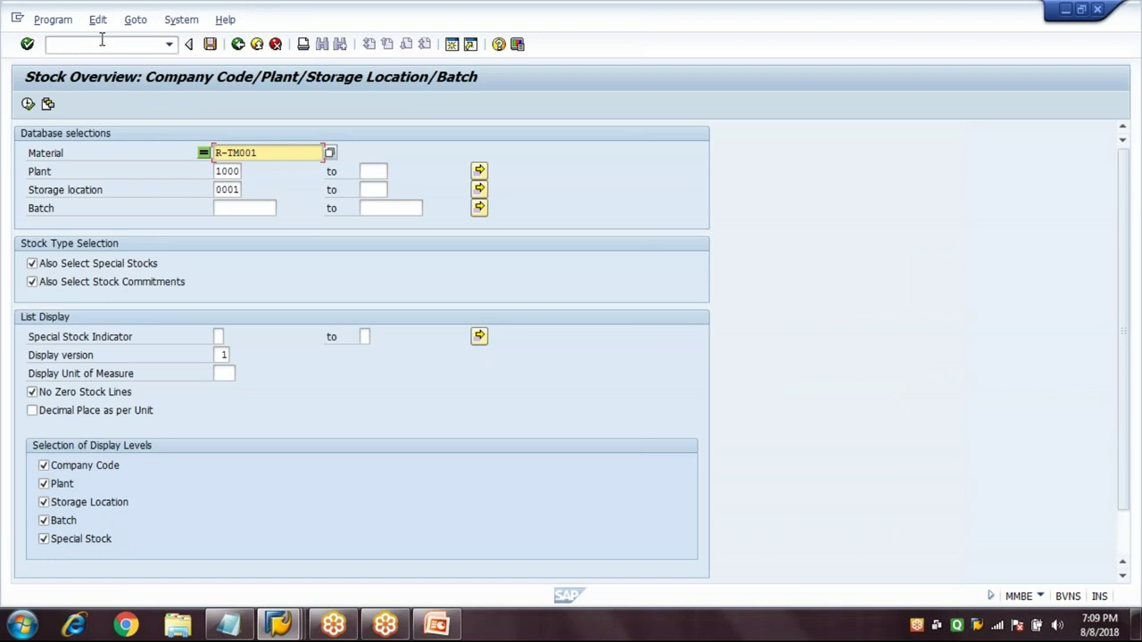
pyautogui.click(27, 104)
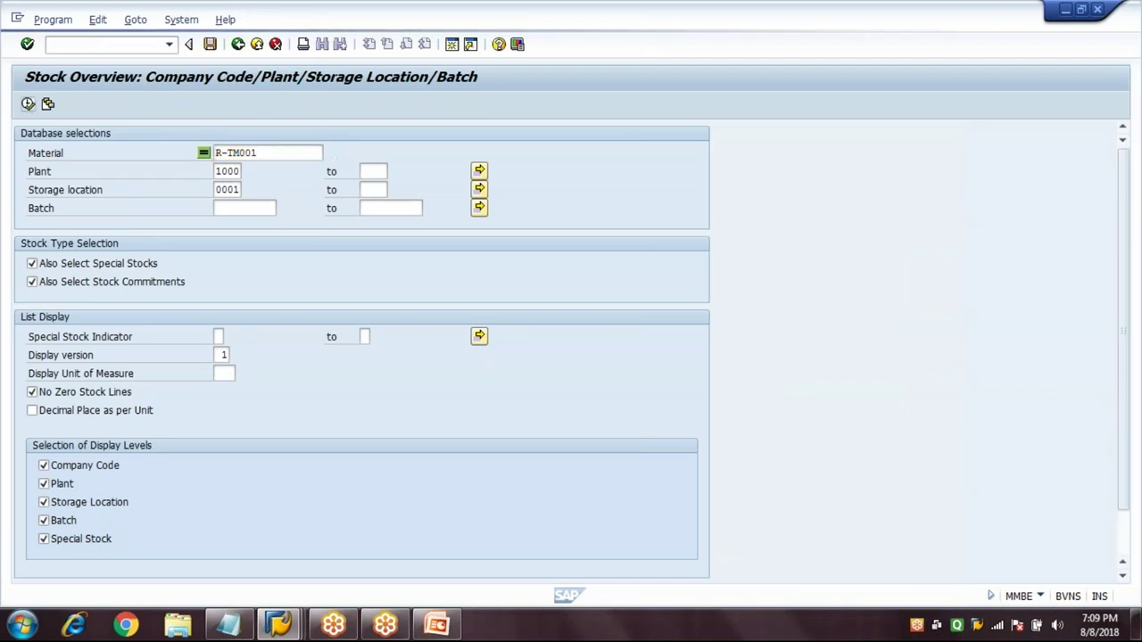
# Step: Examine the unrestricted-use and reserved stock columns for R-TM001
pyautogui.moveTo(518, 303); pyautogui.dragTo(348, 312)
pyautogui.click(480, 307)
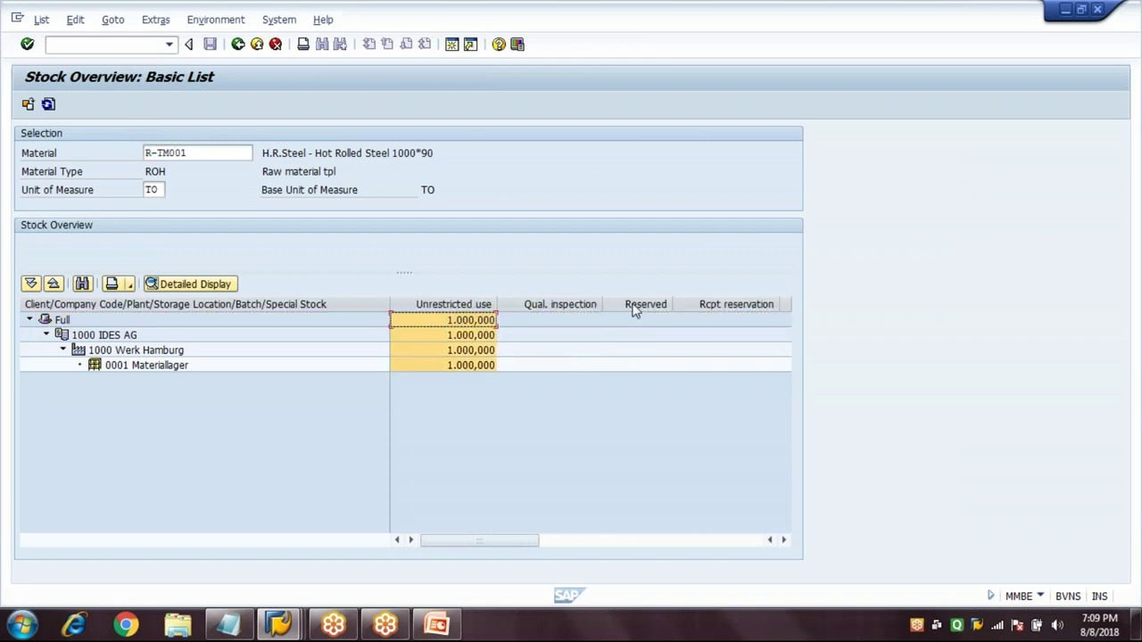
pyautogui.click(636, 307)
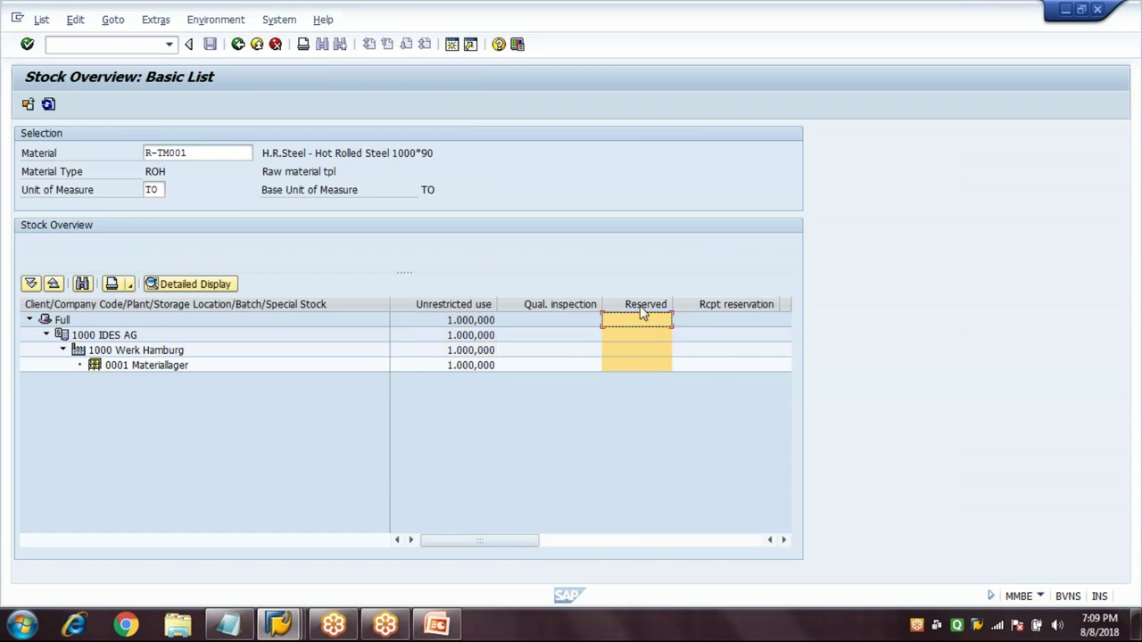
pyautogui.click(645, 410)
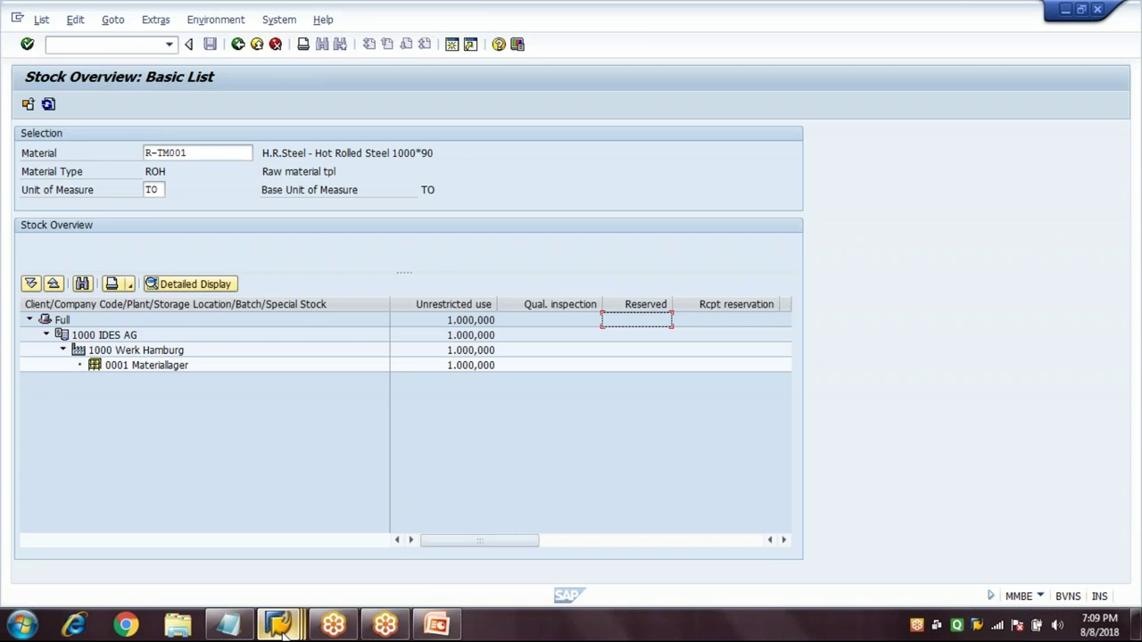
# Step: Switch back to the production order session and check the requirement quantities of components R-TM001 to R-TM004
pyautogui.click(256, 562)
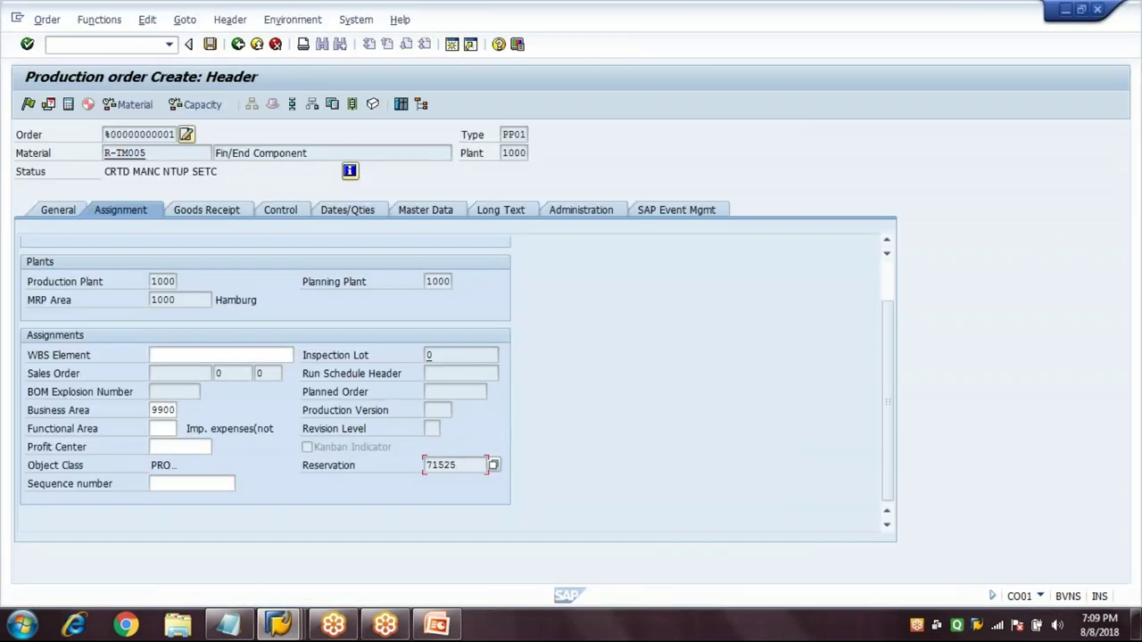
pyautogui.doubleClick(427, 465)
pyautogui.click(312, 107)
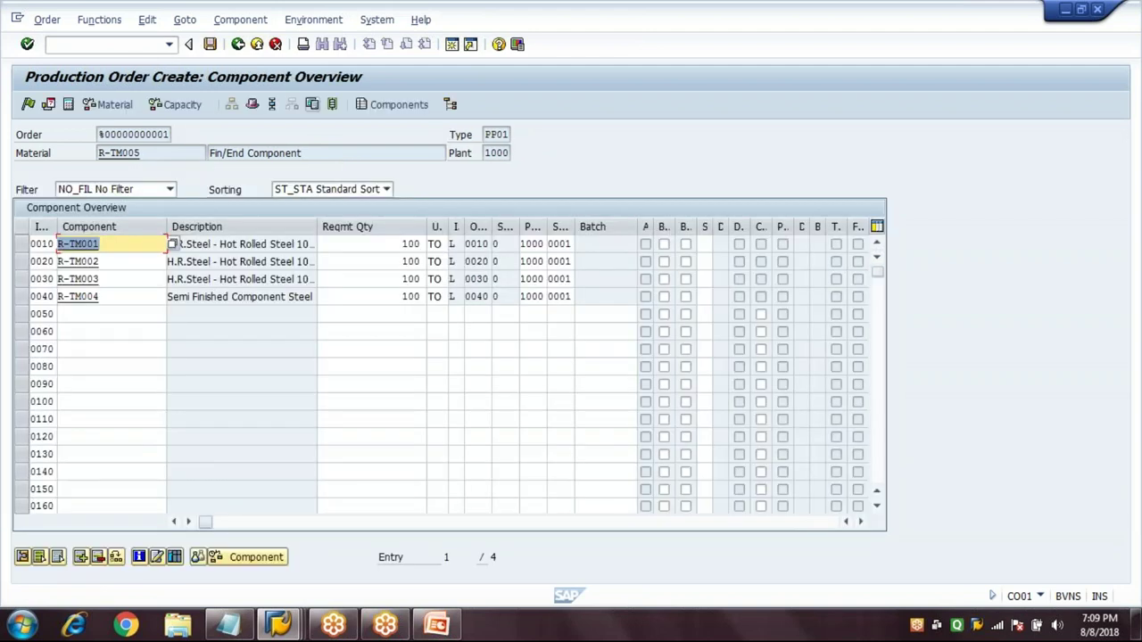
pyautogui.click(382, 243)
pyautogui.click(382, 260)
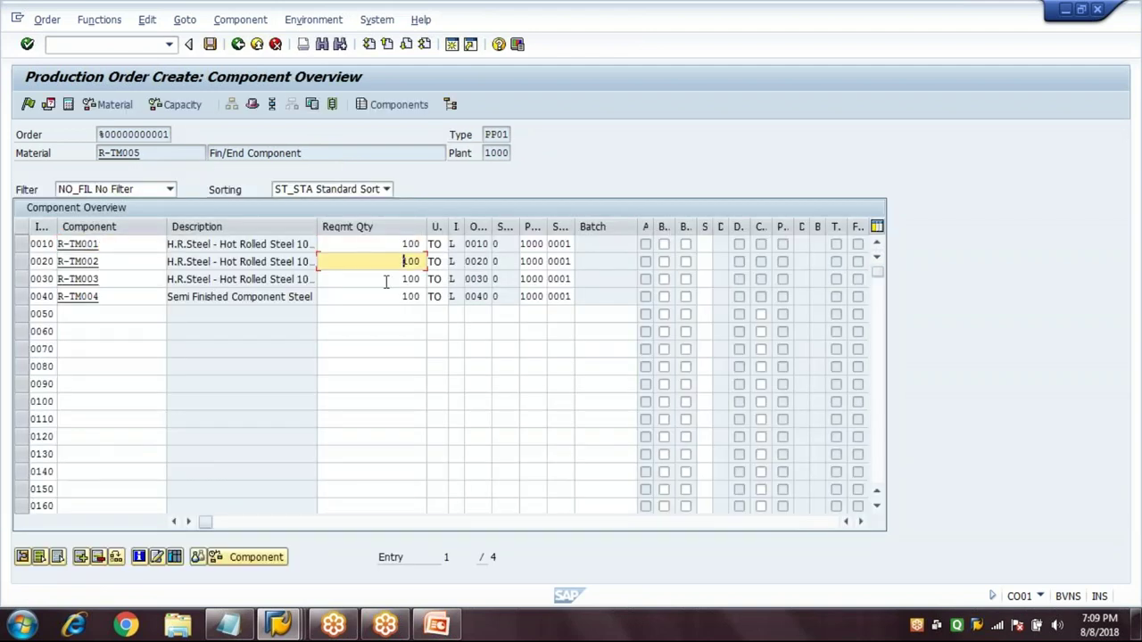
pyautogui.click(387, 279)
pyautogui.click(387, 297)
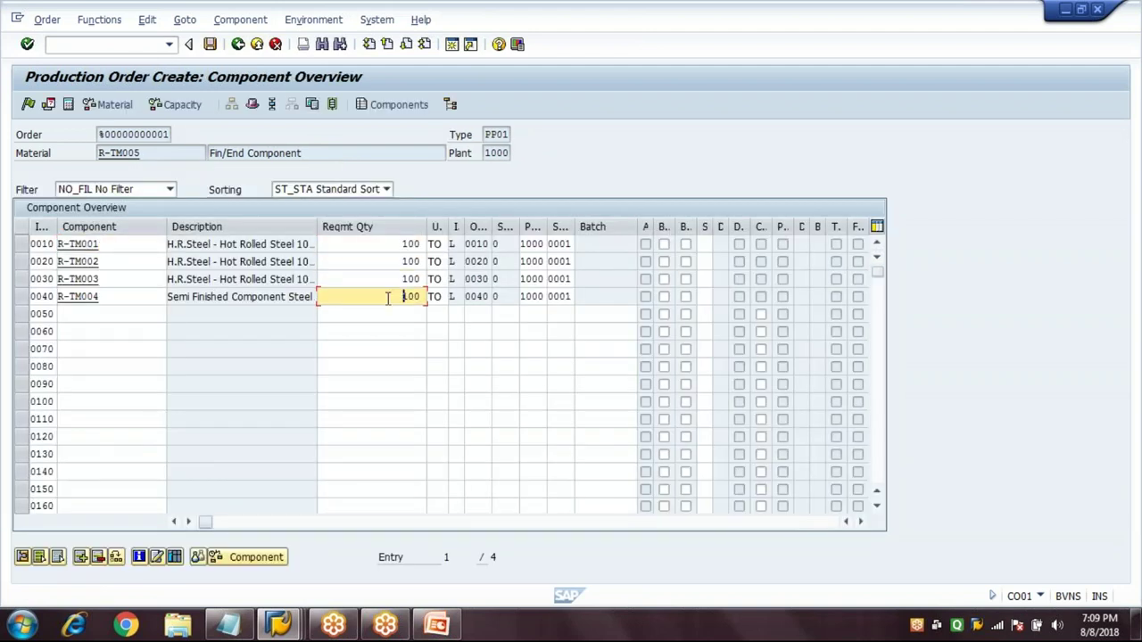
# Step: Return to the order header and examine its goods receipt settings, including storage location and batch
pyautogui.click(238, 44)
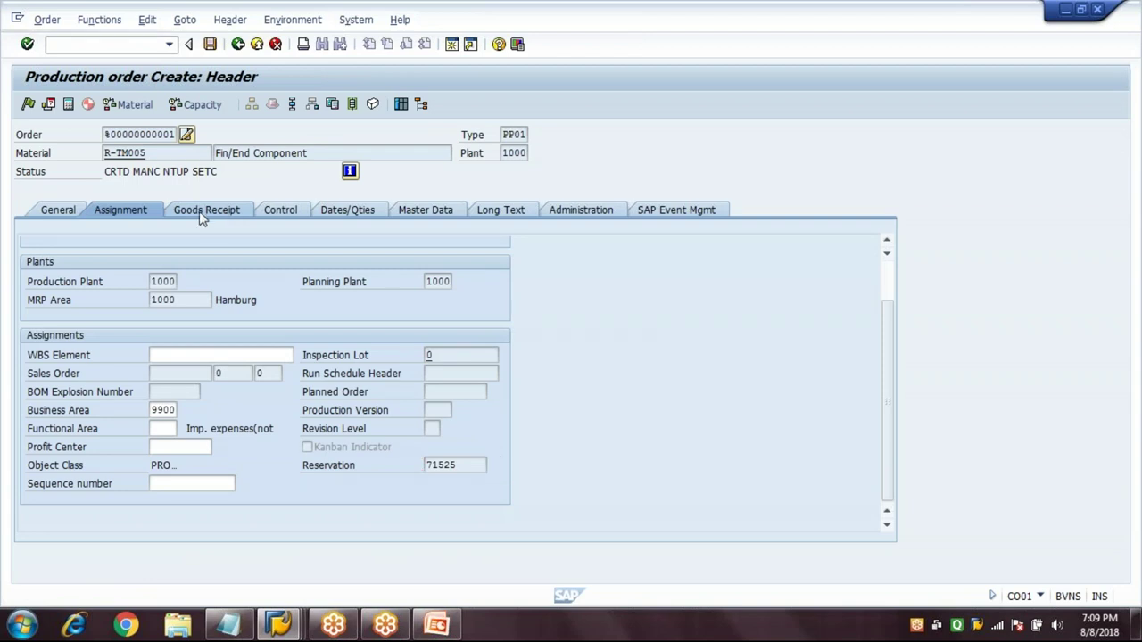
pyautogui.click(201, 214)
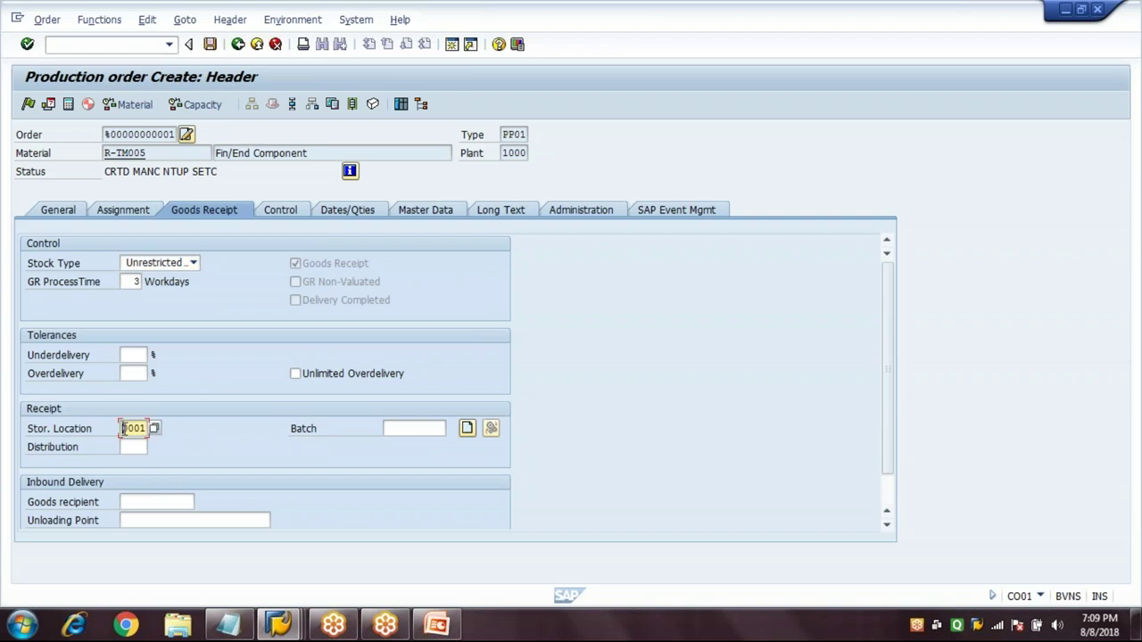
pyautogui.press('Tab')
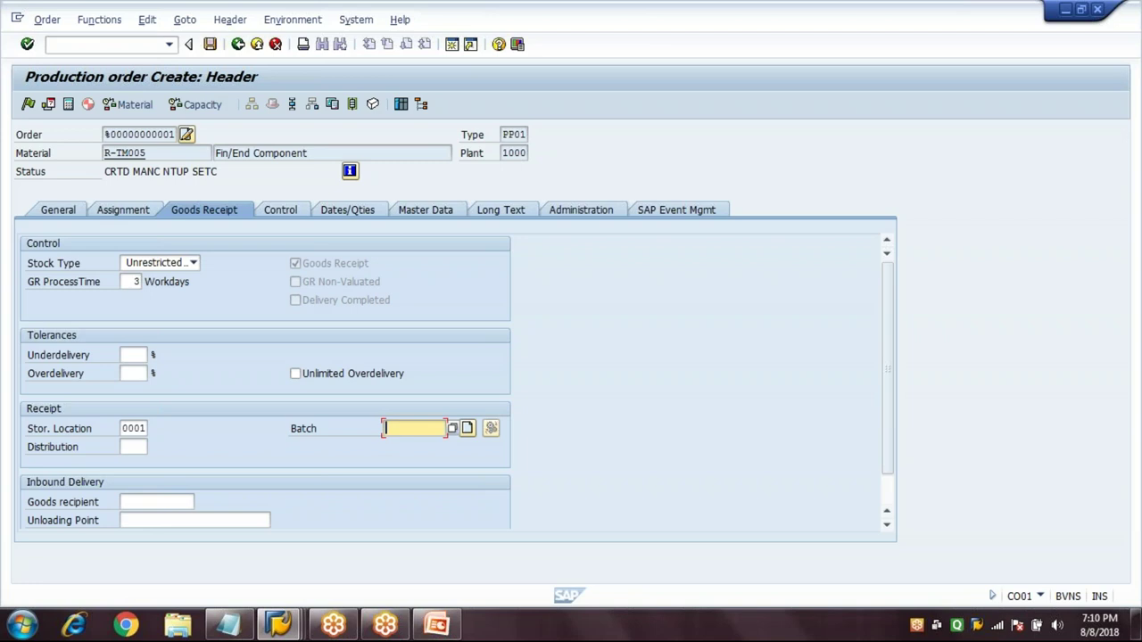
# Step: In the order header's costing controls, set the overhead key to SAP10 and the variance key to 000001 (Production order)
pyautogui.click(292, 219)
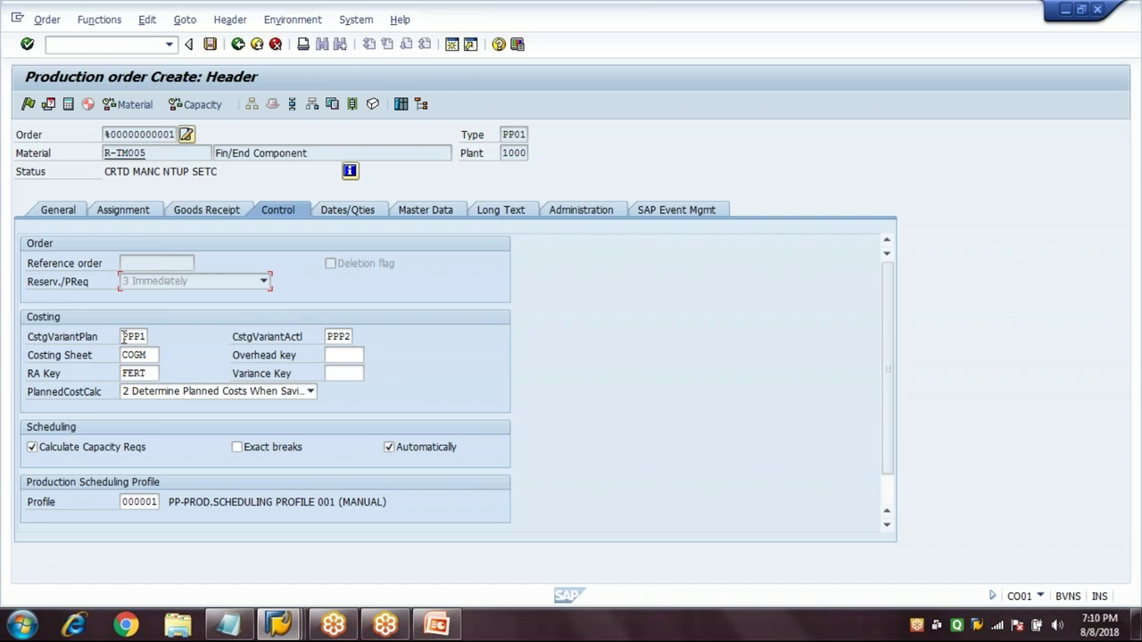
pyautogui.click(148, 373)
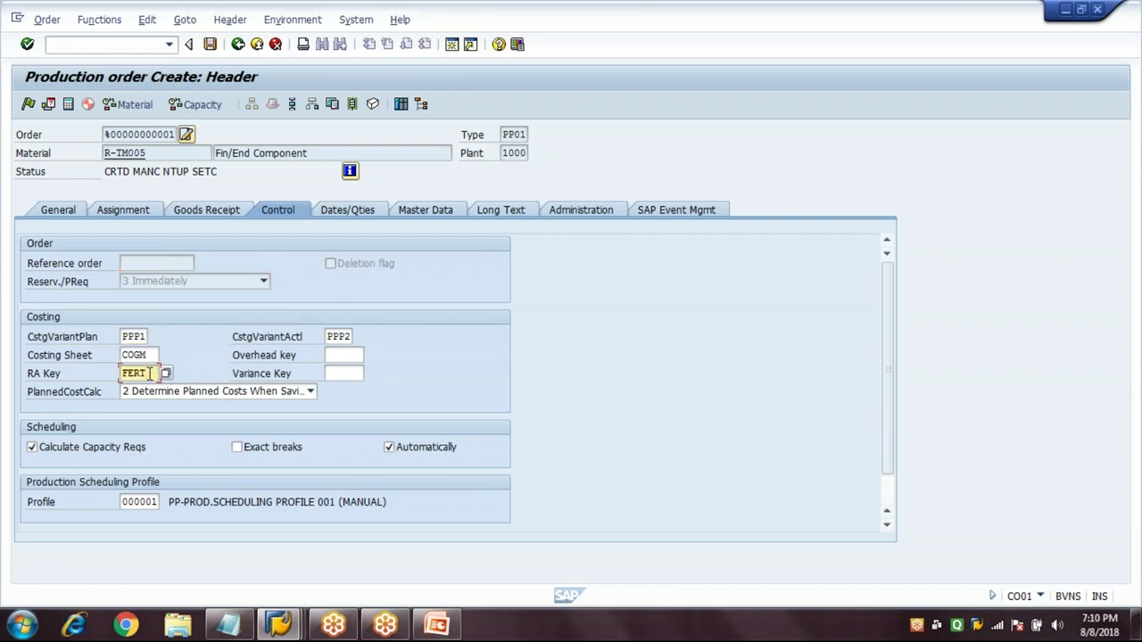
pyautogui.click(355, 356)
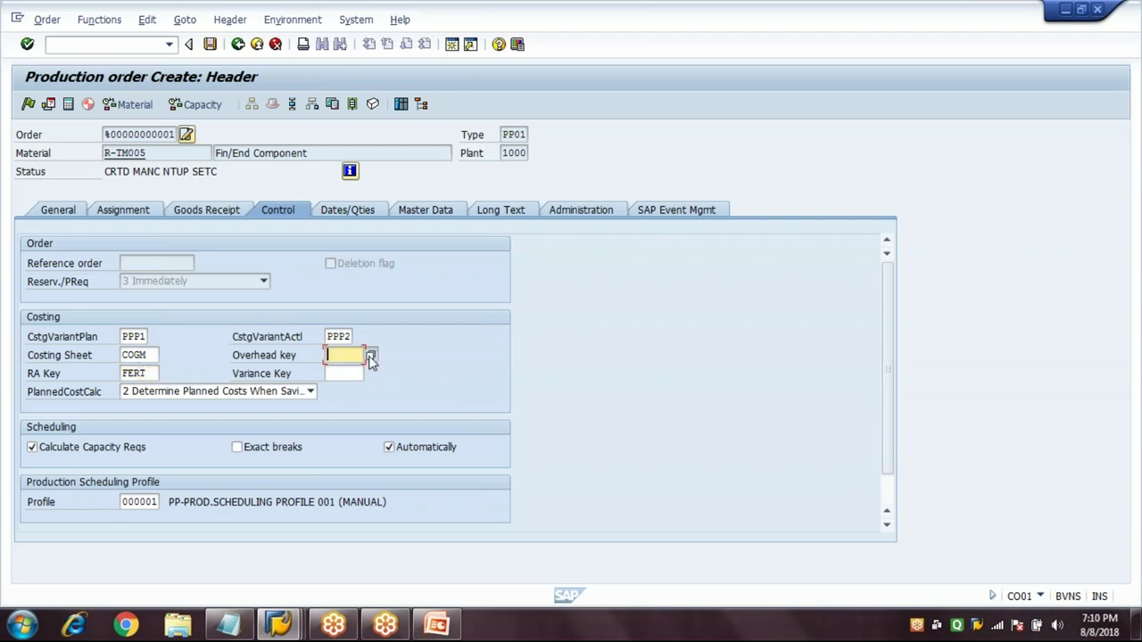
pyautogui.click(370, 355)
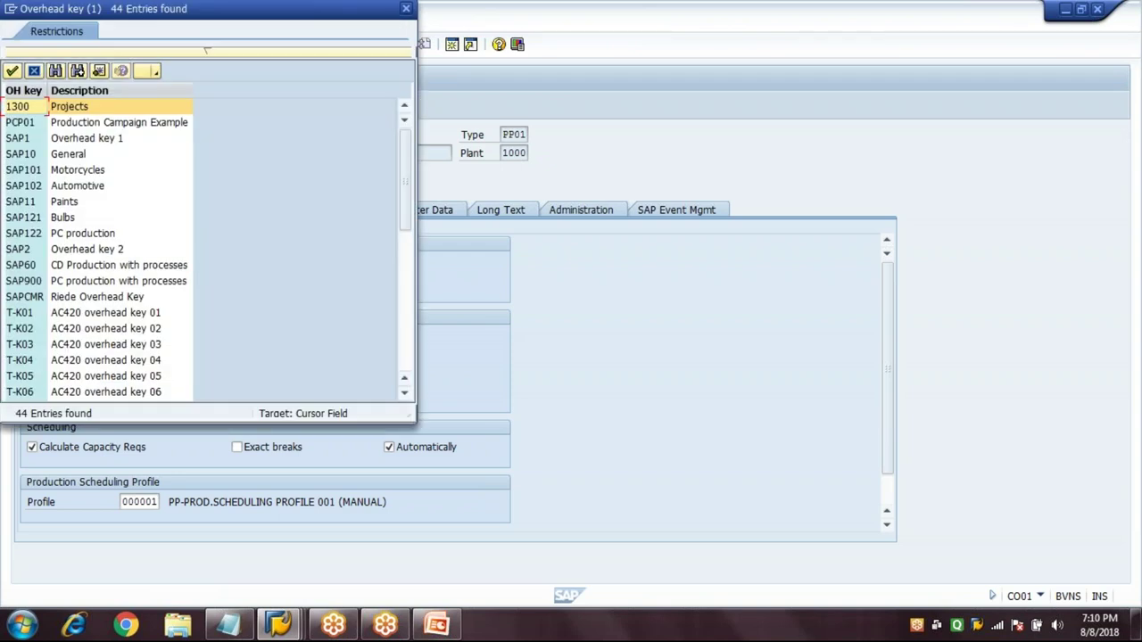
pyautogui.doubleClick(68, 153)
pyautogui.click(362, 374)
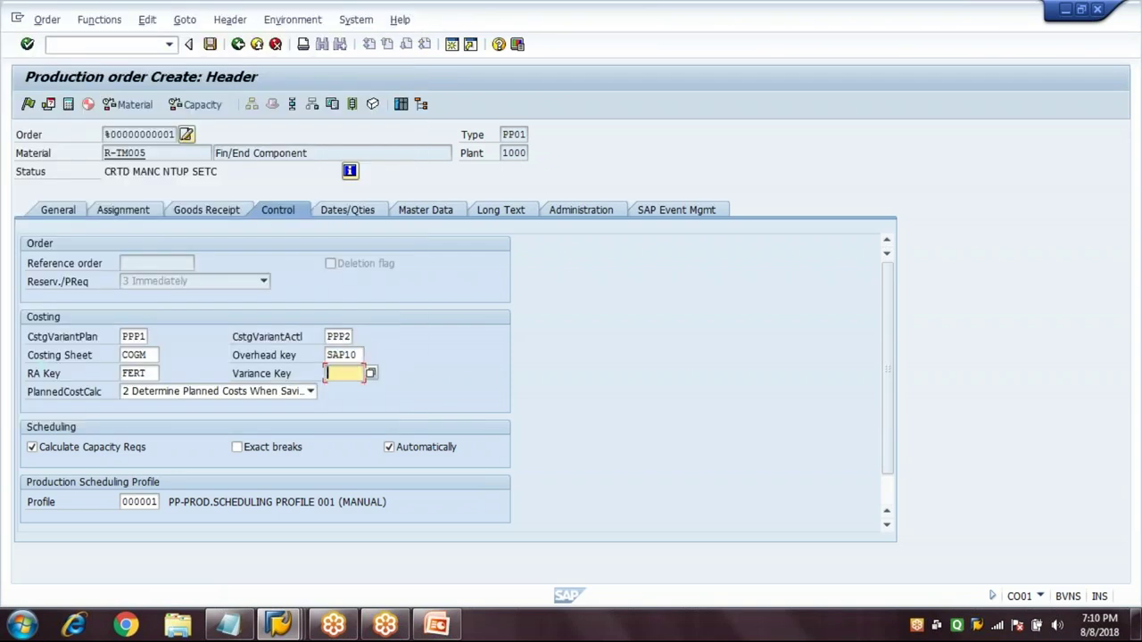
pyautogui.click(370, 373)
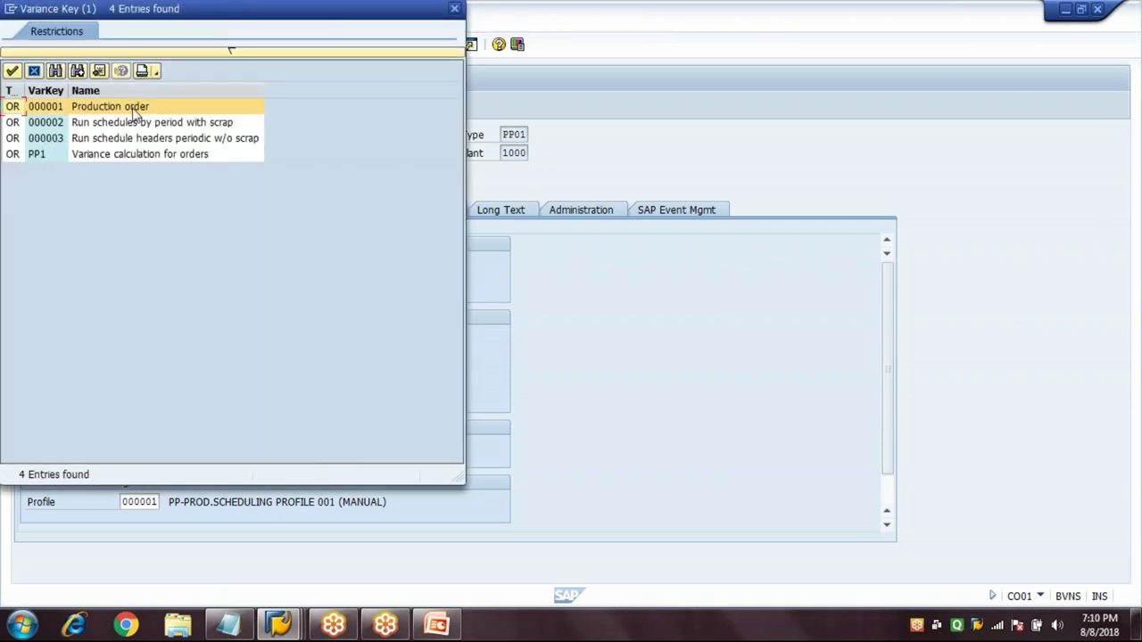
pyautogui.doubleClick(134, 106)
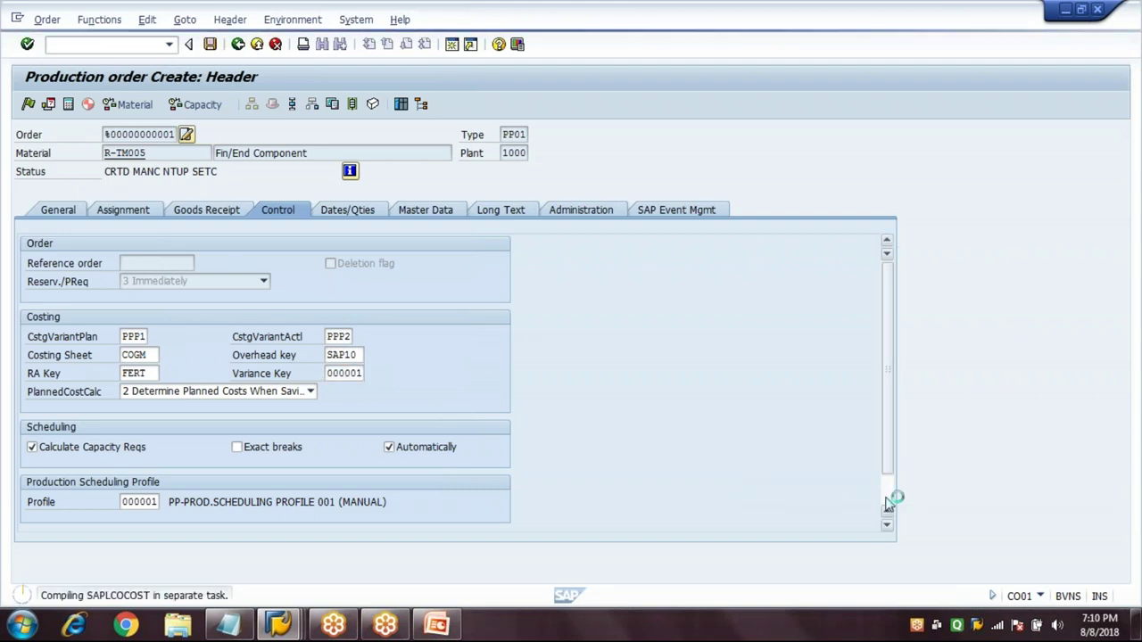
# Step: Examine the order's production scheduling profile and its dates and quantities
pyautogui.scroll(-2, 887, 518)
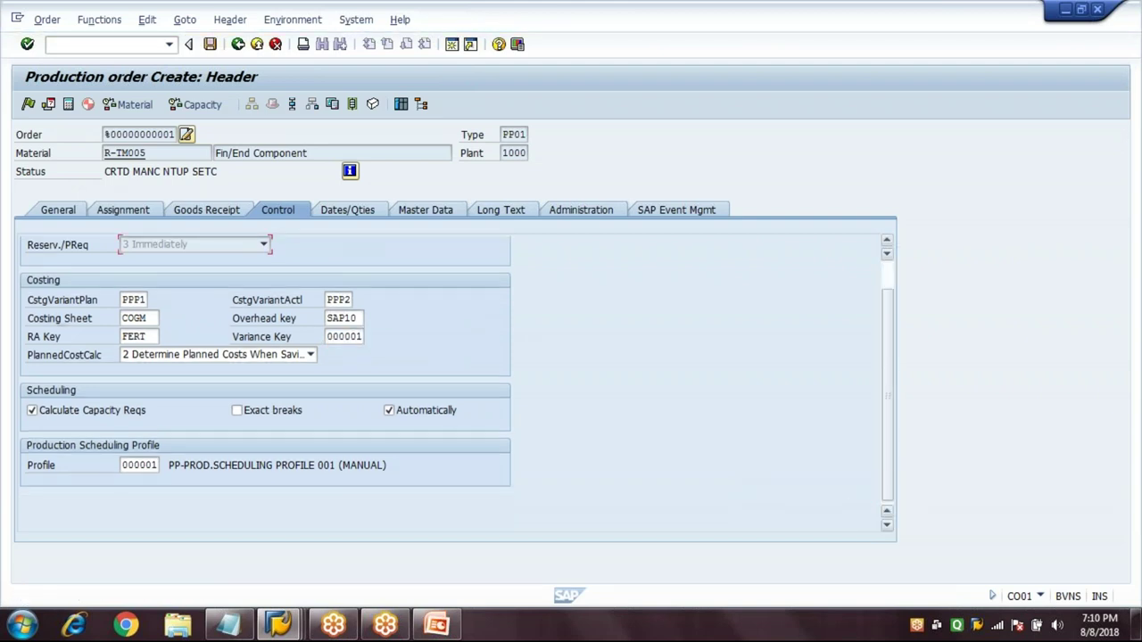
pyautogui.click(123, 465)
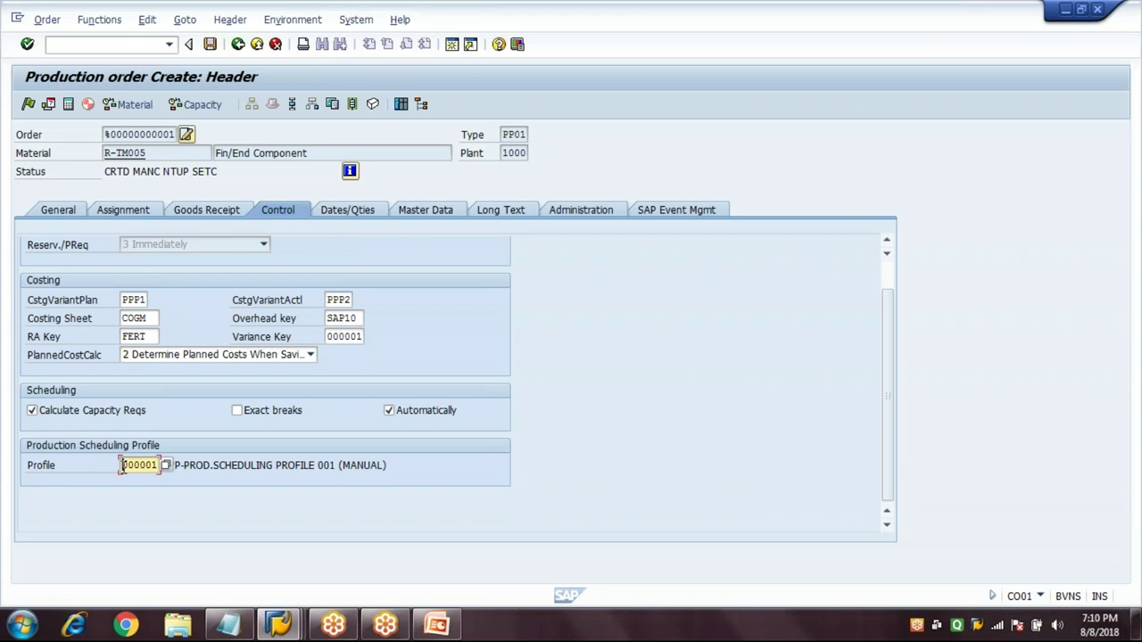
pyautogui.click(347, 214)
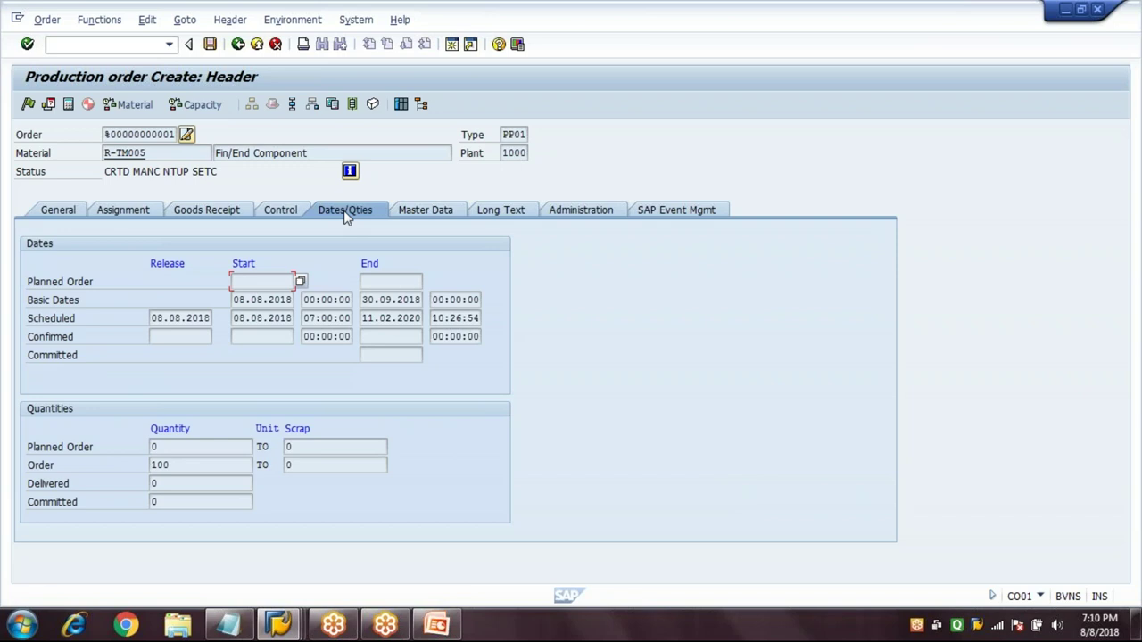
# Step: Examine the routing group and bill of material assigned in the order's master data
pyautogui.click(437, 210)
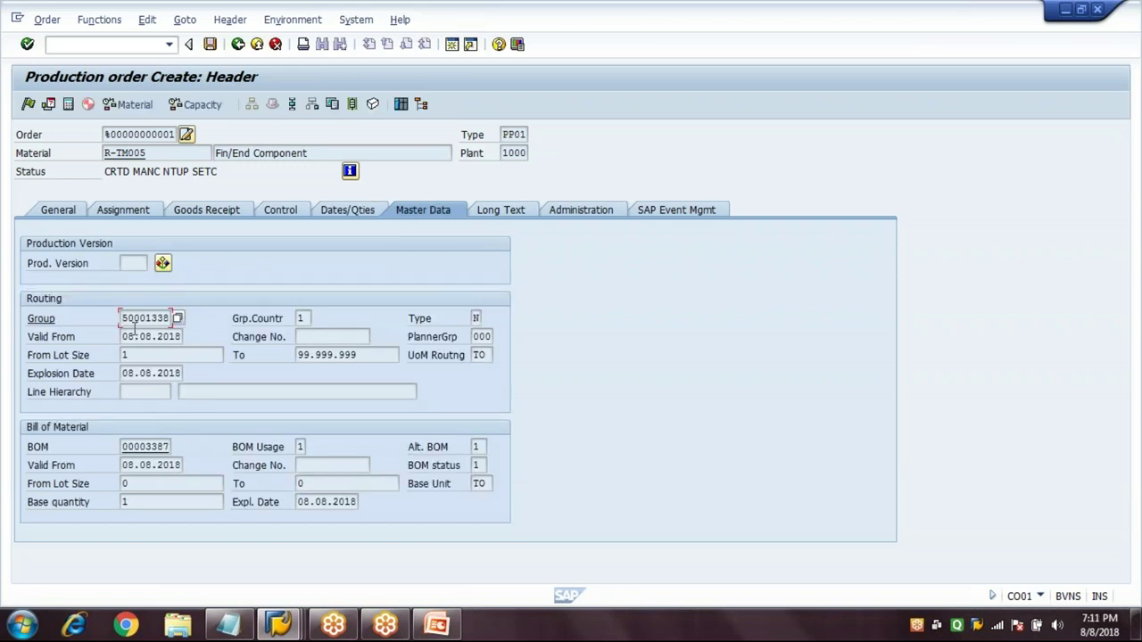
pyautogui.click(134, 334)
pyautogui.click(150, 447)
# Step: Return to the general header data and examine the order's system status codes
pyautogui.click(67, 211)
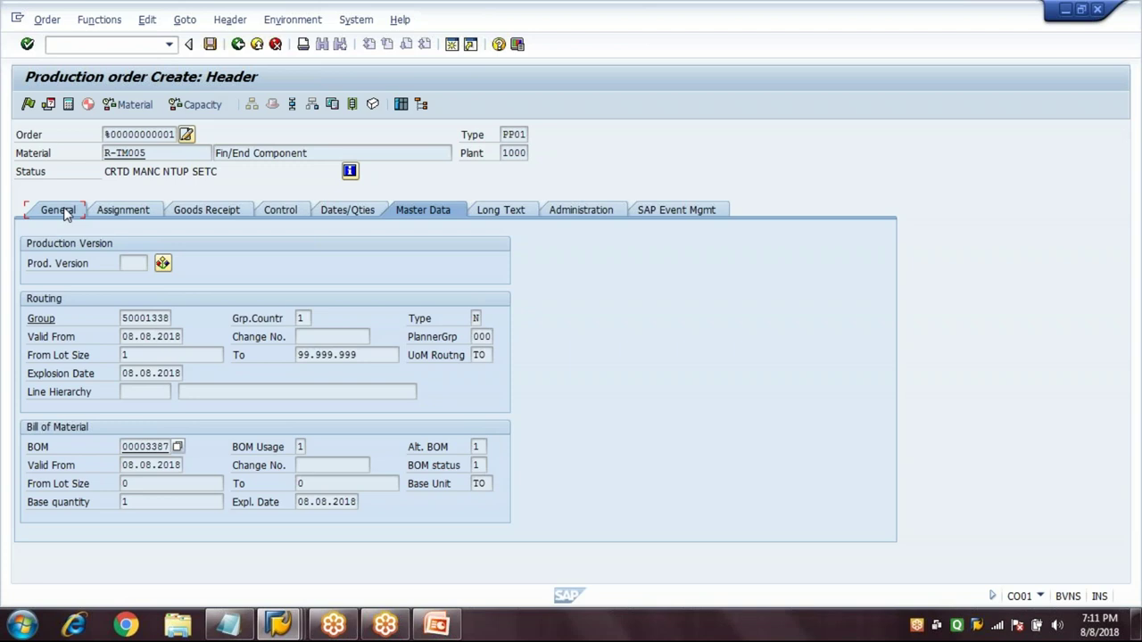
pyautogui.moveTo(105, 172); pyautogui.dragTo(225, 174)
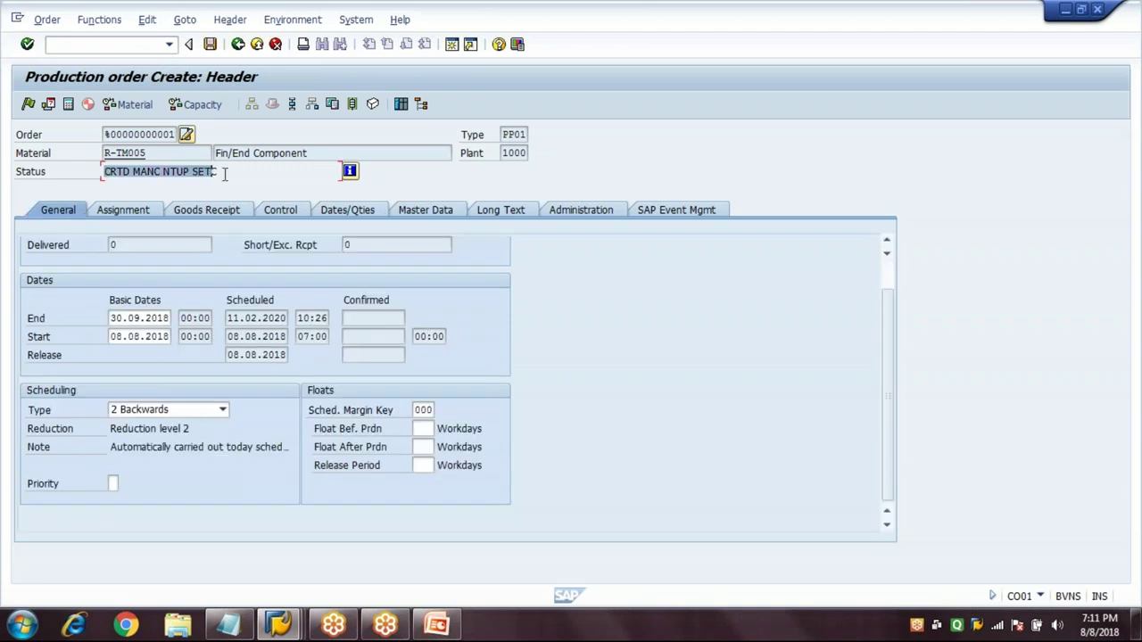
pyautogui.click(225, 174)
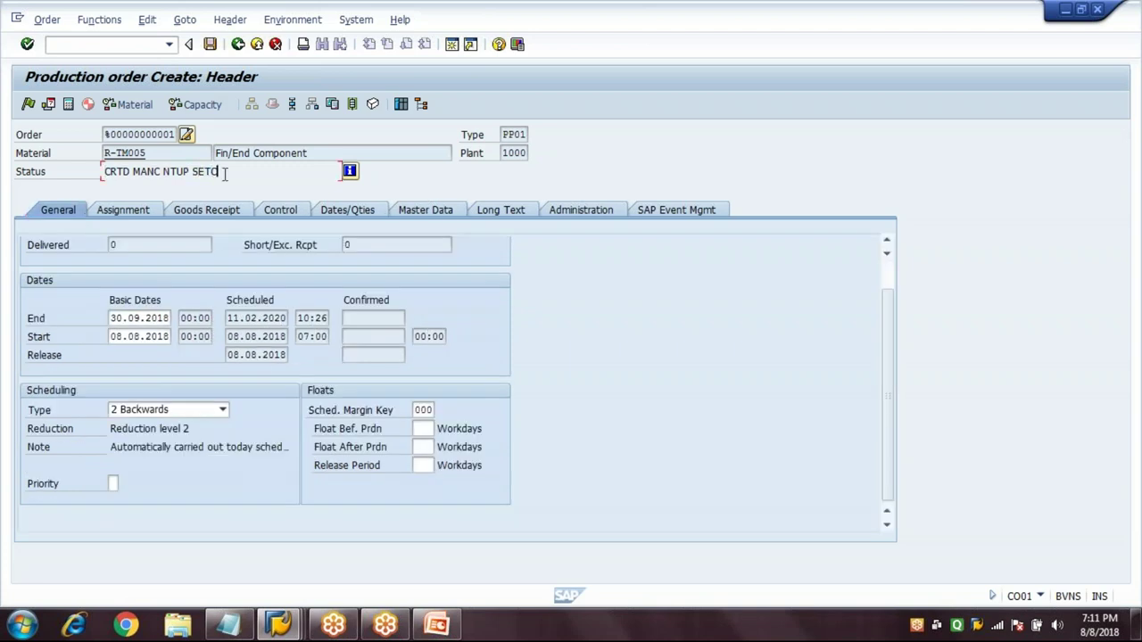
# Step: Run the material and capacity availability checks for the R-TM005 order
pyautogui.click(126, 106)
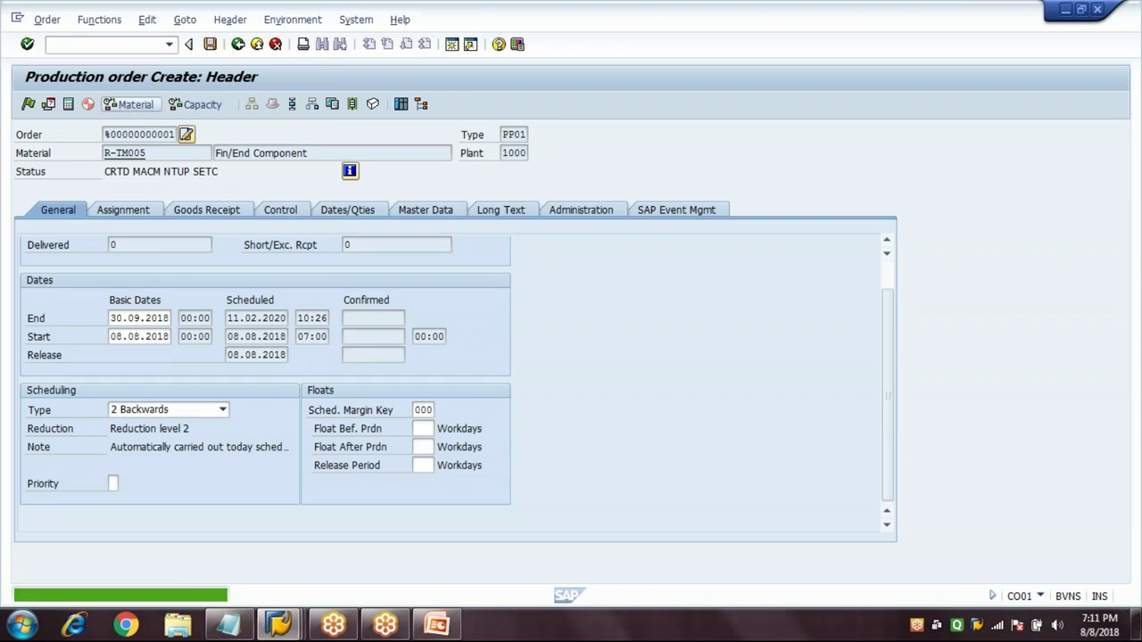
pyautogui.click(198, 106)
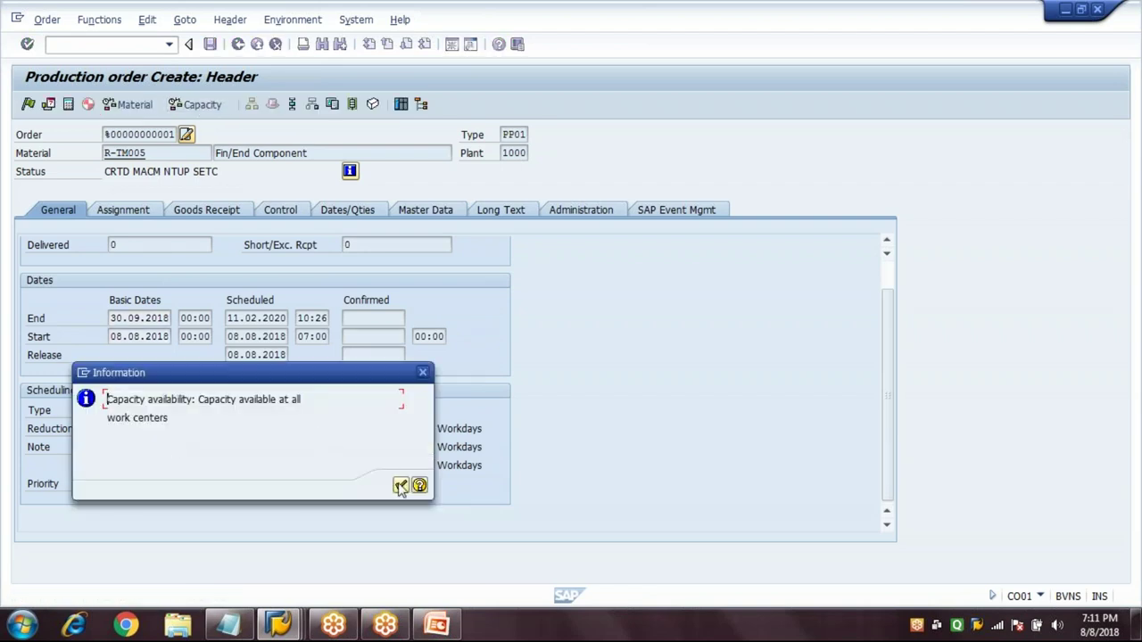
pyautogui.click(400, 487)
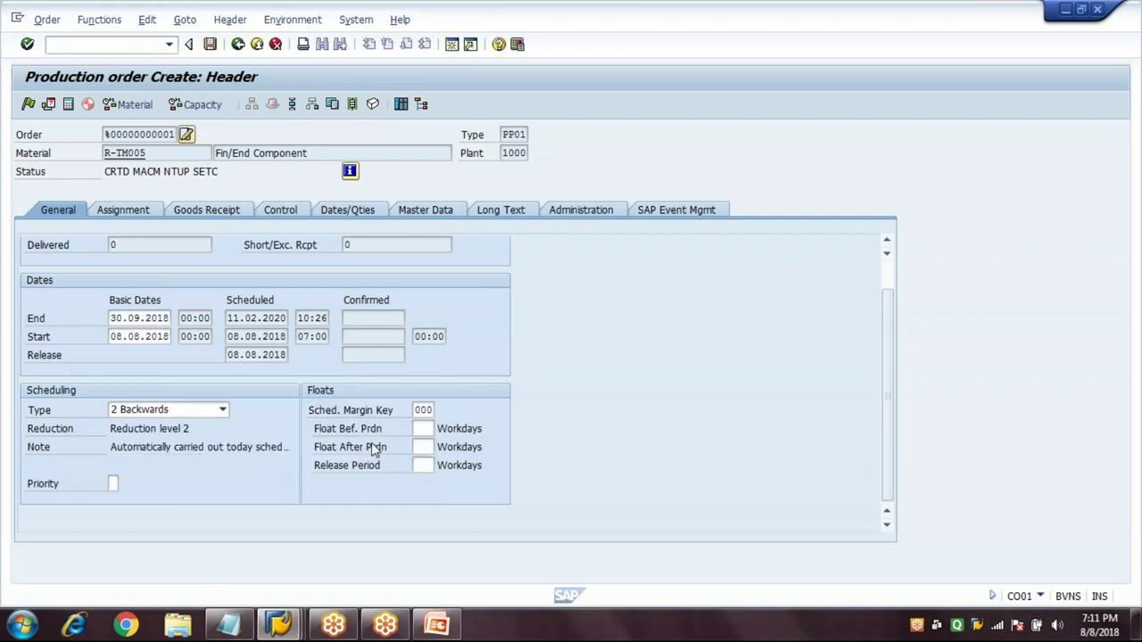
# Step: Attempt to save the order, decline saving with scheduling warnings, and read the warning message in the scheduling log
pyautogui.click(210, 45)
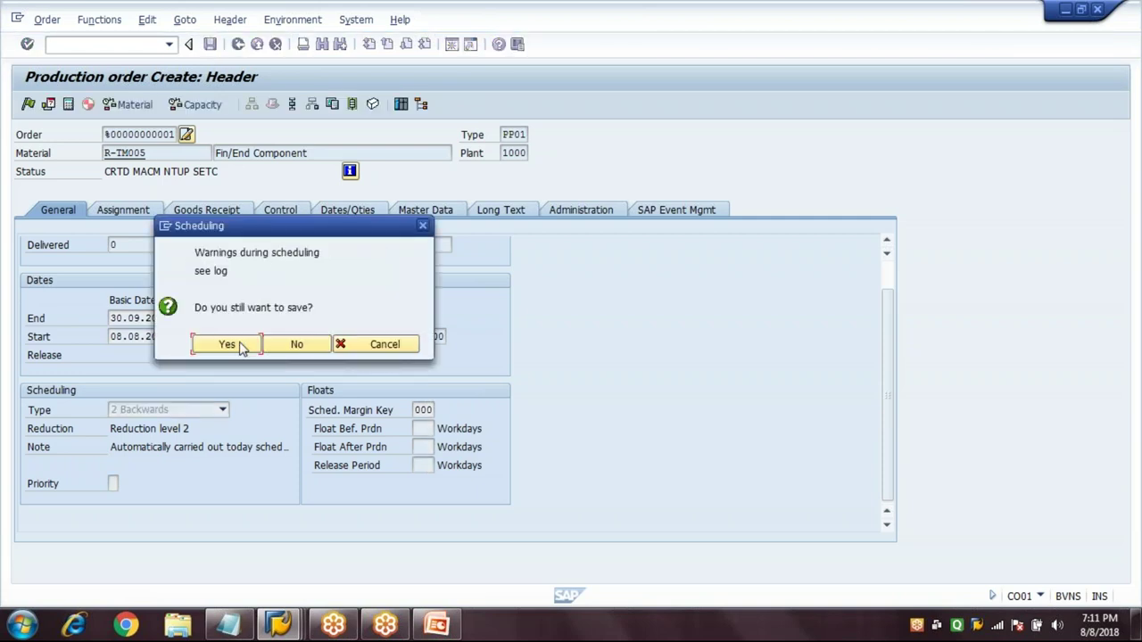
pyautogui.click(295, 346)
pyautogui.click(148, 21)
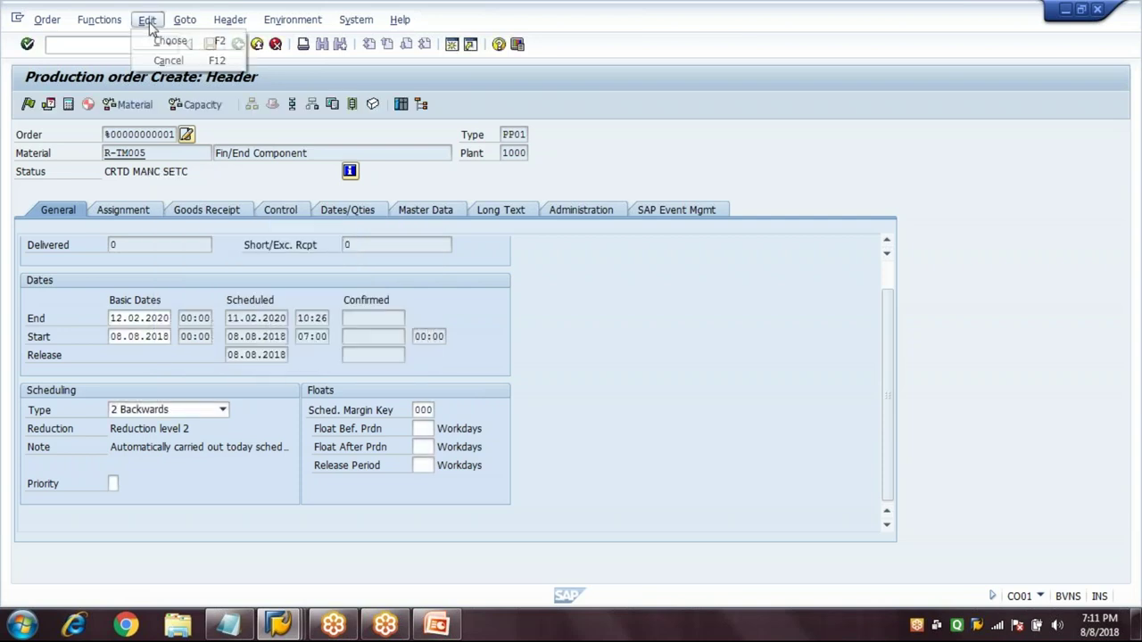
pyautogui.moveTo(117, 20)
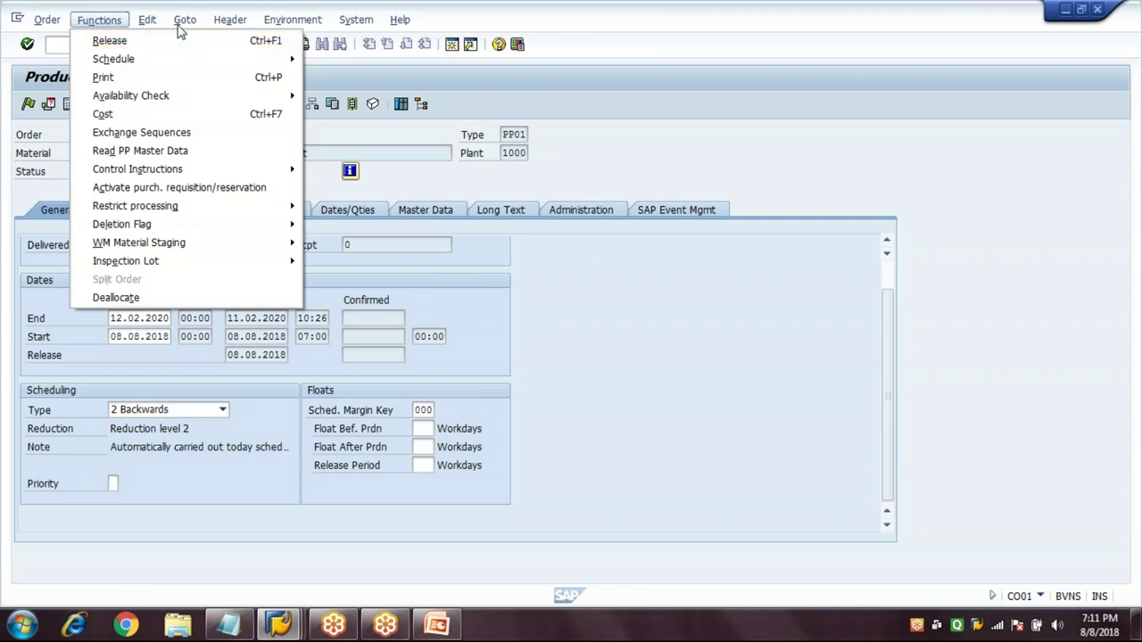
pyautogui.moveTo(183, 20)
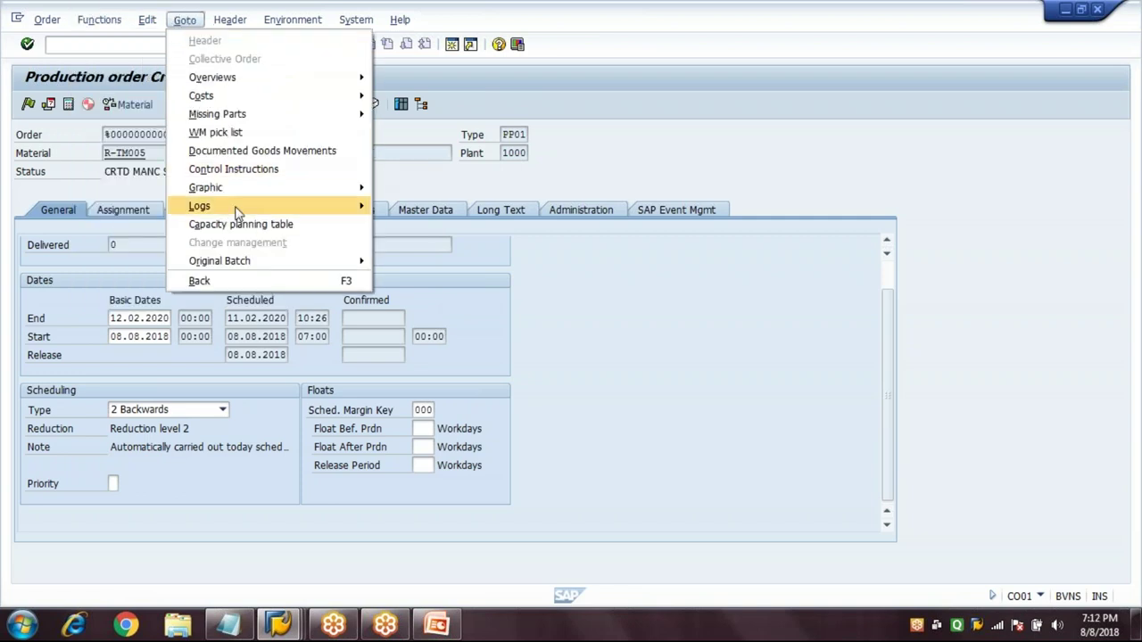
pyautogui.moveTo(235, 207)
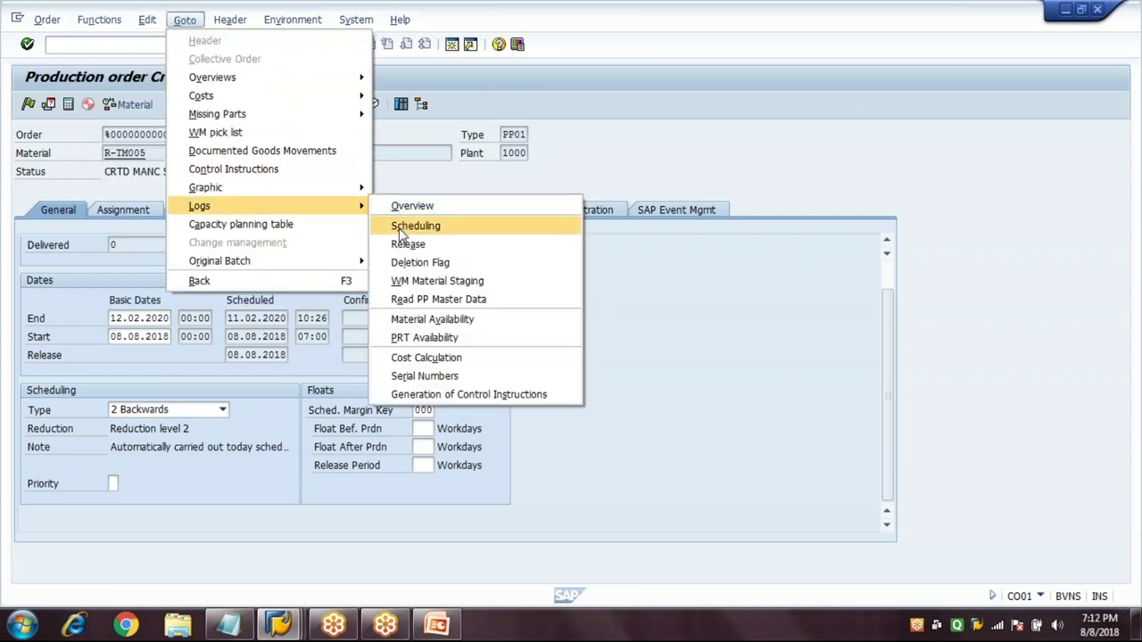
pyautogui.click(401, 231)
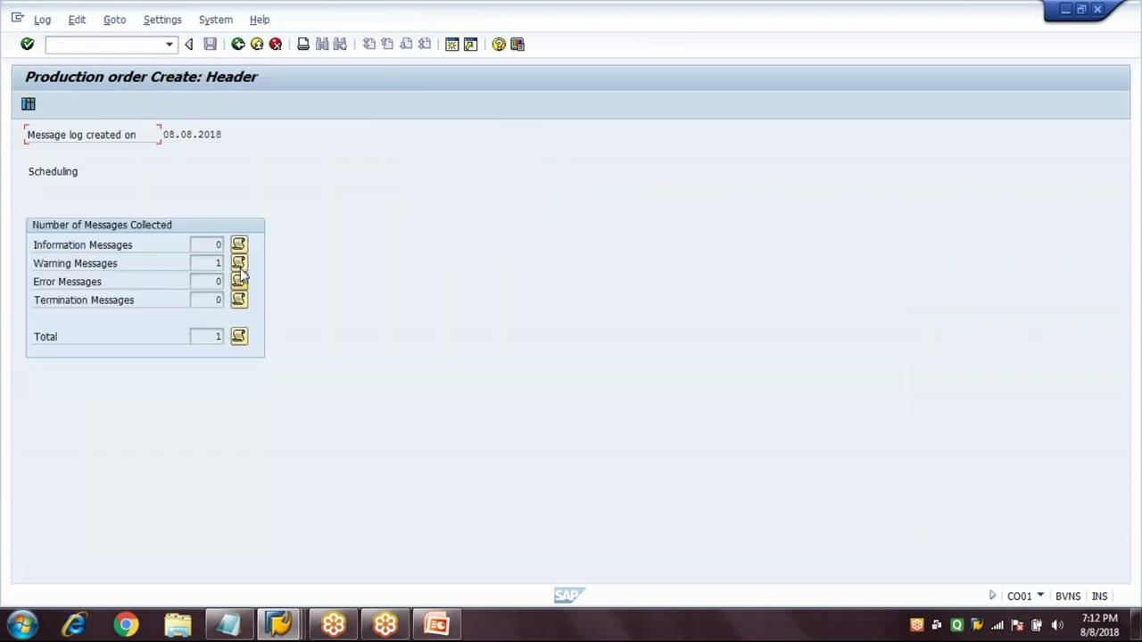
pyautogui.click(239, 263)
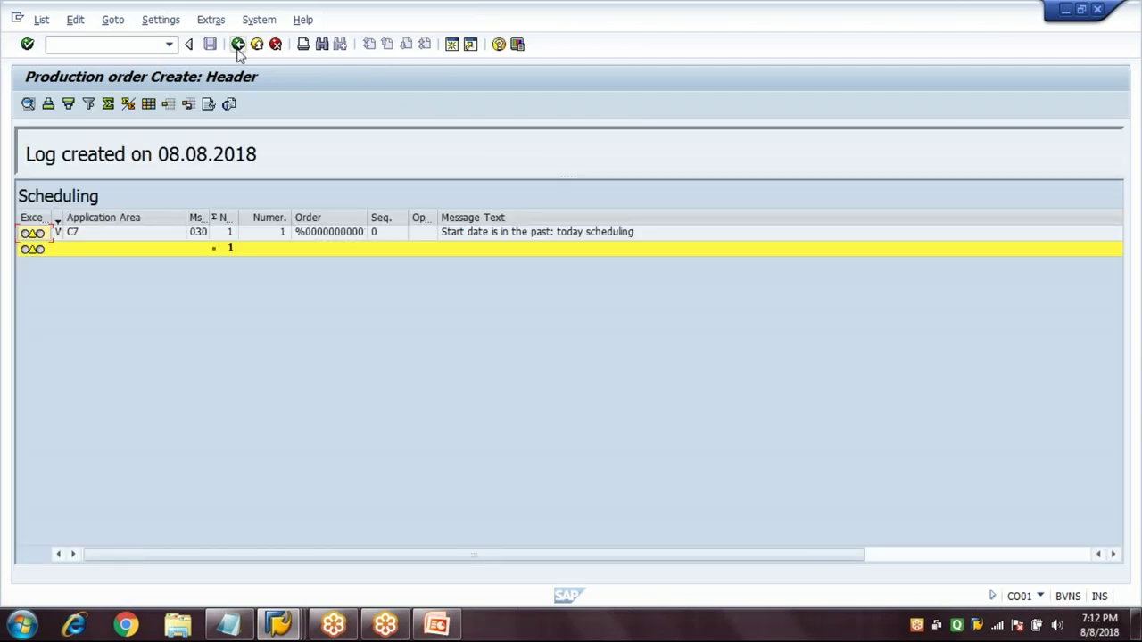
pyautogui.click(238, 46)
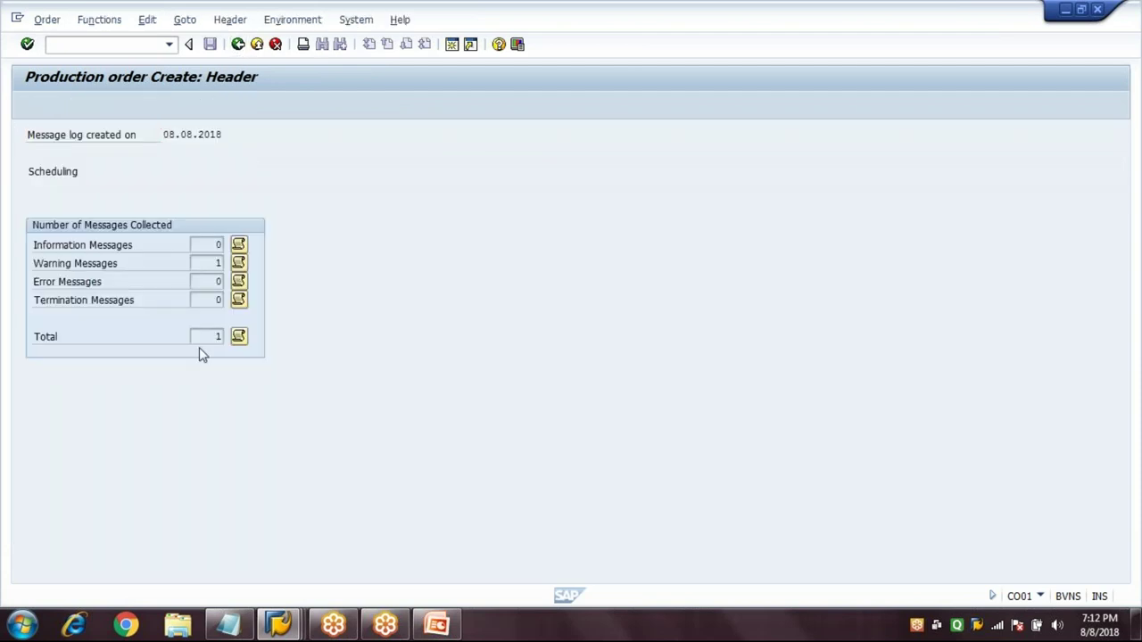
pyautogui.press('F3')
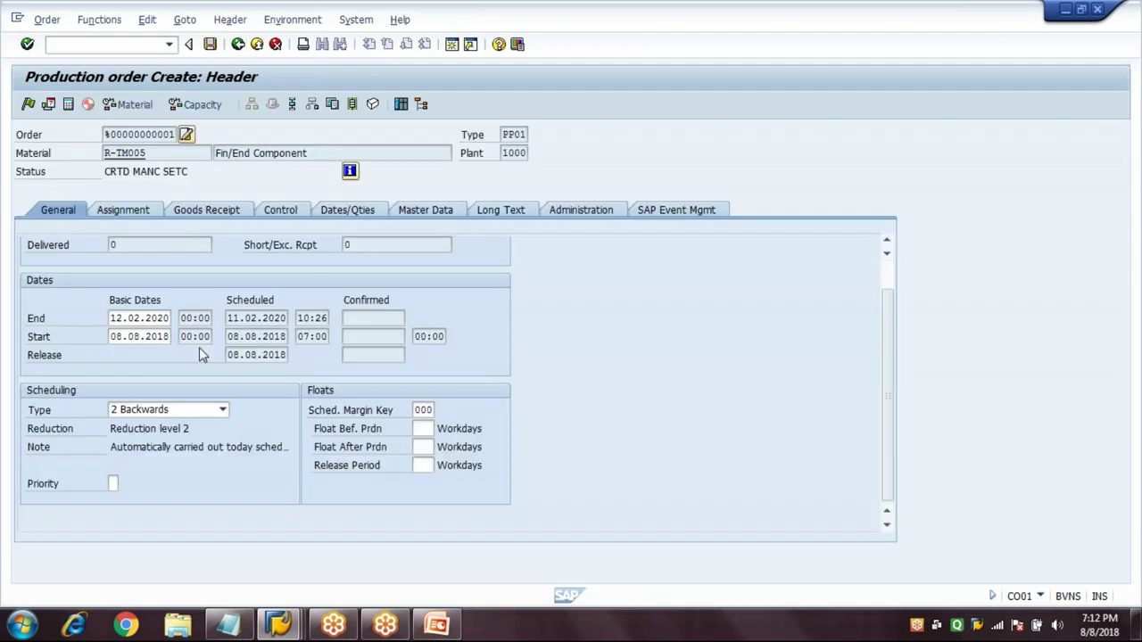
# Step: Set the order's basic end date to 30.09.2018
pyautogui.click(113, 319)
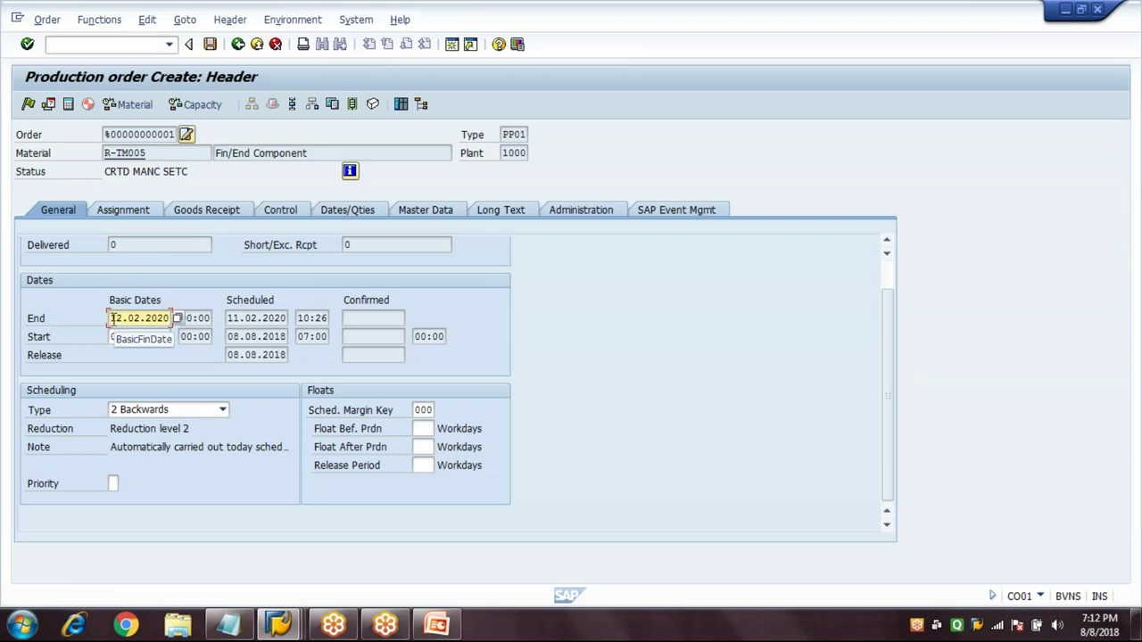
pyautogui.press('Delete')
pyautogui.press('Delete')
pyautogui.press('Delete')
pyautogui.press('Delete')
pyautogui.press('Delete')
pyautogui.press('Delete')
pyautogui.press('Delete')
pyautogui.press('Delete')
pyautogui.press('Delete')
pyautogui.press('Delete')
pyautogui.write('3')
pyautogui.press('Down')
pyautogui.press('Return')
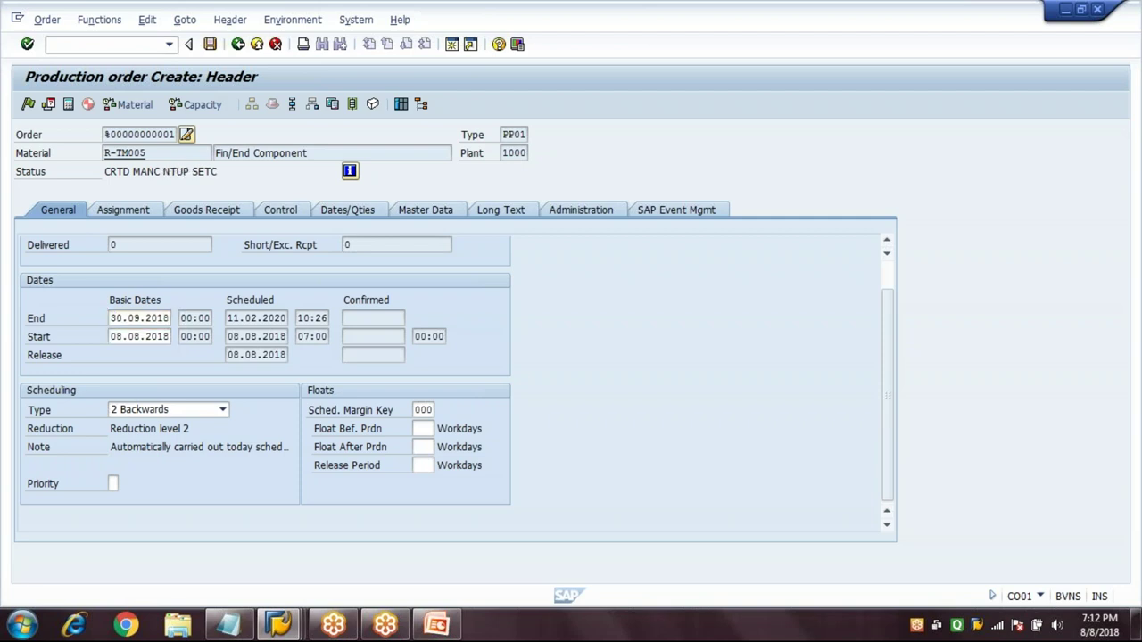
# Step: Save the production order, accepting the scheduling warnings and the cost calculation errors
pyautogui.click(210, 47)
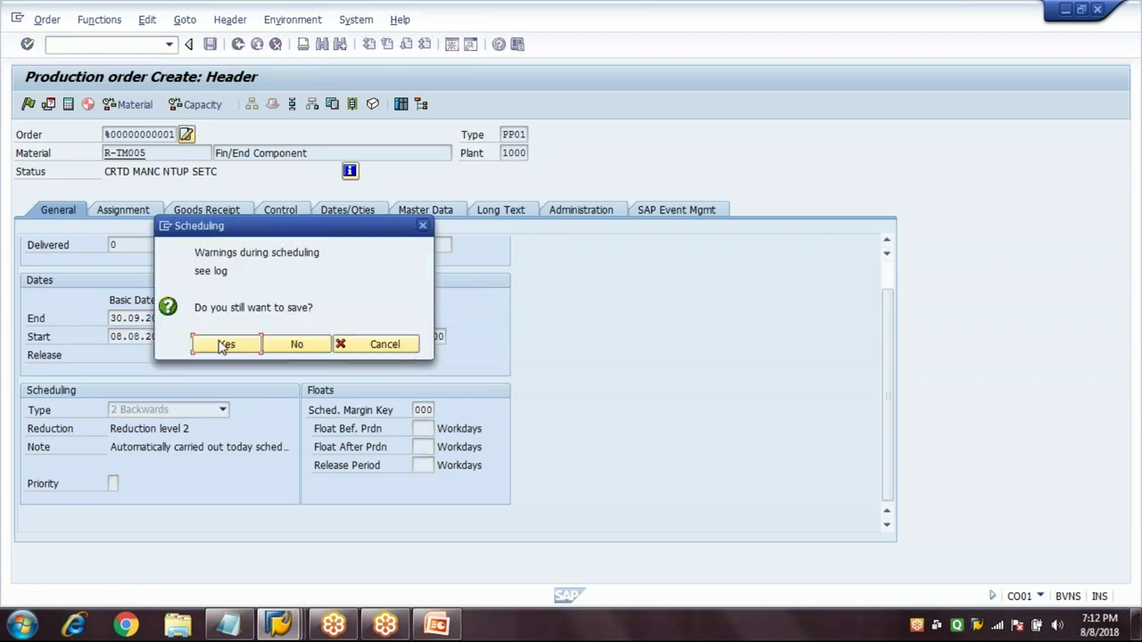
pyautogui.click(223, 345)
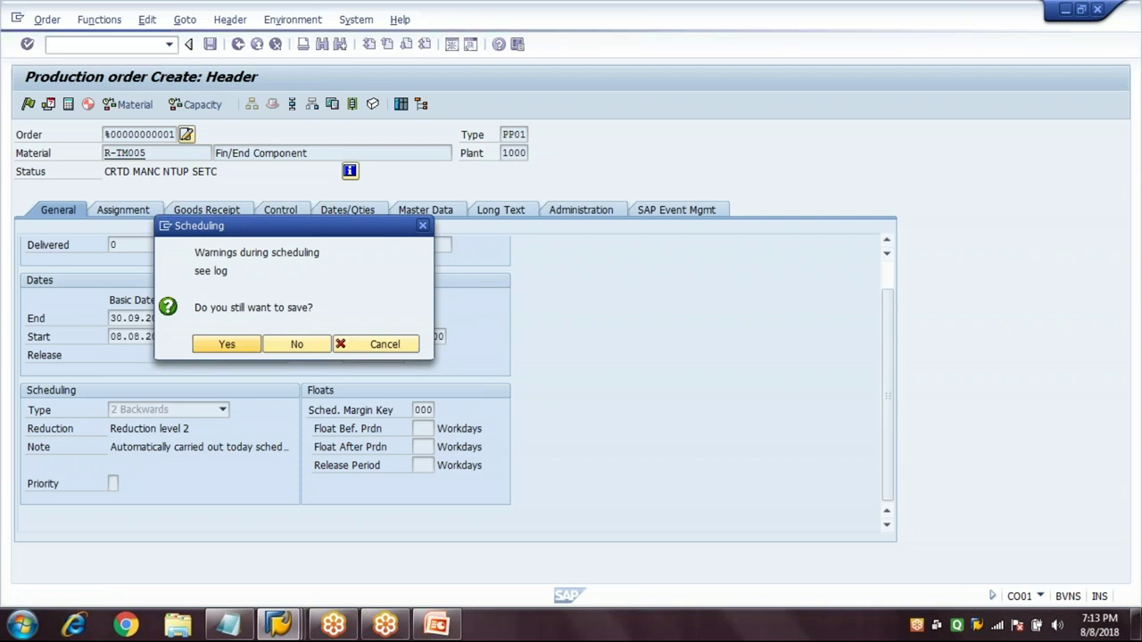
pyautogui.press('Return')
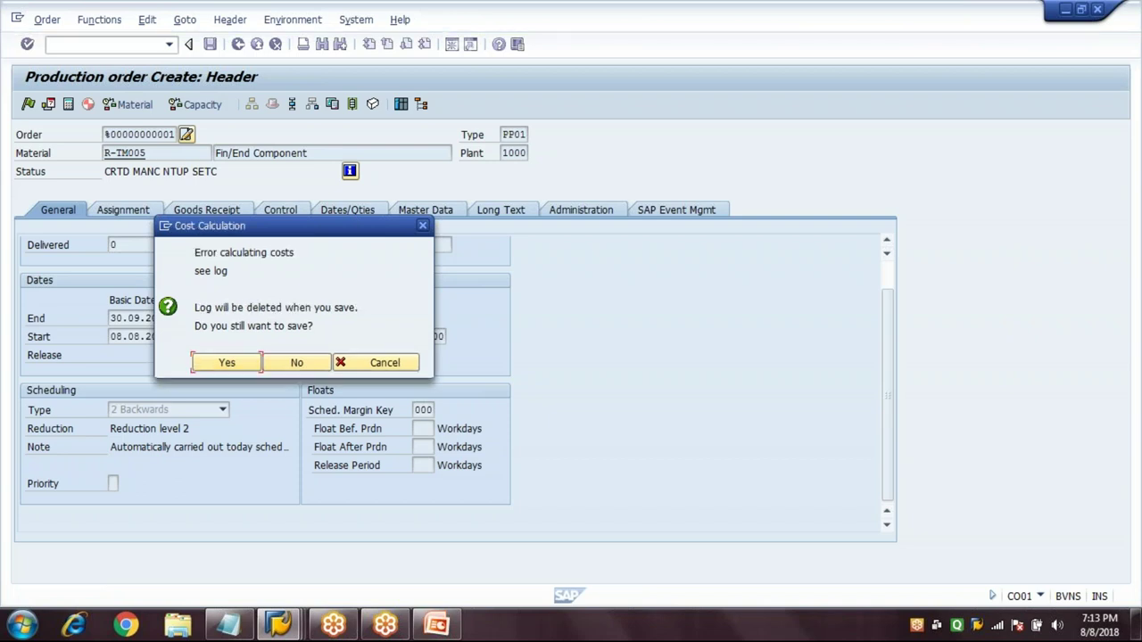
pyautogui.click(228, 364)
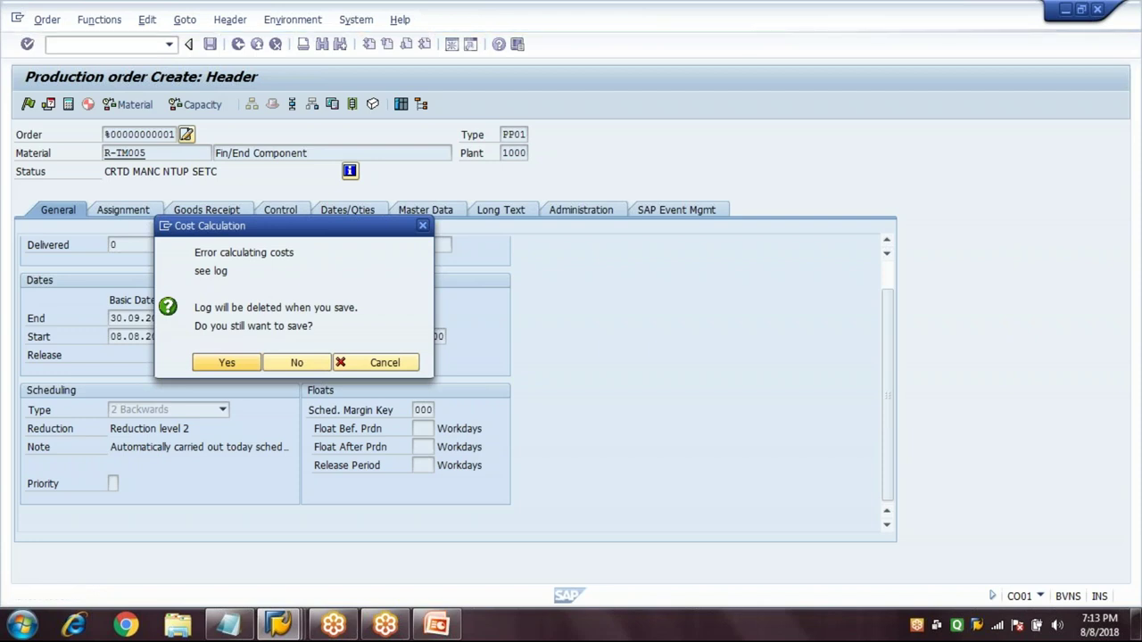
pyautogui.press('Return')
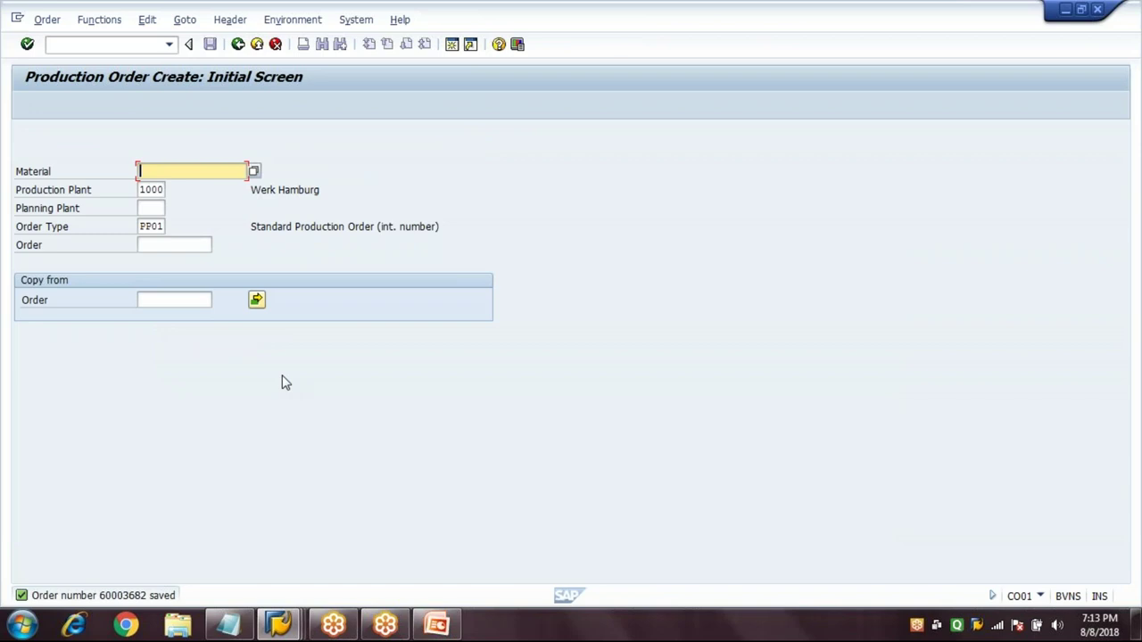
pyautogui.click(229, 629)
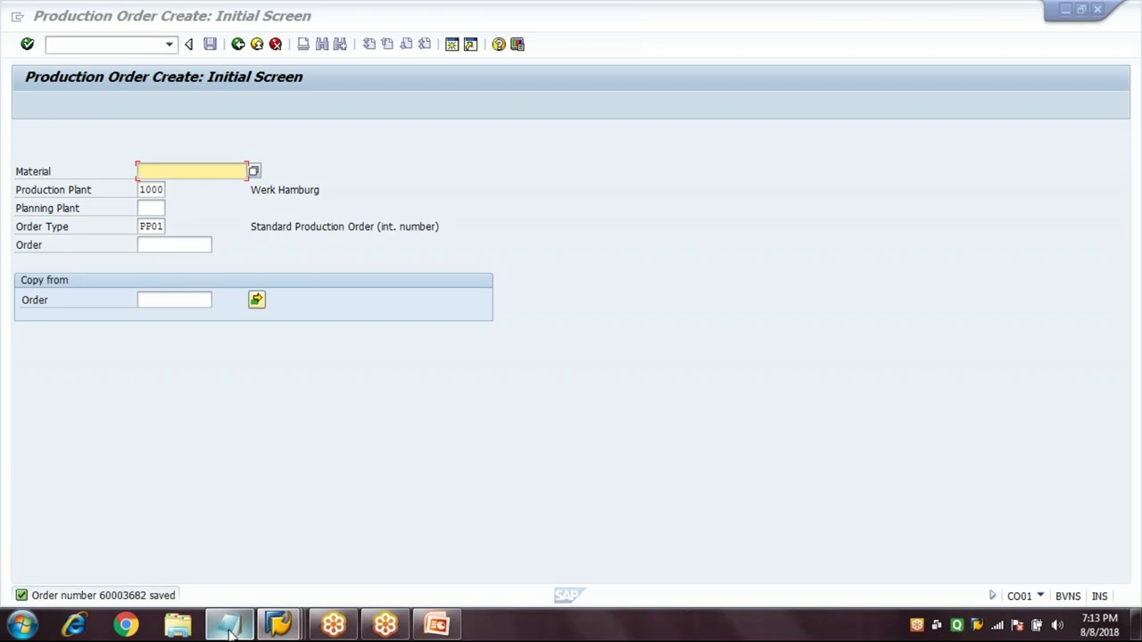
pyautogui.click(230, 629)
pyautogui.click(230, 629)
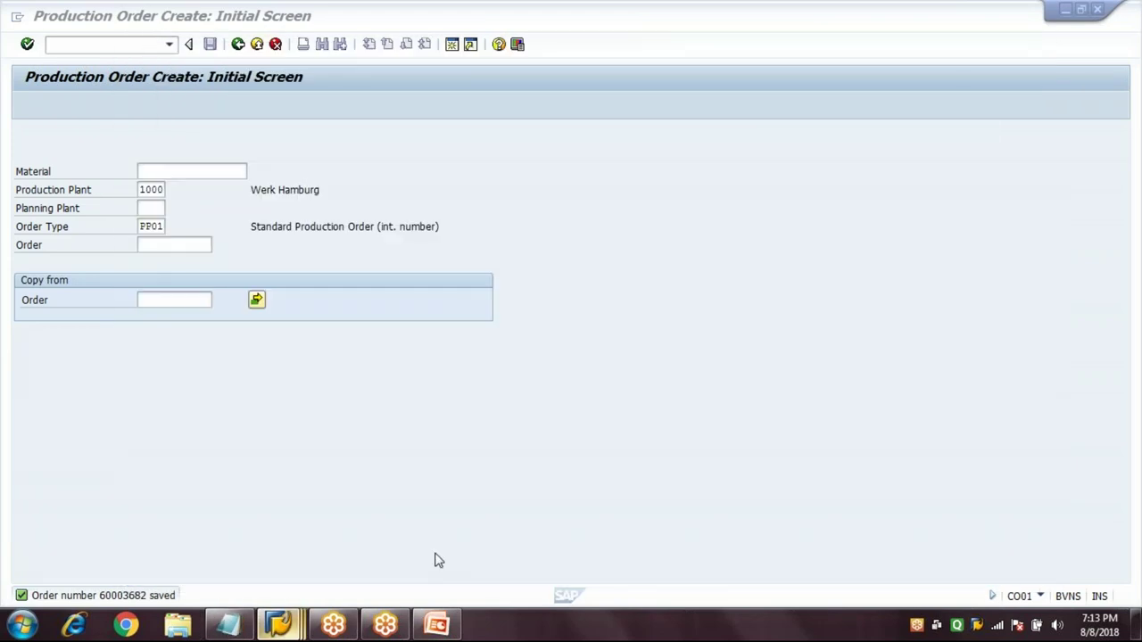
# Step: Switch to the R-TM001 stock overview, refresh it, and examine the unrestricted-use and reserved quantities
pyautogui.moveTo(278, 624)
pyautogui.click(443, 469)
pyautogui.moveTo(646, 305)
pyautogui.mouseDown()
pyautogui.moveTo(653, 326)
pyautogui.moveTo(646, 308)
pyautogui.mouseUp()
pyautogui.click(48, 104)
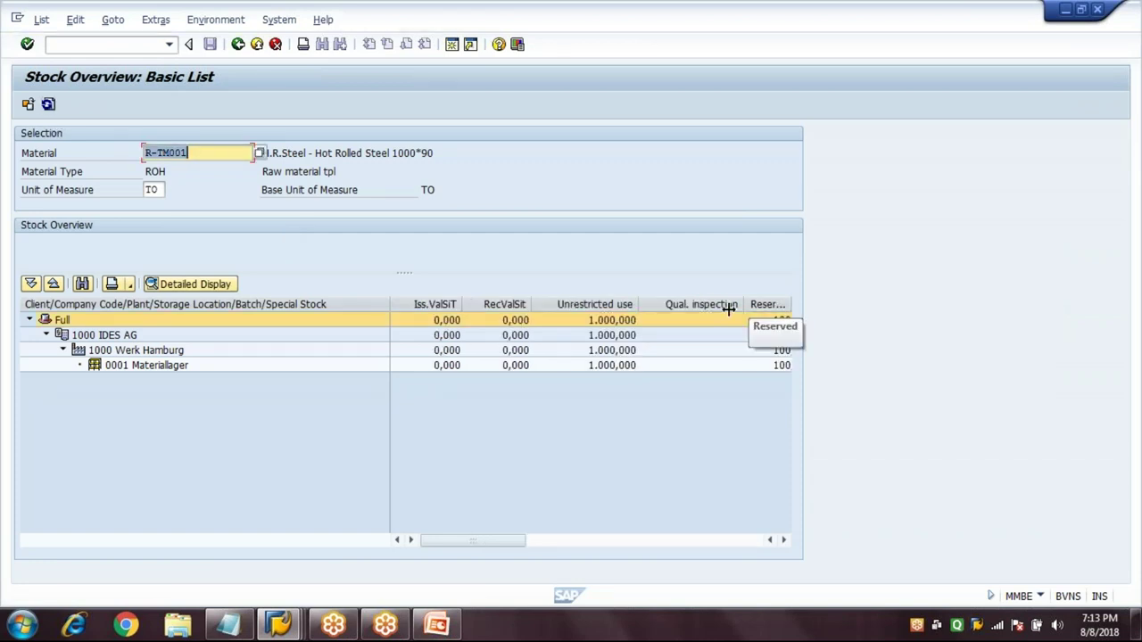
pyautogui.moveTo(729, 308); pyautogui.dragTo(639, 303)
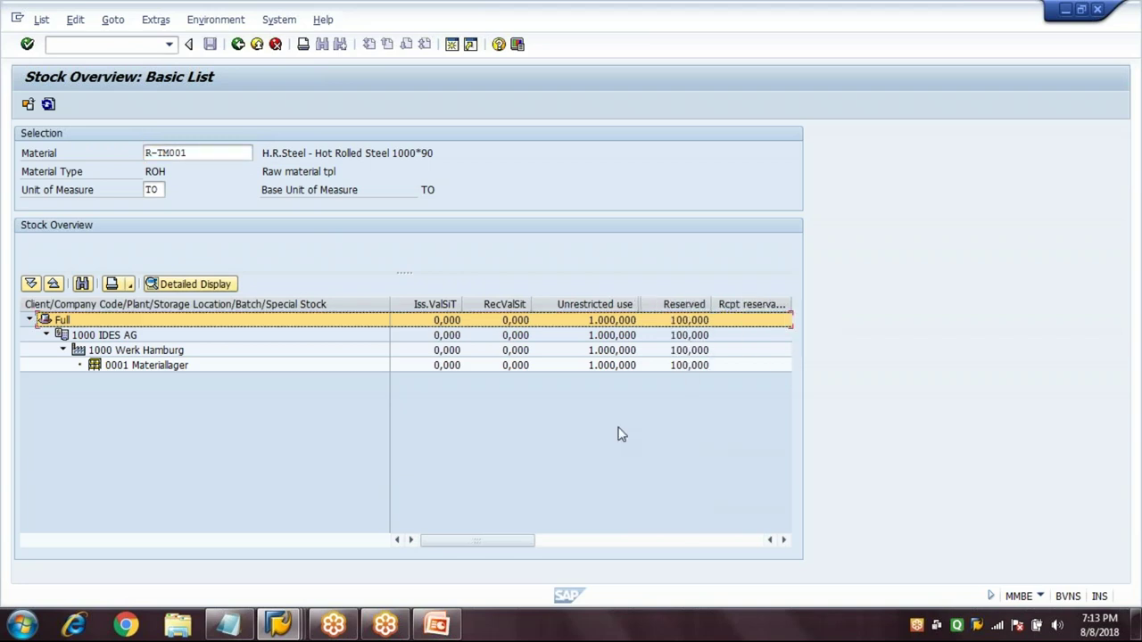
pyautogui.moveTo(532, 304); pyautogui.dragTo(374, 309)
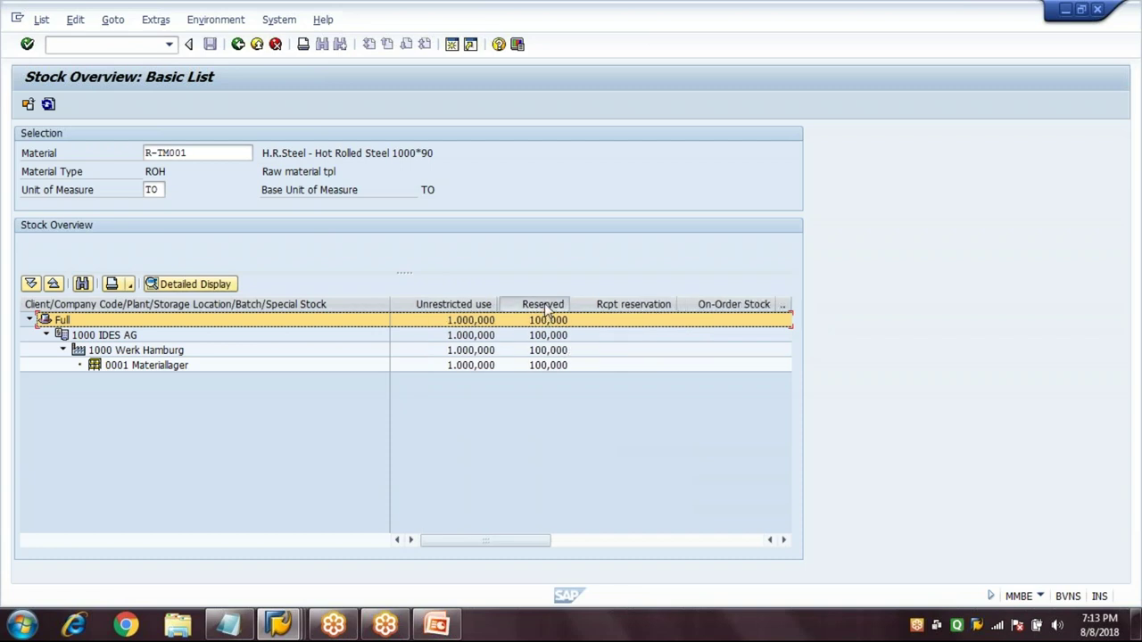
pyautogui.click(547, 307)
pyautogui.click(547, 409)
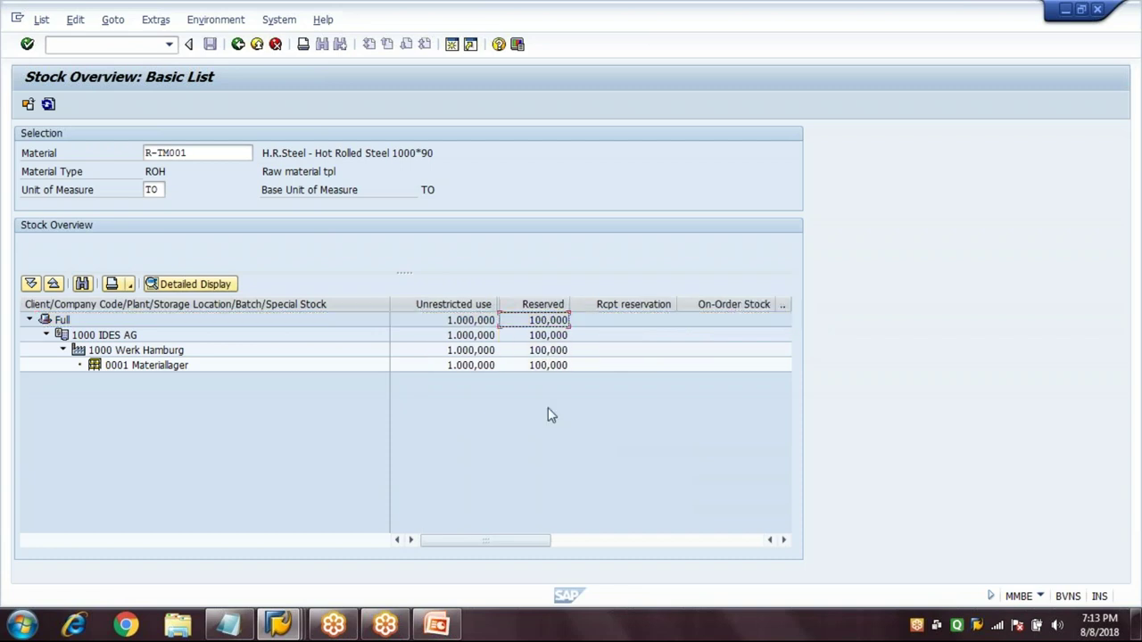
pyautogui.click(204, 152)
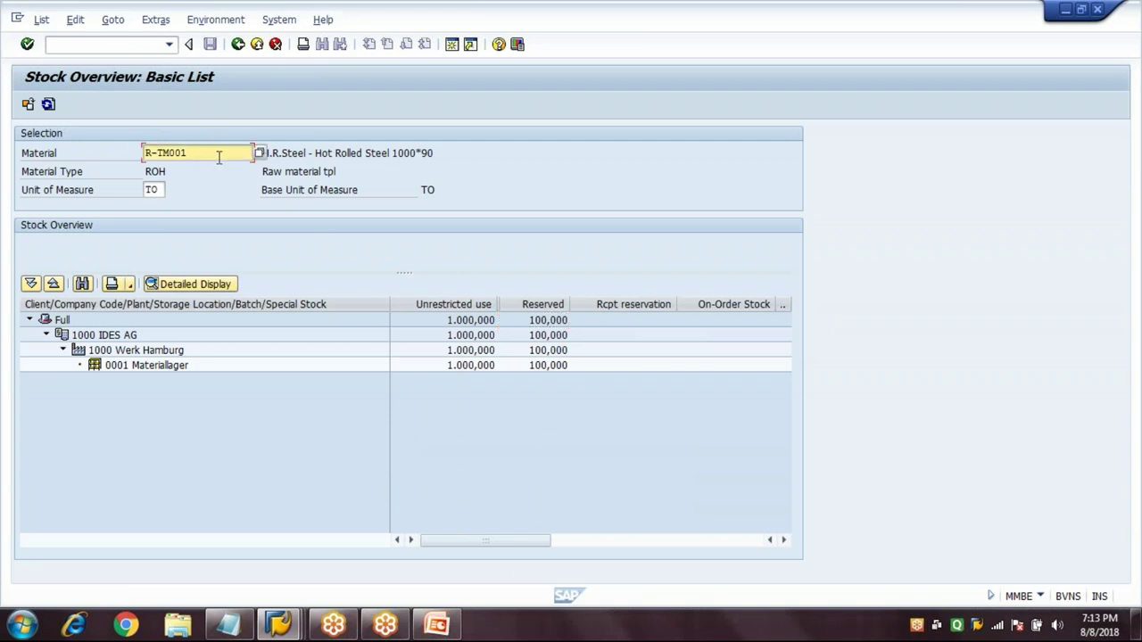
# Step: Switch to the Notepad notes and add the line "4.Release Production Order - CO02" below the create-order line
pyautogui.click(230, 627)
pyautogui.press('Return')
pyautogui.write('4.')
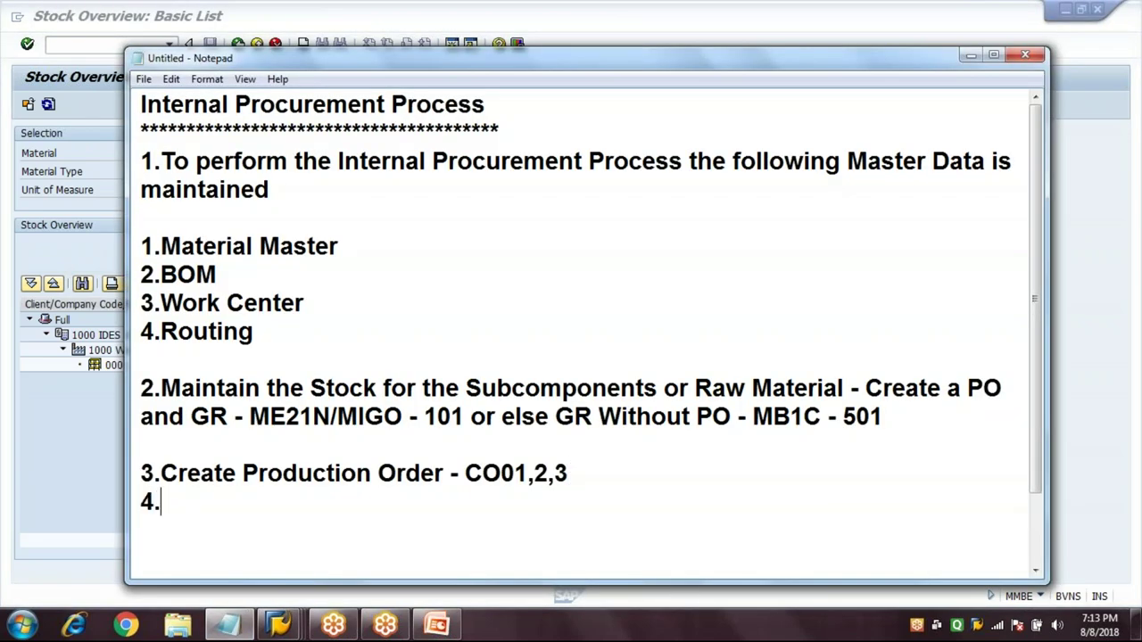
pyautogui.write('Relea')
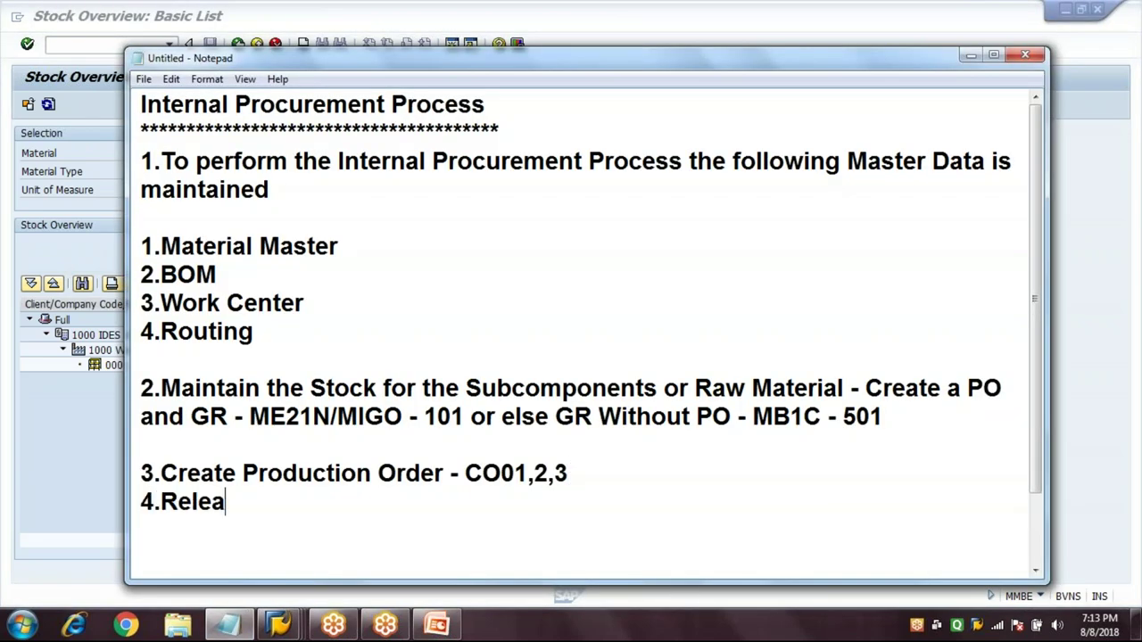
pyautogui.write('se Productiion Order - CO02')
pyautogui.press('Return')
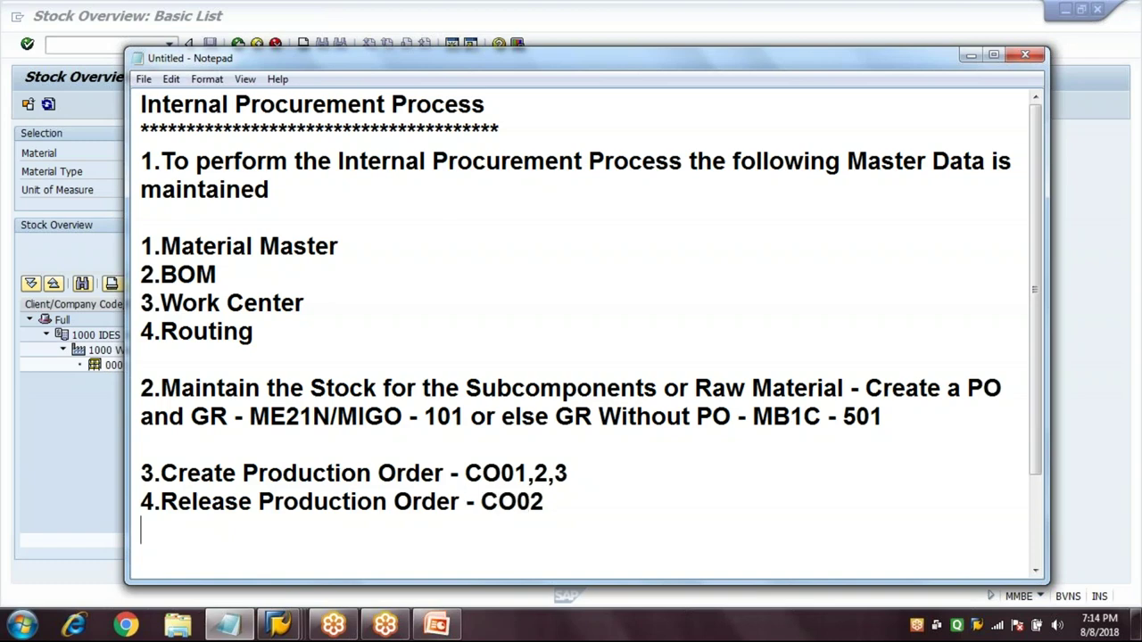
pyautogui.scroll(-2, 580, 339)
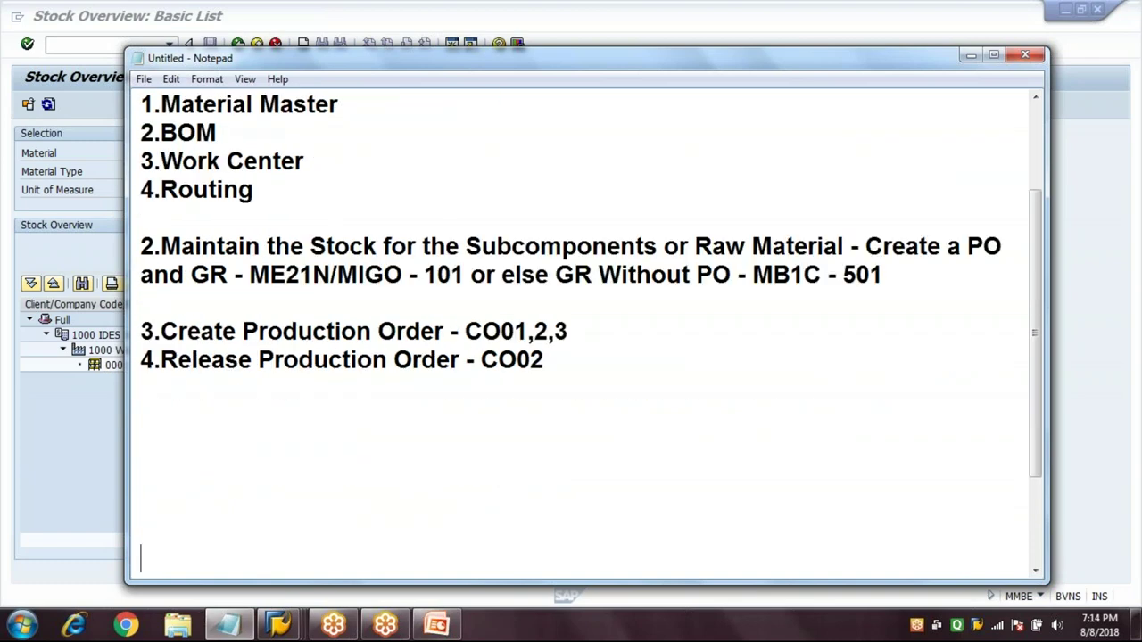
# Step: Return to SAP, open the saved R-TM005 production order for change with transaction CO02, and check its CRTD status
pyautogui.click(279, 626)
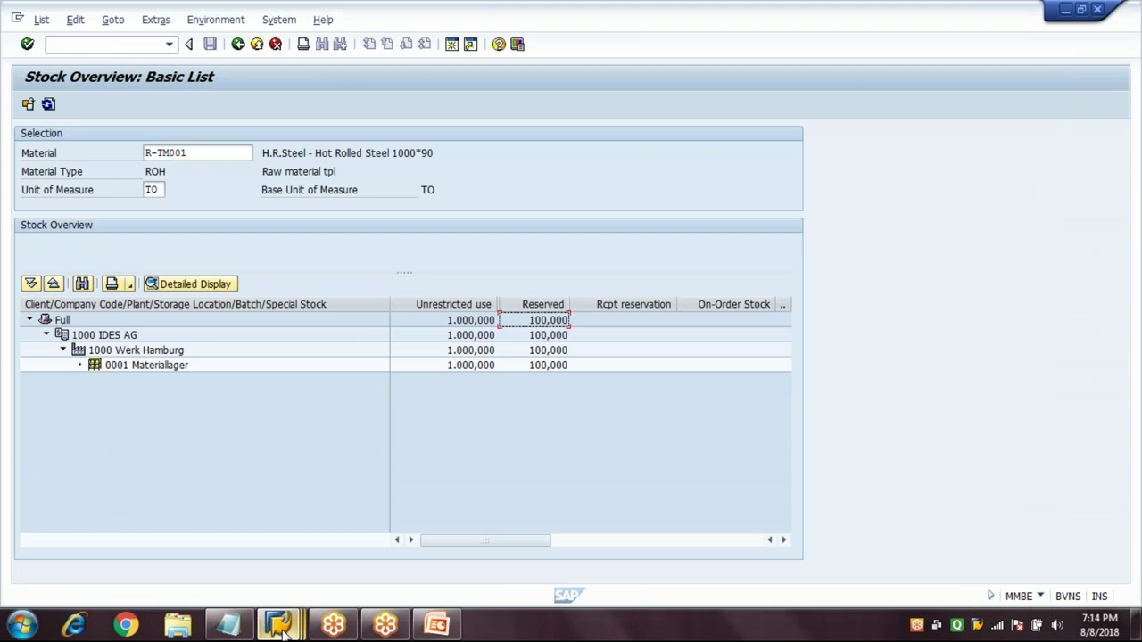
pyautogui.click(279, 626)
pyautogui.write('/NCO02')
pyautogui.press('Return')
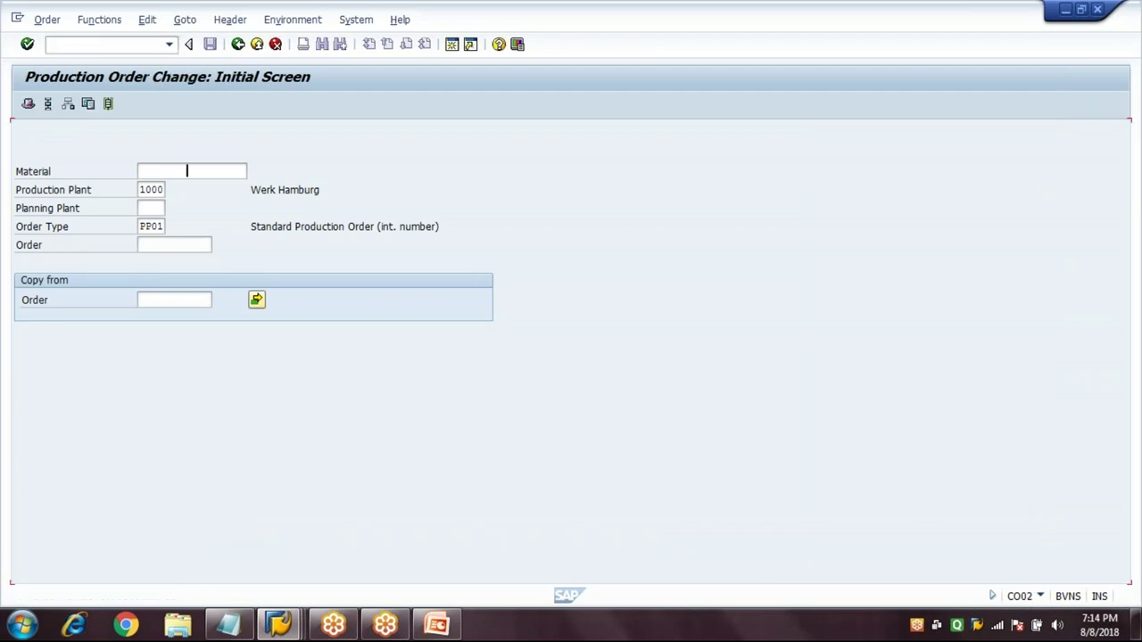
pyautogui.press('Return')
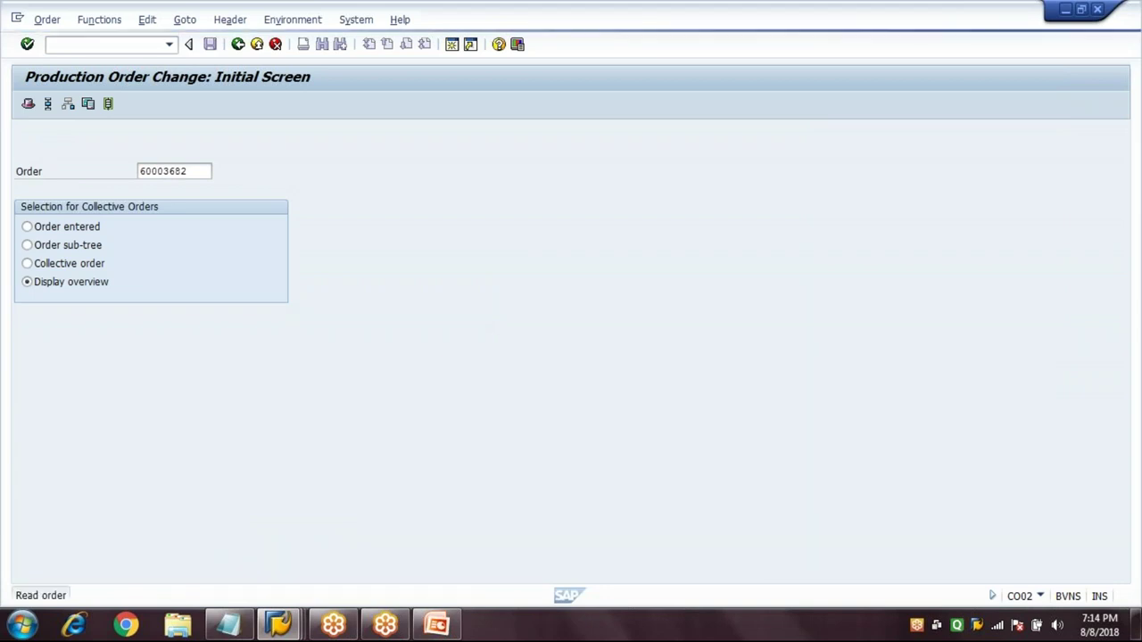
pyautogui.moveTo(105, 171); pyautogui.dragTo(133, 175)
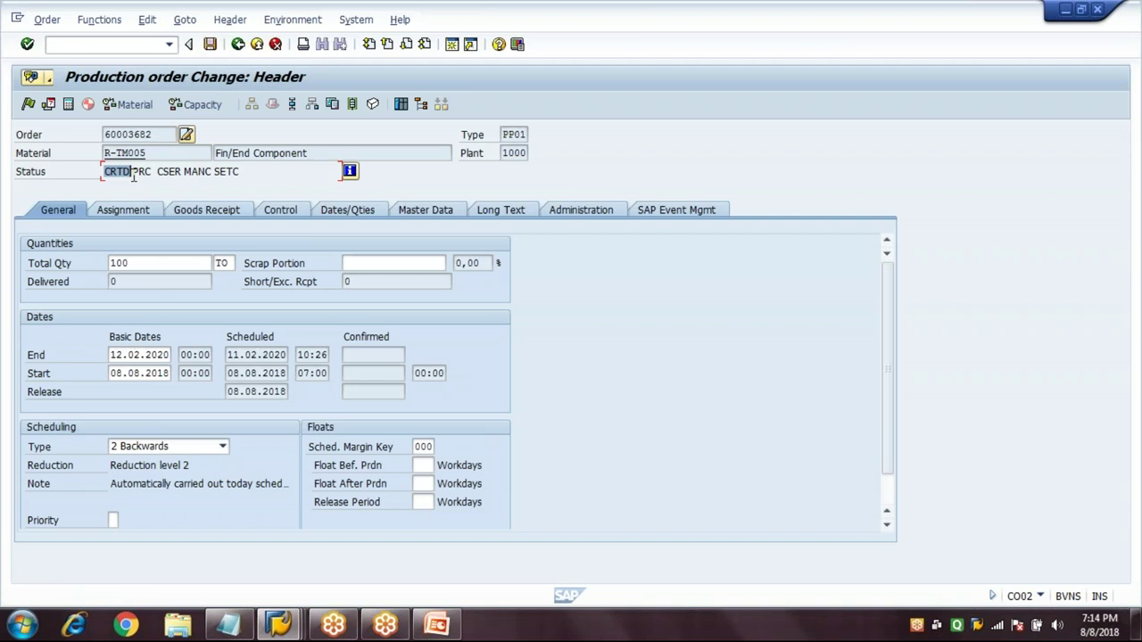
# Step: Release the production order, check its status, and save it despite the cost calculation errors
pyautogui.click(28, 105)
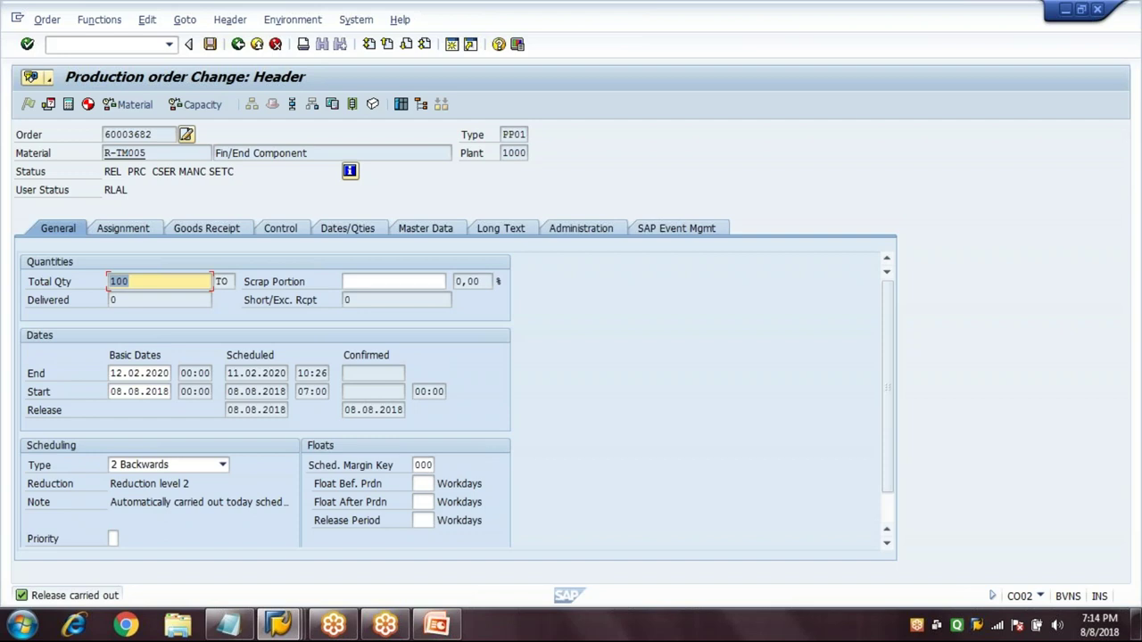
pyautogui.click(154, 286)
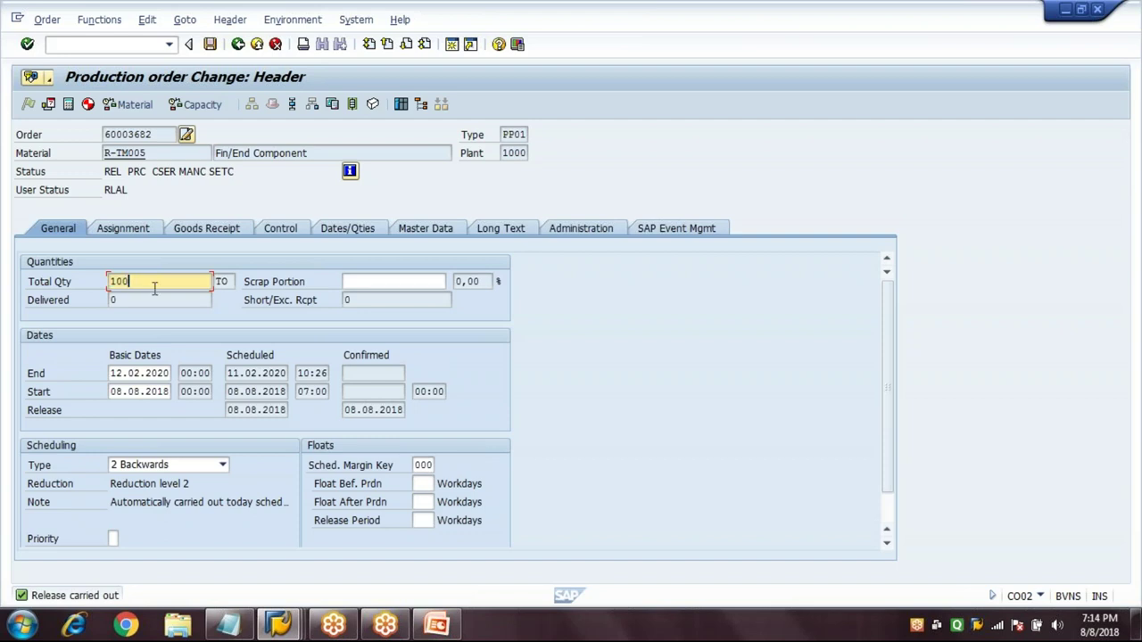
pyautogui.doubleClick(108, 171)
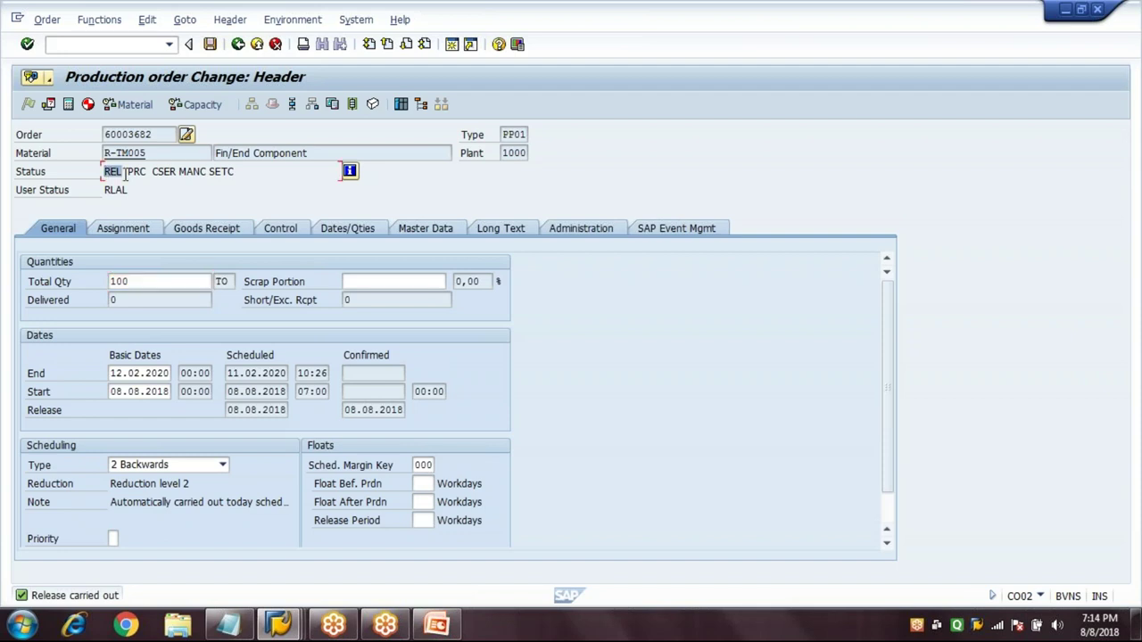
pyautogui.click(105, 172)
pyautogui.click(130, 173)
pyautogui.click(210, 44)
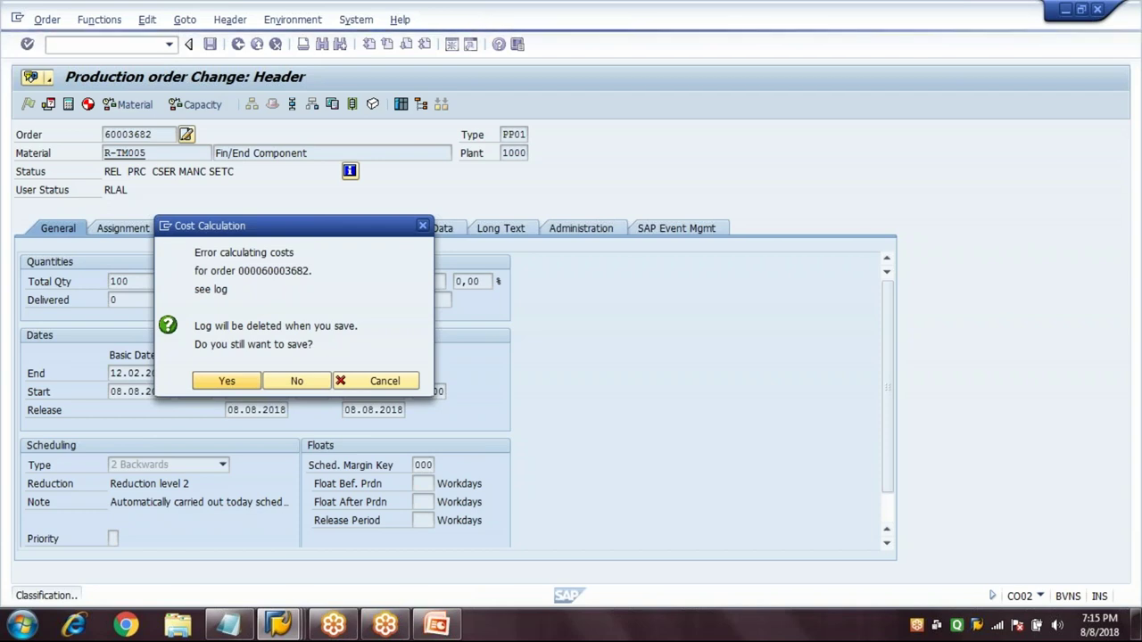
pyautogui.click(224, 382)
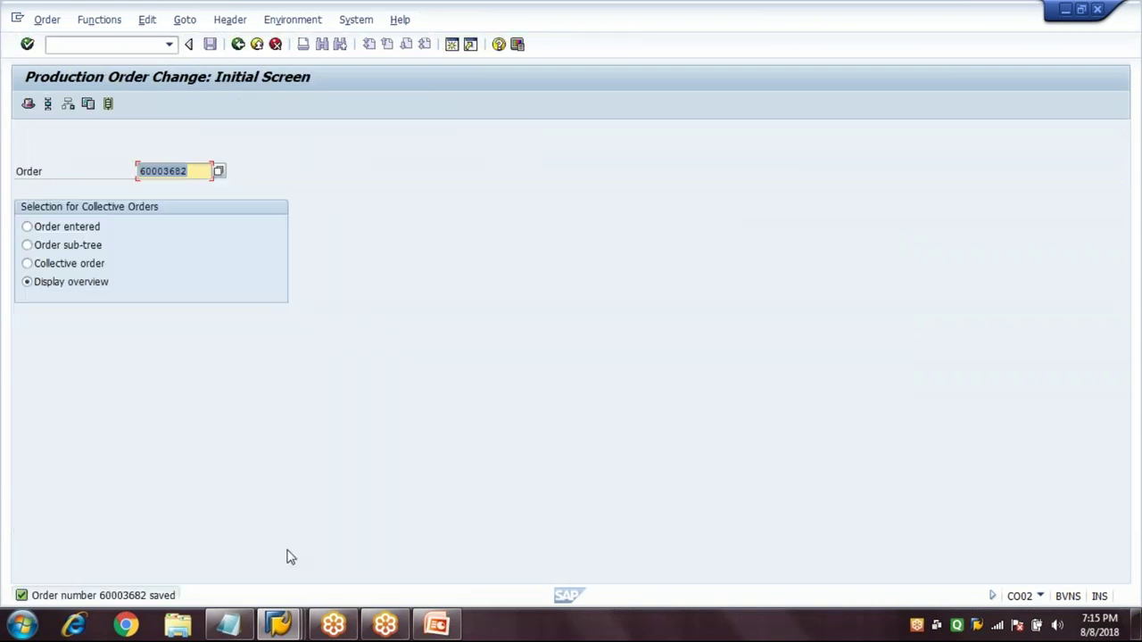
# Step: Switch to the Notepad notes and add the line "5.GI wref to Production Order -" below the release line
pyautogui.hotkey('alt', 'Tab')
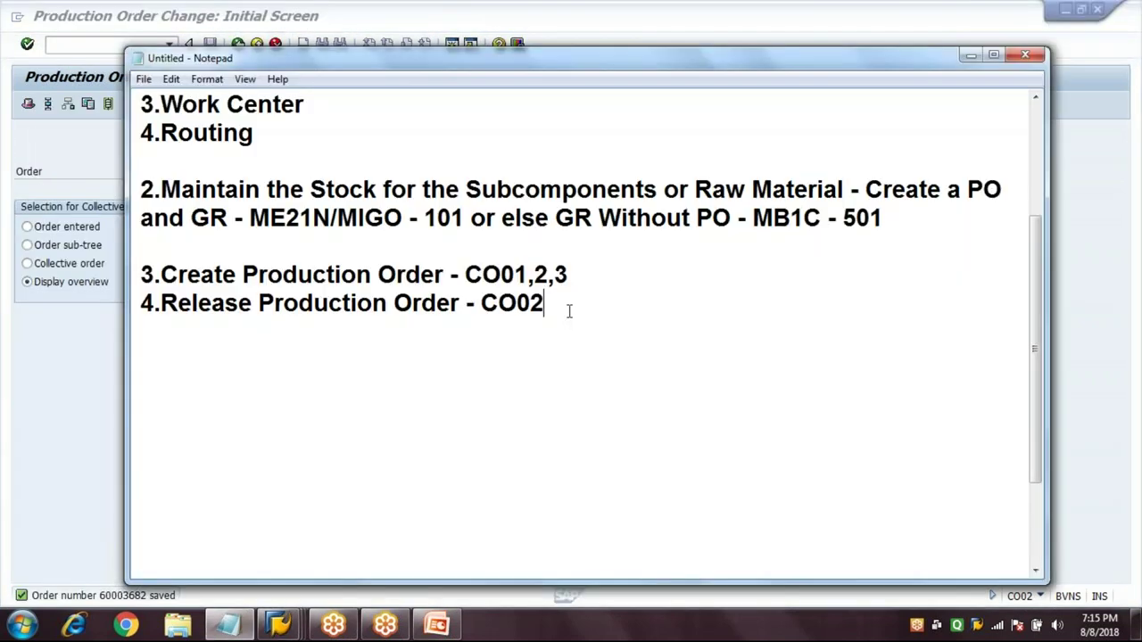
pyautogui.press('Return')
pyautogui.write('5.GI')
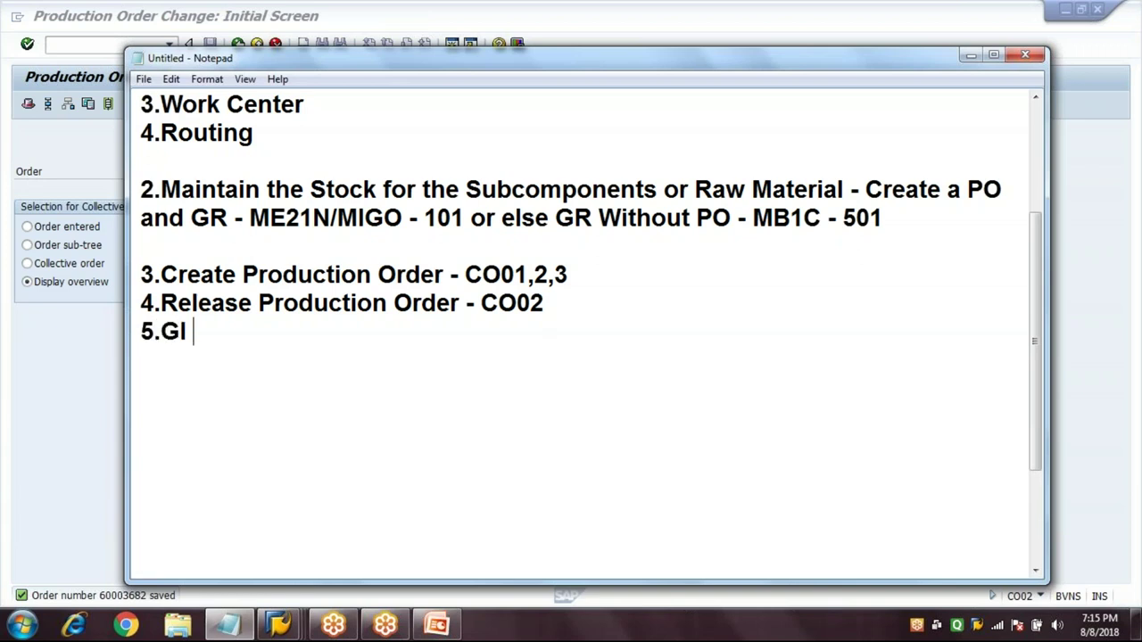
pyautogui.write(' wref to p')
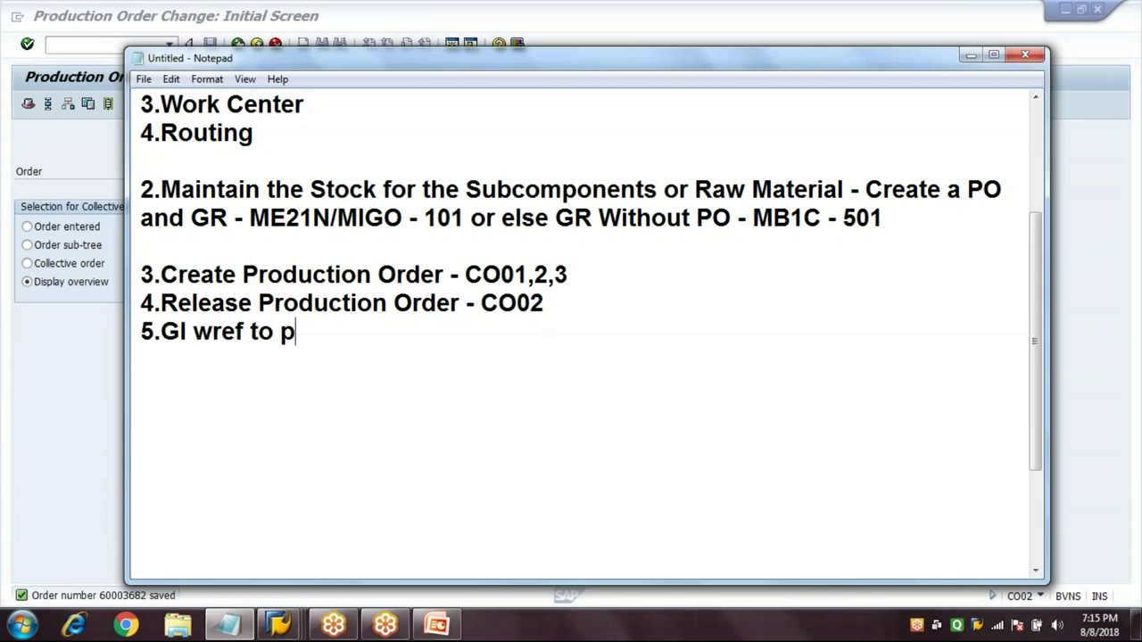
pyautogui.press('BackSpace')
pyautogui.write('Produ')
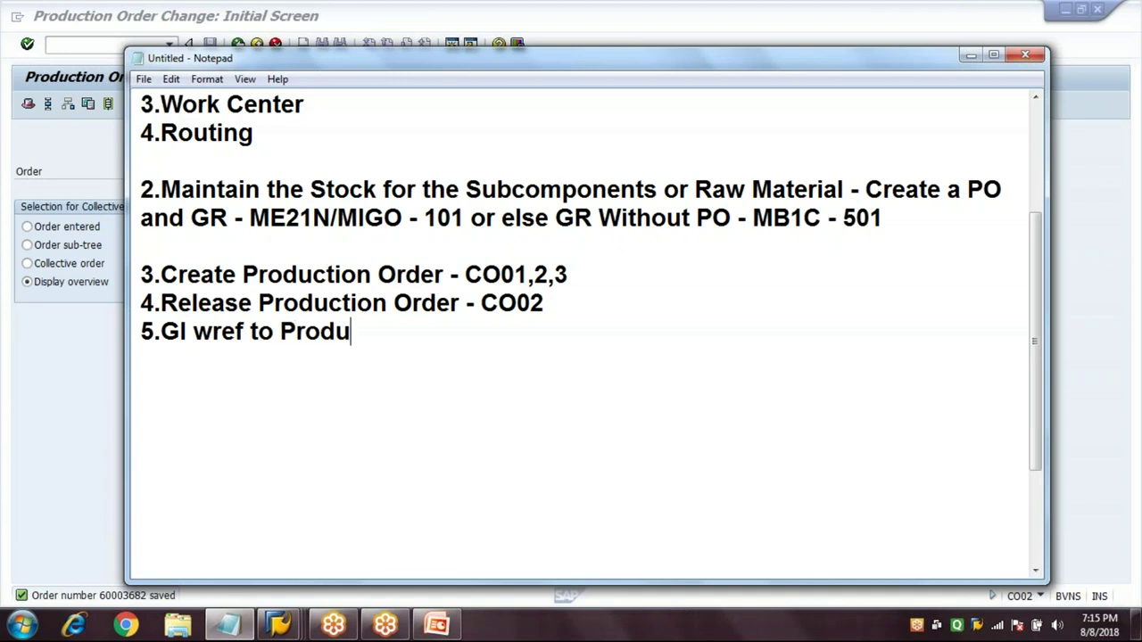
pyautogui.write('ction O')
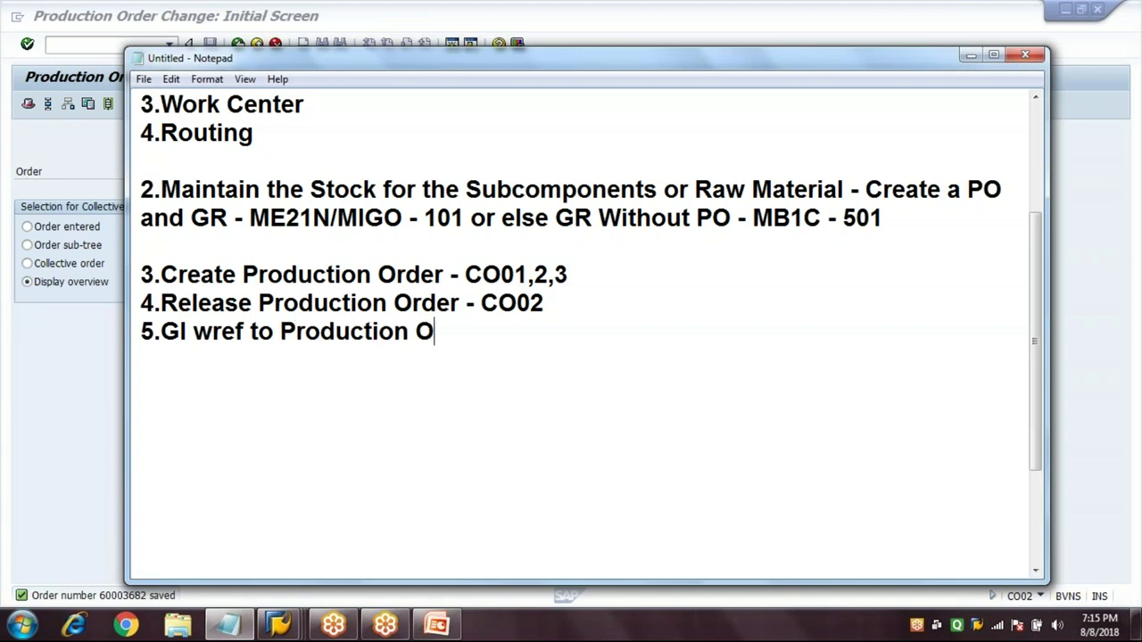
pyautogui.write('rder -')
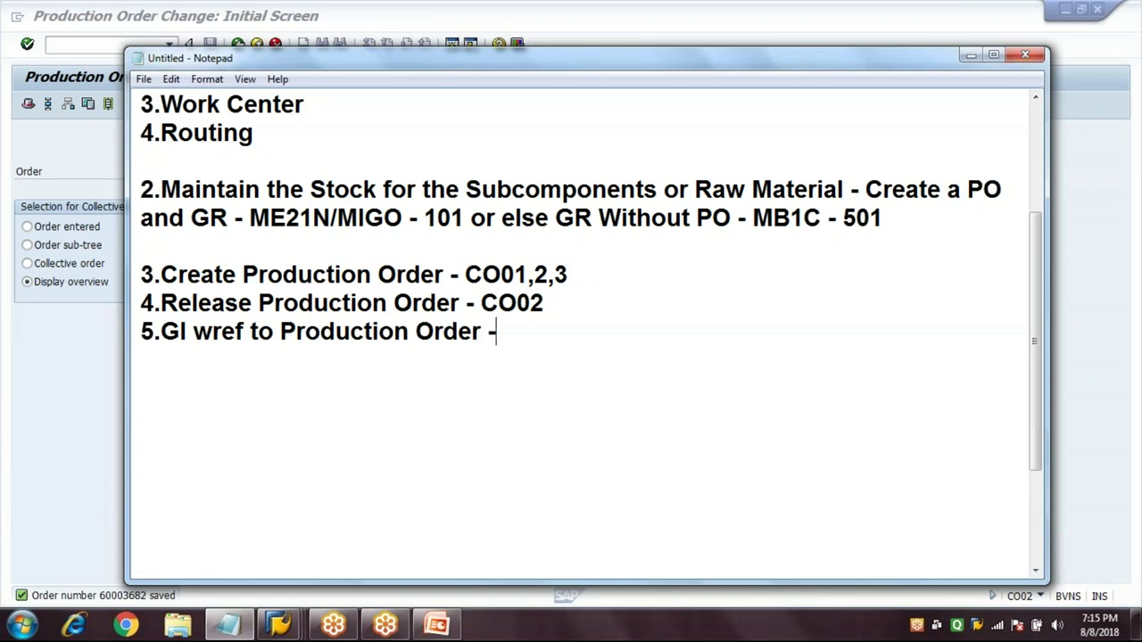
# Step: Reword note 5 to read "5.GI wref for Production Order - MB1A/261" and start a new line below it
pyautogui.press('BackSpace')
pyautogui.press('BackSpace')
pyautogui.press('BackSpace')
pyautogui.write('/')
pyautogui.press('BackSpace')
pyautogui.press('BackSpace')
pyautogui.press('BackSpace')
pyautogui.write('ER')
pyautogui.press('BackSpace')
pyautogui.press('BackSpace')
pyautogui.press('BackSpace')
pyautogui.write('er')
pyautogui.press('BackSpace')
pyautogui.press('BackSpace')
pyautogui.write('g')
pyautogui.press('BackSpace')
pyautogui.write('der')
pyautogui.click(256, 332)
pyautogui.press('BackSpace')
pyautogui.write('f')
pyautogui.press('Right')
pyautogui.write('r')
pyautogui.press('End')
pyautogui.write('- MB1A')
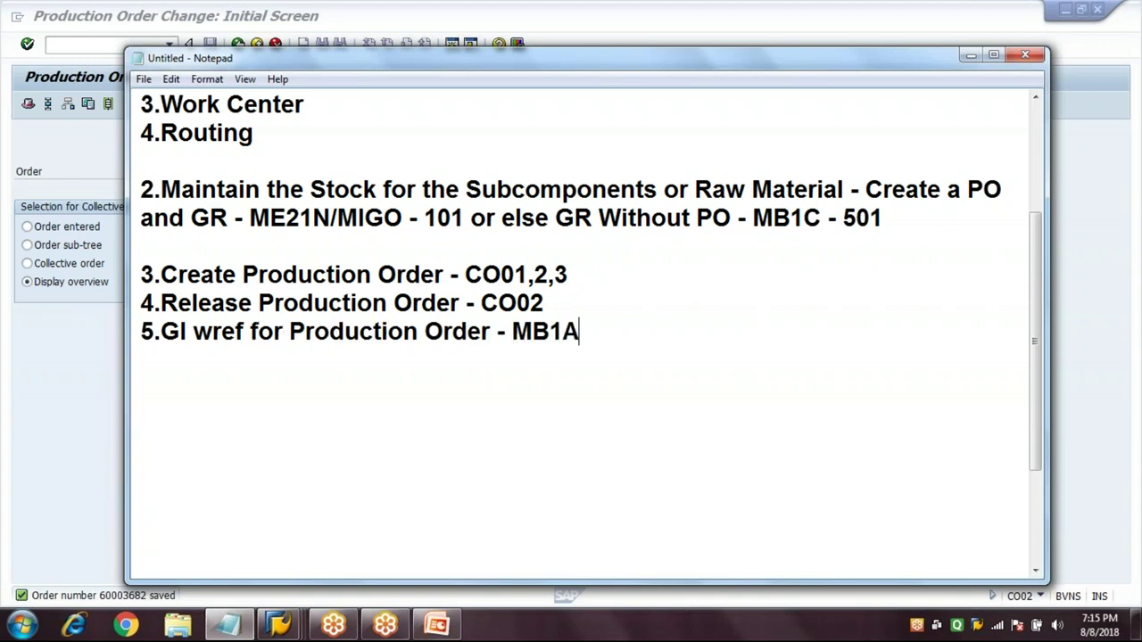
pyautogui.write(' /')
pyautogui.press('BackSpace')
pyautogui.press('BackSpace')
pyautogui.write('/261')
pyautogui.press('Return')
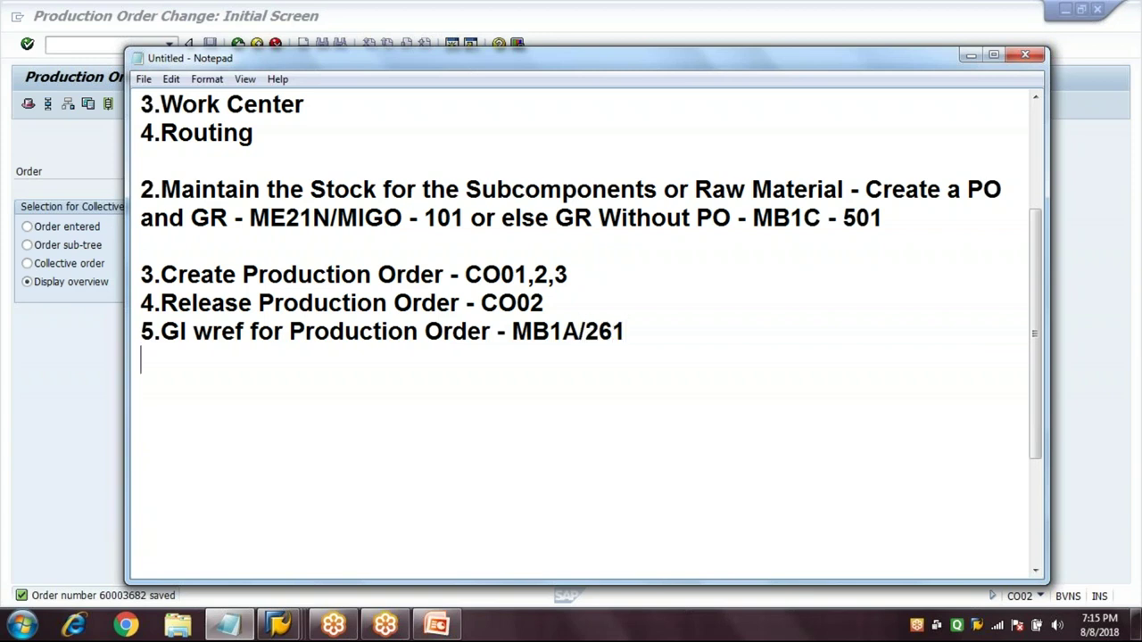
# Step: Reopen the released order in SAP and copy the reservation number from its assignment data
pyautogui.click(103, 293)
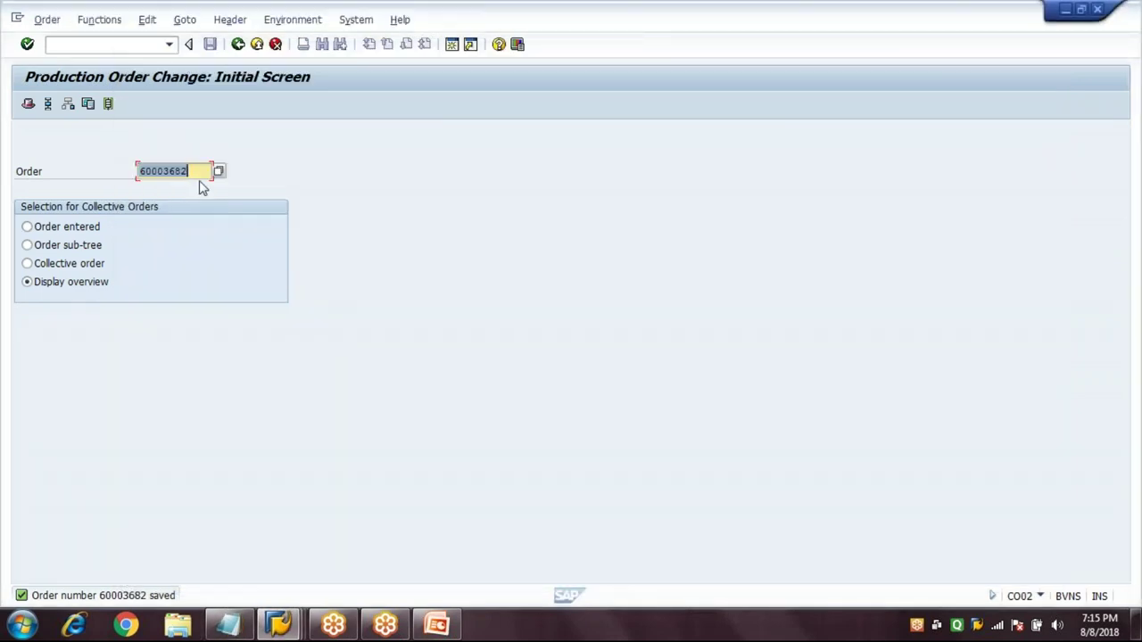
pyautogui.press('Return')
pyautogui.click(124, 229)
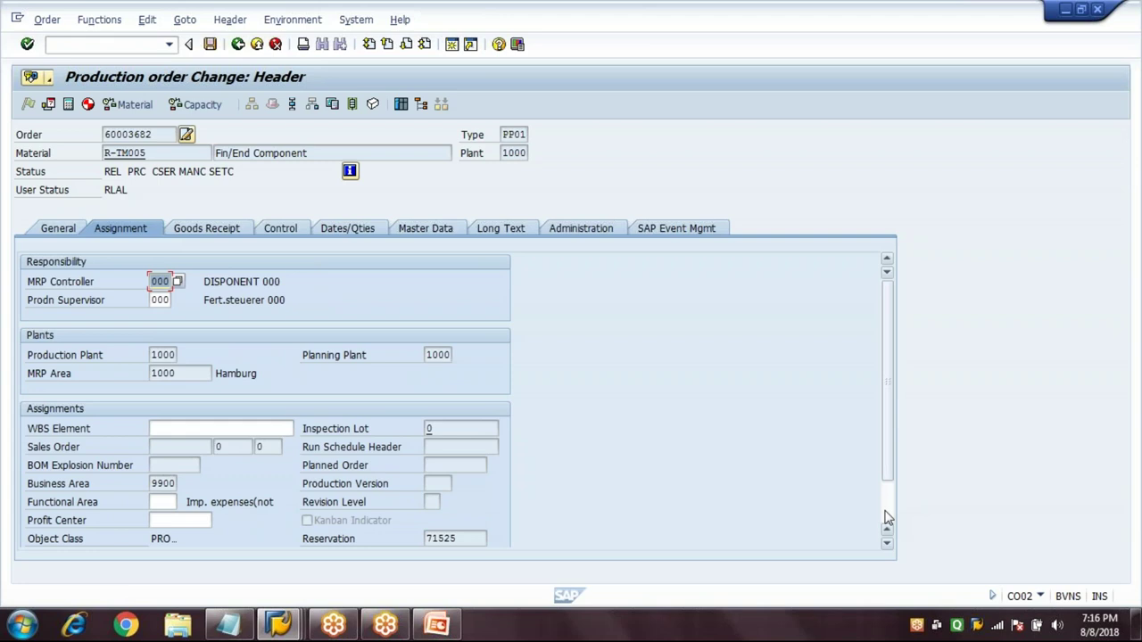
pyautogui.scroll(-3, 888, 517)
pyautogui.doubleClick(442, 484)
pyautogui.hotkey('ctrl', 'c')
# Step: Start a goods issue with transaction MB1A and set the movement type to 261
pyautogui.click(136, 45)
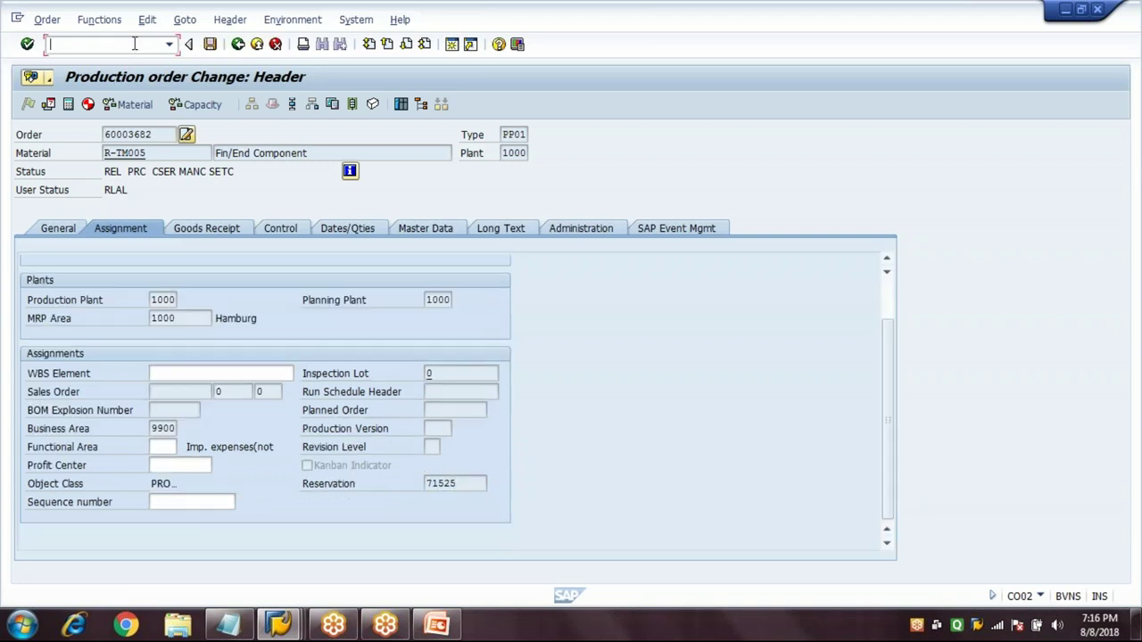
pyautogui.write('/NMB1A')
pyautogui.press('Return')
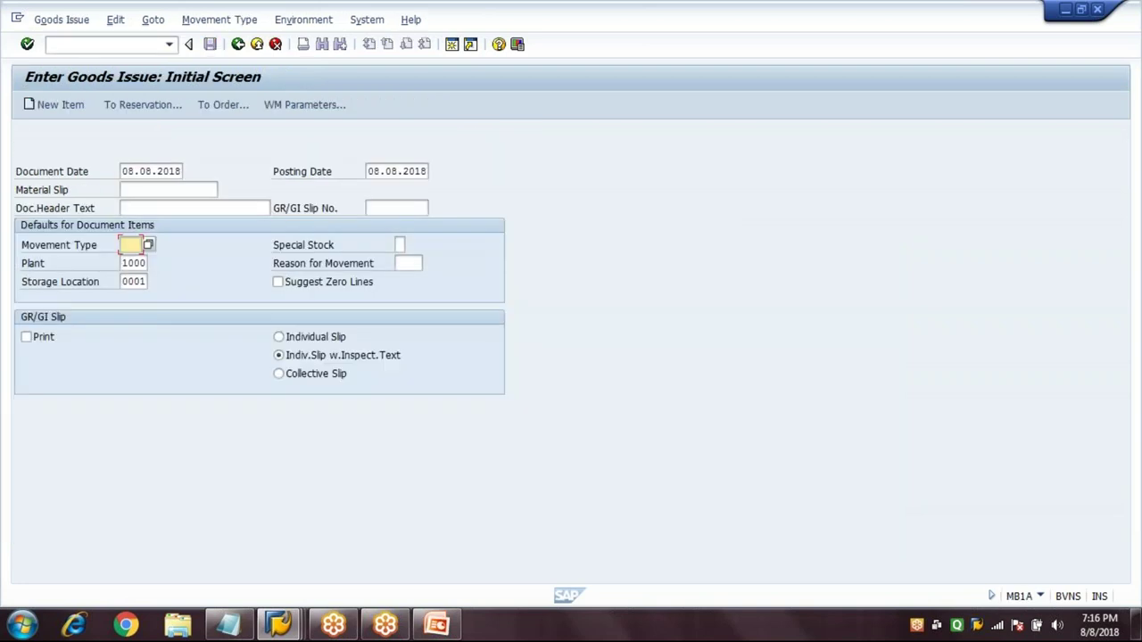
pyautogui.write('261')
pyautogui.press('Tab')
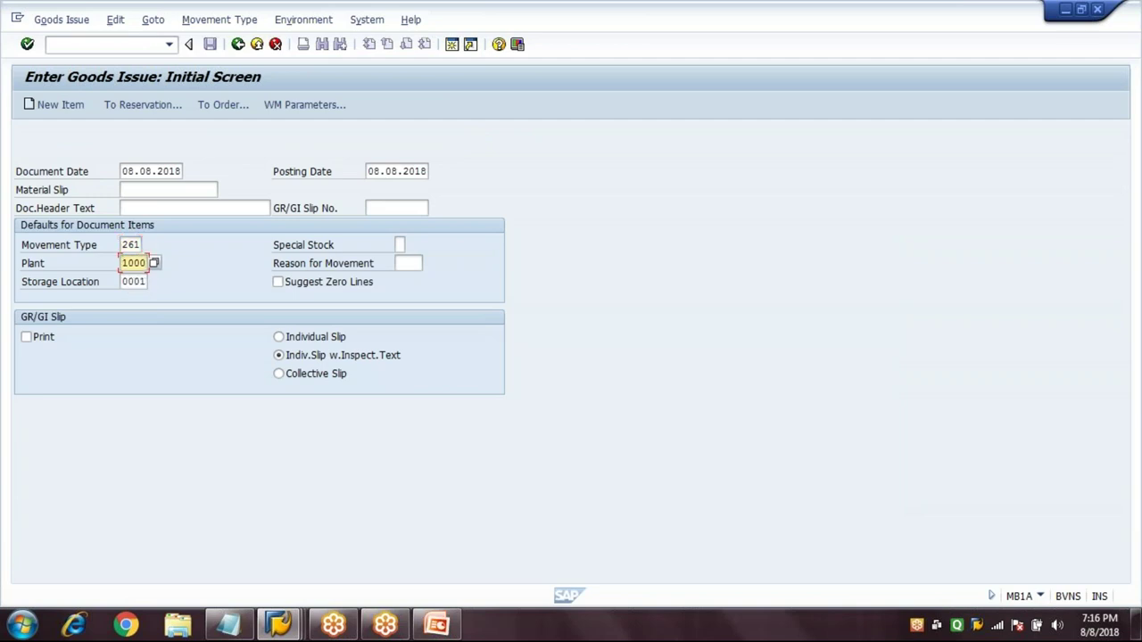
pyautogui.press('Tab')
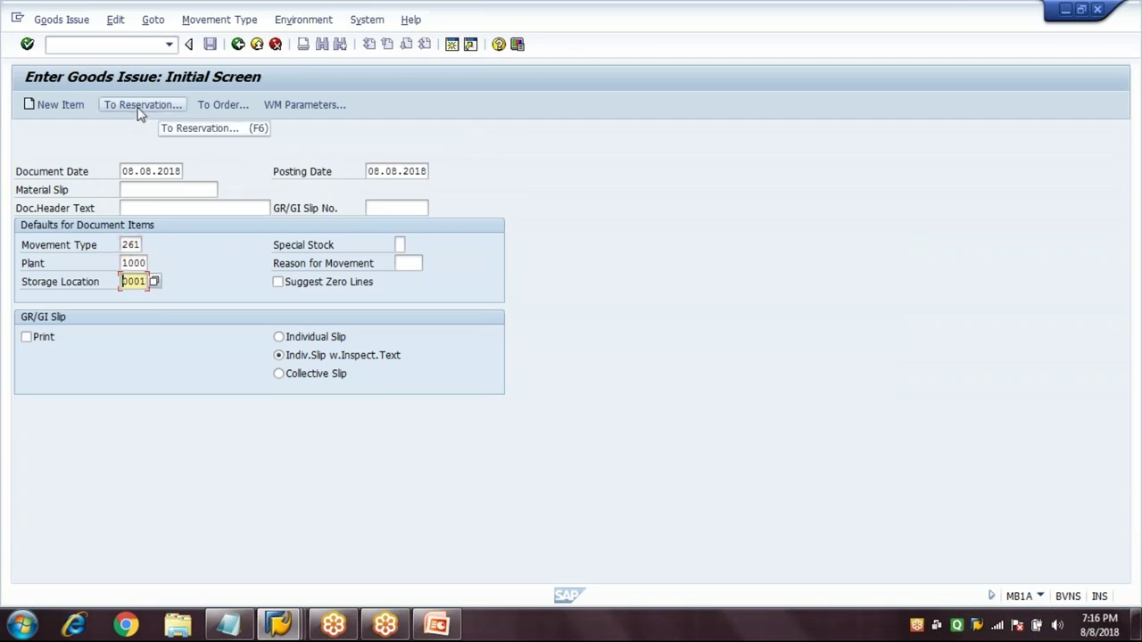
# Step: Reference the goods issue to the copied reservation number to bring in the order's component items
pyautogui.click(141, 109)
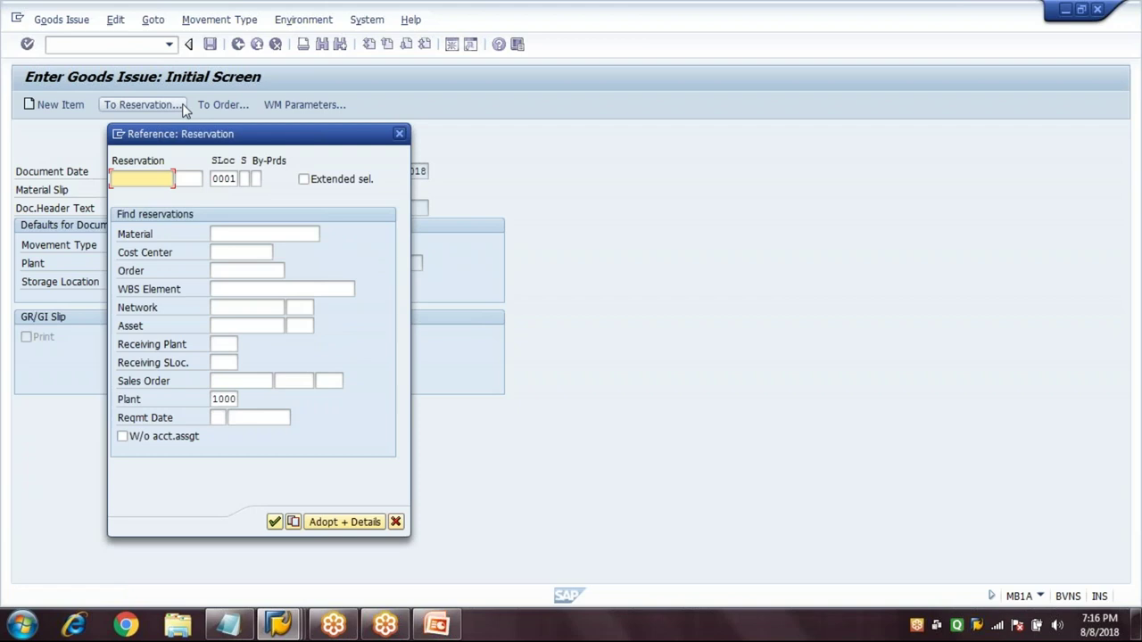
pyautogui.hotkey('ctrl', 'v')
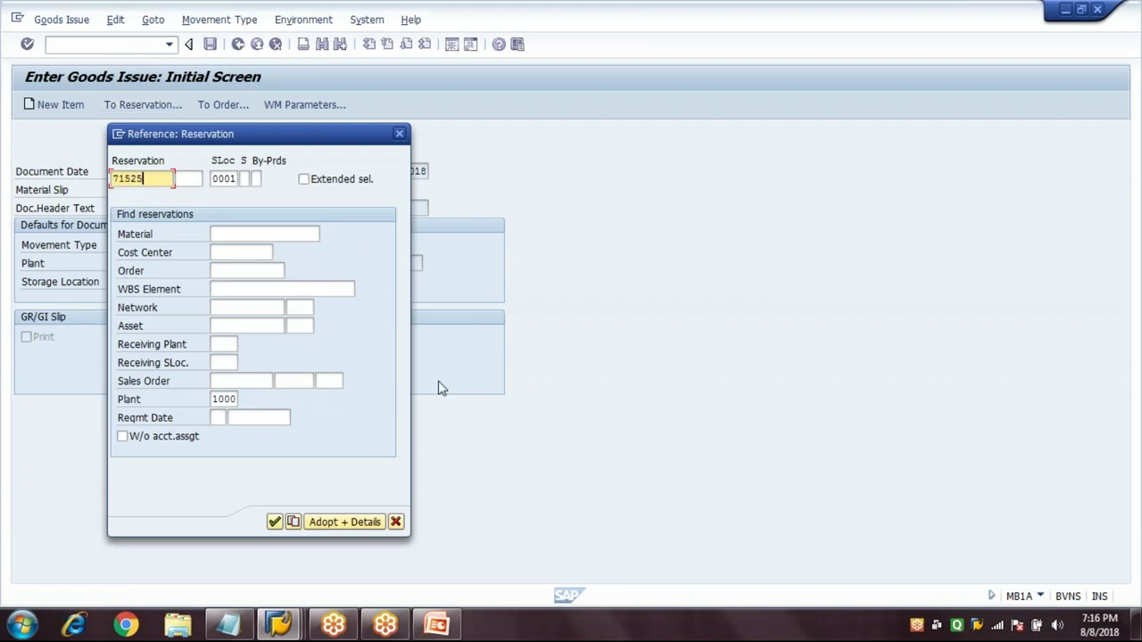
pyautogui.press('Return')
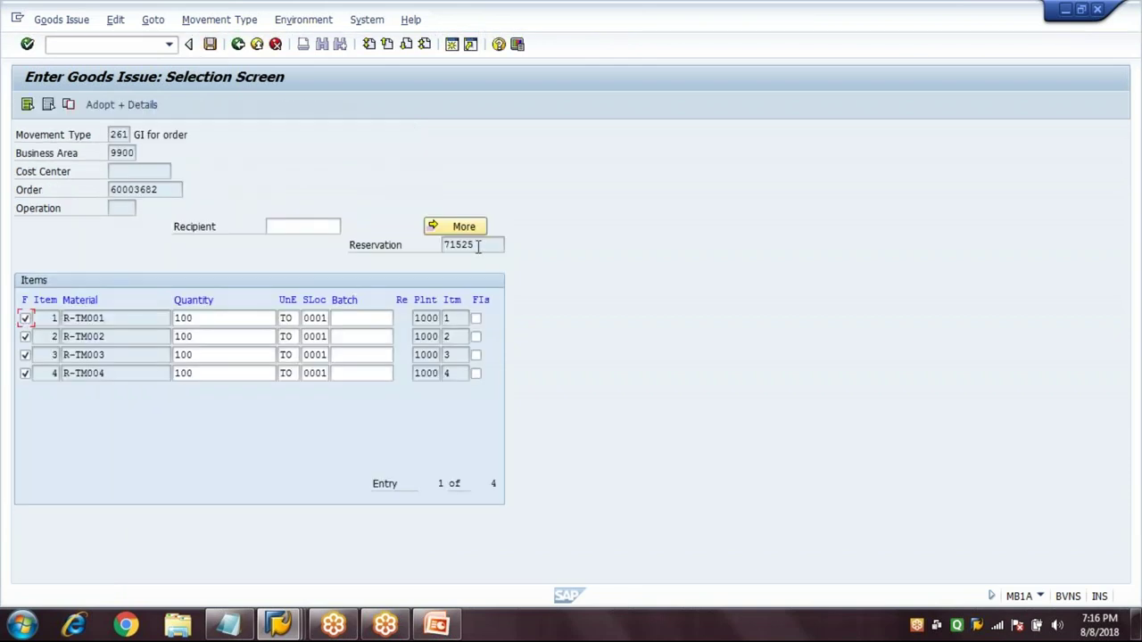
# Step: Check the quantities of the four component items and try to adopt them into the goods issue
pyautogui.click(245, 320)
pyautogui.press('Down')
pyautogui.press('Down')
pyautogui.press('Down')
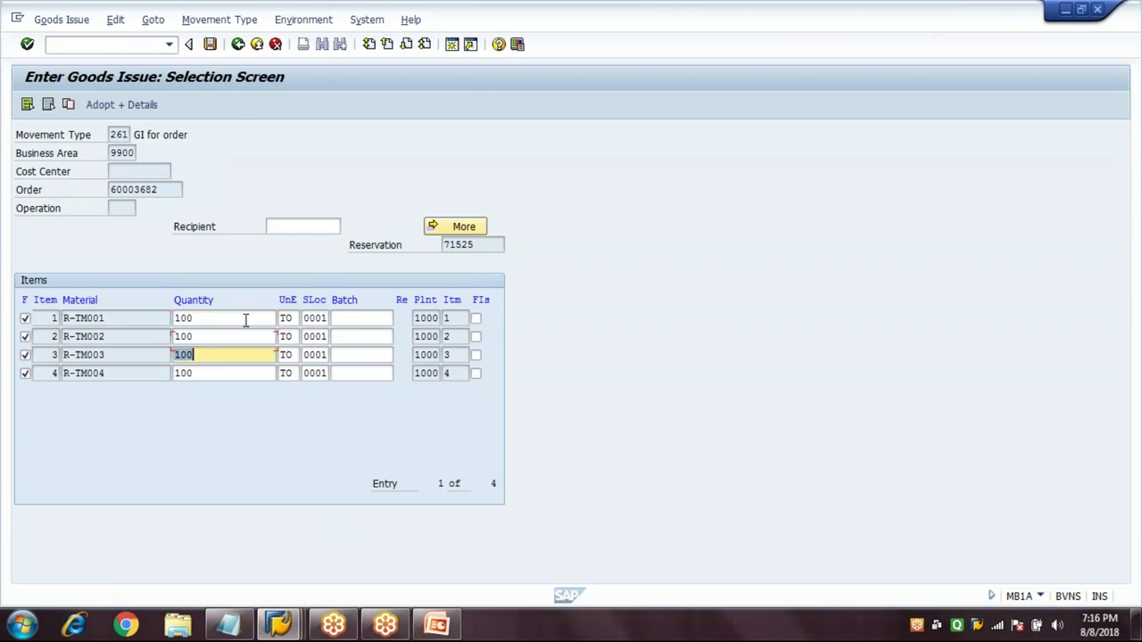
pyautogui.press('Up')
pyautogui.press('Up')
pyautogui.press('Up')
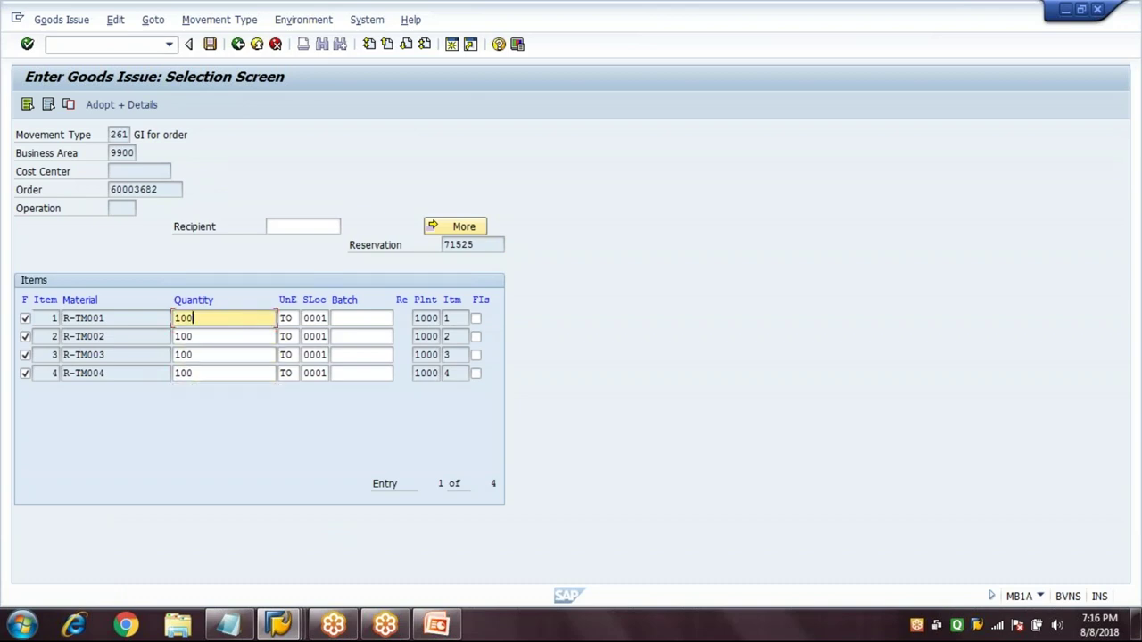
pyautogui.click(293, 630)
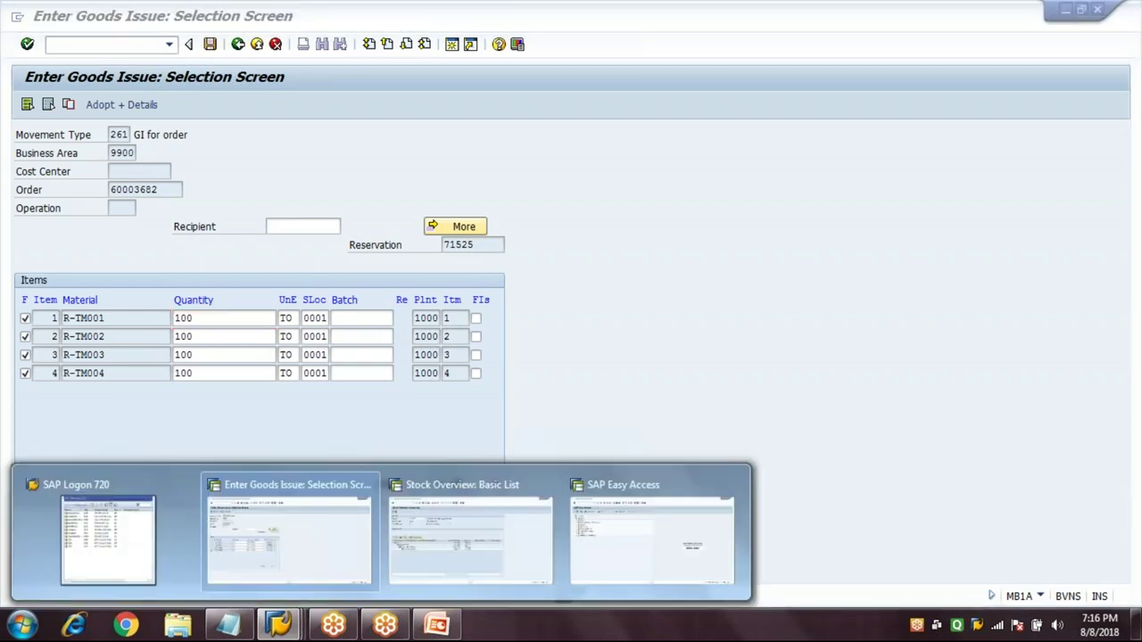
pyautogui.click(229, 188)
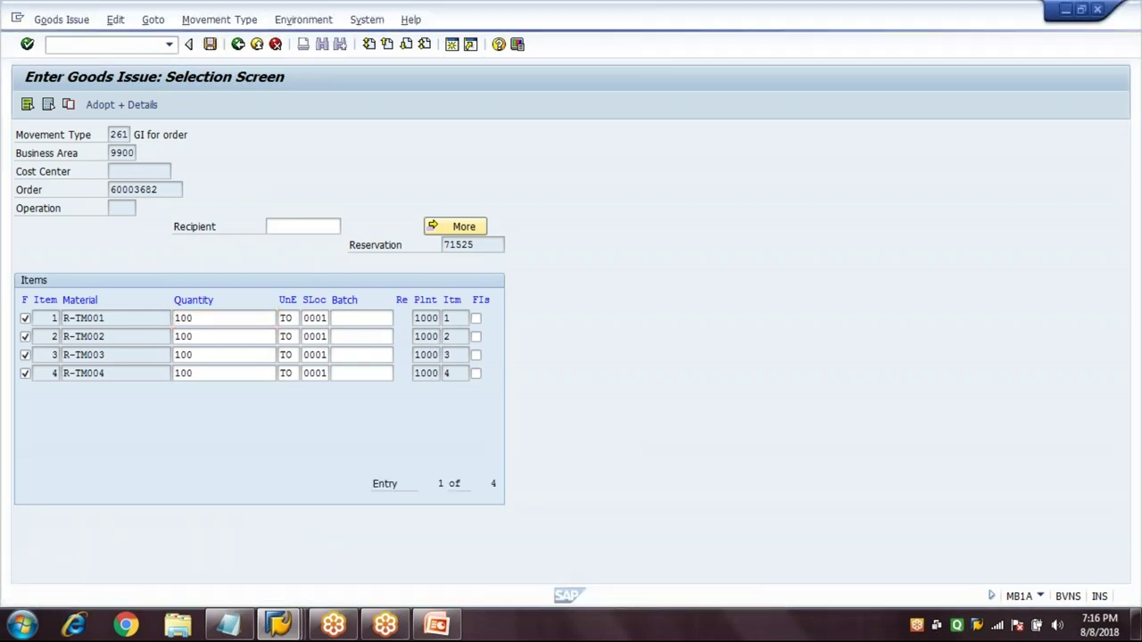
pyautogui.press('Return')
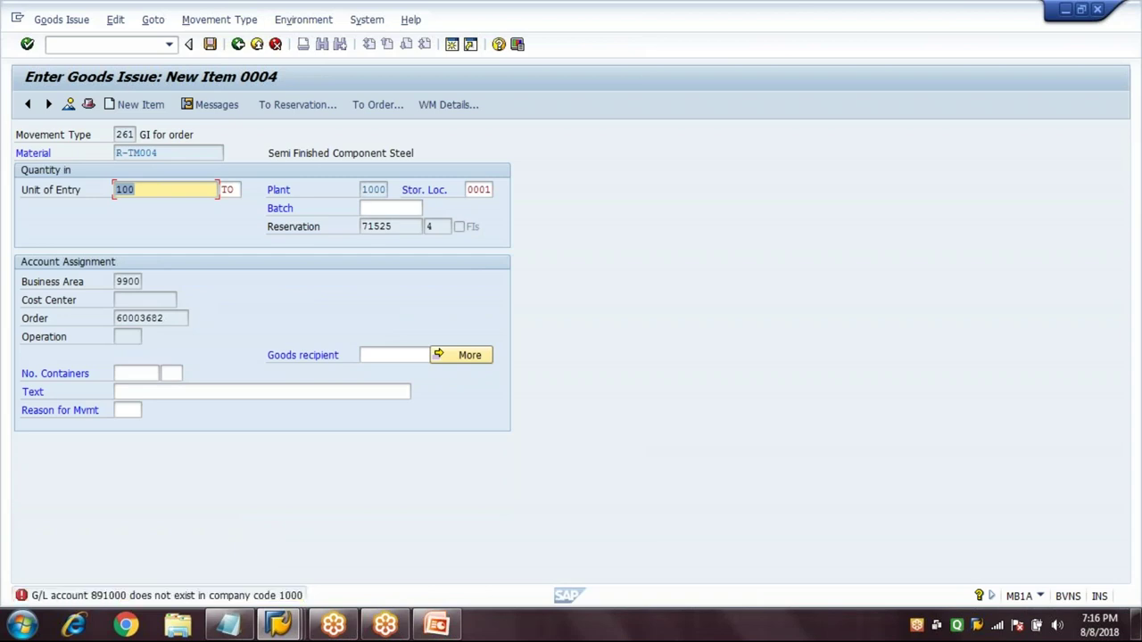
# Step: Open central G/L account maintenance with transaction FS00 and enter account 891000 for company code 1000
pyautogui.click(140, 50)
pyautogui.write('/NFS00')
pyautogui.press('Return')
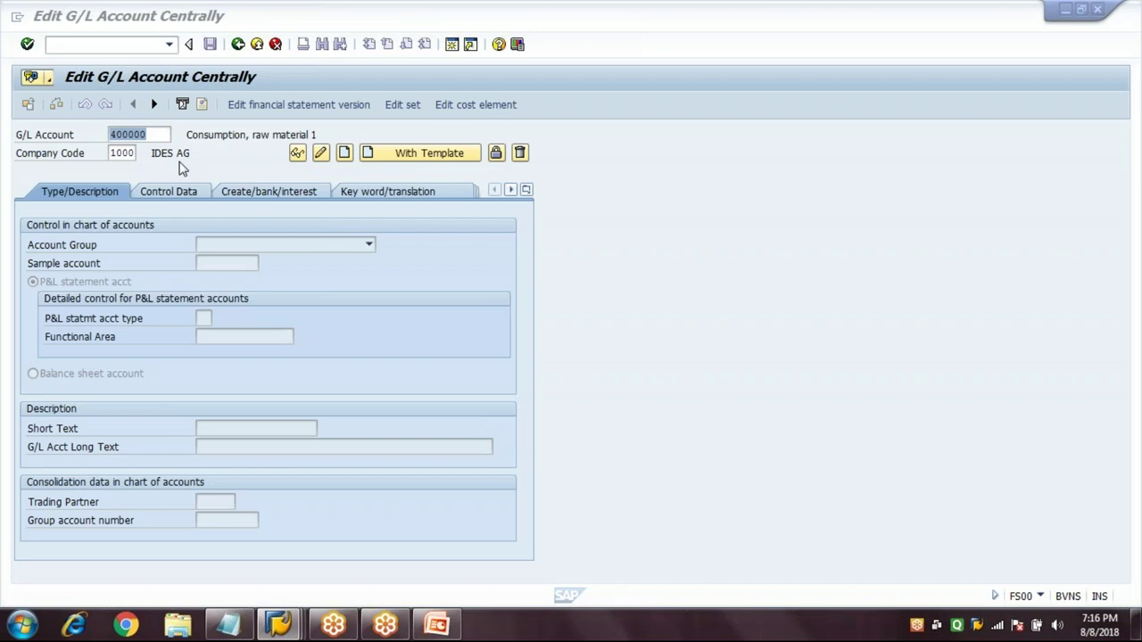
pyautogui.press('BackSpace')
pyautogui.press('BackSpace')
pyautogui.press('BackSpace')
pyautogui.press('BackSpace')
pyautogui.press('BackSpace')
pyautogui.press('BackSpace')
pyautogui.write('891000')
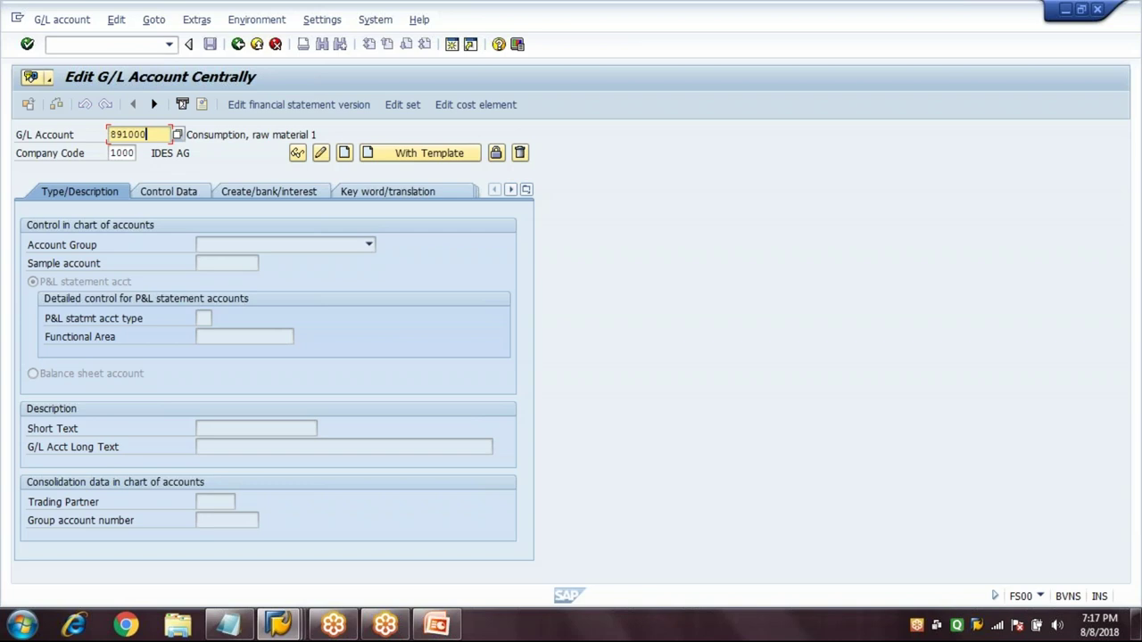
# Step: Try to open G/L account 891000 for editing in company code 1000, including its control data
pyautogui.click(321, 153)
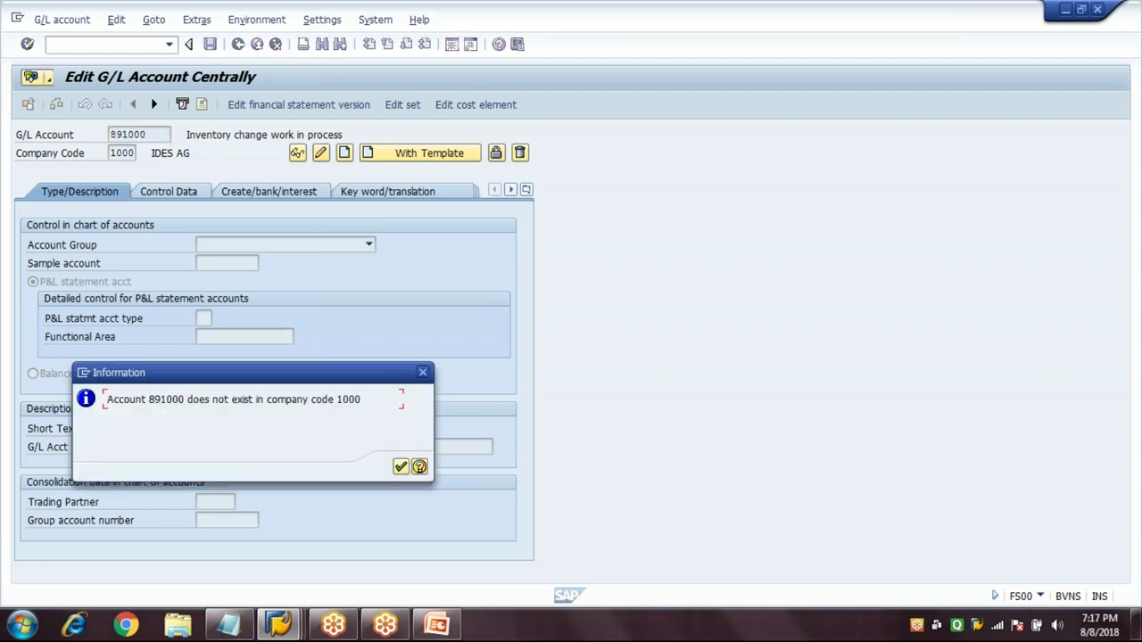
pyautogui.press('Return')
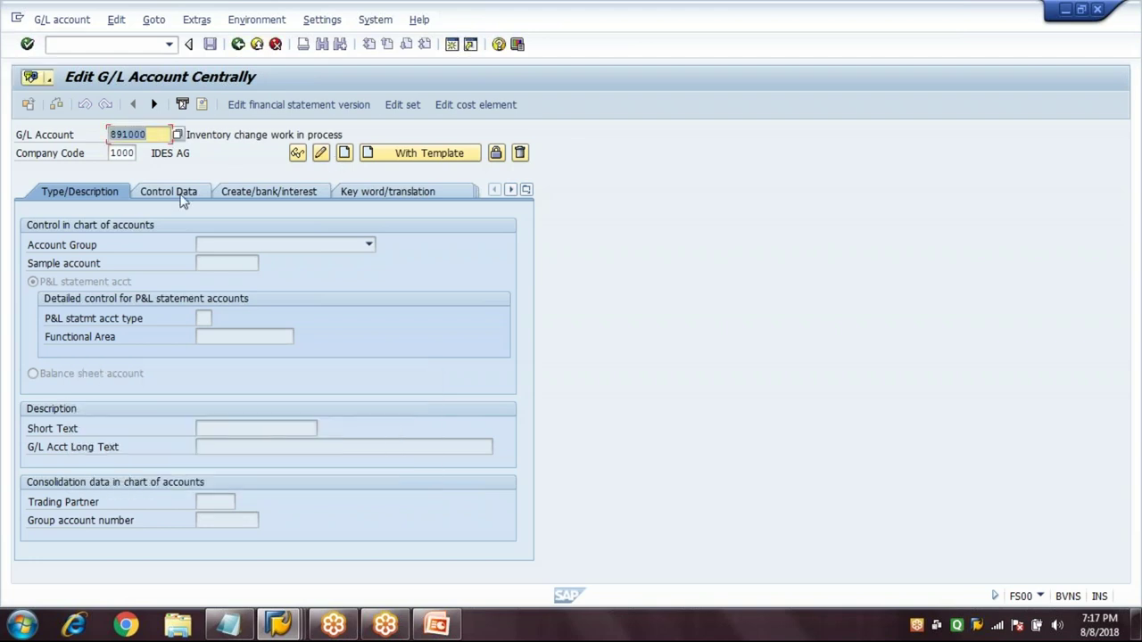
pyautogui.click(183, 192)
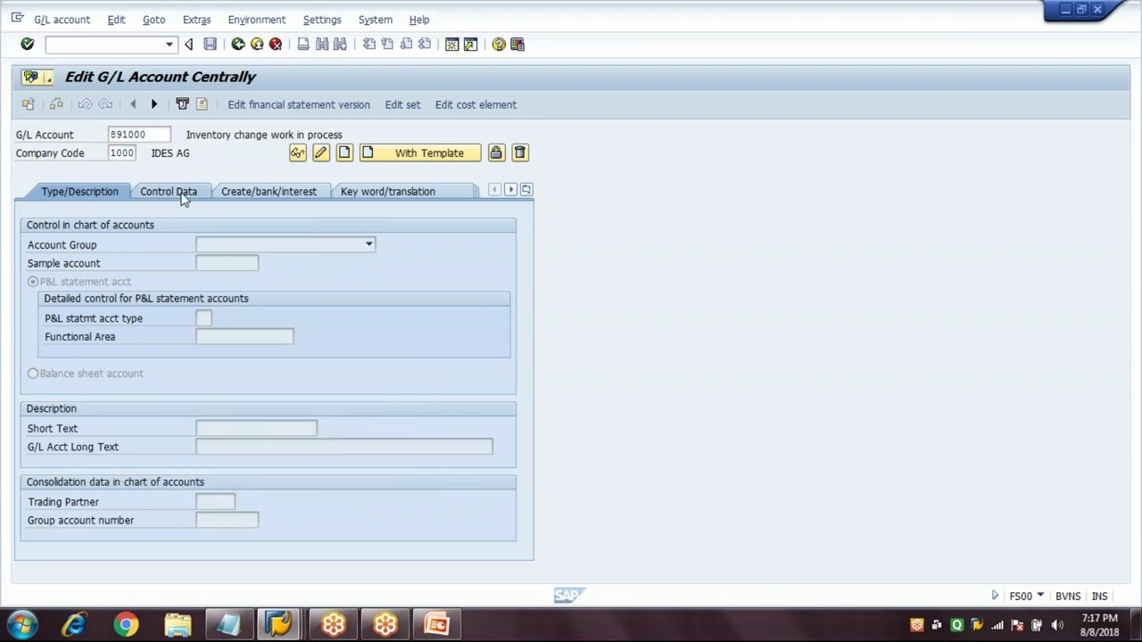
pyautogui.press('Return')
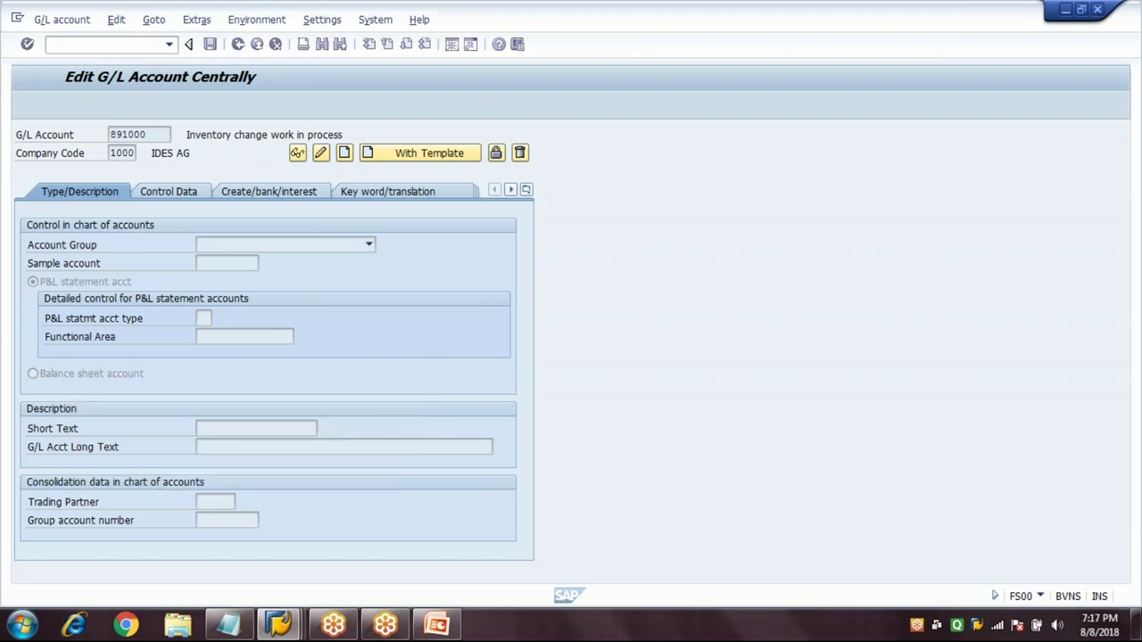
pyautogui.click(322, 154)
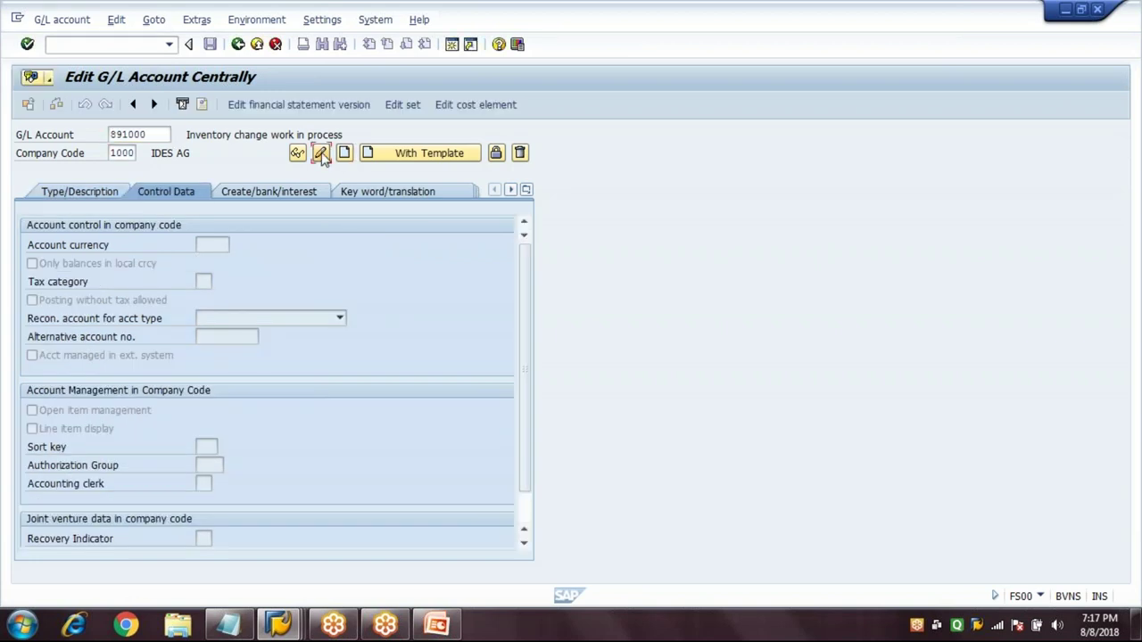
pyautogui.click(402, 467)
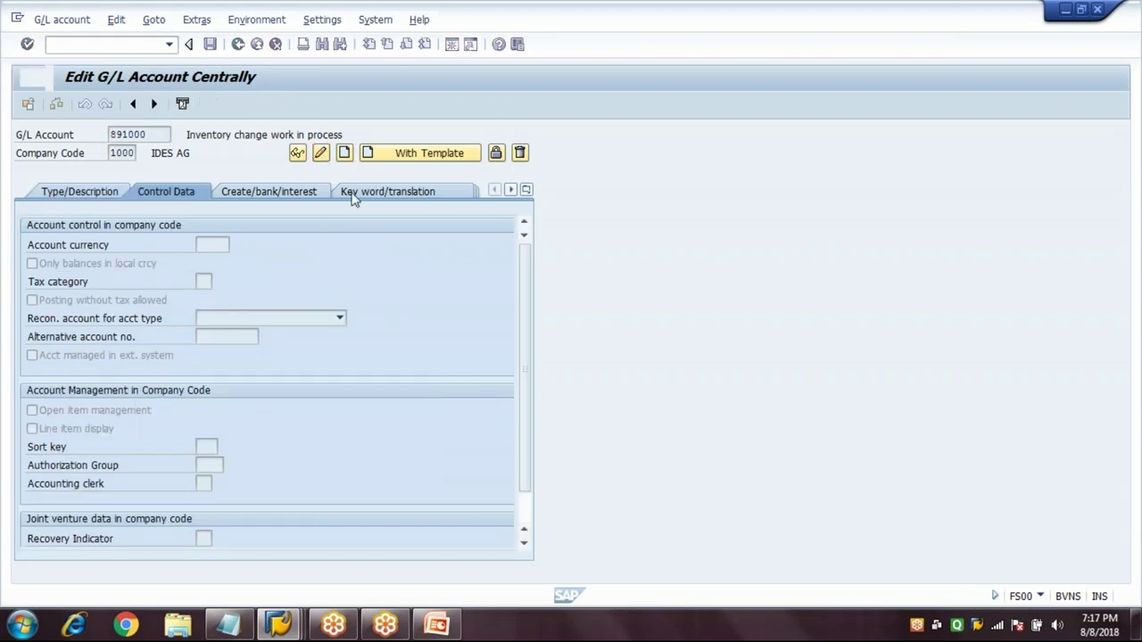
# Step: Create G/L account 891000 in company code 1000 with field status group G030 and posting restricted to automatic only
pyautogui.click(344, 153)
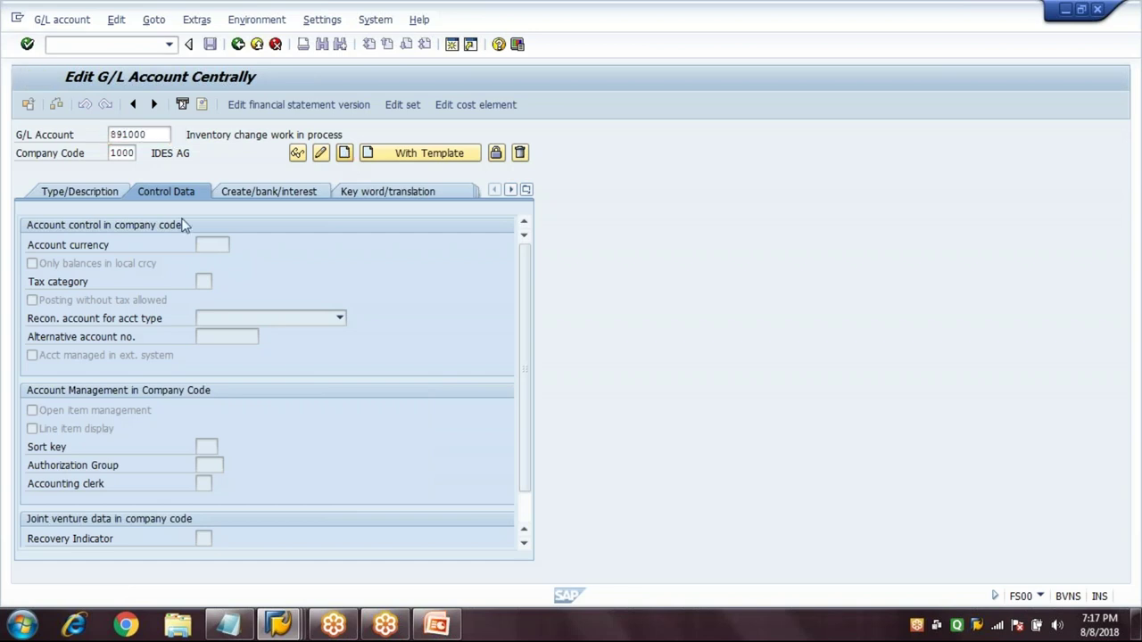
pyautogui.click(94, 197)
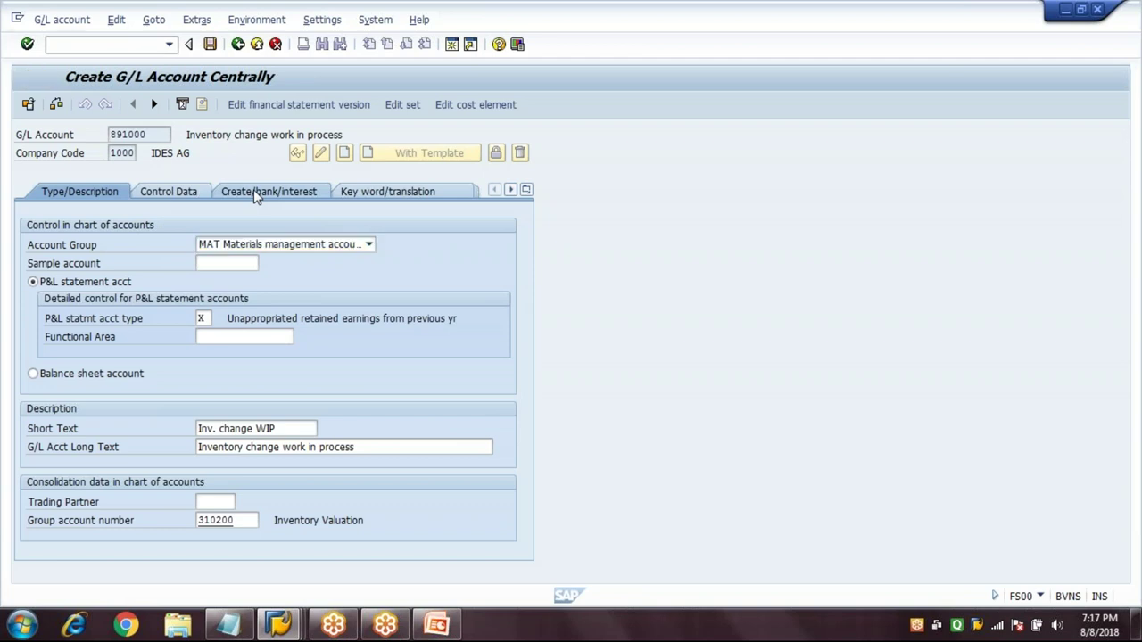
pyautogui.click(257, 193)
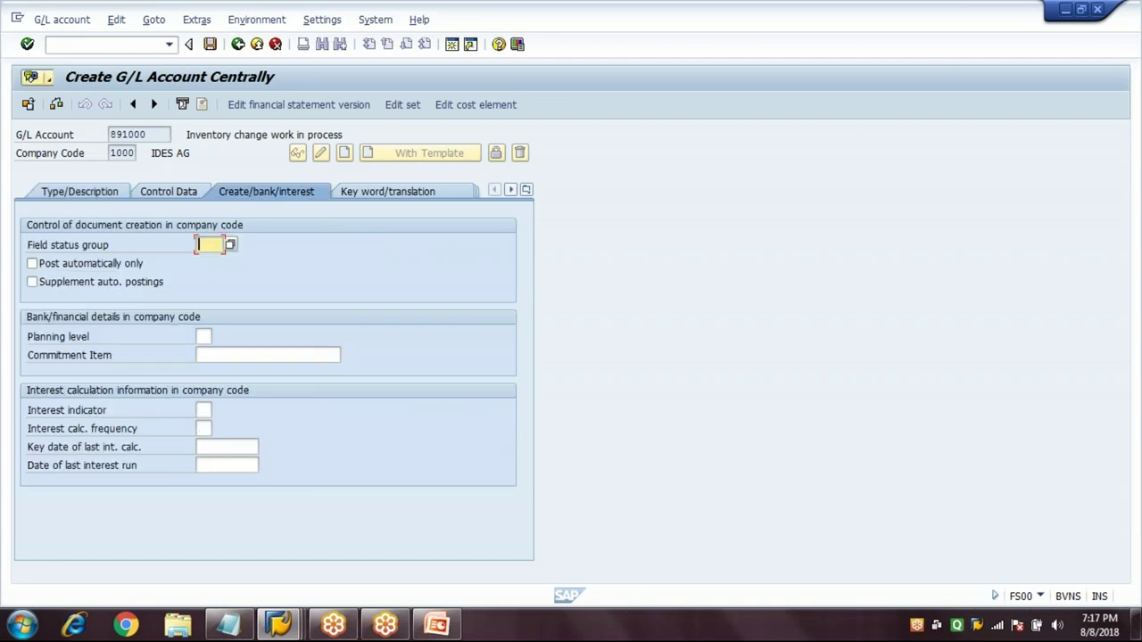
pyautogui.write('G030')
pyautogui.press('Return')
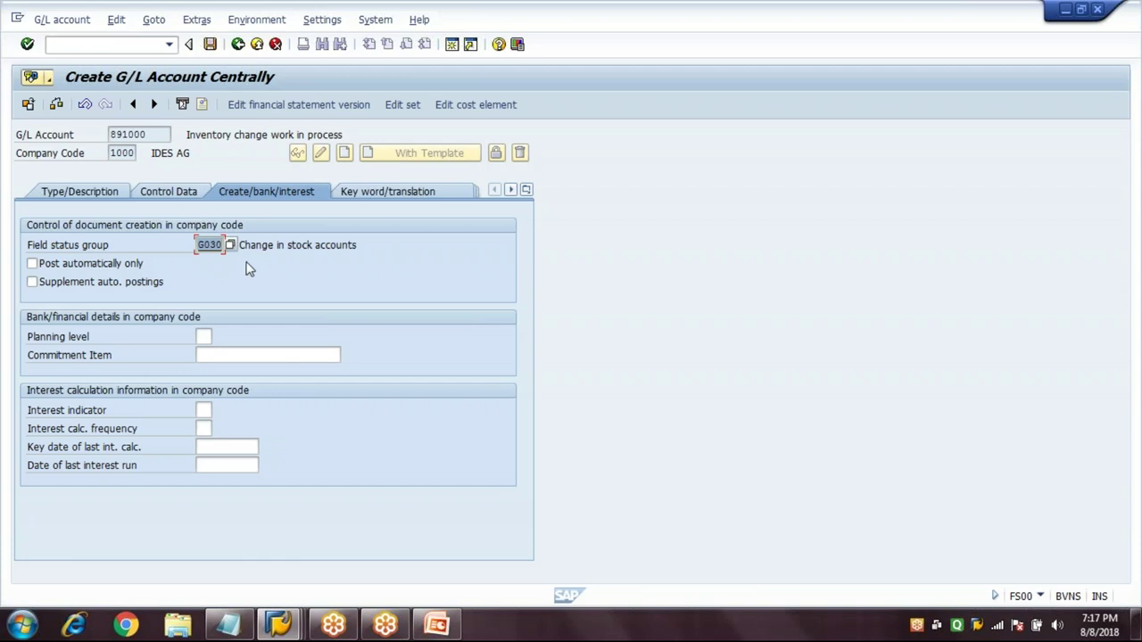
pyautogui.click(122, 268)
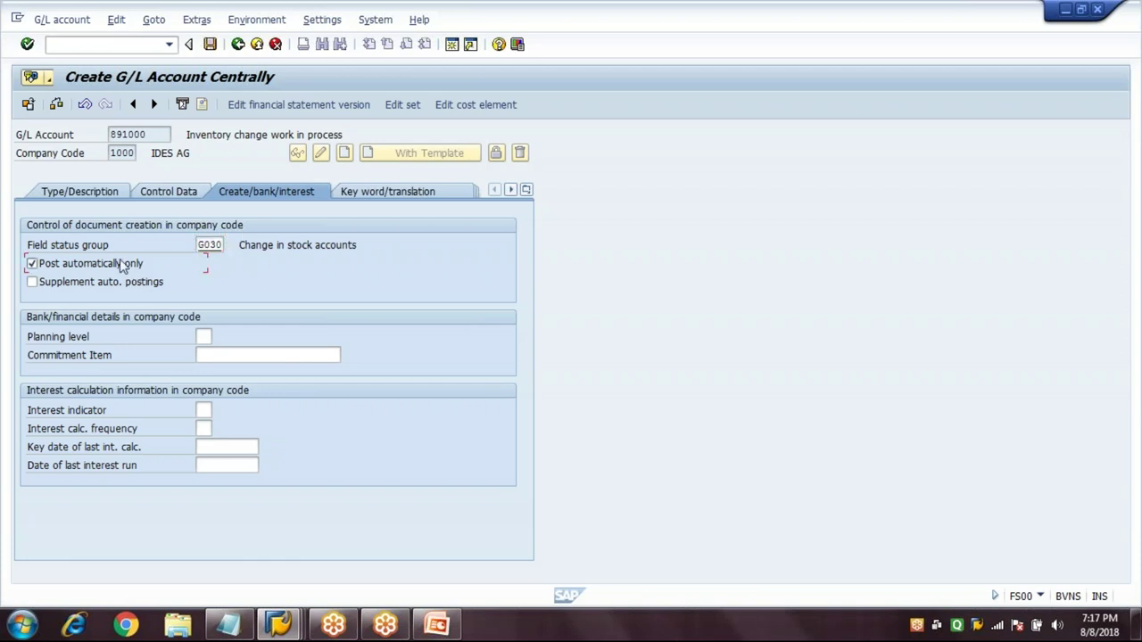
# Step: Allow posting without tax in the new account's control data, save the account and leave the transaction
pyautogui.click(157, 192)
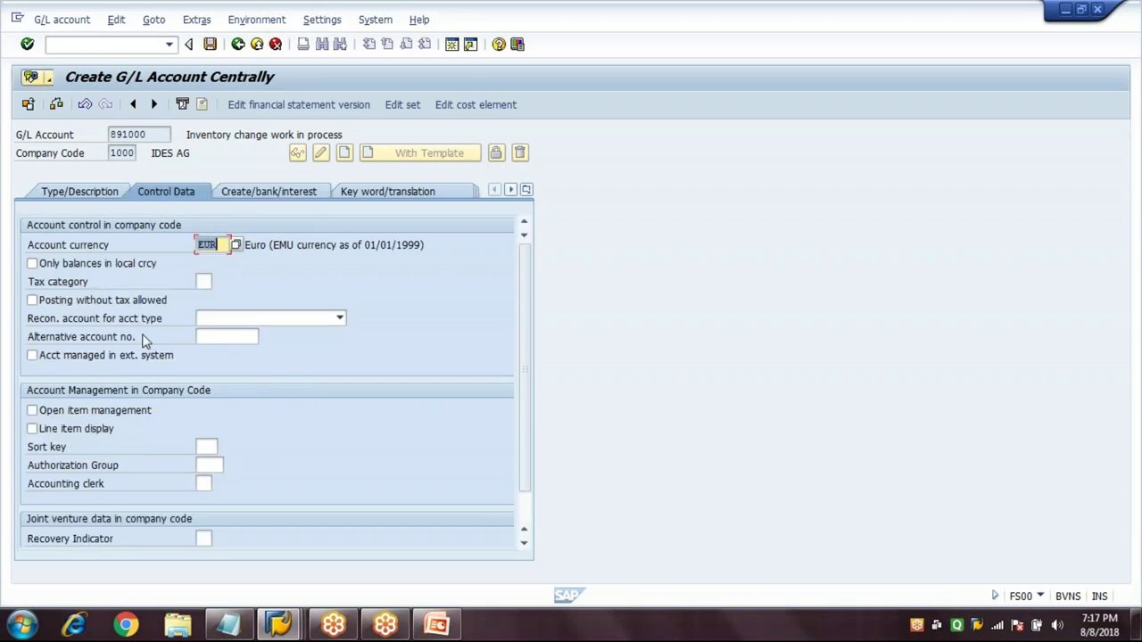
pyautogui.click(125, 301)
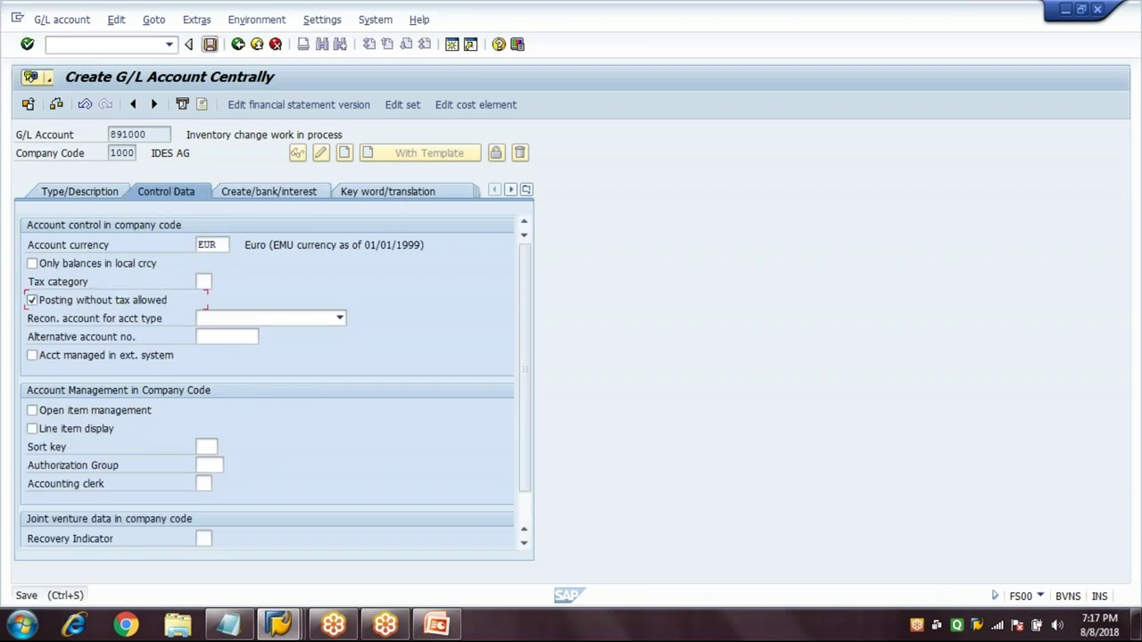
pyautogui.click(209, 43)
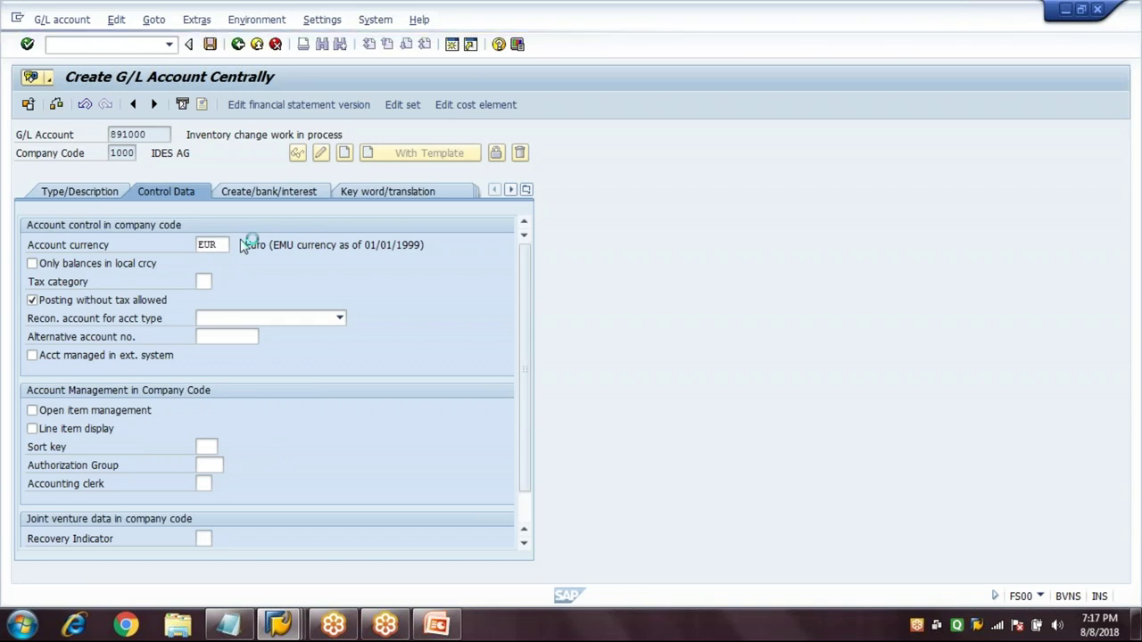
pyautogui.click(237, 47)
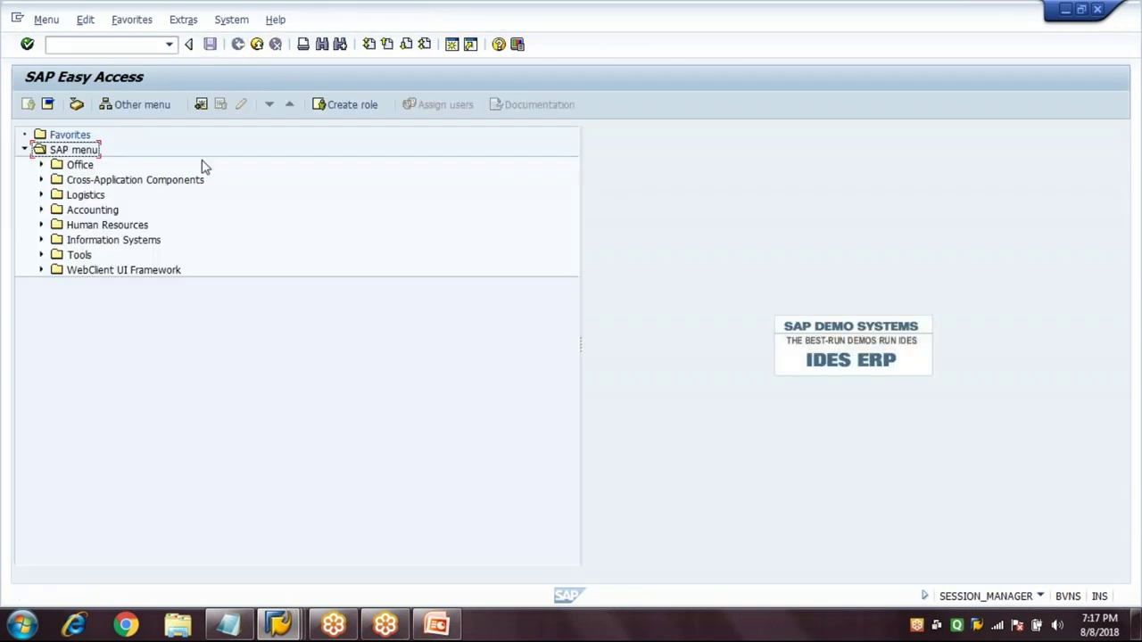
# Step: Restart the goods issue with MB1A, reference the order's reservation and try to adopt its component items
pyautogui.click(99, 44)
pyautogui.write('MB1A')
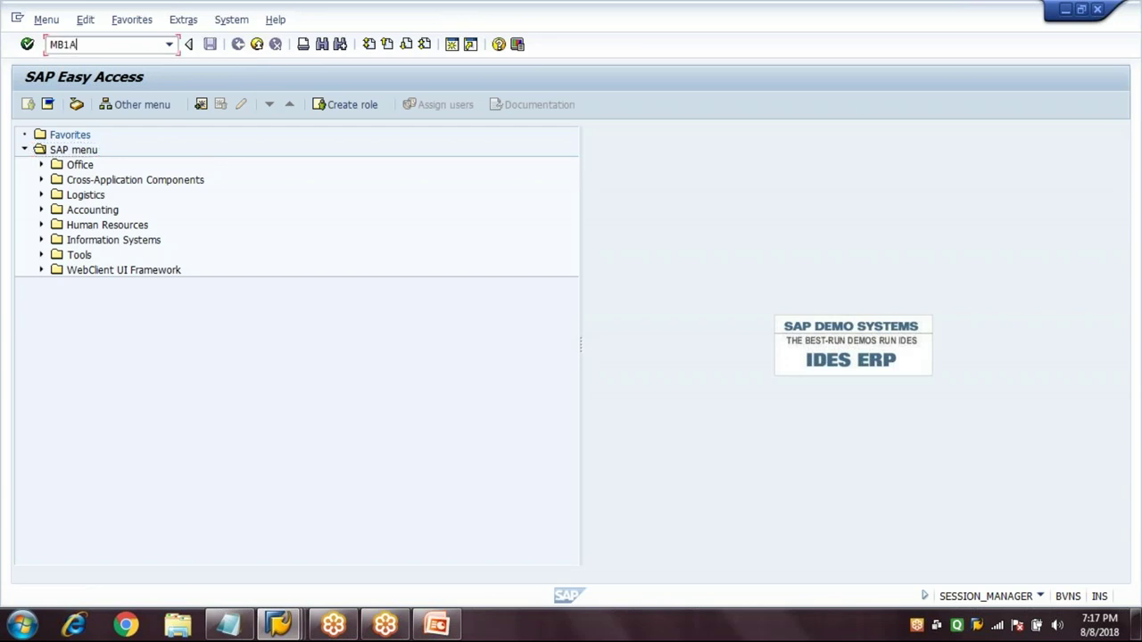
pyautogui.press('Return')
pyautogui.click(141, 105)
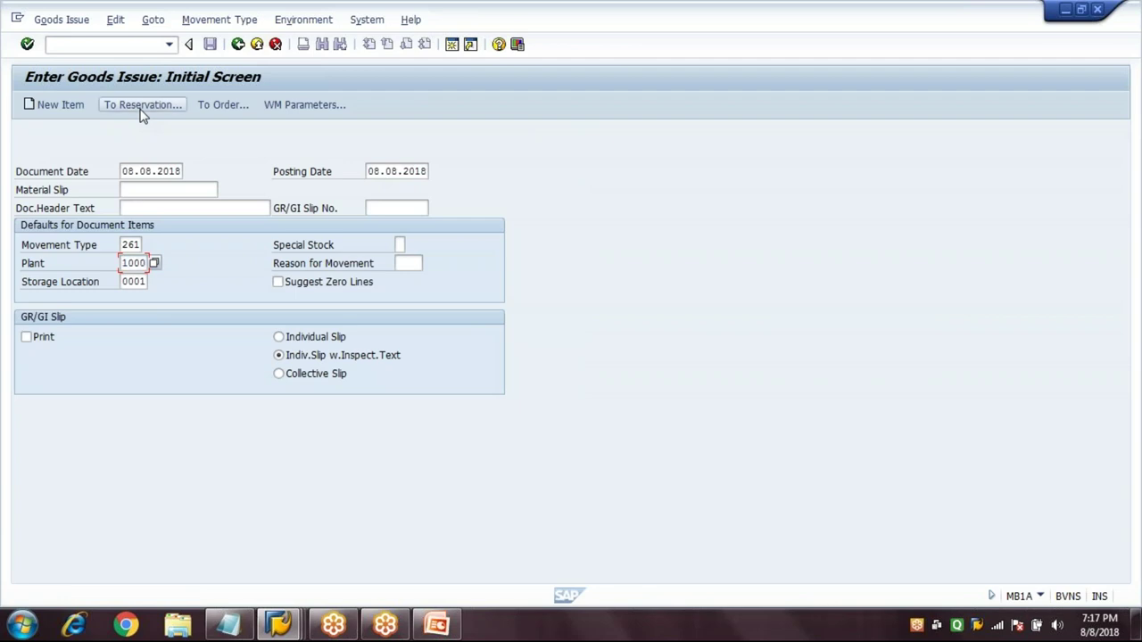
pyautogui.press('Return')
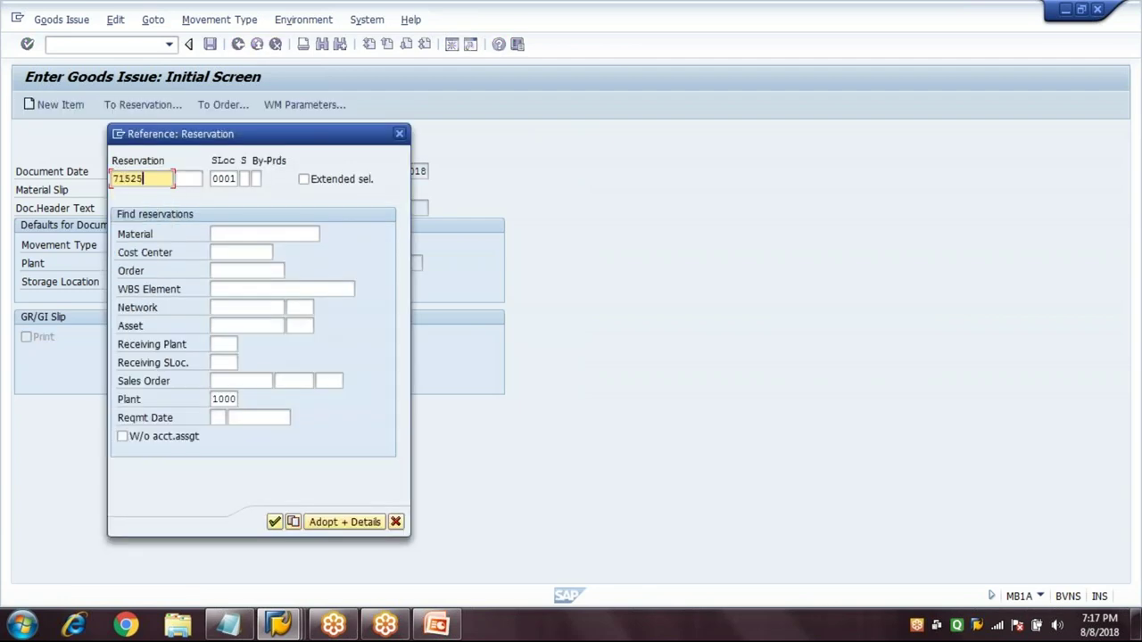
pyautogui.press('Return')
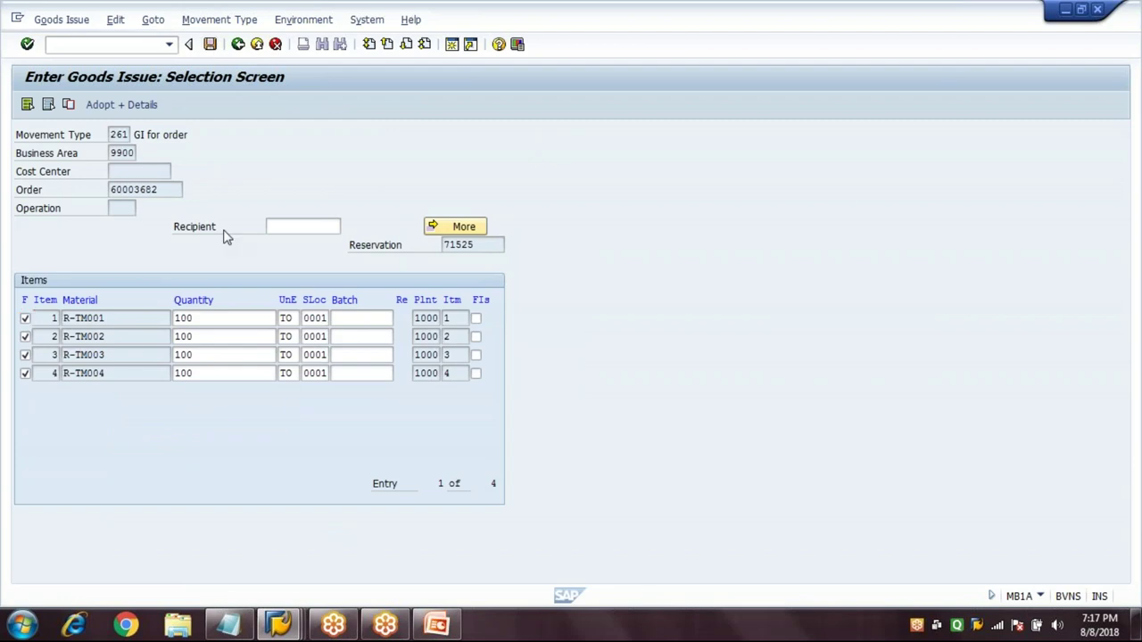
pyautogui.press('Return')
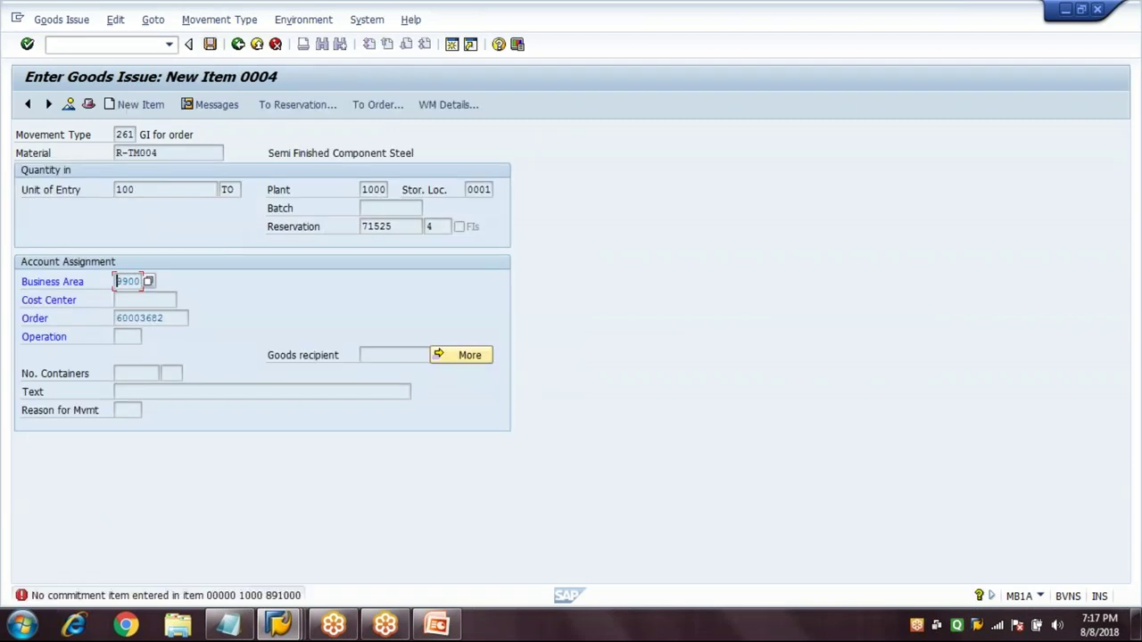
# Step: Reopen G/L account 891000 for change in FS00, set its commitment item to 9993, save and exit
pyautogui.click(136, 46)
pyautogui.write('/NFS00')
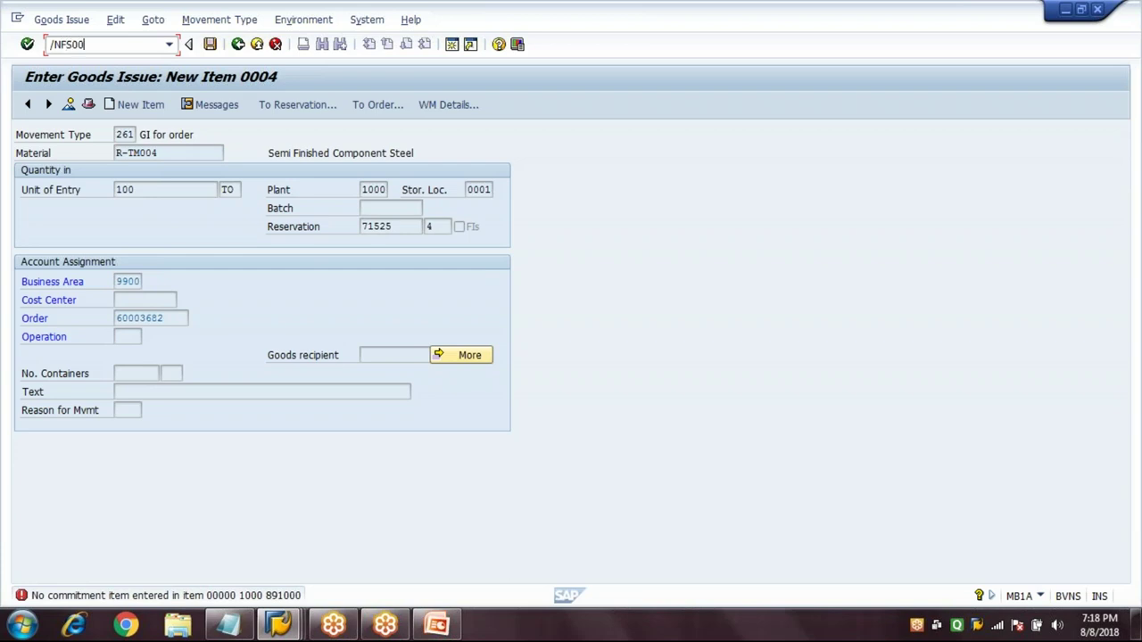
pyautogui.press('Return')
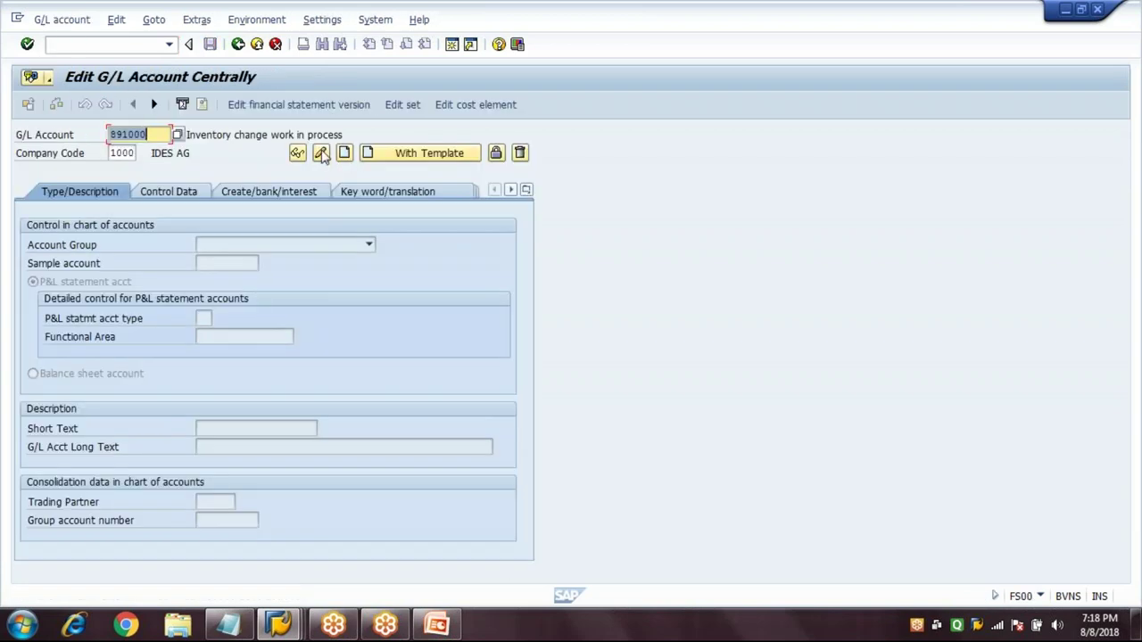
pyautogui.press('Return')
pyautogui.click(256, 188)
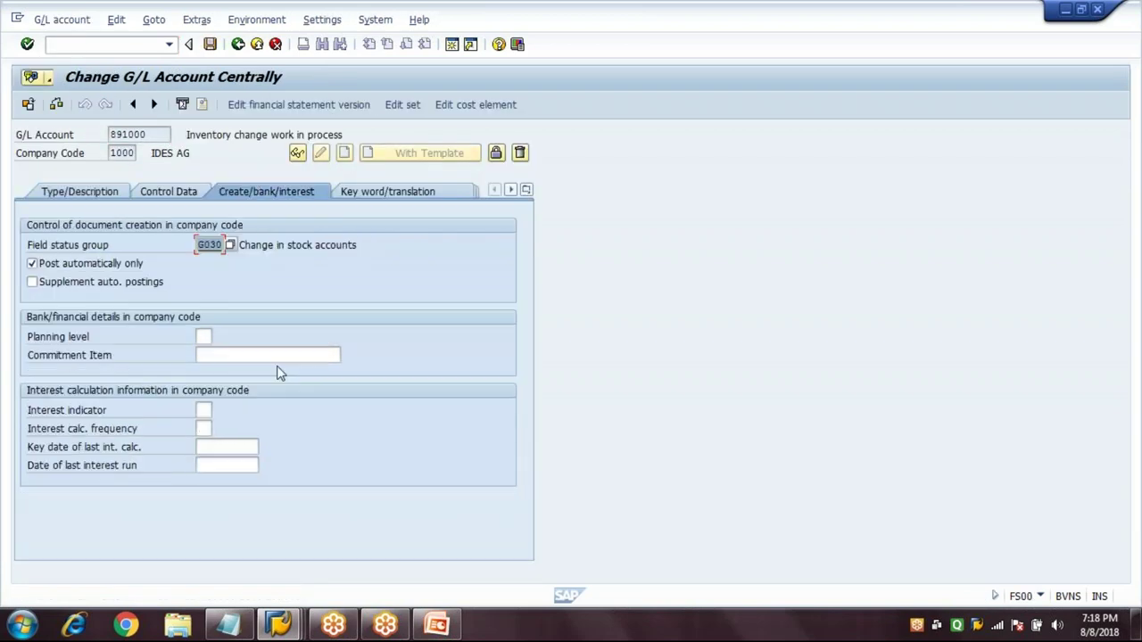
pyautogui.click(244, 356)
pyautogui.write('9993')
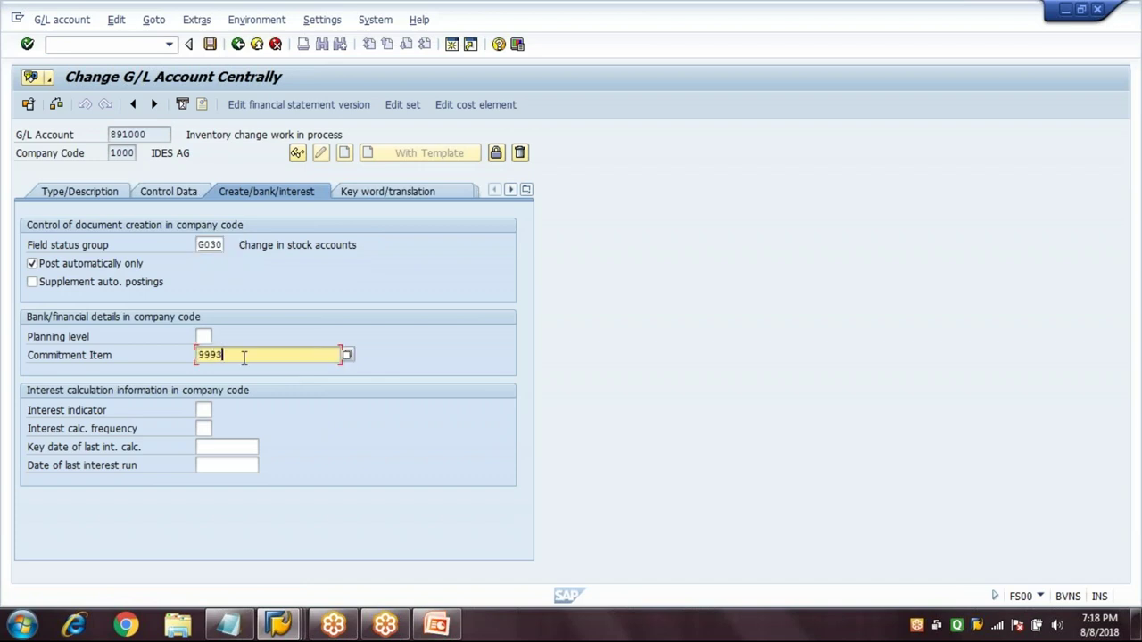
pyautogui.click(210, 44)
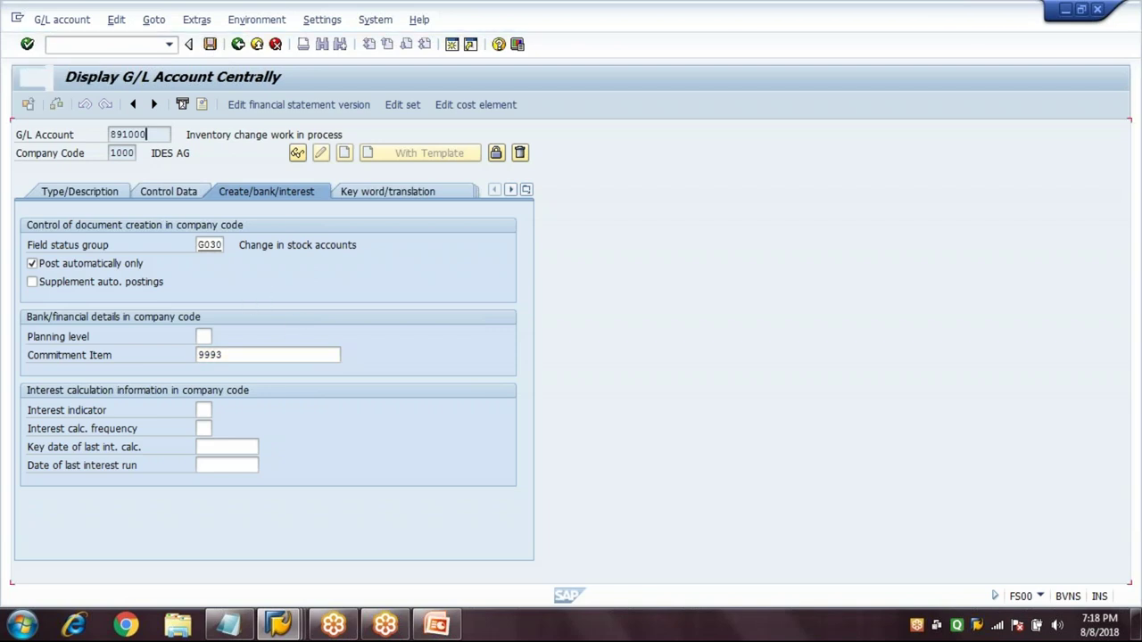
pyautogui.click(237, 44)
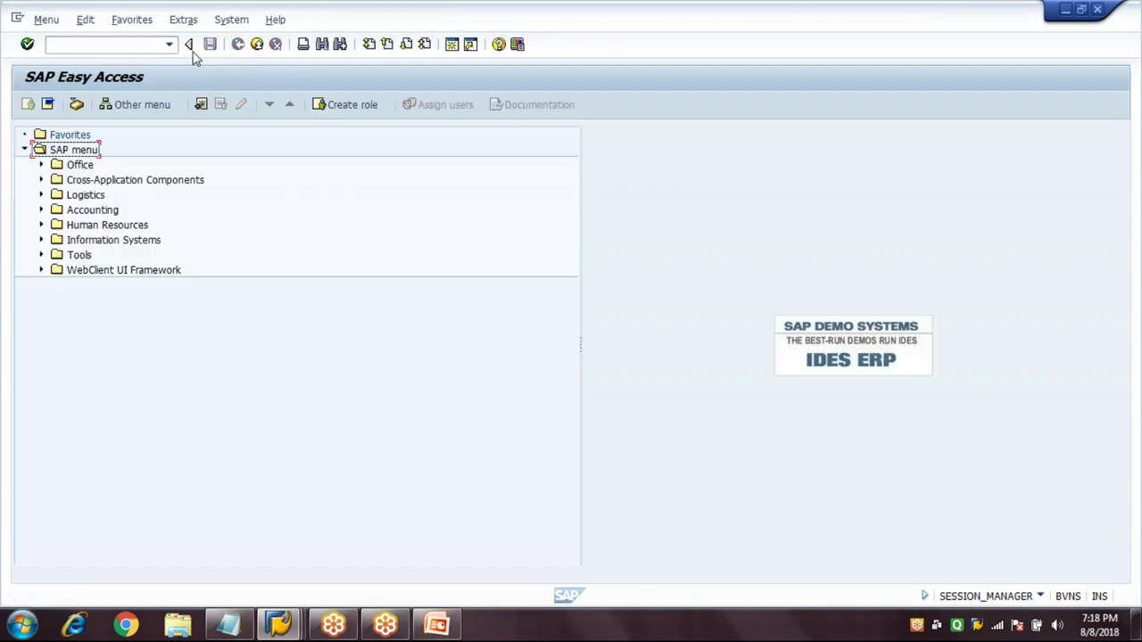
# Step: Restart the goods issue with MB1A, reference the order's reservation, adopt all four component items and post the document
pyautogui.click(169, 45)
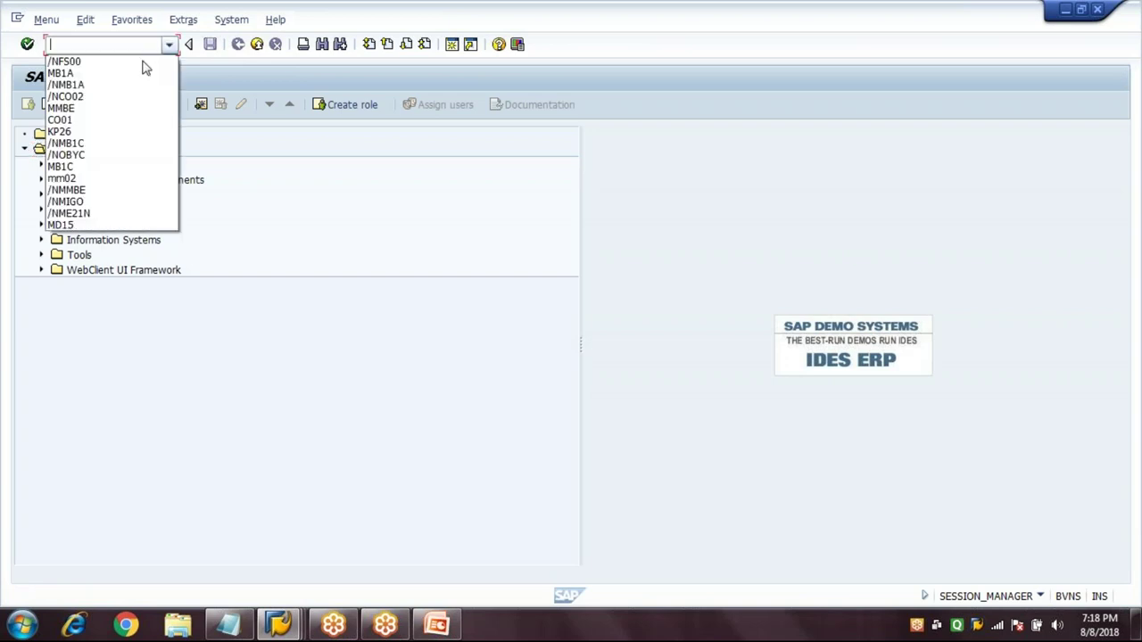
pyautogui.click(140, 73)
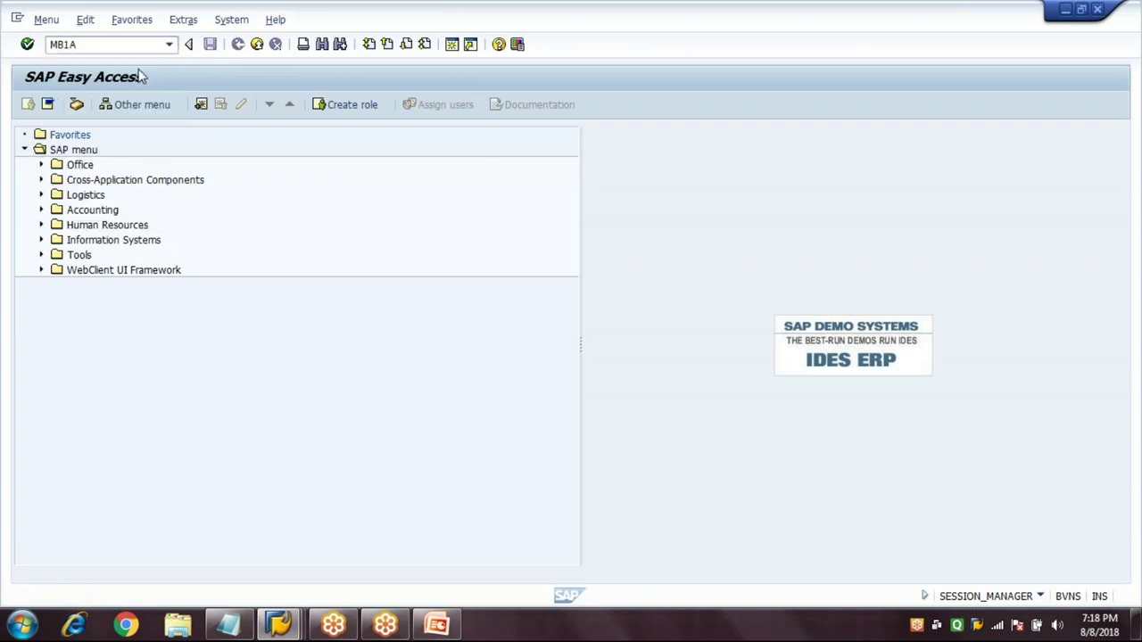
pyautogui.press('Return')
pyautogui.click(143, 107)
pyautogui.write('71525')
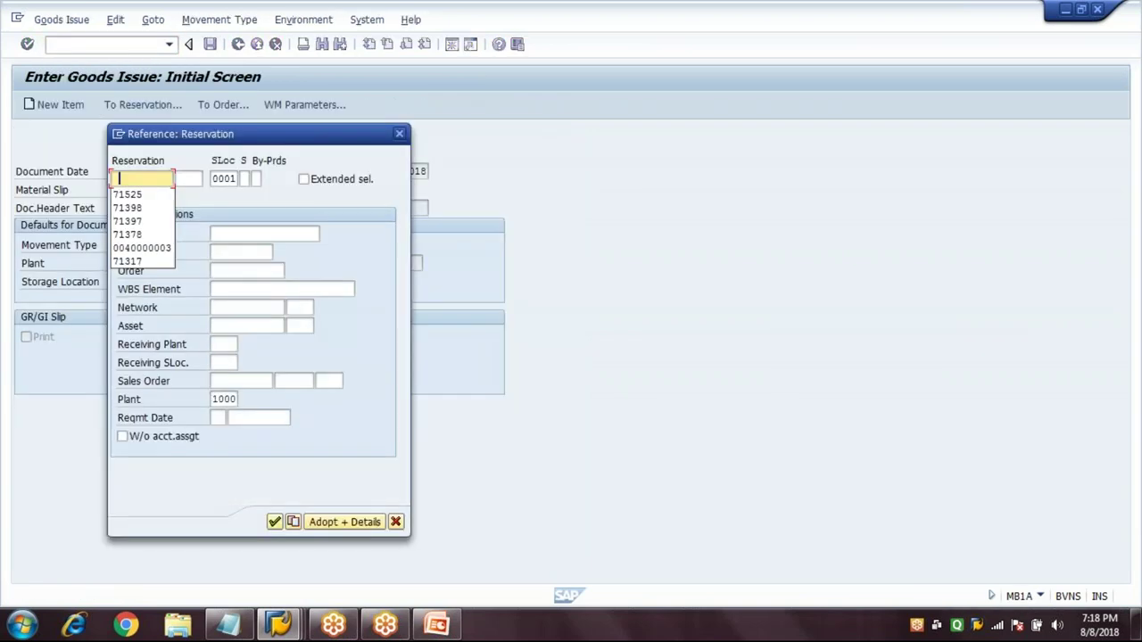
pyautogui.press('Return')
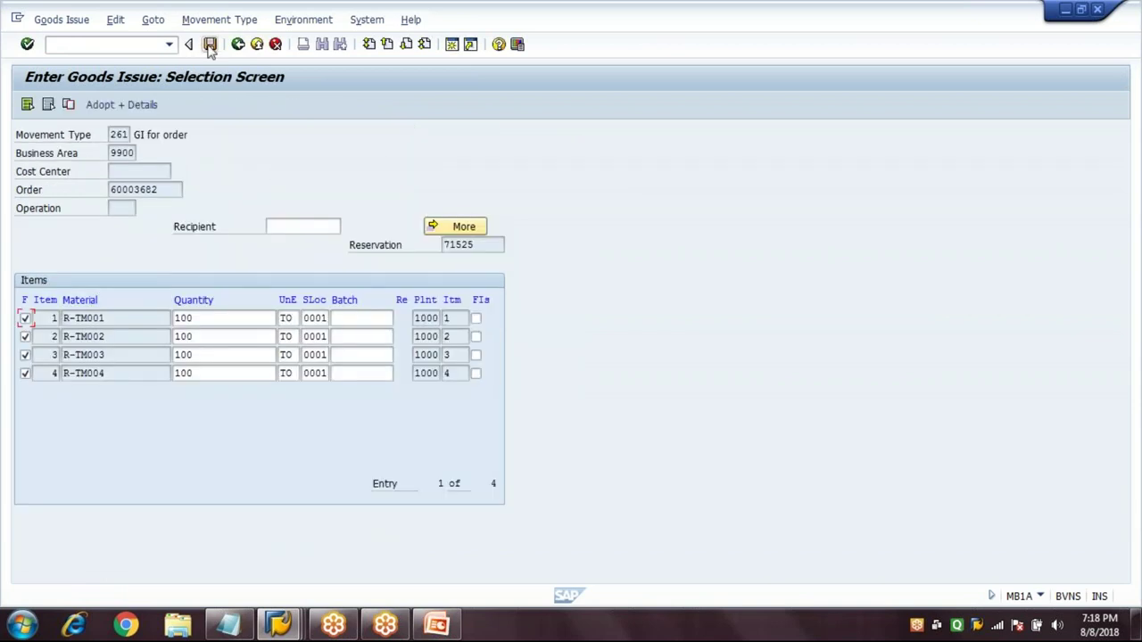
pyautogui.click(209, 45)
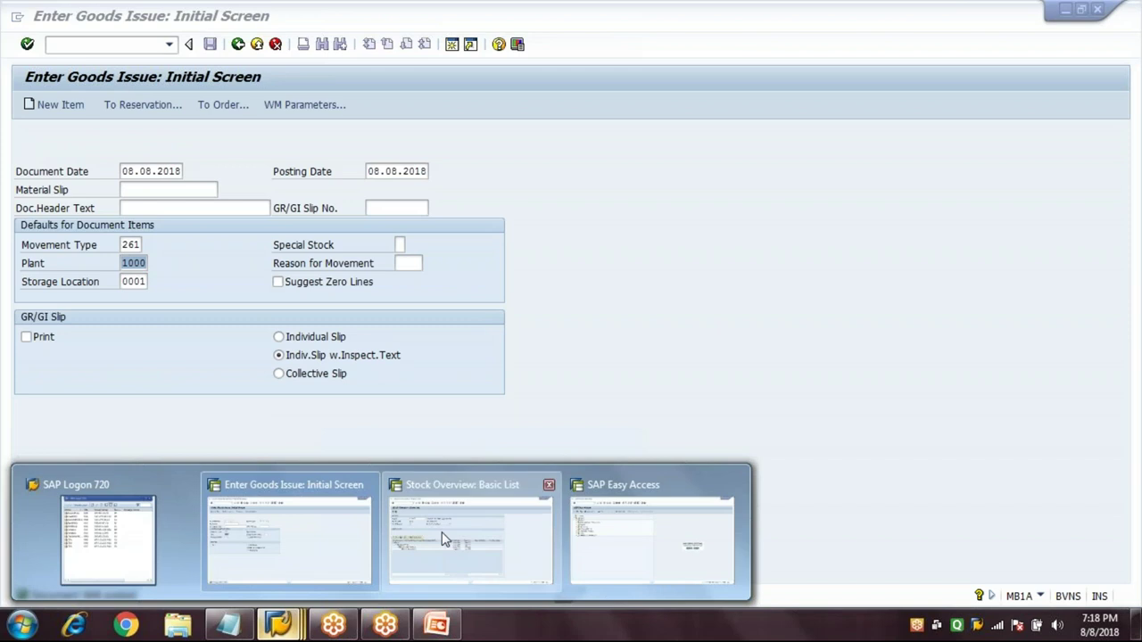
# Step: Refresh the stock overview of R-TM001 and check the unrestricted and reserved quantities in storage location 0001
pyautogui.click(442, 532)
pyautogui.click(545, 366)
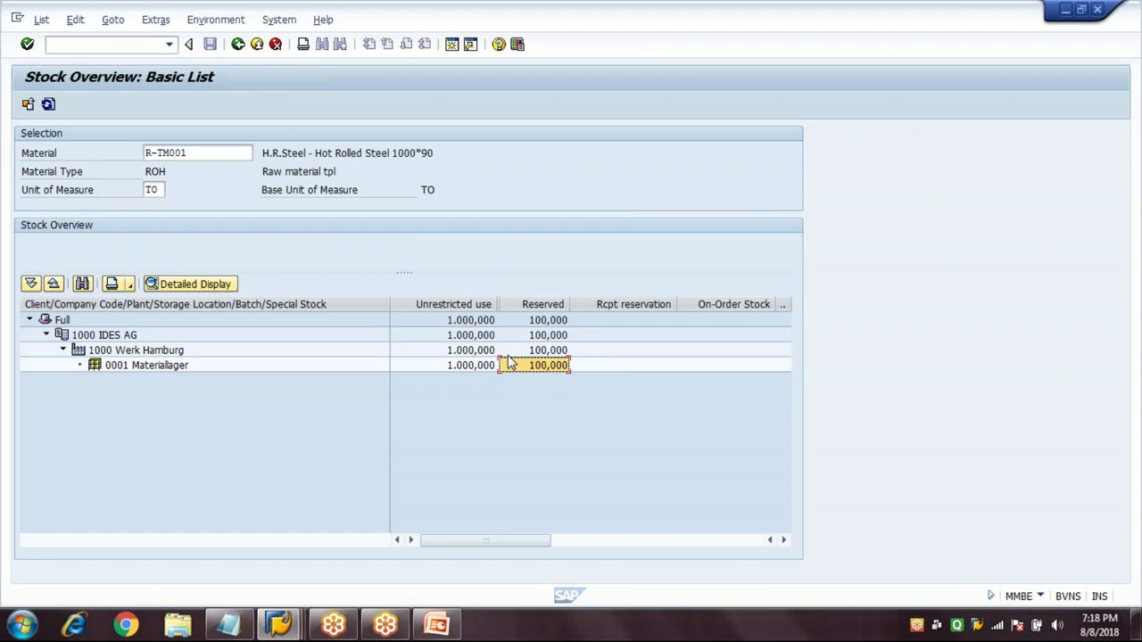
pyautogui.click(451, 336)
pyautogui.click(28, 105)
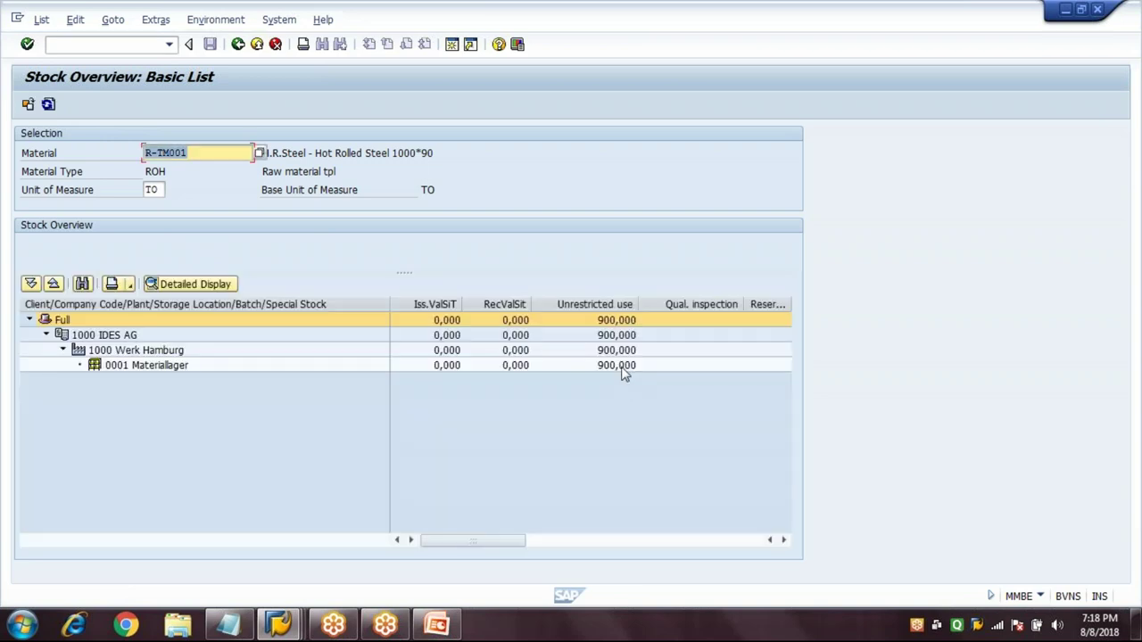
pyautogui.click(623, 373)
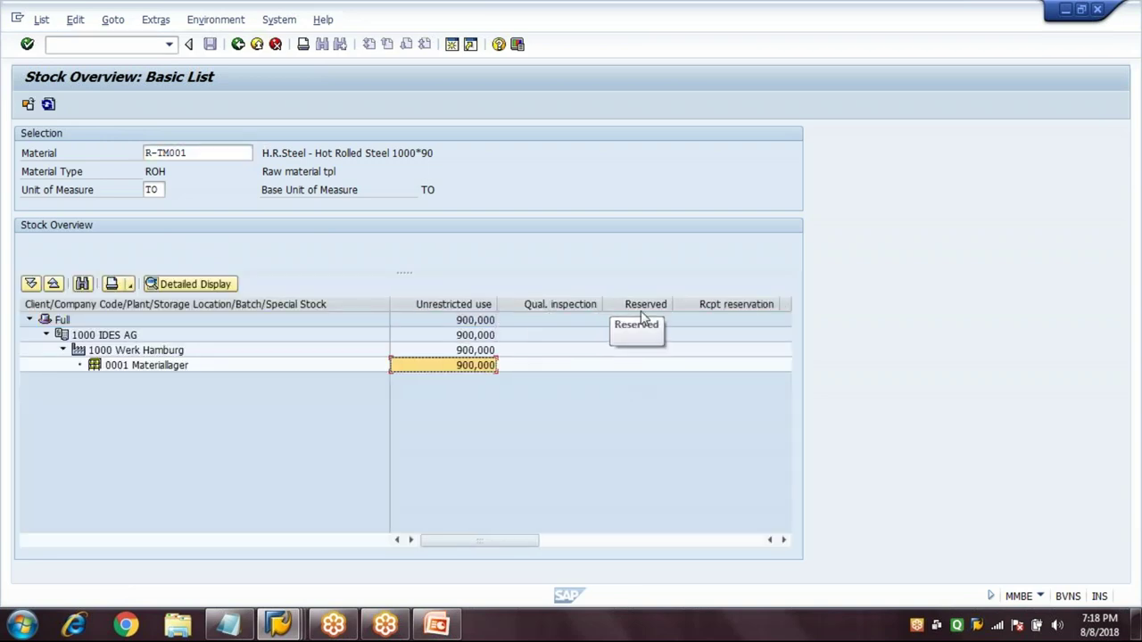
pyautogui.click(636, 364)
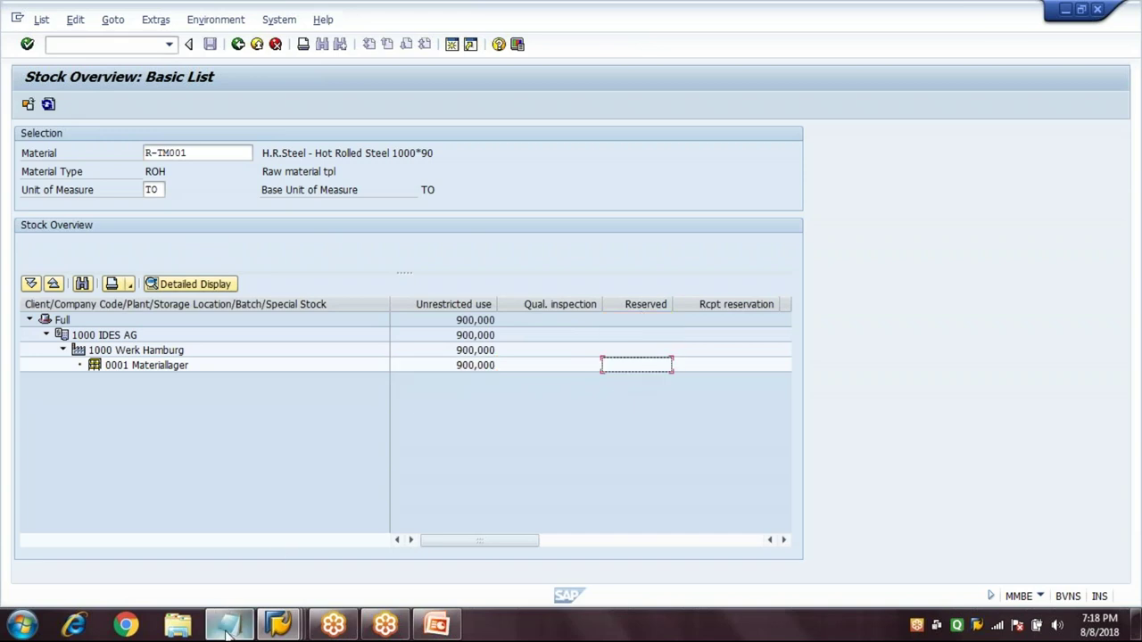
# Step: Switch to the Notepad notes and add the line "6.Confirm Production Order - CO15"
pyautogui.click(229, 624)
pyautogui.write('6')
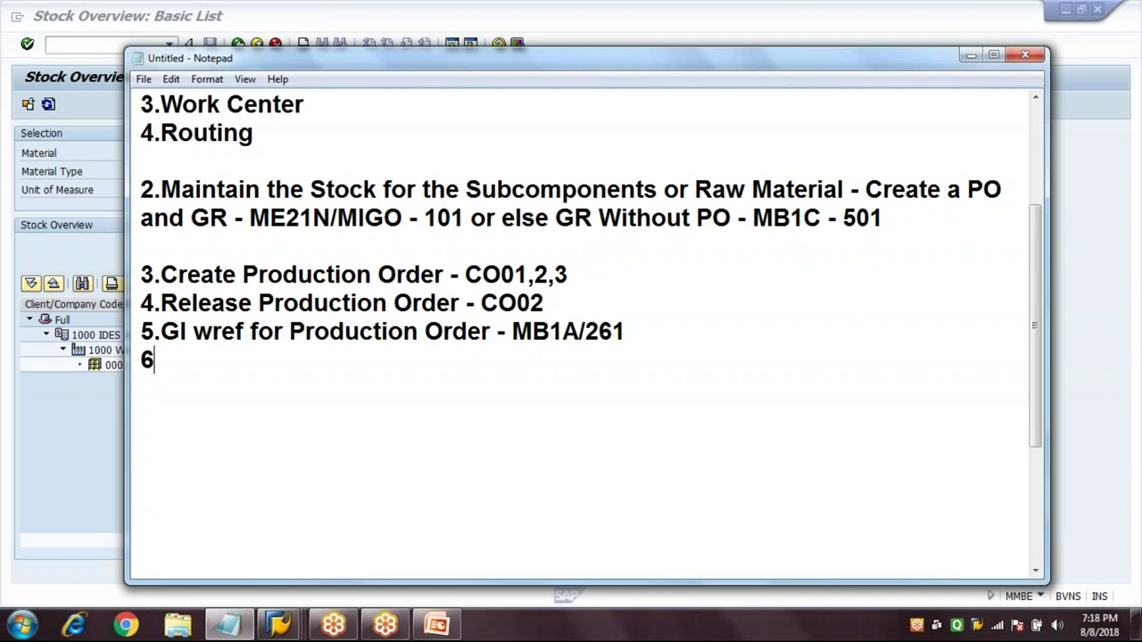
pyautogui.write('.Confir')
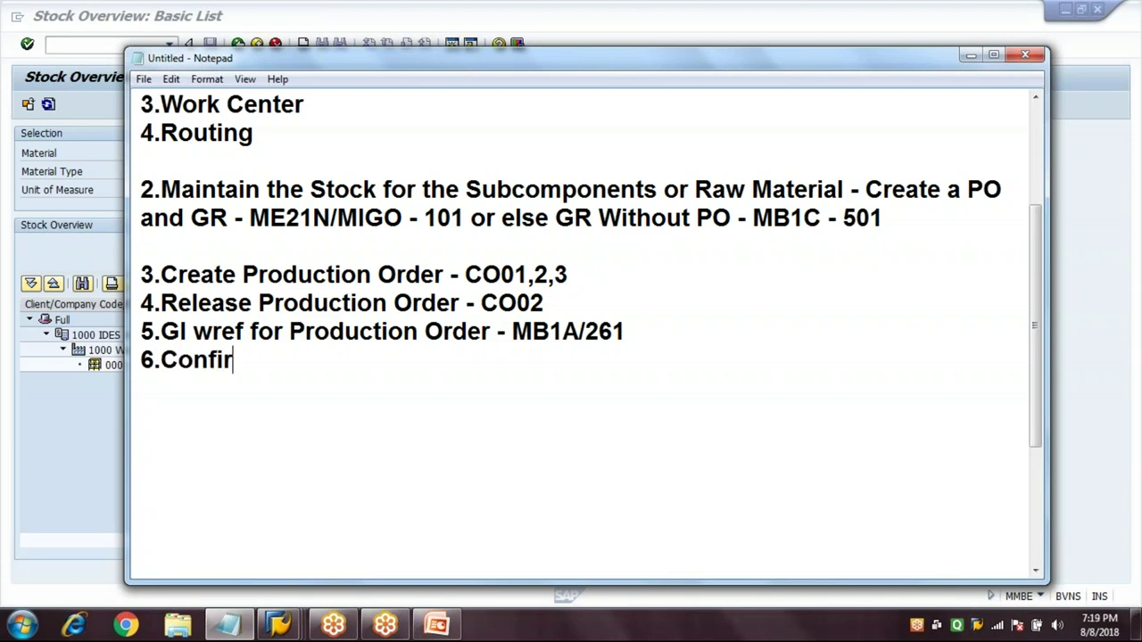
pyautogui.write('m Produ')
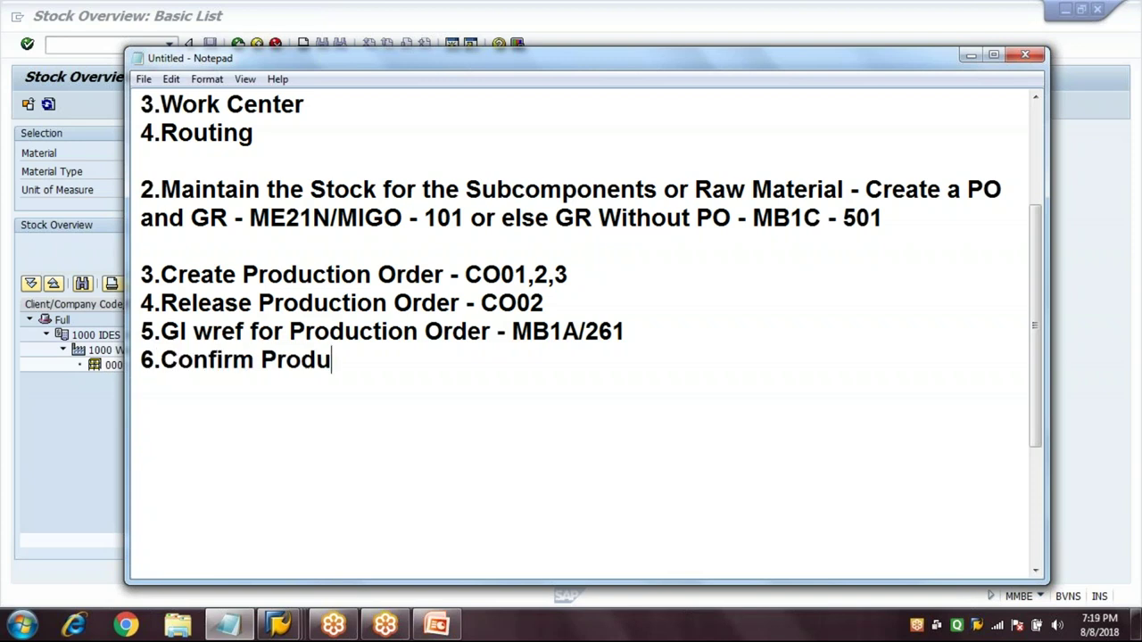
pyautogui.write('ction Or')
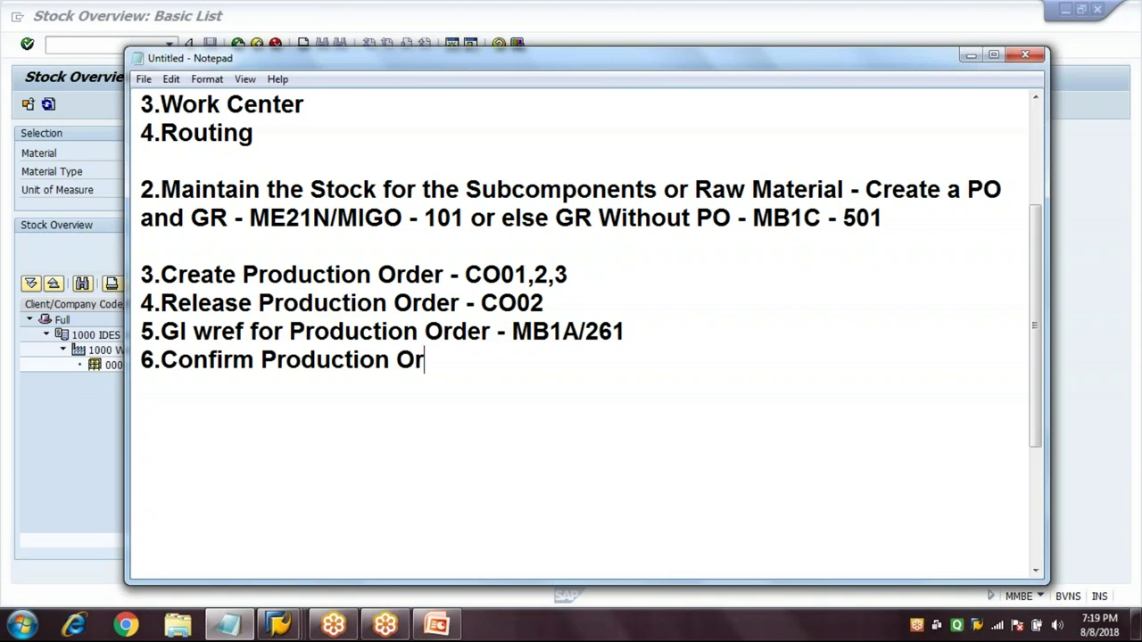
pyautogui.write('der - CO15')
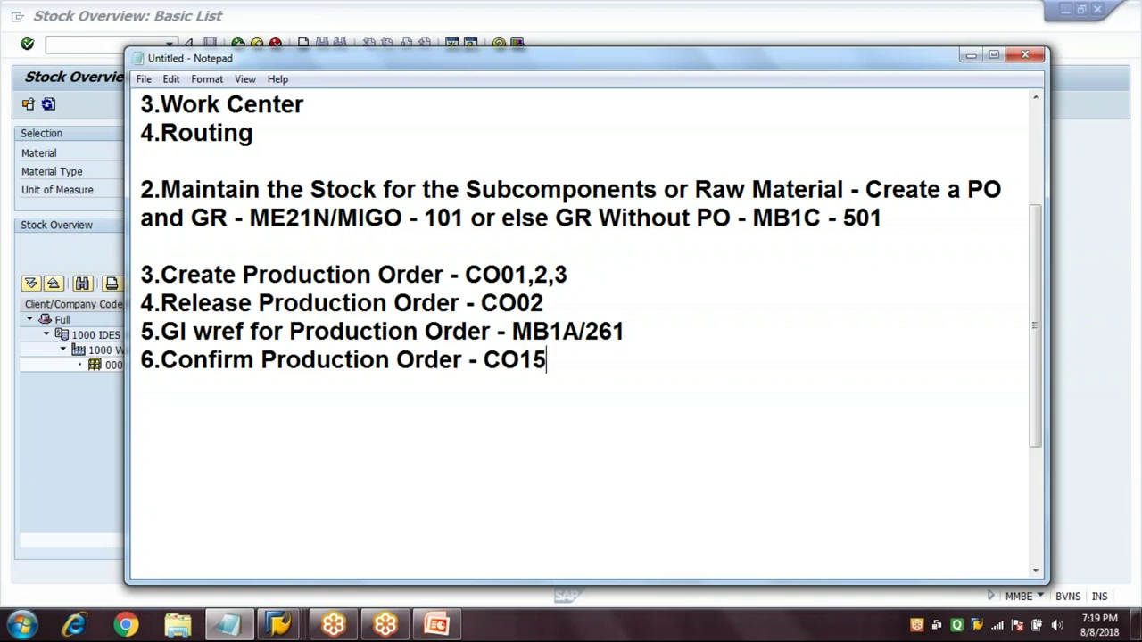
# Step: Return to the SAP goods issue session, start transaction CO15 and leave its order field empty
pyautogui.click(301, 629)
pyautogui.click(289, 536)
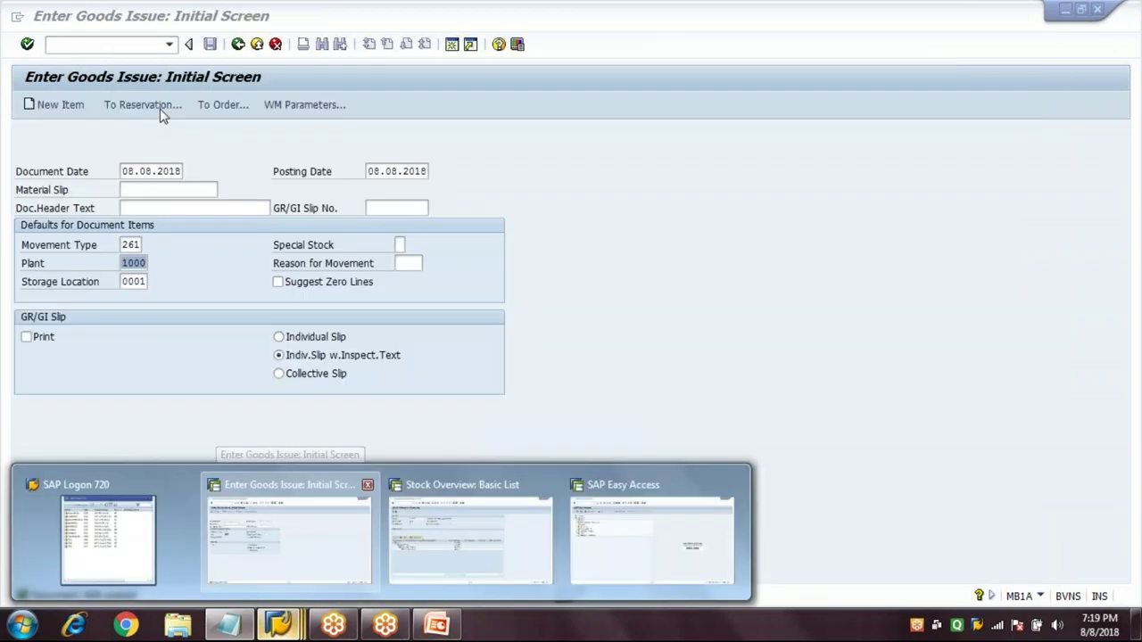
pyautogui.hotkey('ctrl', '/')
pyautogui.write('/NCO1')
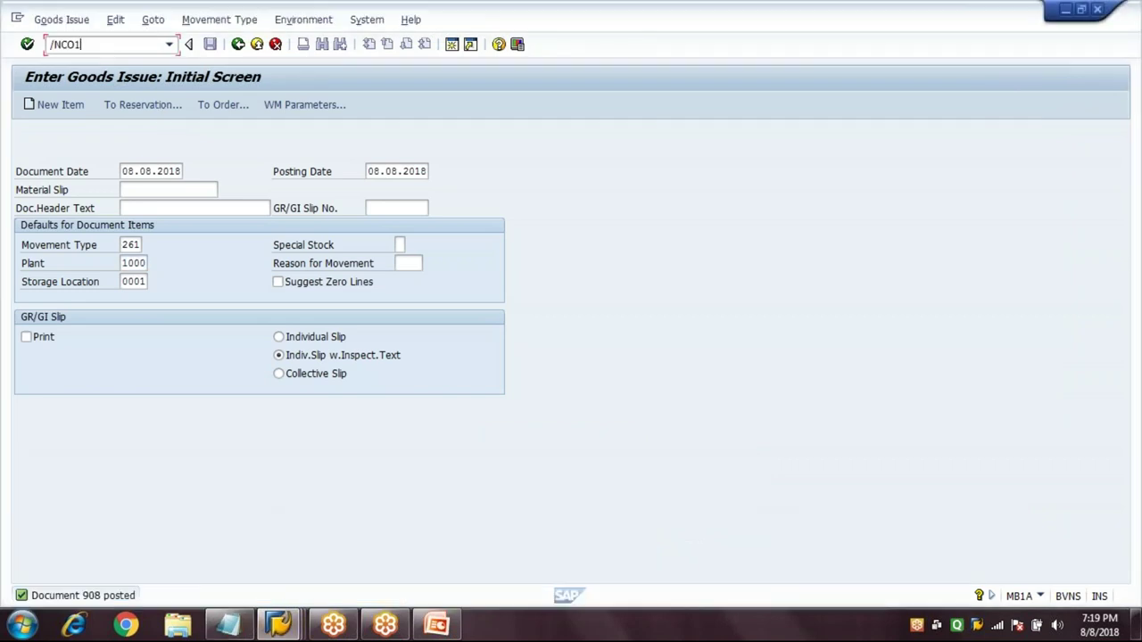
pyautogui.press('Return')
pyautogui.write('7152')
pyautogui.press('BackSpace')
pyautogui.press('BackSpace')
pyautogui.press('BackSpace')
pyautogui.press('BackSpace')
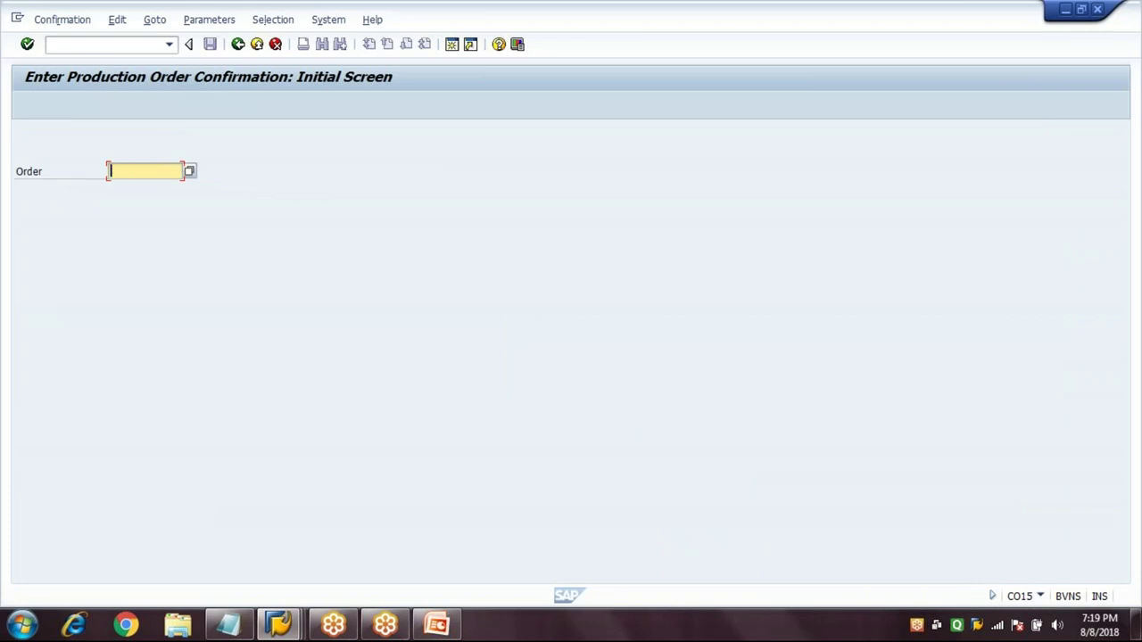
# Step: Look up the production order number through CO02 in the SAP Easy Access session and exit the transaction
pyautogui.click(292, 631)
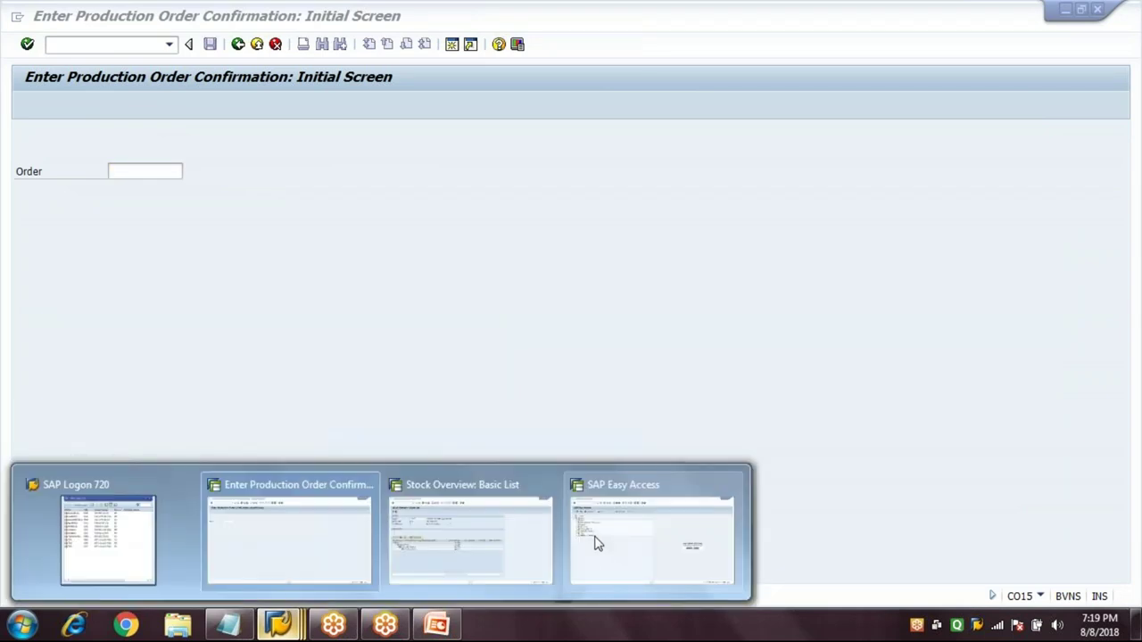
pyautogui.click(597, 544)
pyautogui.write('2')
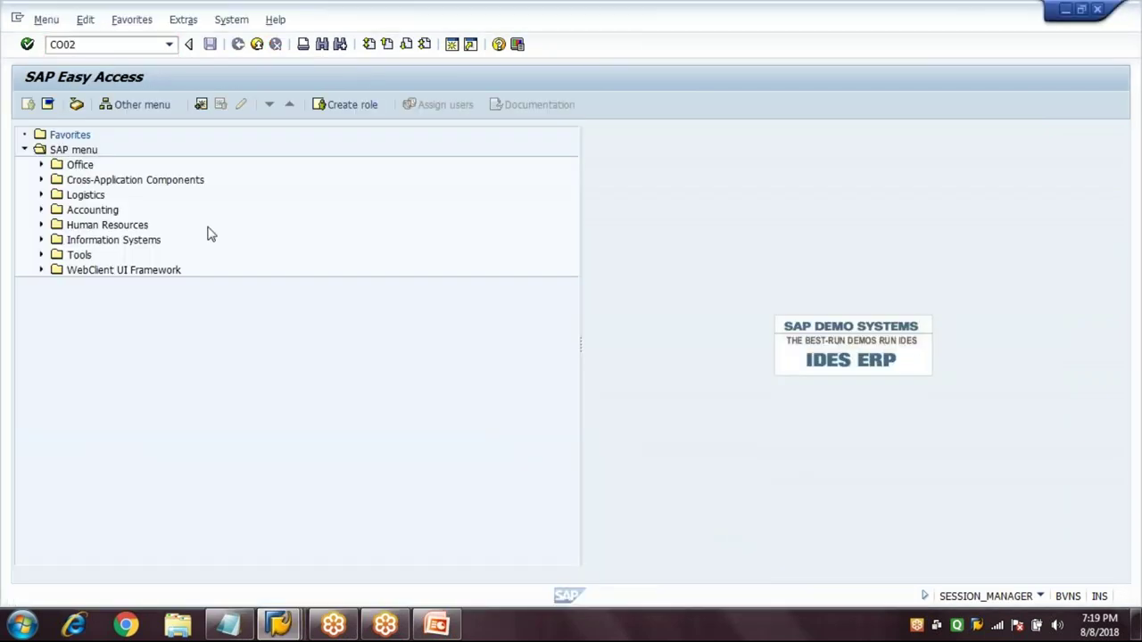
pyautogui.press('Return')
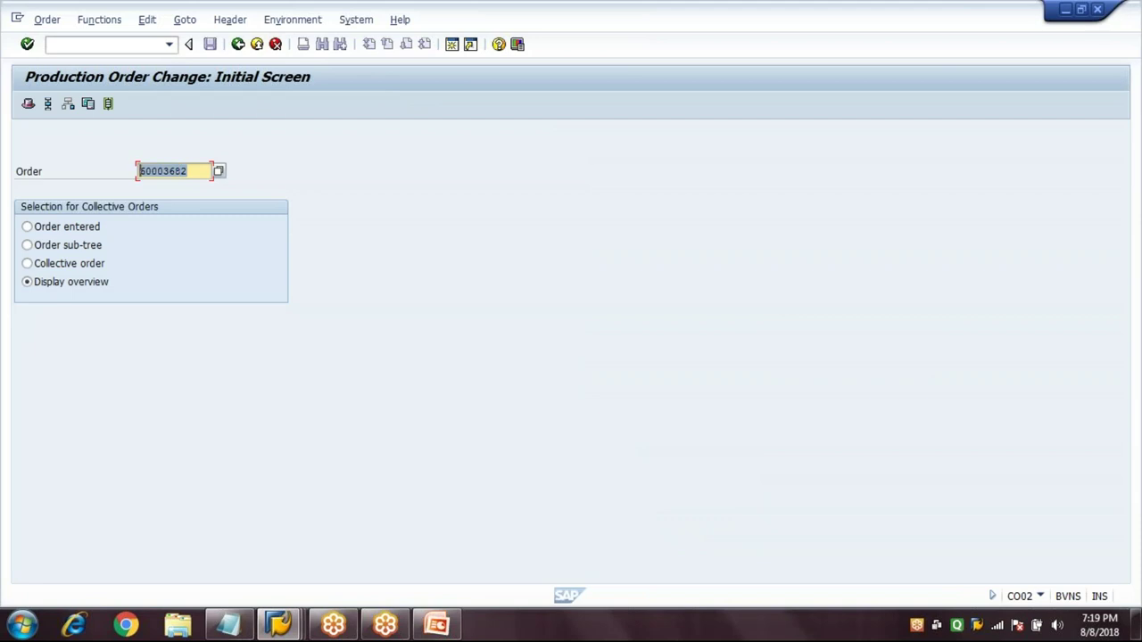
pyautogui.click(237, 44)
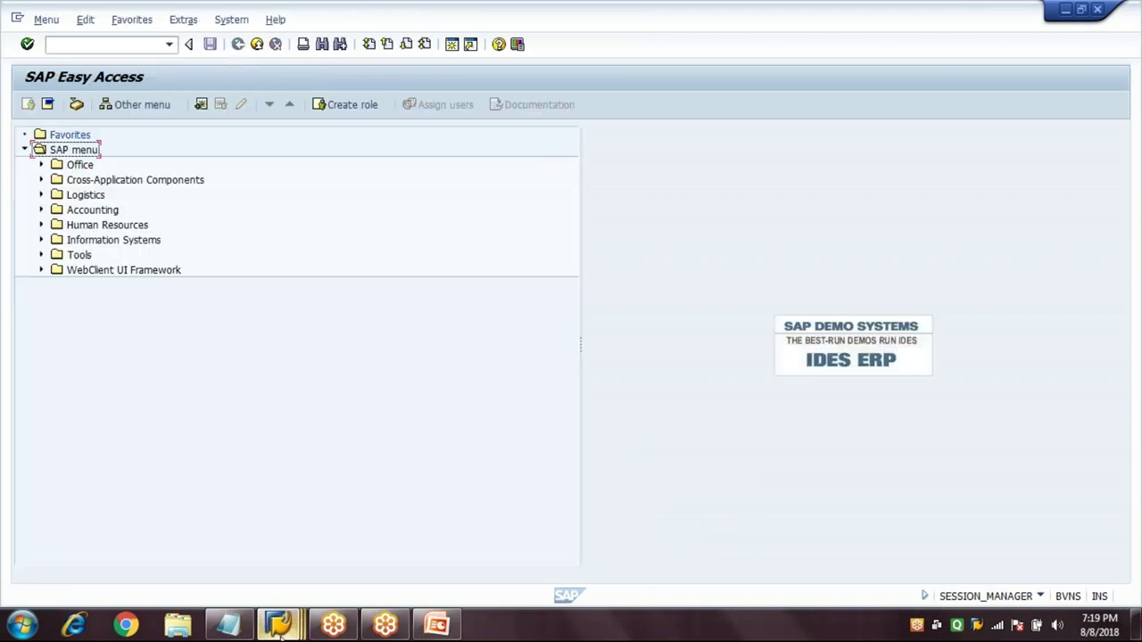
# Step: Save a final confirmation of the order in CO15 with yield 100 TO and Clear Reservation, and view the message details
pyautogui.moveTo(279, 625)
pyautogui.click(259, 535)
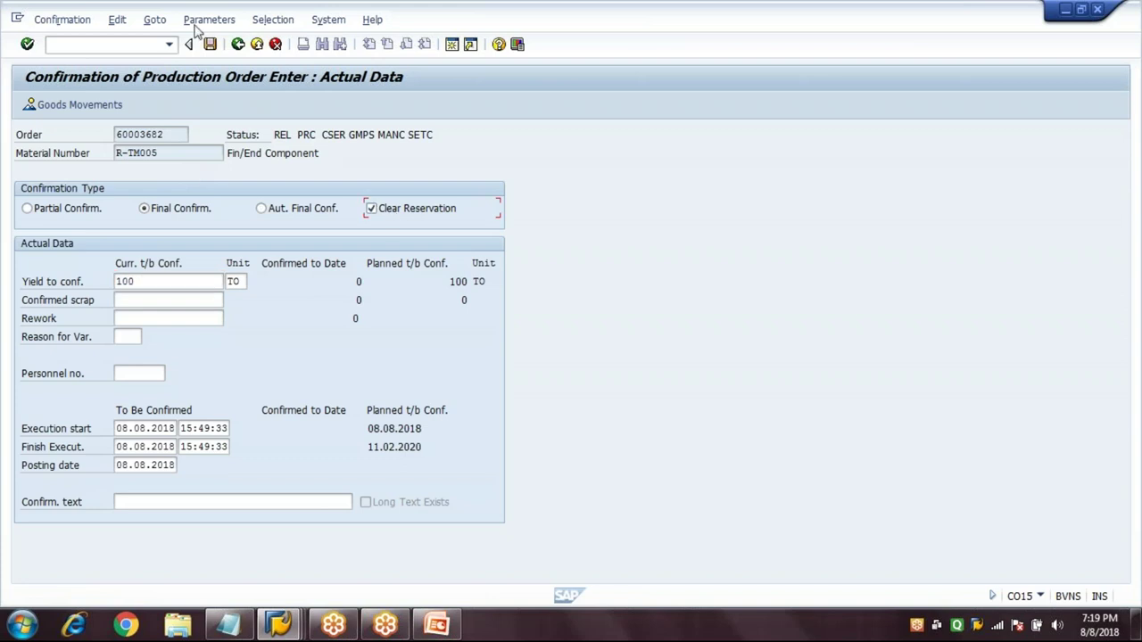
pyautogui.click(210, 44)
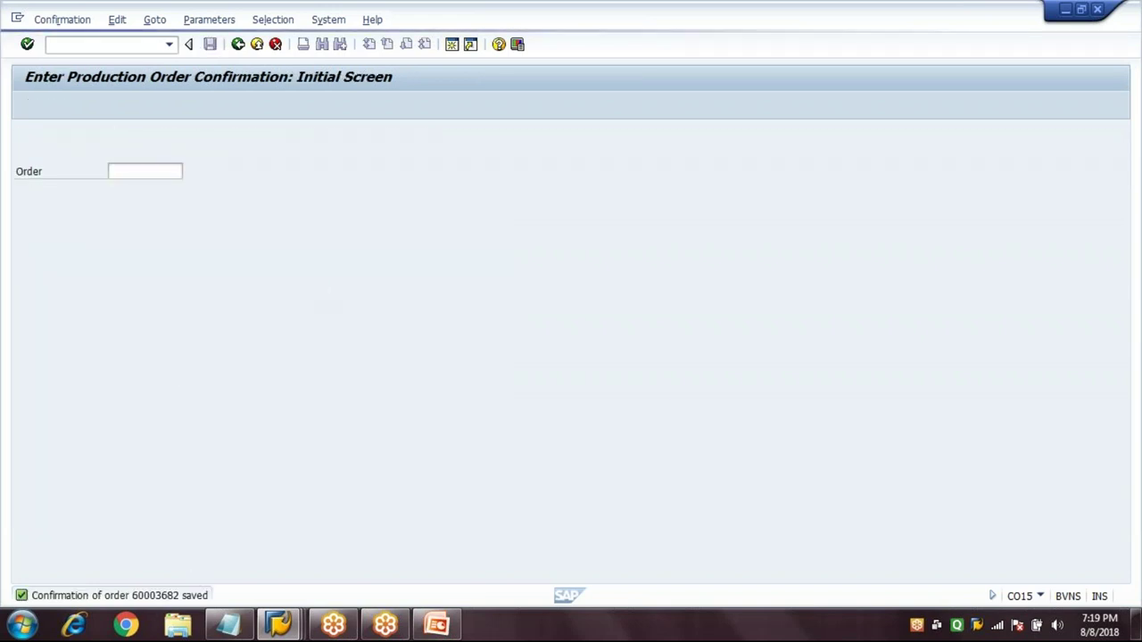
pyautogui.doubleClick(116, 596)
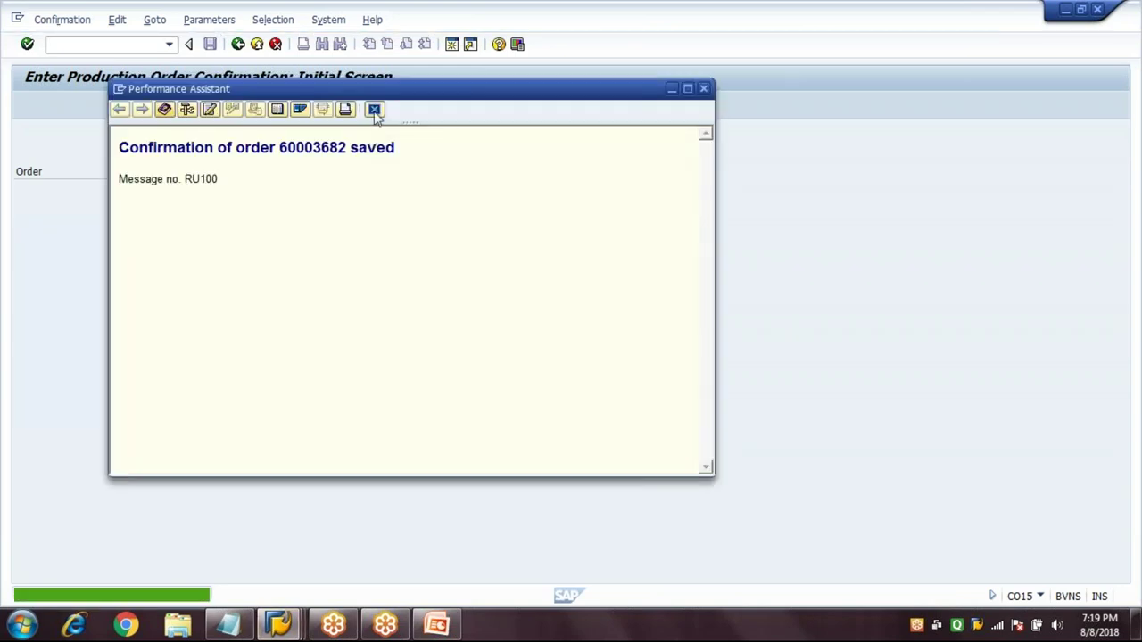
pyautogui.press('Escape')
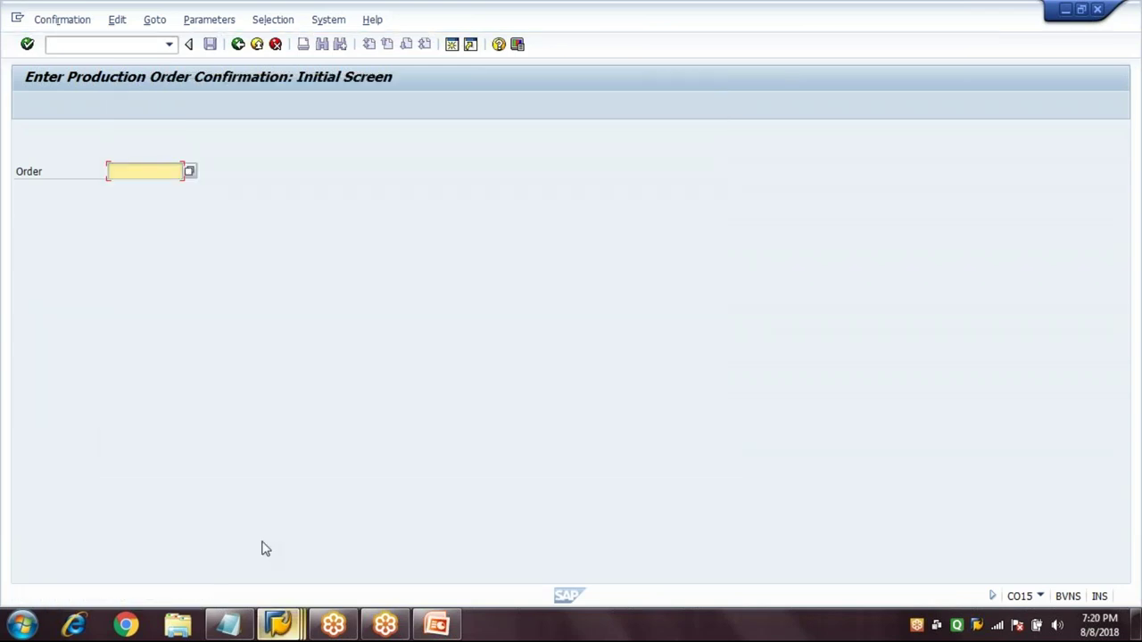
# Step: Switch to the Notepad notes and add the line "7.GR wref to Production Order - MIGO or MB31"
pyautogui.click(230, 628)
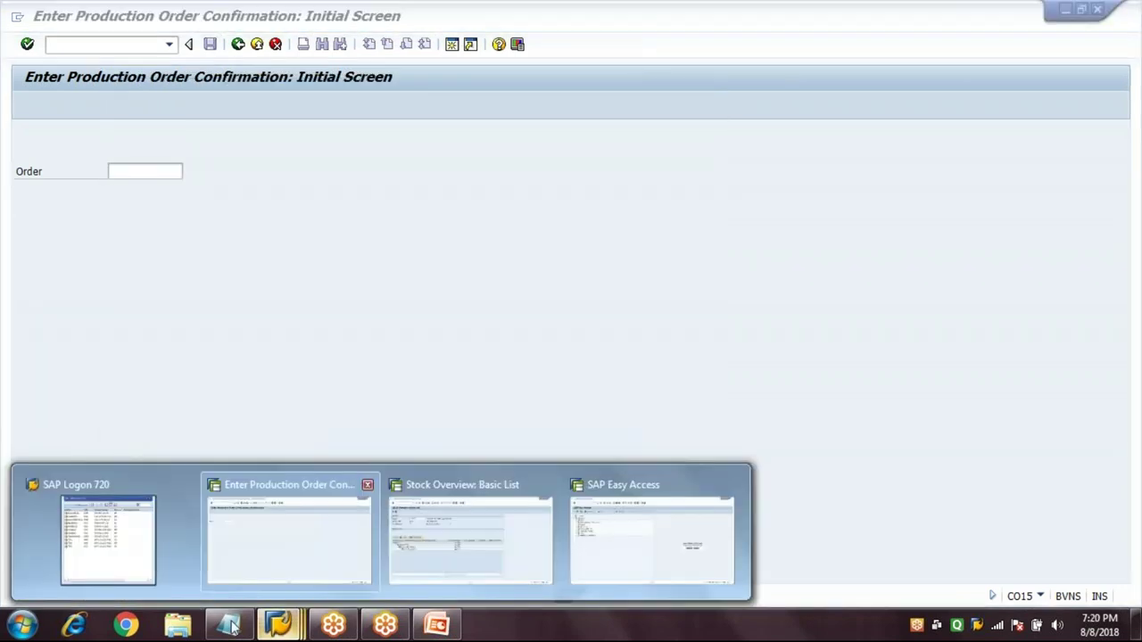
pyautogui.click(230, 627)
pyautogui.press('Return')
pyautogui.write('7.GR wref to Prod')
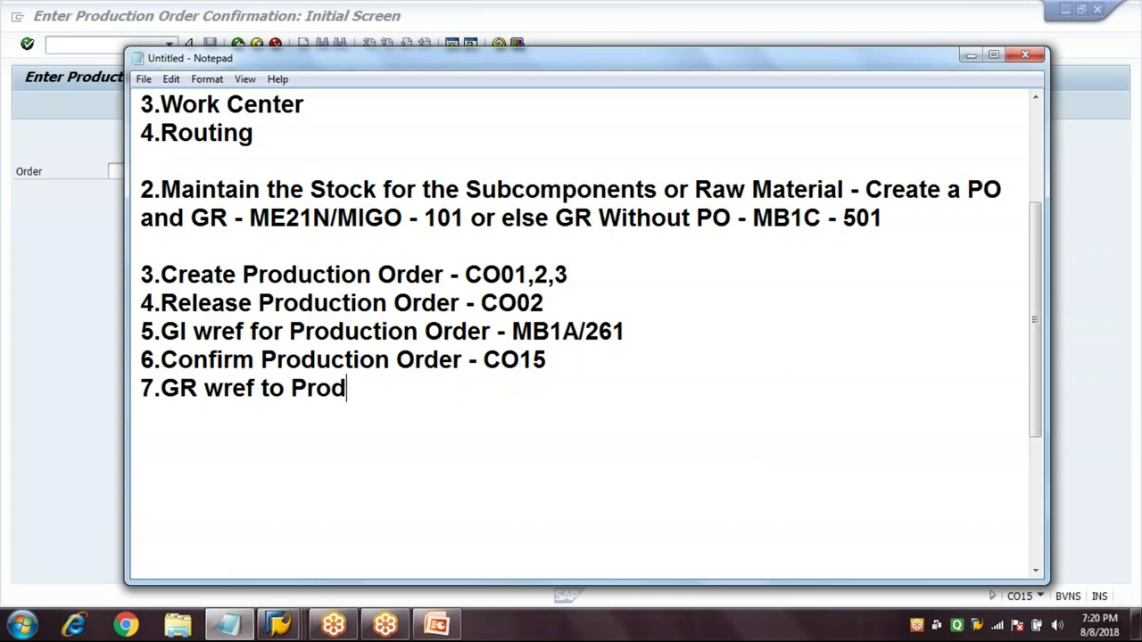
pyautogui.write('uction Or')
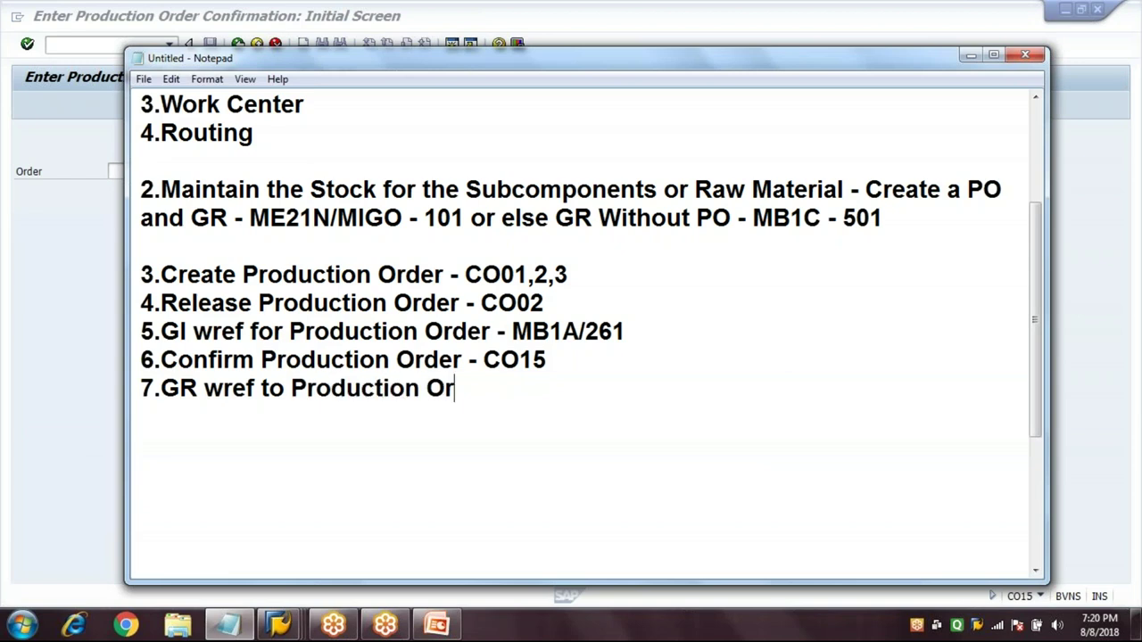
pyautogui.write('der - MIGO or MB31')
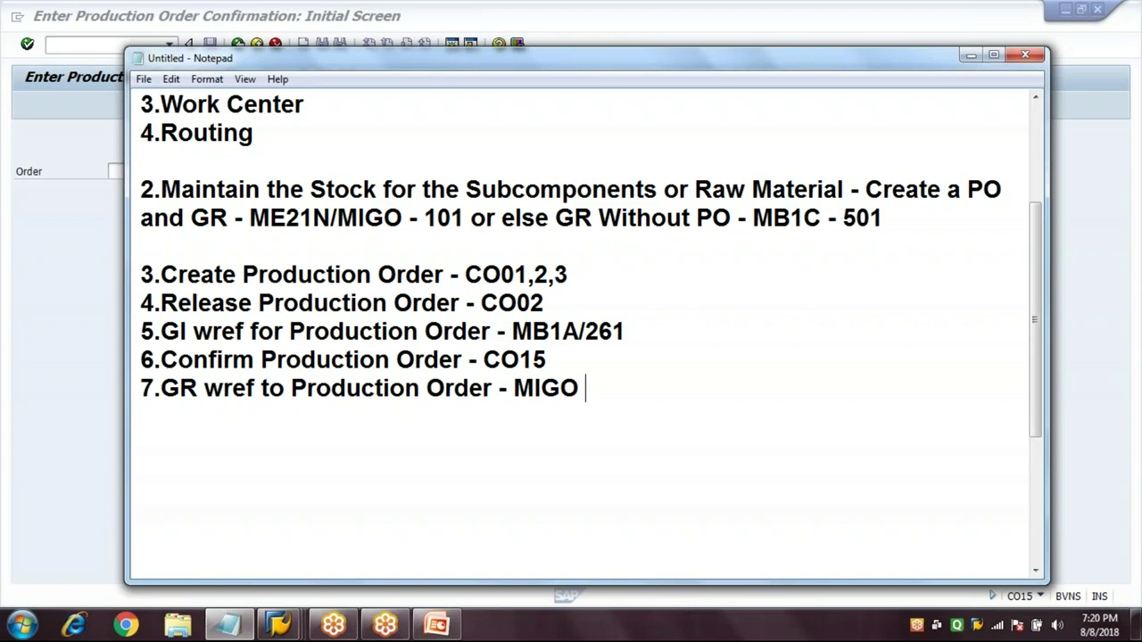
pyautogui.press('Return')
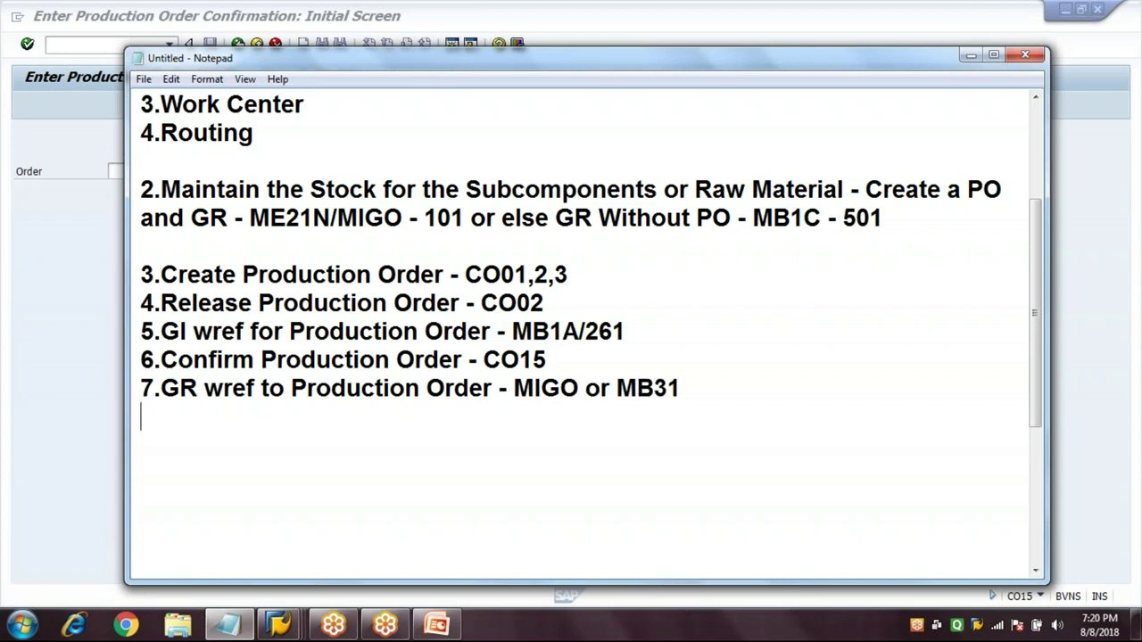
# Step: Return to SAP, start MIGO and set the A01 Goods Receipt to reference R08 Order
pyautogui.click(53, 349)
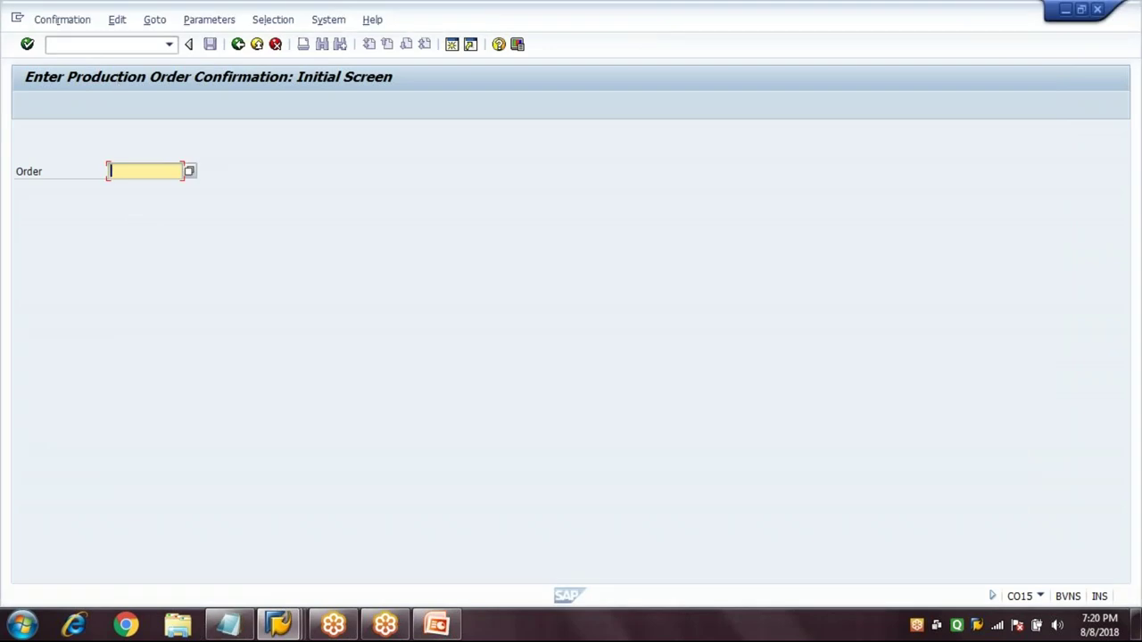
pyautogui.click(107, 44)
pyautogui.write('MI')
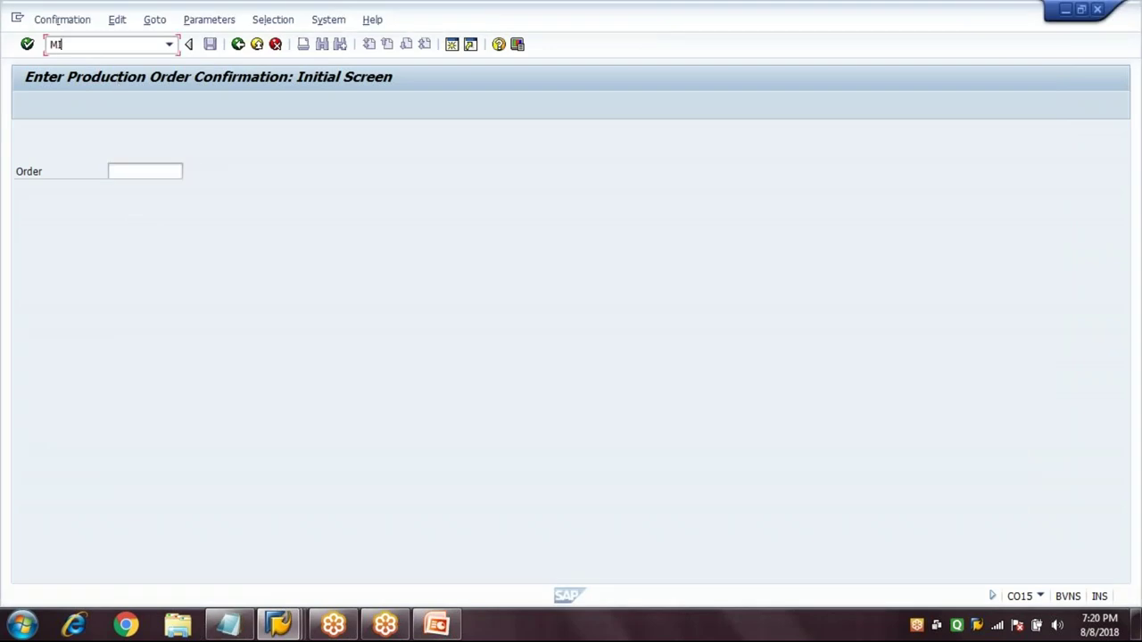
pyautogui.write('GO')
pyautogui.press('Return')
pyautogui.write('/nMIGO')
pyautogui.press('Return')
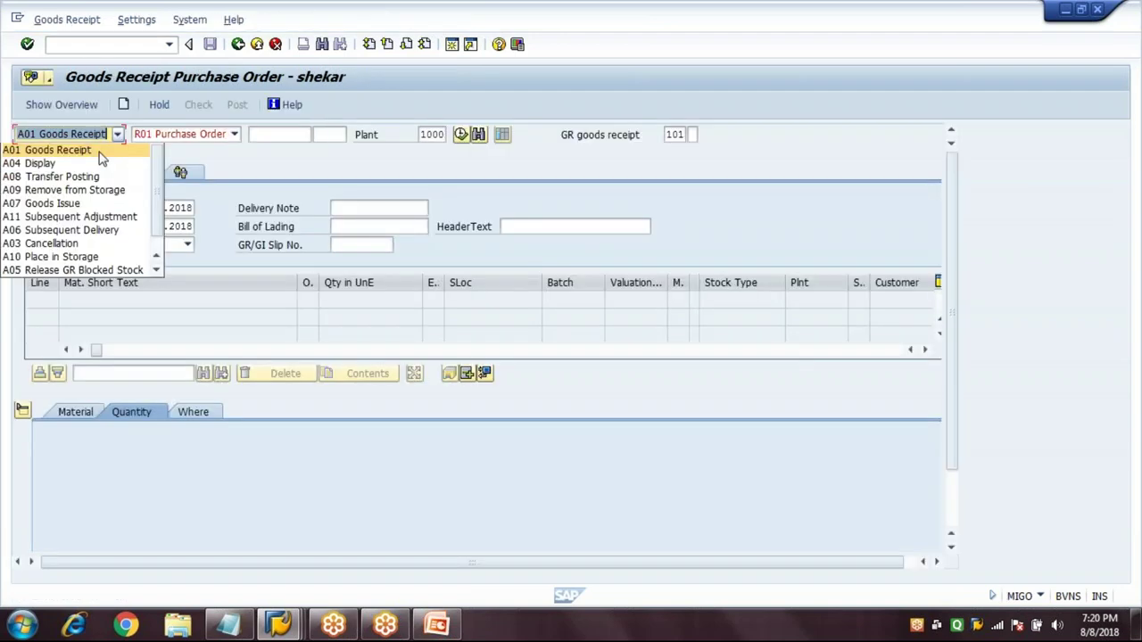
pyautogui.click(208, 136)
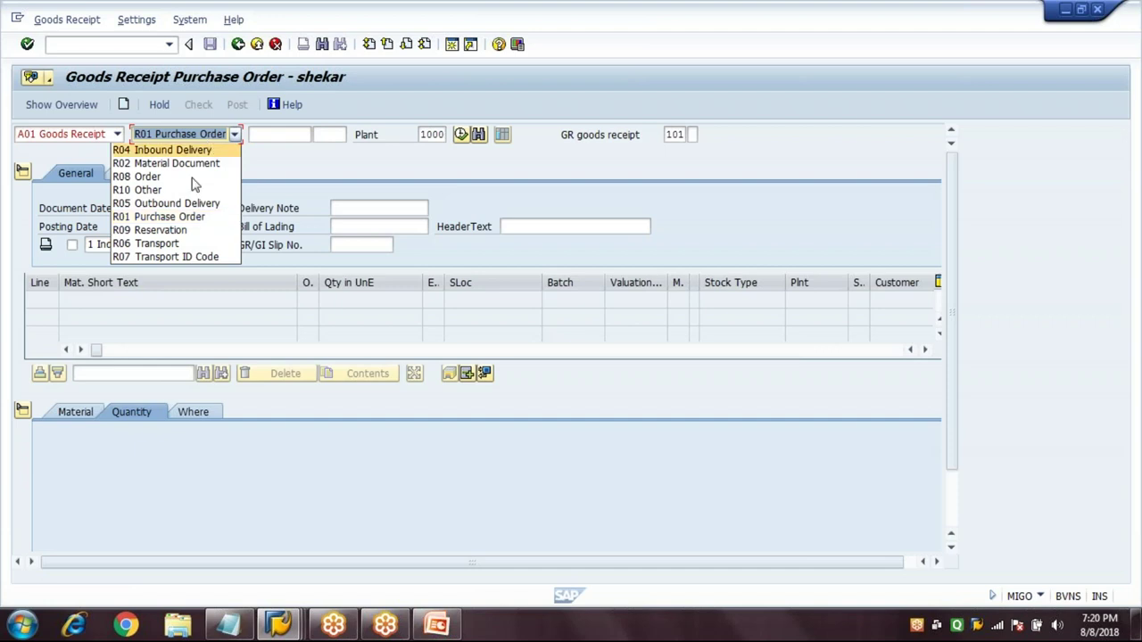
pyautogui.click(152, 176)
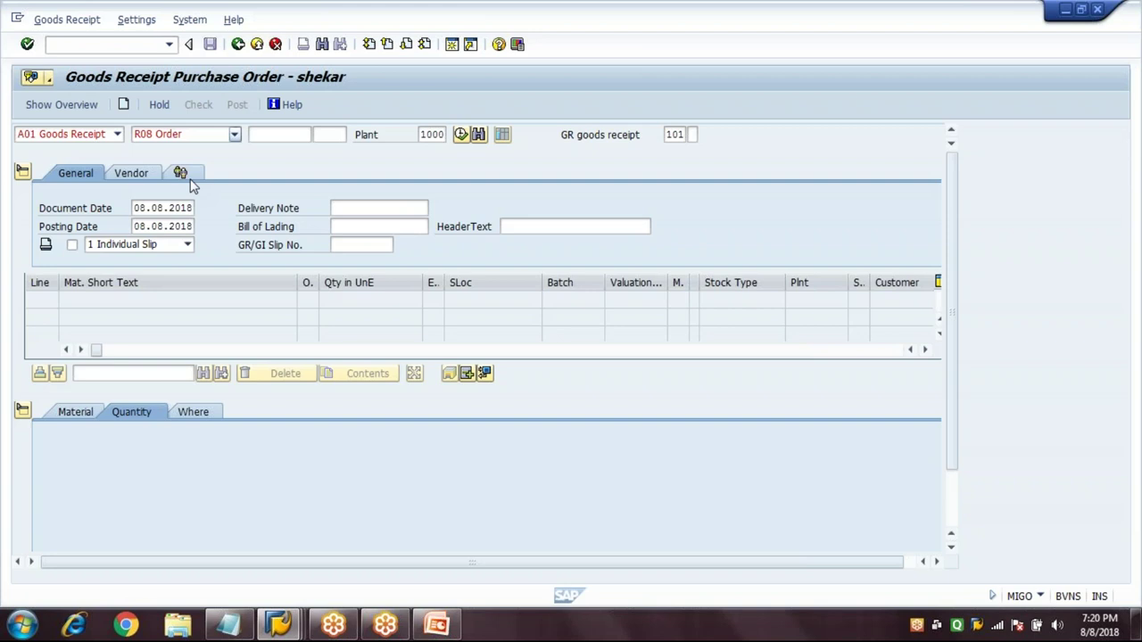
# Step: Load the production order into the goods receipt by entering its order number
pyautogui.click(279, 136)
pyautogui.write('60003682')
pyautogui.press('Return')
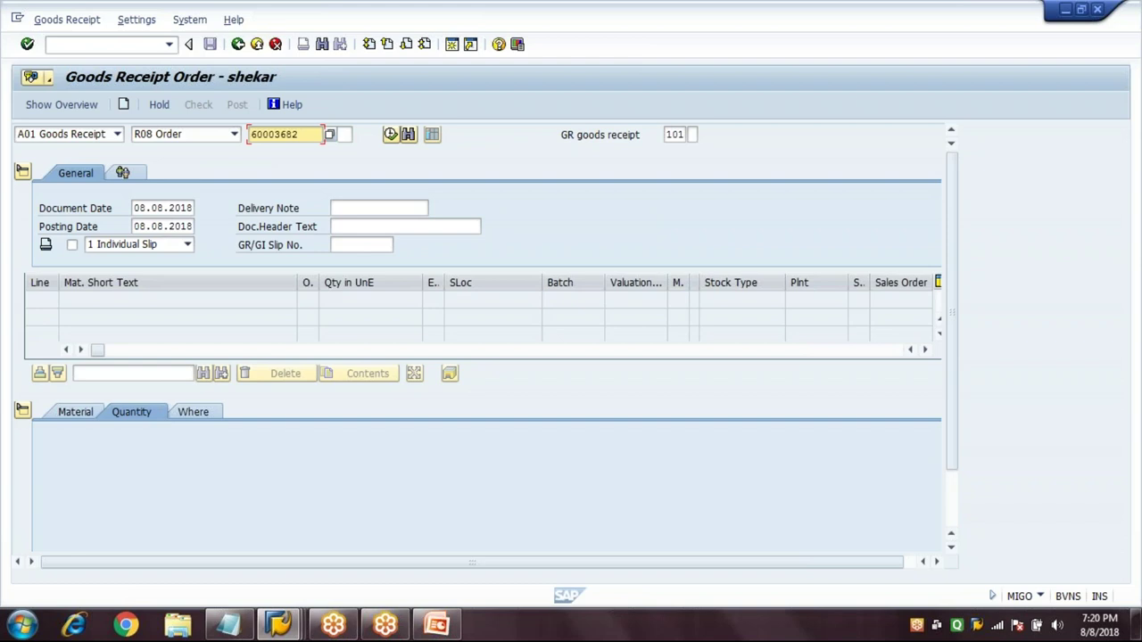
# Step: Review the receipt item's Where and Order Data details and mark the item as OK
pyautogui.click(190, 338)
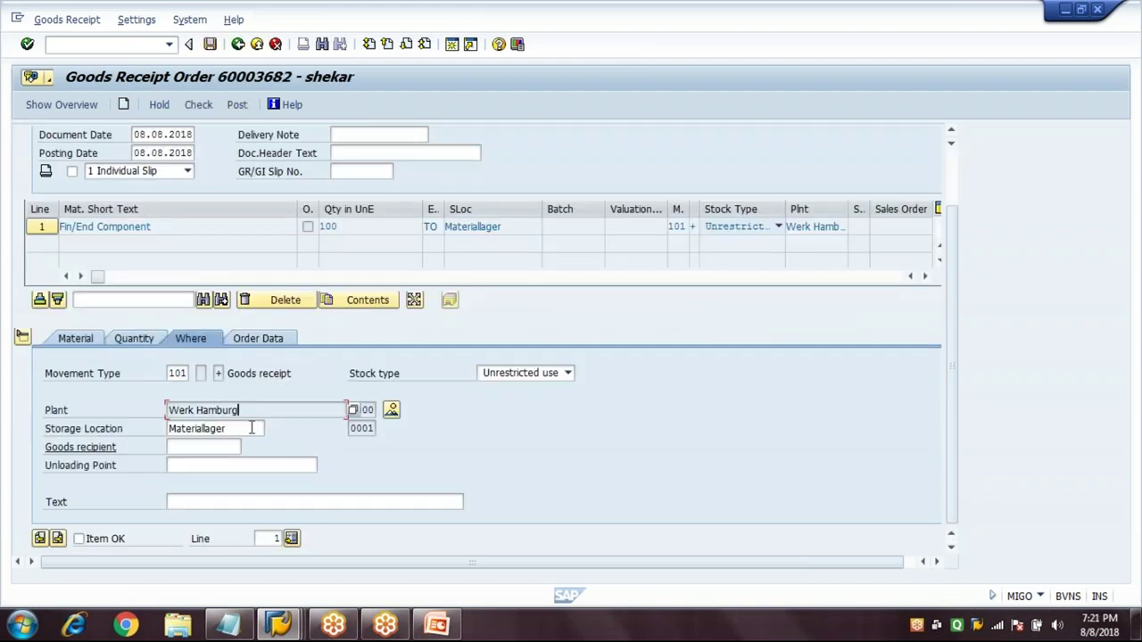
pyautogui.click(247, 429)
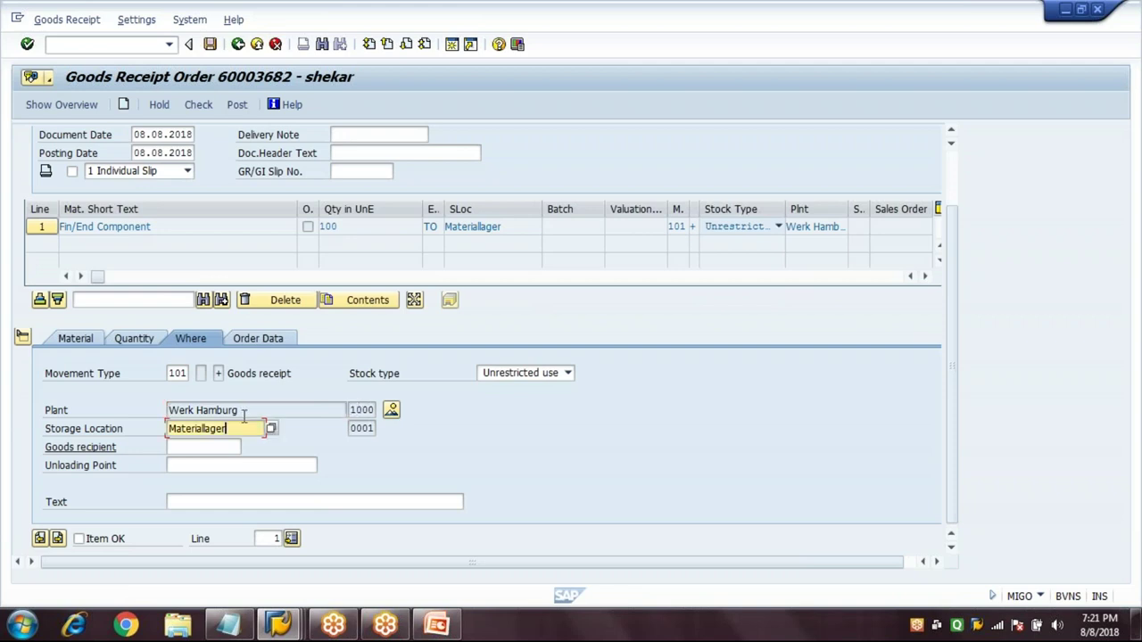
pyautogui.click(261, 343)
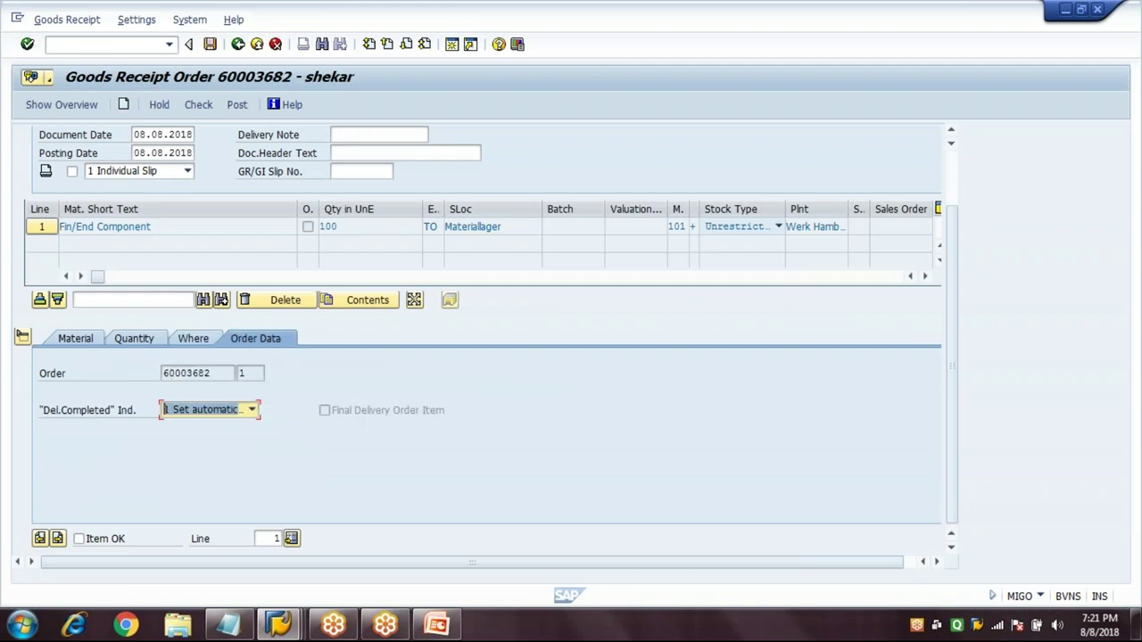
pyautogui.hotkey('shift', 'Tab')
pyautogui.hotkey('shift', 'Tab')
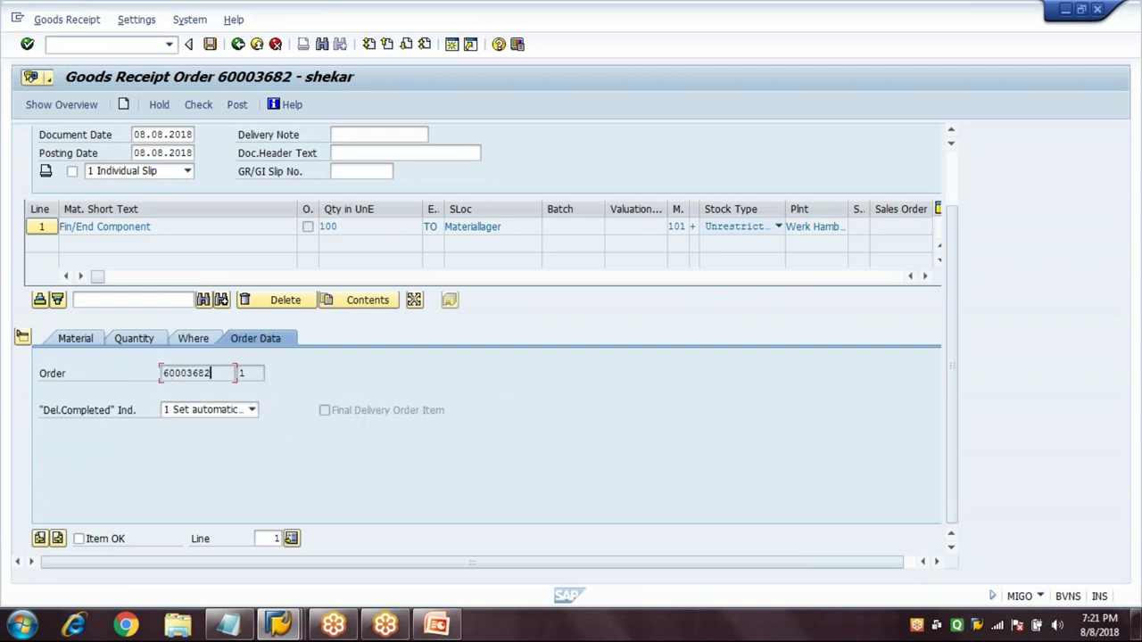
pyautogui.click(79, 540)
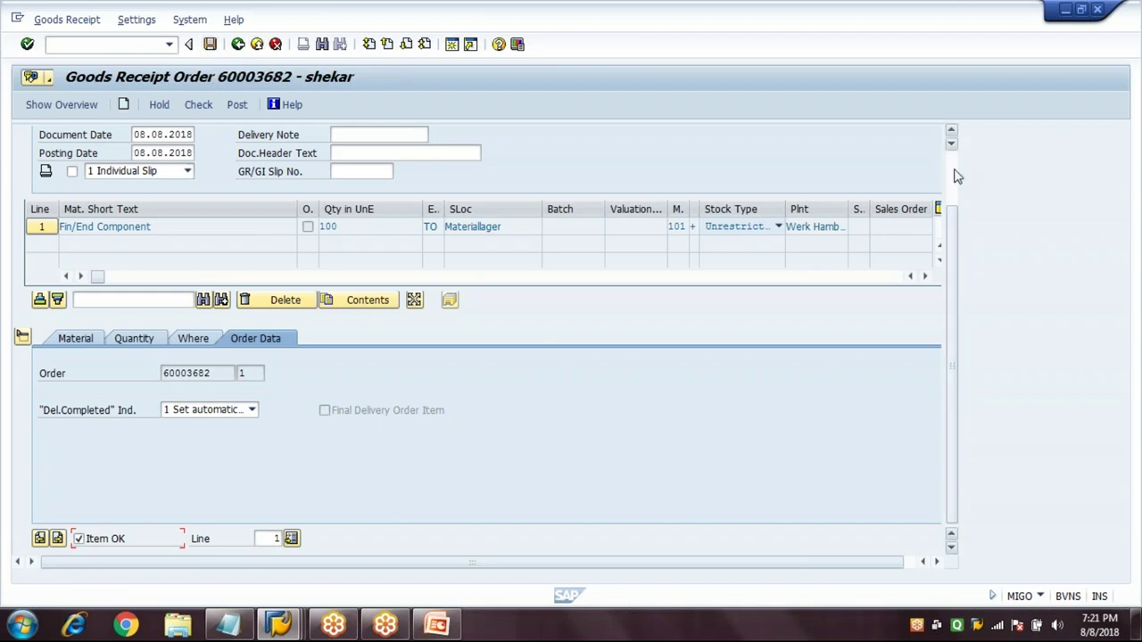
pyautogui.scroll(2, 955, 176)
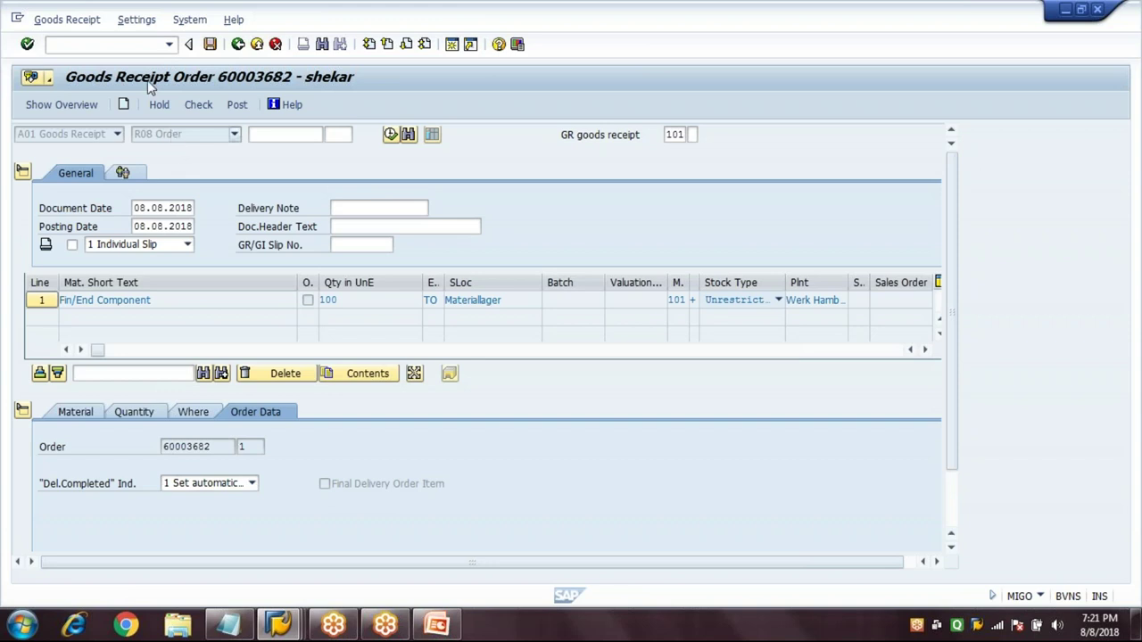
# Step: Switch to transaction MB31 and post the goods receipt for the production order with movement type 101
pyautogui.write('/NMB31')
pyautogui.press('Return')
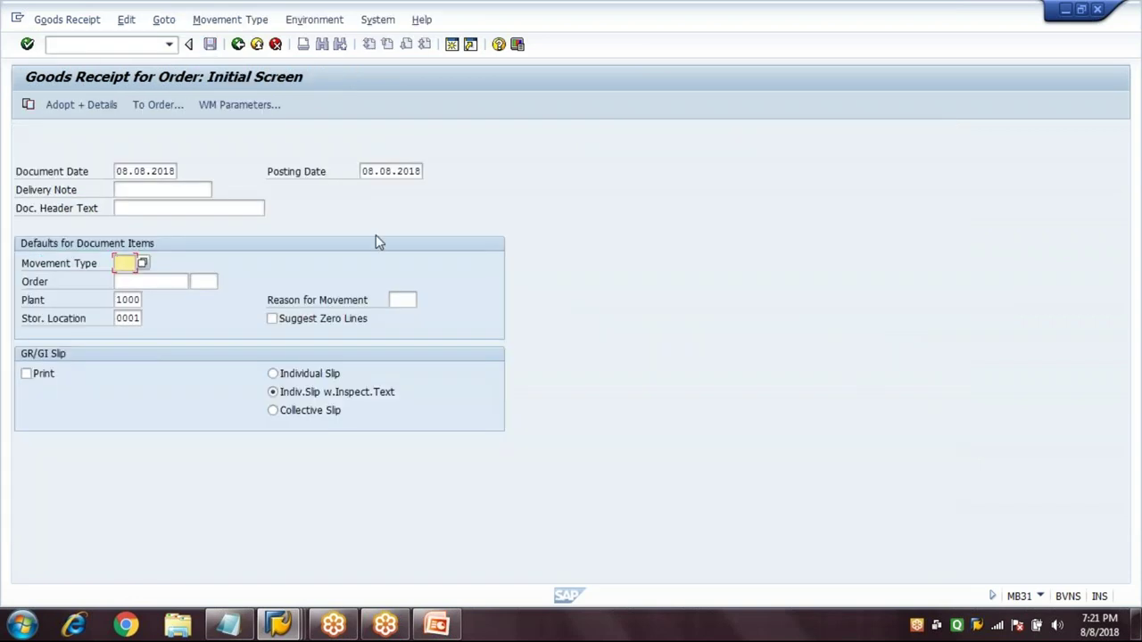
pyautogui.write('101')
pyautogui.press('Tab')
pyautogui.write('60003682')
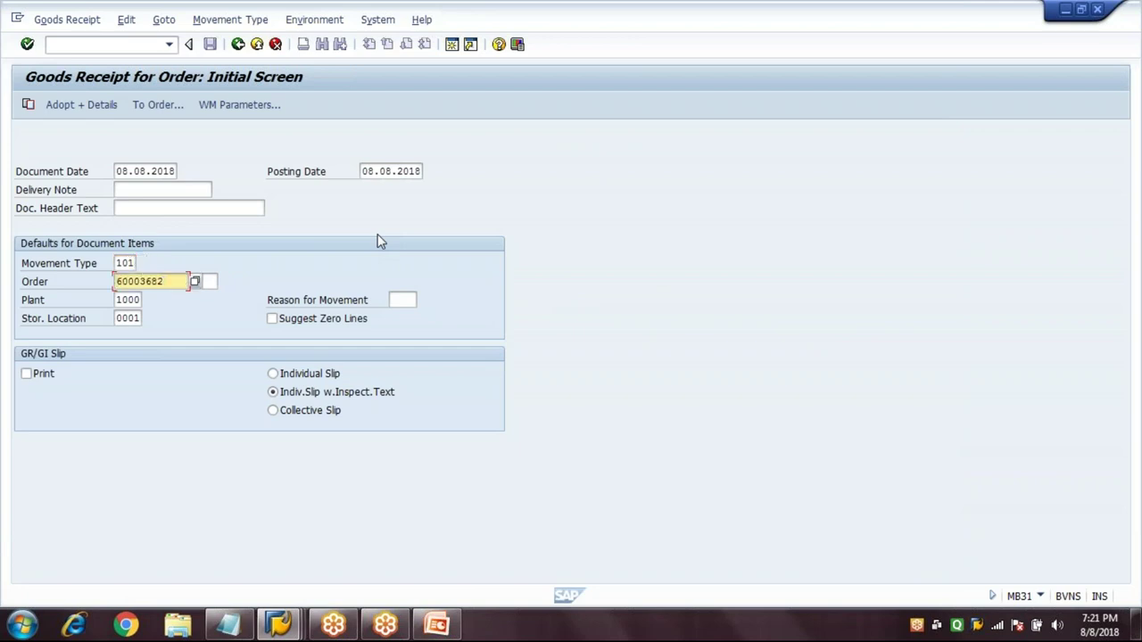
pyautogui.press('Tab')
pyautogui.press('Tab')
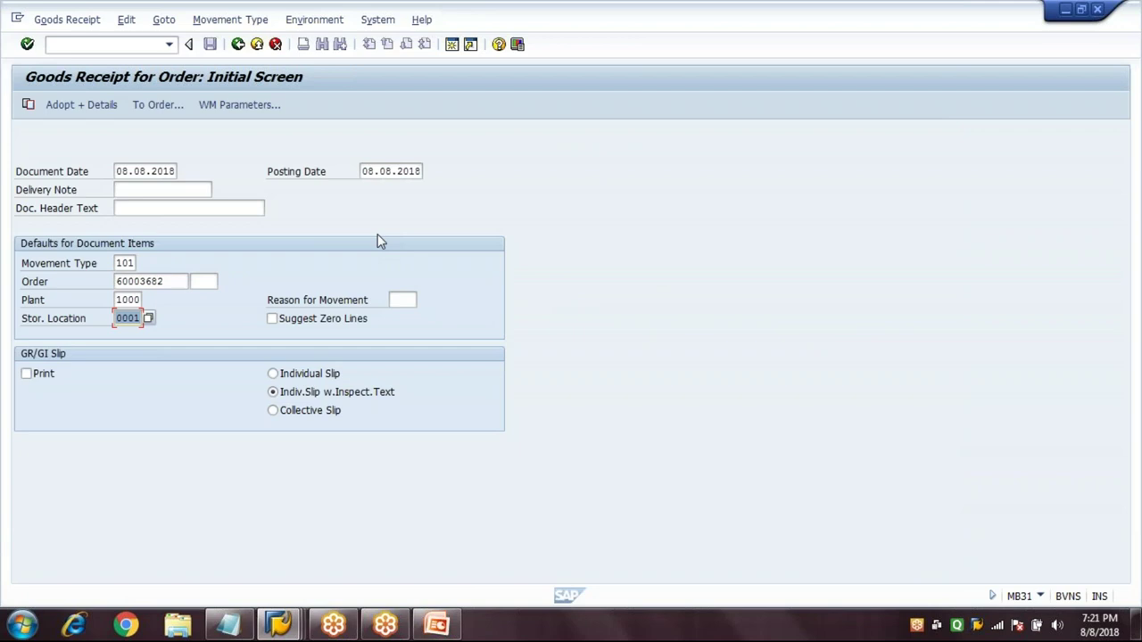
pyautogui.press('Return')
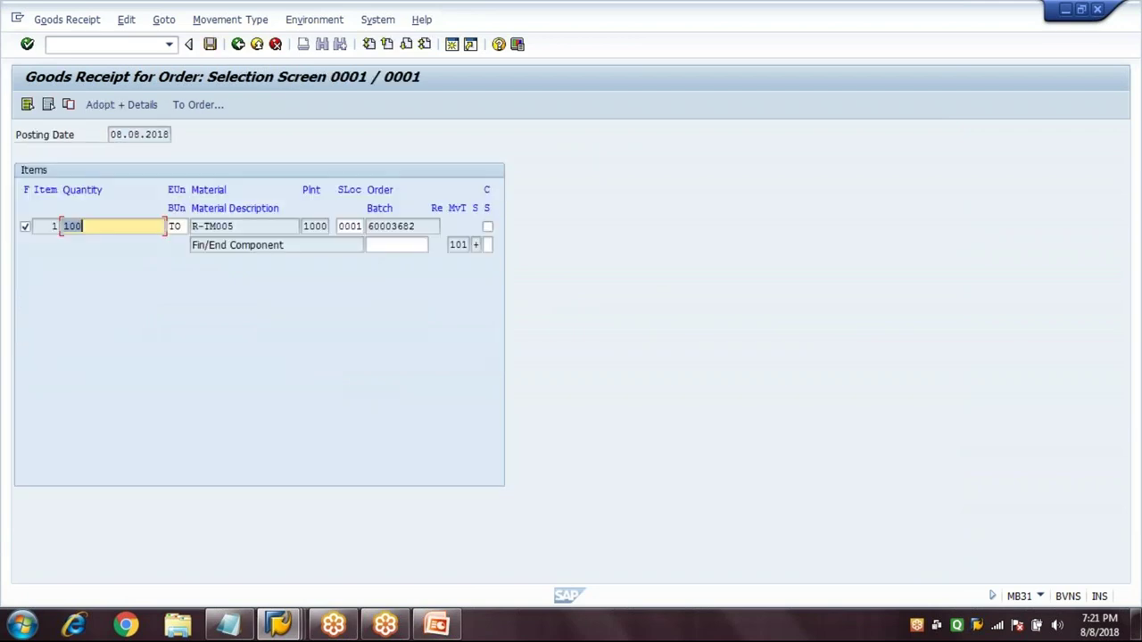
pyautogui.click(211, 45)
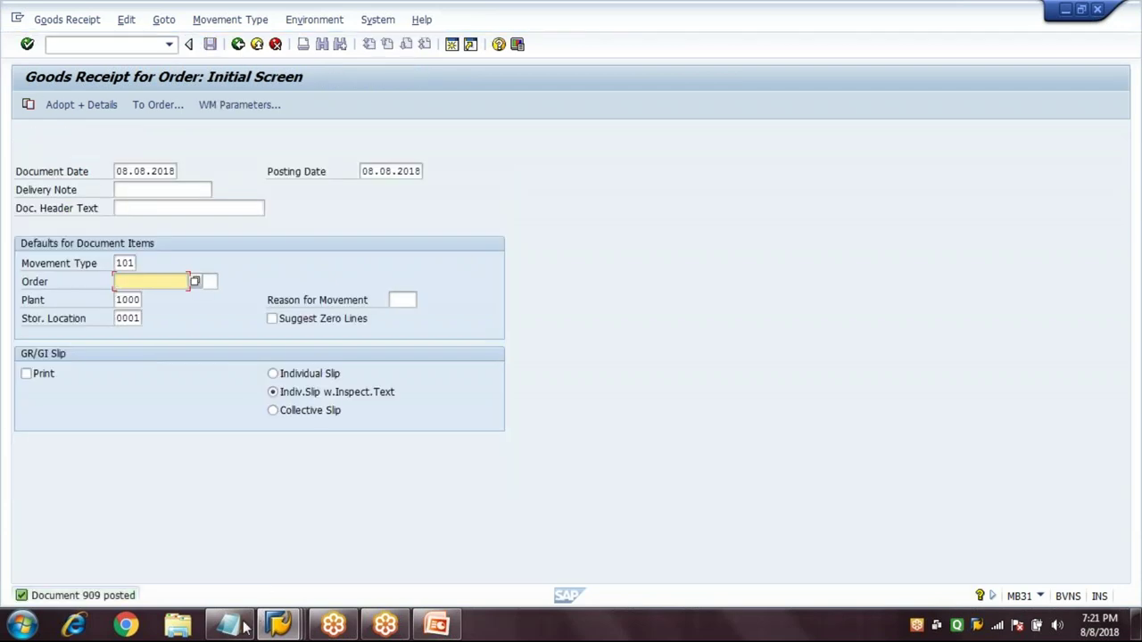
# Step: Switch to the Notepad notes and add the line "8.Monitor Stock Overview - MMBE"
pyautogui.hotkey('alt', 'Tab')
pyautogui.press('Return')
pyautogui.write('8.')
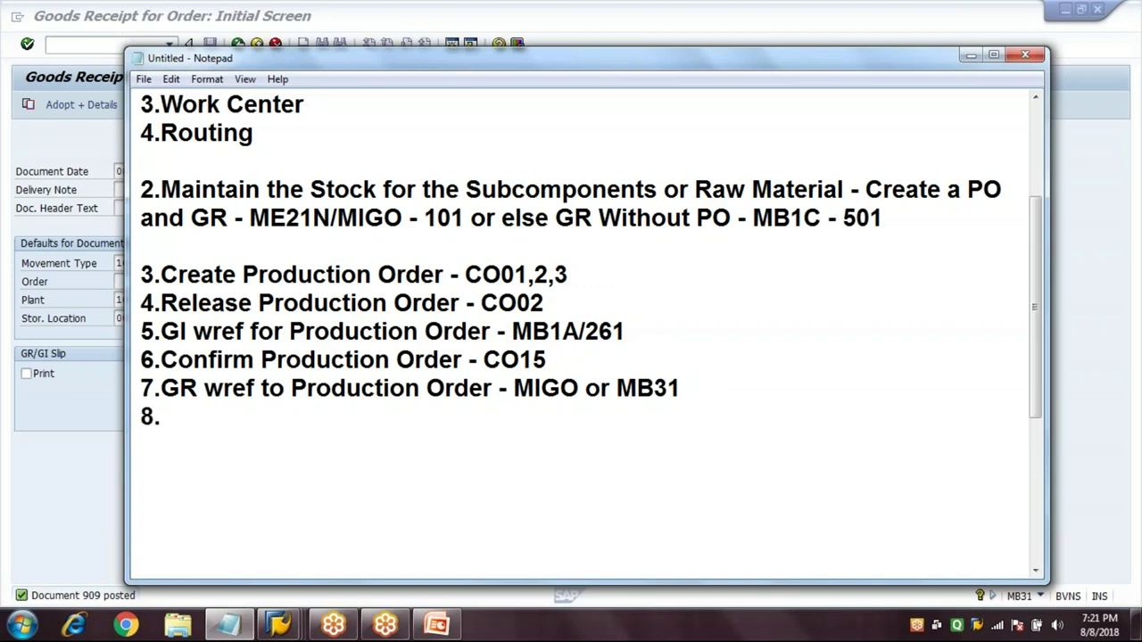
pyautogui.write('Monitor ')
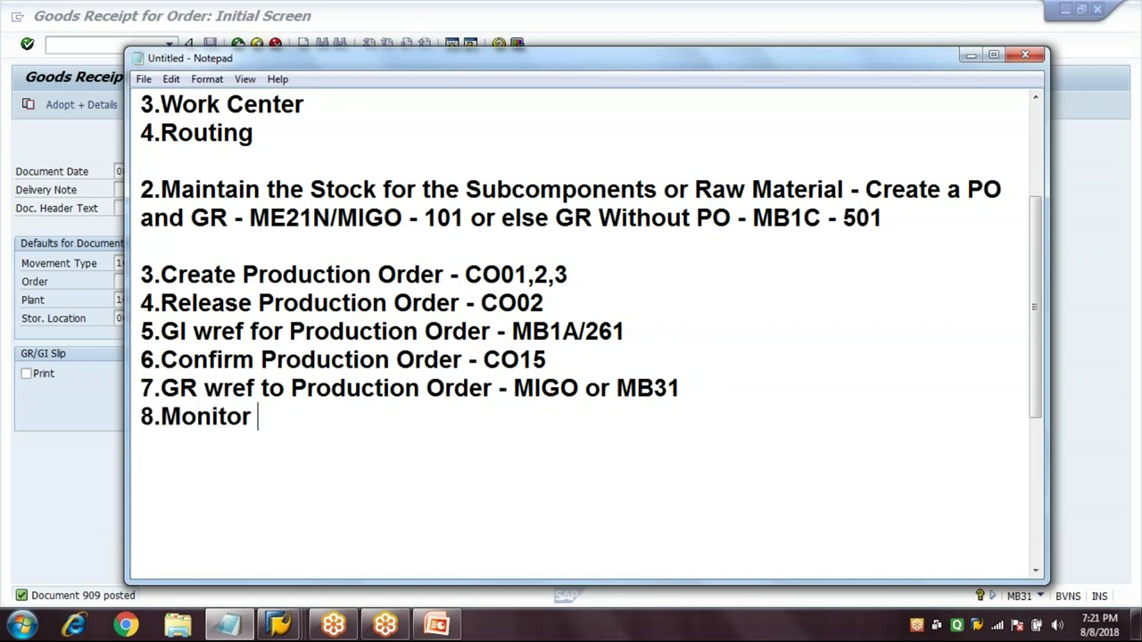
pyautogui.write('Stock O')
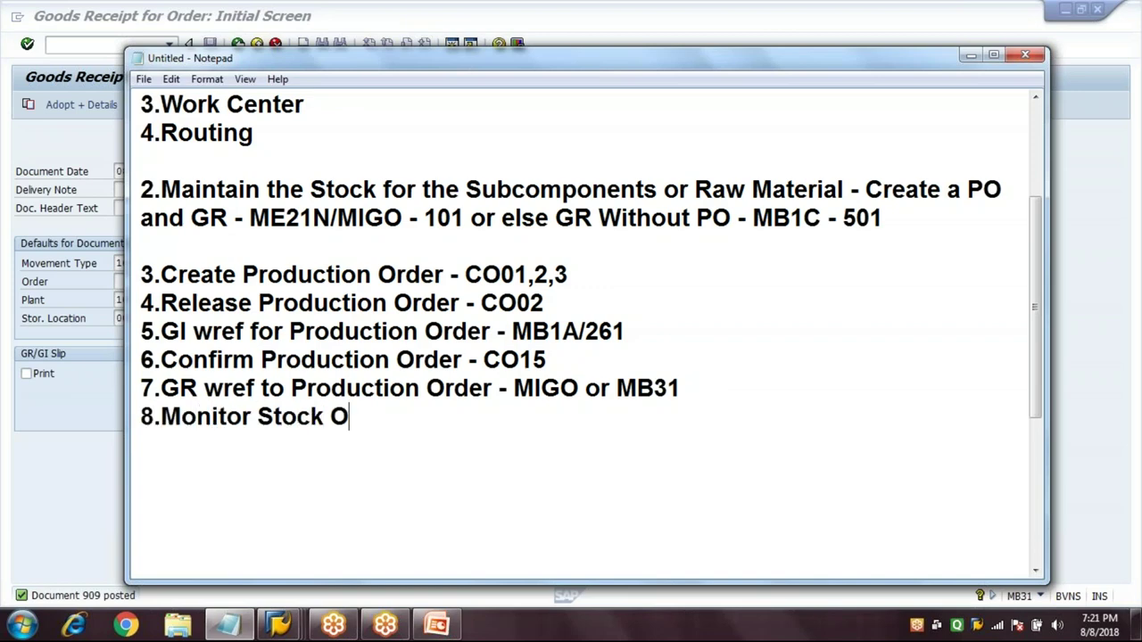
pyautogui.write('verview')
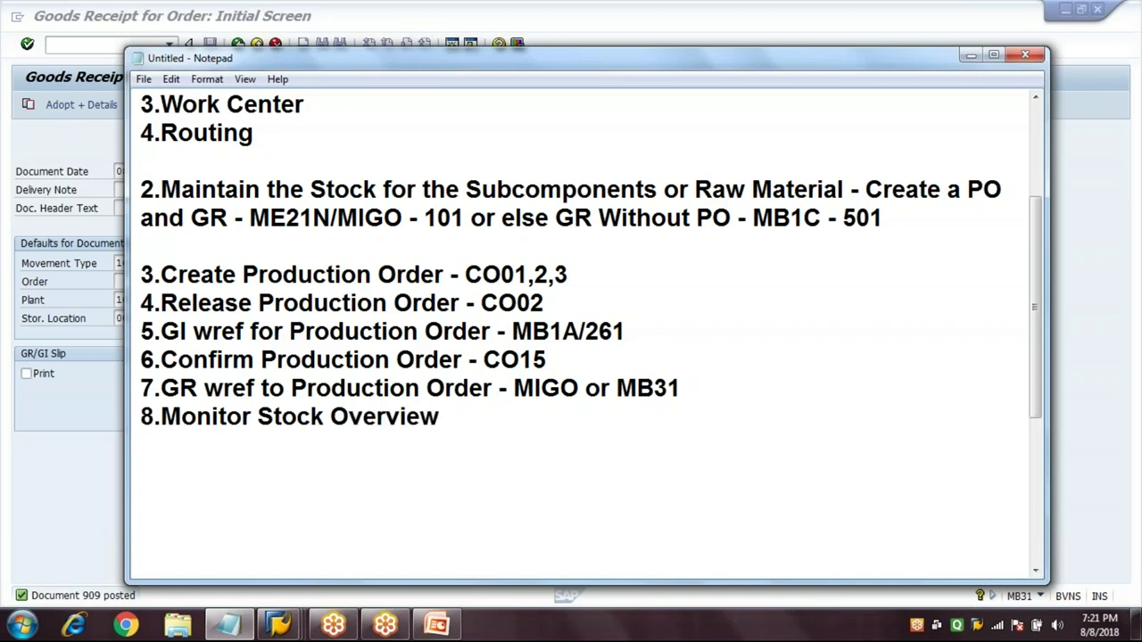
pyautogui.write(' - MMBE')
pyautogui.press('Return')
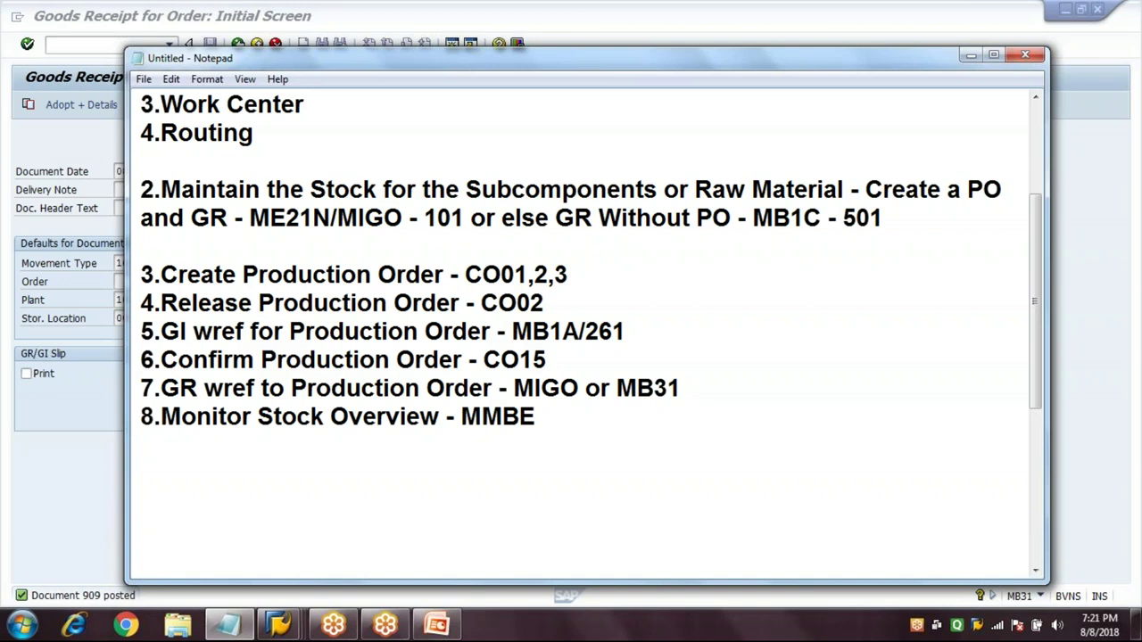
# Step: Return to SAP, check the unrestricted-use stock of R-TM005 in plant 1000, storage location 0001 with MMBE, and exit the transaction
pyautogui.click(238, 44)
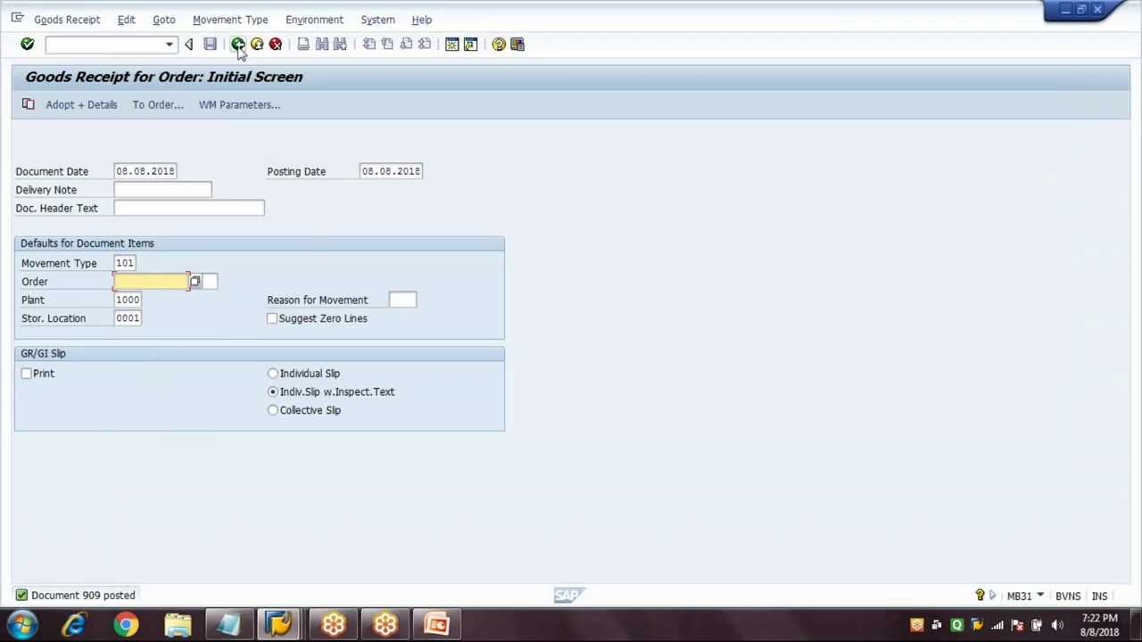
pyautogui.click(239, 45)
pyautogui.write('MMBE')
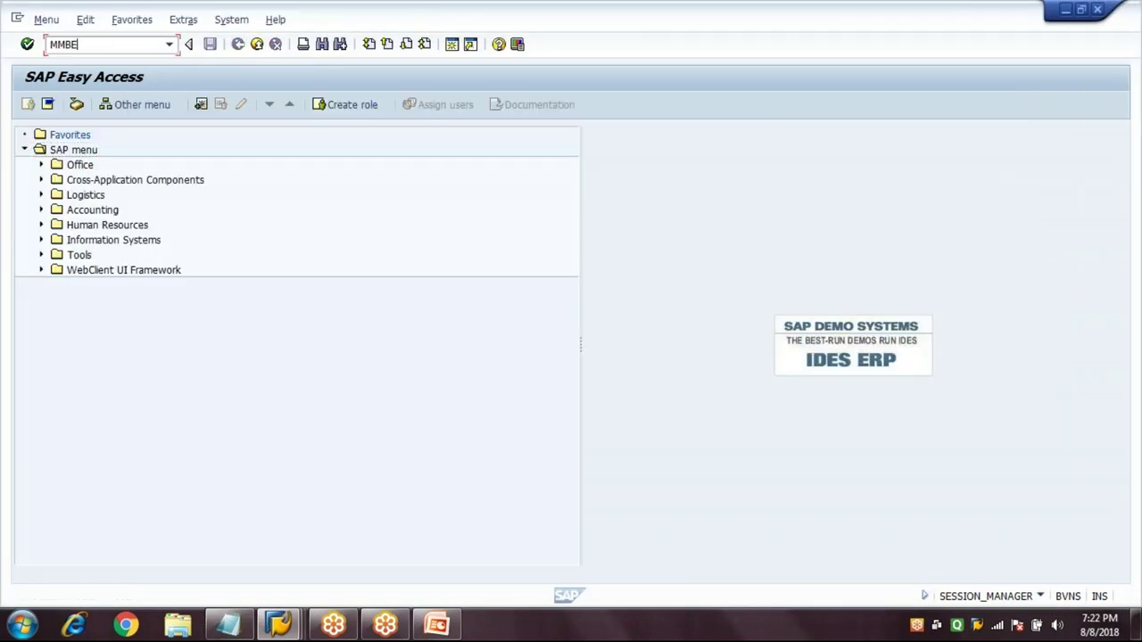
pyautogui.press('Return')
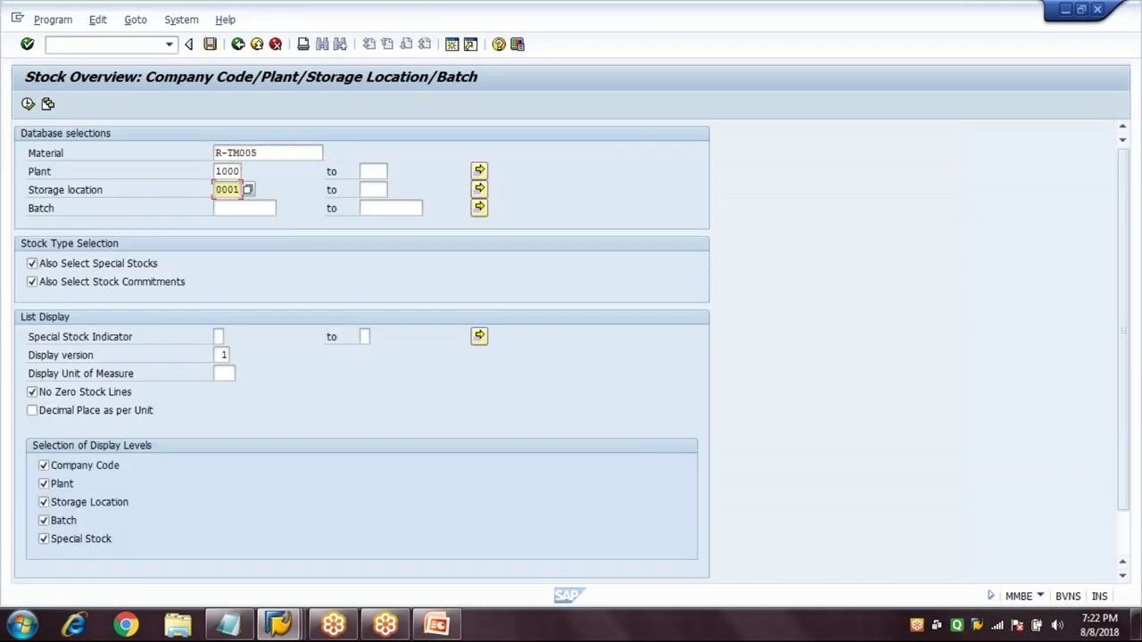
pyautogui.click(29, 105)
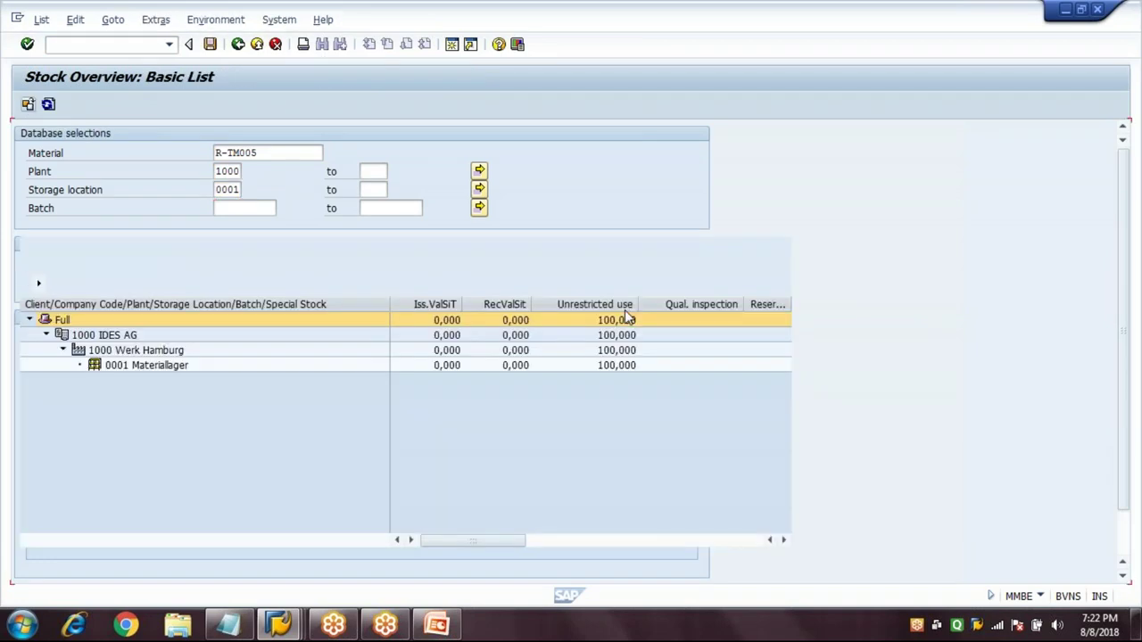
pyautogui.click(611, 307)
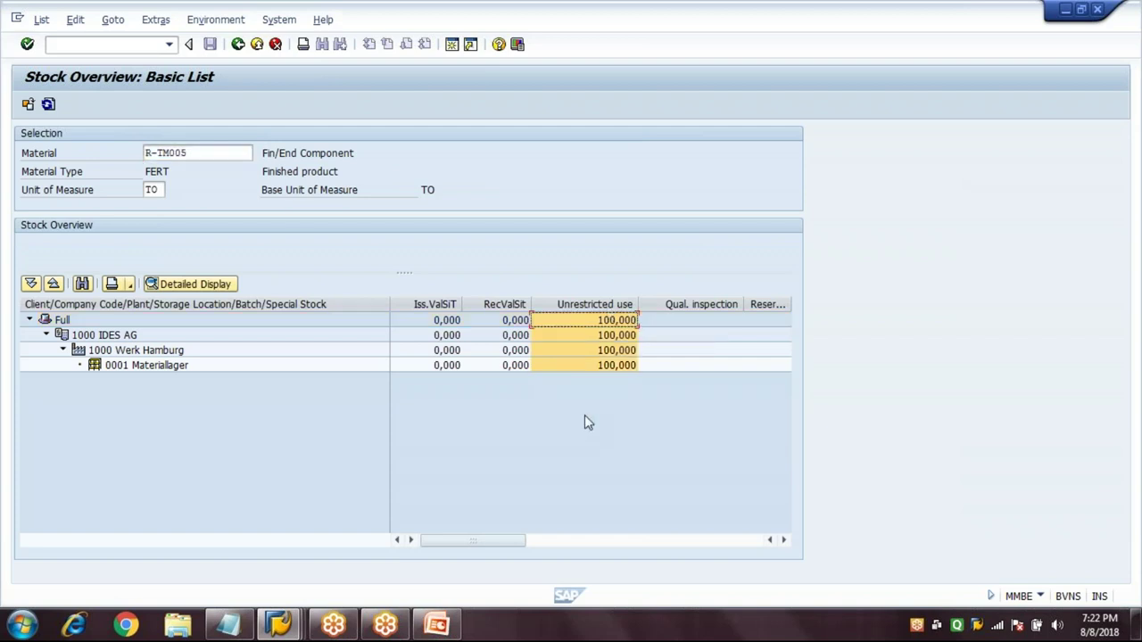
pyautogui.click(237, 44)
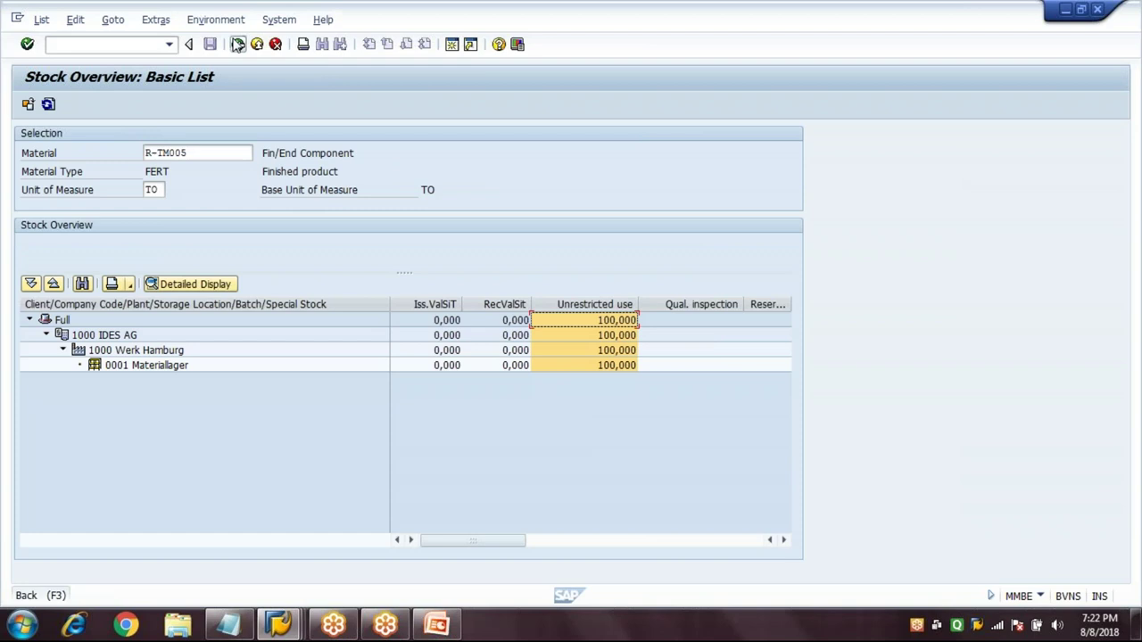
pyautogui.click(237, 45)
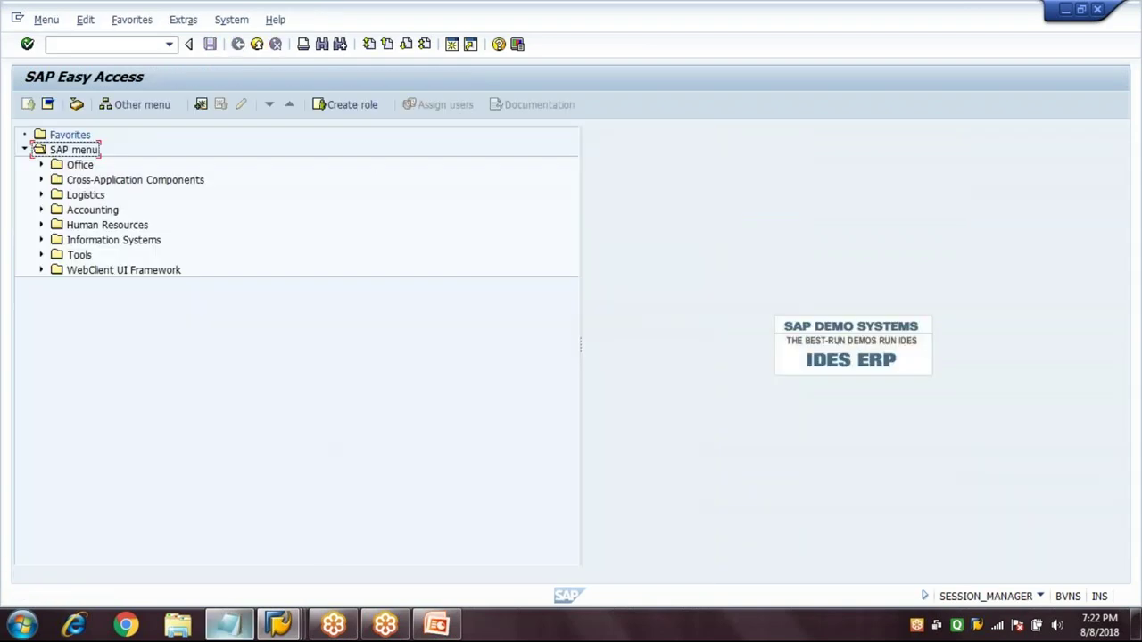
# Step: Switch to the Notepad notes and add the line "9.Technically Complete the Production Order TECO - CO02"
pyautogui.click(230, 624)
pyautogui.press('Return')
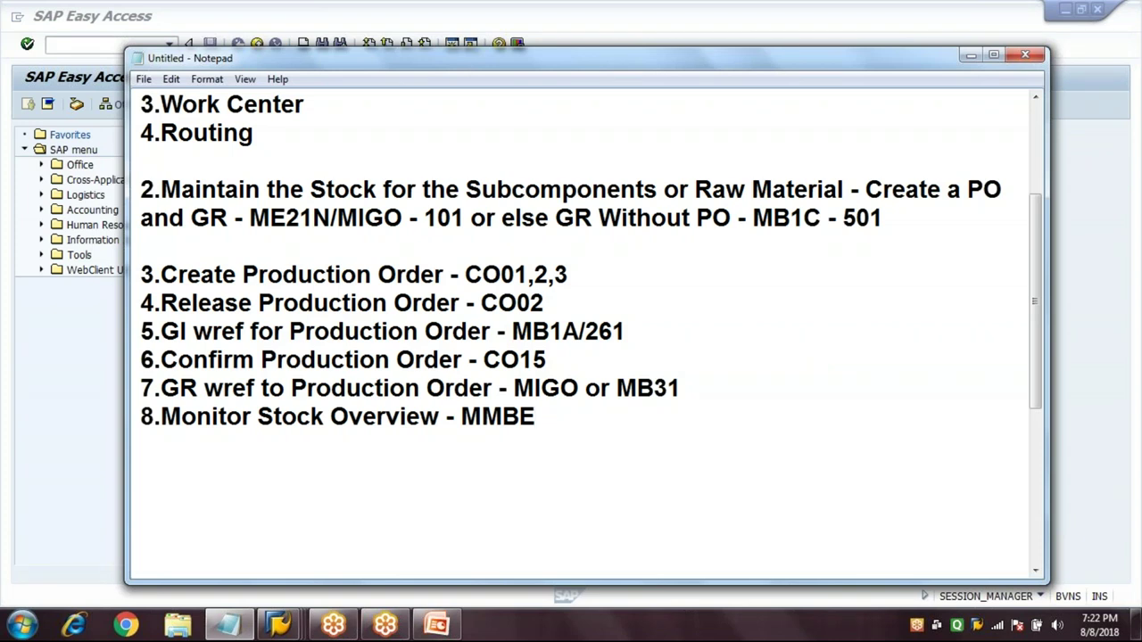
pyautogui.write('9.Technically ')
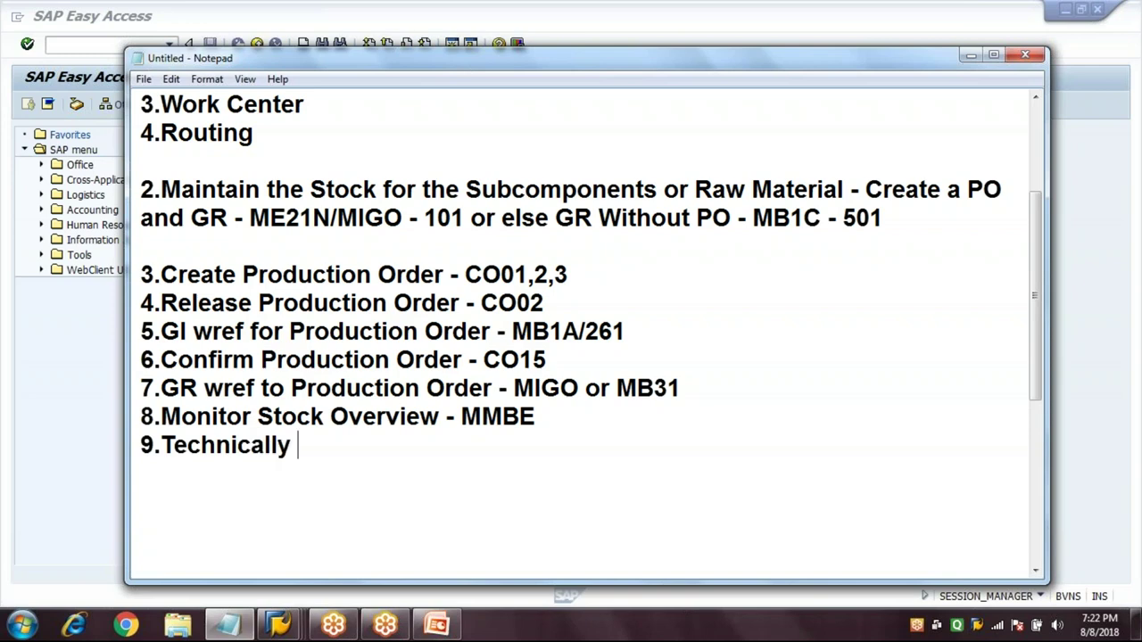
pyautogui.write('Completed')
pyautogui.press('BackSpace')
pyautogui.write('the P')
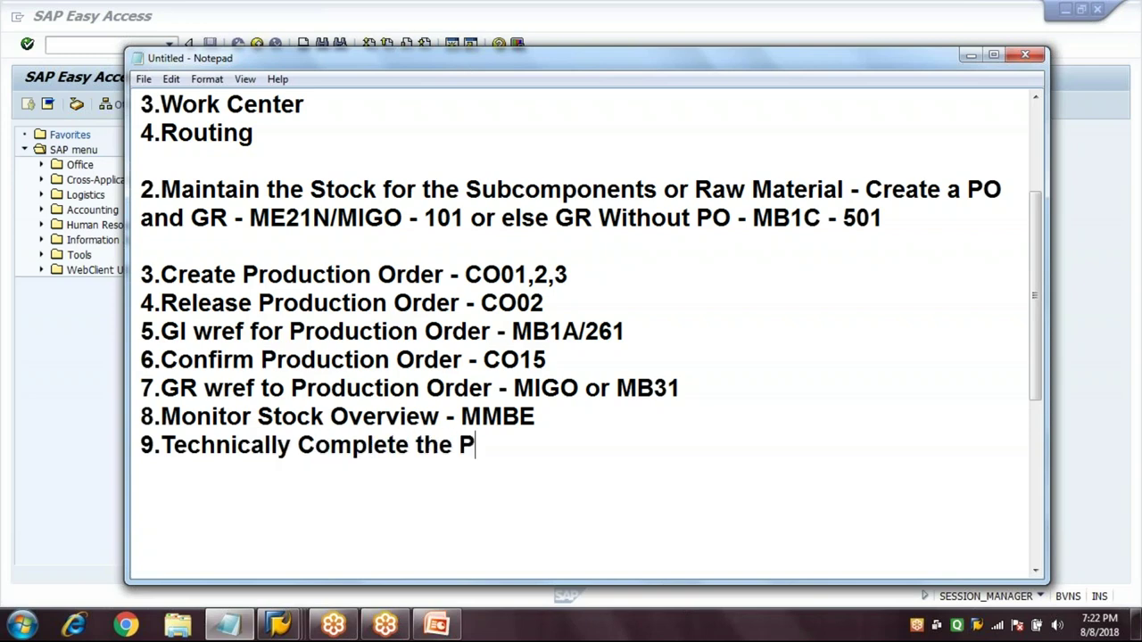
pyautogui.write('roductio')
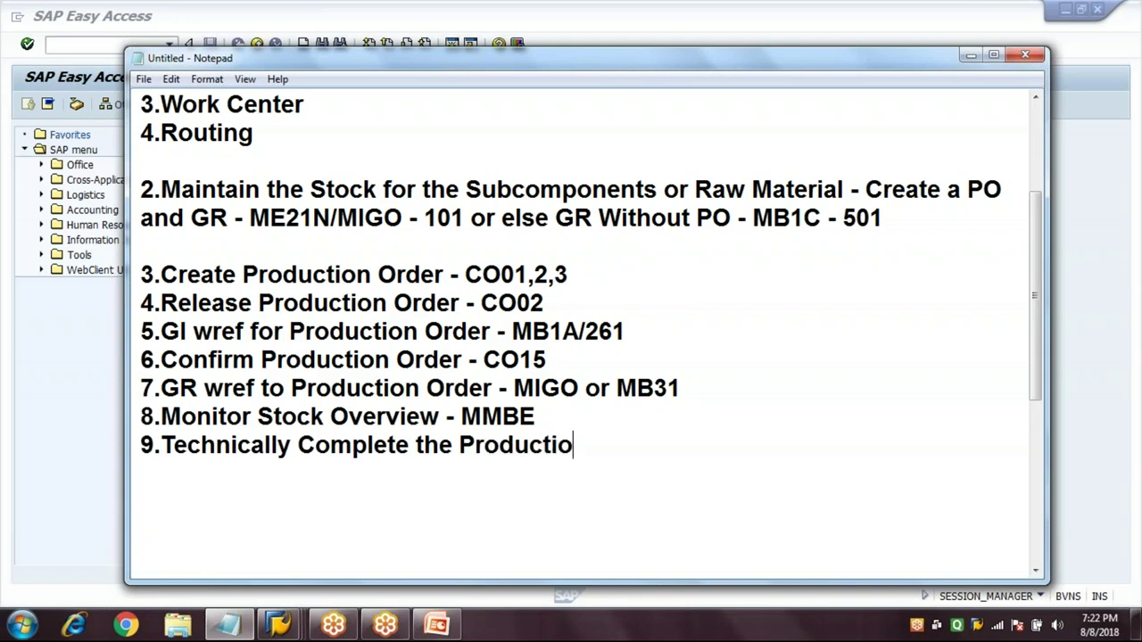
pyautogui.write('n Orde')
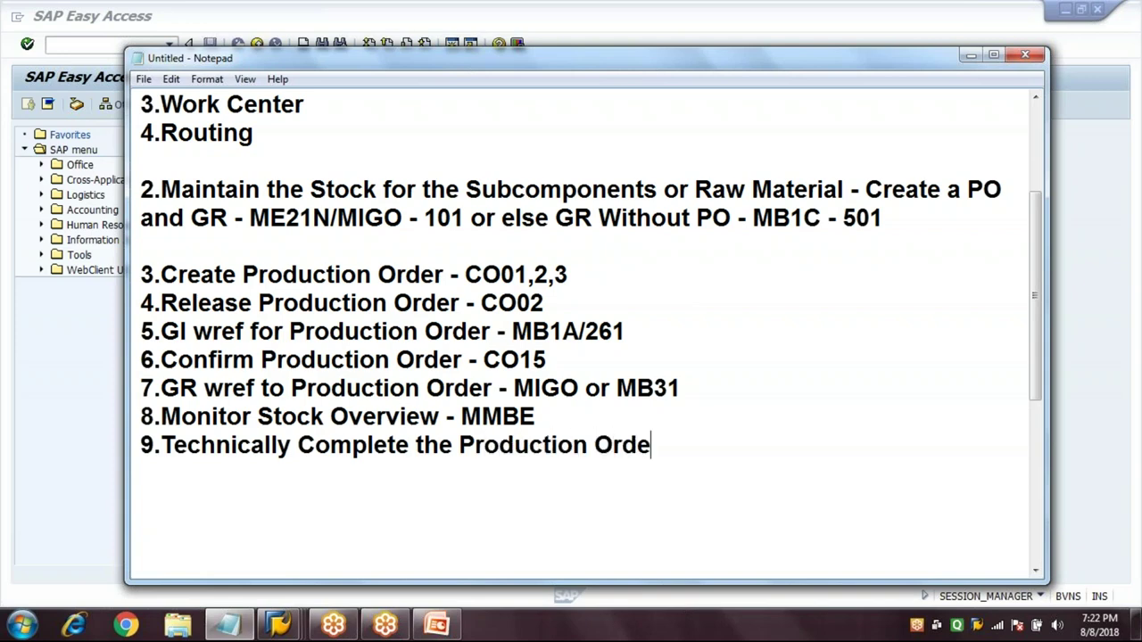
pyautogui.write('r TECO - CO02')
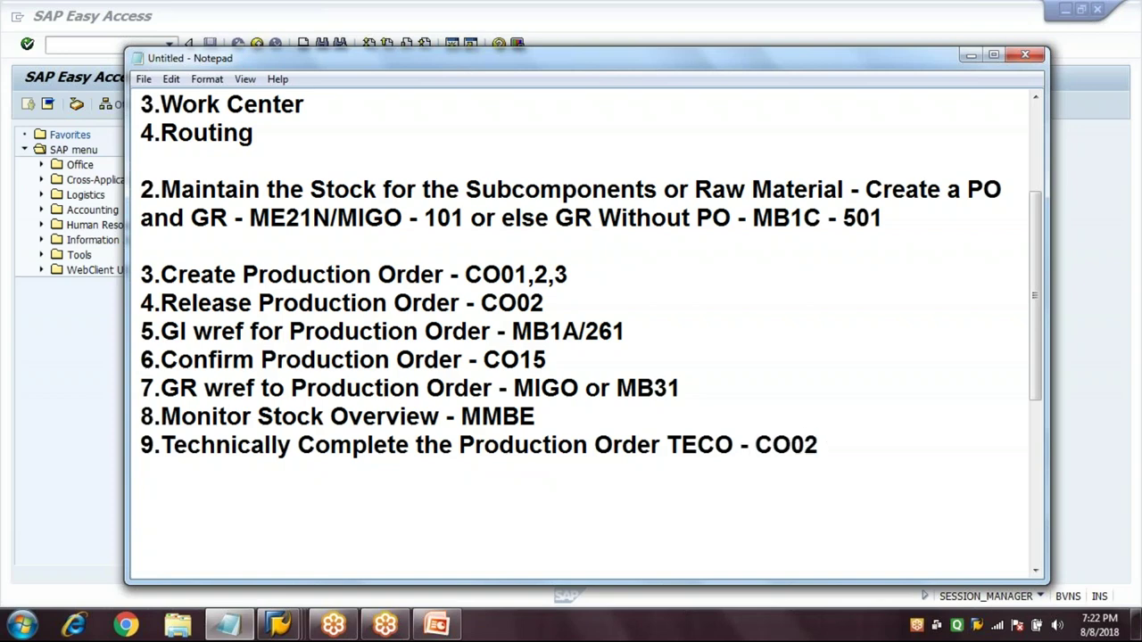
pyautogui.press('Return')
# Step: Return to SAP and open the production order for change in CO02
pyautogui.click(116, 82)
pyautogui.click(131, 44)
pyautogui.write('CO02')
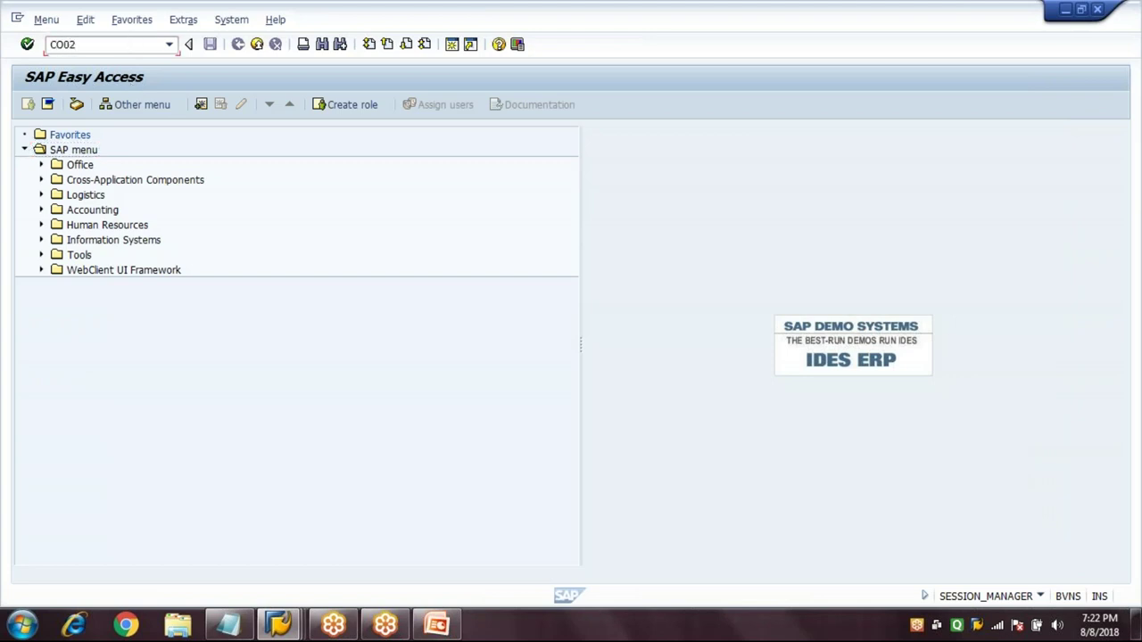
pyautogui.press('Return')
pyautogui.press('End')
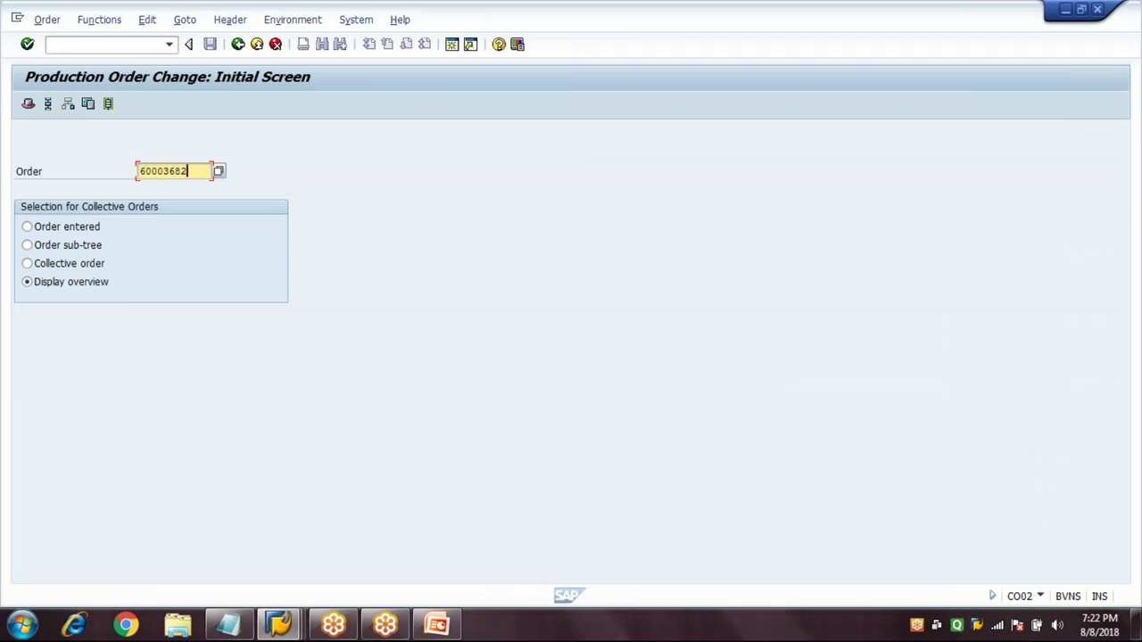
pyautogui.press('Return')
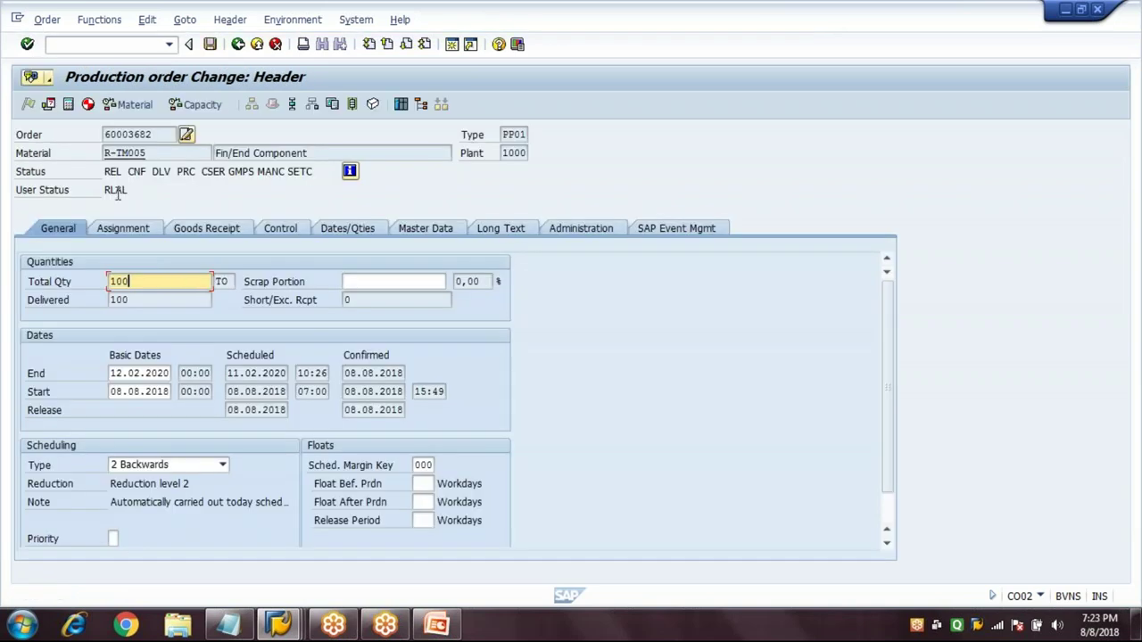
pyautogui.moveTo(105, 176); pyautogui.dragTo(190, 176)
pyautogui.click(191, 176)
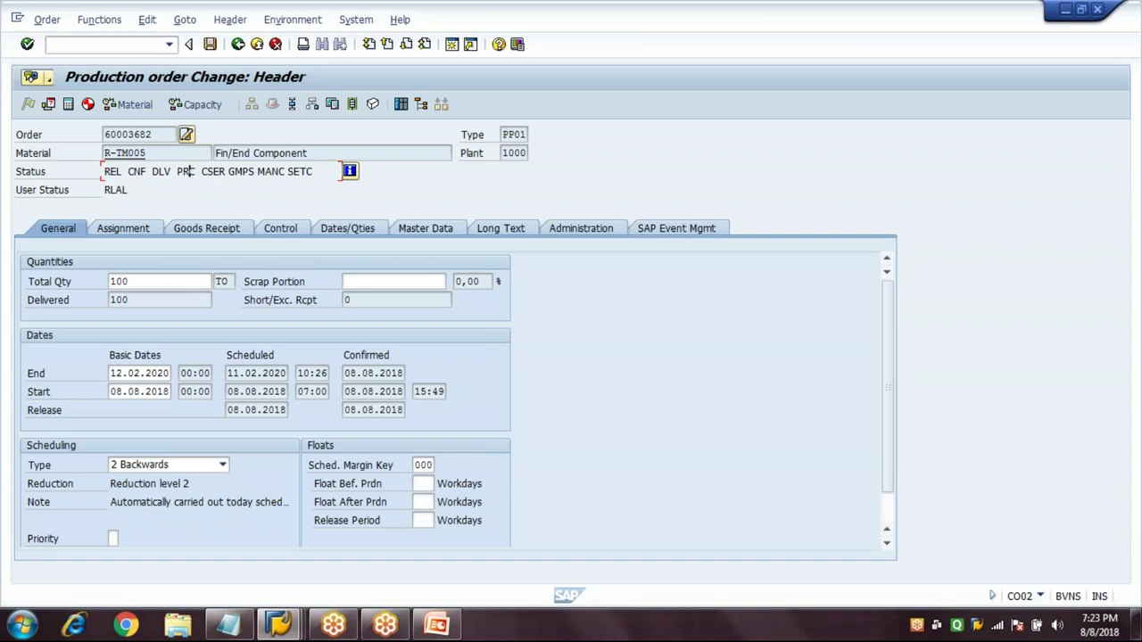
pyautogui.click(116, 189)
pyautogui.click(89, 27)
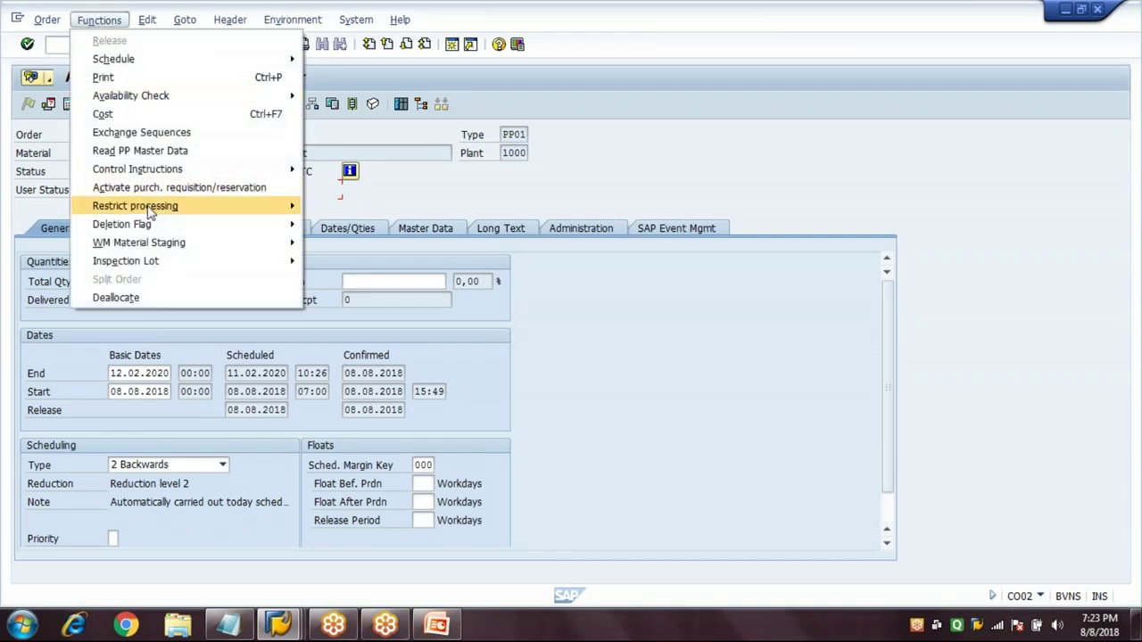
pyautogui.moveTo(150, 211)
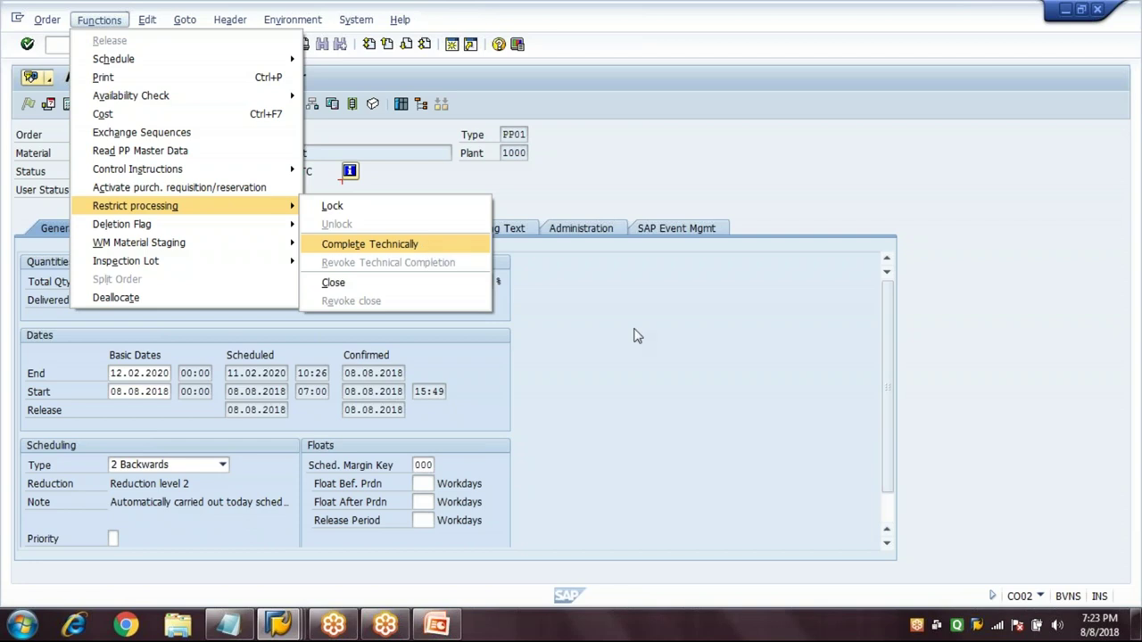
pyautogui.click(427, 244)
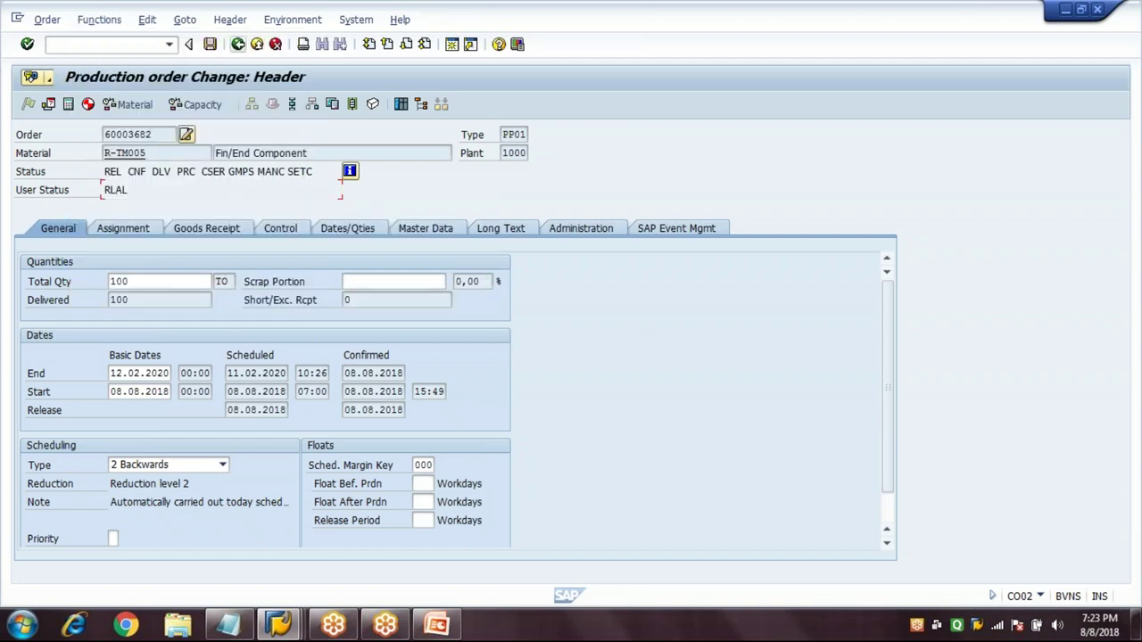
pyautogui.press('F3')
pyautogui.press('F3')
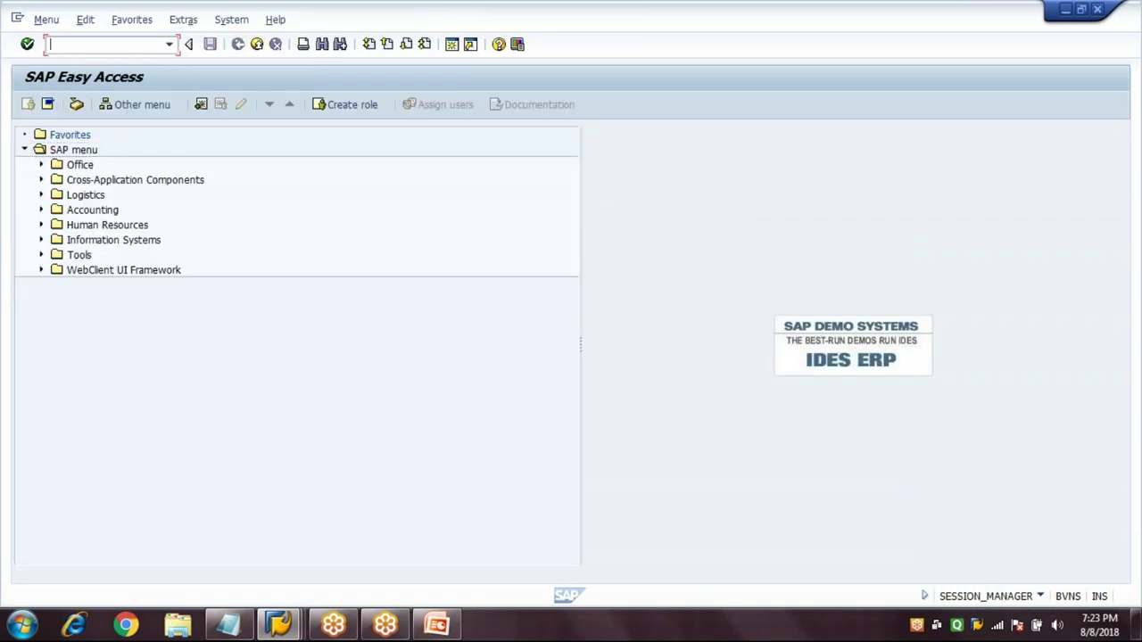
# Step: Reopen the production order for change with CO02 and set it to technically complete
pyautogui.write('CO02')
pyautogui.press('Return')
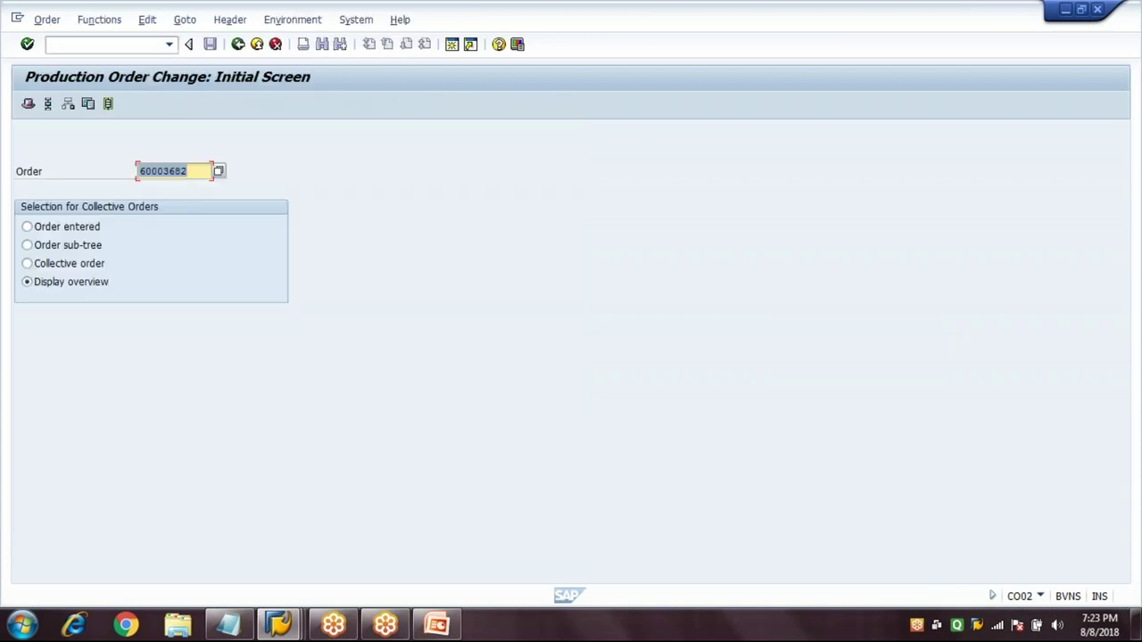
pyautogui.press('Return')
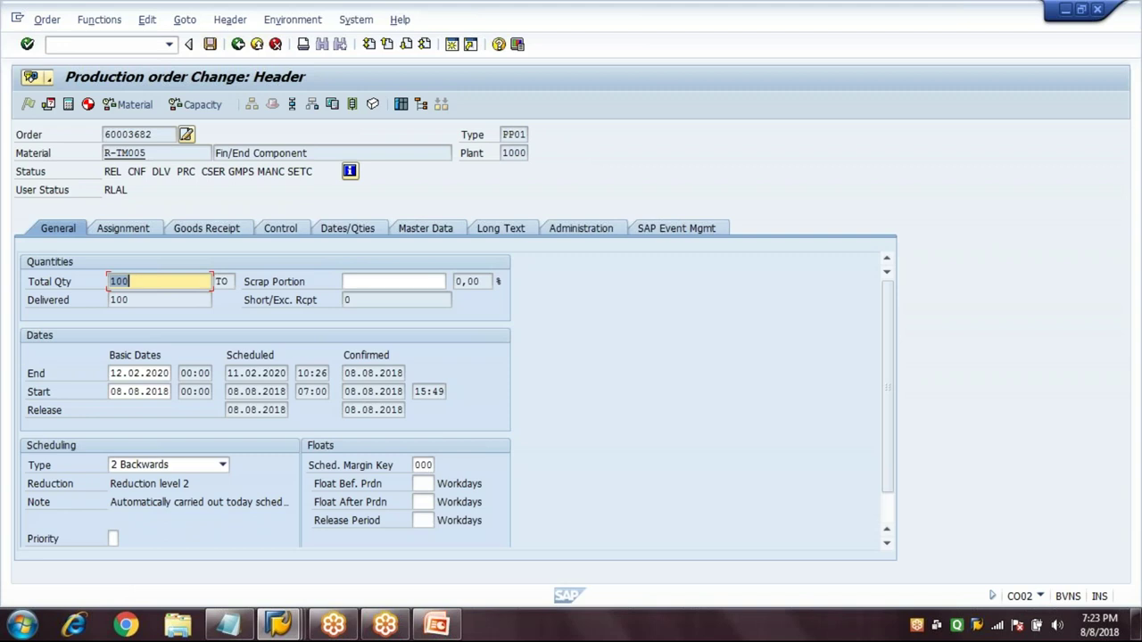
pyautogui.click(99, 22)
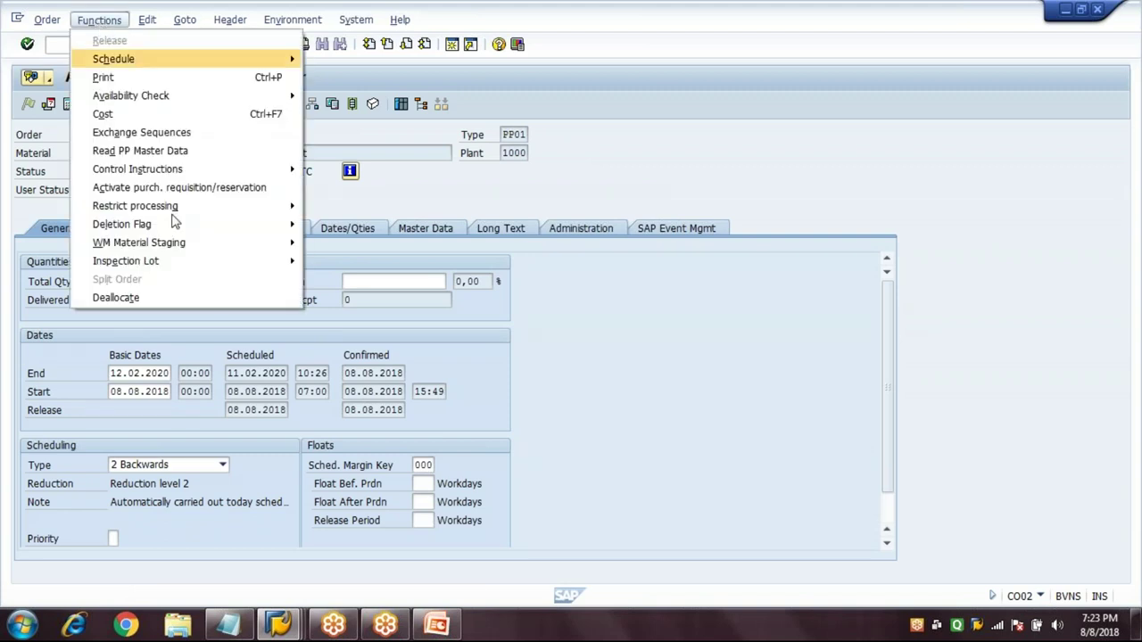
pyautogui.moveTo(282, 206)
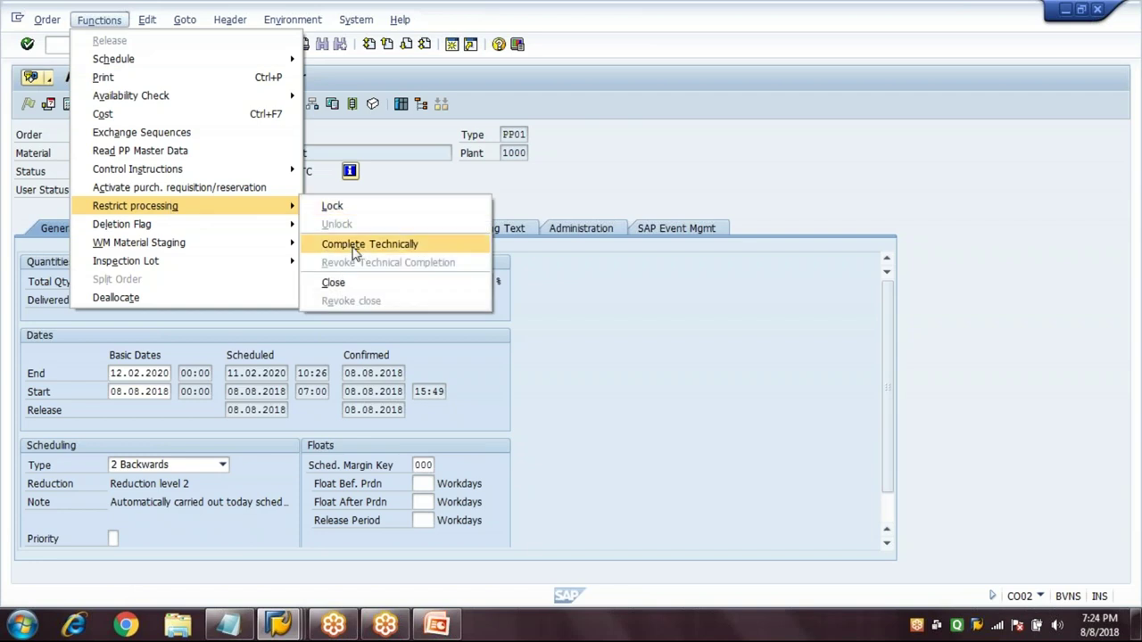
pyautogui.click(422, 252)
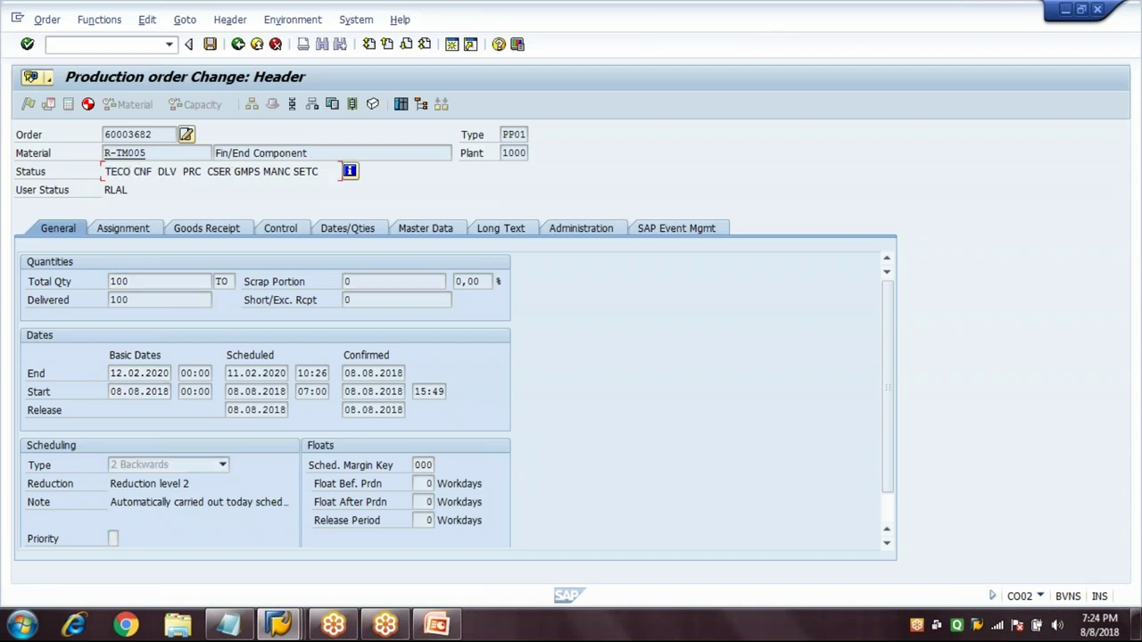
# Step: Review the order's system statuses in the status details, return to the header and save the order
pyautogui.click(351, 172)
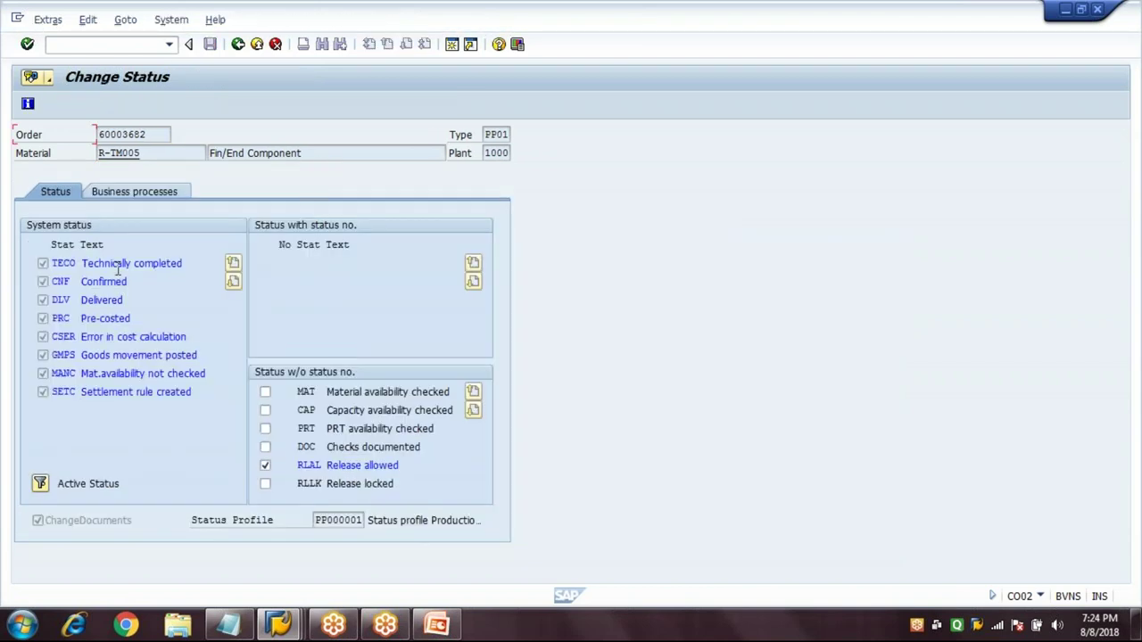
pyautogui.click(116, 266)
pyautogui.click(114, 282)
pyautogui.click(113, 319)
pyautogui.click(237, 44)
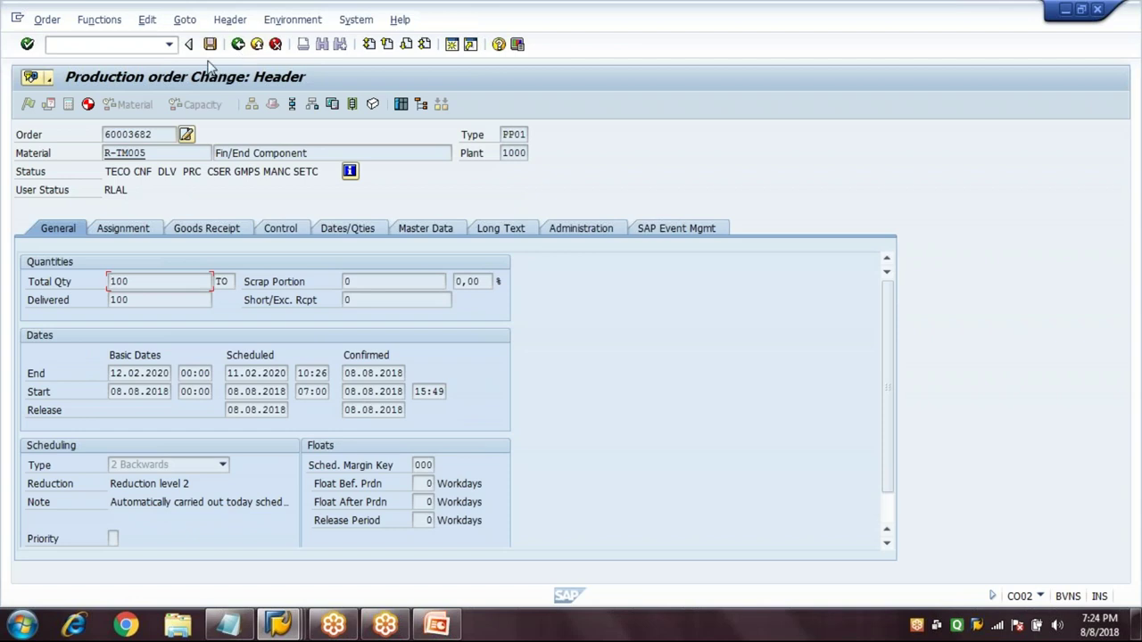
pyautogui.click(210, 44)
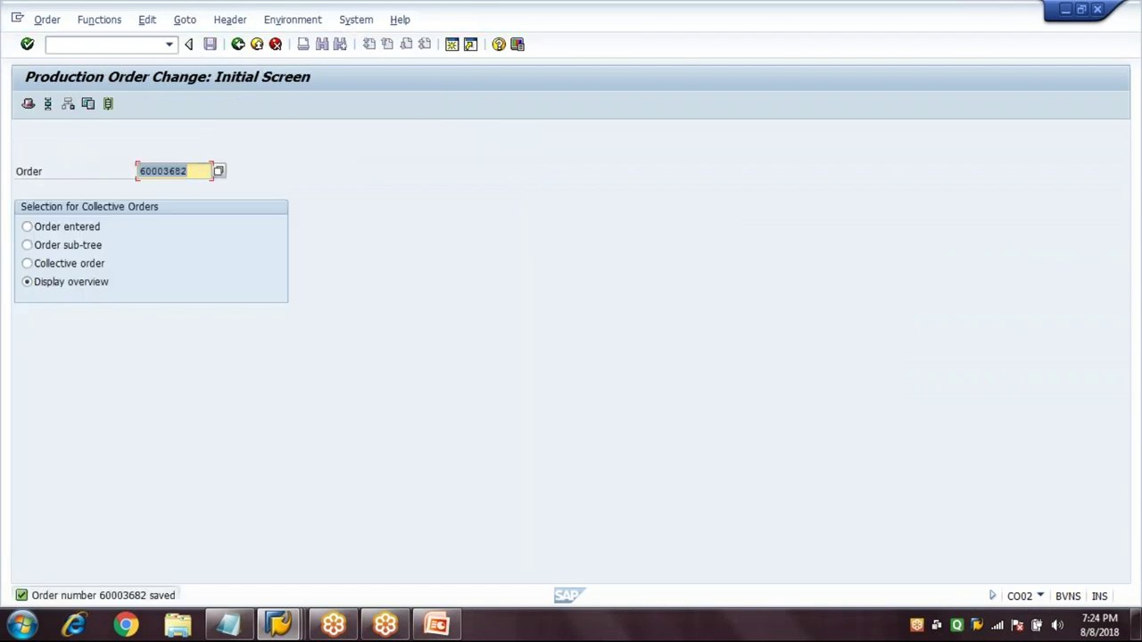
# Step: Reopen the saved order in CO02 and check its goods receipt data, general data and status line
pyautogui.press('End')
pyautogui.press('Return')
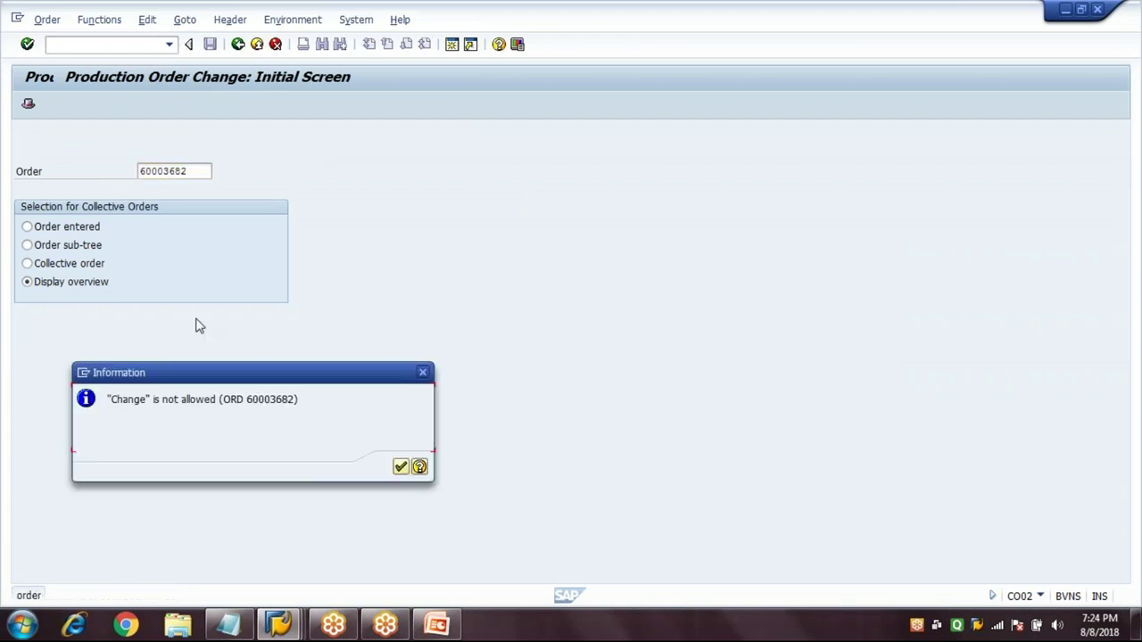
pyautogui.click(298, 399)
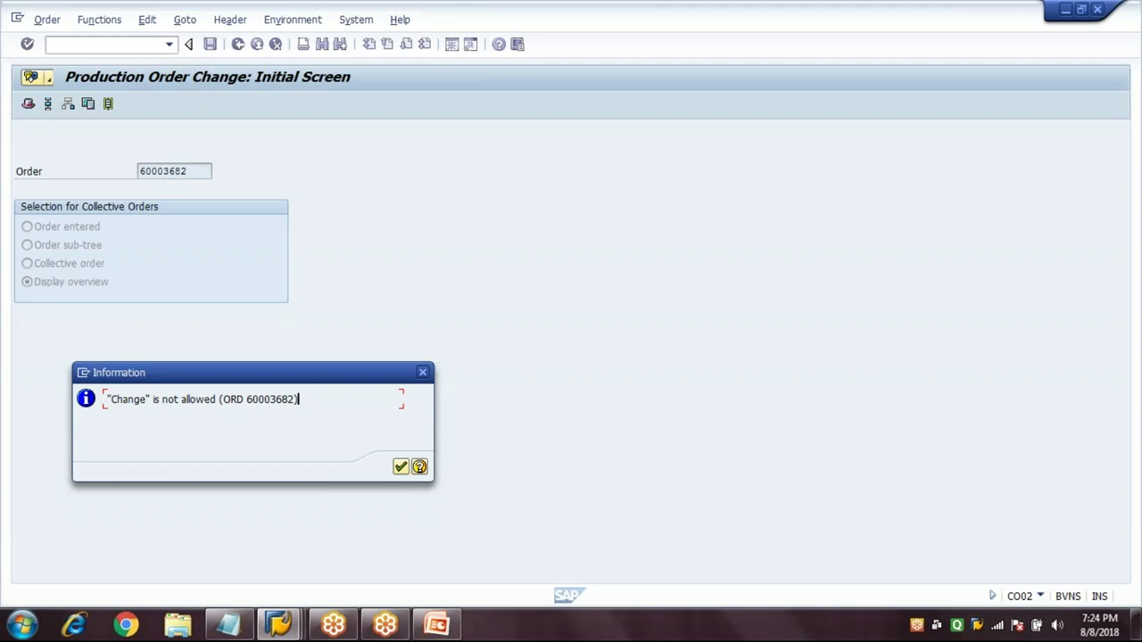
pyautogui.press('Return')
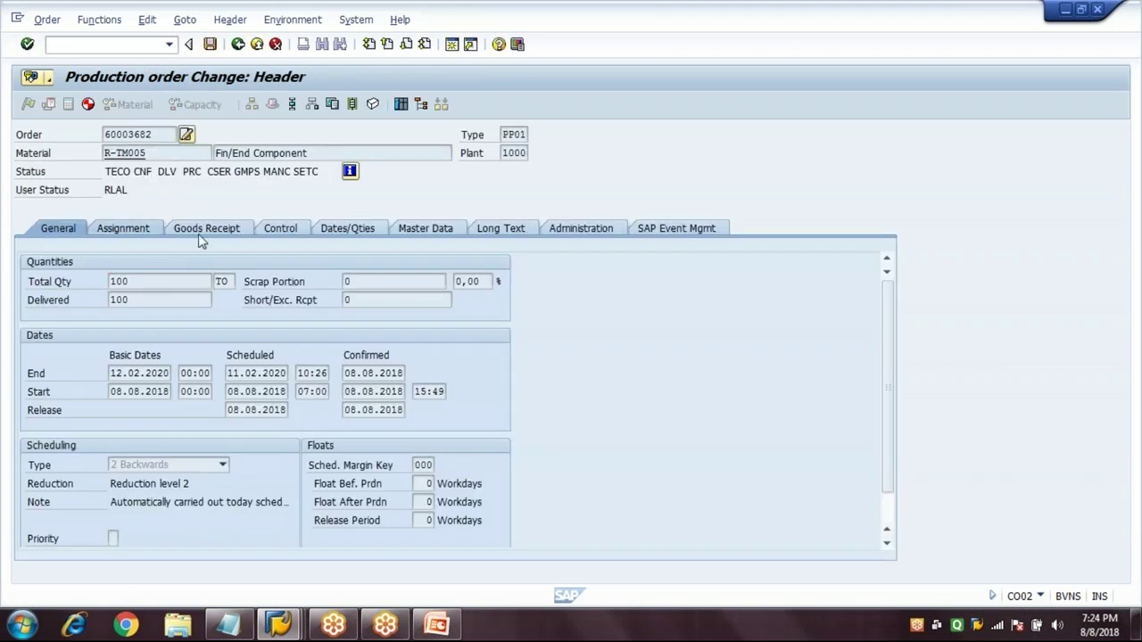
pyautogui.click(199, 234)
pyautogui.click(280, 230)
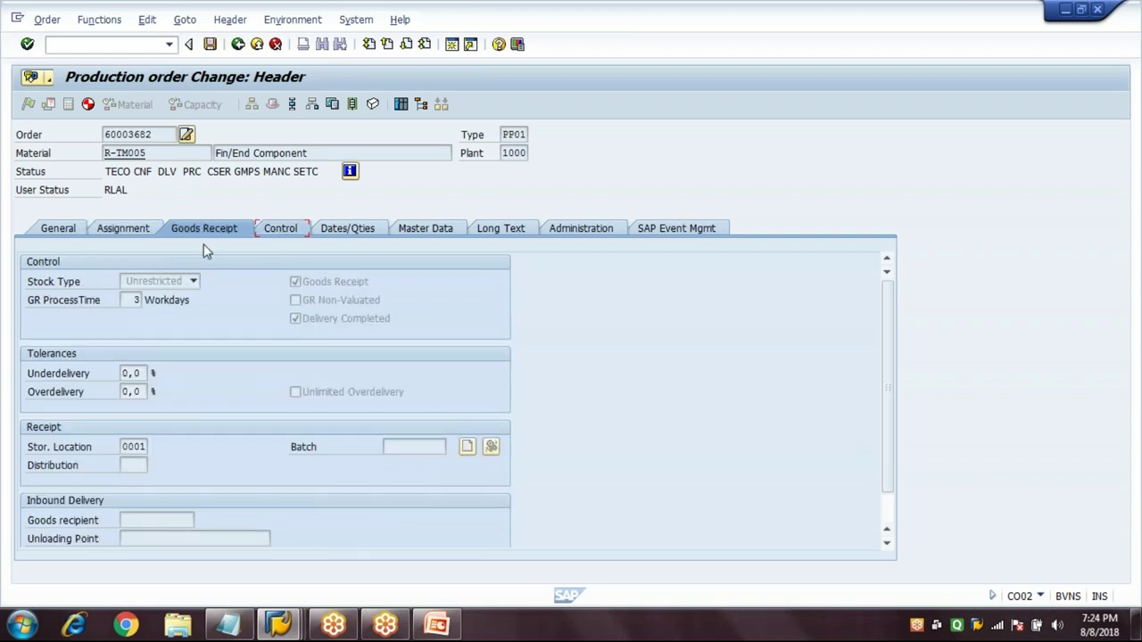
pyautogui.click(77, 232)
pyautogui.click(106, 171)
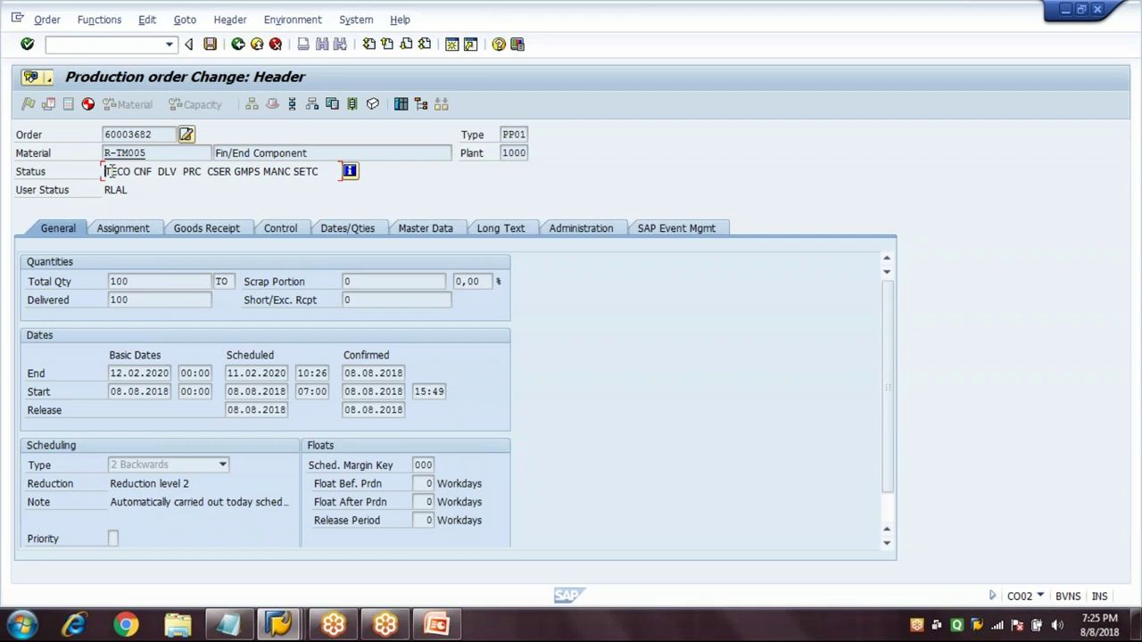
# Step: Open the order's cost analysis and enlarge the target/actual comparison table
pyautogui.click(289, 25)
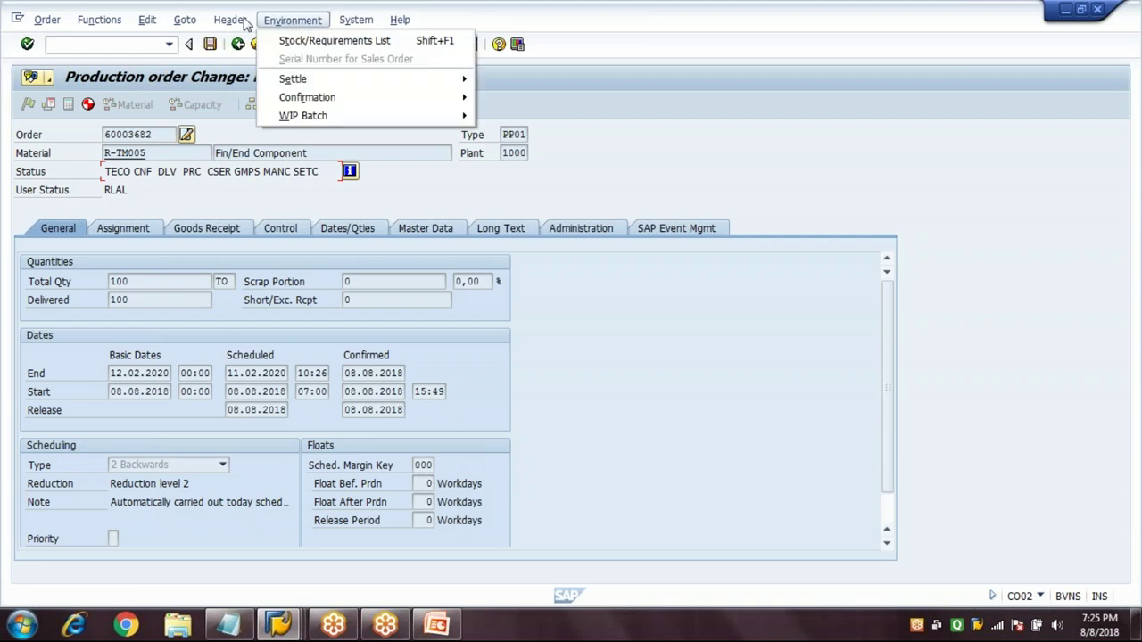
pyautogui.moveTo(195, 27)
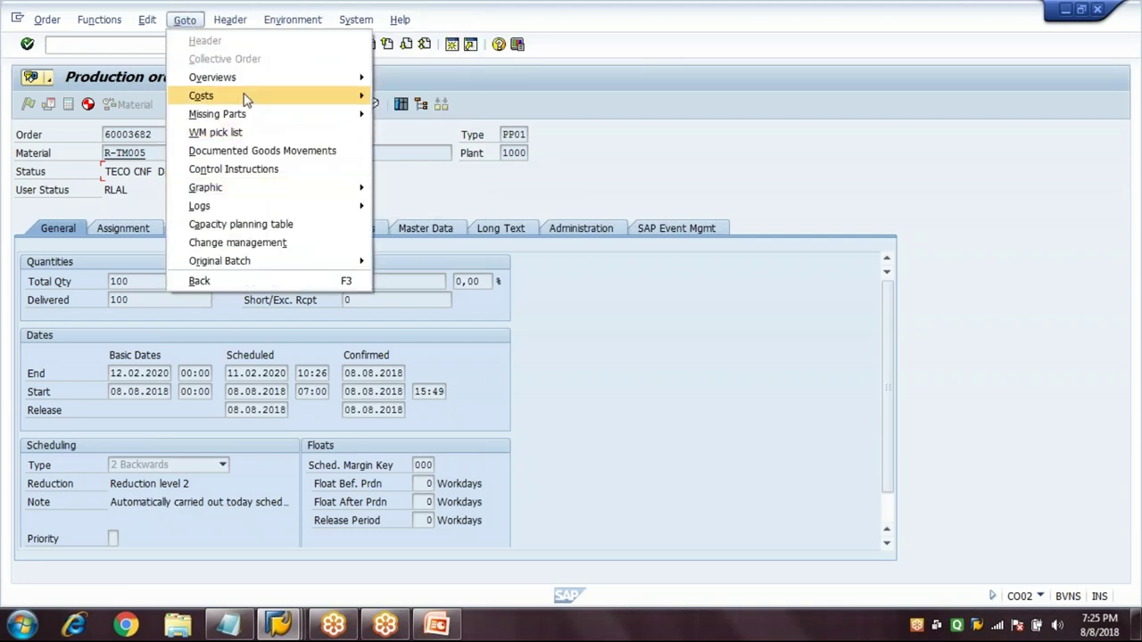
pyautogui.moveTo(314, 98)
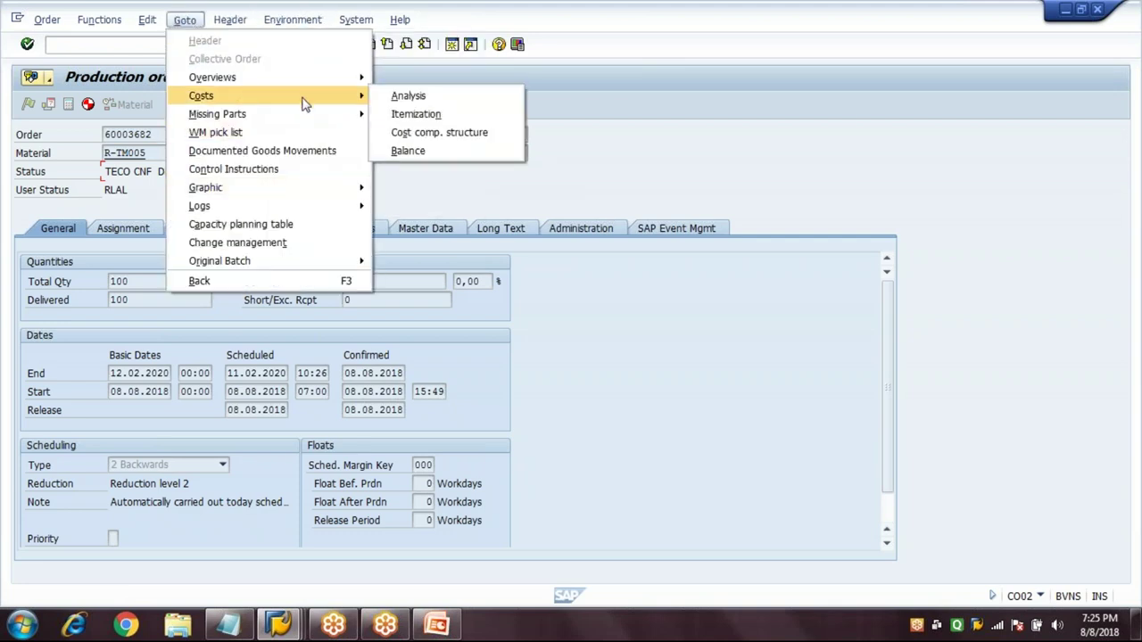
pyautogui.click(455, 99)
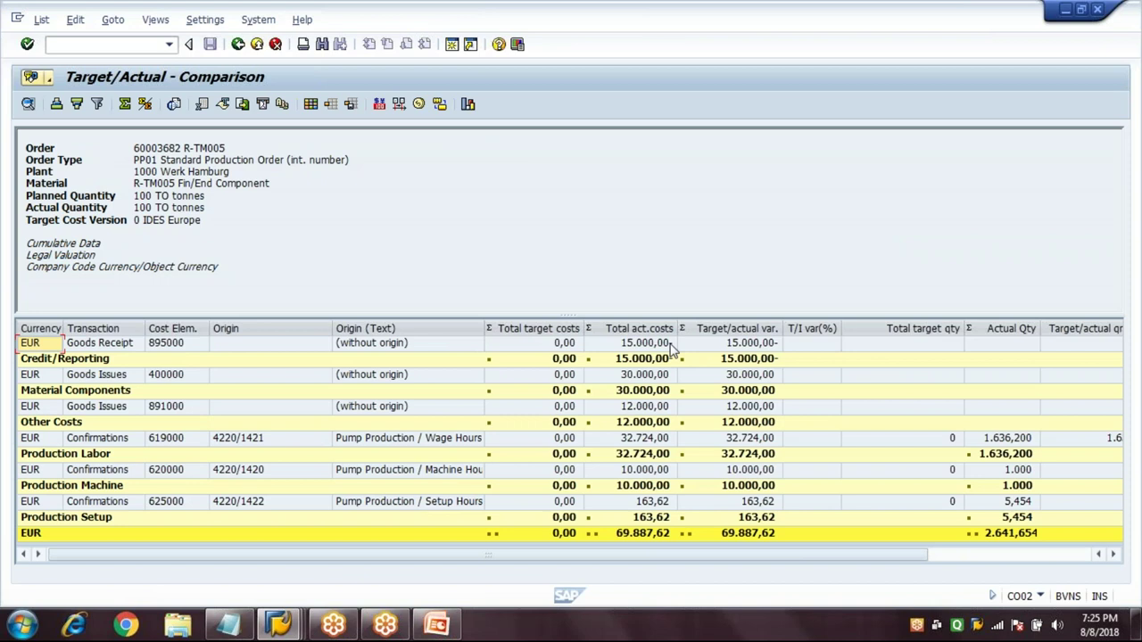
pyautogui.moveTo(675, 316); pyautogui.dragTo(677, 179)
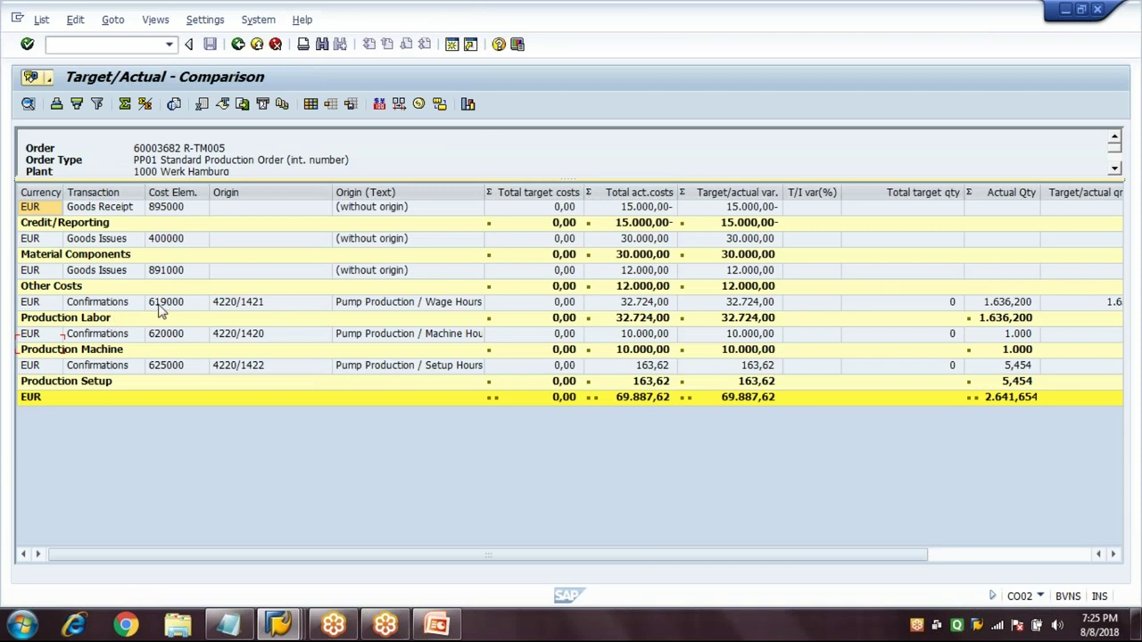
# Step: Examine the labor, machine and setup costs, goods issues and goods receipt in the cost comparison, along with the order details above
pyautogui.click(230, 306)
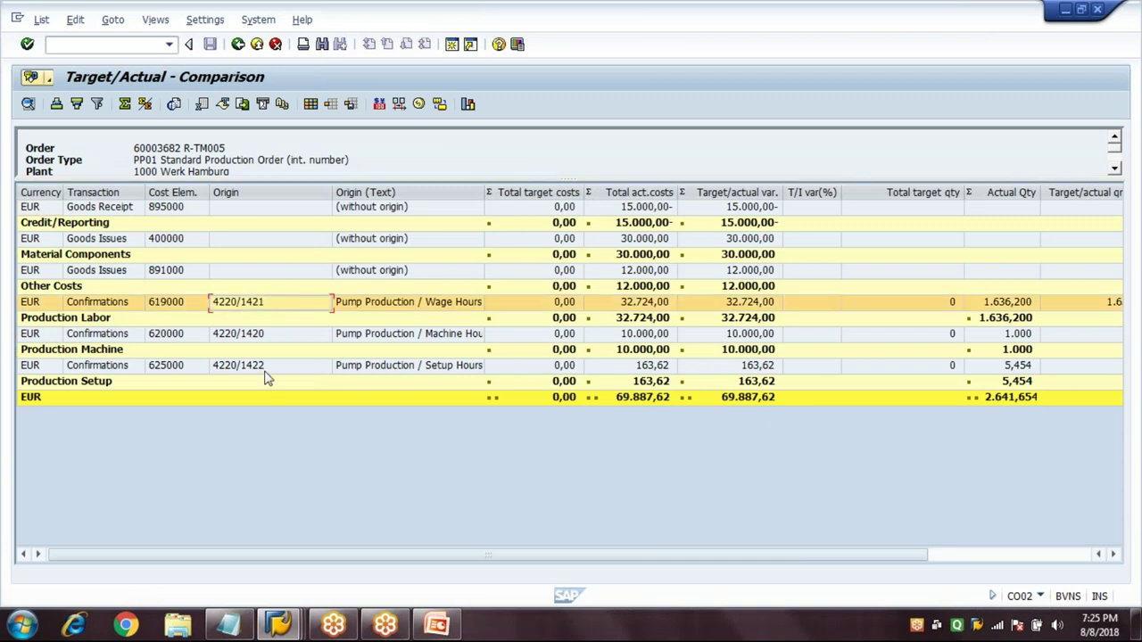
pyautogui.click(100, 320)
pyautogui.click(101, 349)
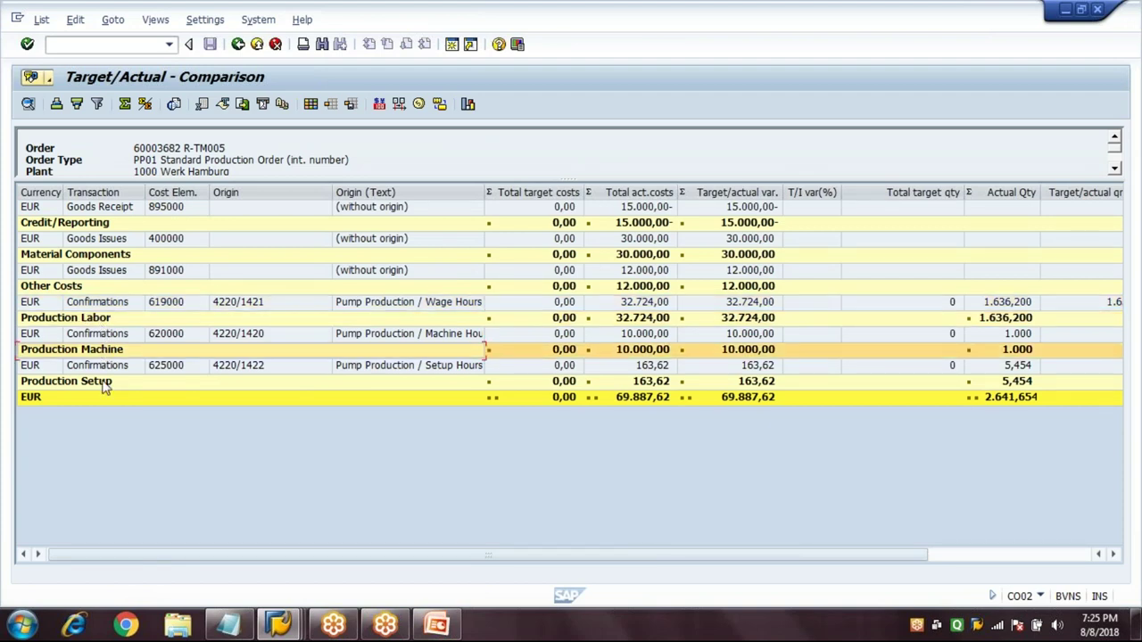
pyautogui.click(102, 382)
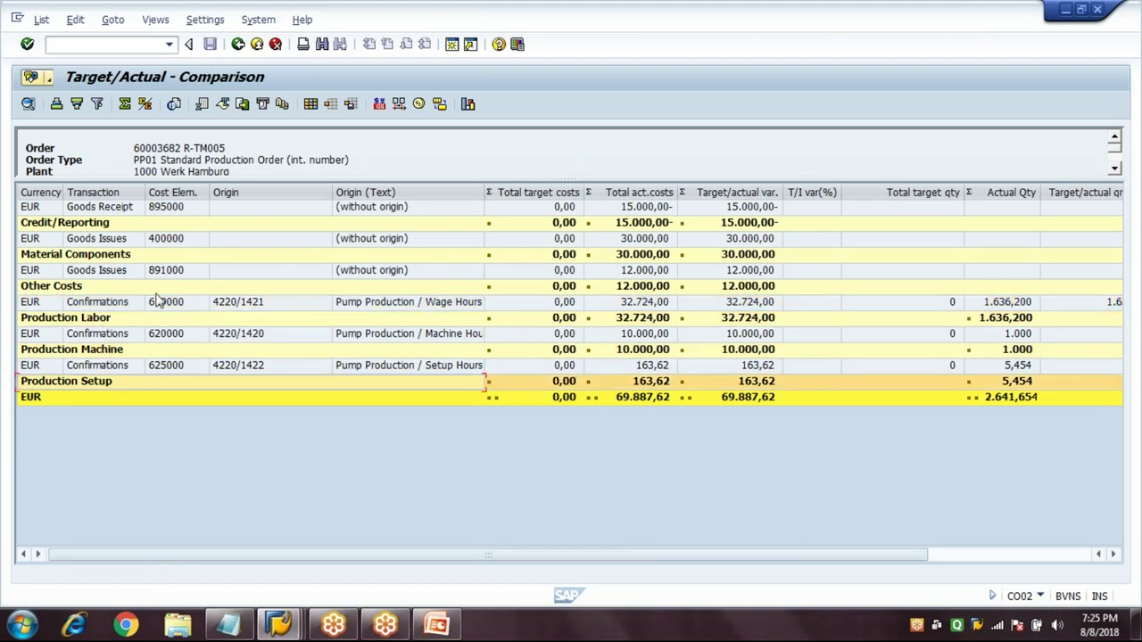
pyautogui.click(111, 272)
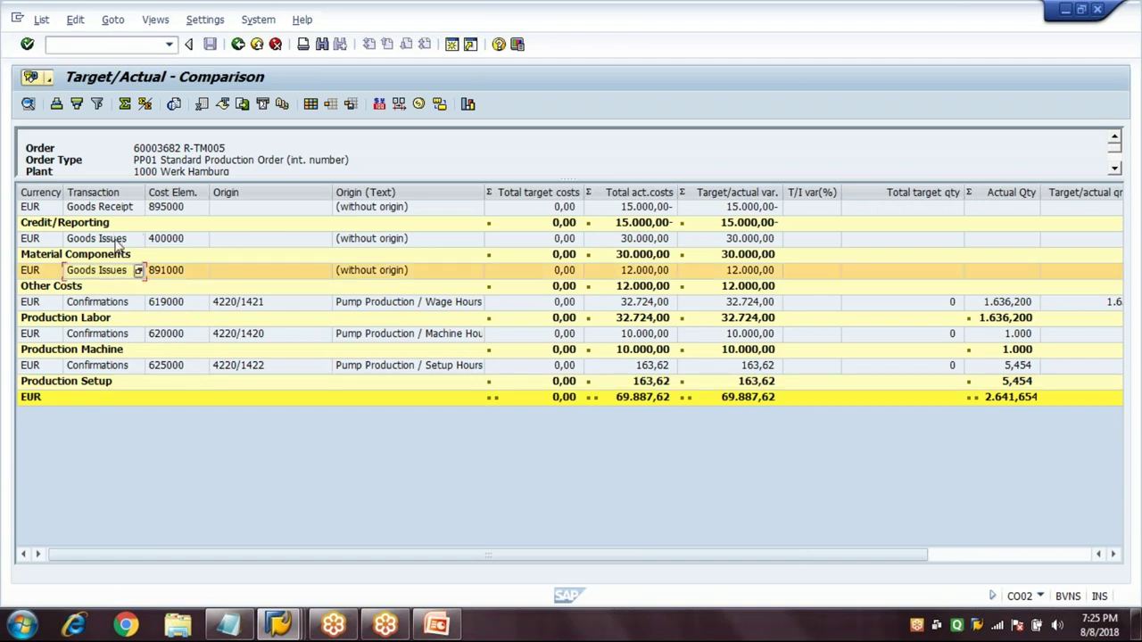
pyautogui.click(117, 239)
pyautogui.click(120, 211)
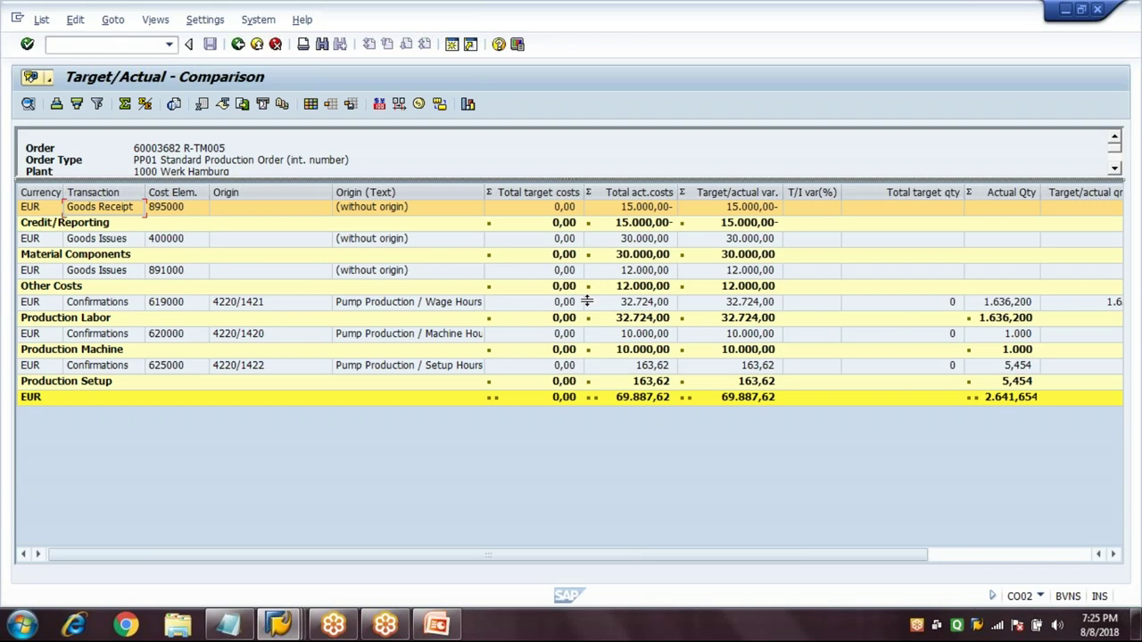
pyautogui.moveTo(587, 302); pyautogui.dragTo(673, 322)
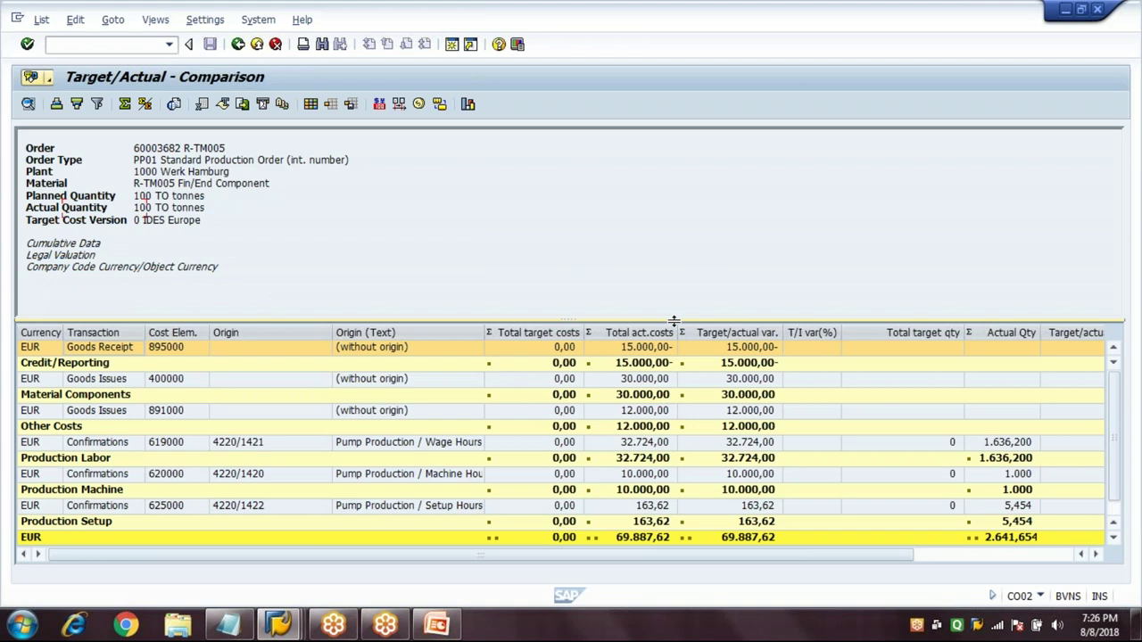
pyautogui.moveTo(673, 321); pyautogui.dragTo(645, 194)
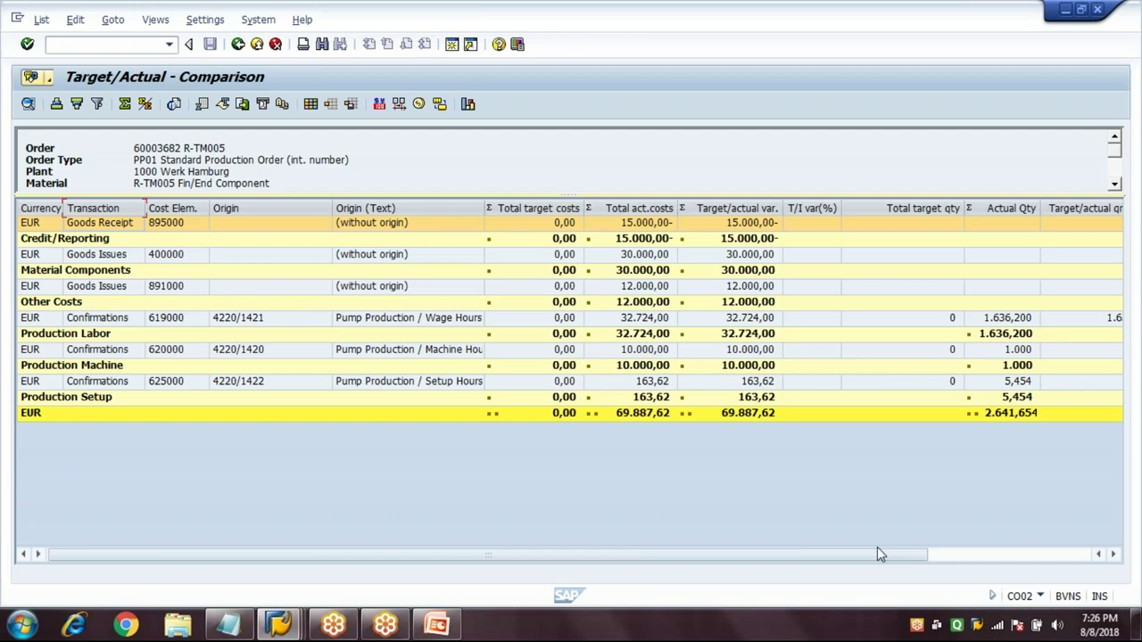
# Step: Switch to the Notepad notes and write item 10 as "View Target/Actual Cost Comparision - CO02/CO03", followed by a new line
pyautogui.hotkey('alt', 'Tab')
pyautogui.write('.BV')
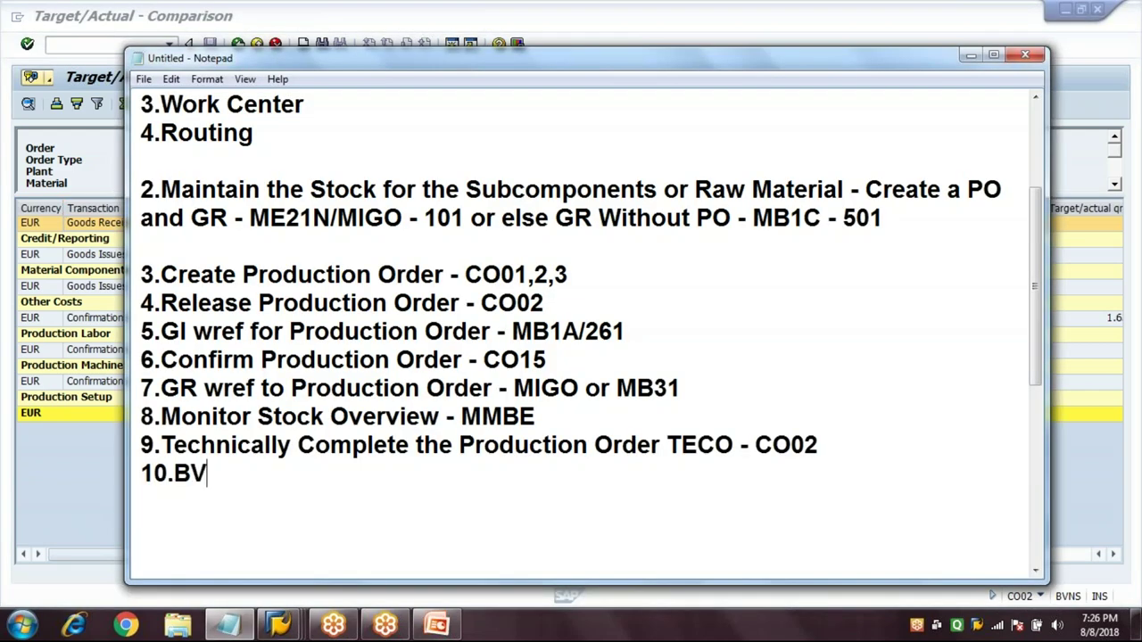
pyautogui.press('BackSpace')
pyautogui.press('BackSpace')
pyautogui.write('v')
pyautogui.press('BackSpace')
pyautogui.write('View')
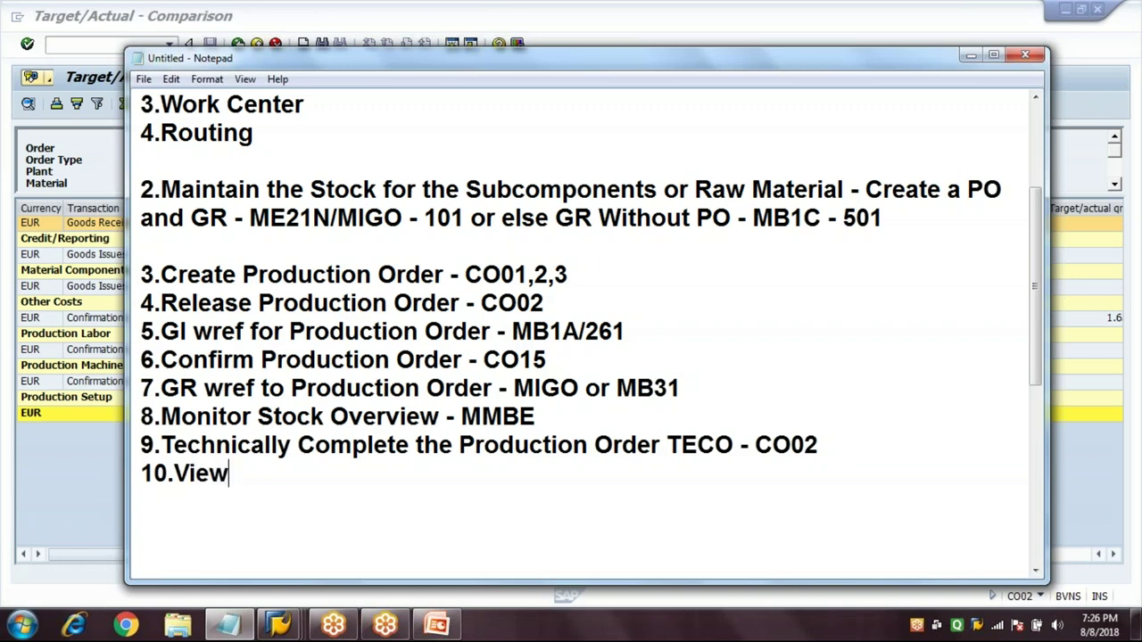
pyautogui.write(' Target/Acu')
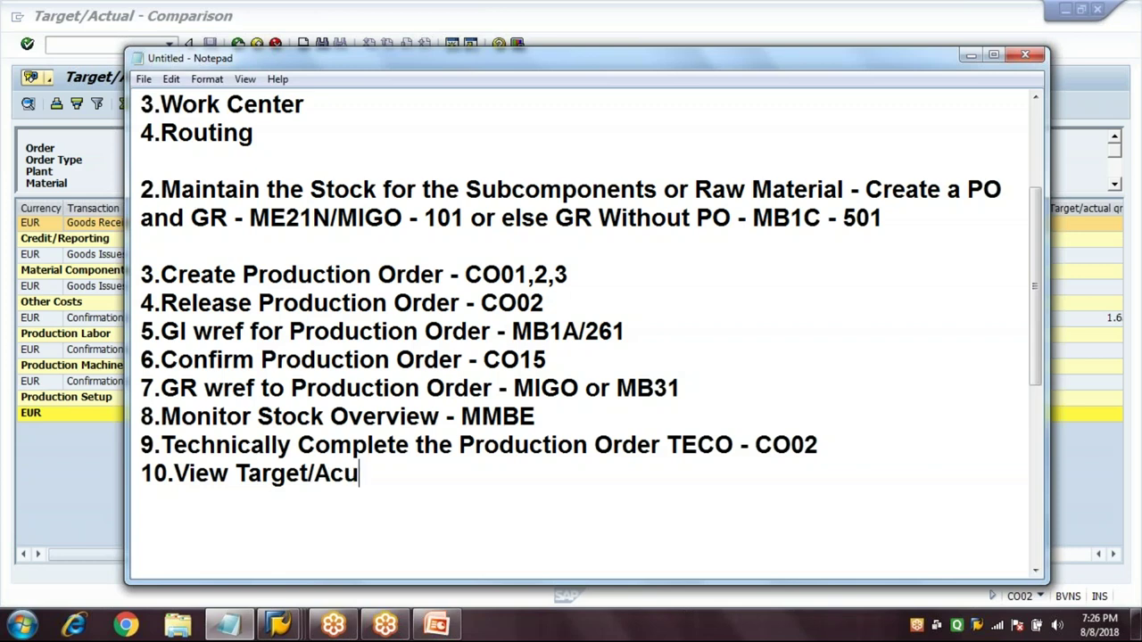
pyautogui.press('BackSpace')
pyautogui.write('tual Cos')
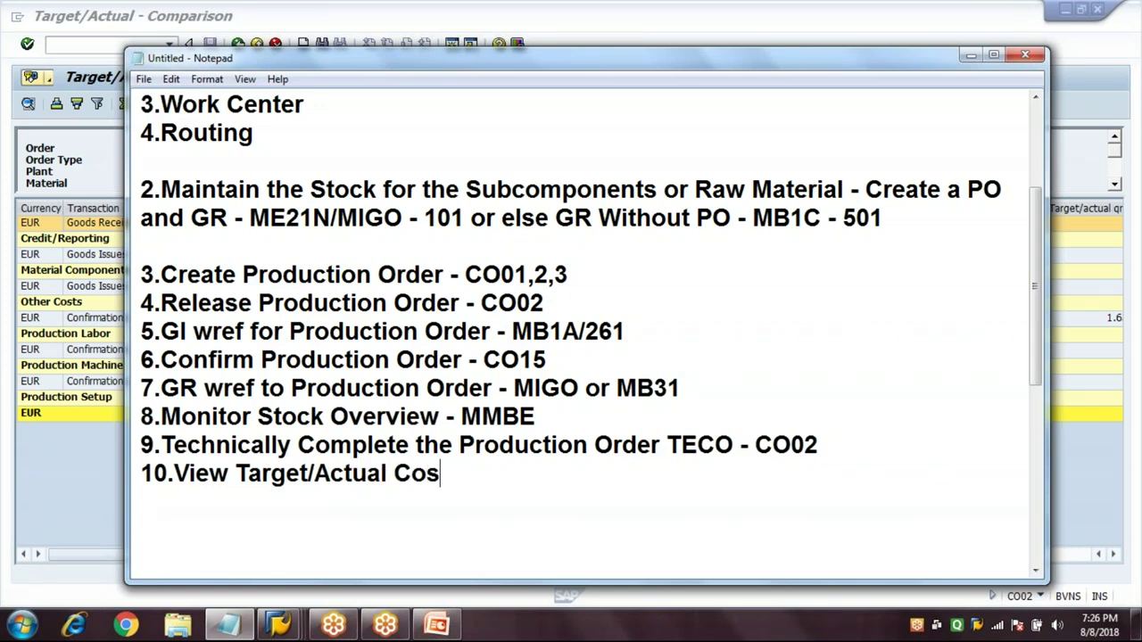
pyautogui.write('t Compa')
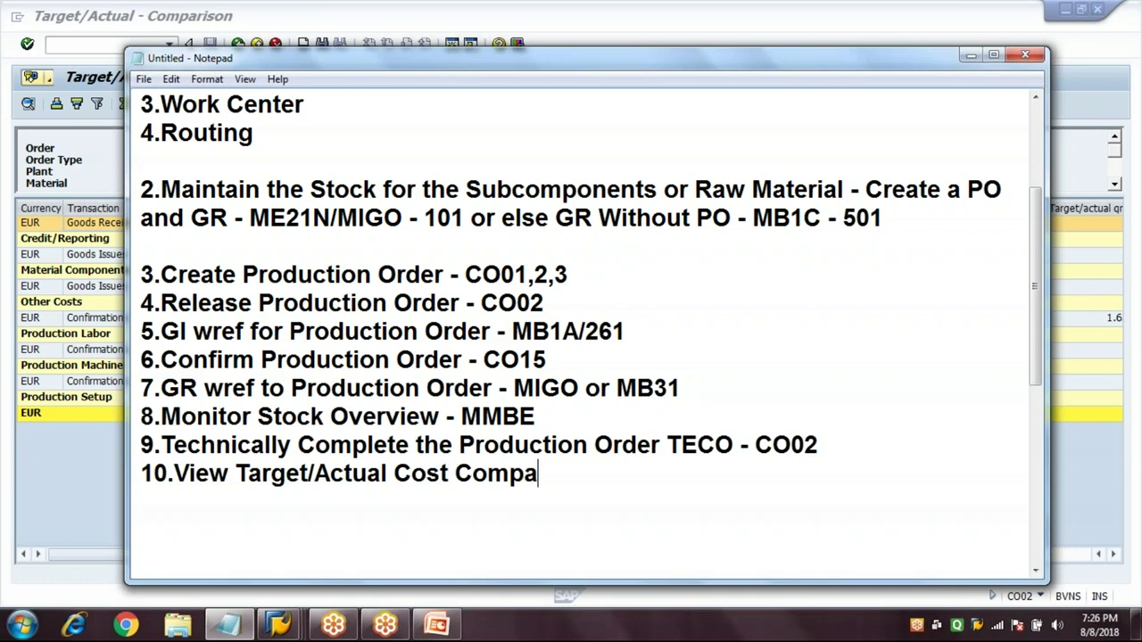
pyautogui.write('risio')
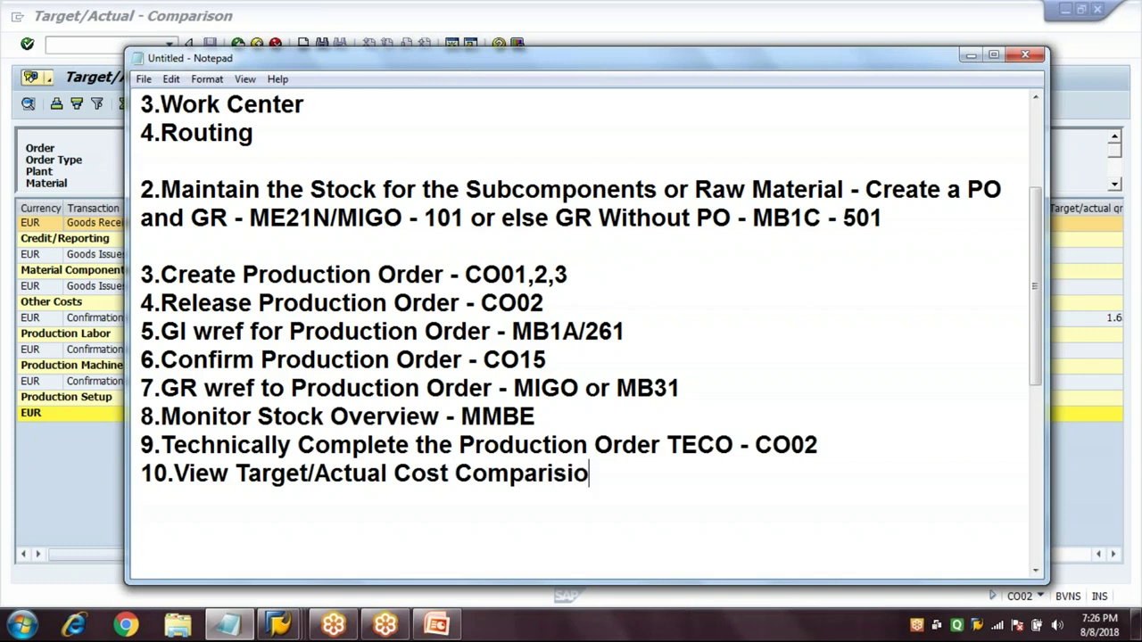
pyautogui.write('n - CO0')
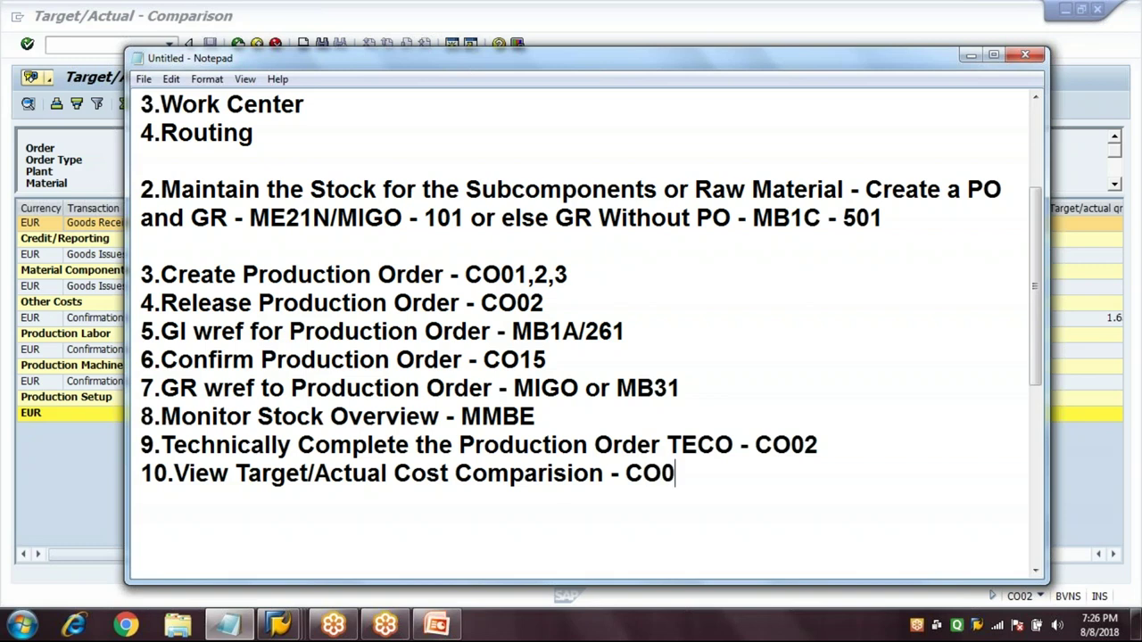
pyautogui.write('2/CO03')
pyautogui.press('Return')
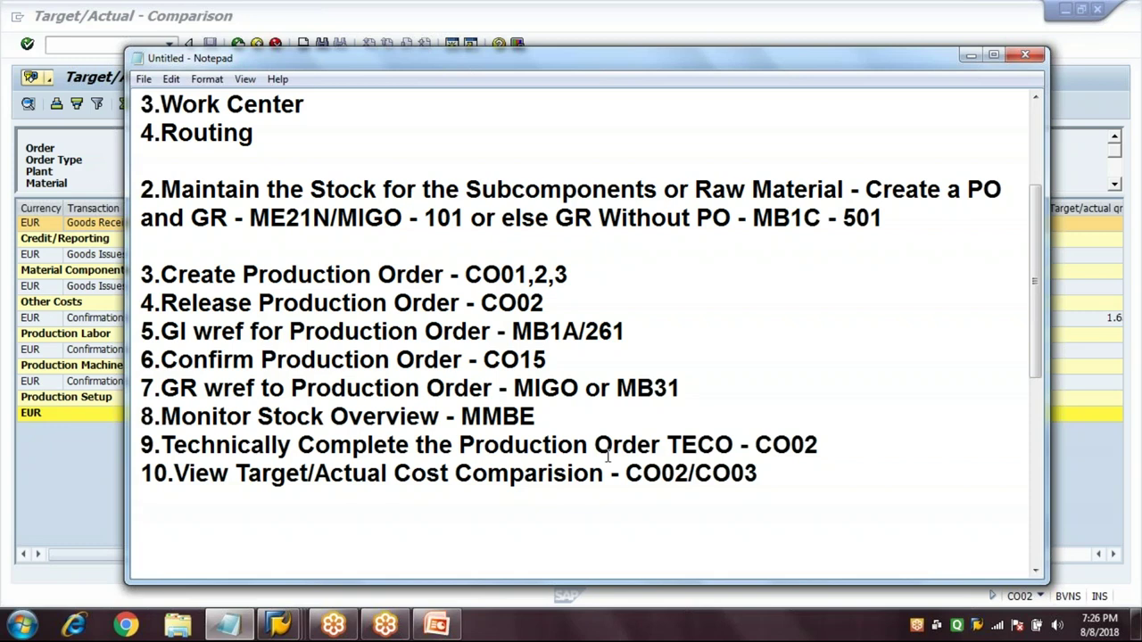
# Step: Switch back to SAP, leave the target/actual comparison for the order header and check the TECO entry in the status line
pyautogui.click(59, 474)
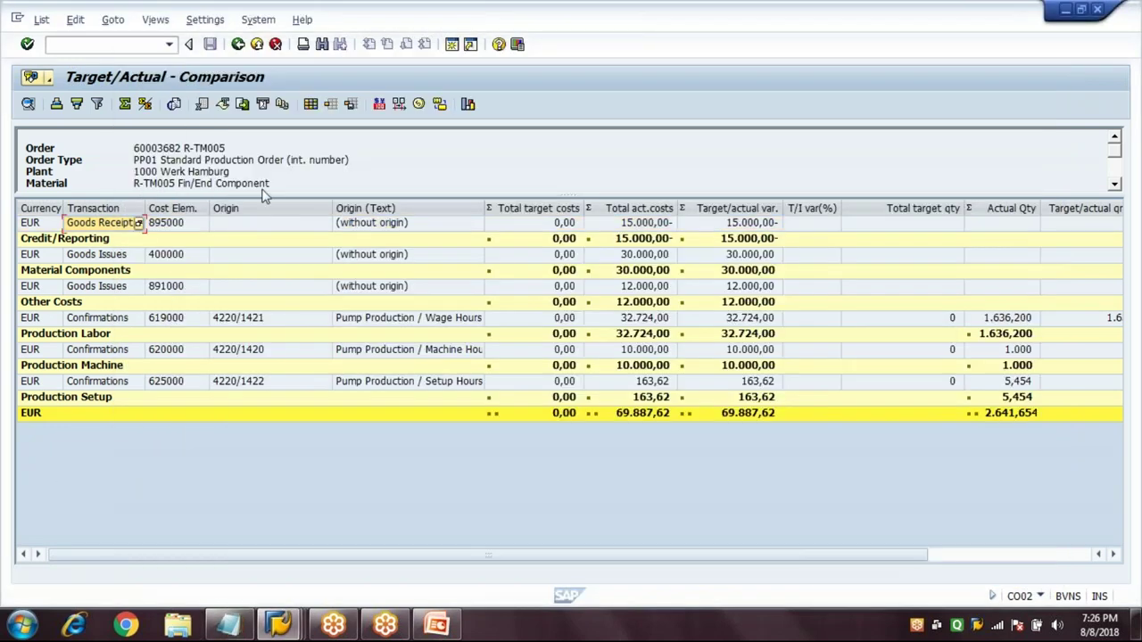
pyautogui.click(238, 44)
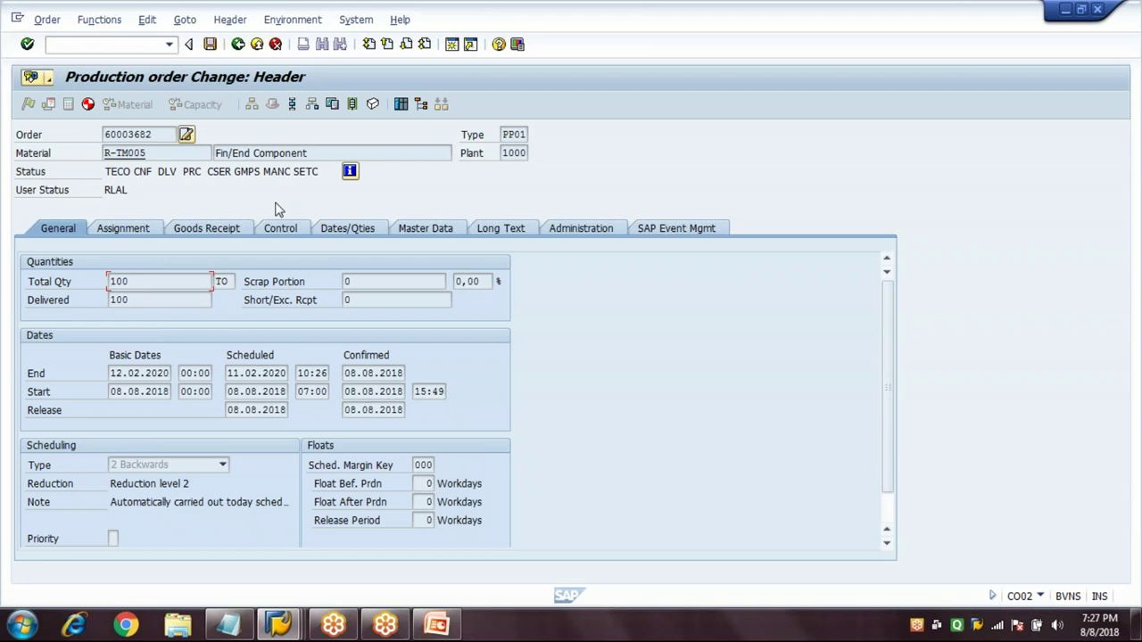
pyautogui.click(107, 171)
pyautogui.moveTo(106, 171); pyautogui.dragTo(135, 175)
pyautogui.click(135, 175)
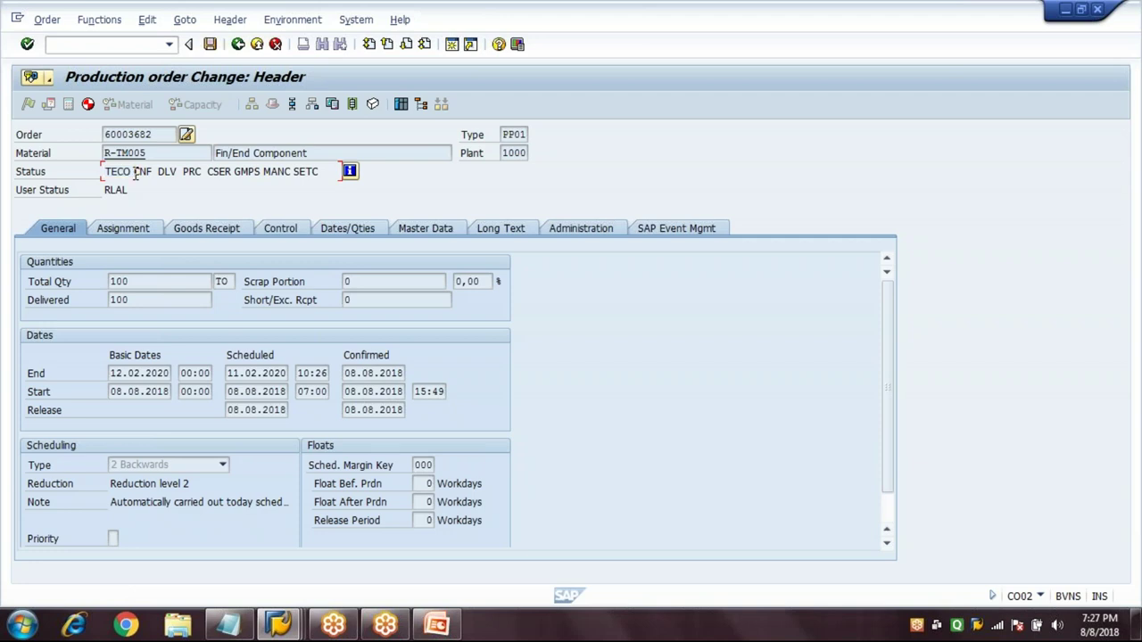
# Step: View the production order's cost balance in order and controlling area currency, and close the dialog
pyautogui.click(186, 21)
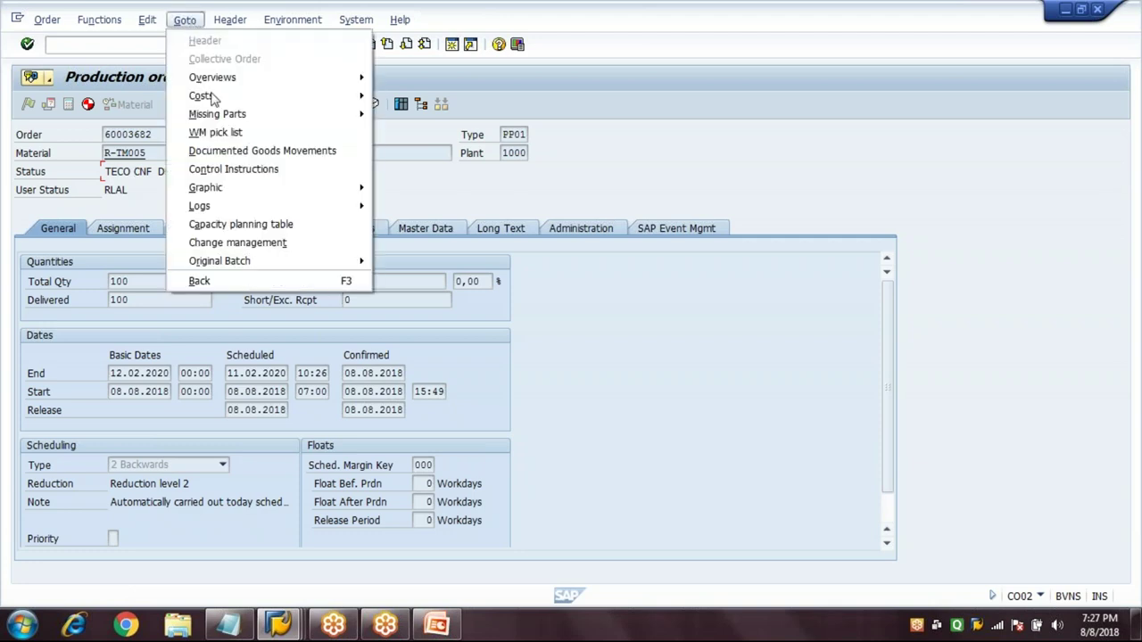
pyautogui.moveTo(350, 100)
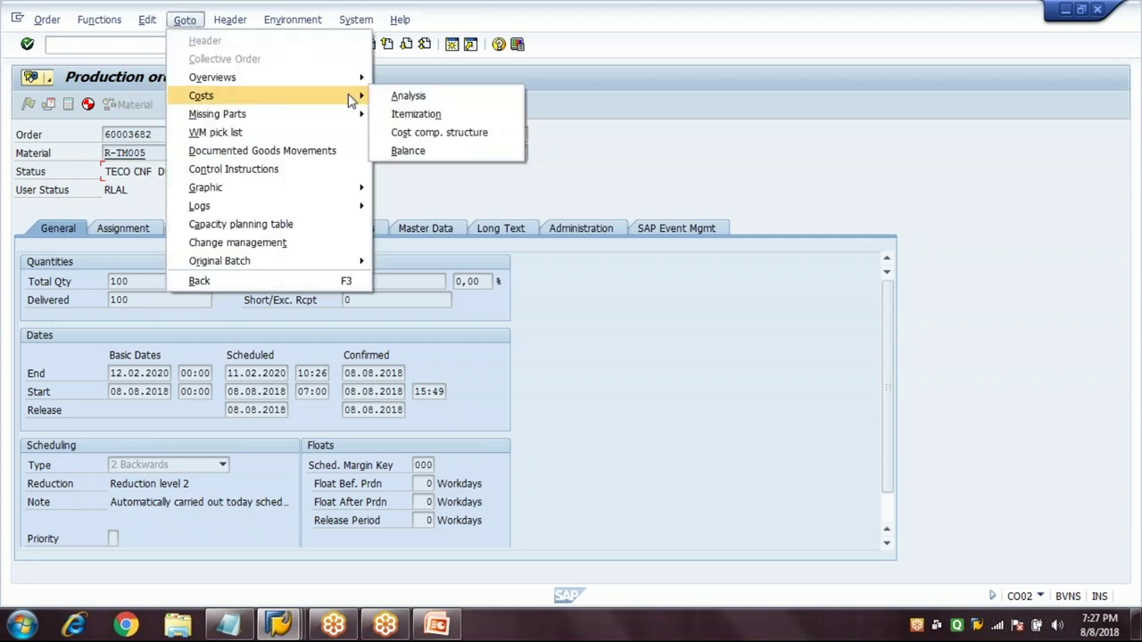
pyautogui.click(408, 150)
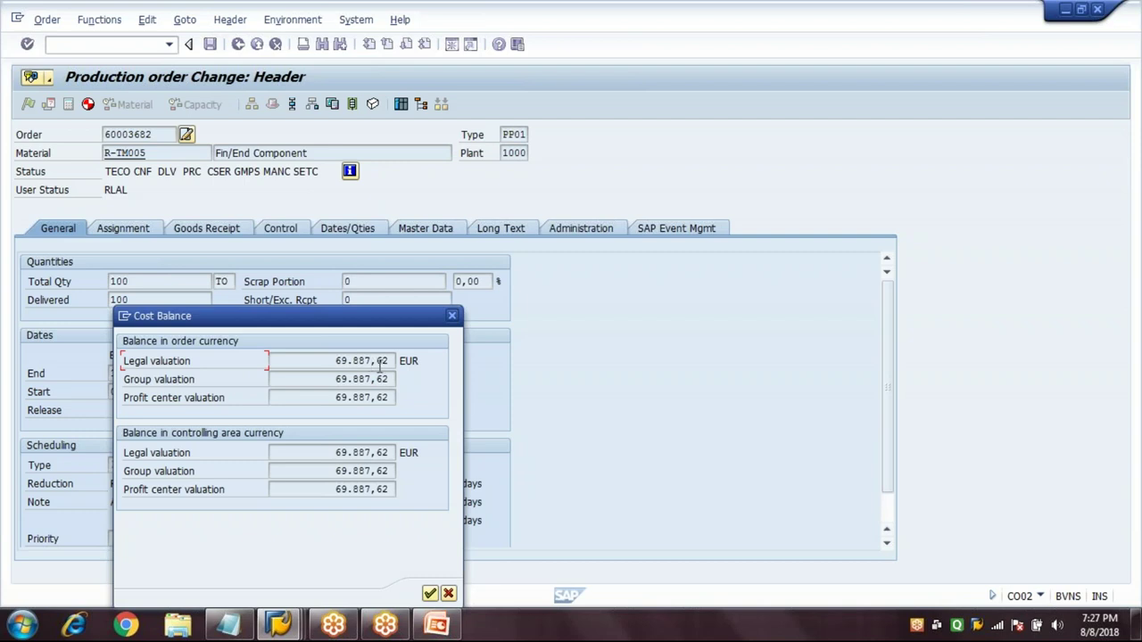
pyautogui.click(449, 594)
# Step: Reopen the order's cost analysis and check the total actual costs and total target/actual variance
pyautogui.click(185, 19)
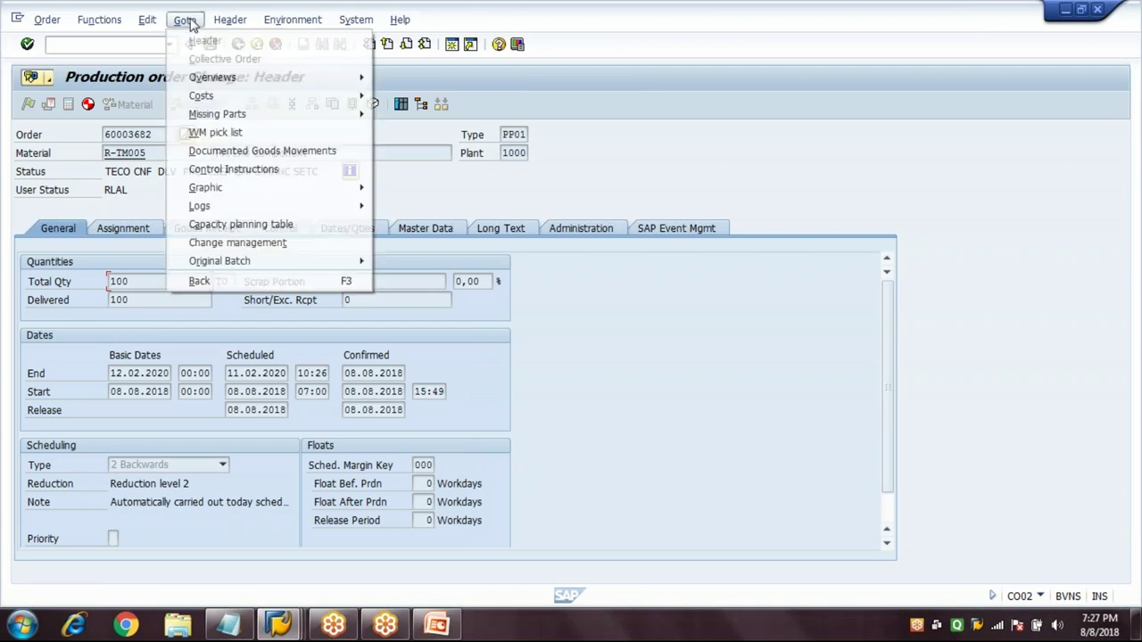
pyautogui.moveTo(312, 95)
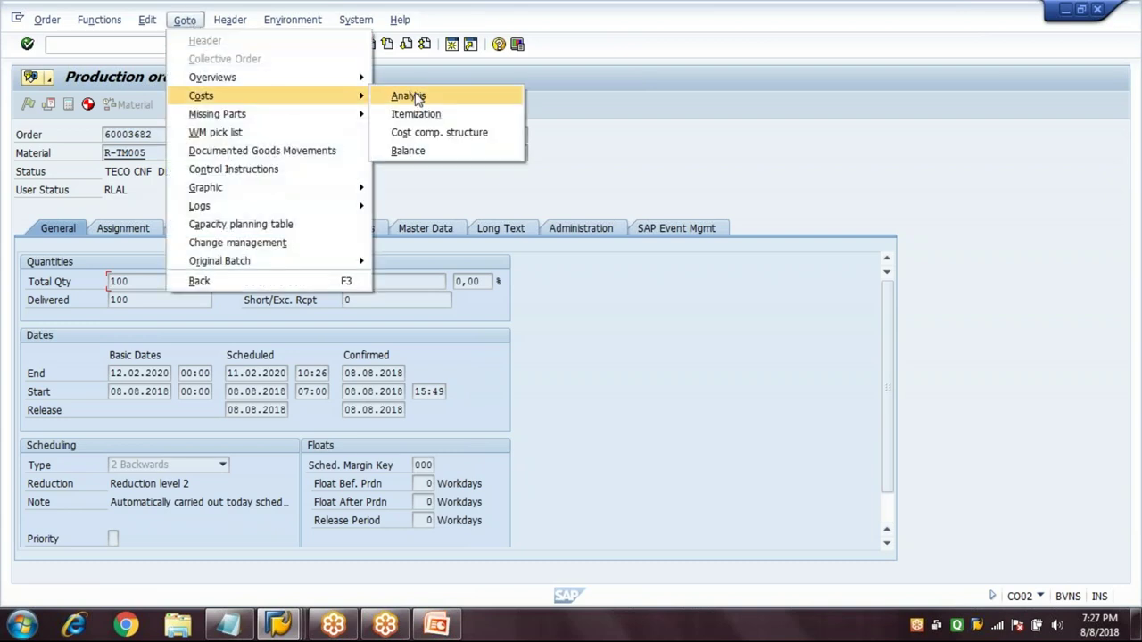
pyautogui.click(408, 96)
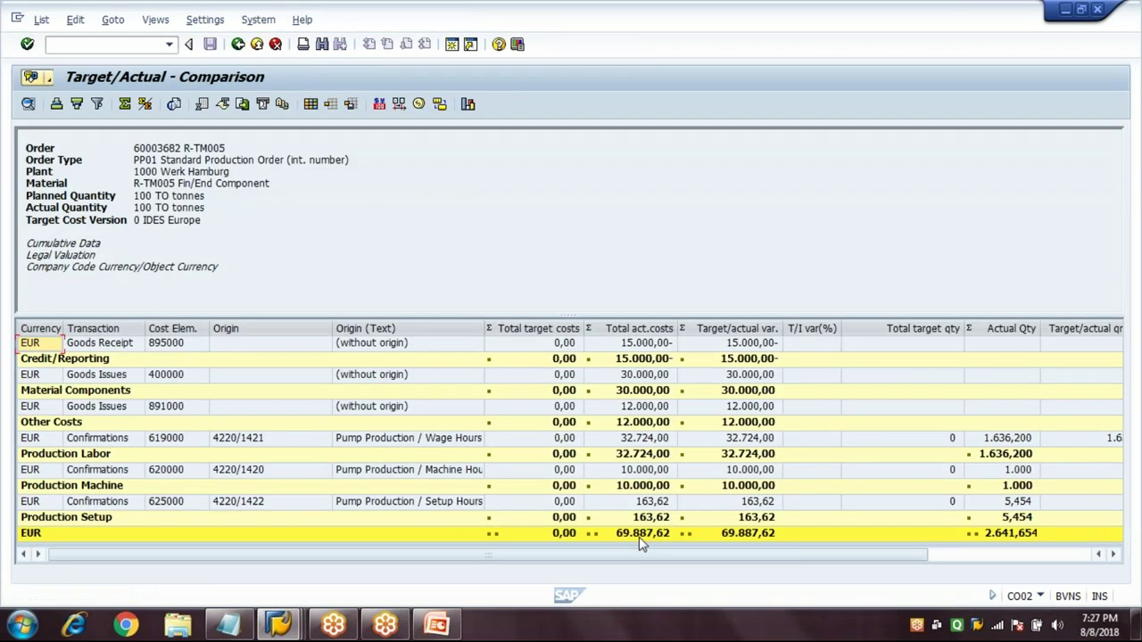
pyautogui.click(752, 535)
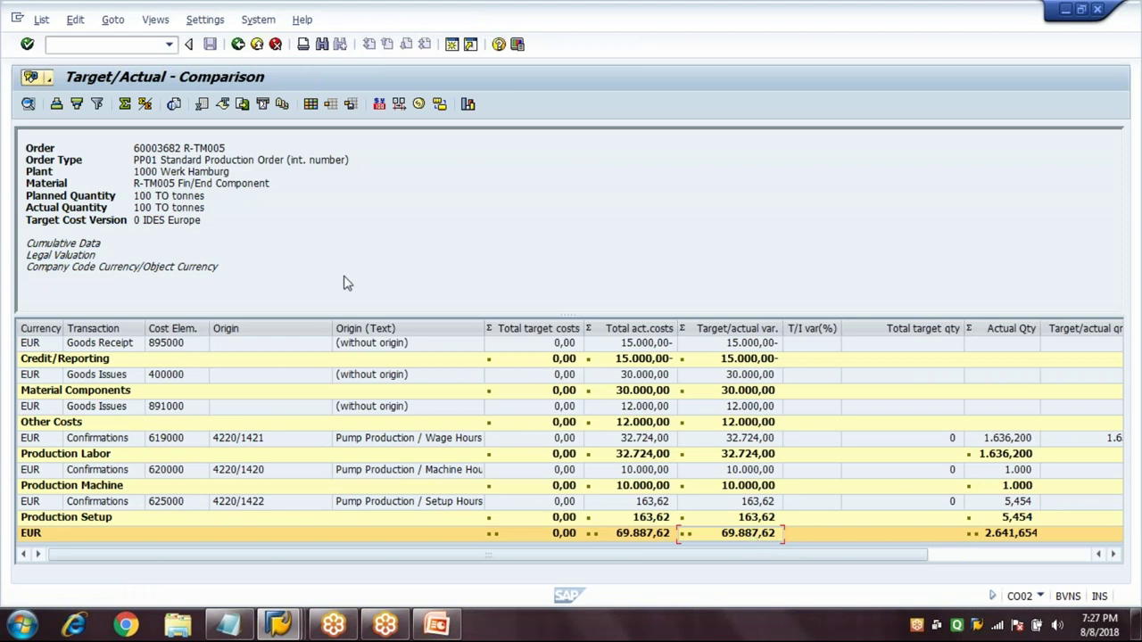
# Step: Return to the order header, compare the cost balance again, close it and recheck the TECO status
pyautogui.click(237, 44)
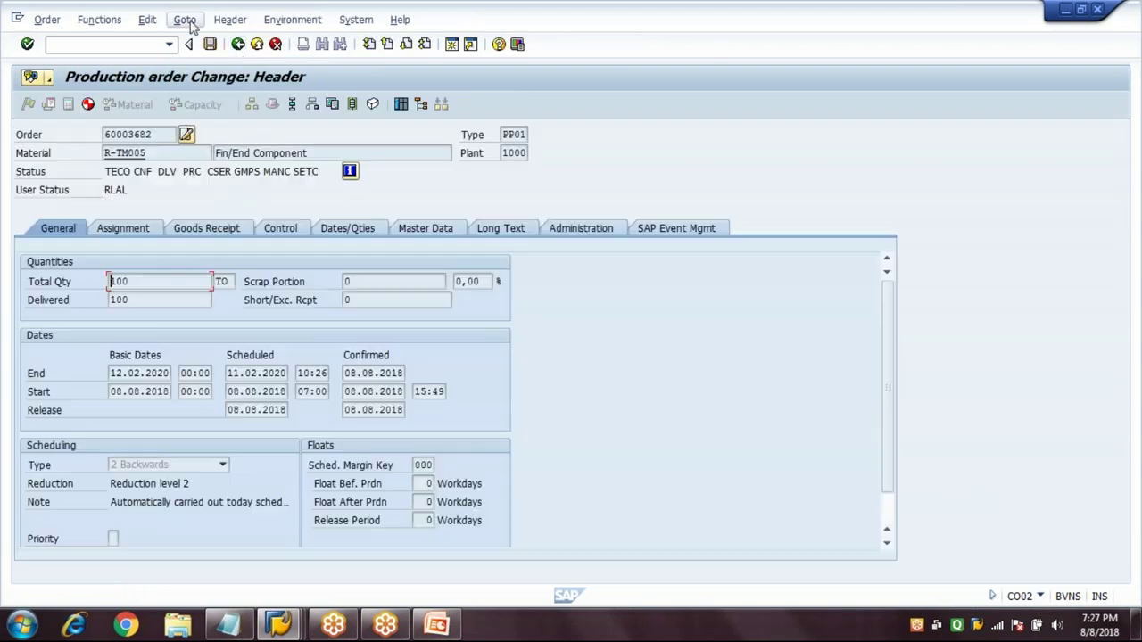
pyautogui.click(185, 20)
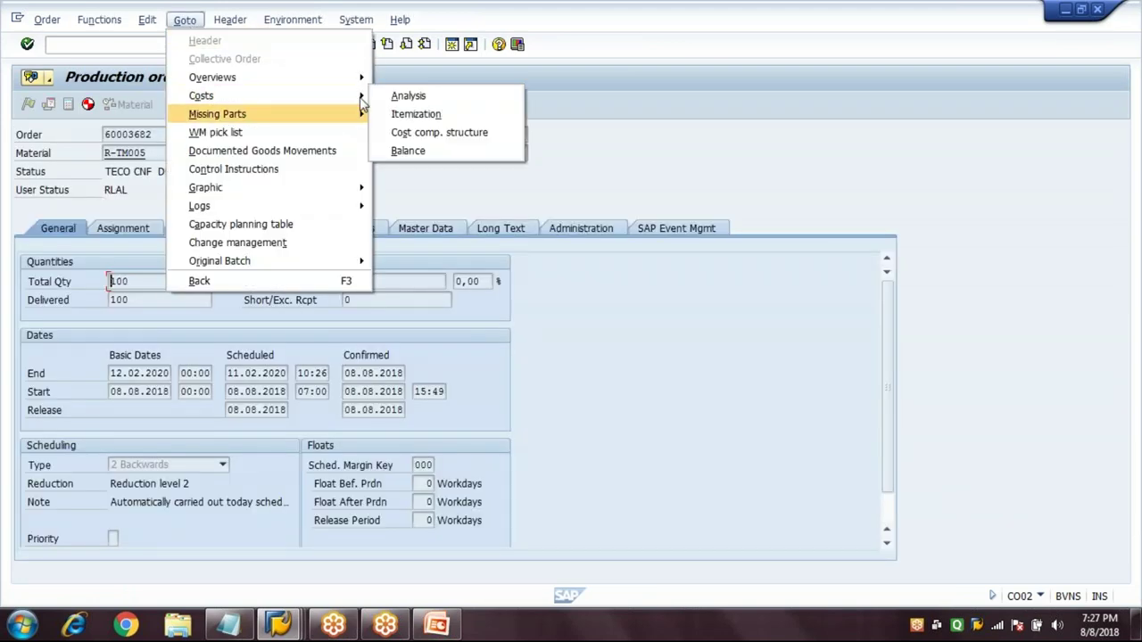
pyautogui.moveTo(294, 96)
pyautogui.click(412, 153)
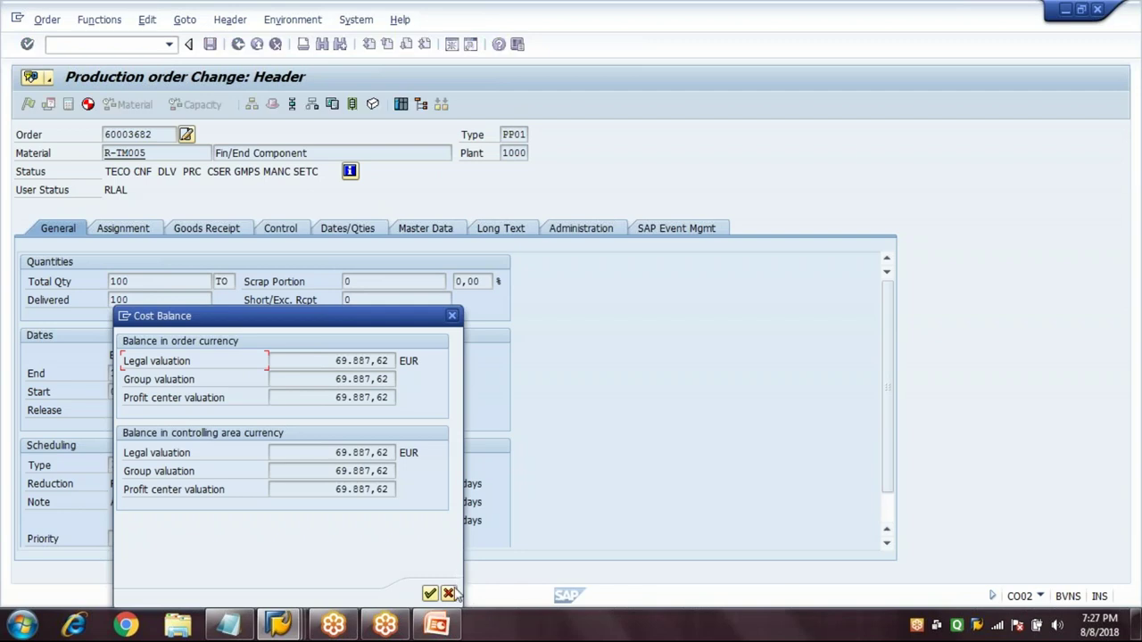
pyautogui.click(450, 595)
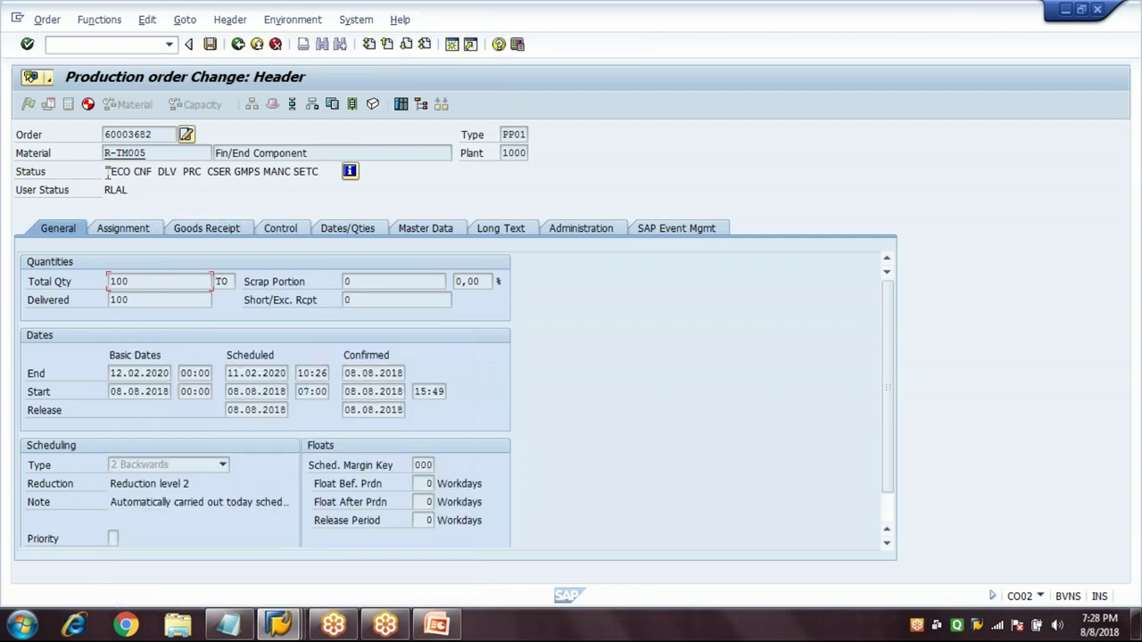
pyautogui.moveTo(106, 172); pyautogui.dragTo(138, 176)
pyautogui.click(138, 176)
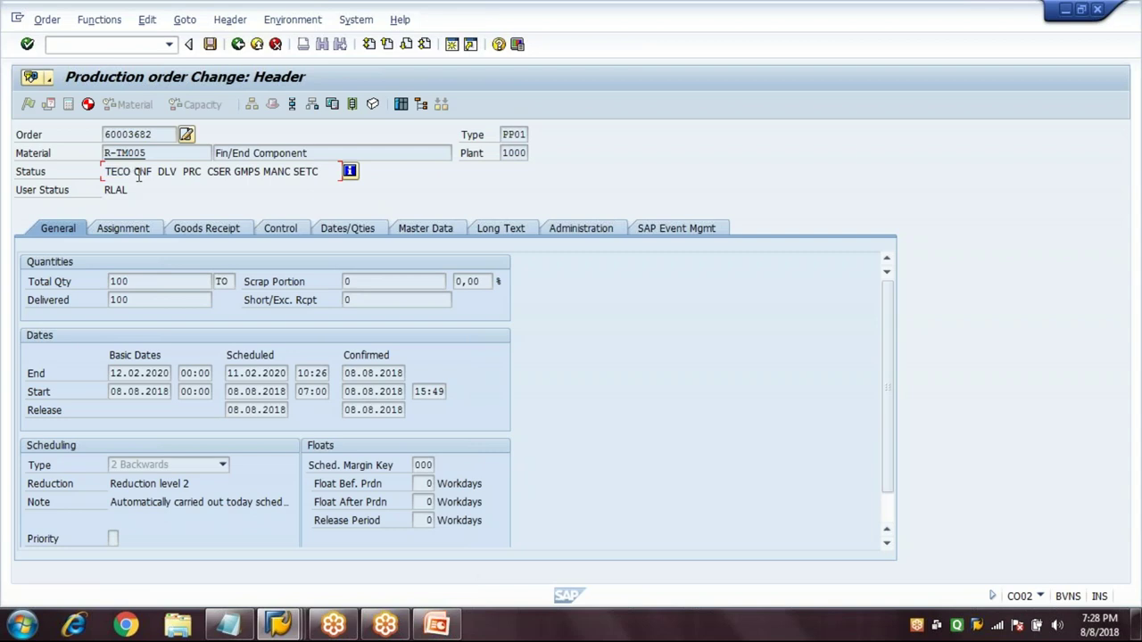